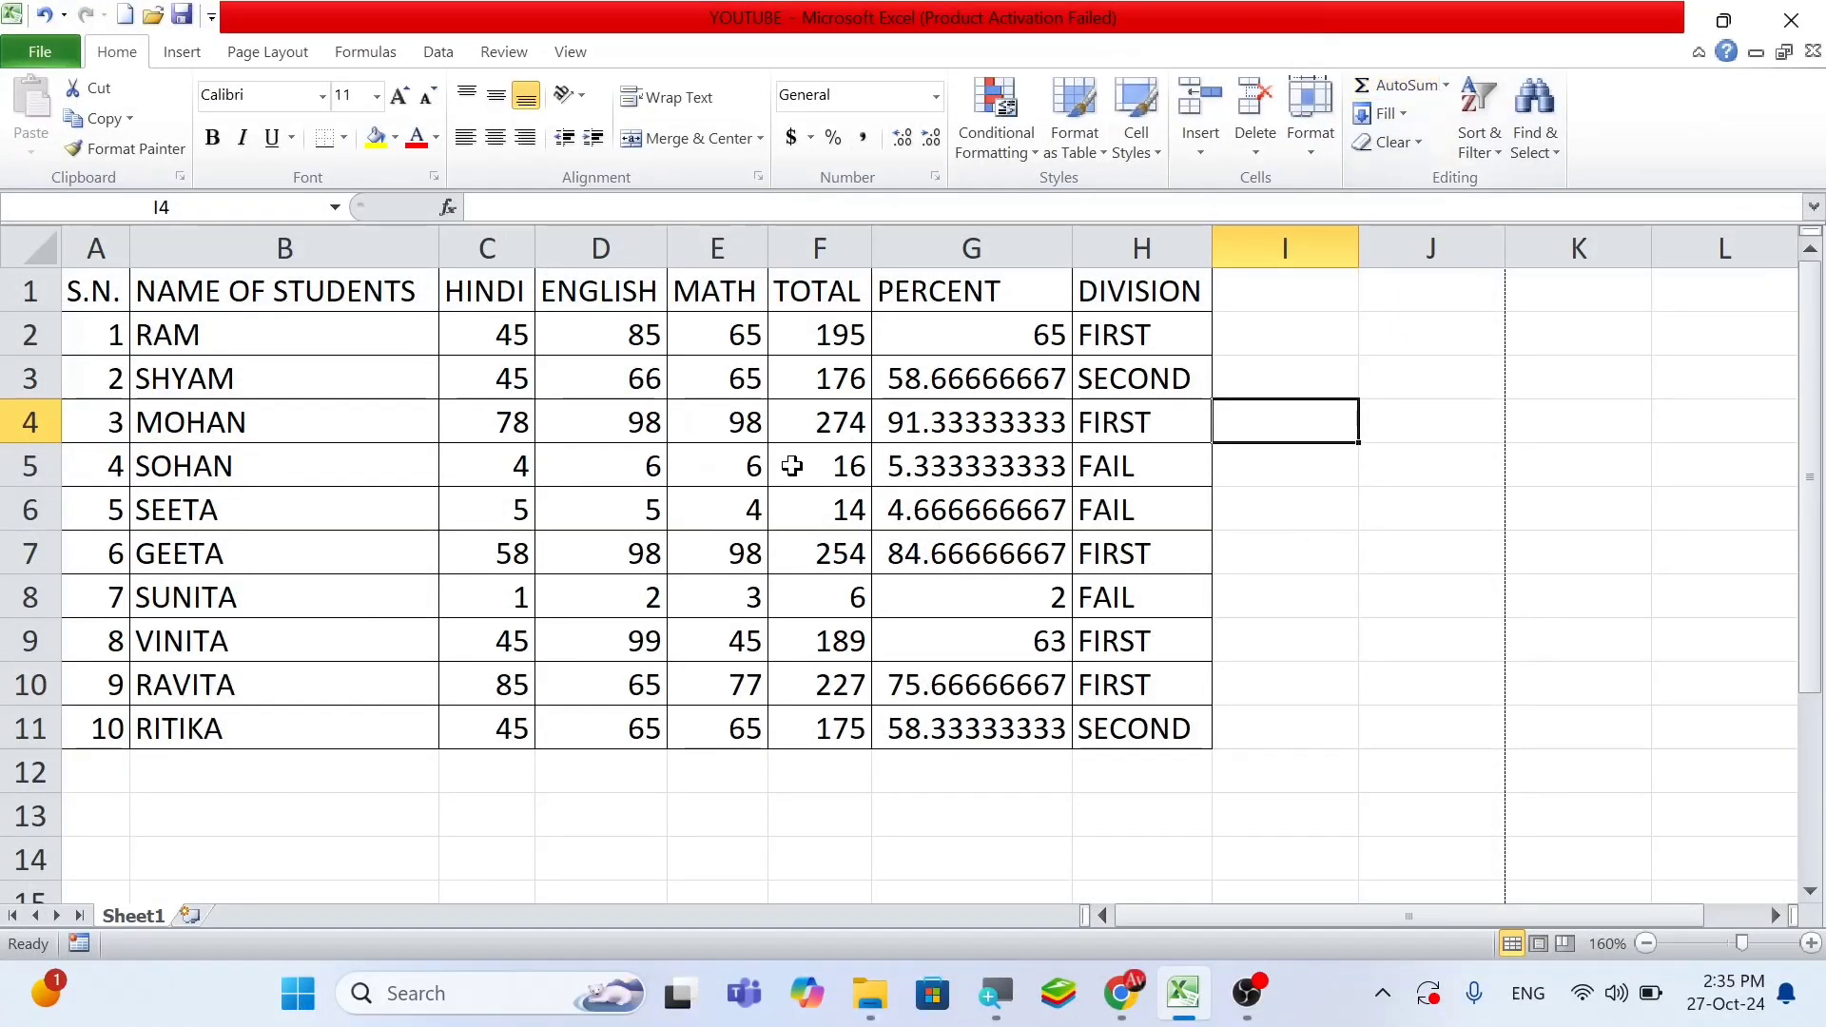
Total the HINDI marks in C2:C11 with AutoSum, placing the sum in C12
{"action": "left_click", "coordinate": [15, 932]}
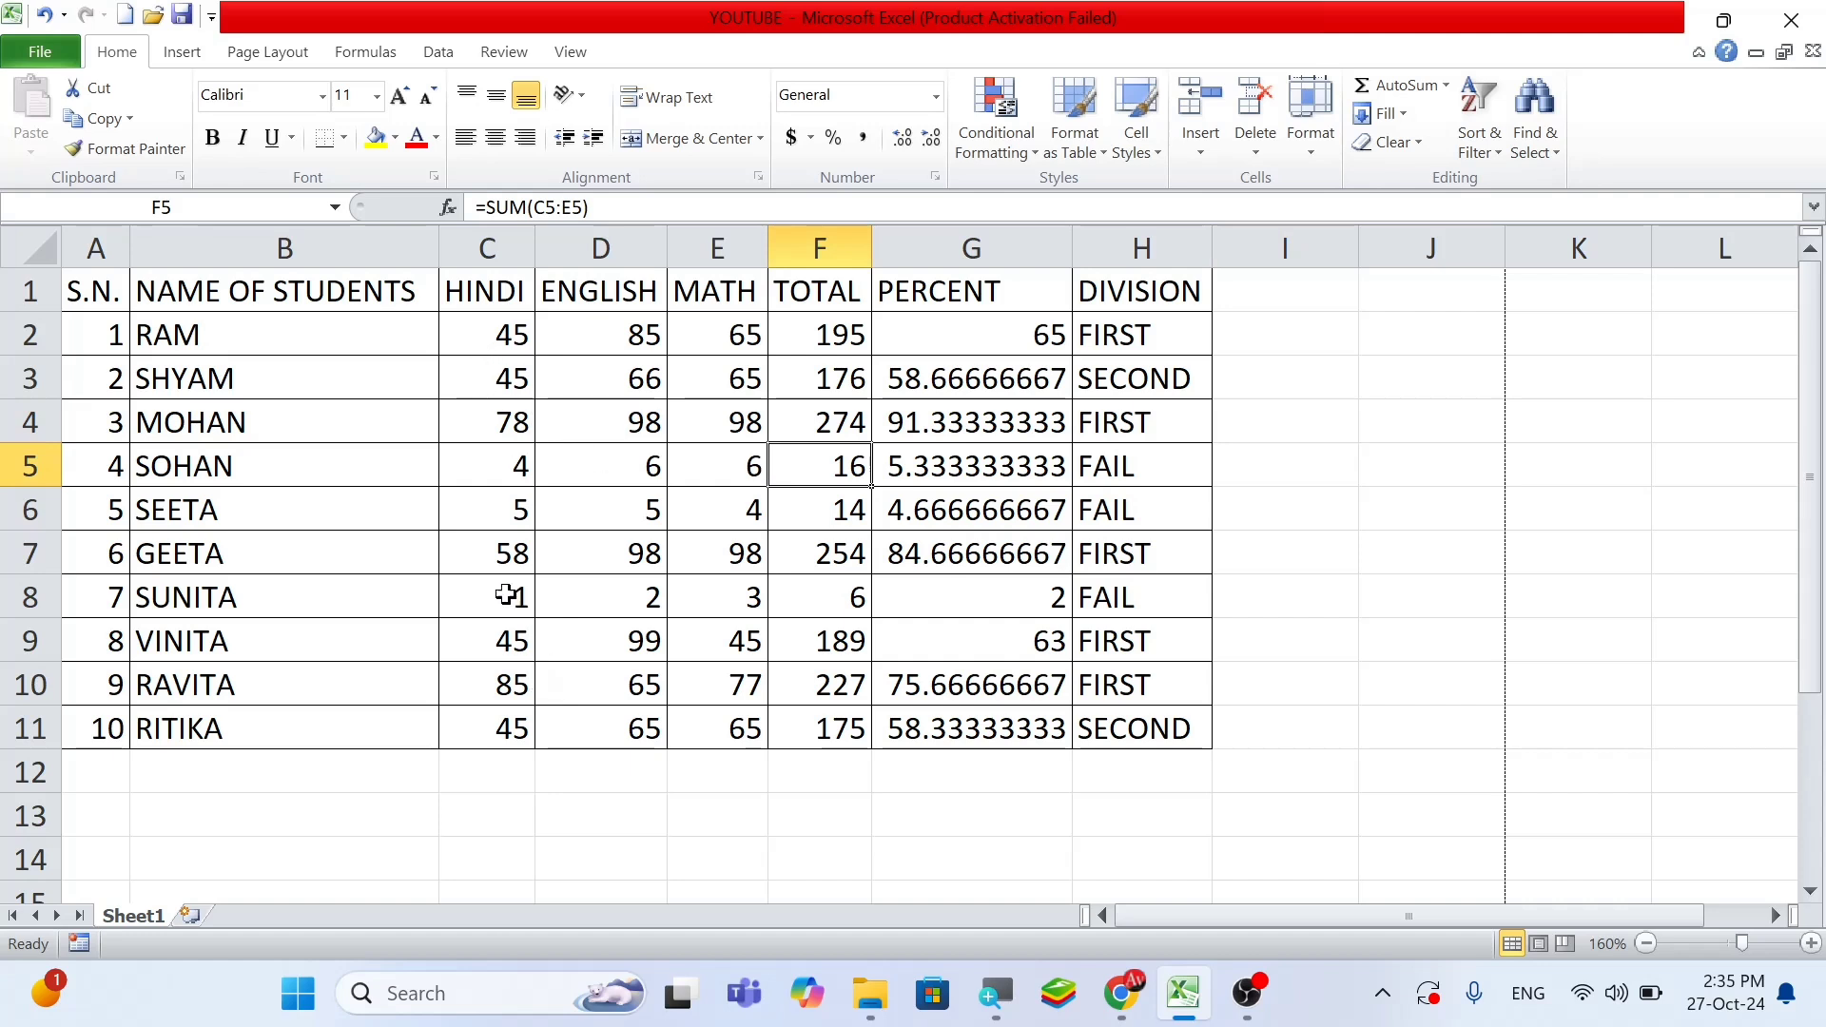
{"action": "left_click_drag", "start_coordinate": [492, 341], "coordinate": [505, 725]}
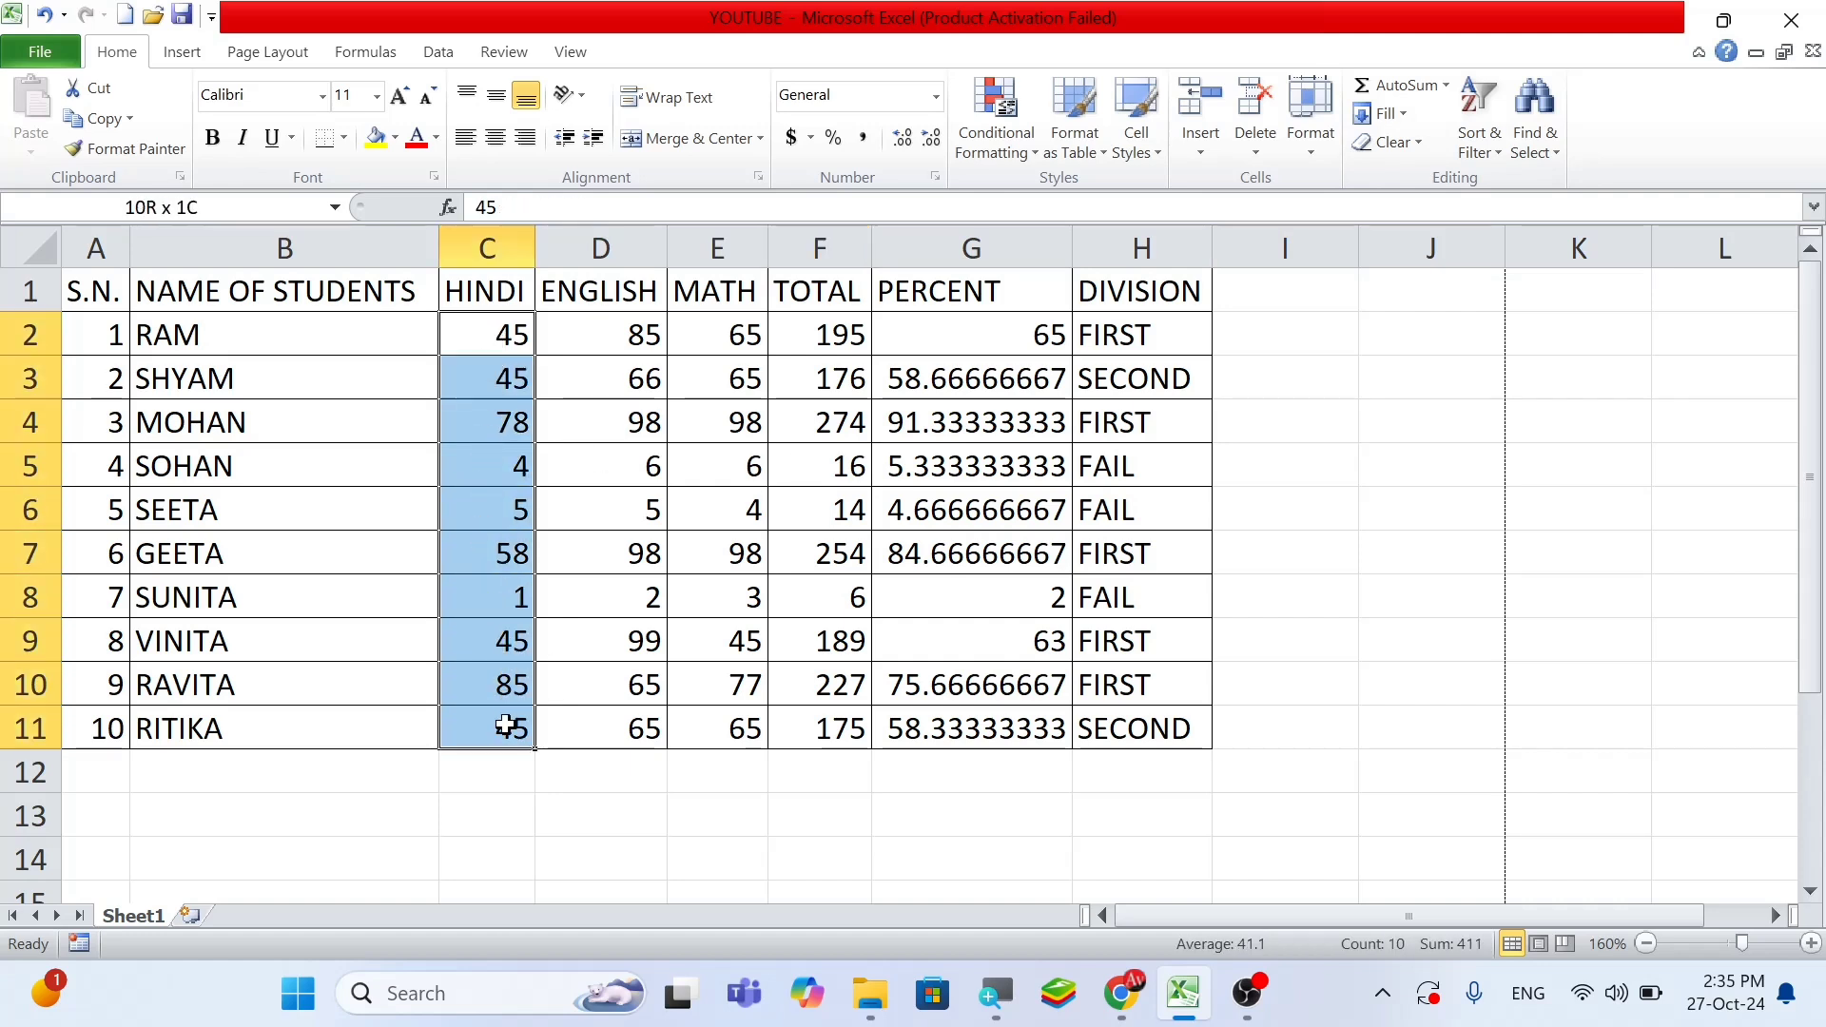
{"action": "left_click", "coordinate": [1384, 78]}
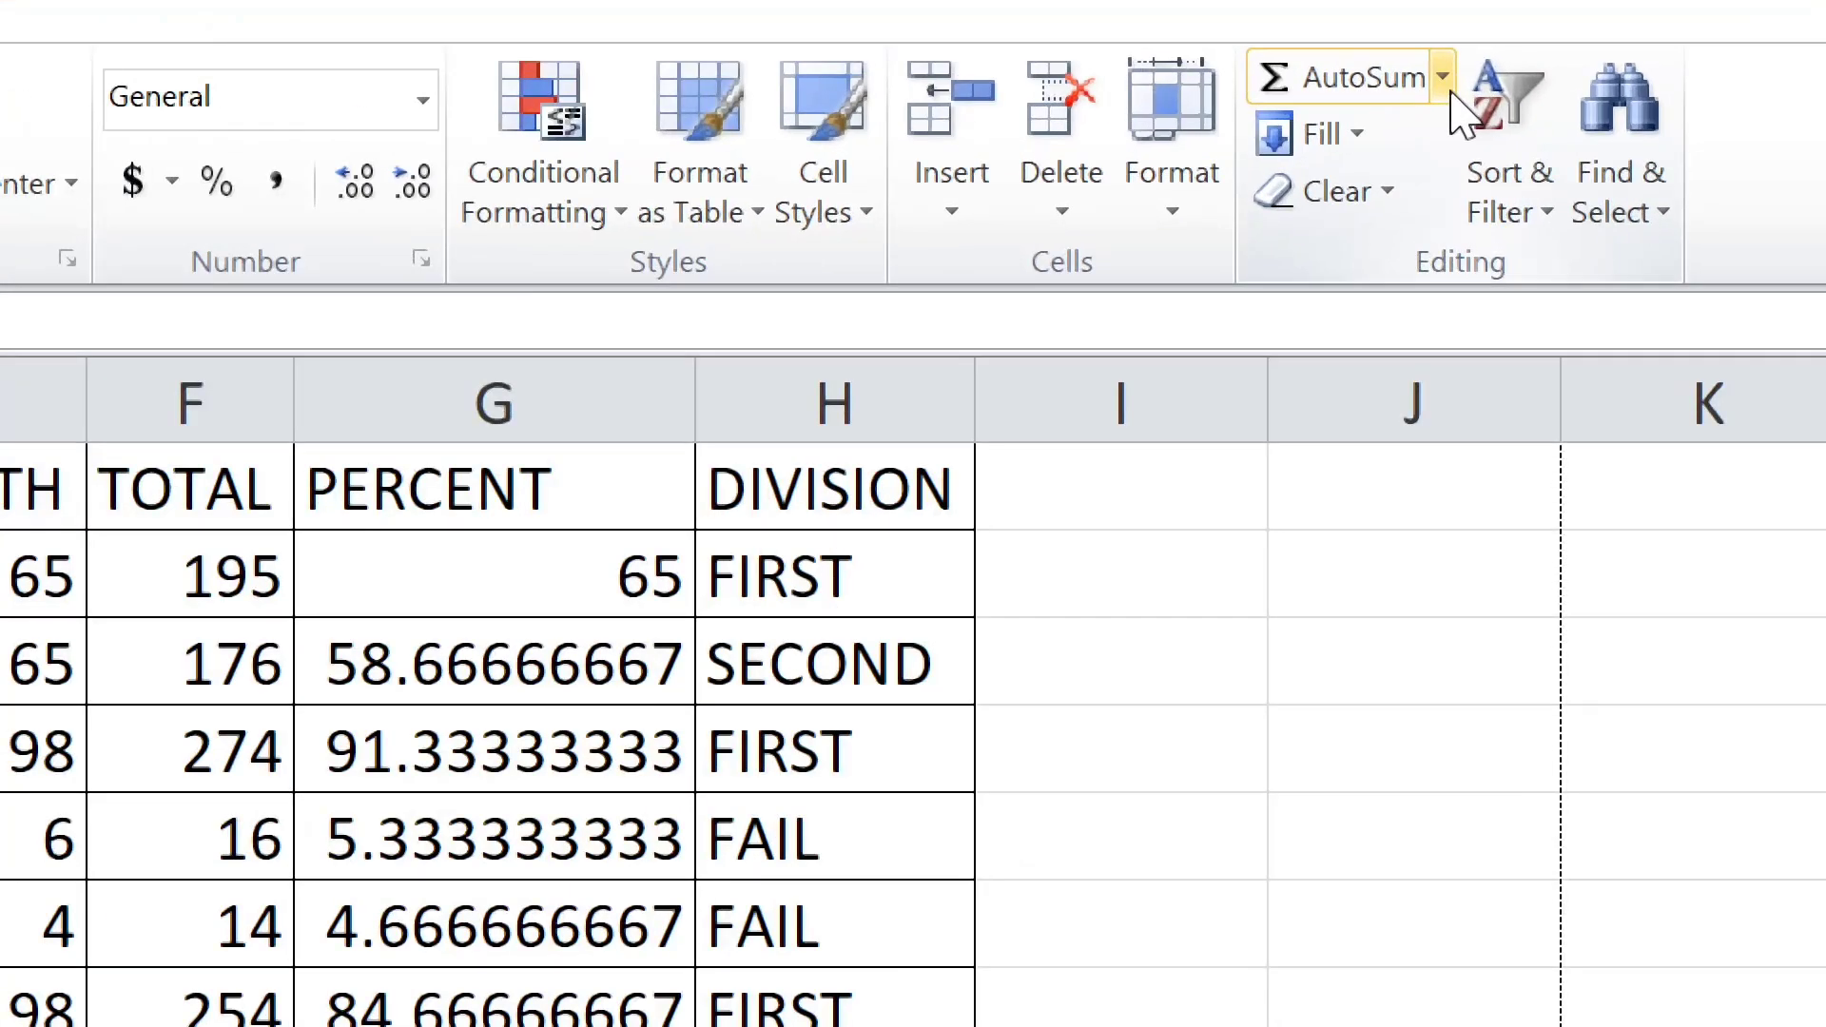
{"action": "left_click", "coordinate": [1445, 83]}
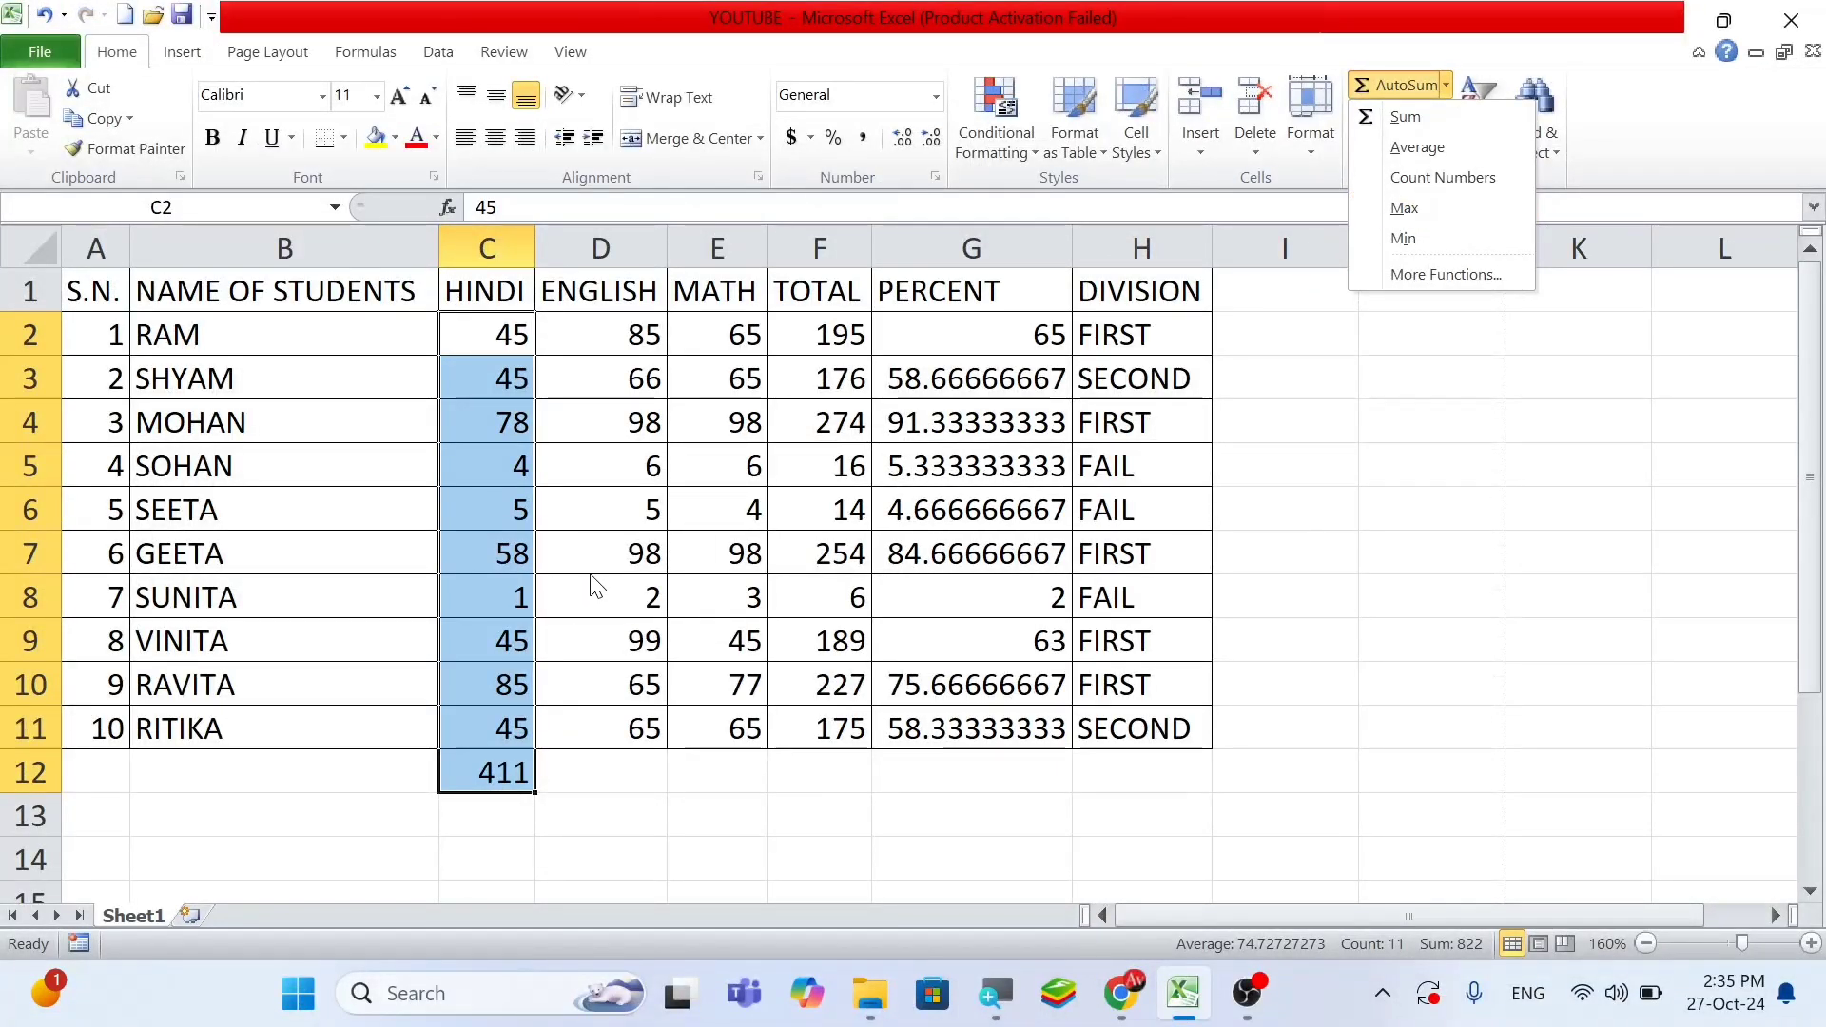
{"action": "left_click", "coordinate": [370, 695]}
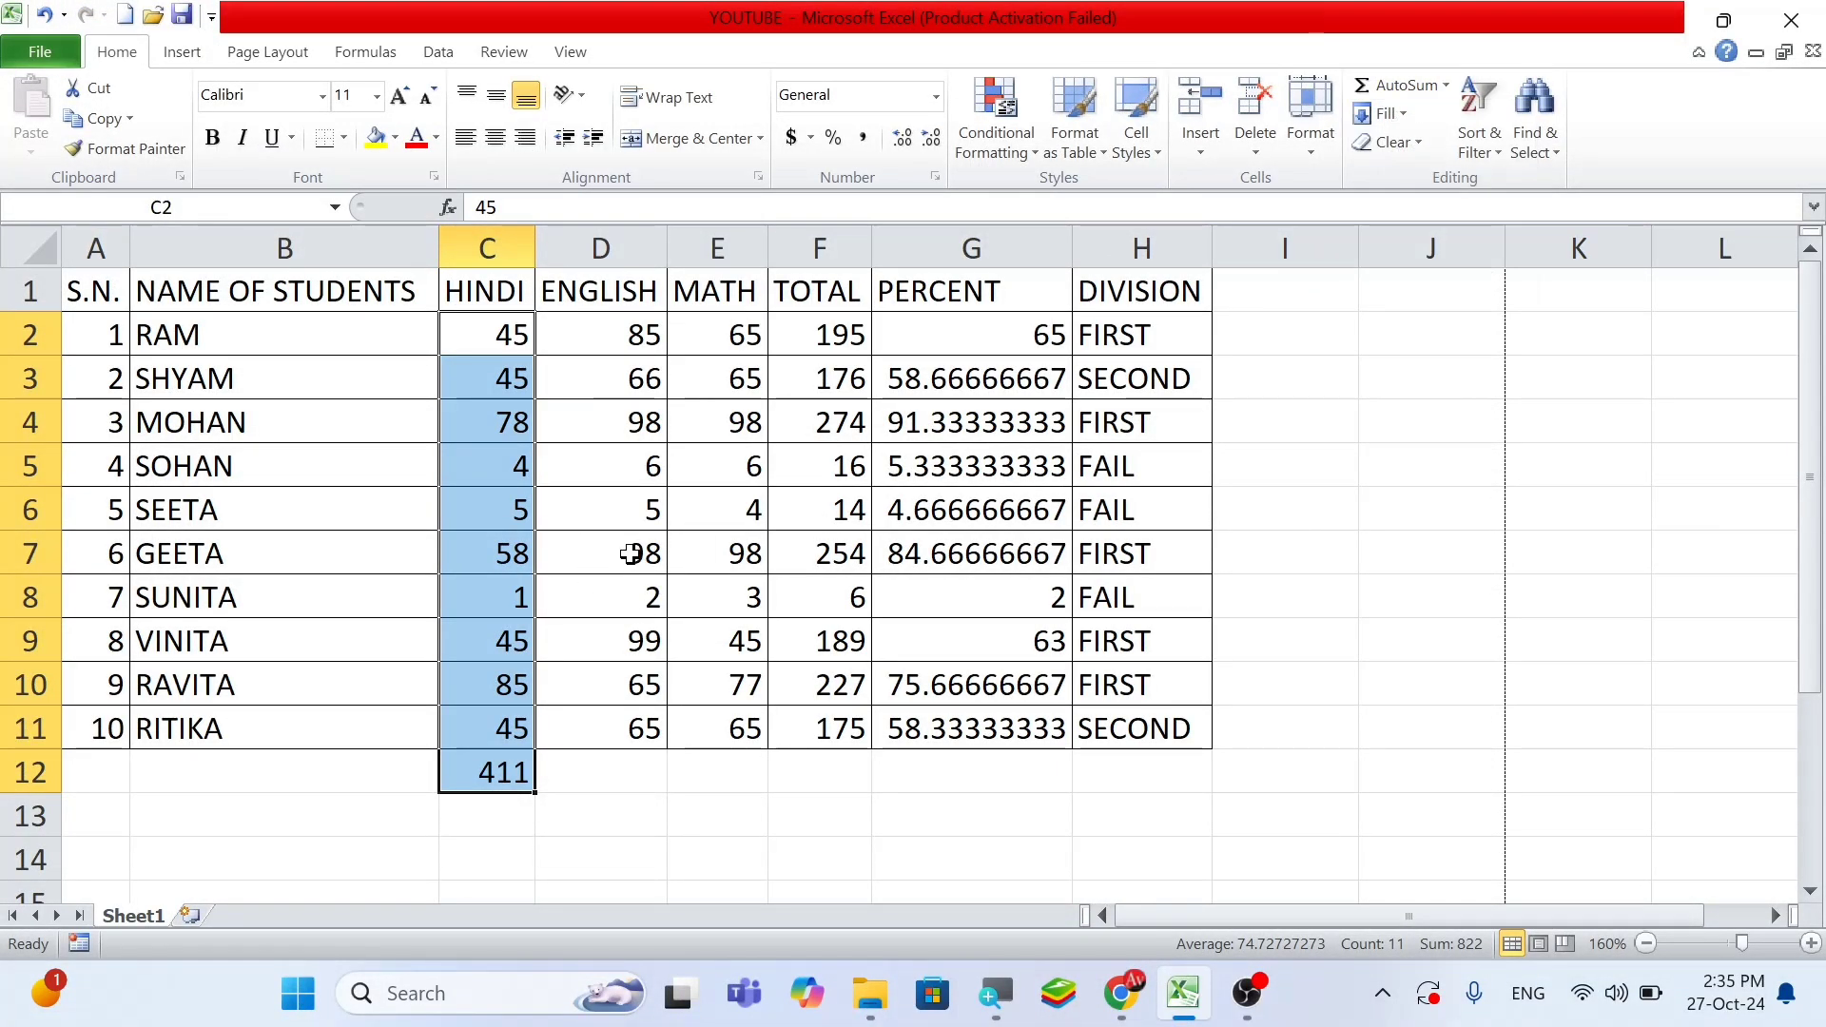
{"action": "left_click", "coordinate": [371, 695]}
Calculate the average of the ENGLISH marks in D2:D11, placing it in D12
{"action": "left_click_drag", "start_coordinate": [612, 342], "coordinate": [634, 728]}
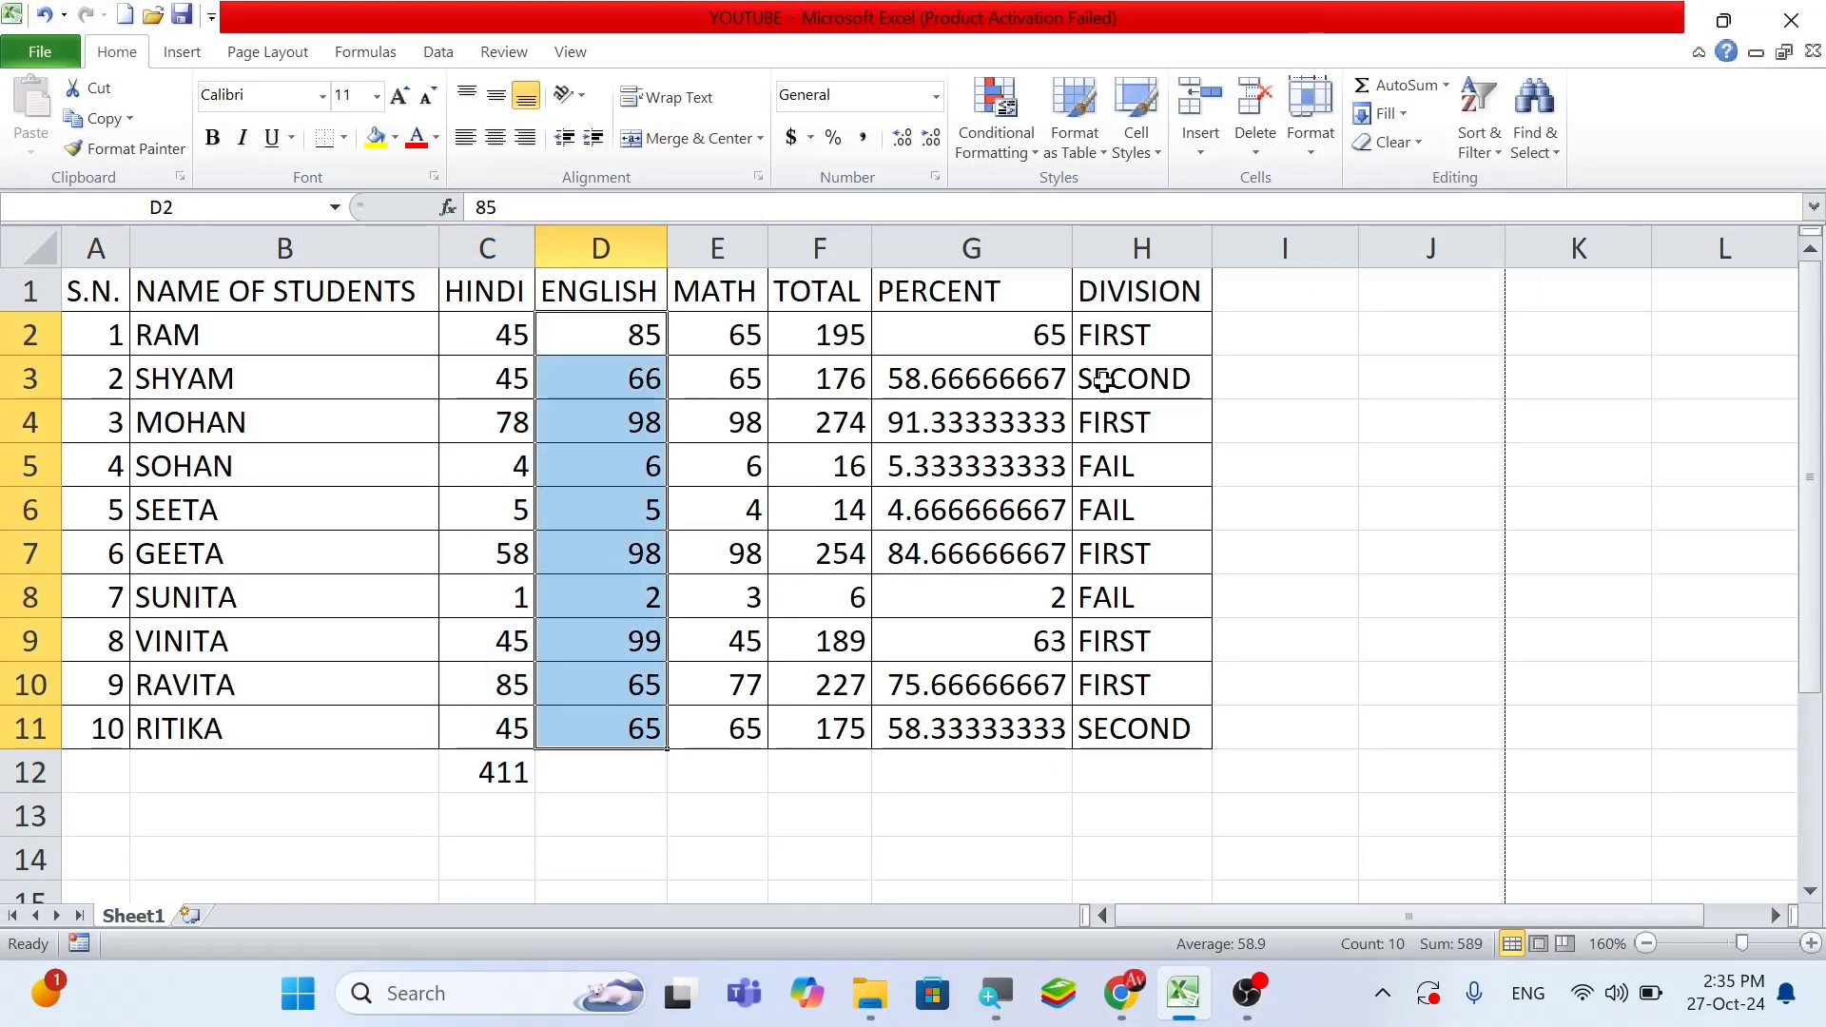
{"action": "left_click", "coordinate": [1444, 86]}
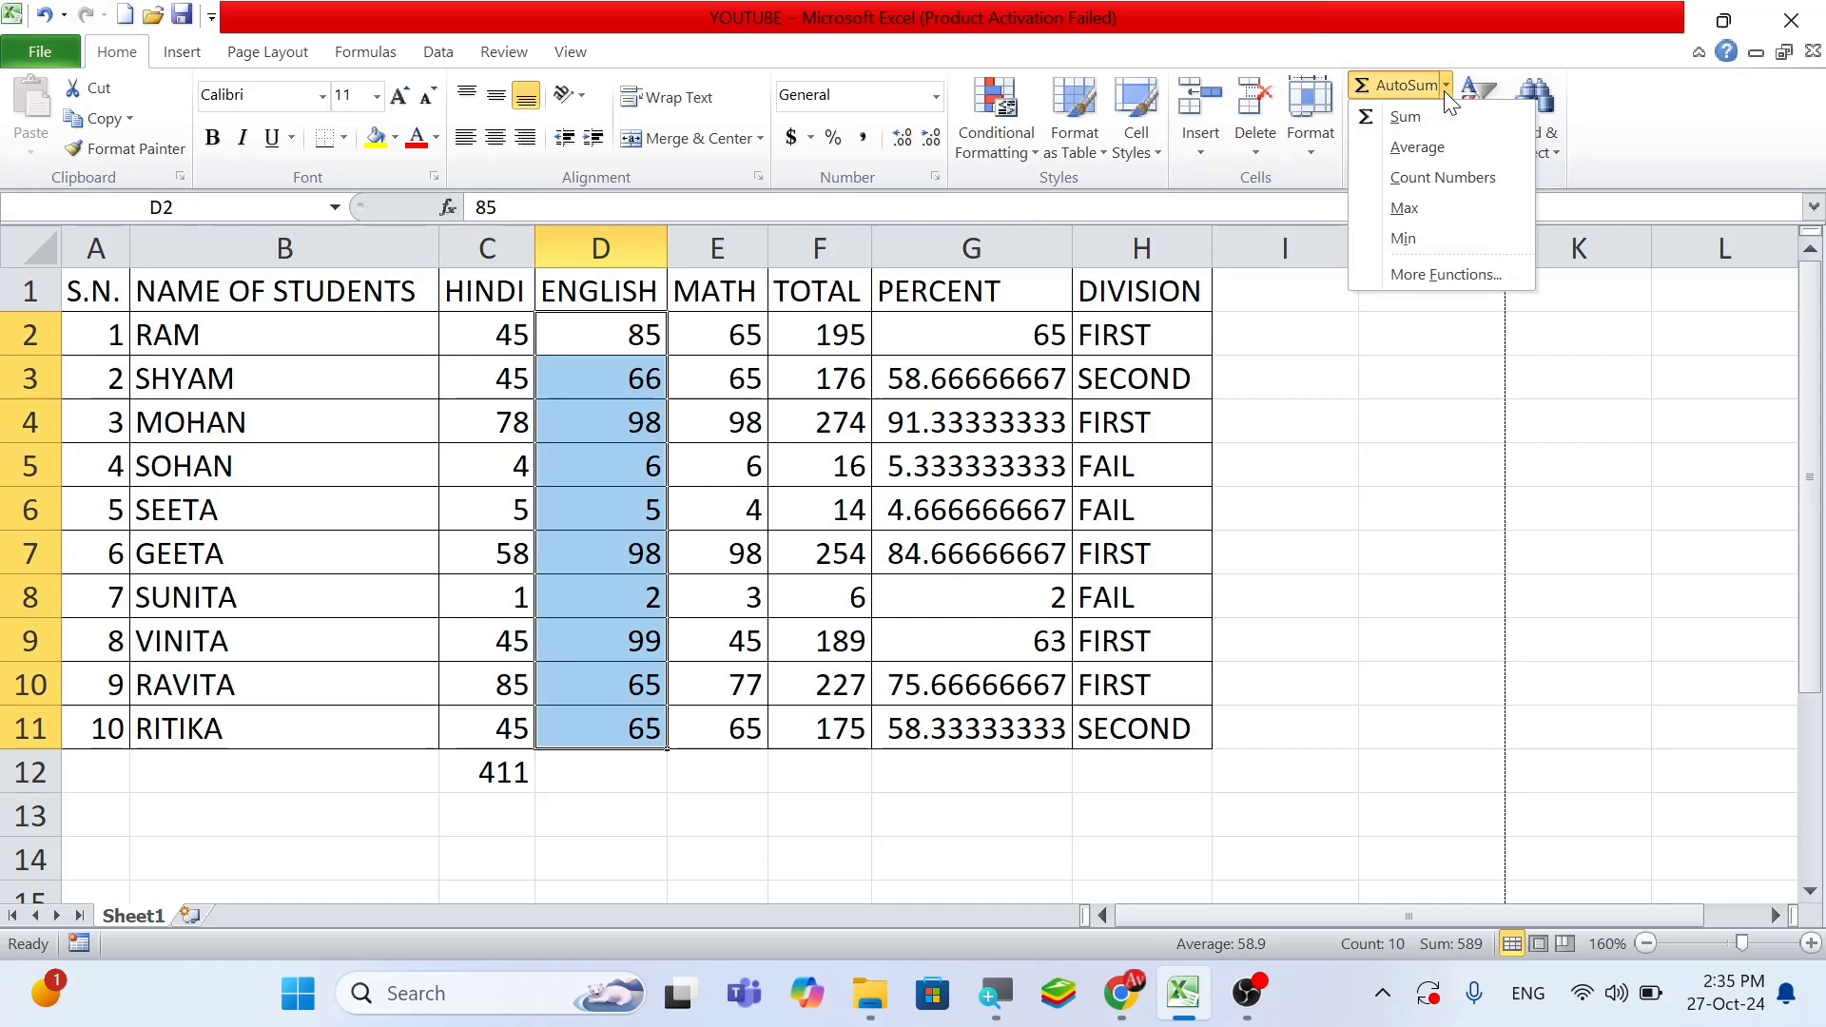
{"action": "left_click", "coordinate": [1447, 148]}
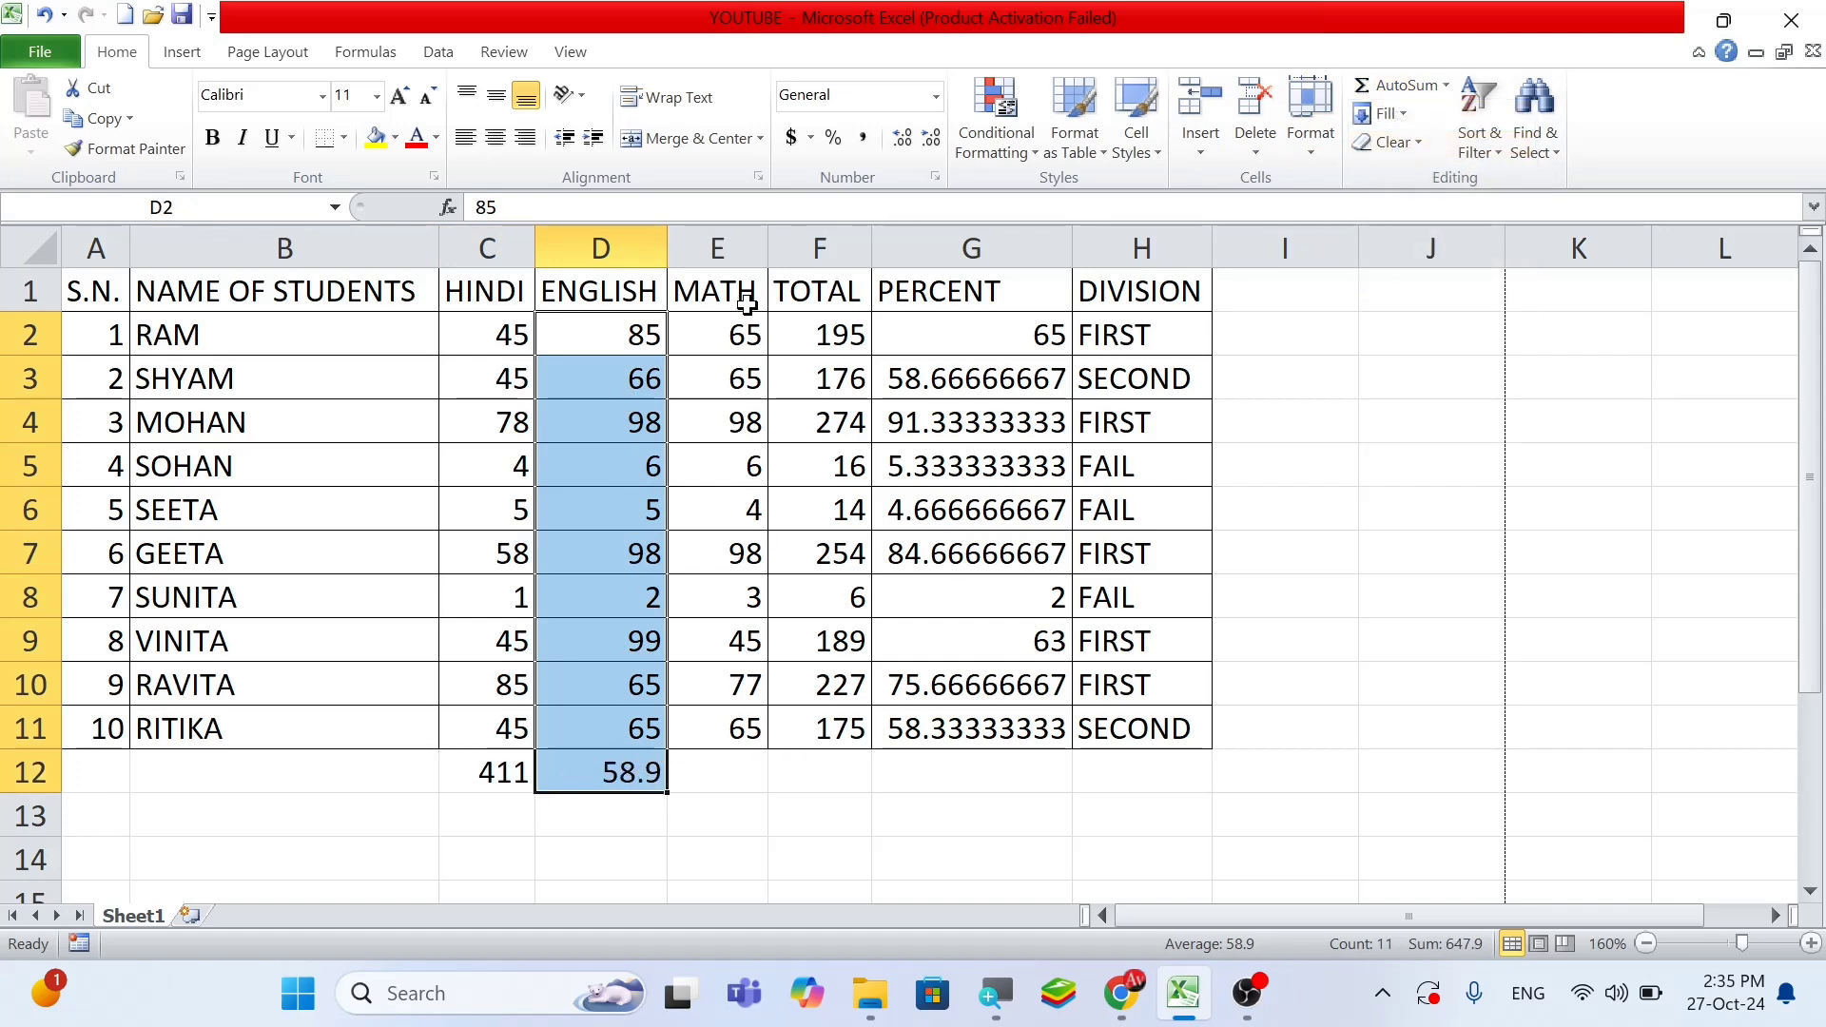
Count the numeric entries in the MATH column E2:E11 with Count Numbers, placing the count in E12
{"action": "left_click_drag", "start_coordinate": [727, 342], "coordinate": [736, 708]}
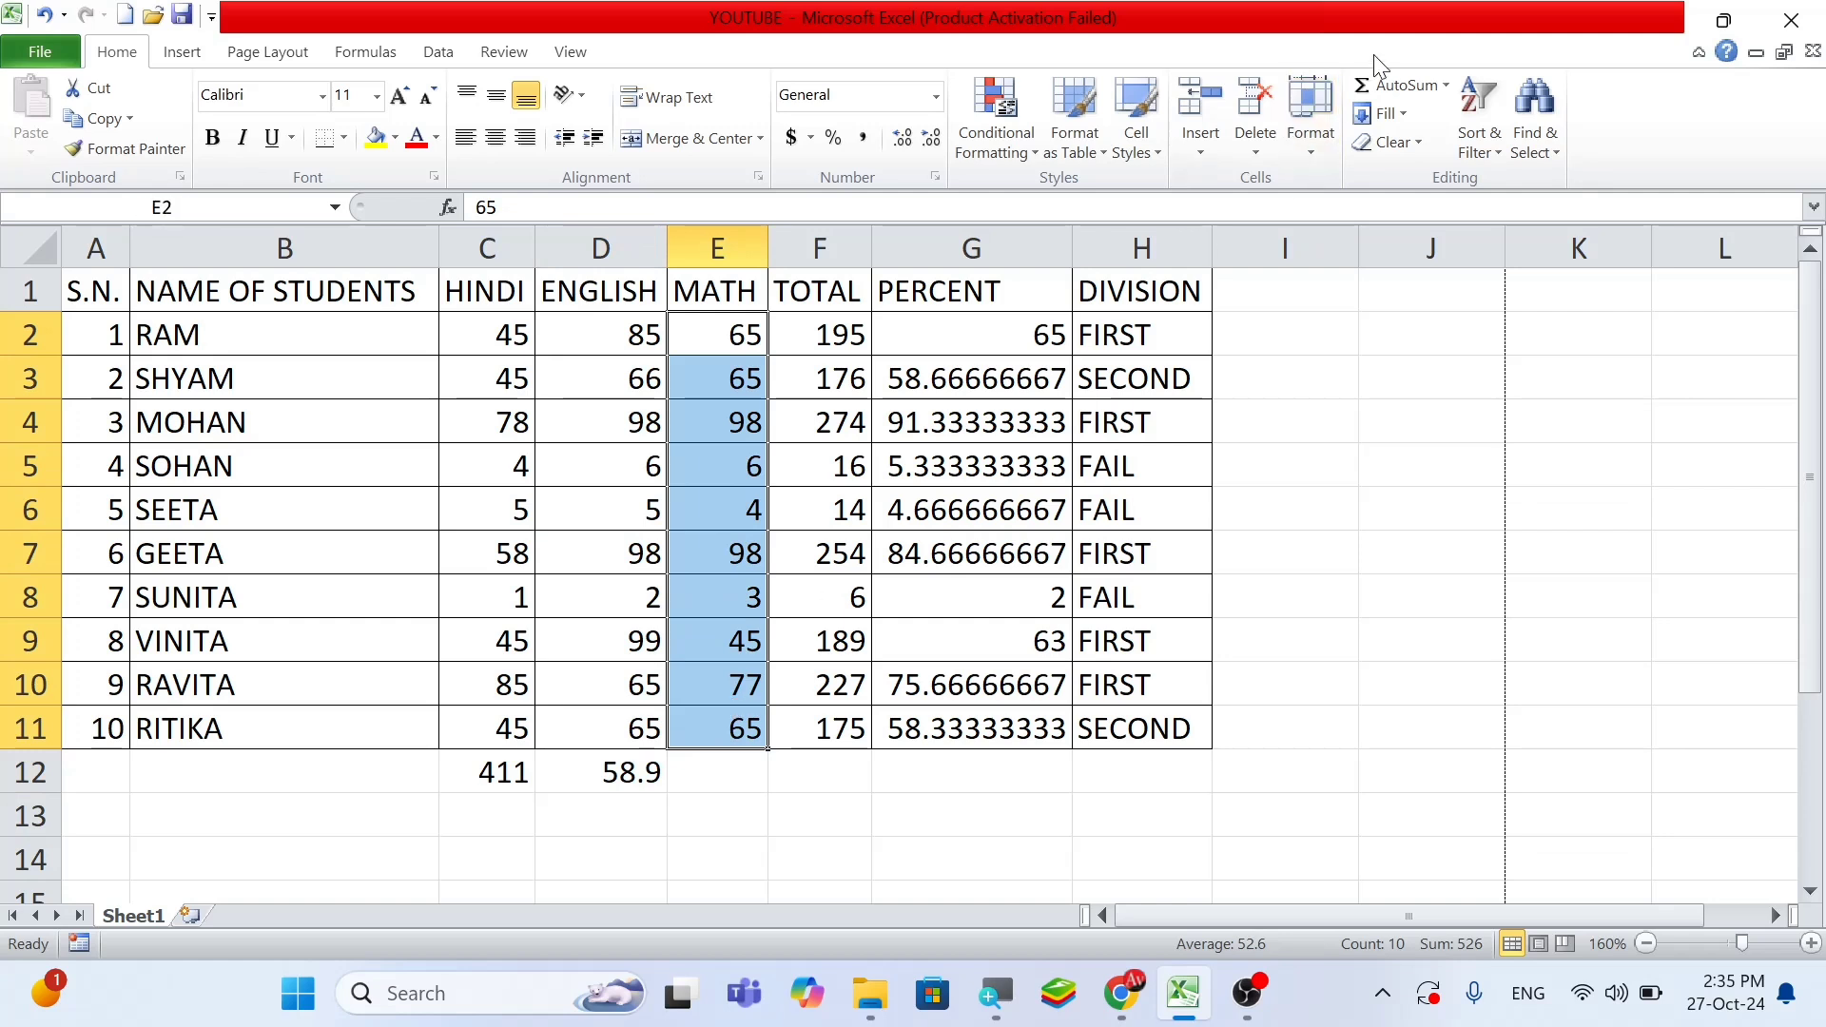
{"action": "left_click", "coordinate": [1446, 85]}
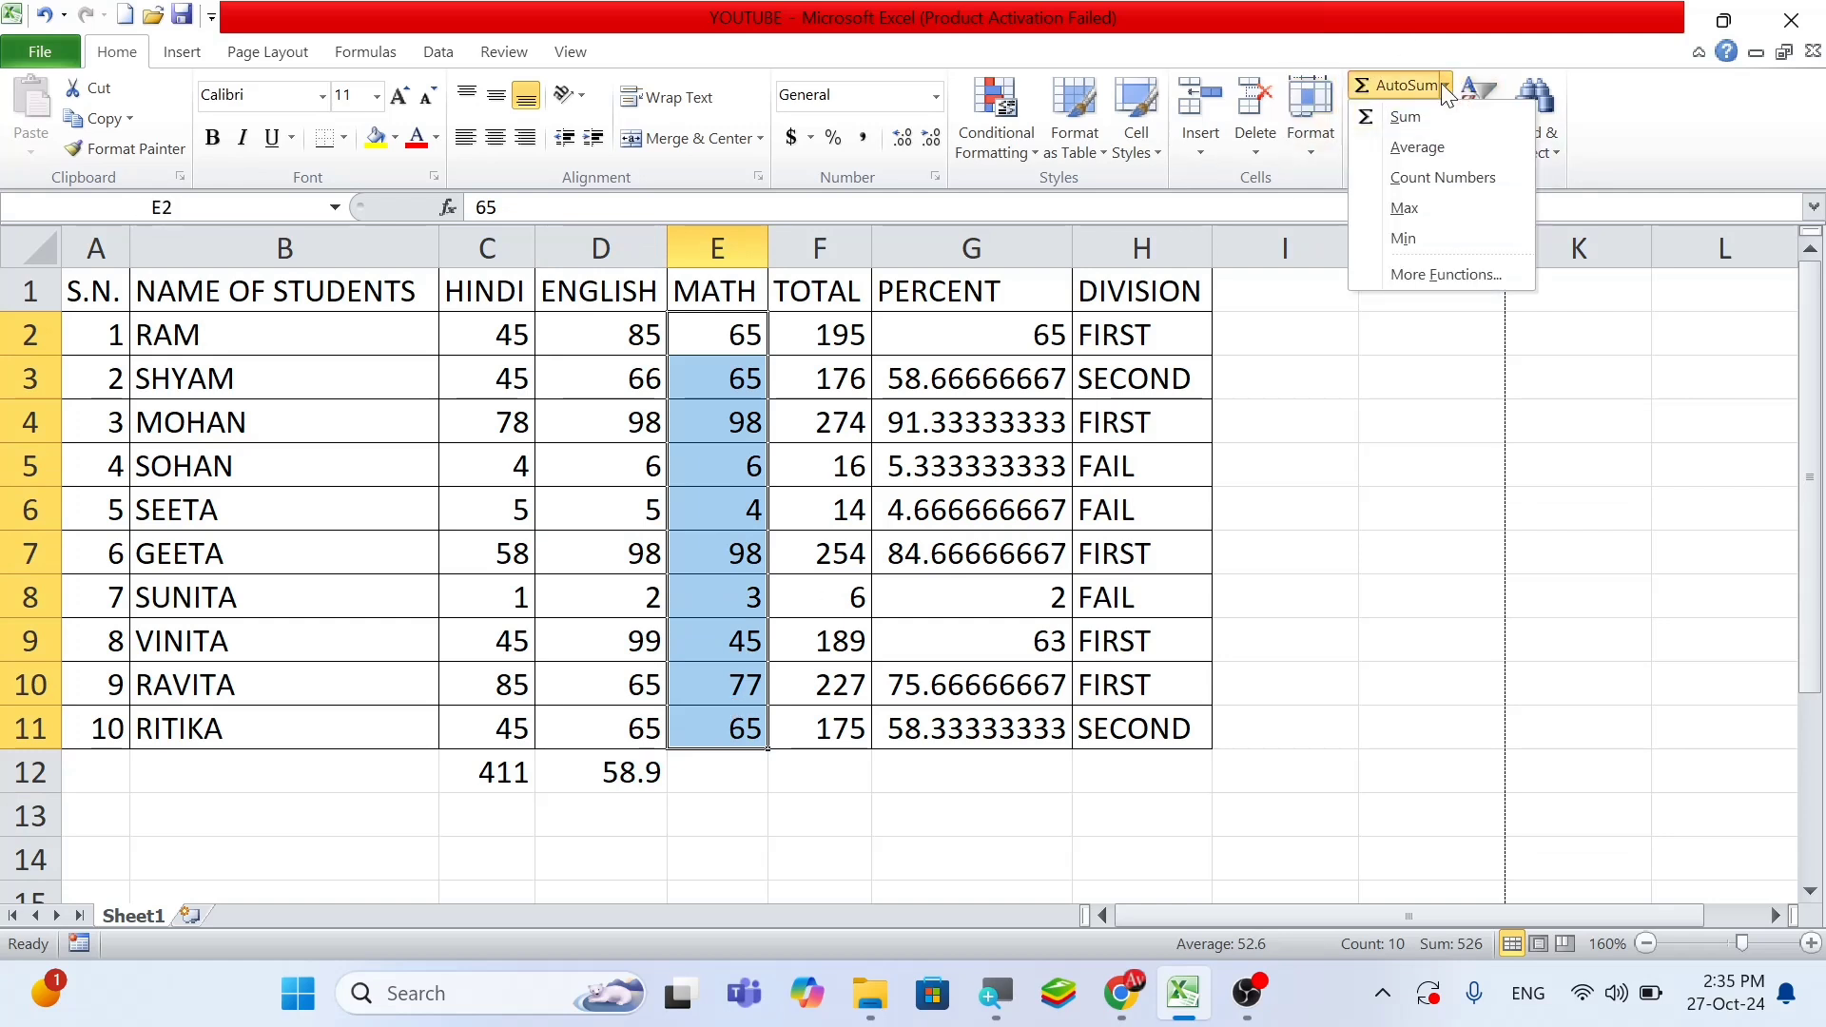
{"action": "left_click", "coordinate": [1431, 178]}
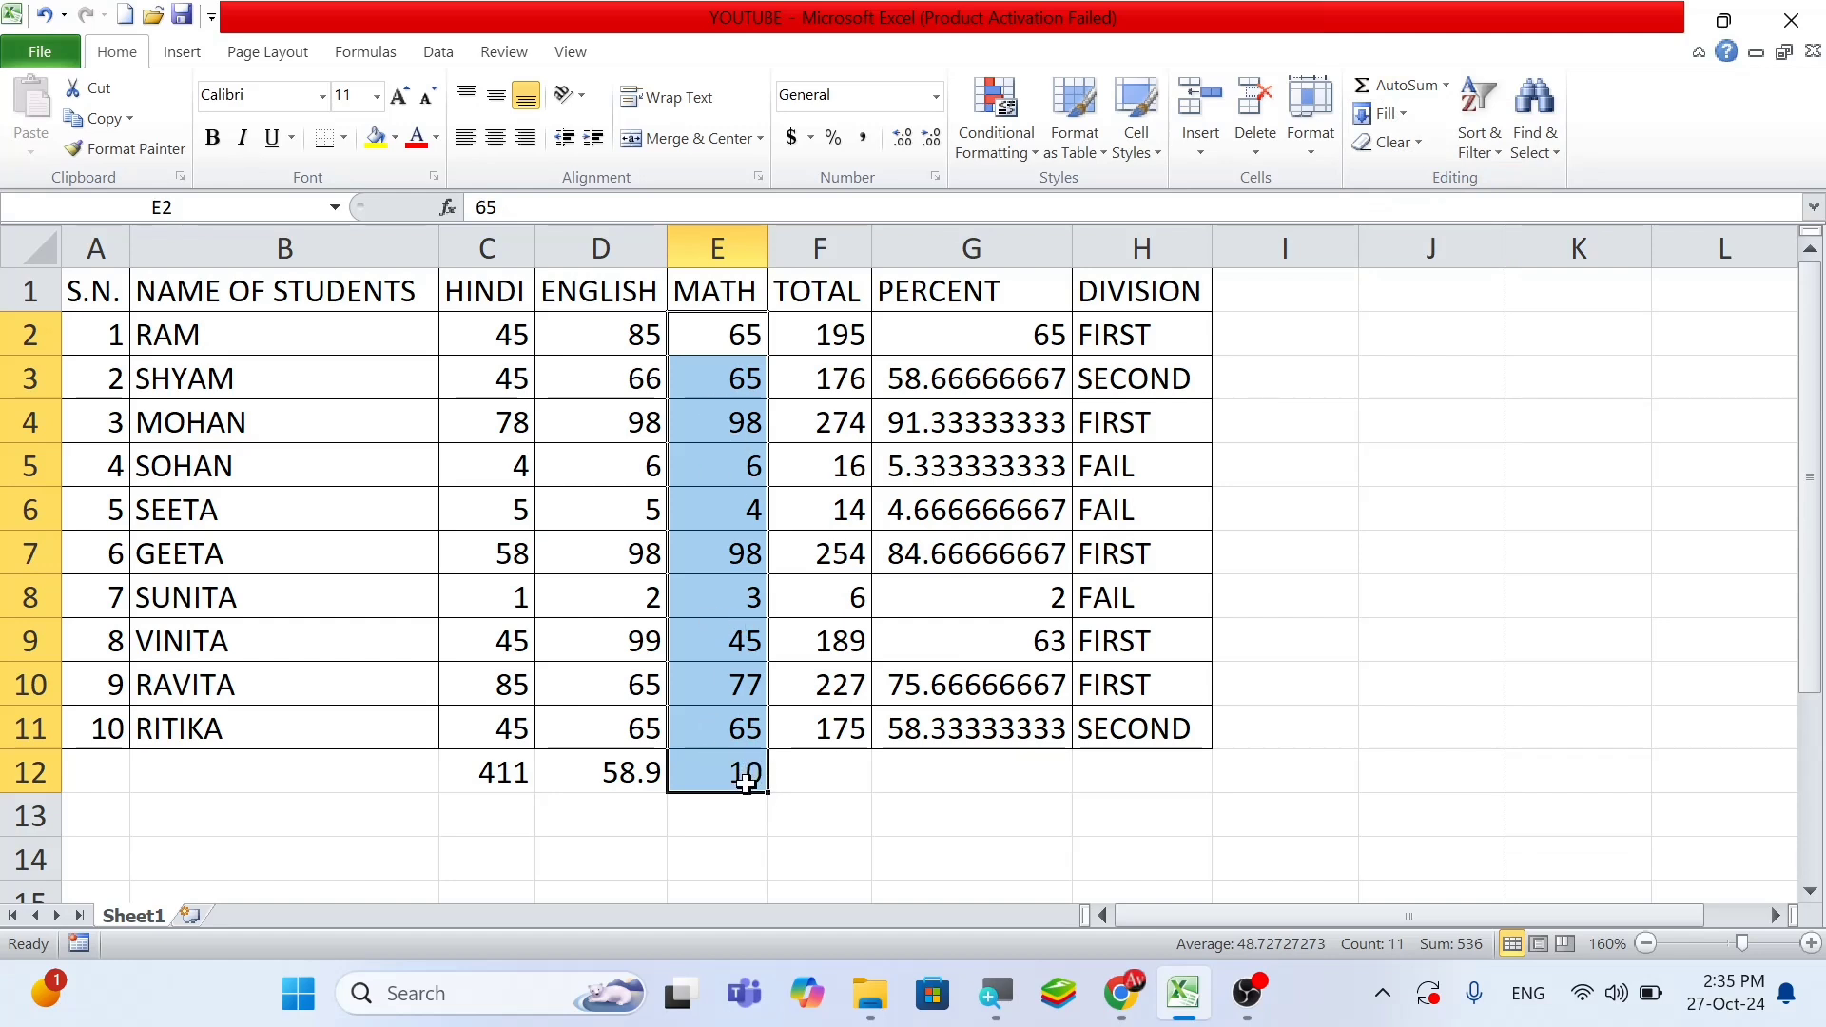
Go through the MATH marks from E2 to E11 one by one to check the number of entries
{"action": "left_click", "coordinate": [729, 328]}
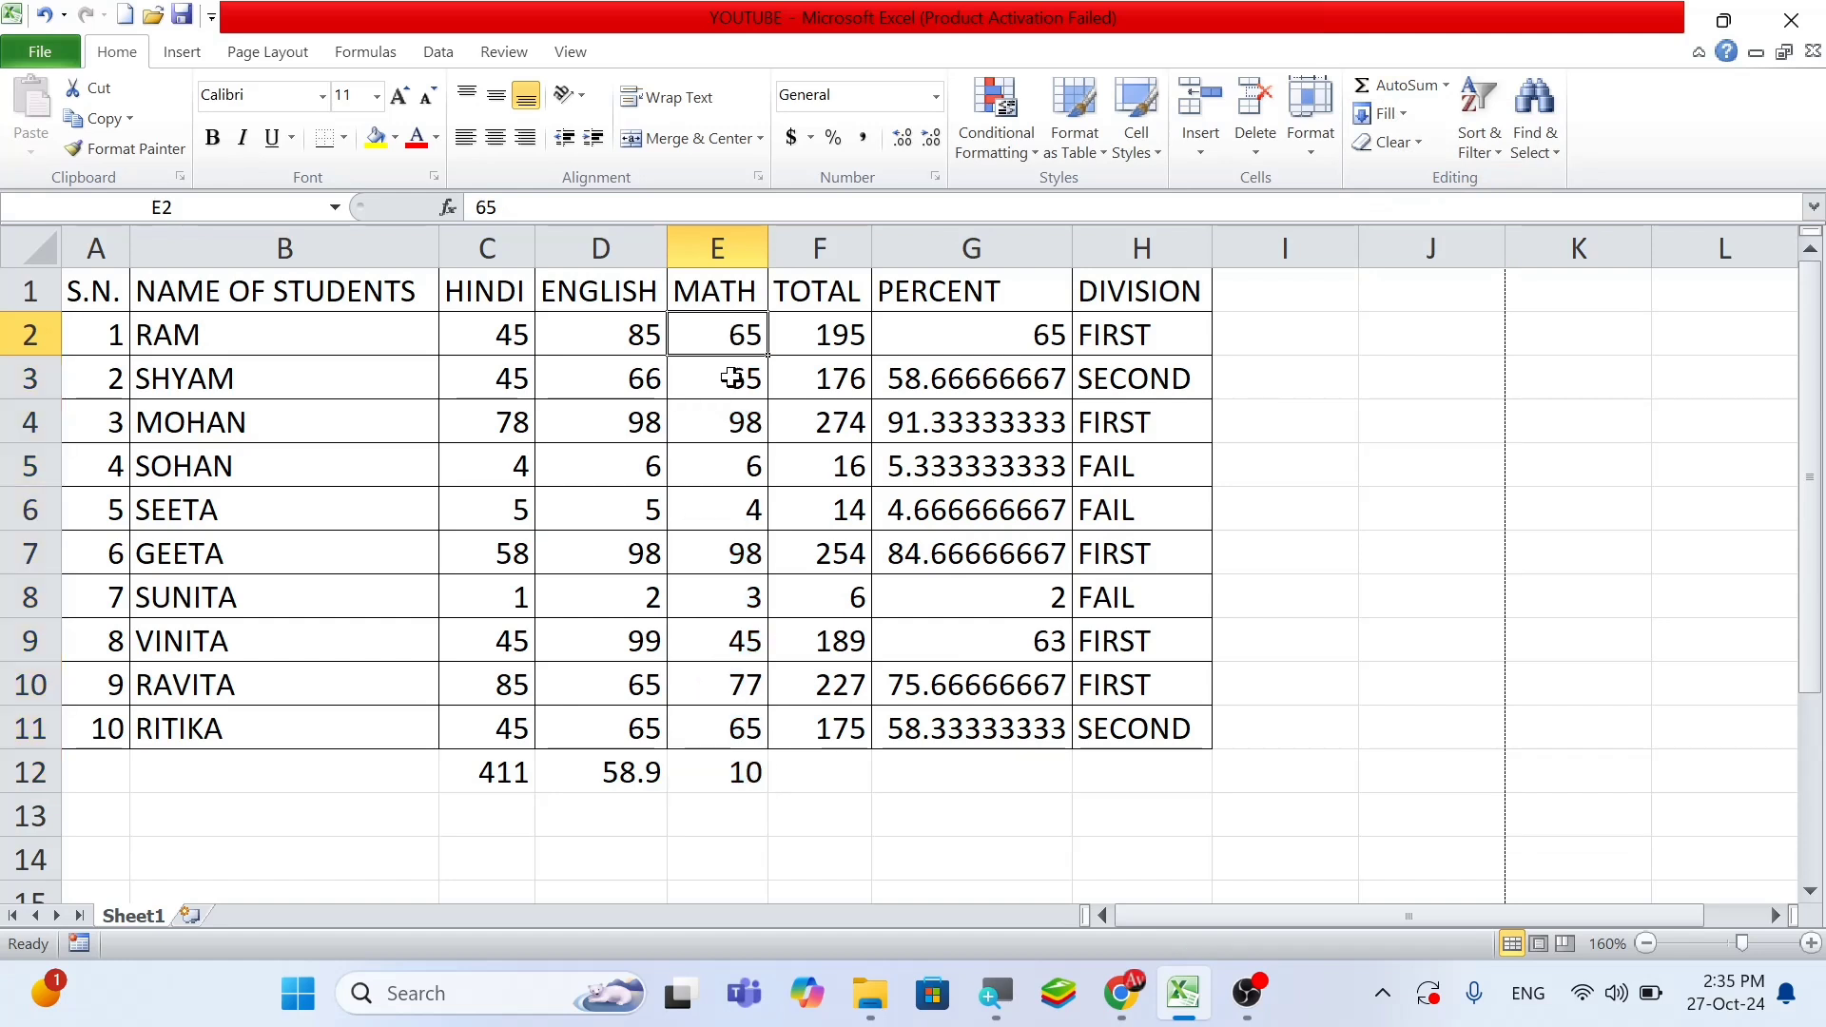
{"action": "left_click", "coordinate": [729, 379]}
{"action": "left_click", "coordinate": [729, 422]}
{"action": "left_click", "coordinate": [730, 466]}
{"action": "left_click", "coordinate": [731, 513]}
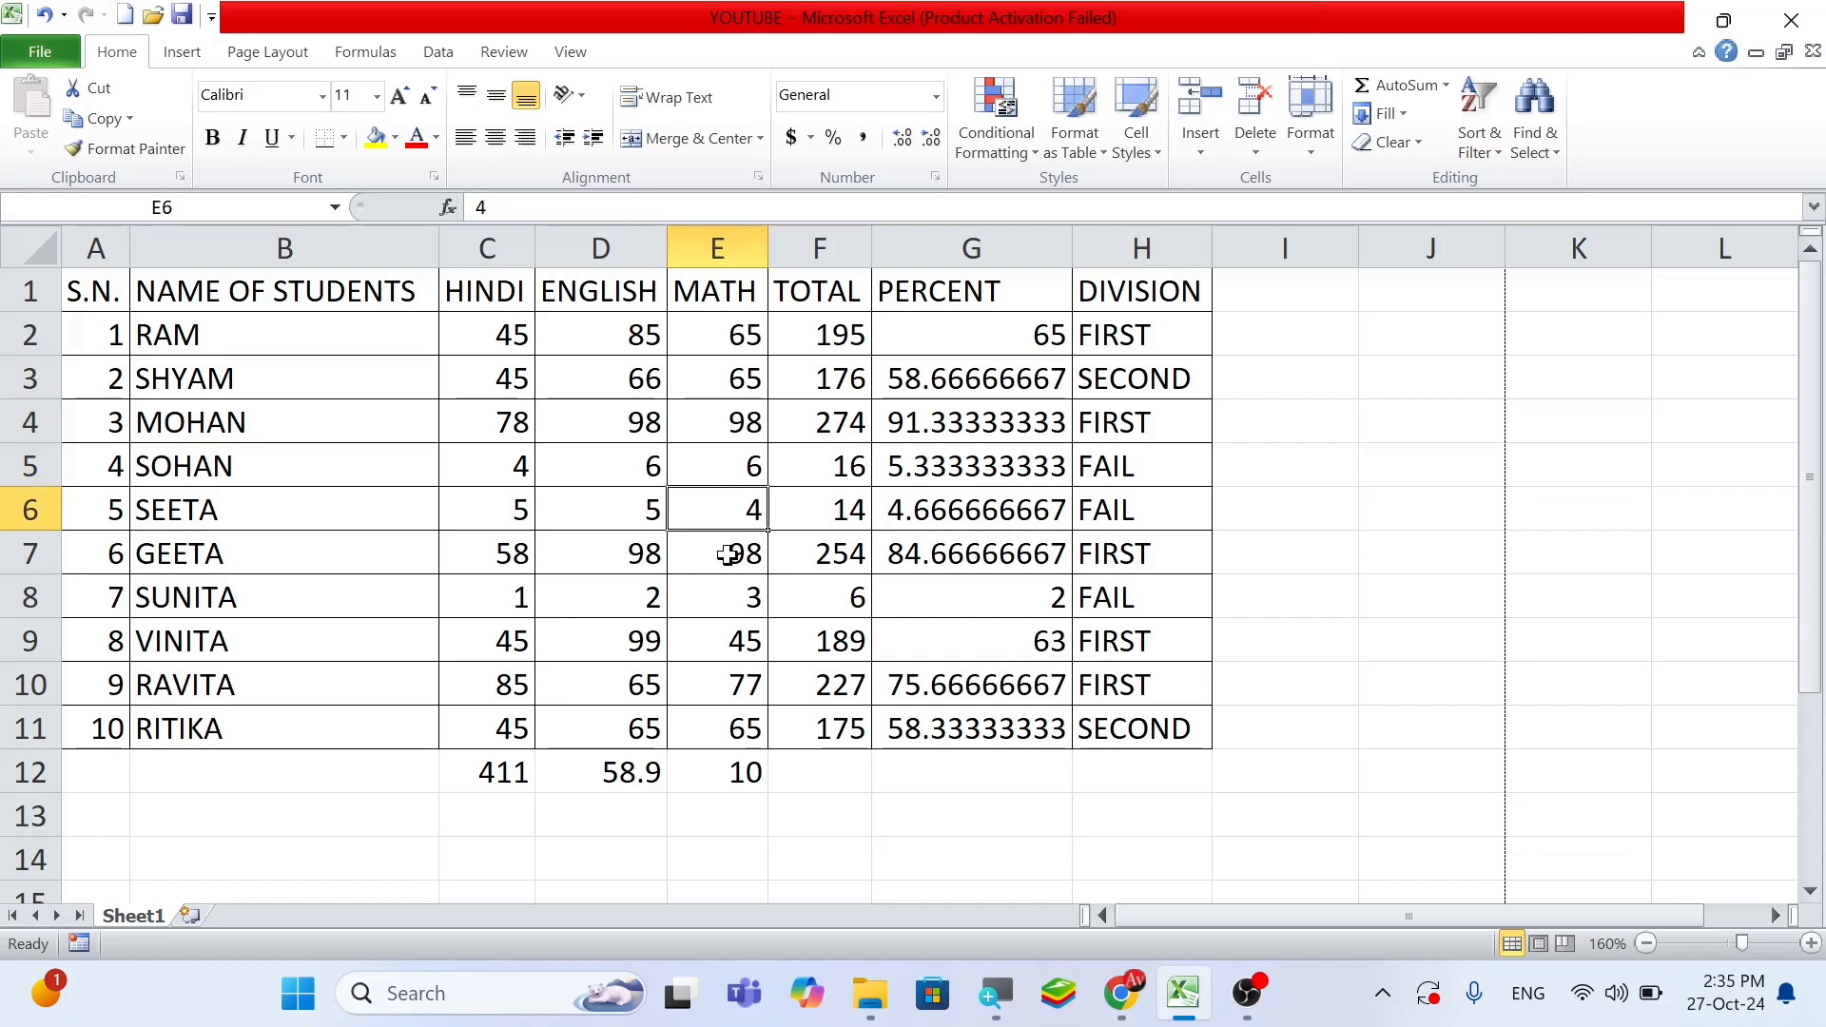
{"action": "left_click", "coordinate": [725, 555]}
{"action": "left_click", "coordinate": [728, 603]}
{"action": "left_click", "coordinate": [725, 643]}
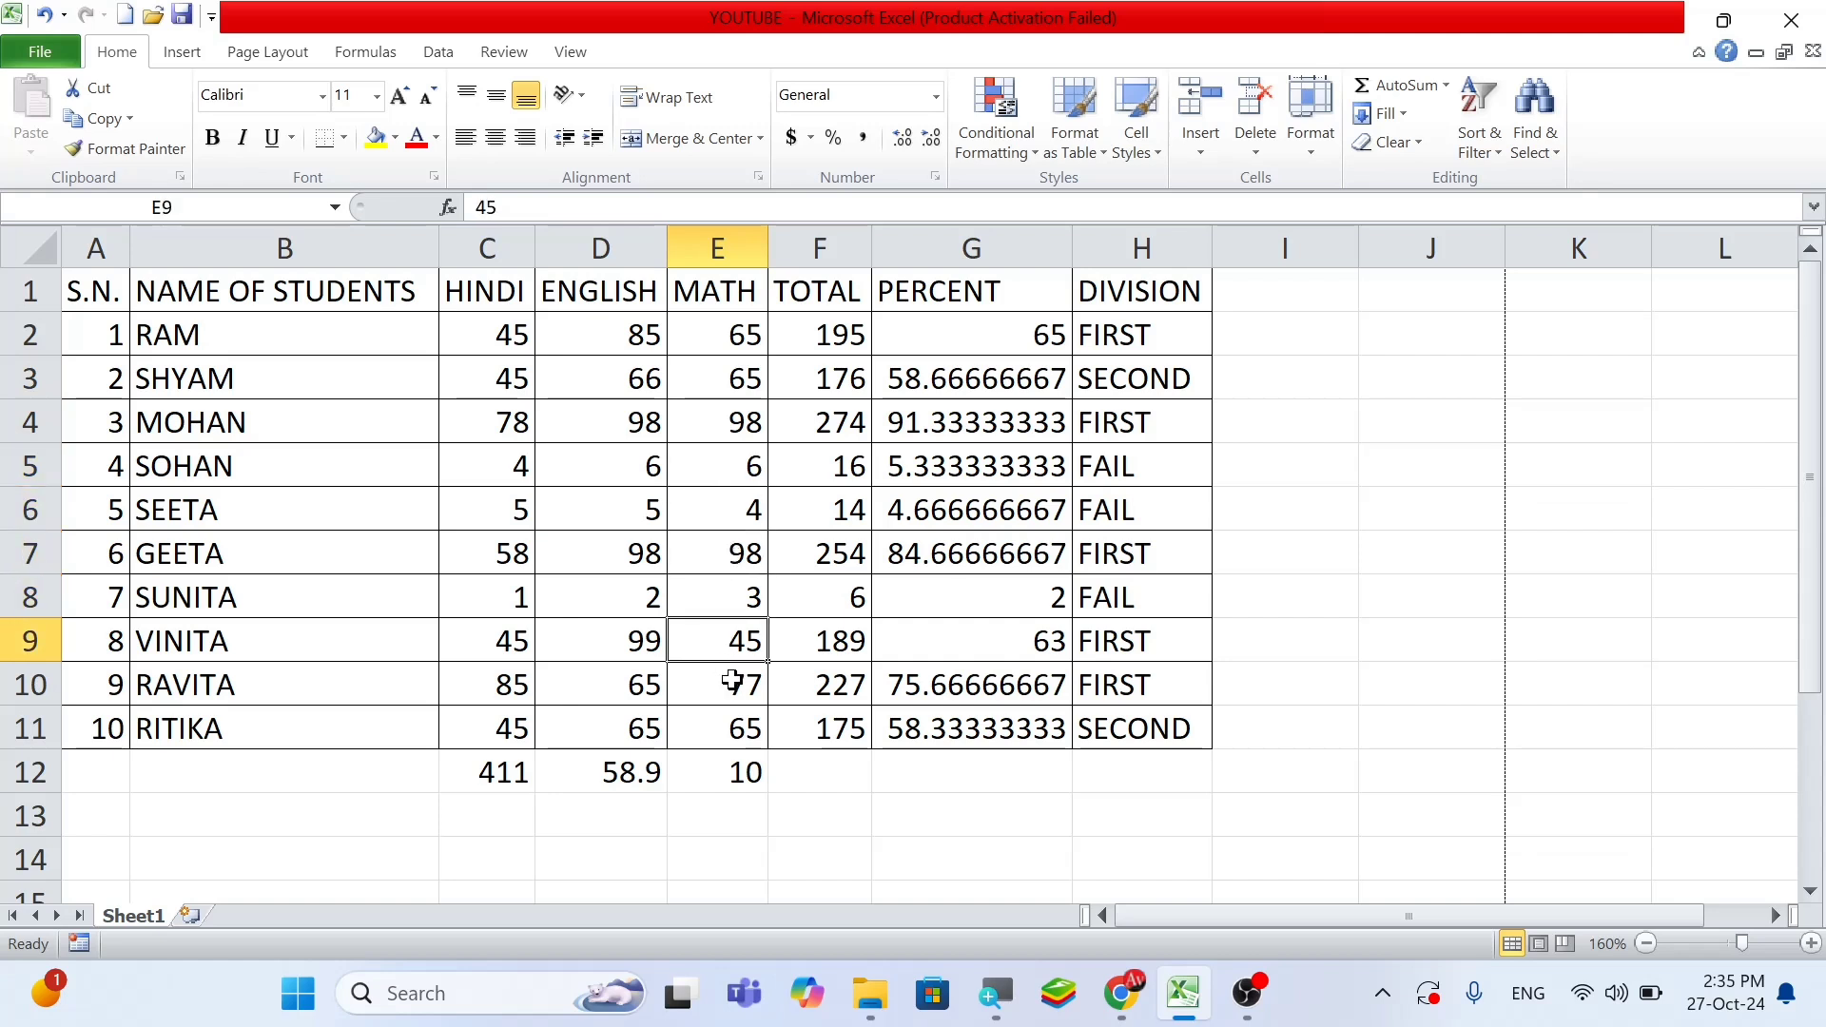
{"action": "left_click", "coordinate": [729, 679]}
{"action": "left_click", "coordinate": [736, 734]}
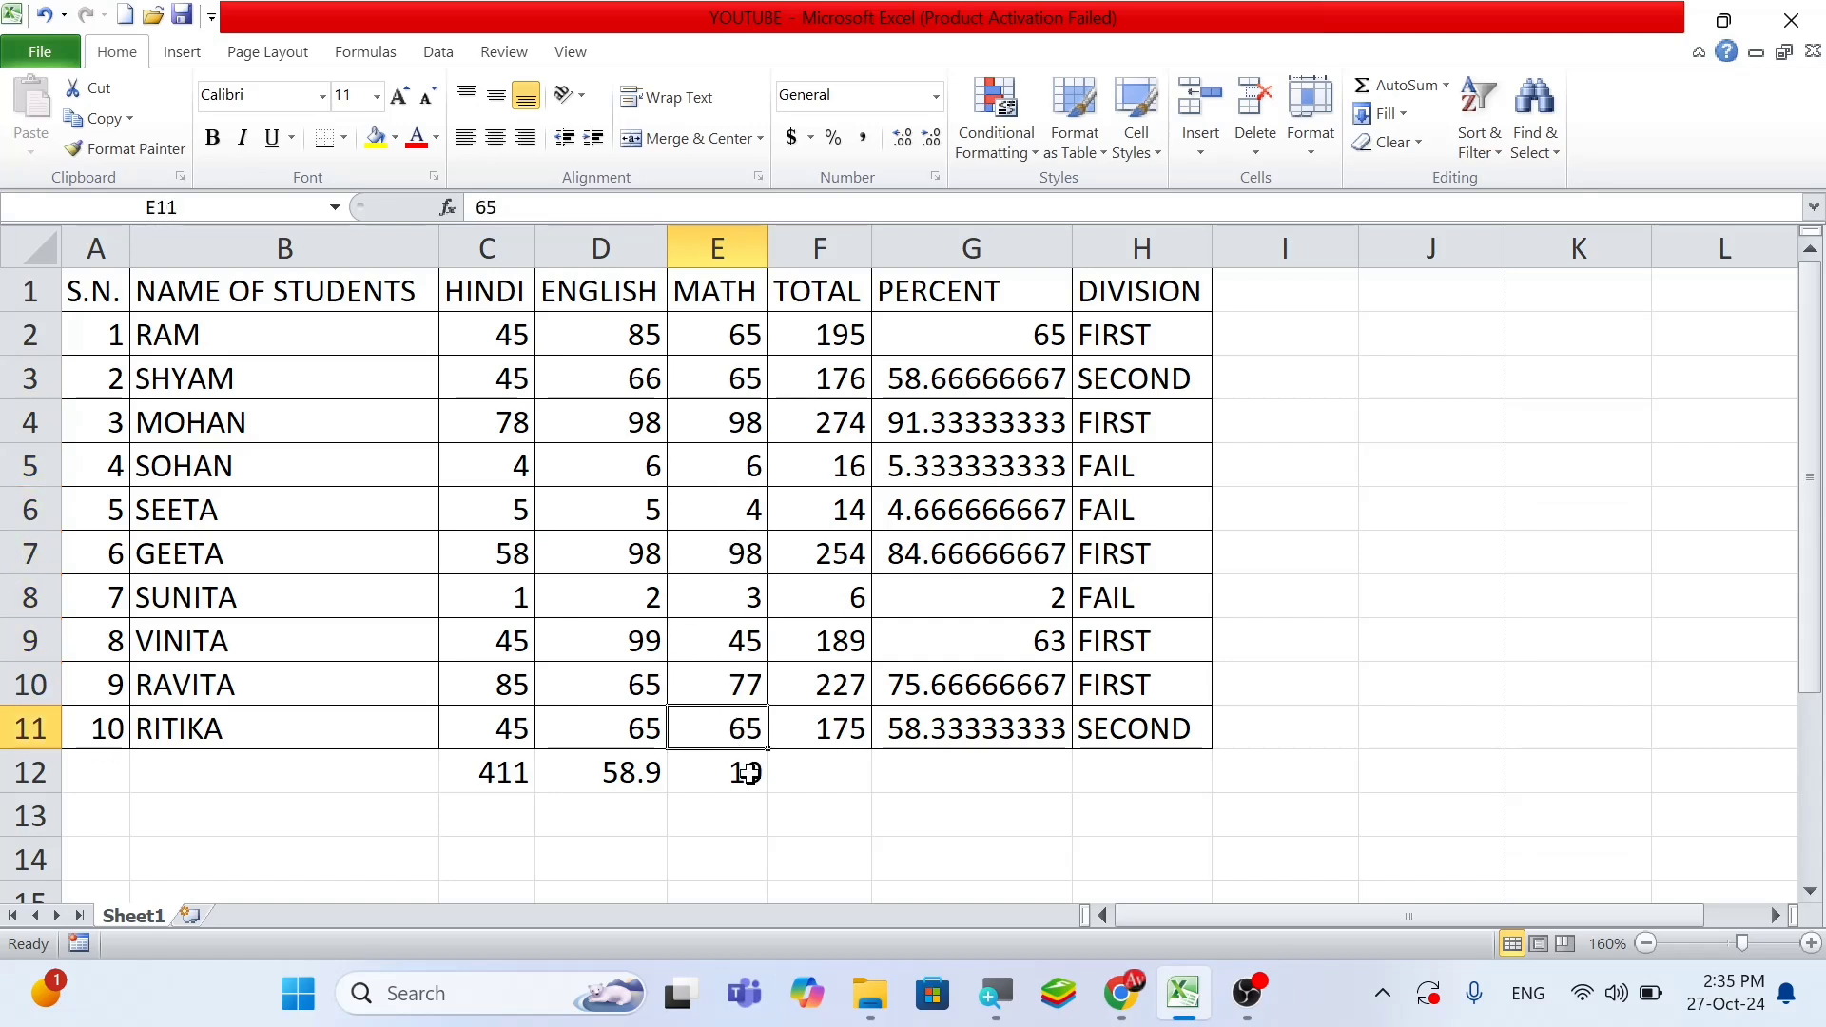
Find the highest value in the TOTAL column F2:F11 with Max, placing it in F12
{"action": "left_click", "coordinate": [1445, 85]}
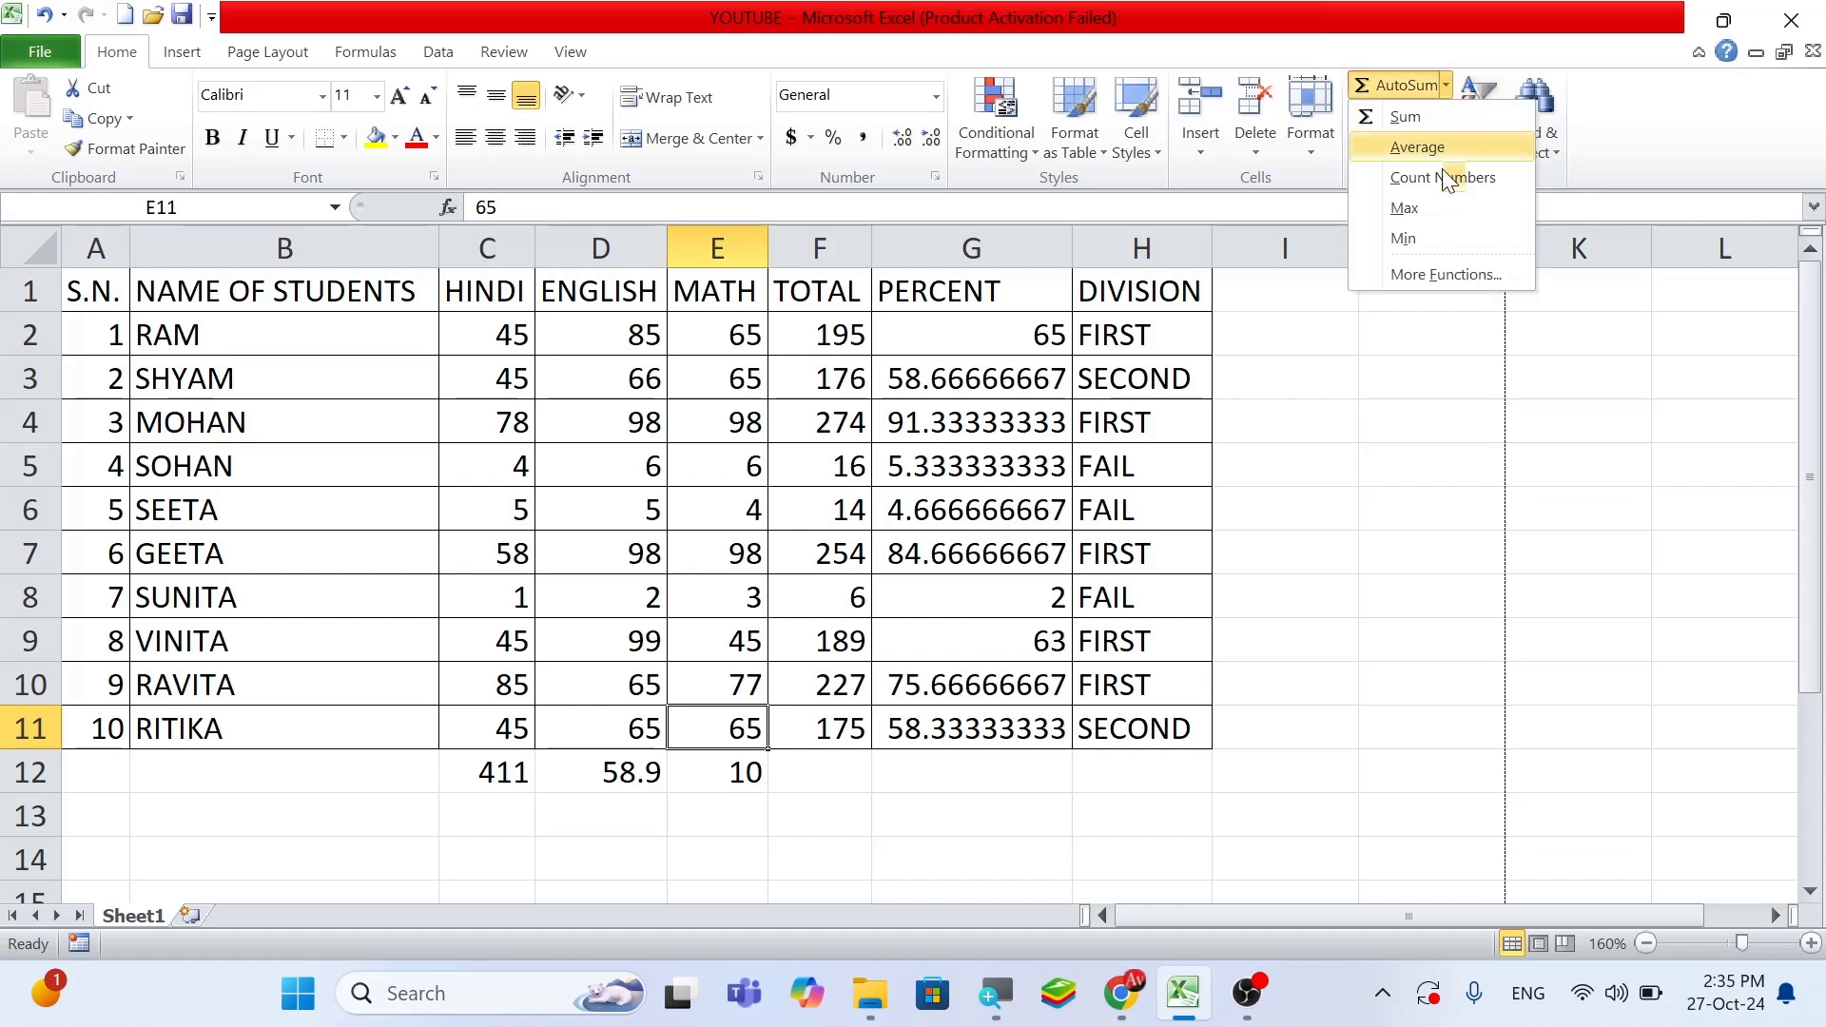
{"action": "left_click", "coordinate": [836, 335]}
{"action": "left_click_drag", "start_coordinate": [837, 335], "coordinate": [836, 718]}
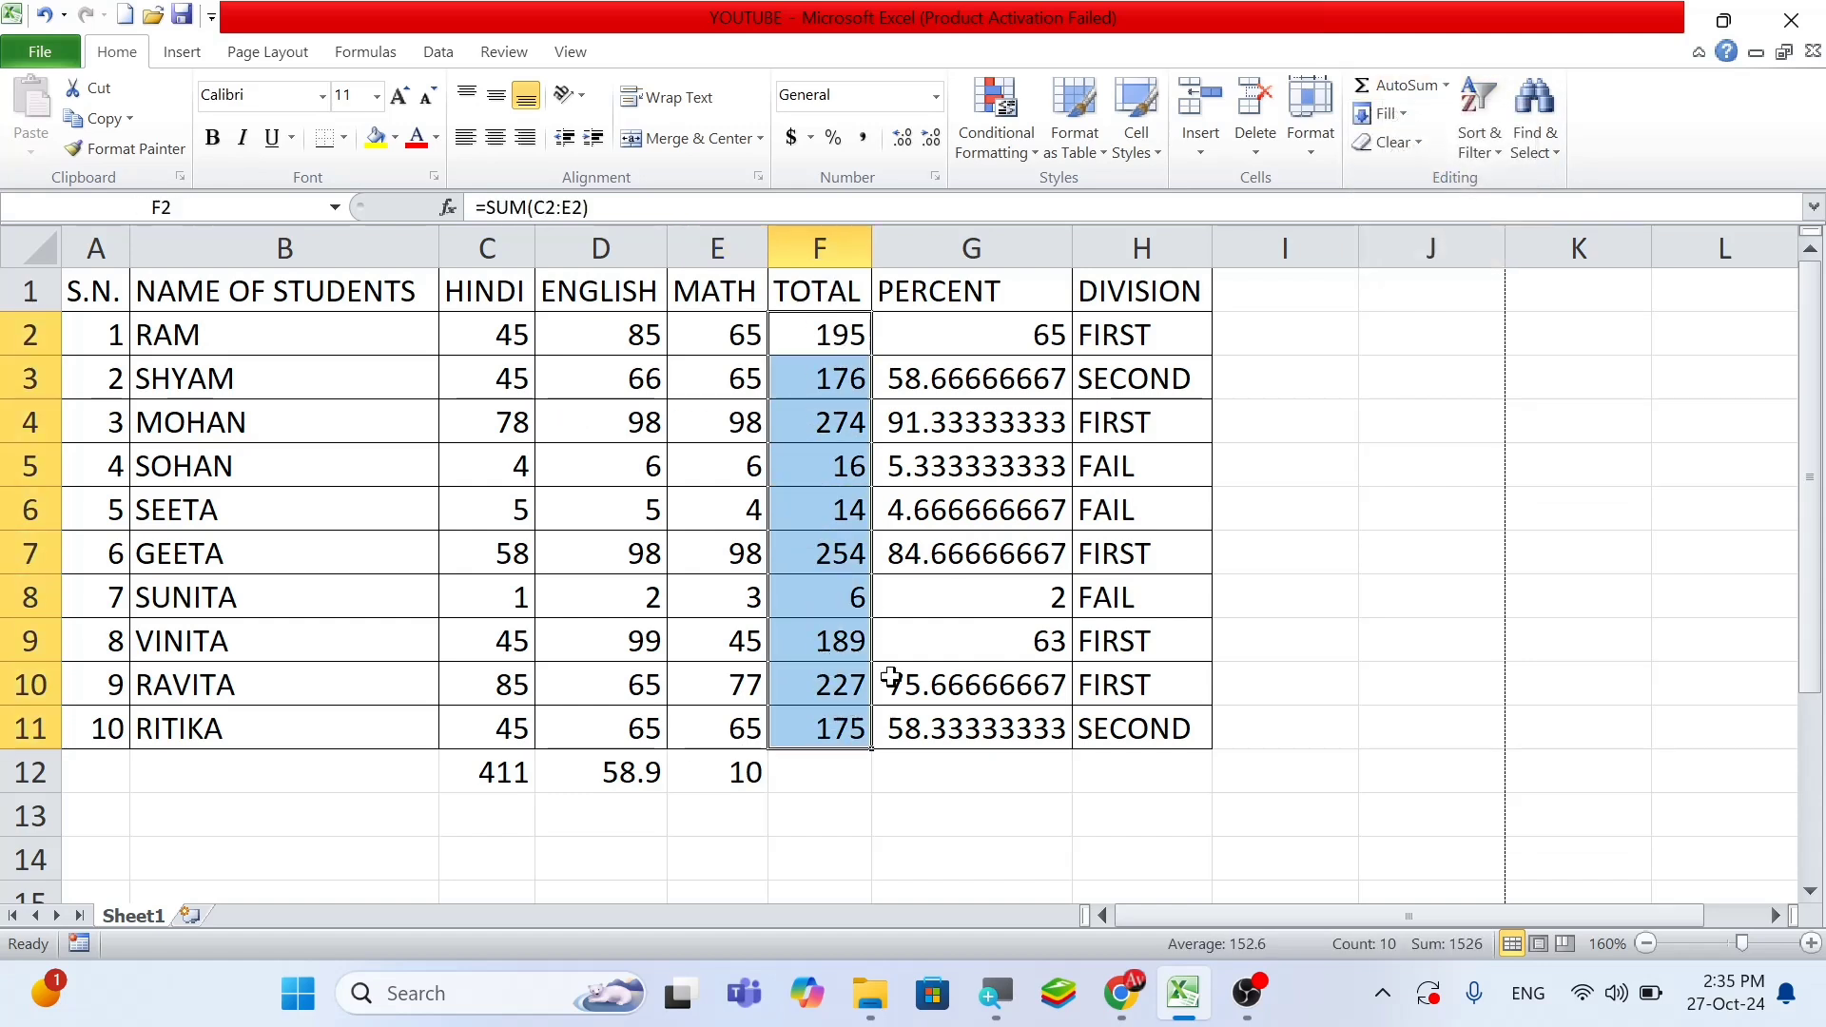
{"action": "left_click", "coordinate": [1446, 86]}
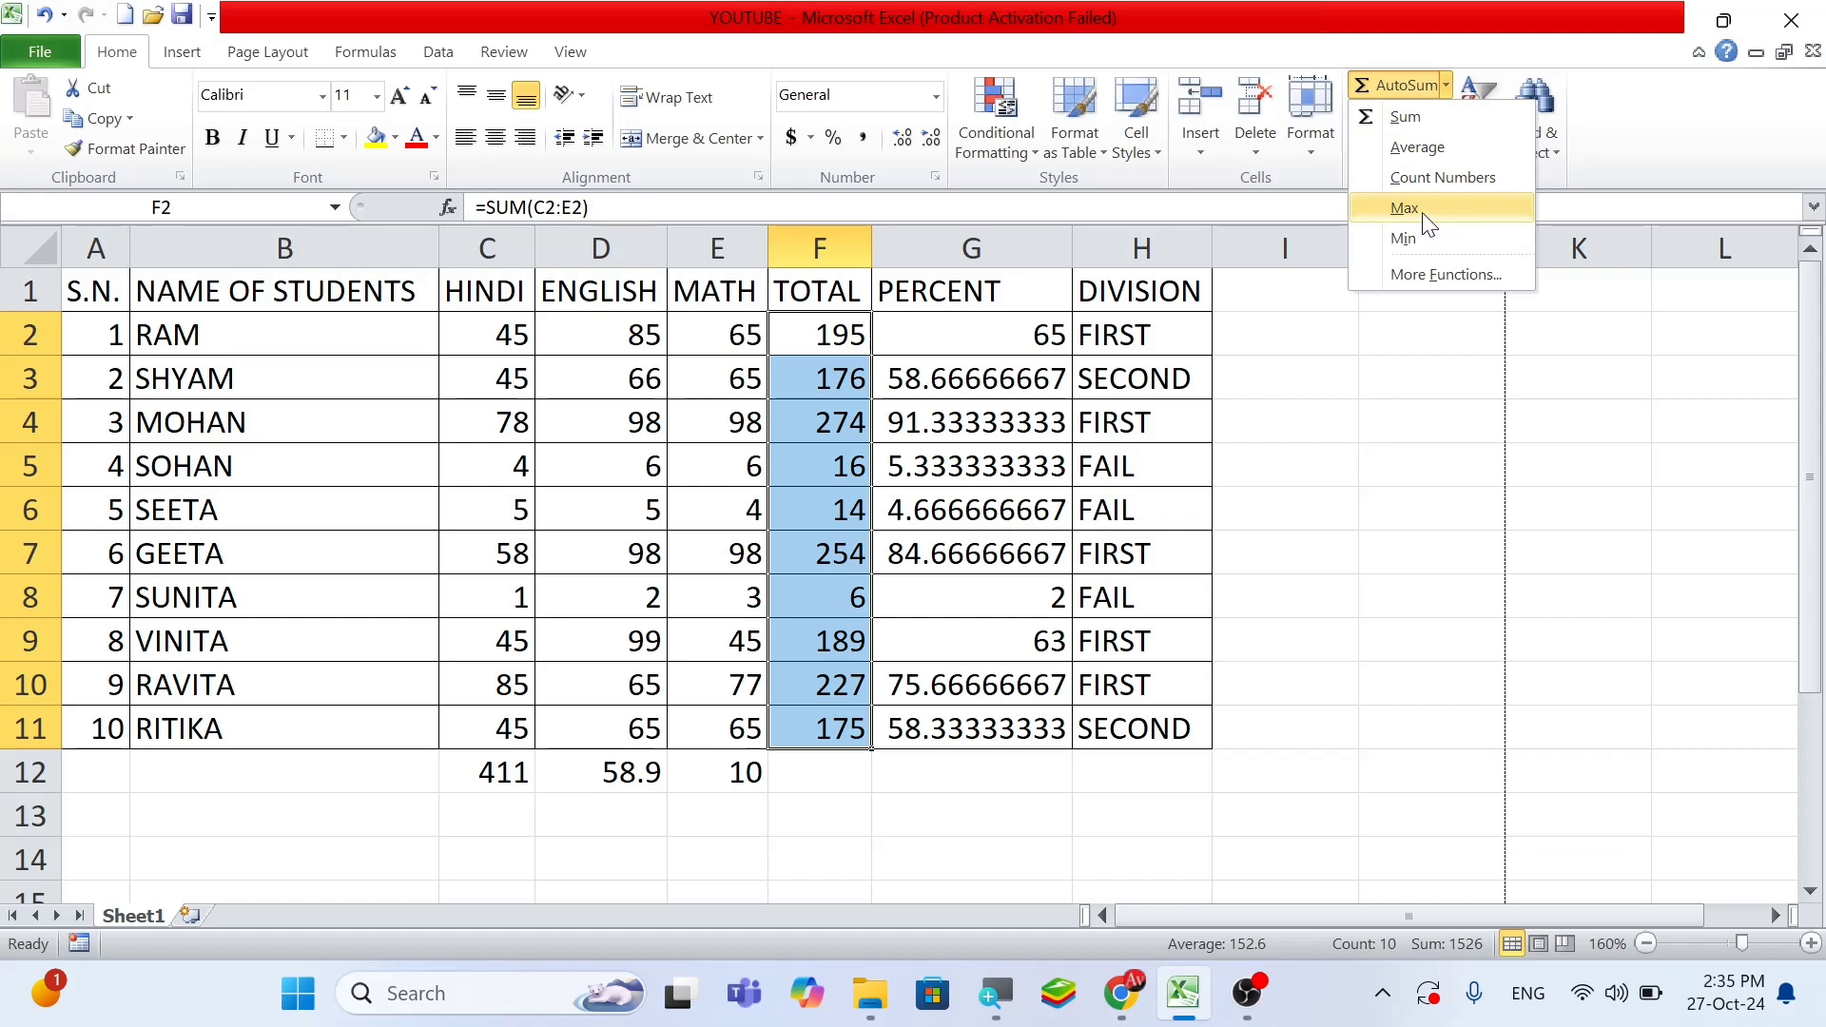
{"action": "left_click", "coordinate": [1404, 207]}
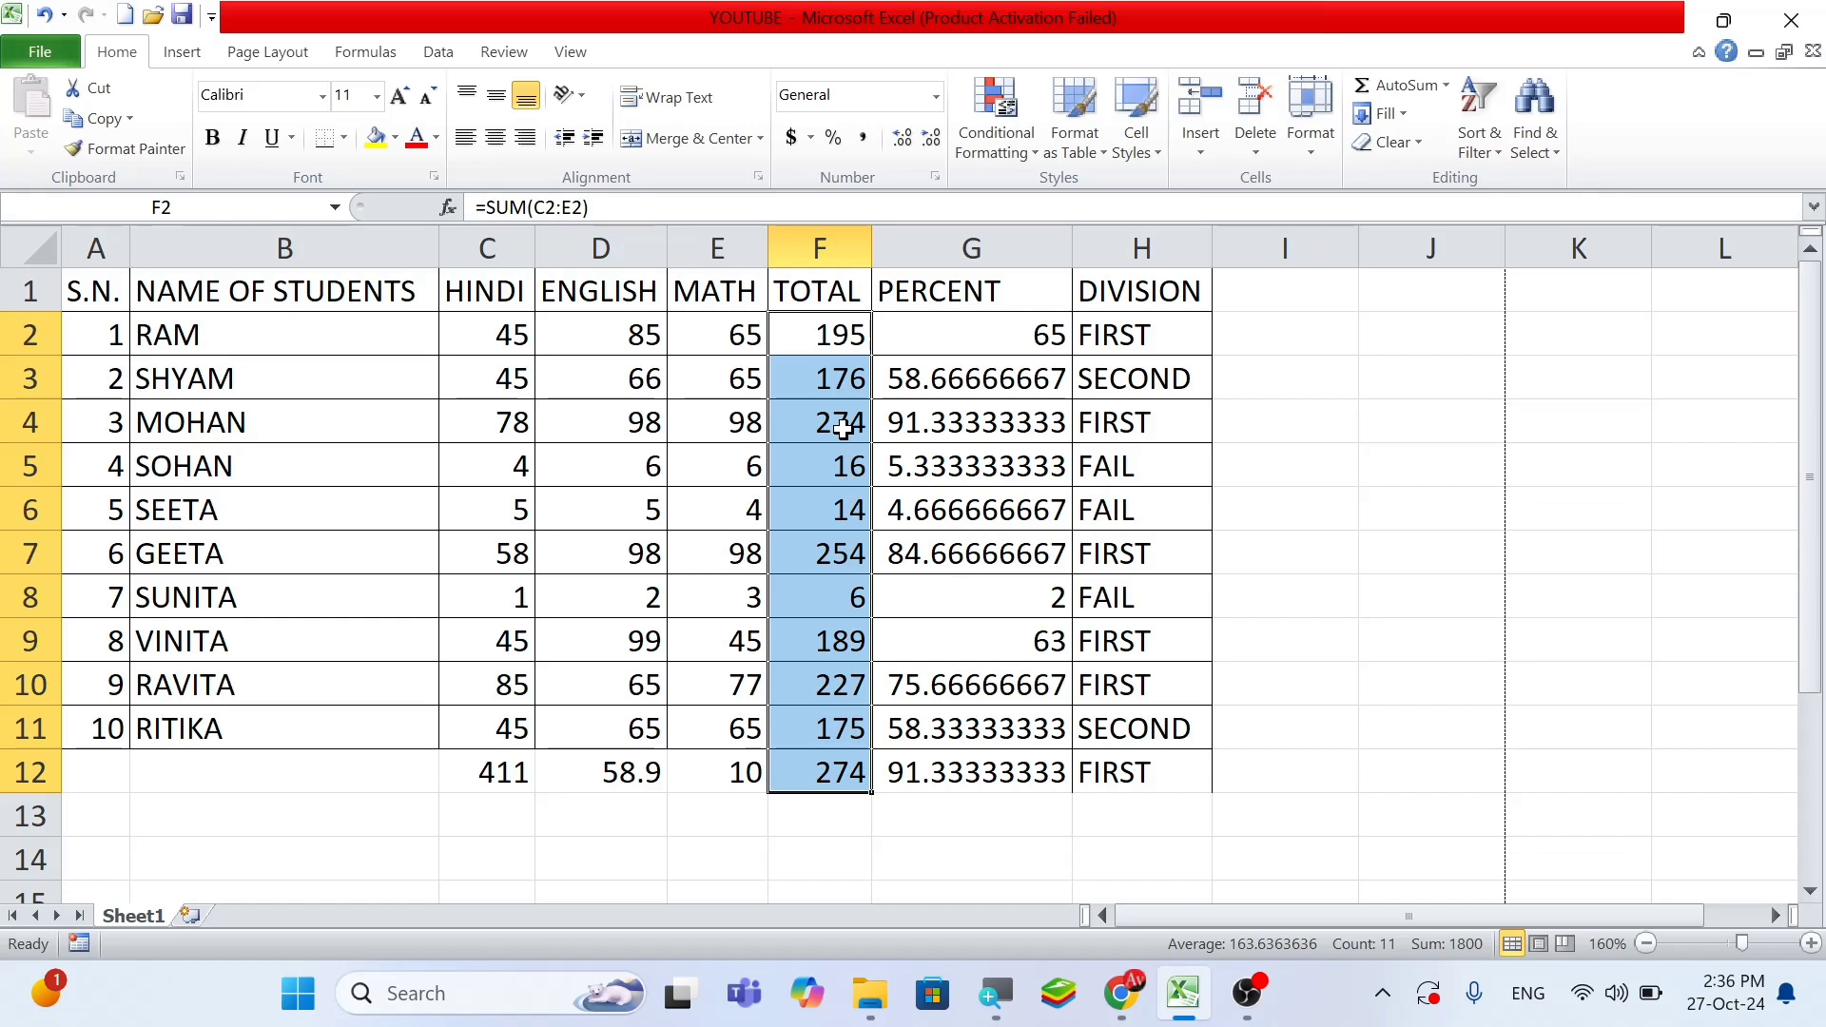
Undo the maximum in F12 and place the minimum of F2:F11 there with Min instead
{"action": "key", "text": "ctrl+z"}
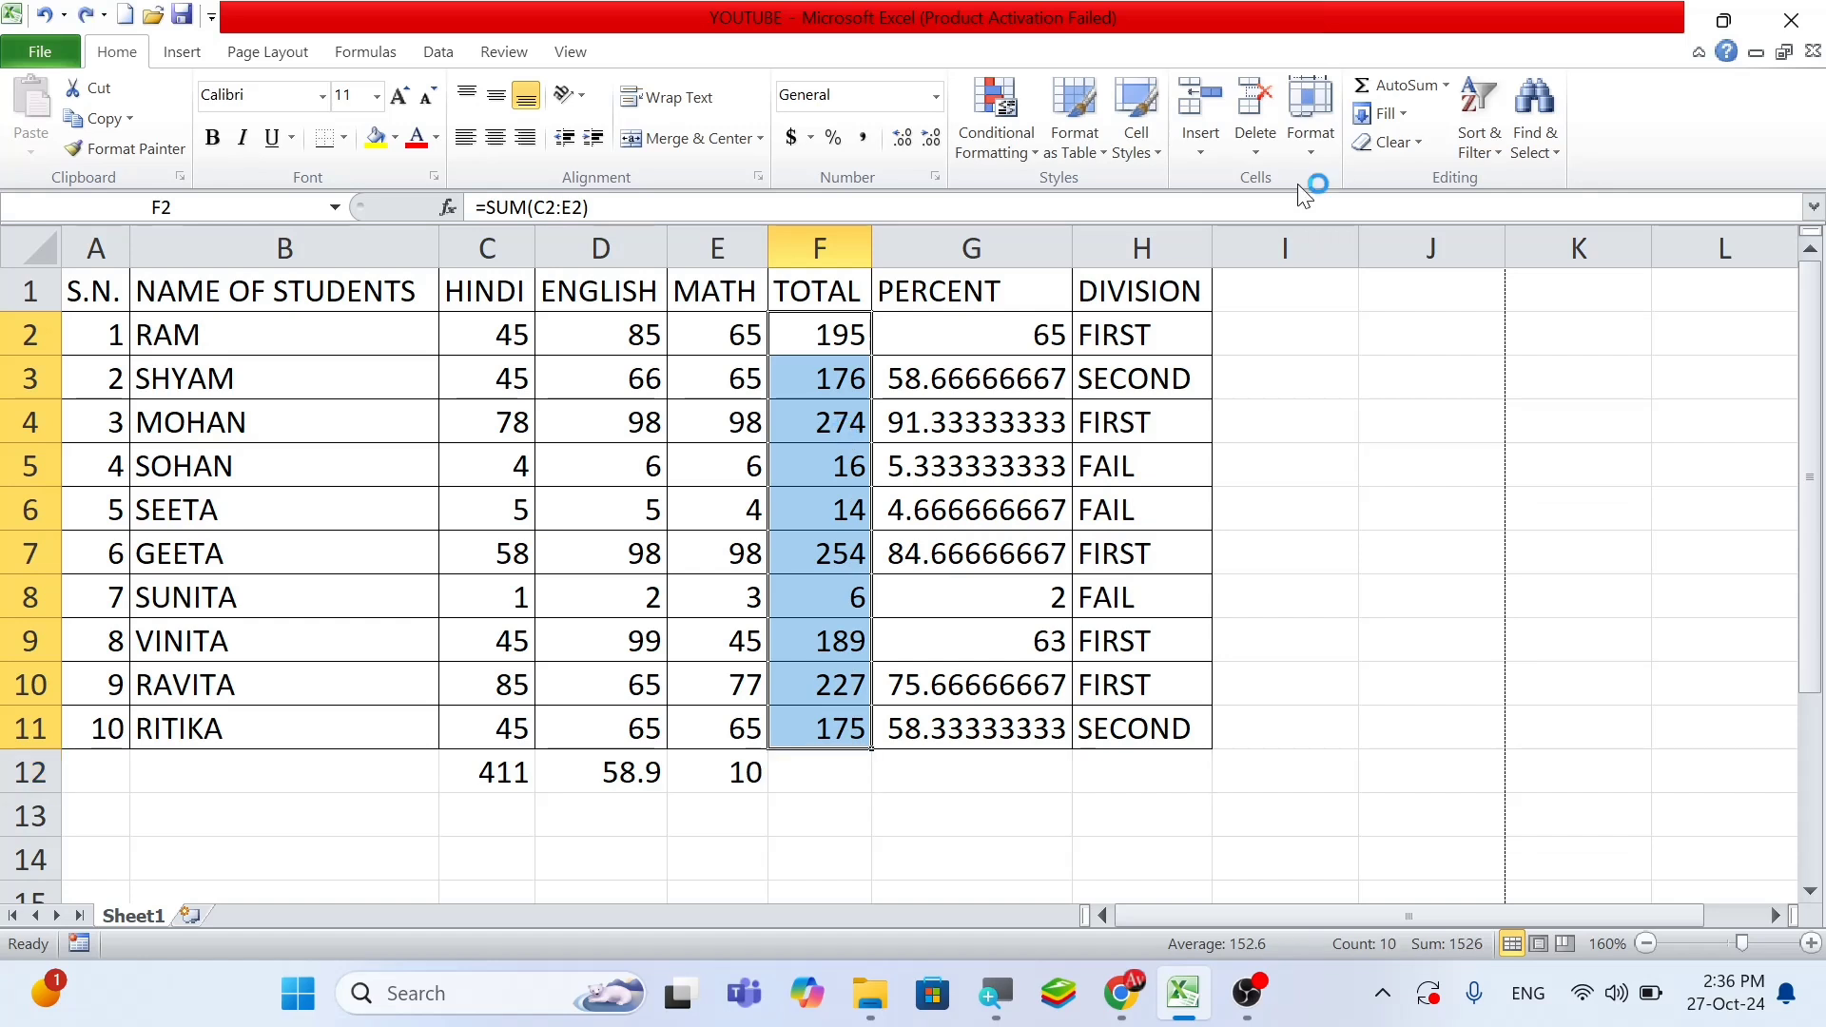
{"action": "left_click", "coordinate": [1445, 84]}
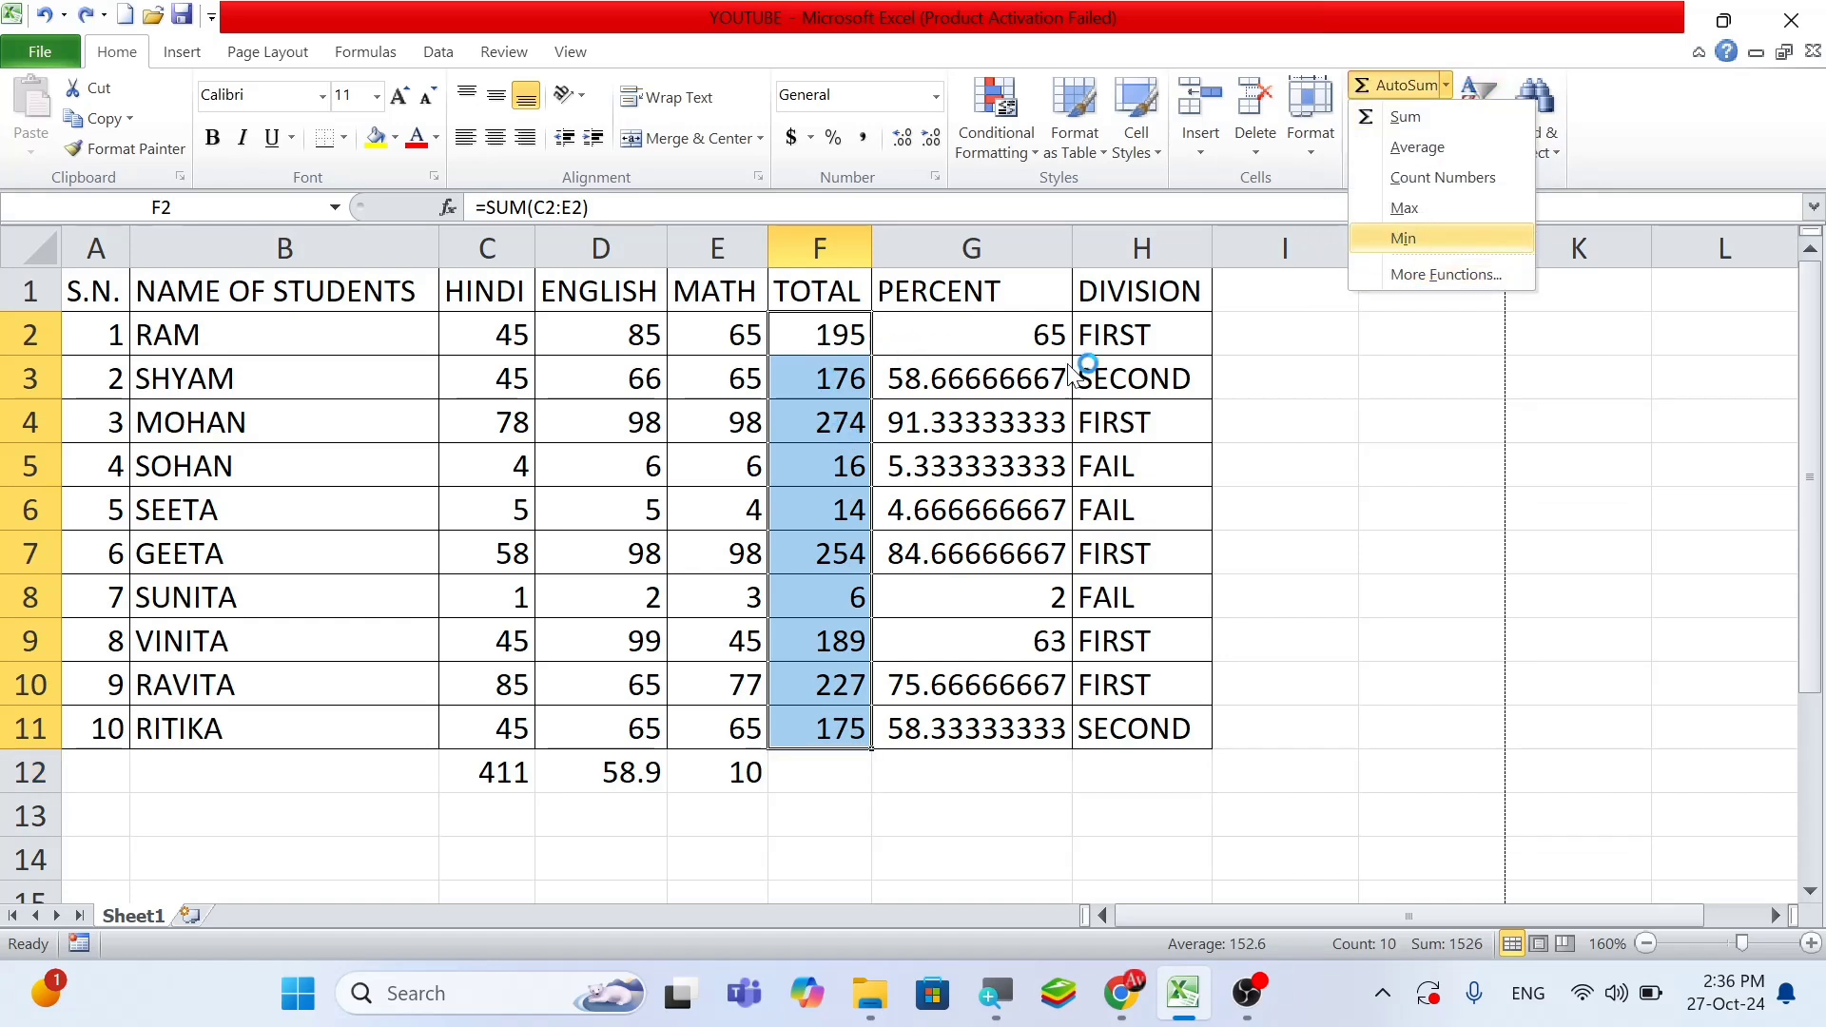
{"action": "left_click", "coordinate": [1411, 235]}
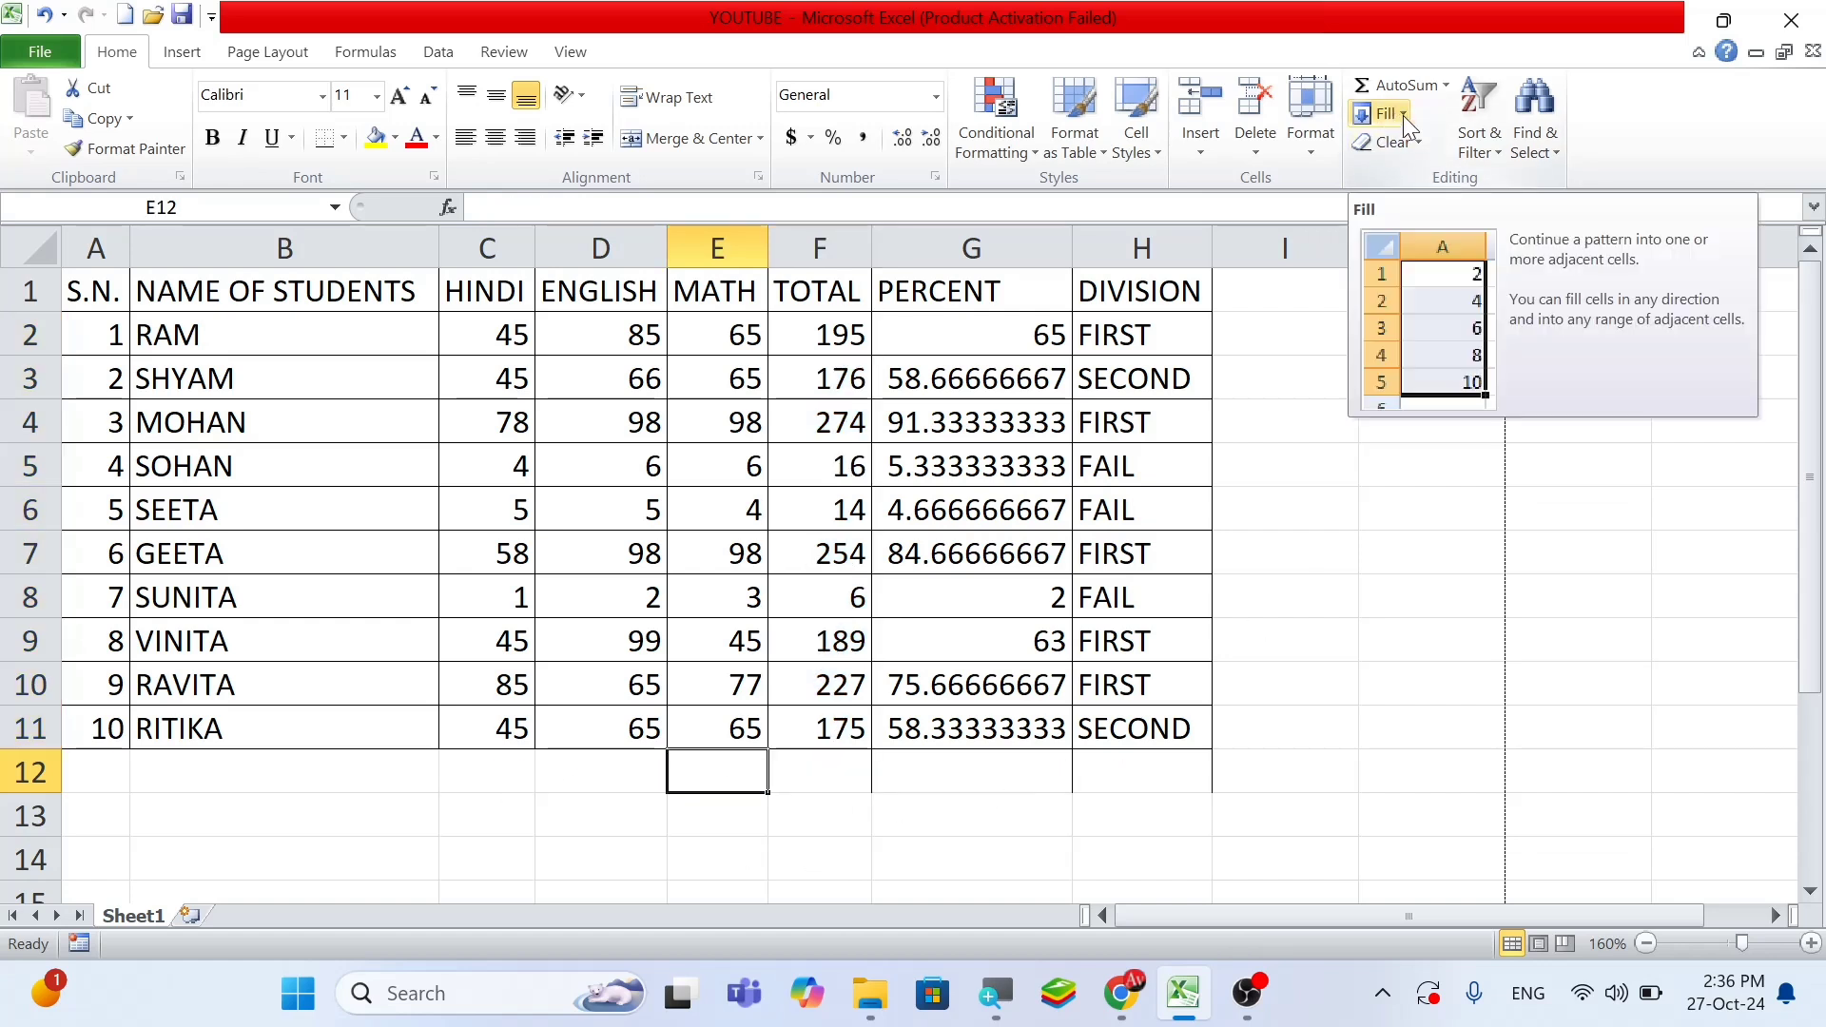
{"action": "left_click", "coordinate": [1402, 115]}
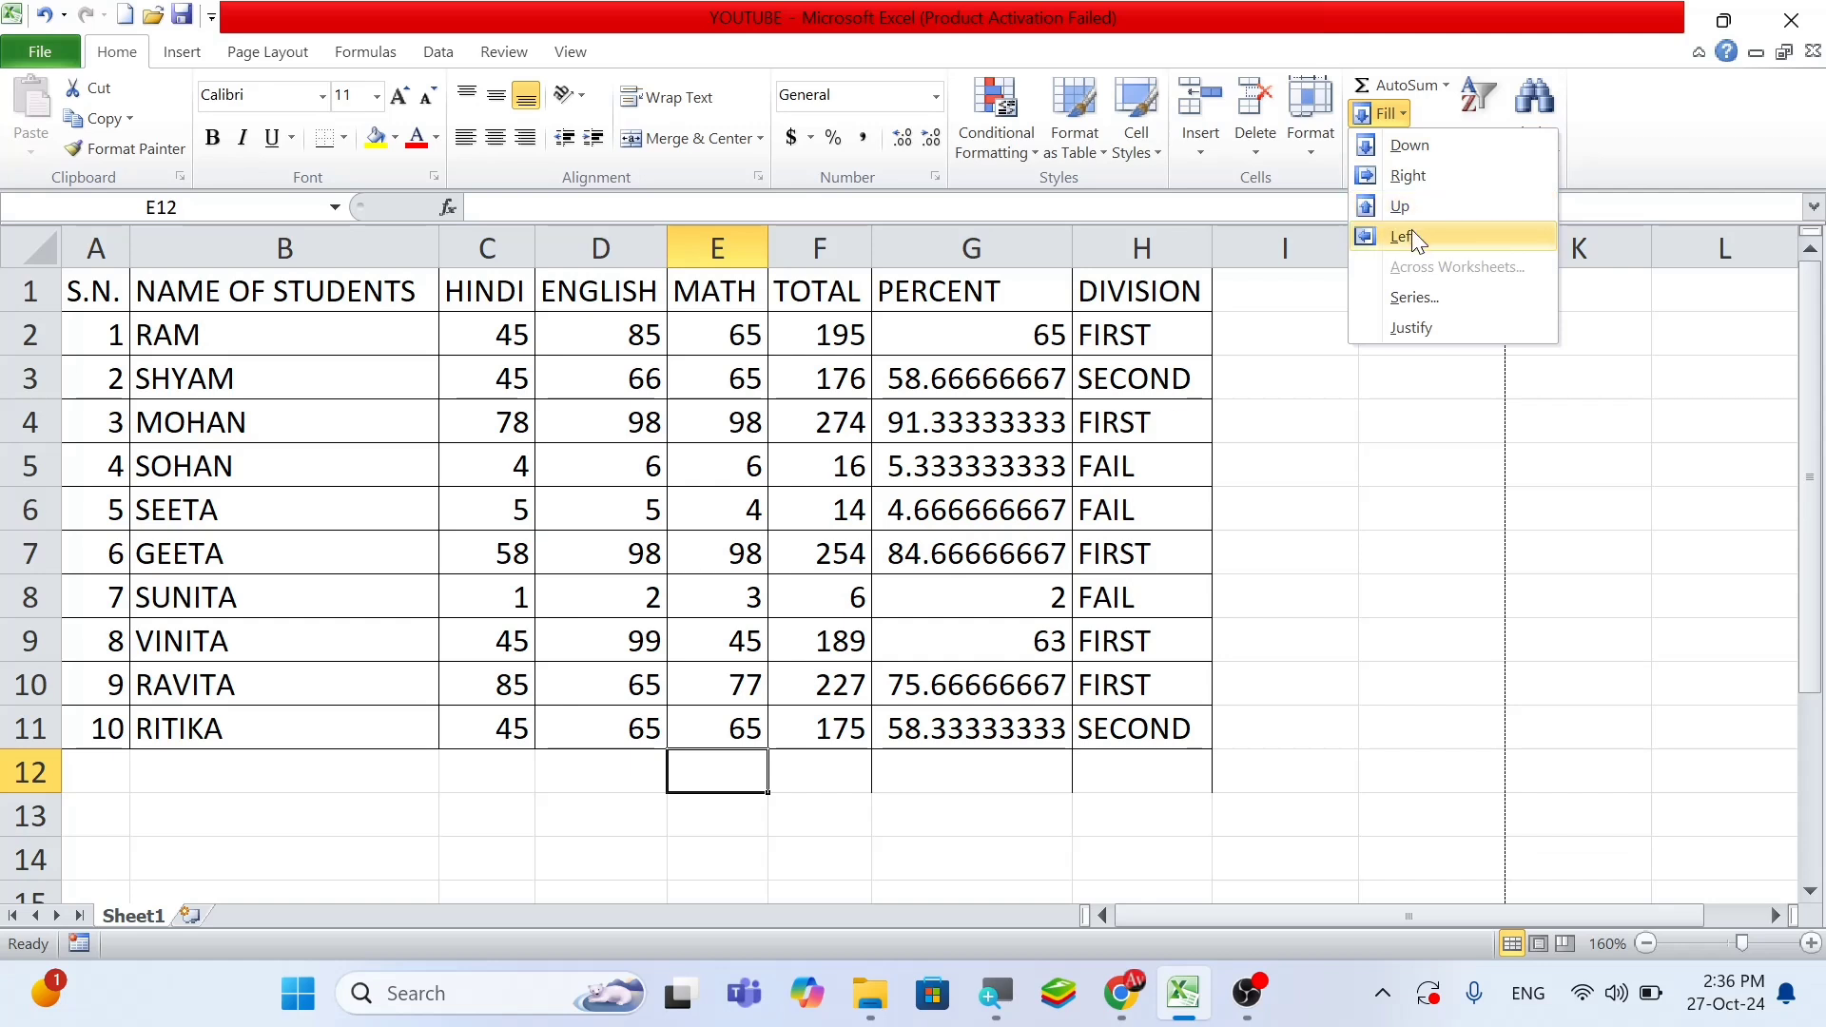
{"action": "left_click", "coordinate": [686, 863]}
Enter sample numbers around the empty cell D14: 5 in C14, 6 in D13, 7 in E14 and 8 in D15
{"action": "scroll", "coordinate": [728, 757], "scroll_direction": "down", "scroll_amount": 1}
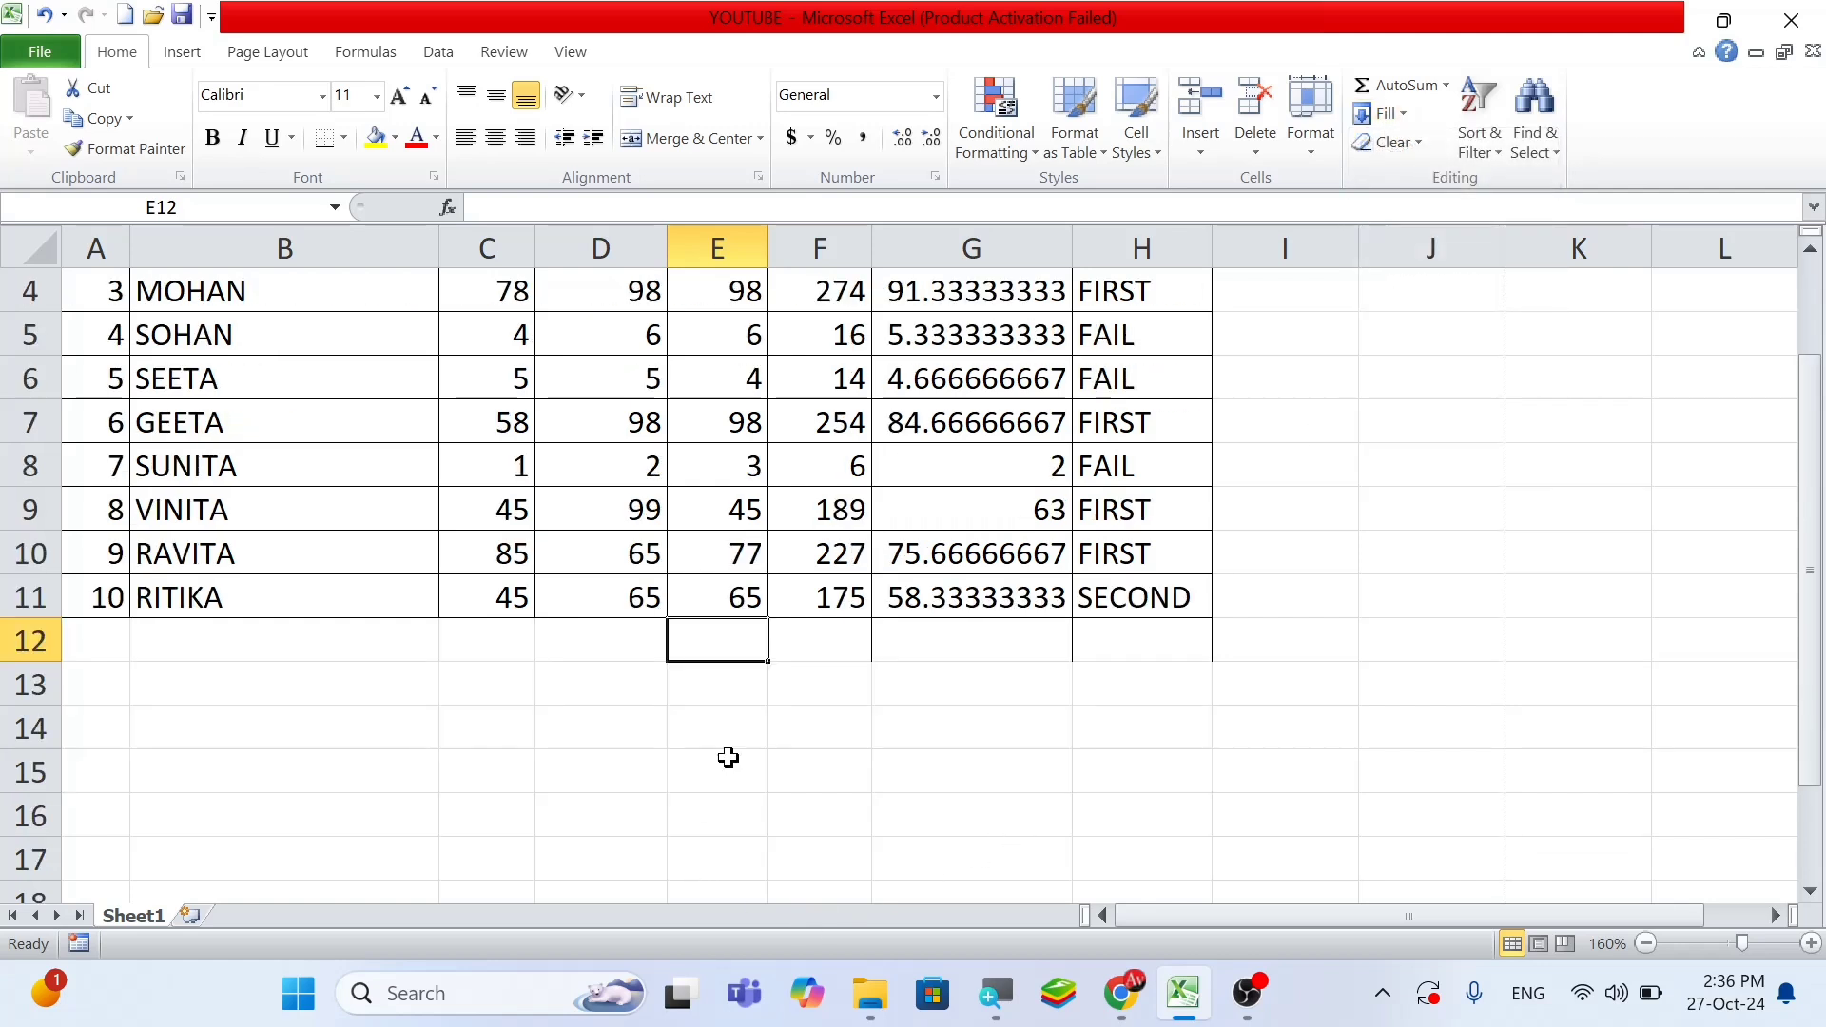
{"action": "left_click", "coordinate": [474, 739]}
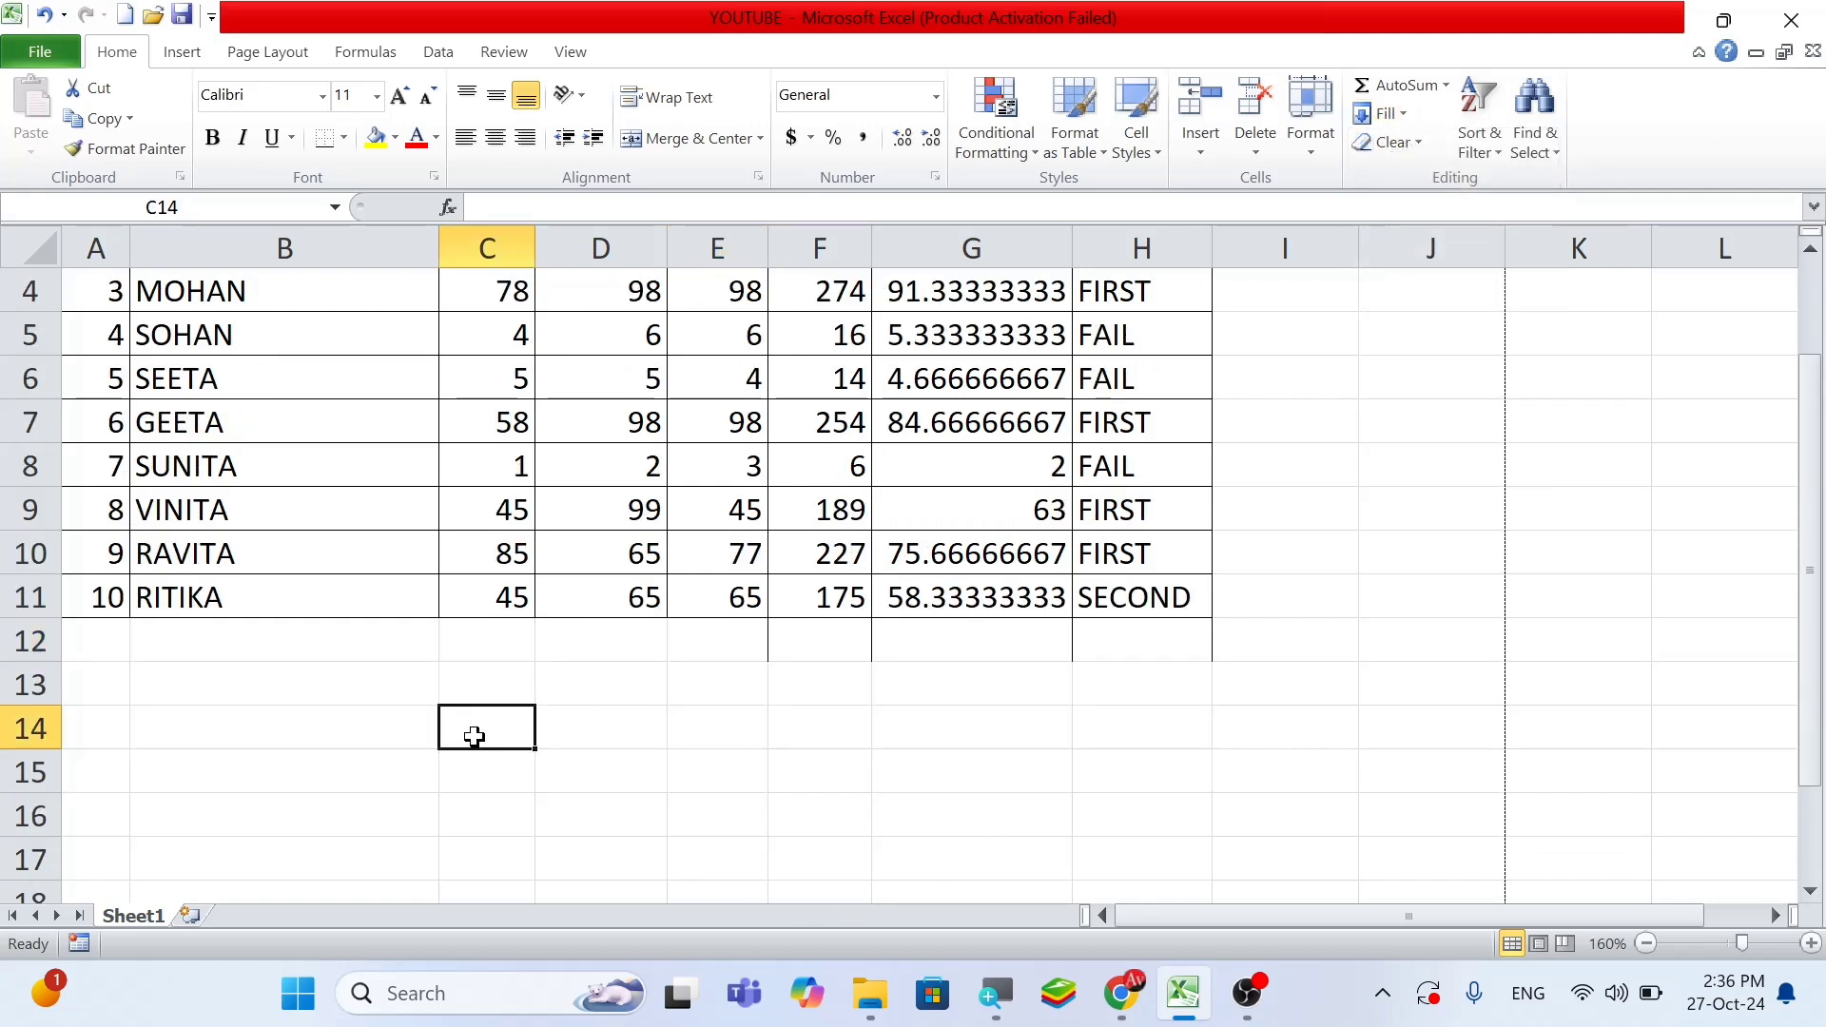
{"action": "type", "text": "5"}
{"action": "left_click", "coordinate": [590, 675]}
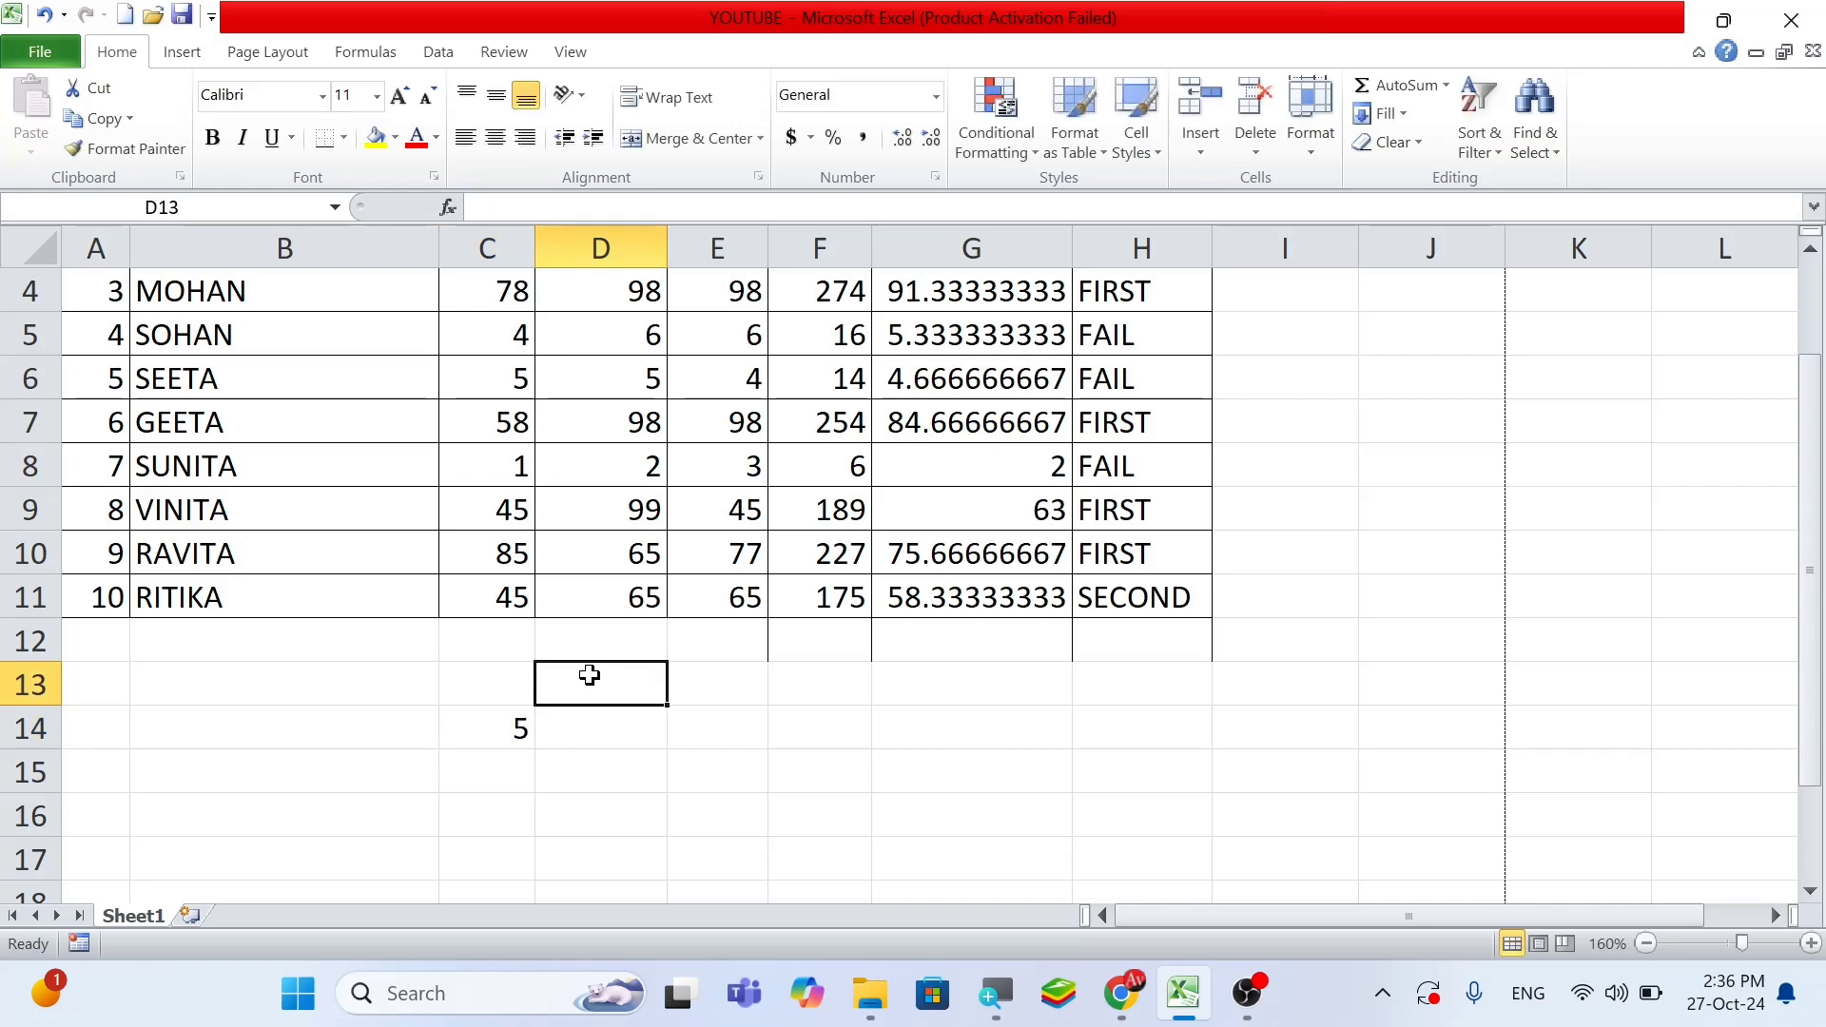
{"action": "type", "text": "6"}
{"action": "left_click", "coordinate": [706, 730]}
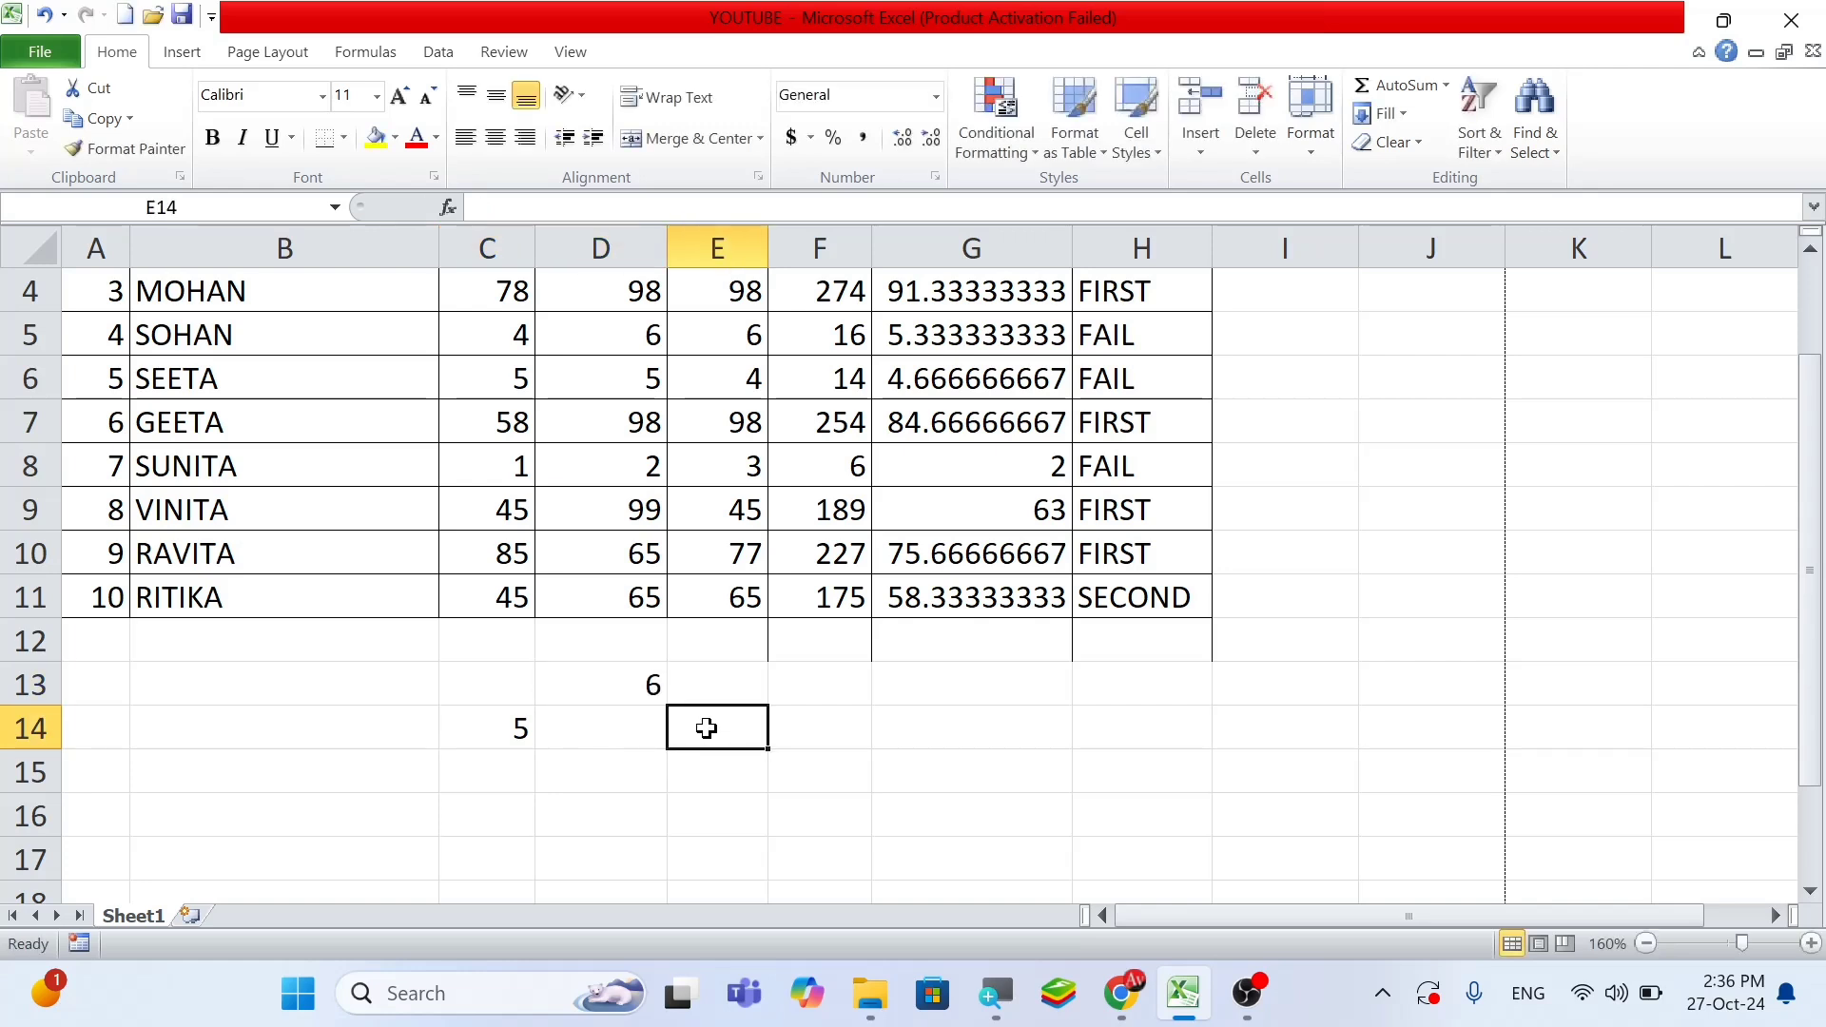
{"action": "type", "text": "7"}
{"action": "left_click", "coordinate": [606, 771]}
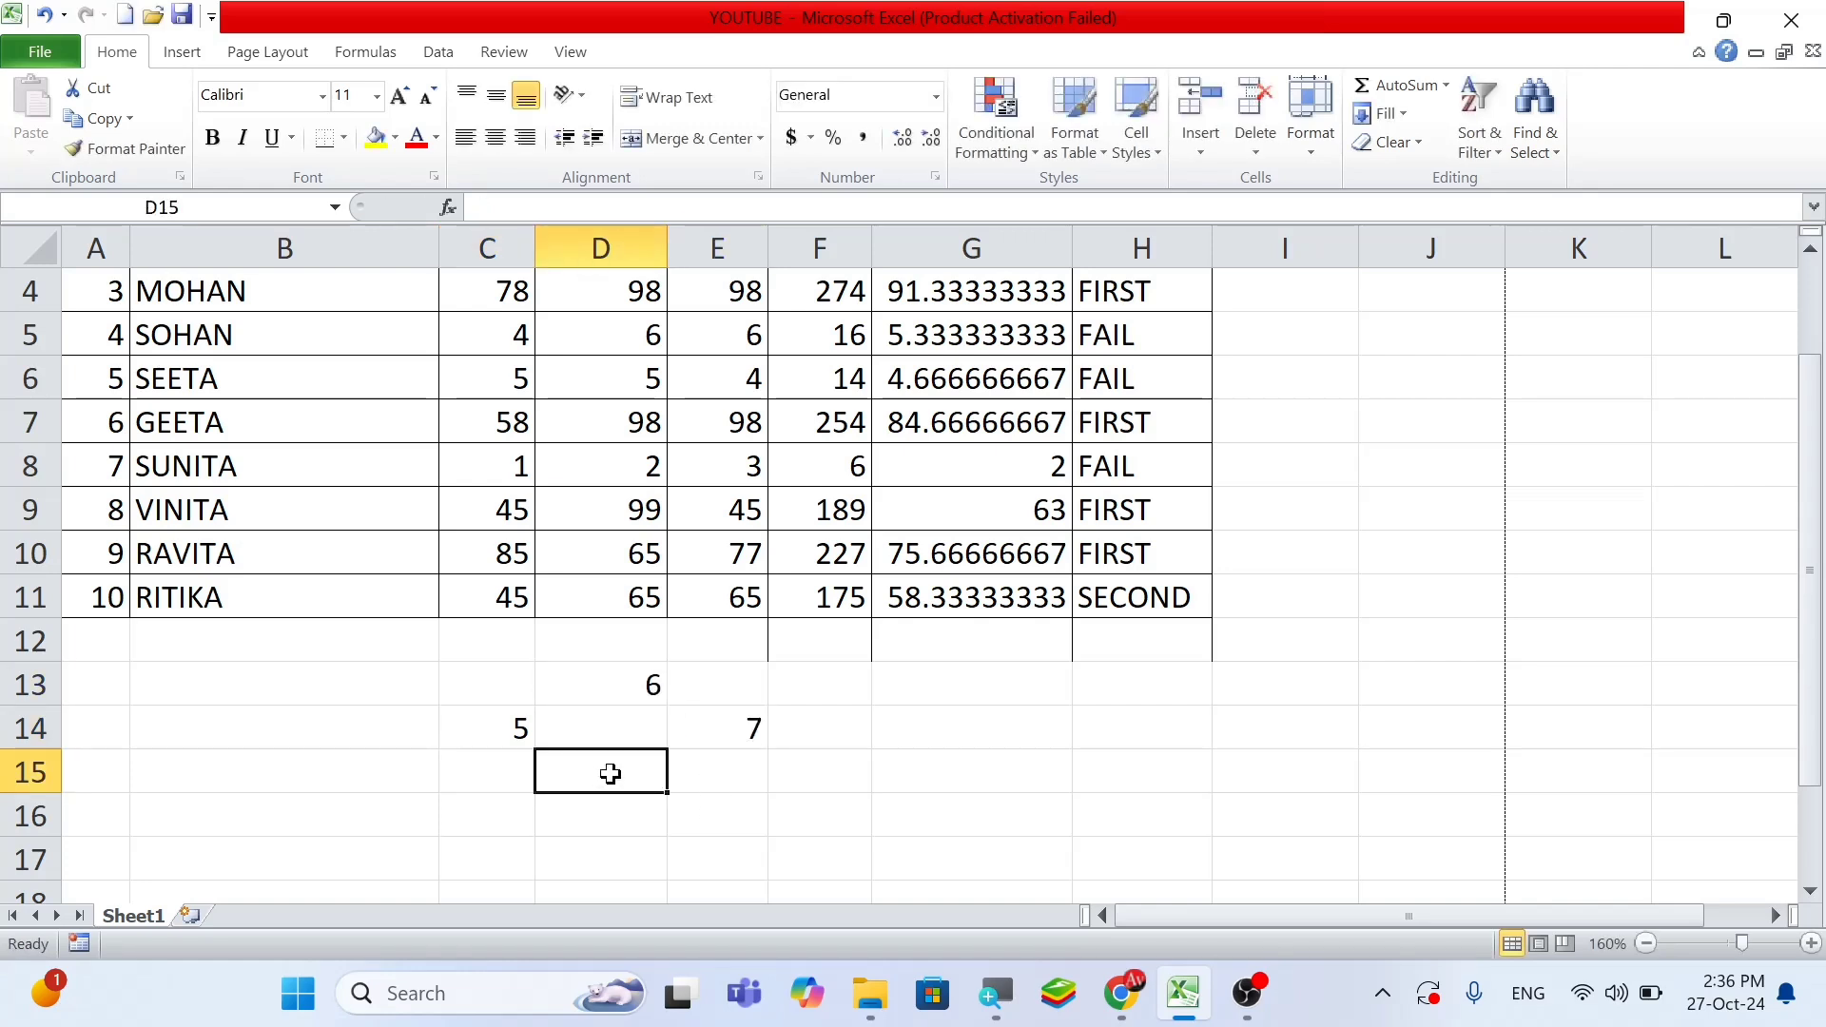
{"action": "type", "text": "8"}
{"action": "left_click", "coordinate": [717, 806]}
Fill D14 down from the cell above it, then clear D14 again
{"action": "left_click", "coordinate": [625, 732]}
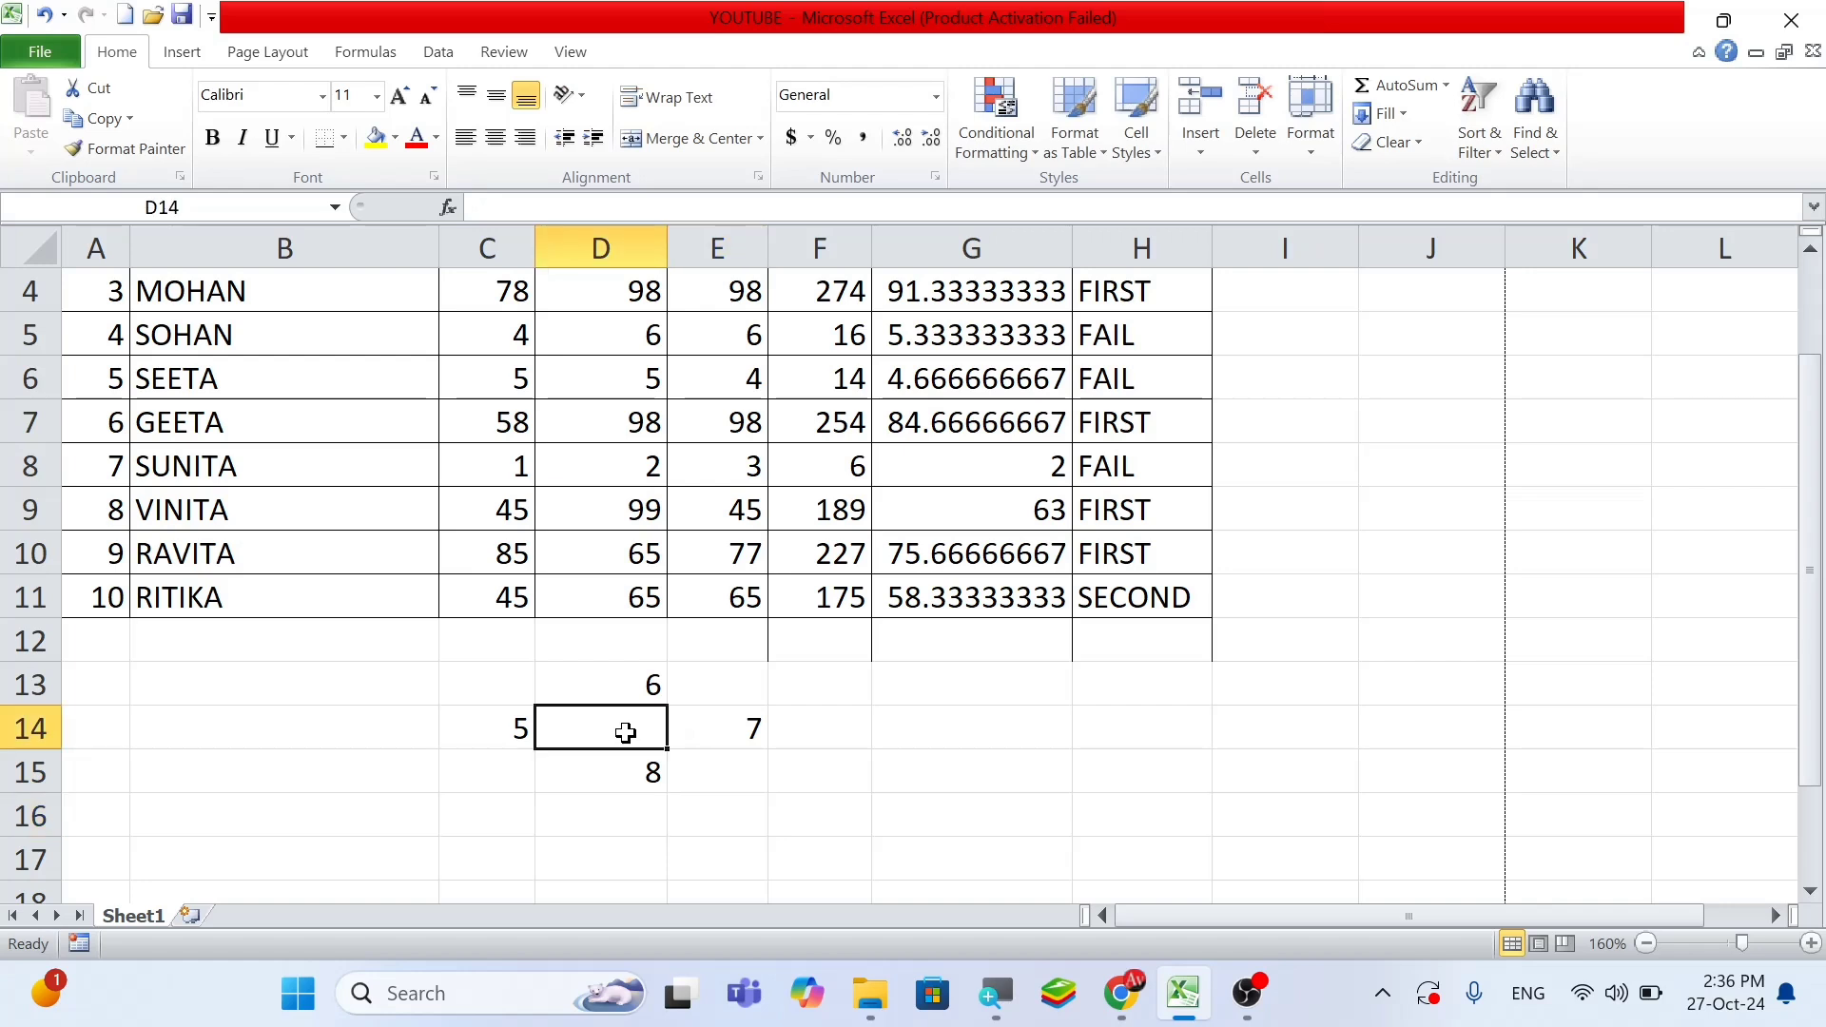
{"action": "left_click", "coordinate": [1389, 113]}
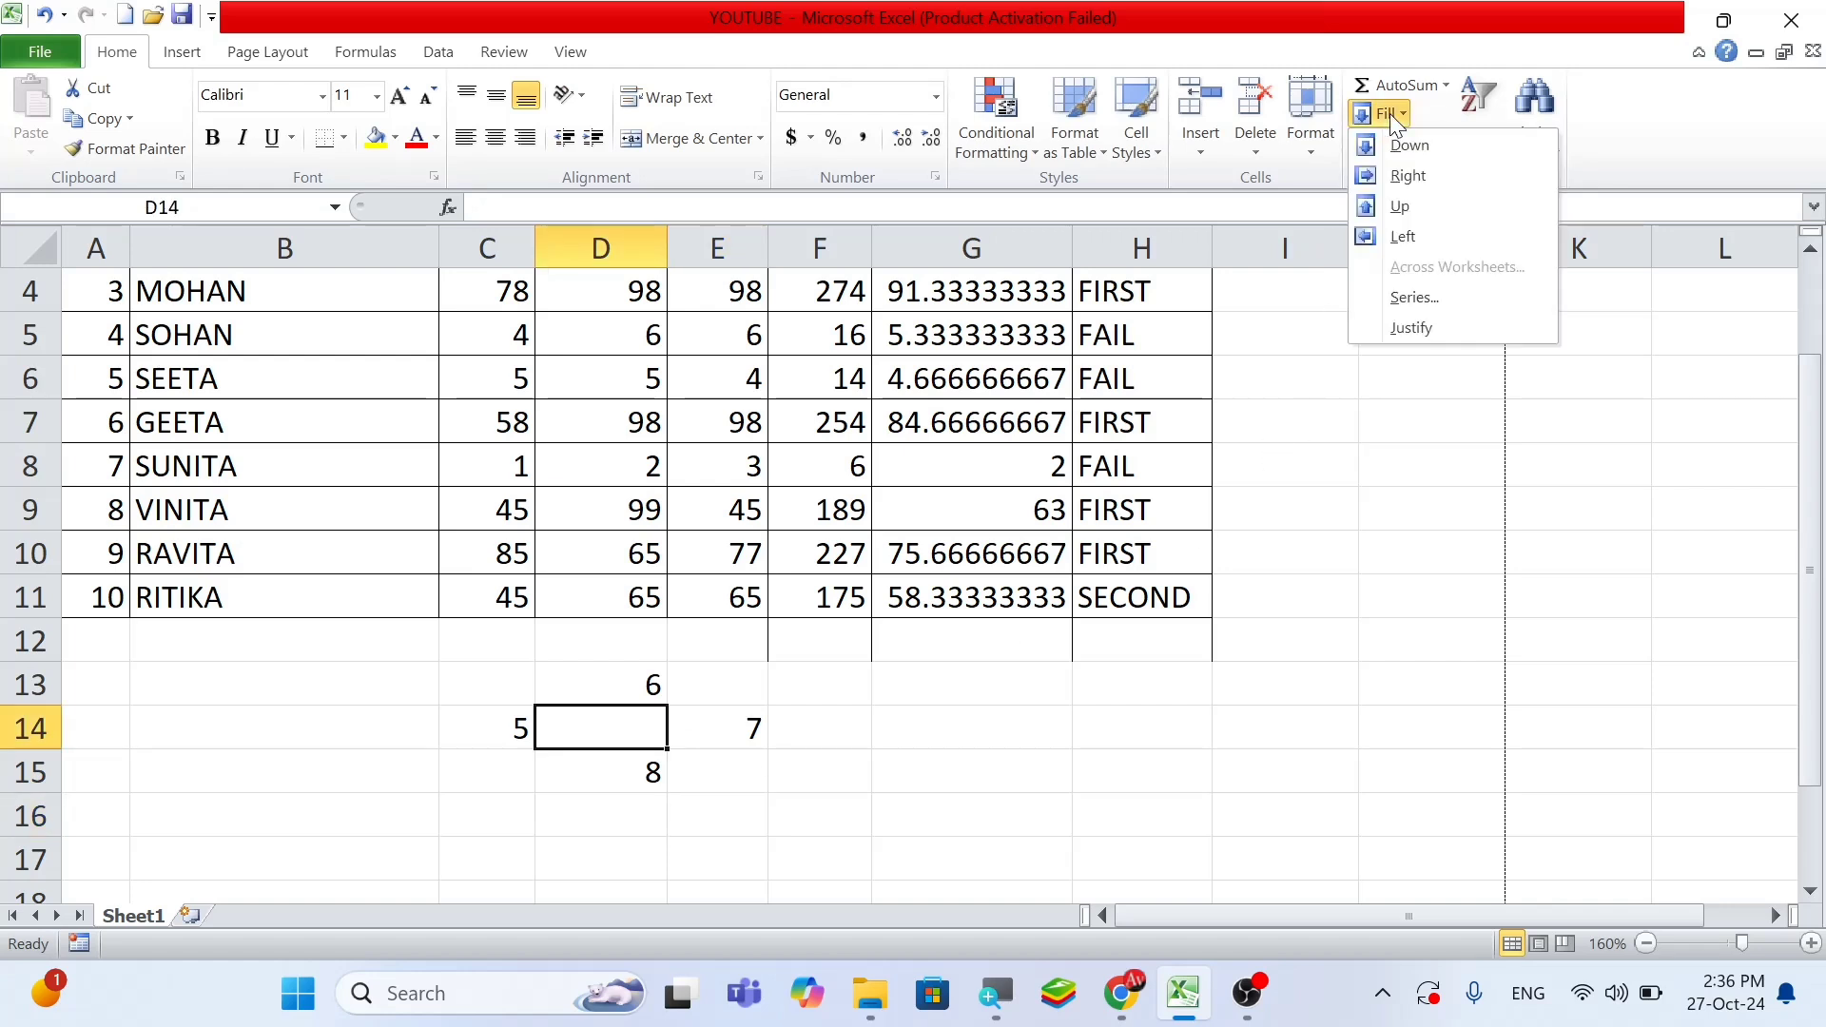
{"action": "left_click", "coordinate": [1407, 147]}
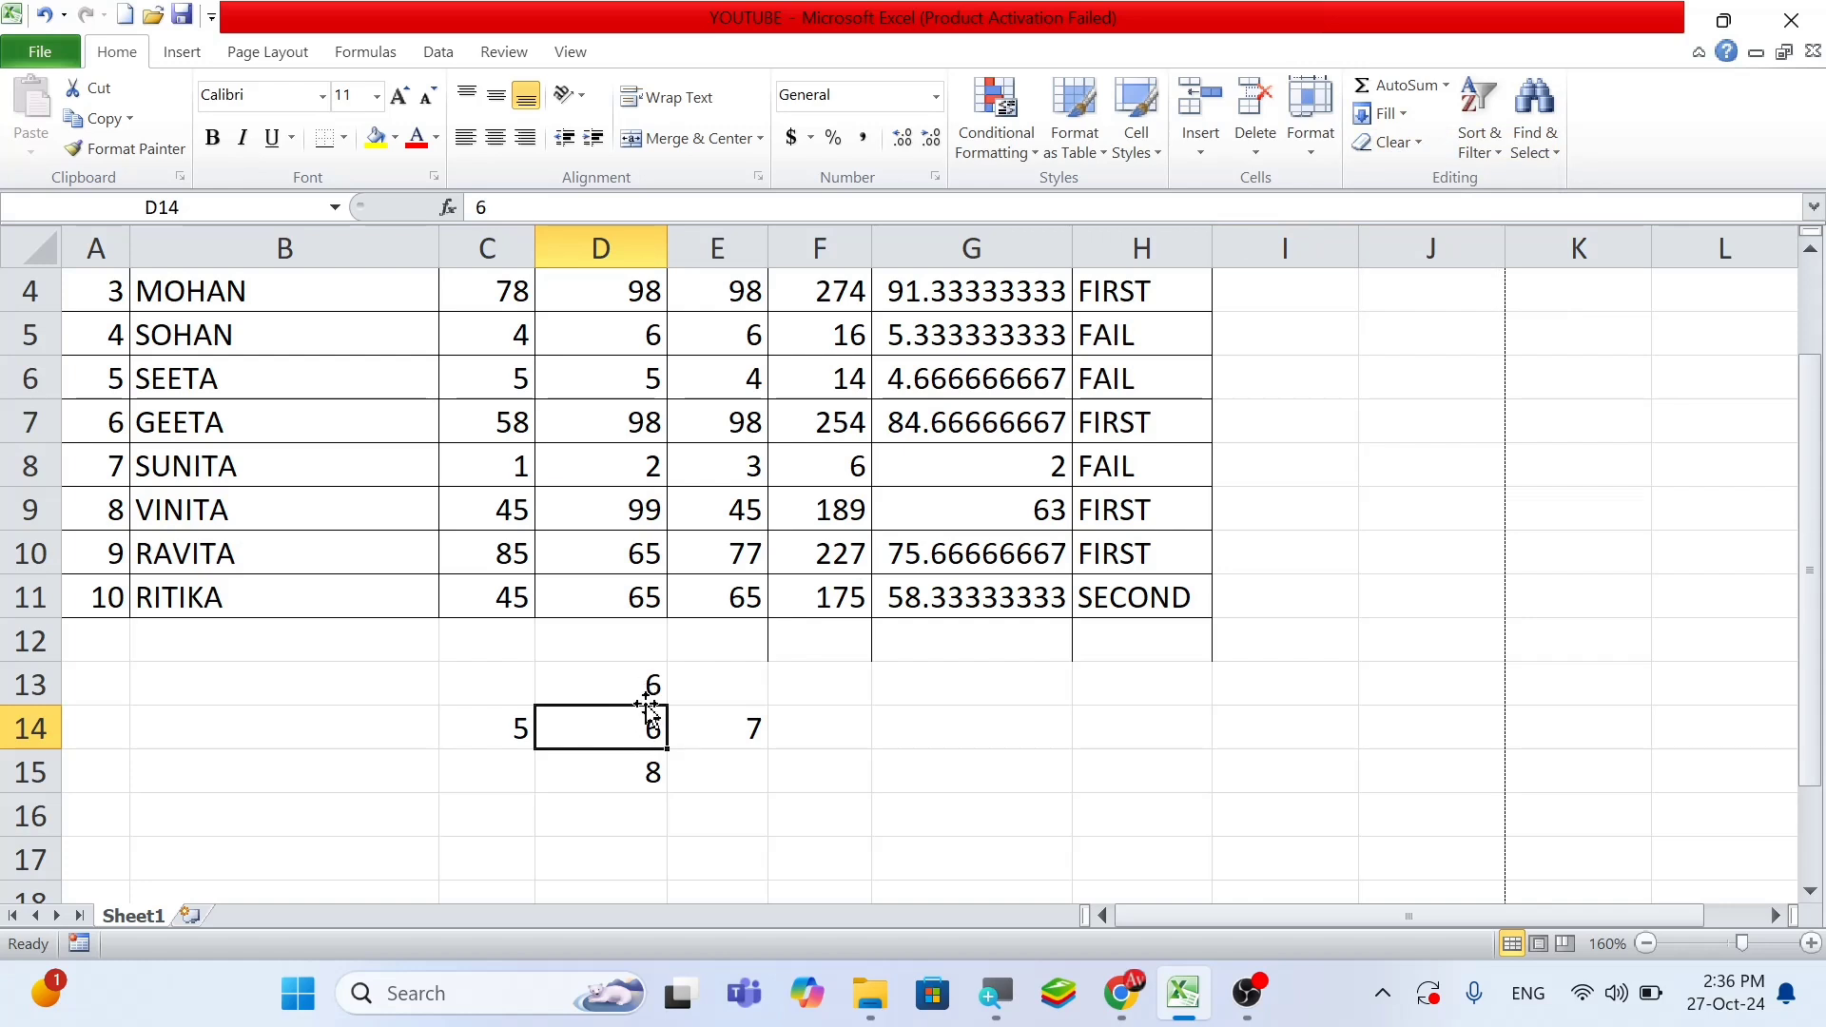
{"action": "key", "text": "Delete"}
Fill D14 rightward from the neighbouring cell C14, then clear D14 again
{"action": "left_click", "coordinate": [1486, 145]}
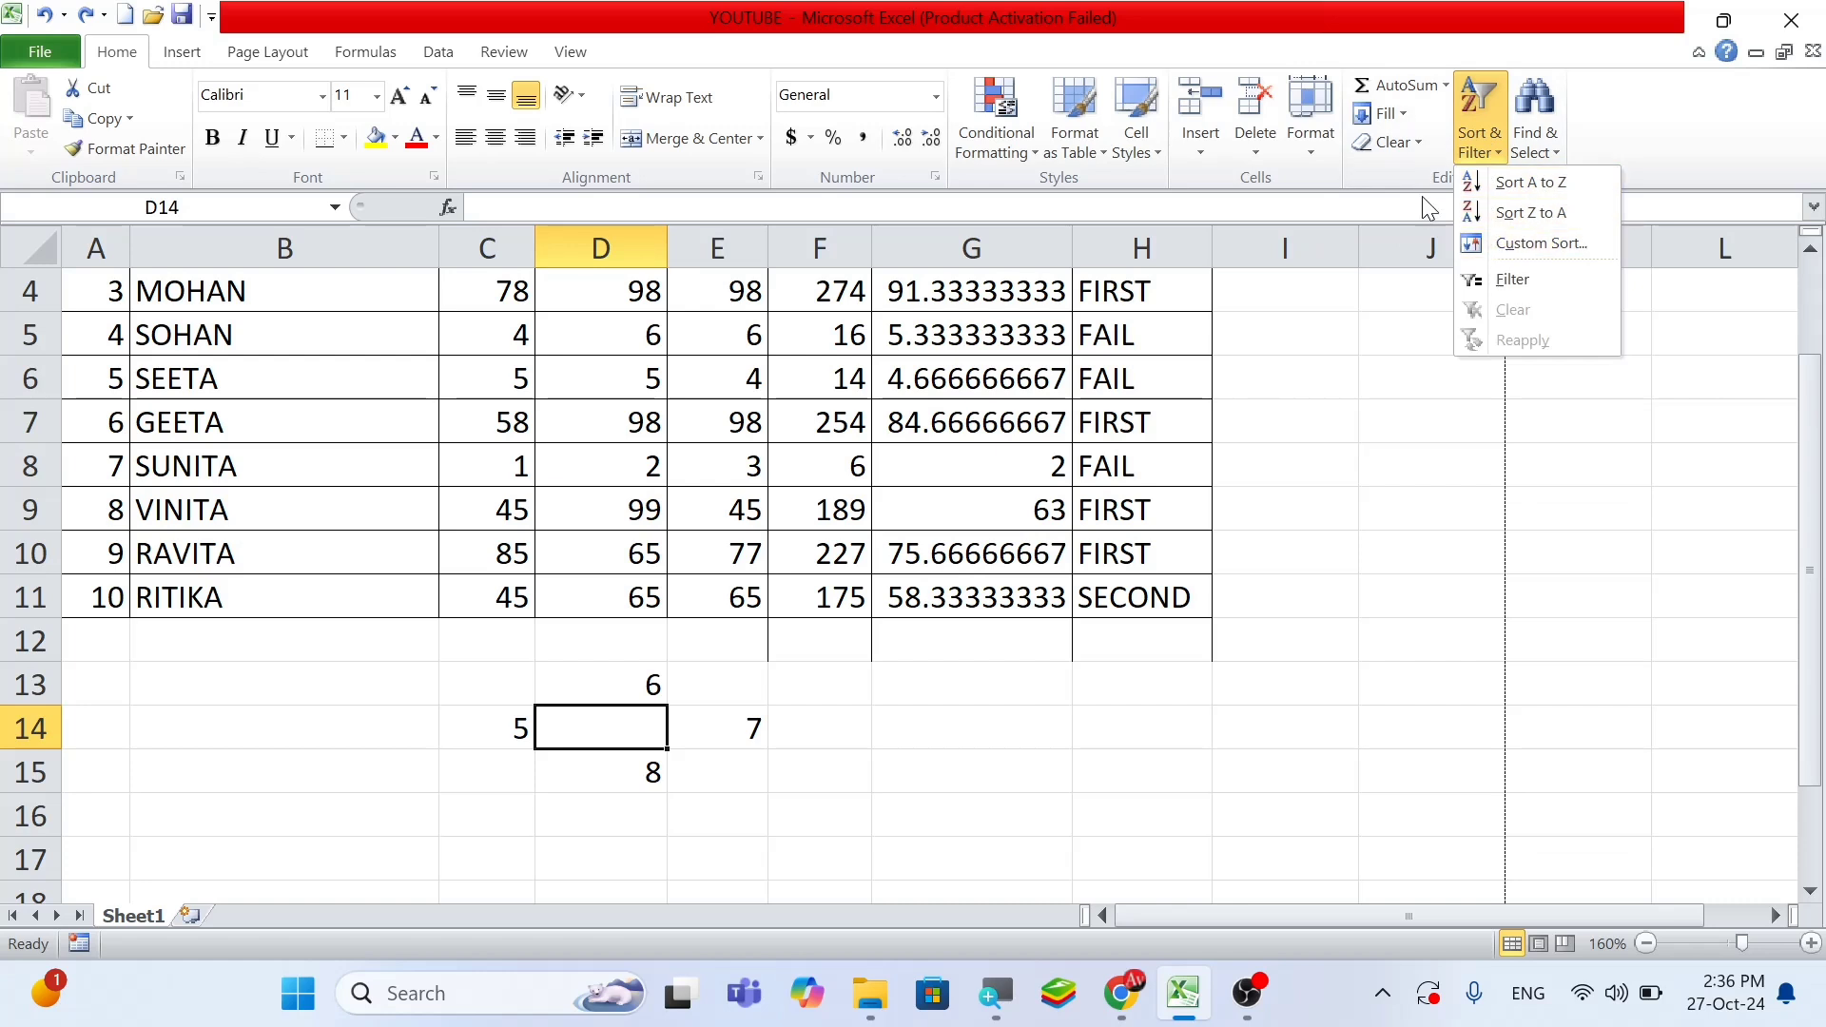
{"action": "left_click", "coordinate": [1395, 116]}
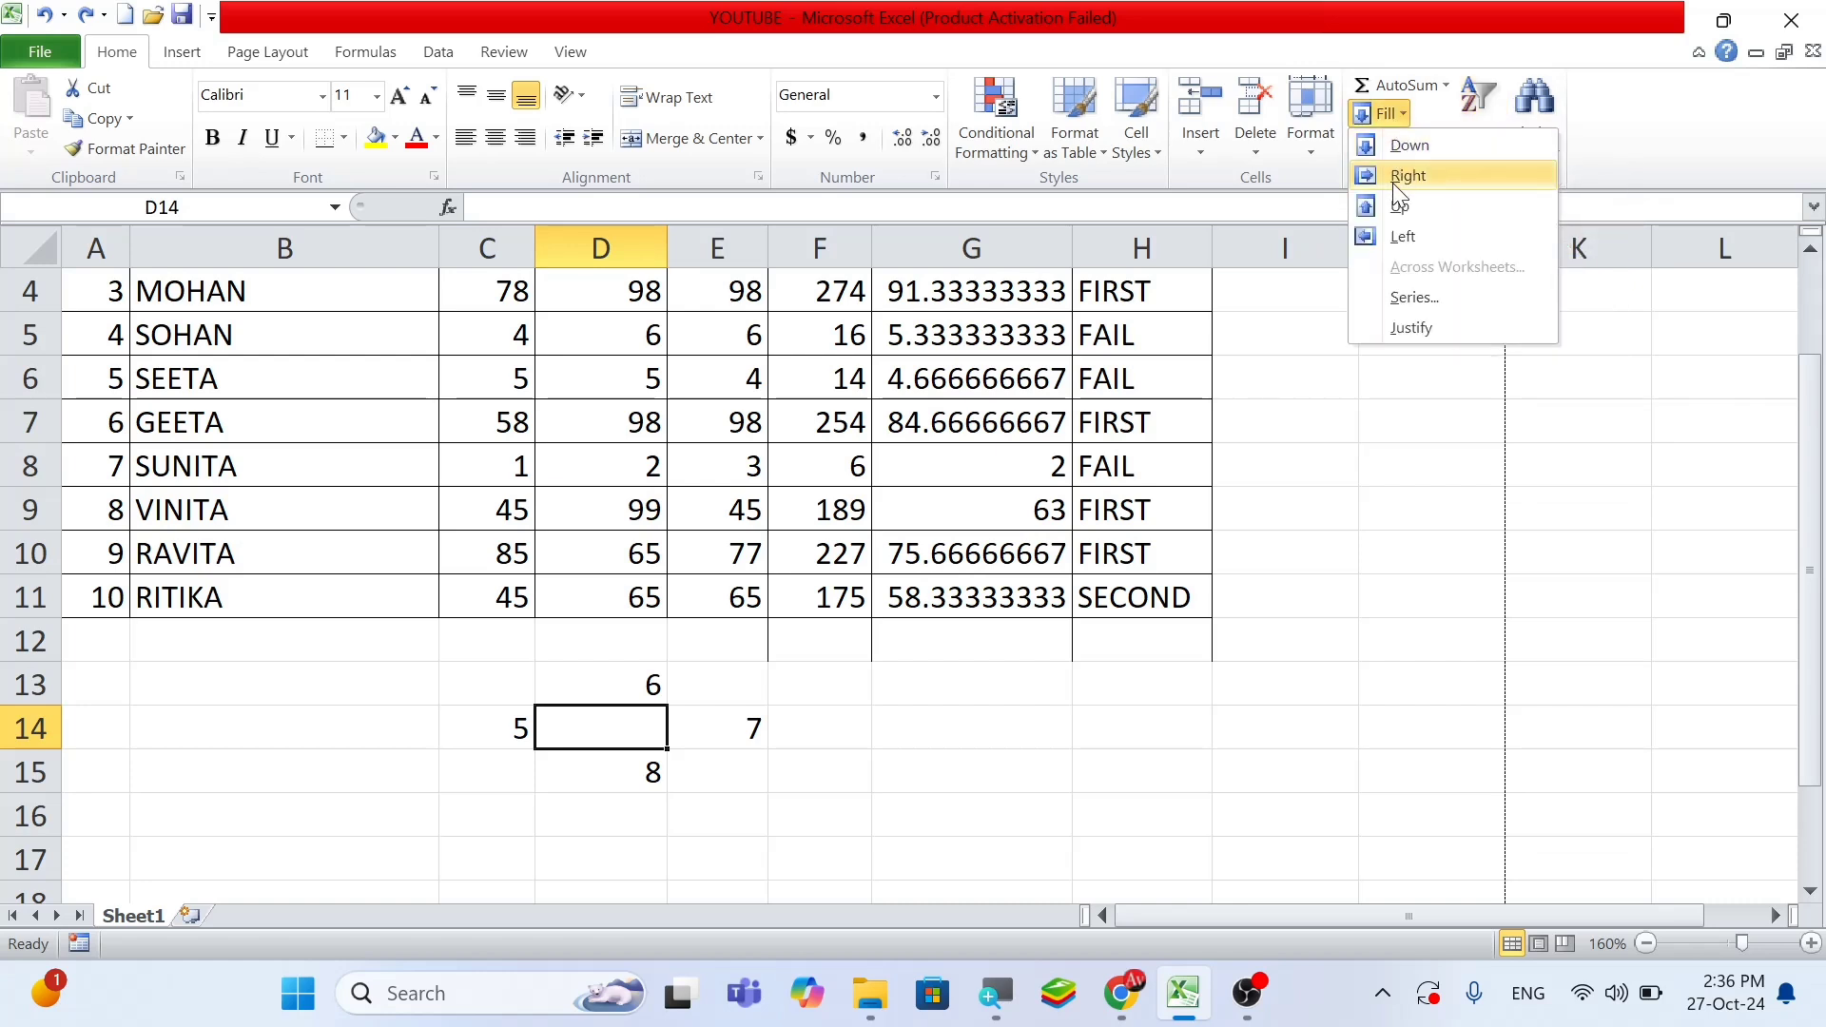
{"action": "left_click", "coordinate": [1392, 183]}
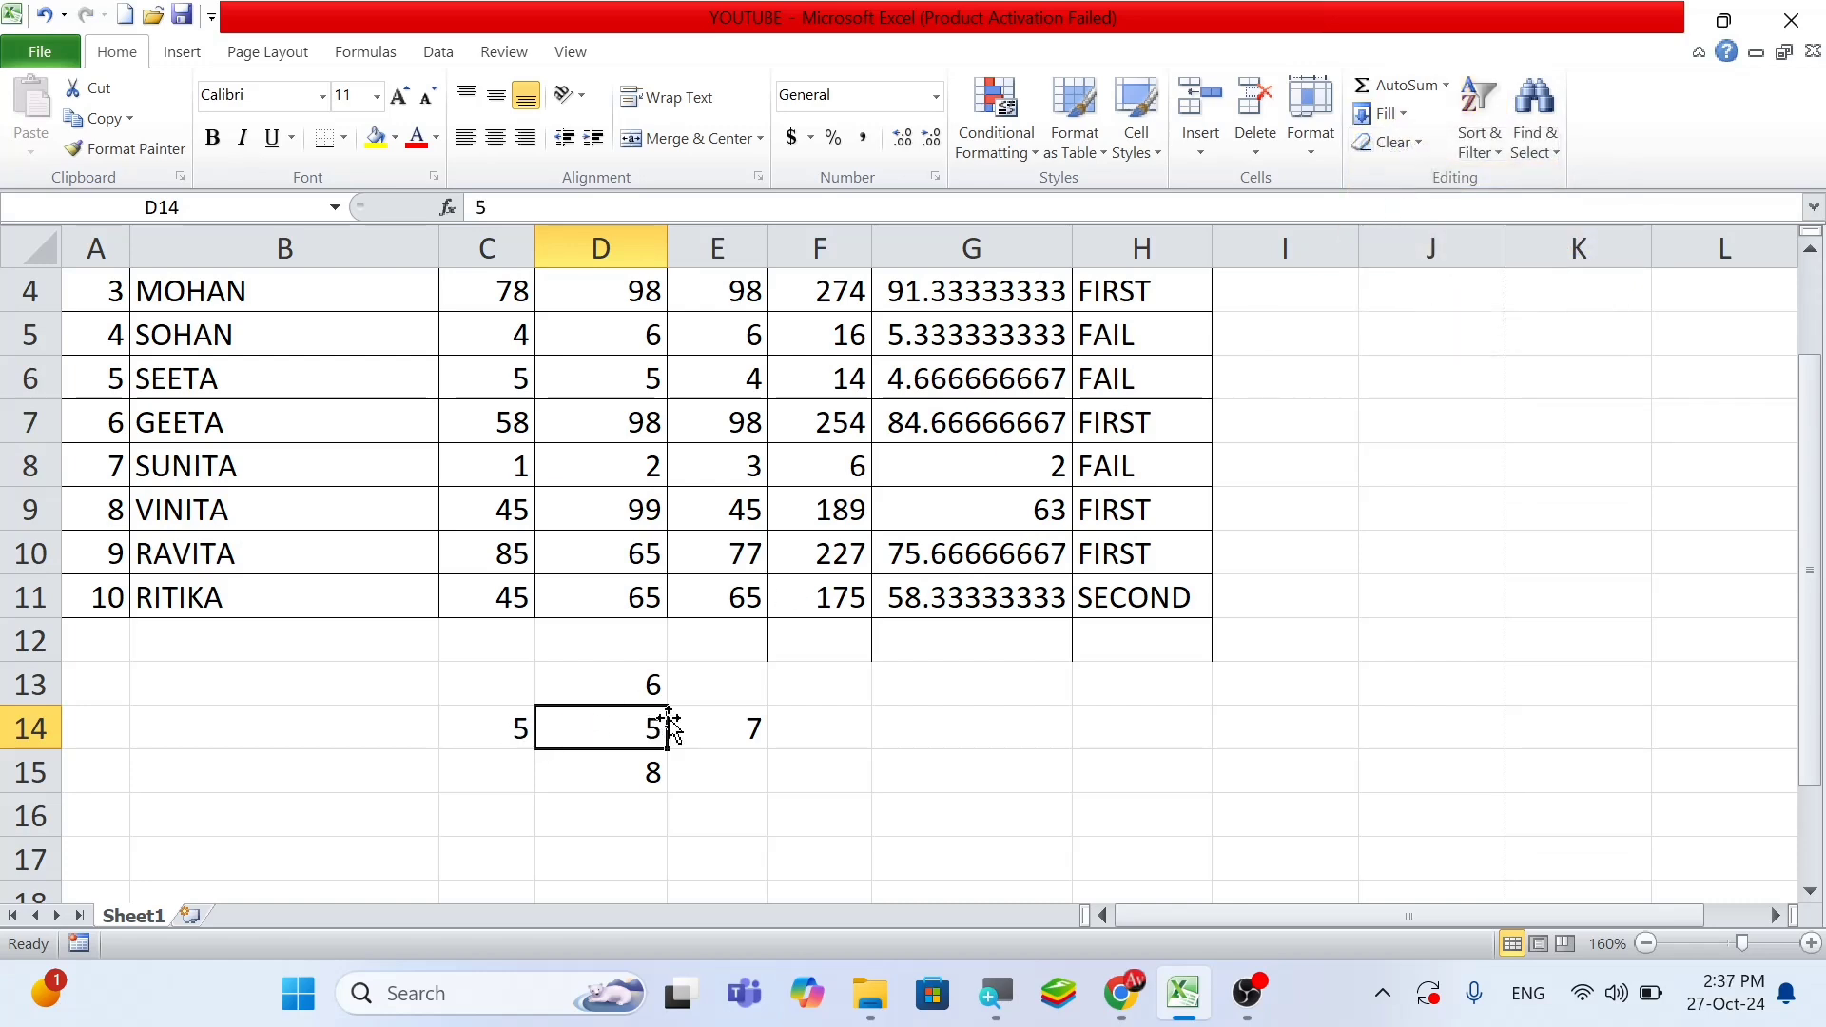
{"action": "key", "text": "Delete"}
Fill D14 upward from the cell below it, then clear D14 again
{"action": "left_click", "coordinate": [1366, 116]}
{"action": "left_click", "coordinate": [1420, 204]}
{"action": "key", "text": "Delete"}
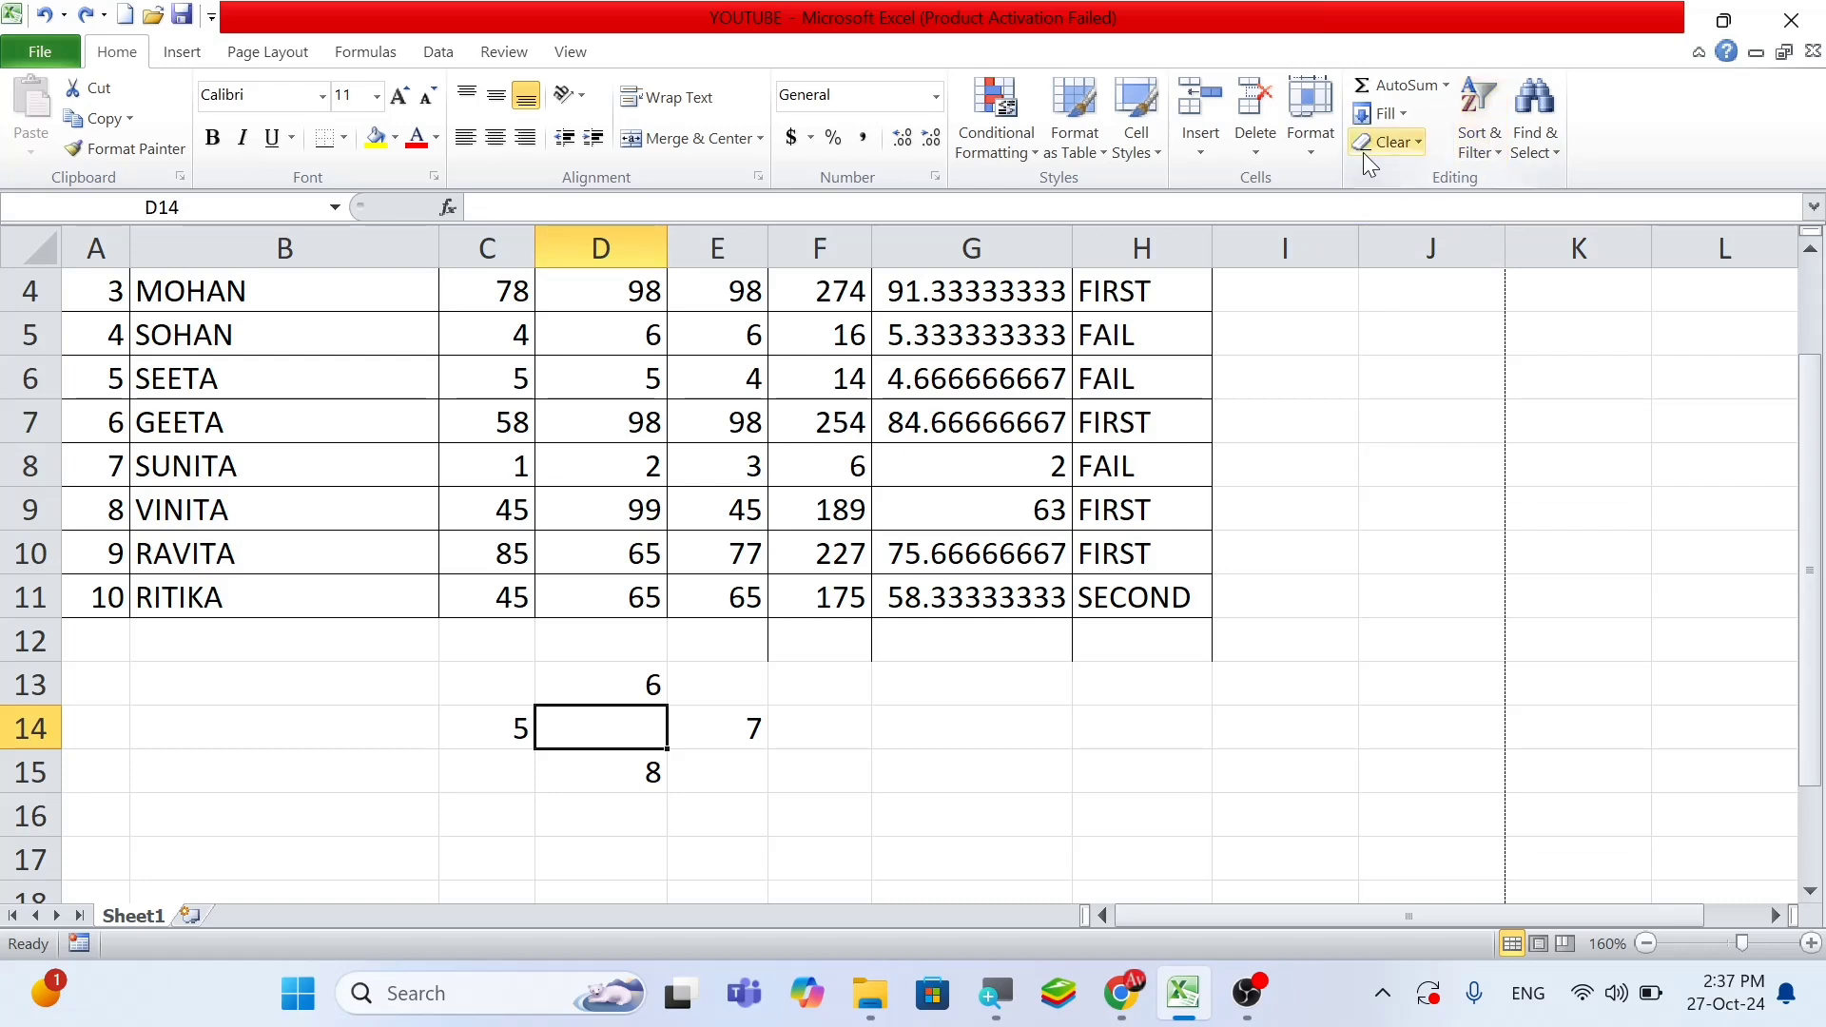
Fill D14 leftward from the neighbouring cell E14, then undo the fill
{"action": "left_click", "coordinate": [1389, 112]}
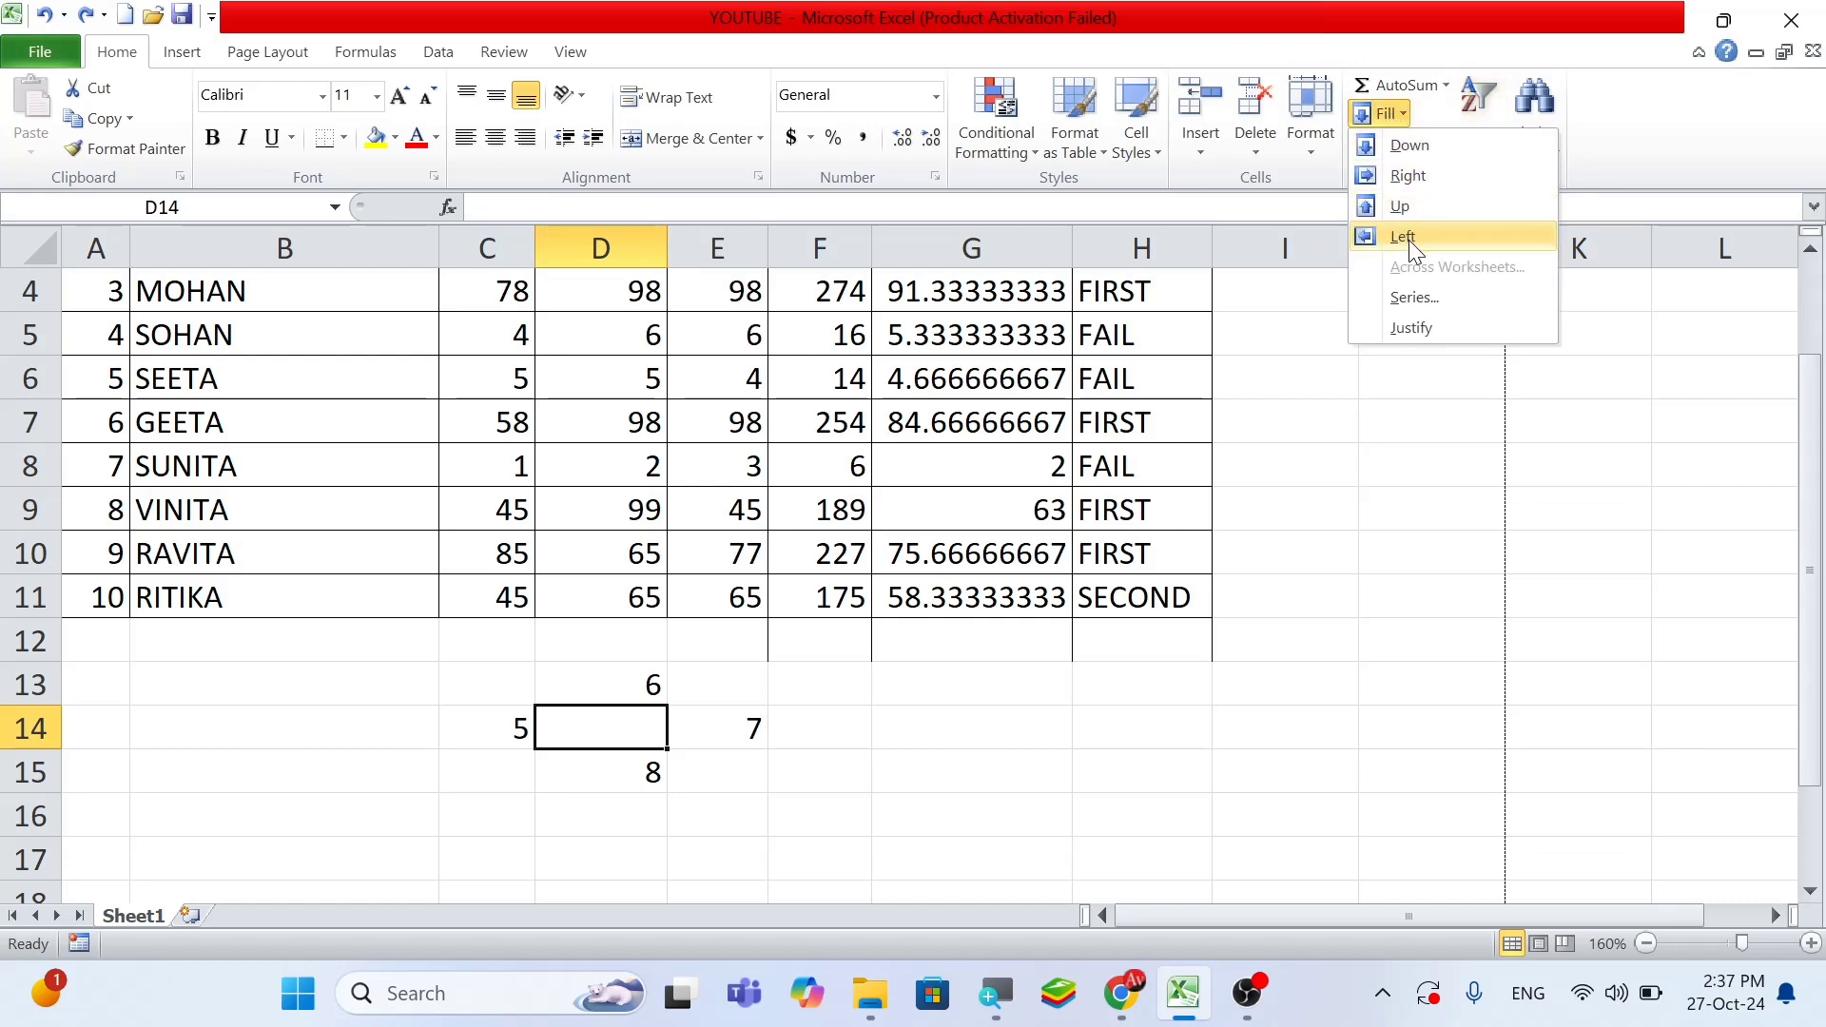
{"action": "left_click", "coordinate": [1405, 238]}
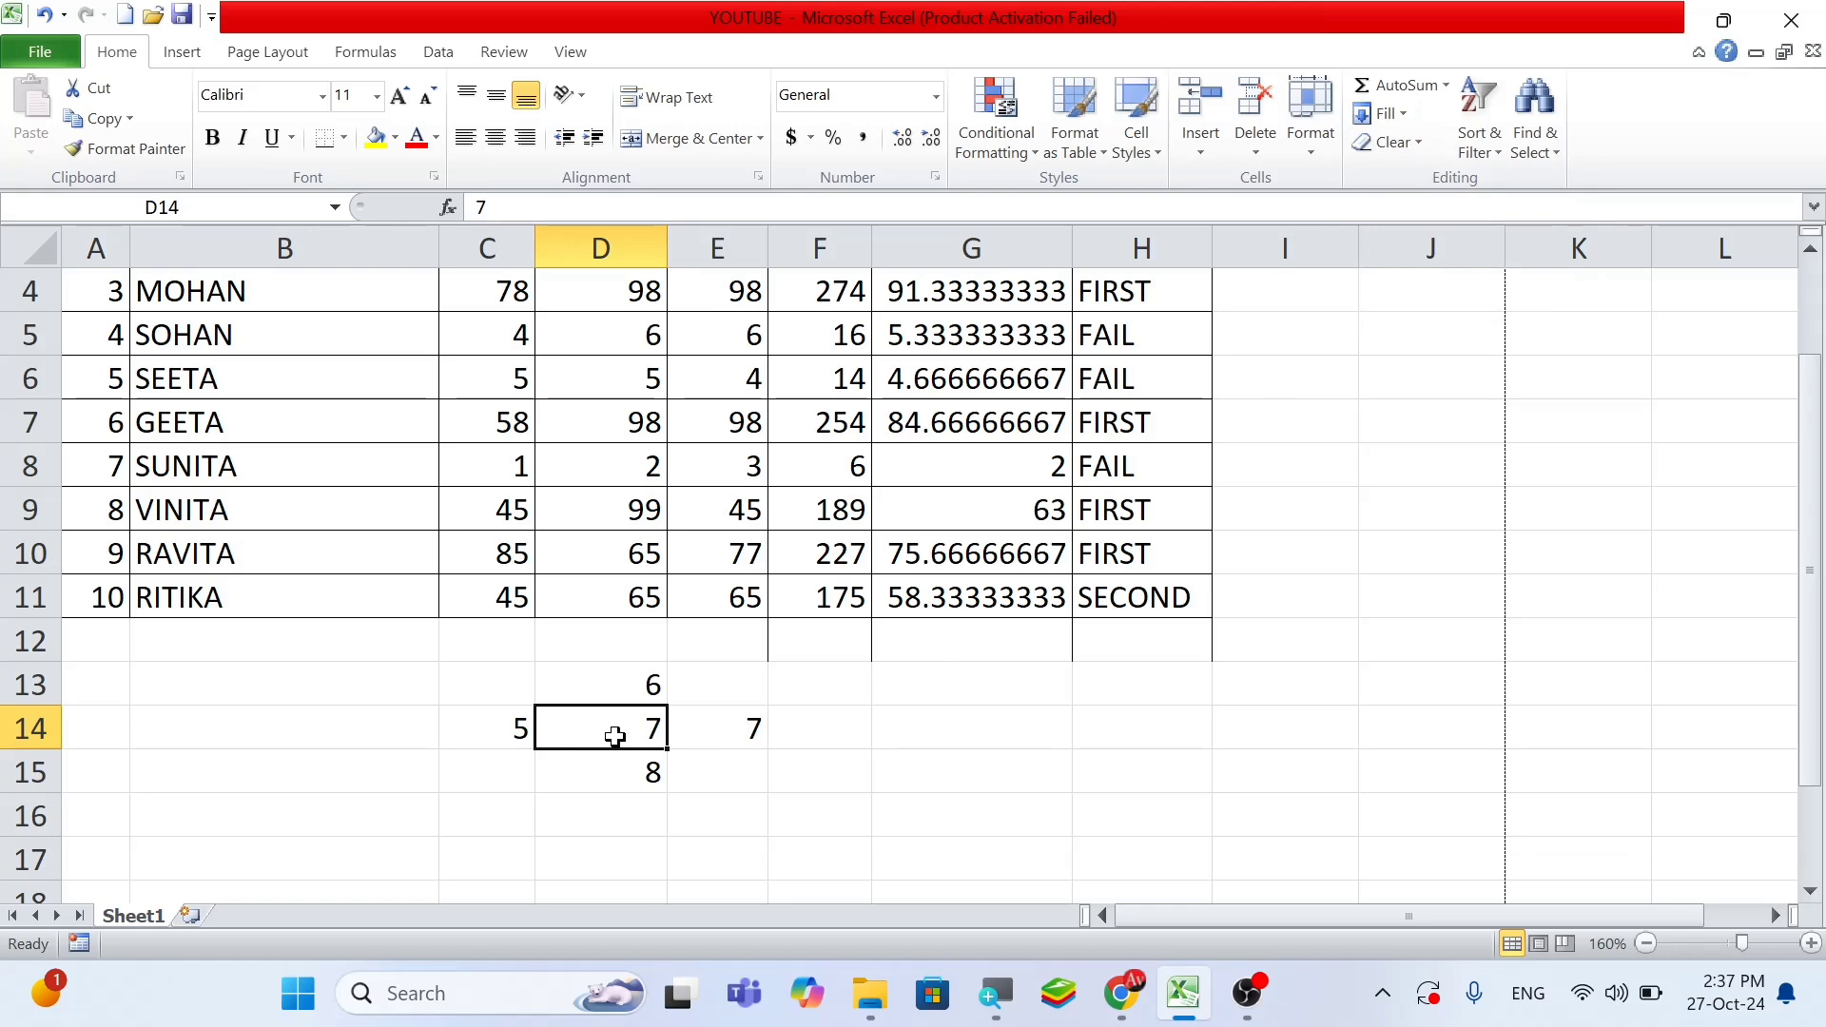
{"action": "key", "text": "ctrl+z"}
Delete the sample numbers from the range C13:E15 below the marks table
{"action": "scroll", "coordinate": [652, 740], "scroll_direction": "down", "scroll_amount": 1}
{"action": "left_click_drag", "start_coordinate": [486, 554], "coordinate": [766, 652]}
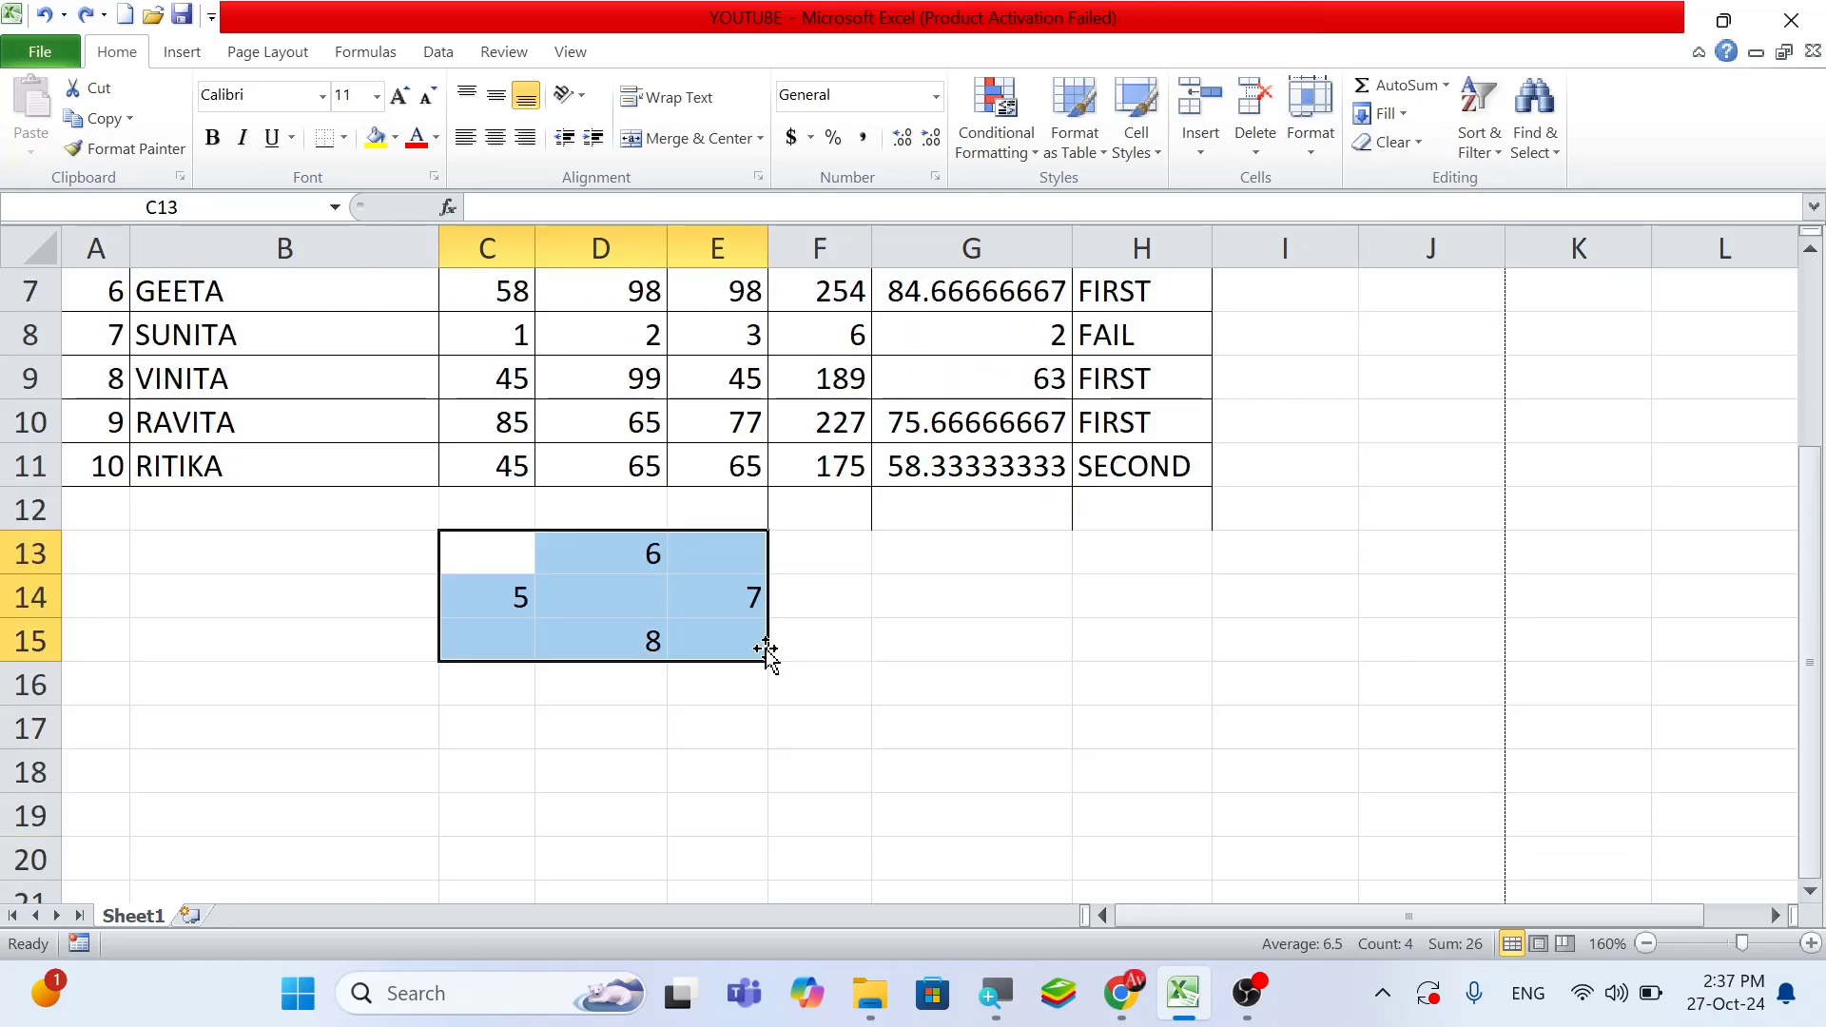
{"action": "scroll", "coordinate": [770, 656], "scroll_direction": "up", "scroll_amount": 2}
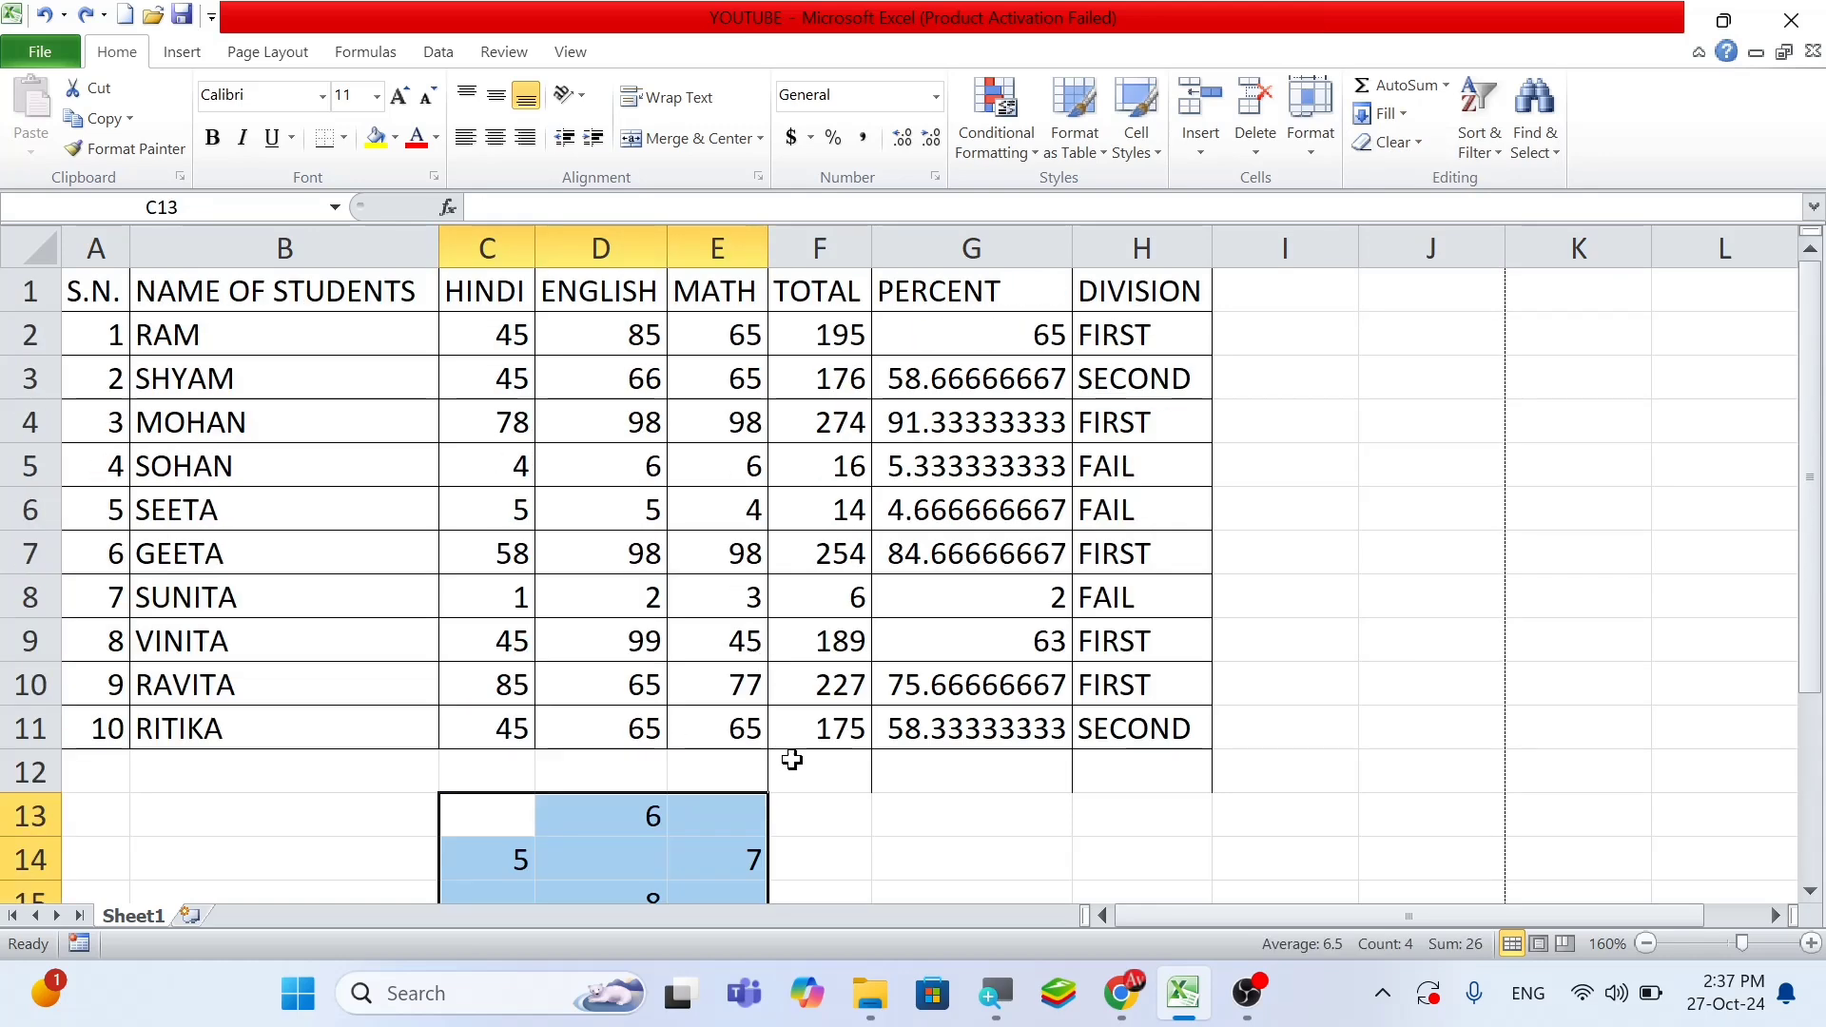
{"action": "key", "text": "Delete"}
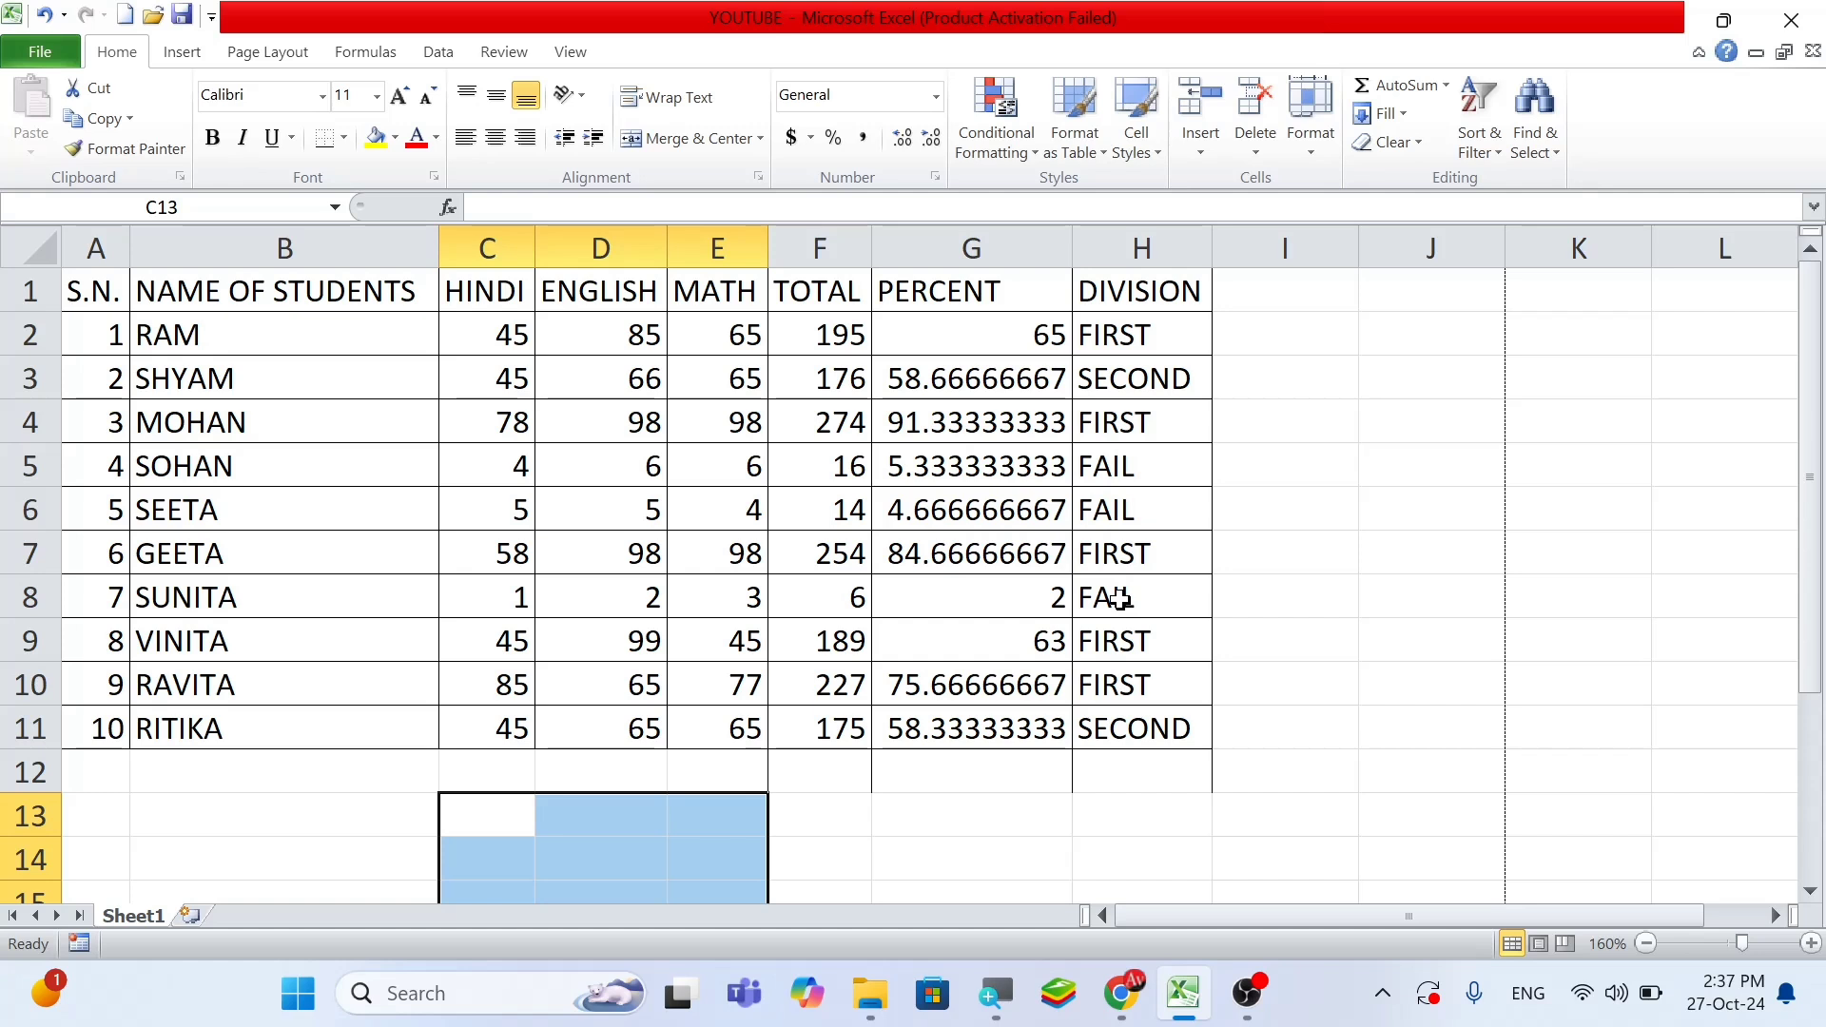
Delete the DIVISION results in H3:H11, keeping only the formula in H2
{"action": "left_click_drag", "start_coordinate": [1118, 383], "coordinate": [1122, 728]}
{"action": "key", "text": "Delete"}
{"action": "left_click", "coordinate": [1130, 585]}
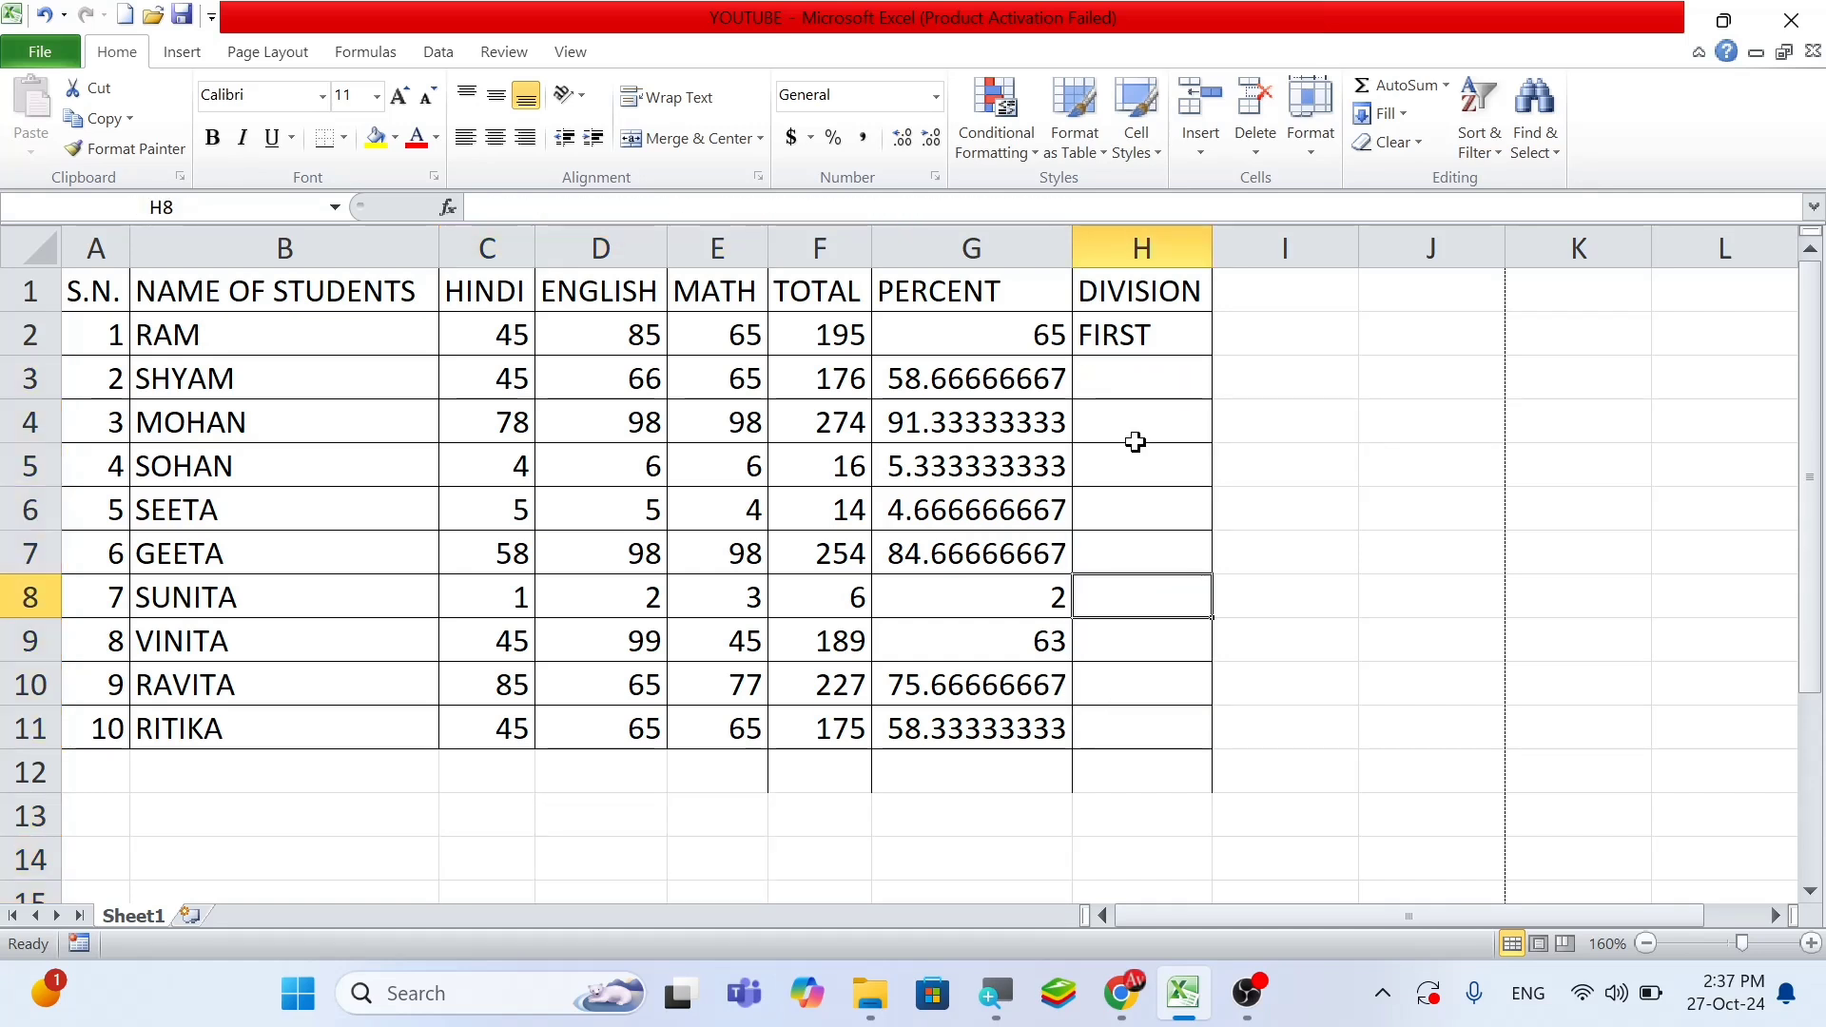
AutoFill the DIVISION formula from H2 down to H11 with the fill handle, then undo it
{"action": "left_click", "coordinate": [1125, 333]}
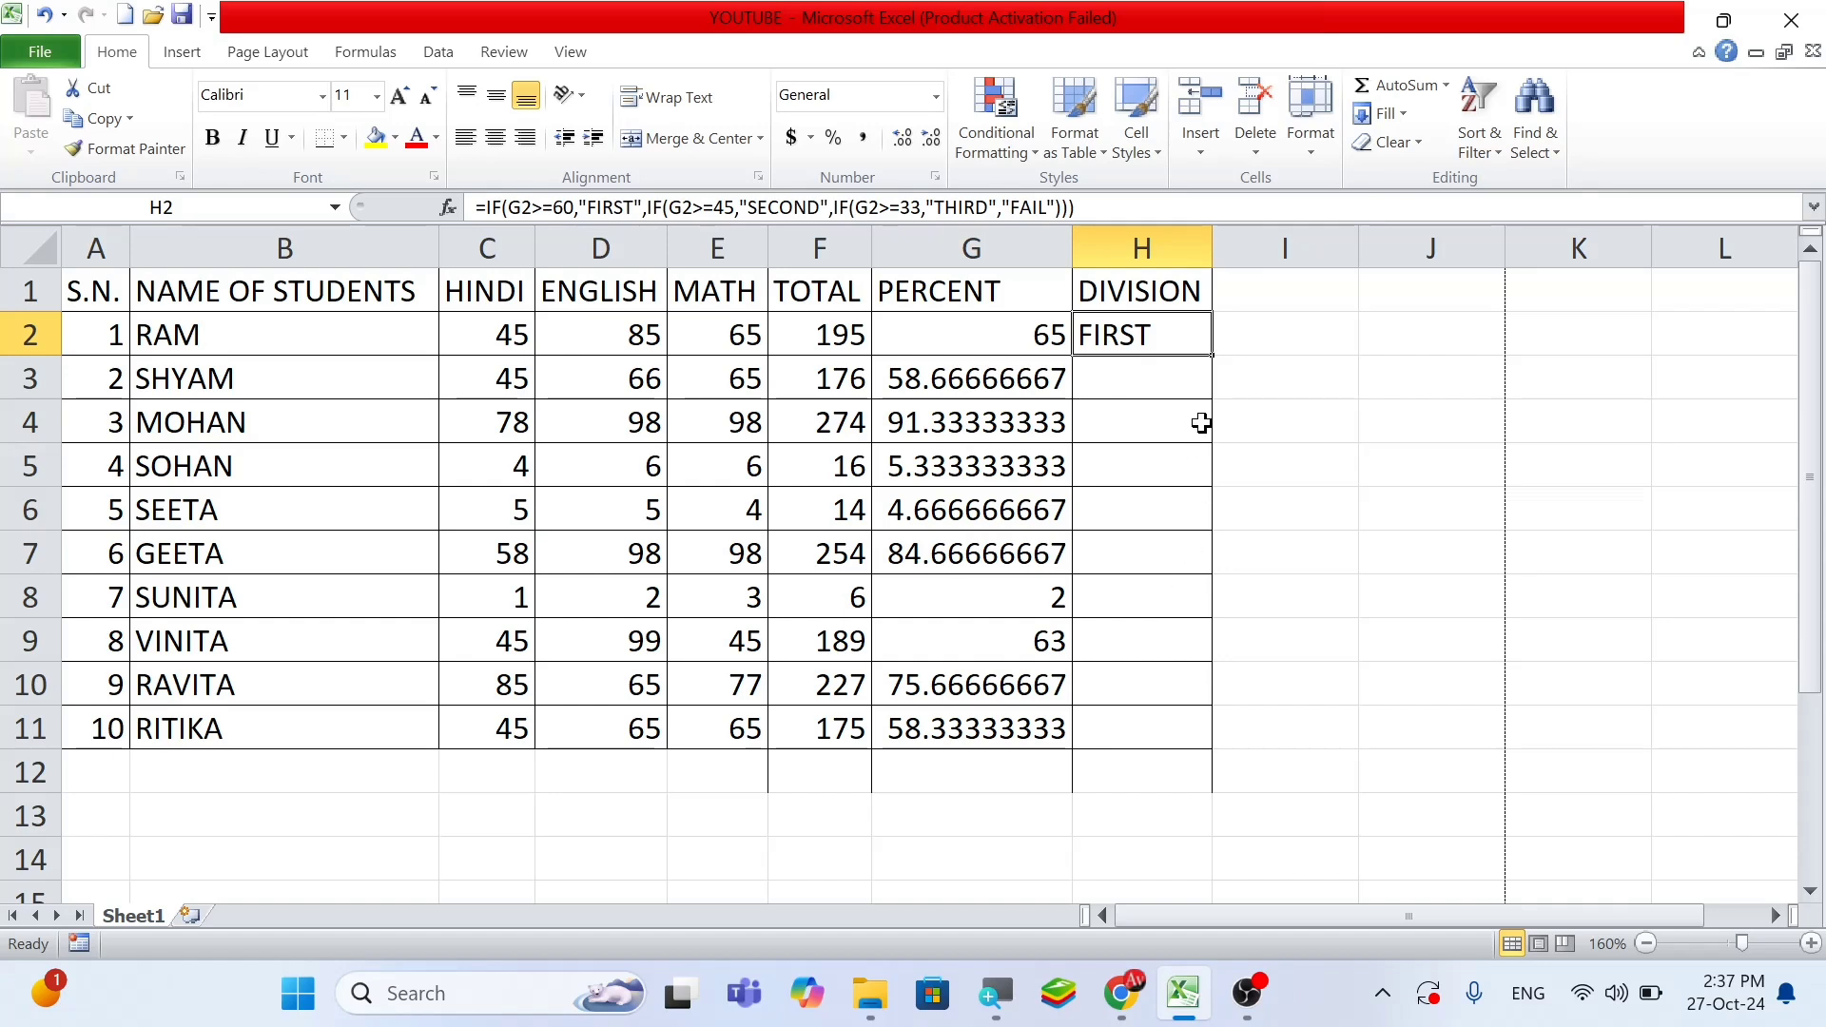
{"action": "left_click_drag", "start_coordinate": [1218, 362], "coordinate": [1220, 733]}
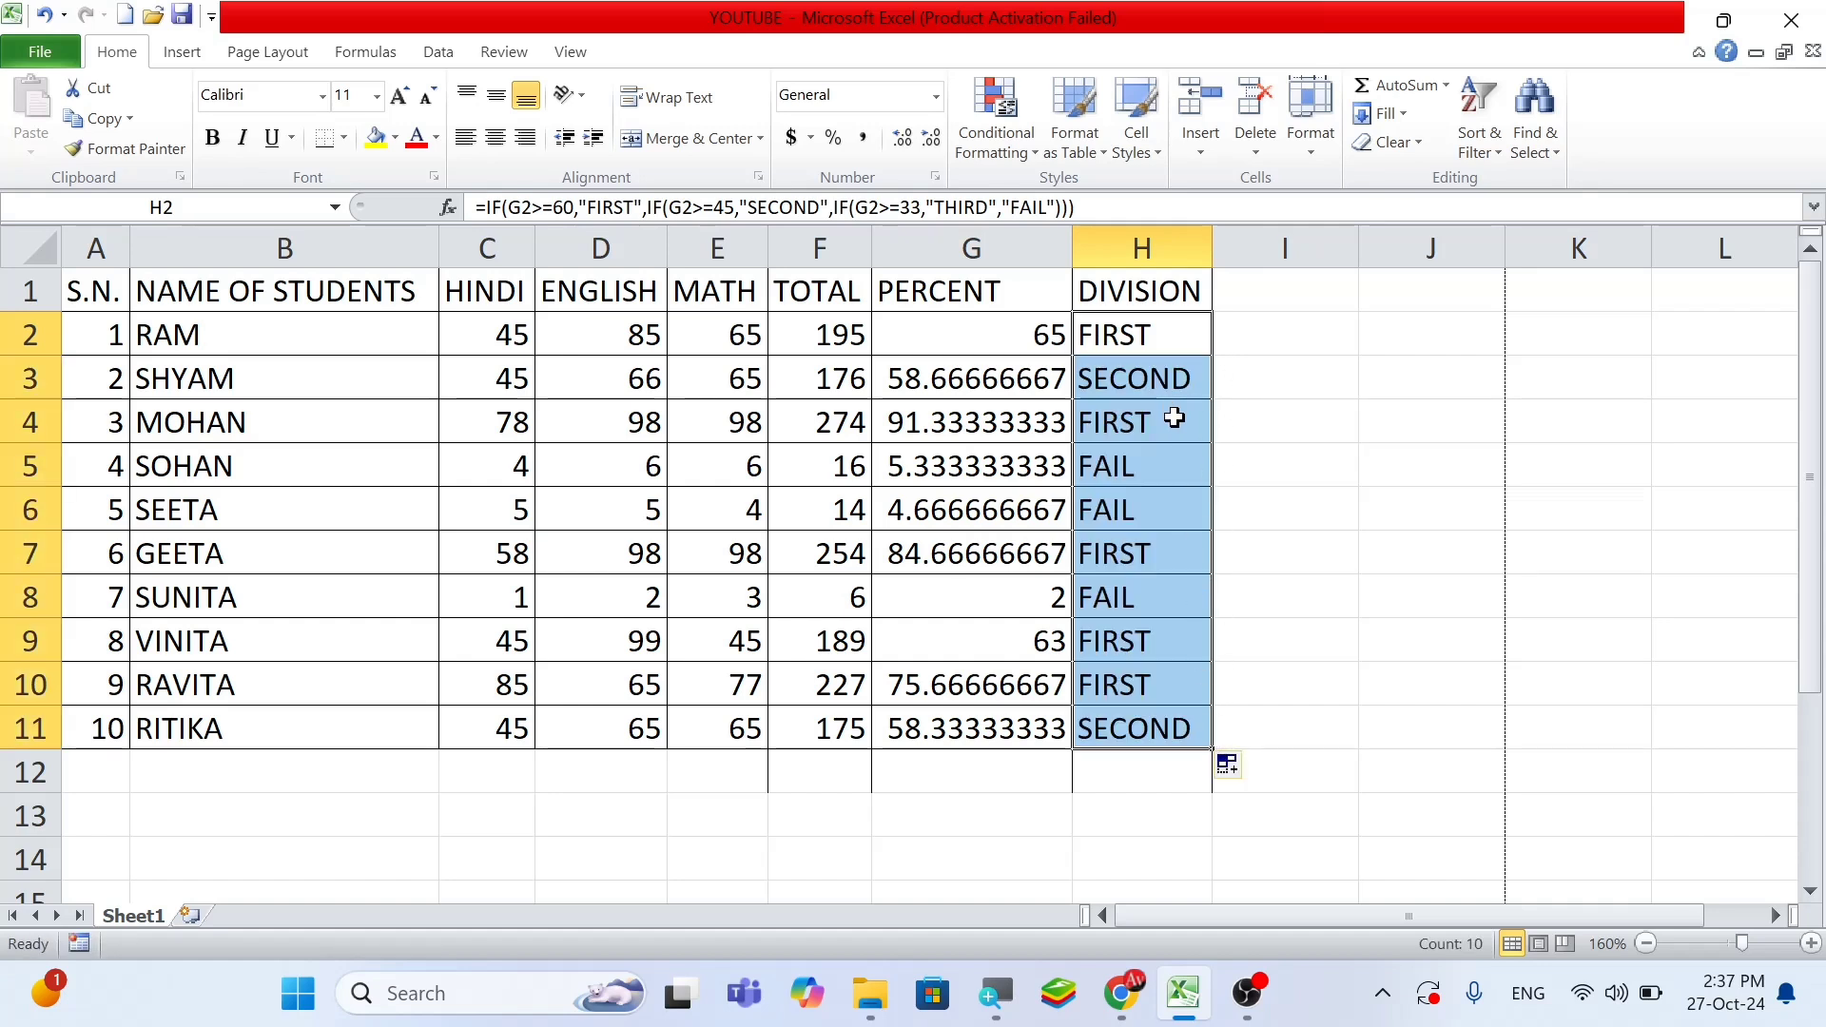
{"action": "key", "text": "ctrl+z"}
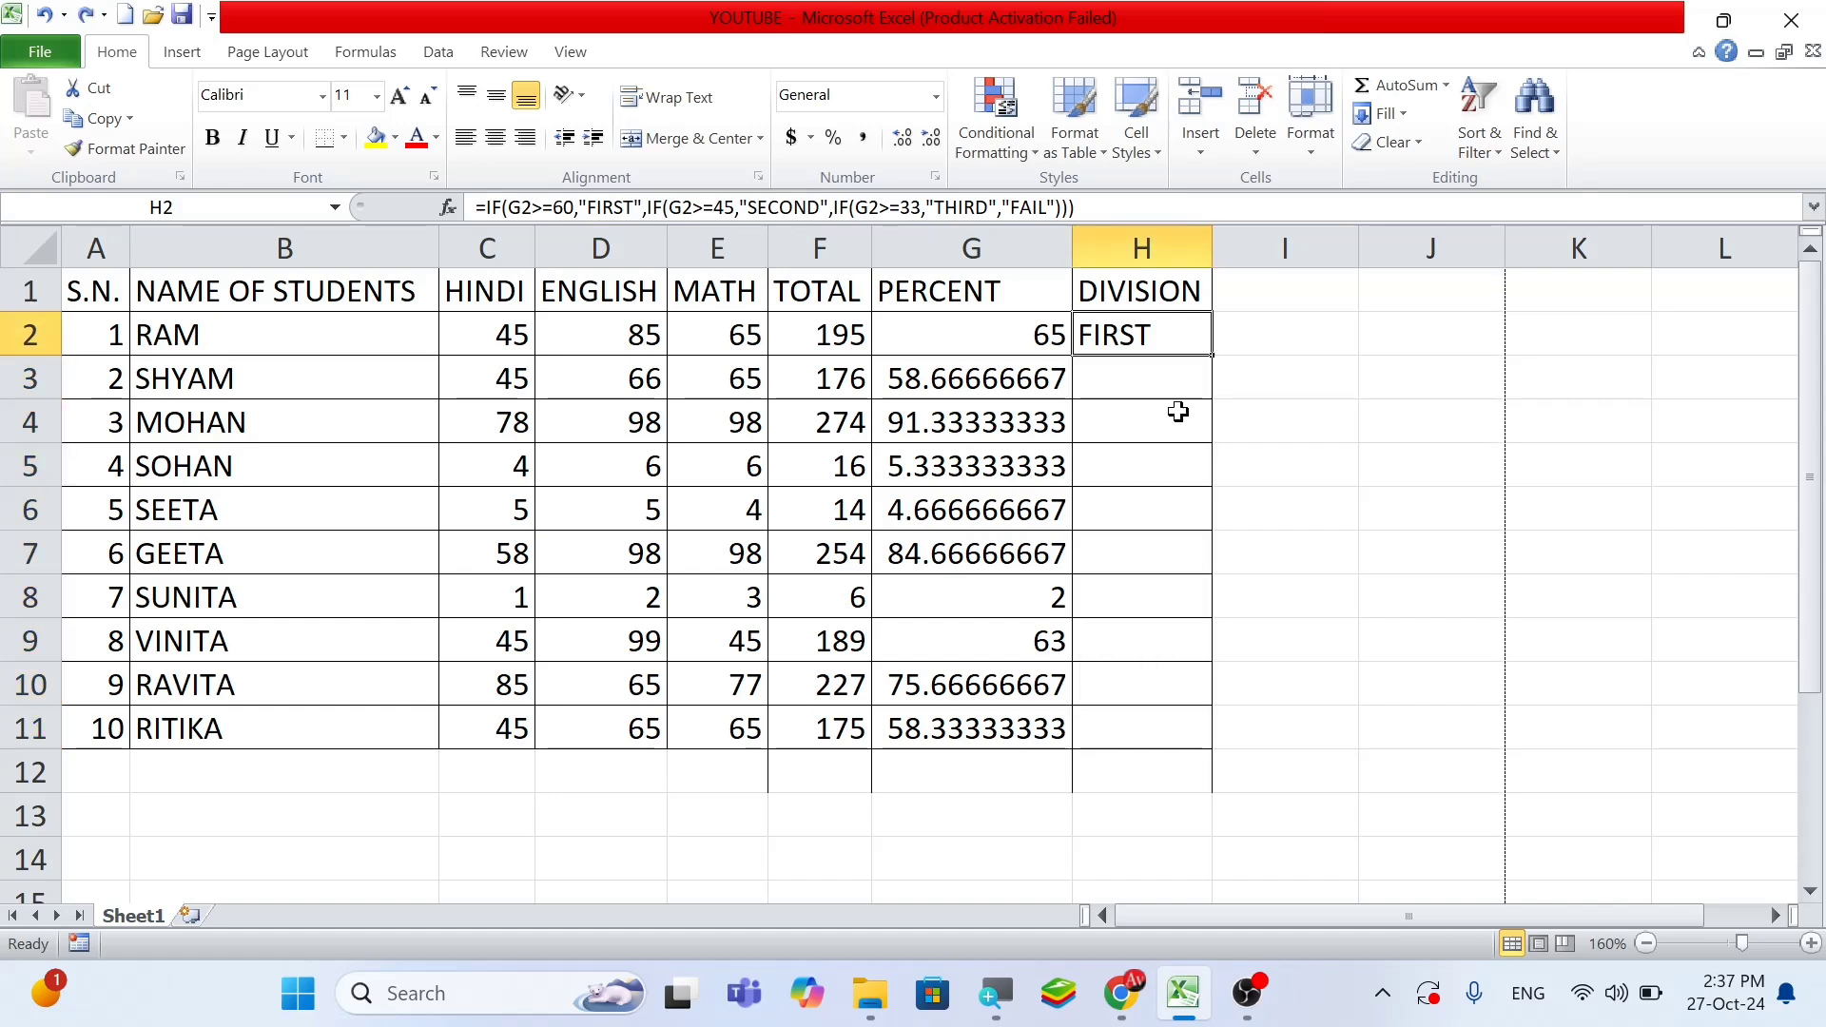
Copy the H2 formula through H11 with the Fill Down command, then undo the fill
{"action": "left_click_drag", "start_coordinate": [1137, 334], "coordinate": [1141, 726]}
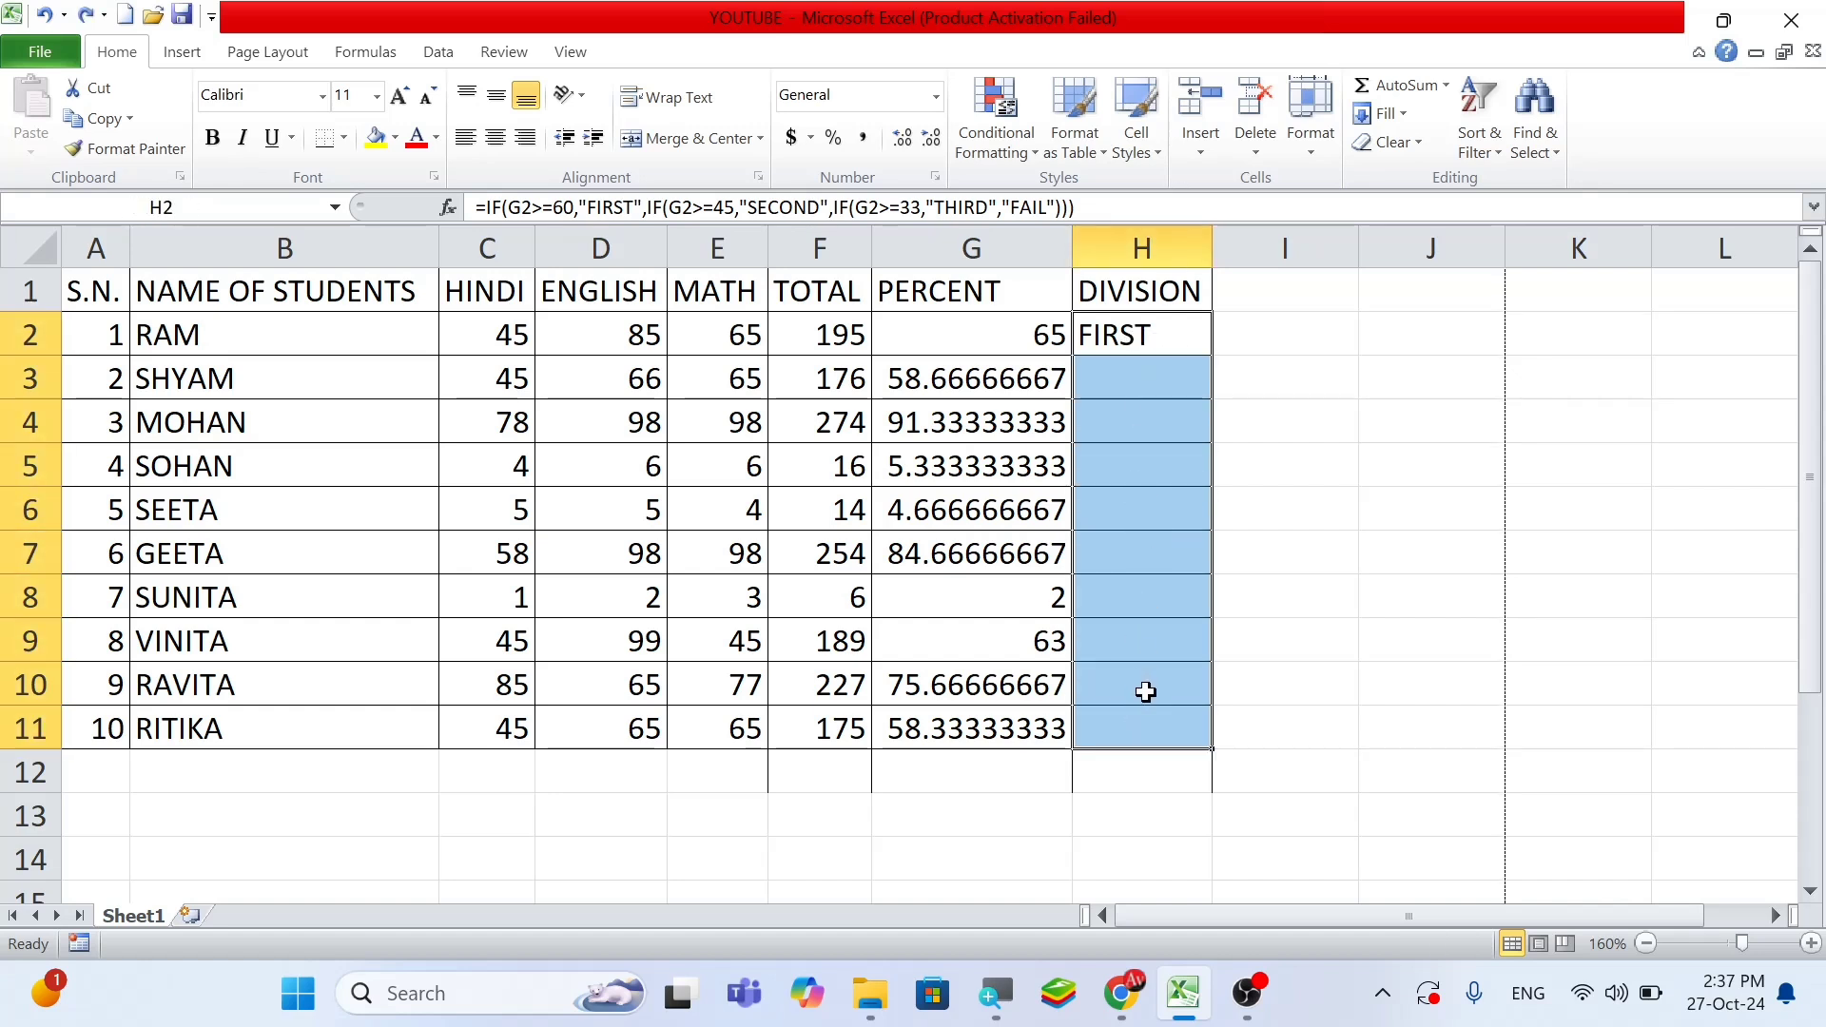
{"action": "left_click", "coordinate": [1375, 112]}
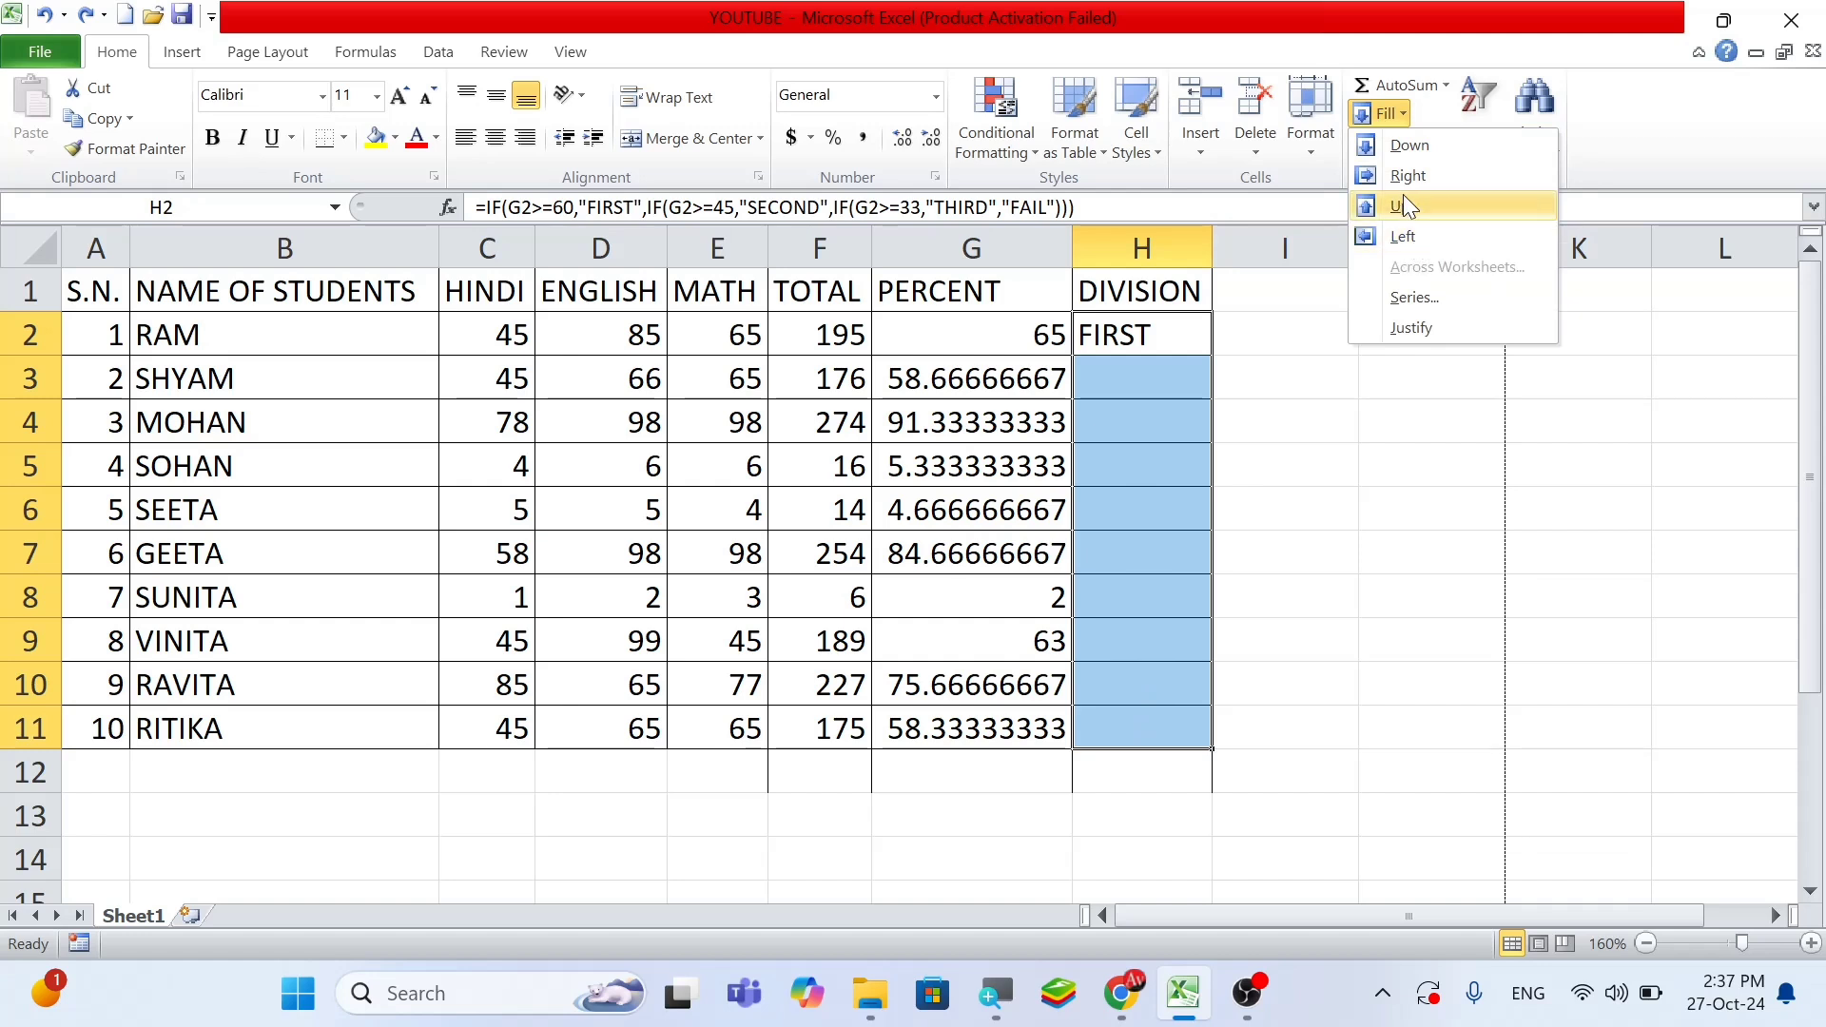
{"action": "left_click", "coordinate": [1408, 145]}
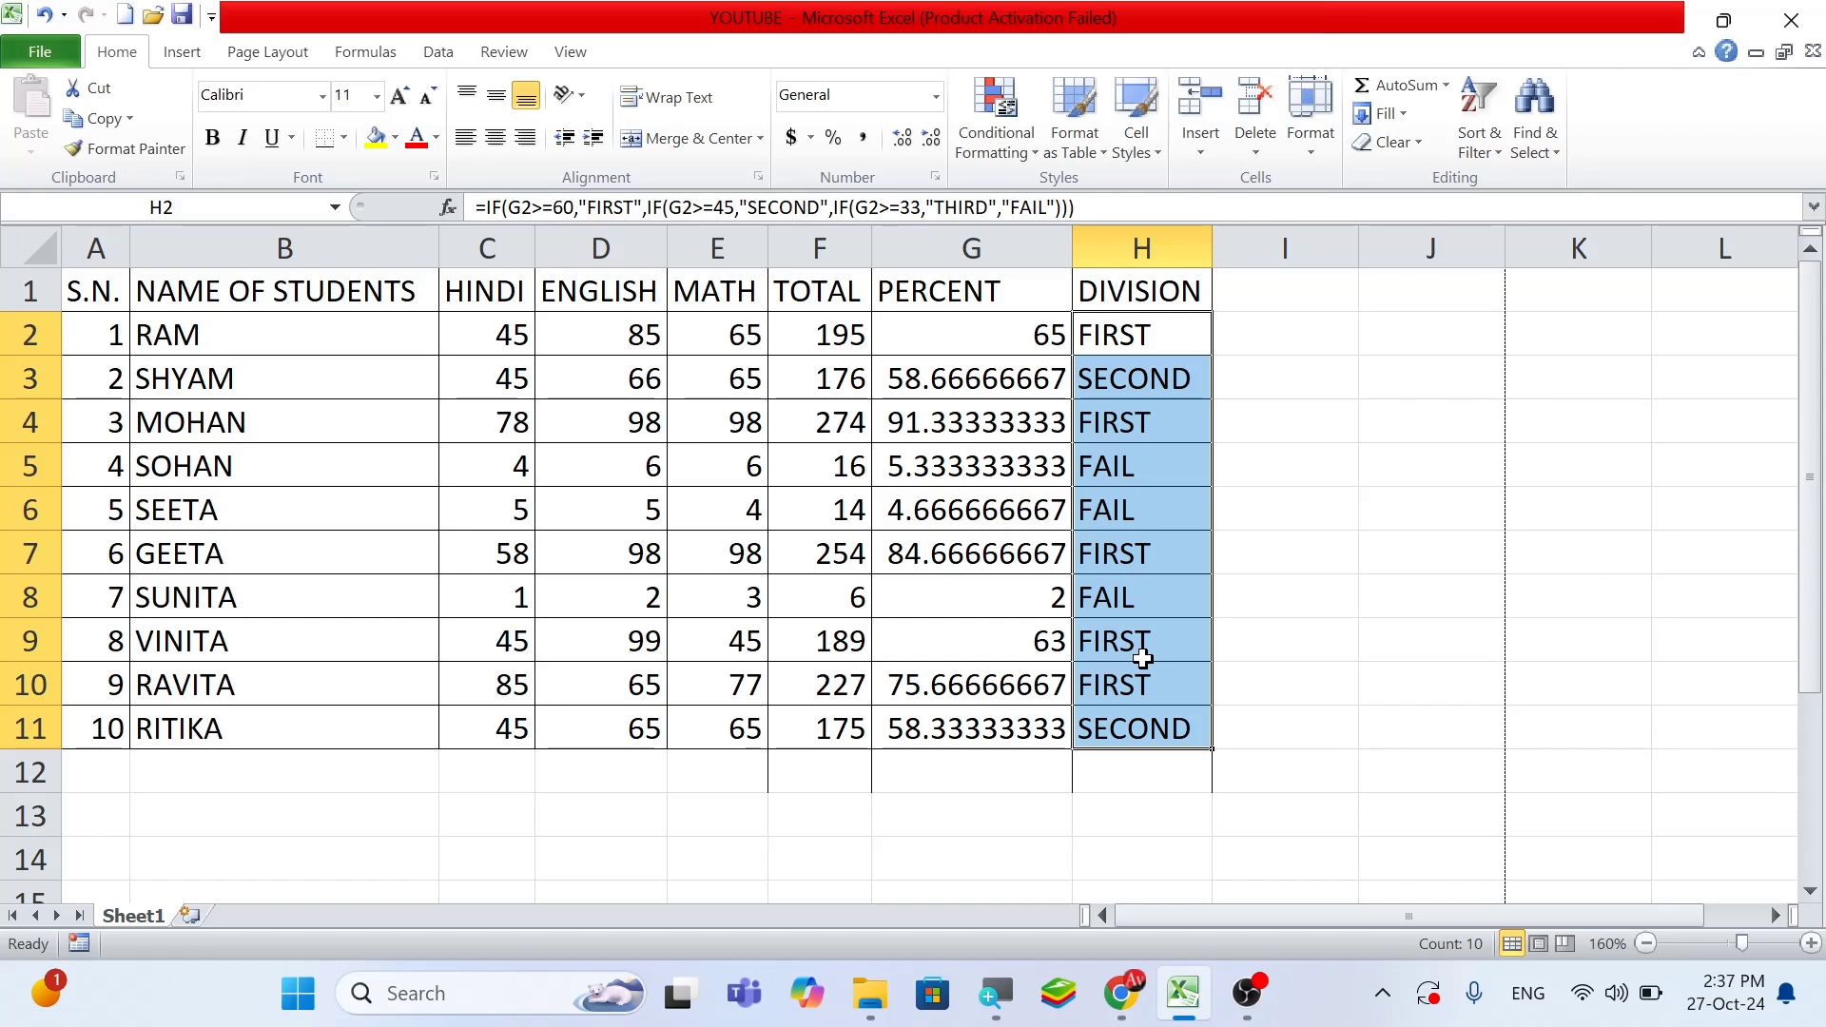
{"action": "key", "text": "ctrl+z"}
Repeat both ways of extending the H2 formula to H11, first AutoFill and then Fill Down, undoing each one
{"action": "left_click_drag", "start_coordinate": [1214, 354], "coordinate": [1211, 741]}
{"action": "key", "text": "ctrl+z"}
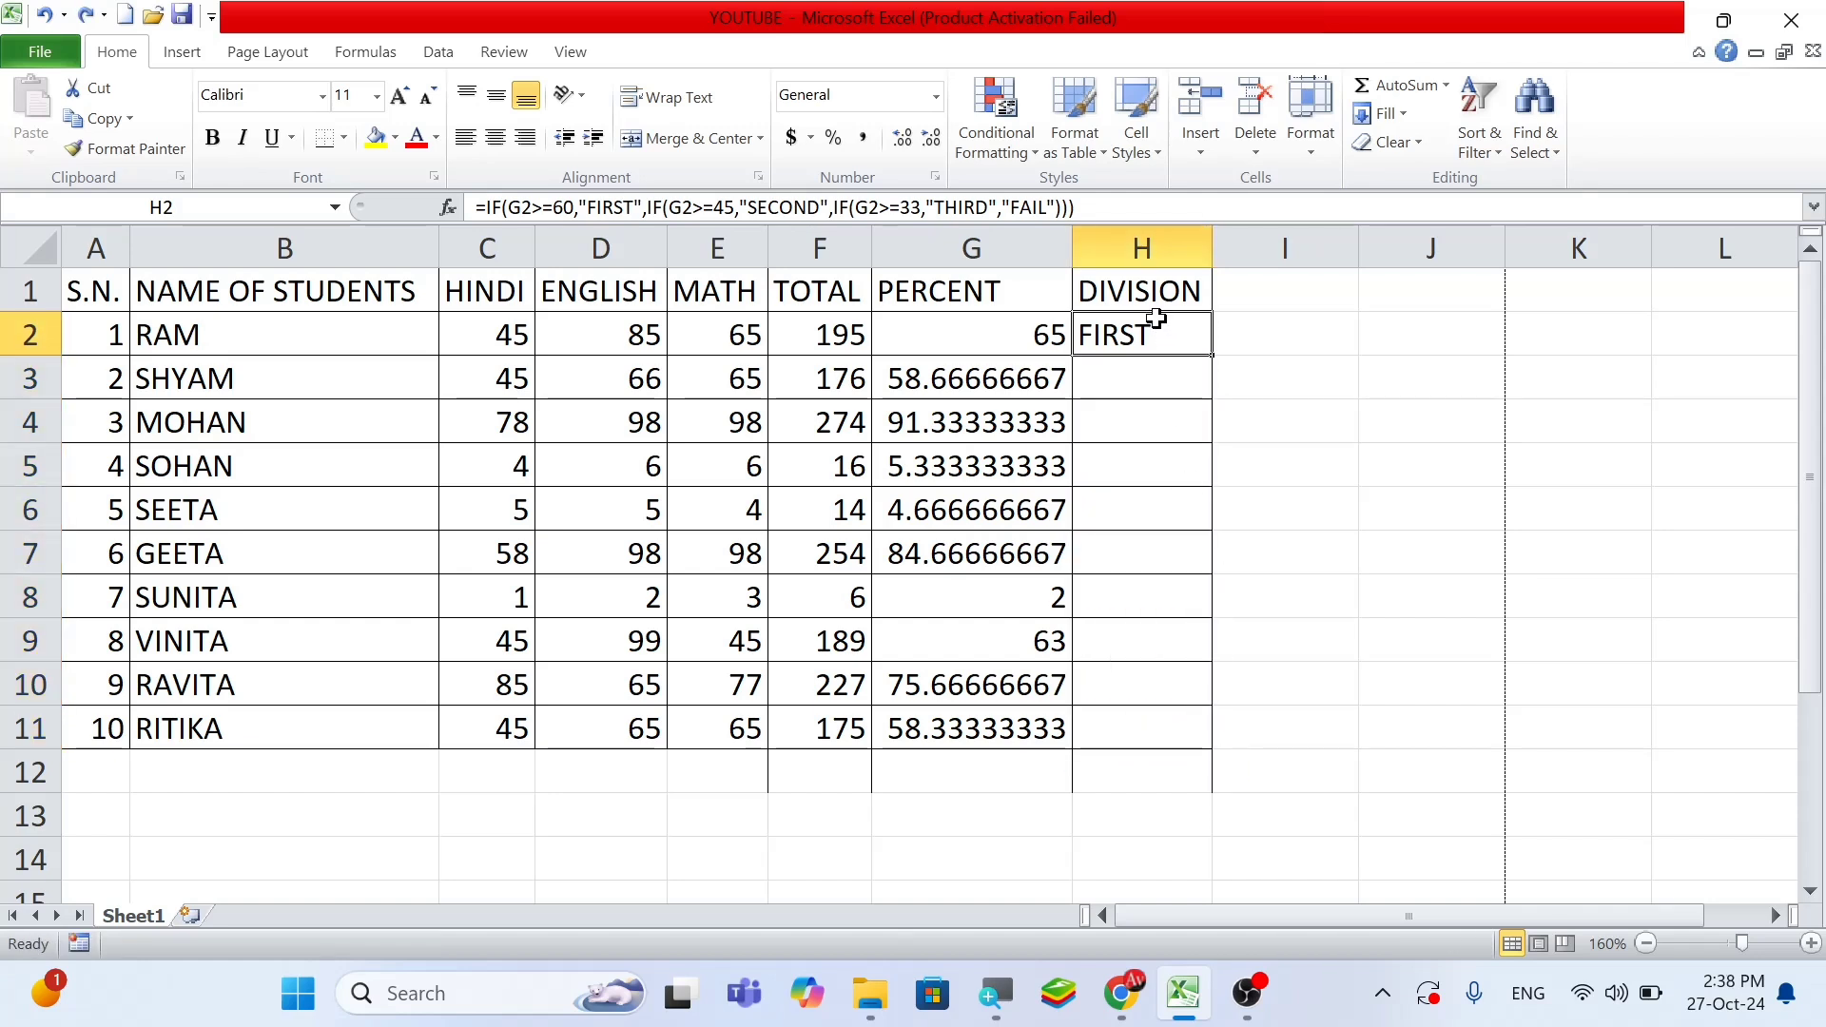
{"action": "left_click_drag", "start_coordinate": [1160, 323], "coordinate": [1161, 718]}
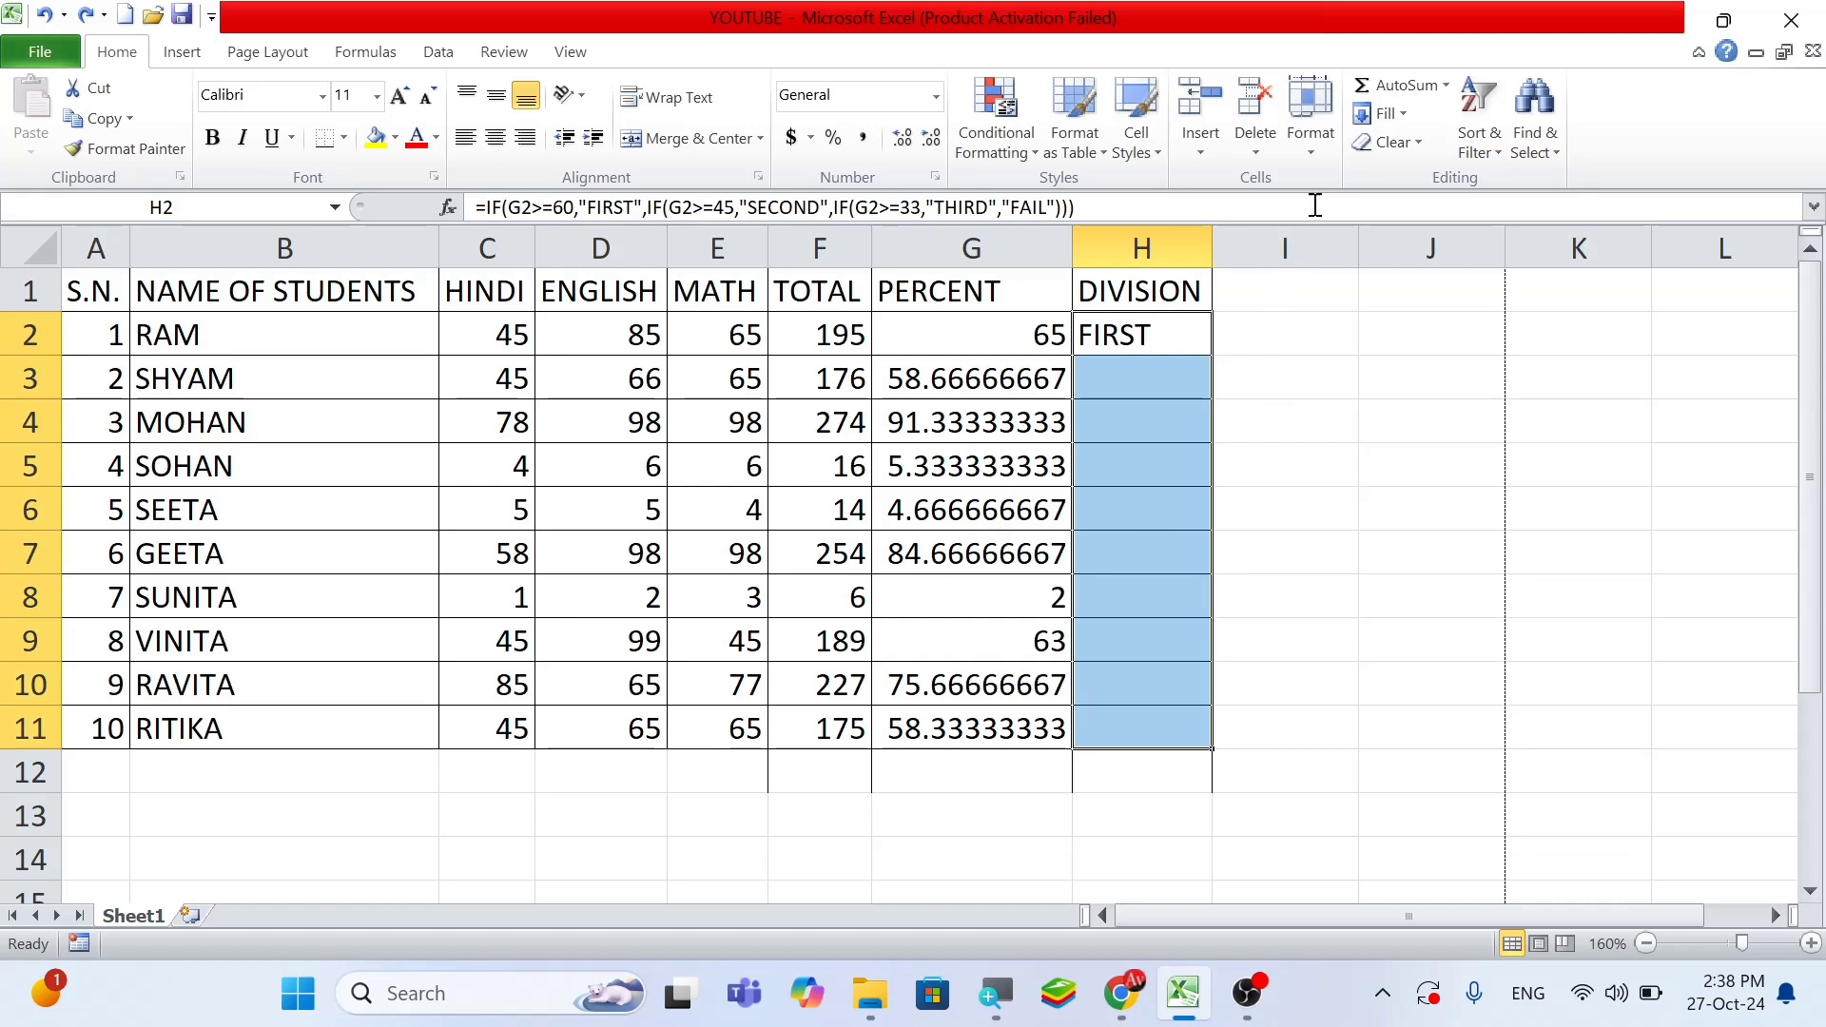
{"action": "left_click", "coordinate": [1366, 114]}
{"action": "left_click", "coordinate": [1434, 145]}
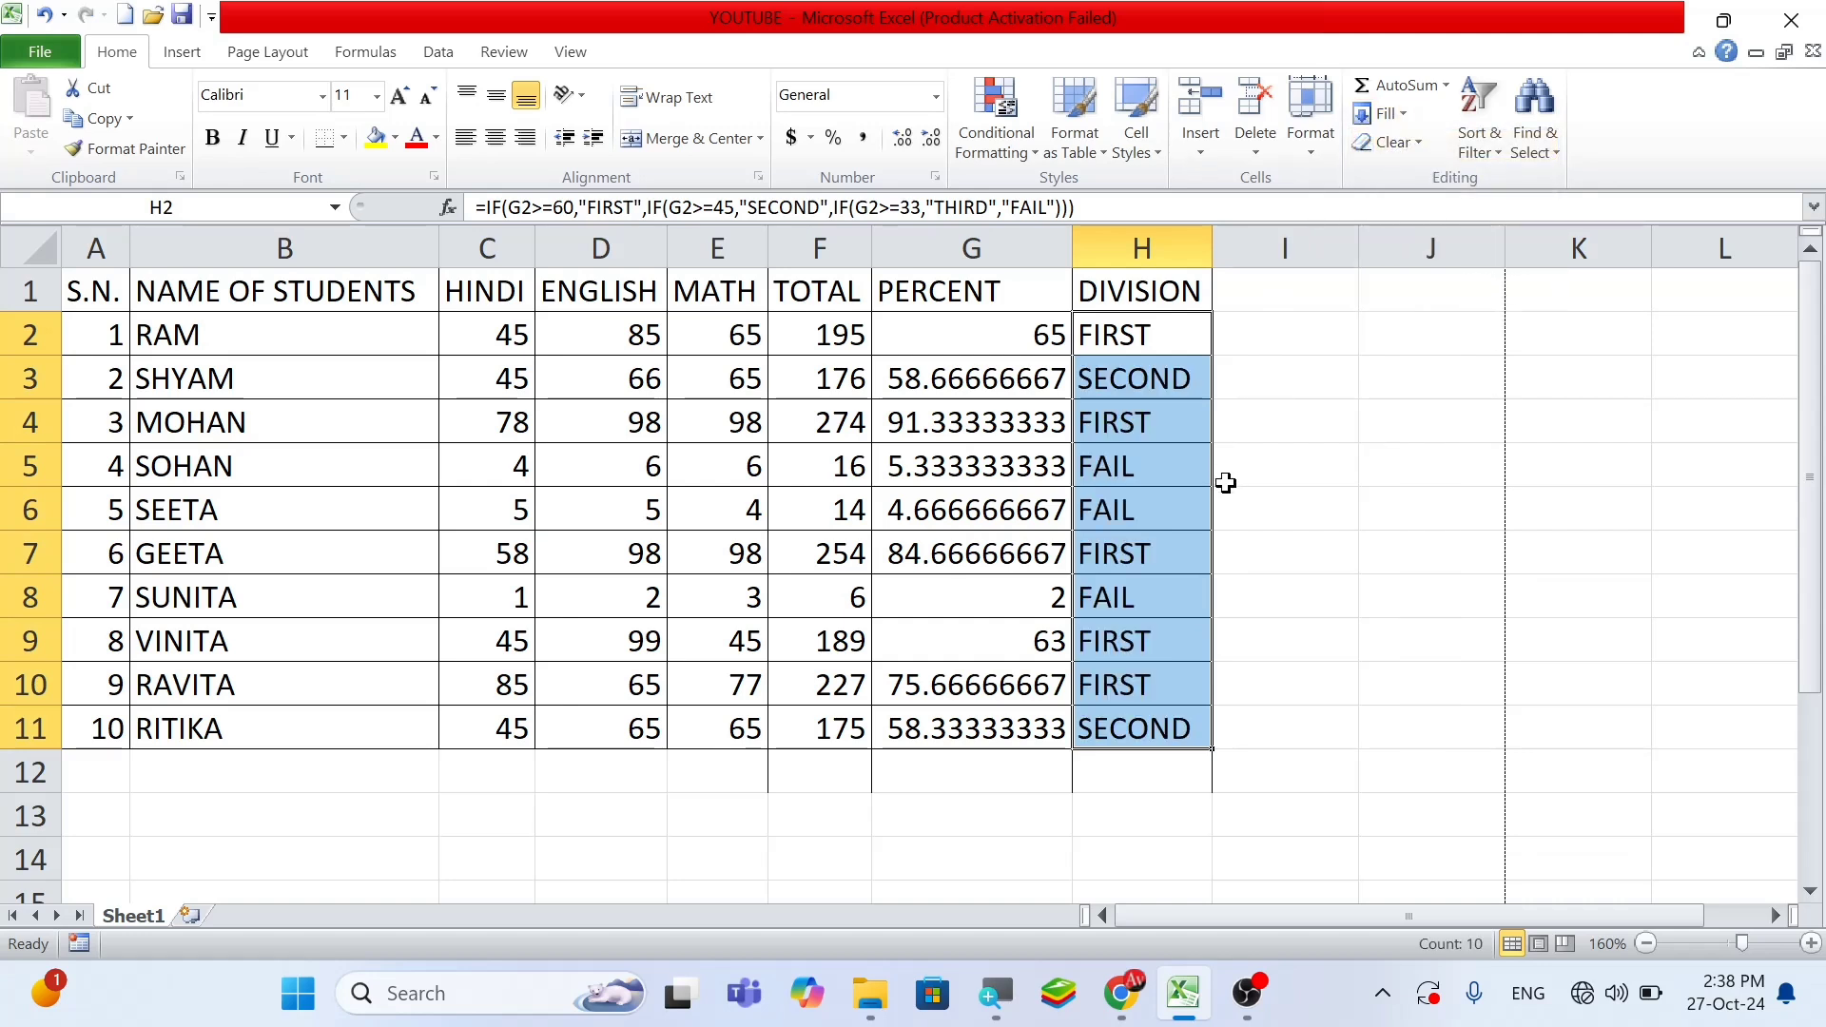
{"action": "key", "text": "ctrl+z"}
Fill the DIVISION formula from H2 down through H11
{"action": "left_click", "coordinate": [1140, 427]}
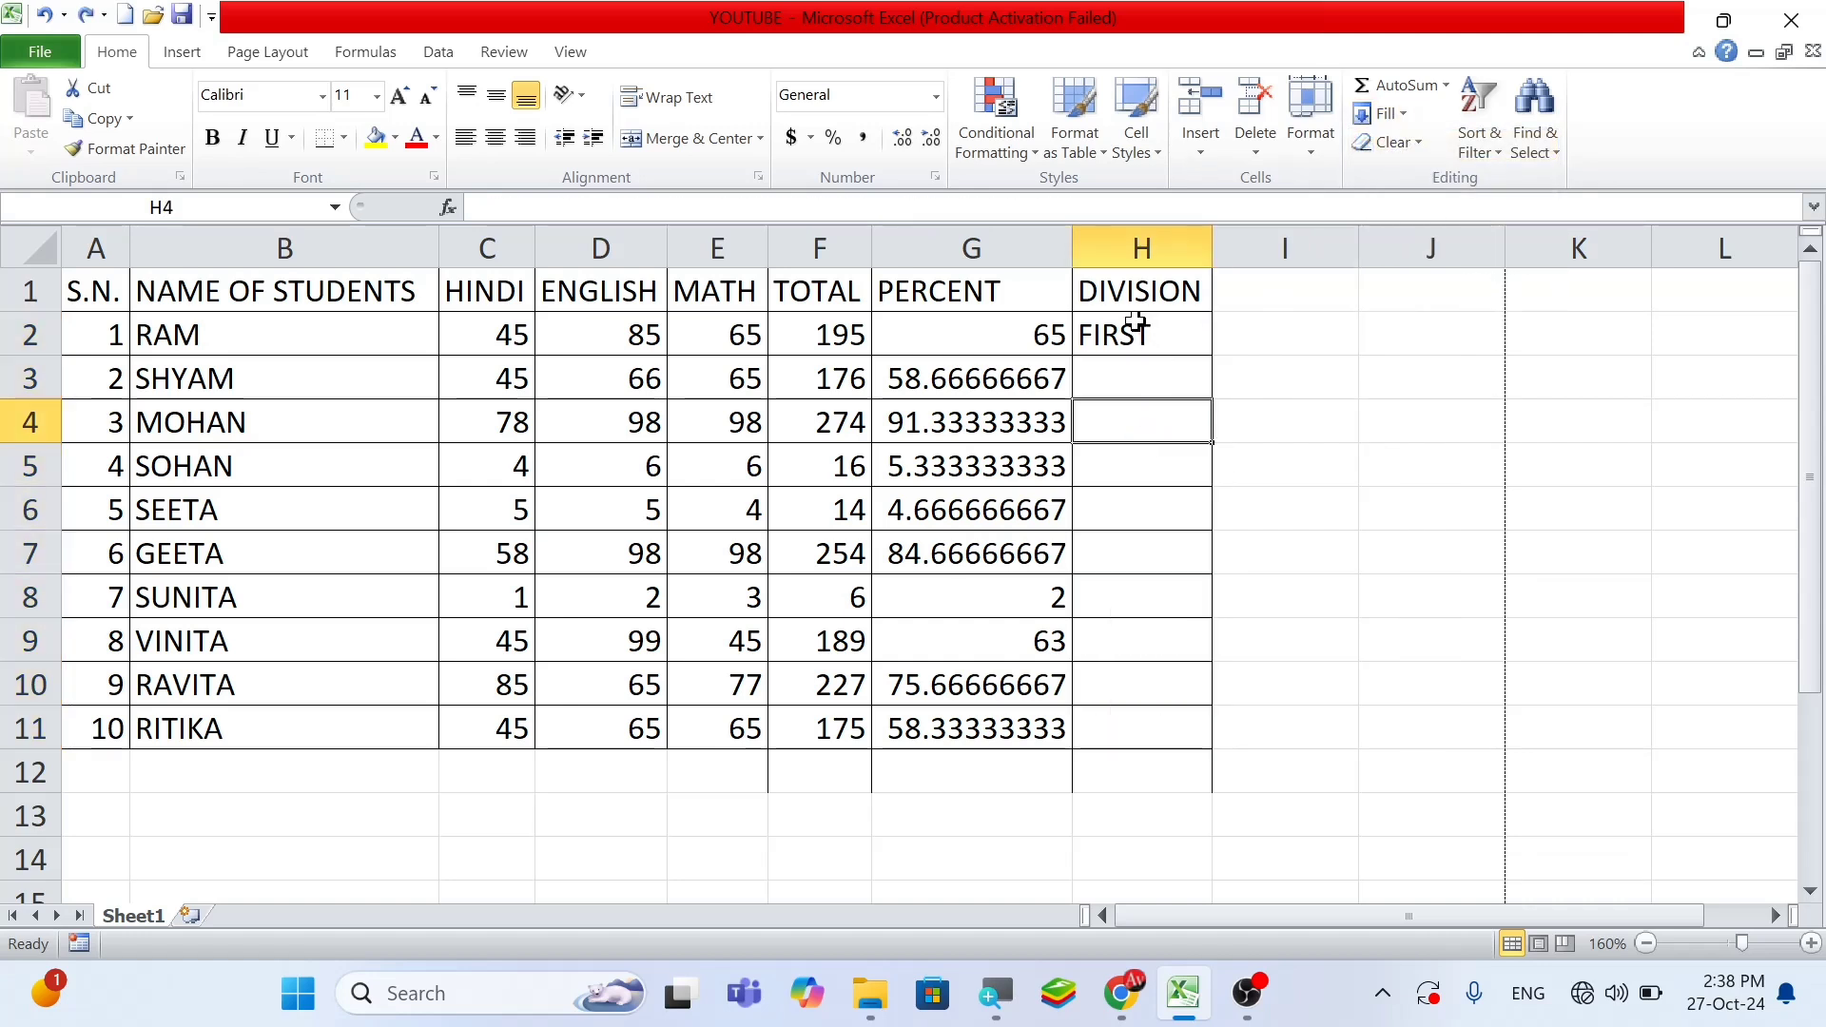
{"action": "left_click_drag", "start_coordinate": [1136, 323], "coordinate": [1169, 737]}
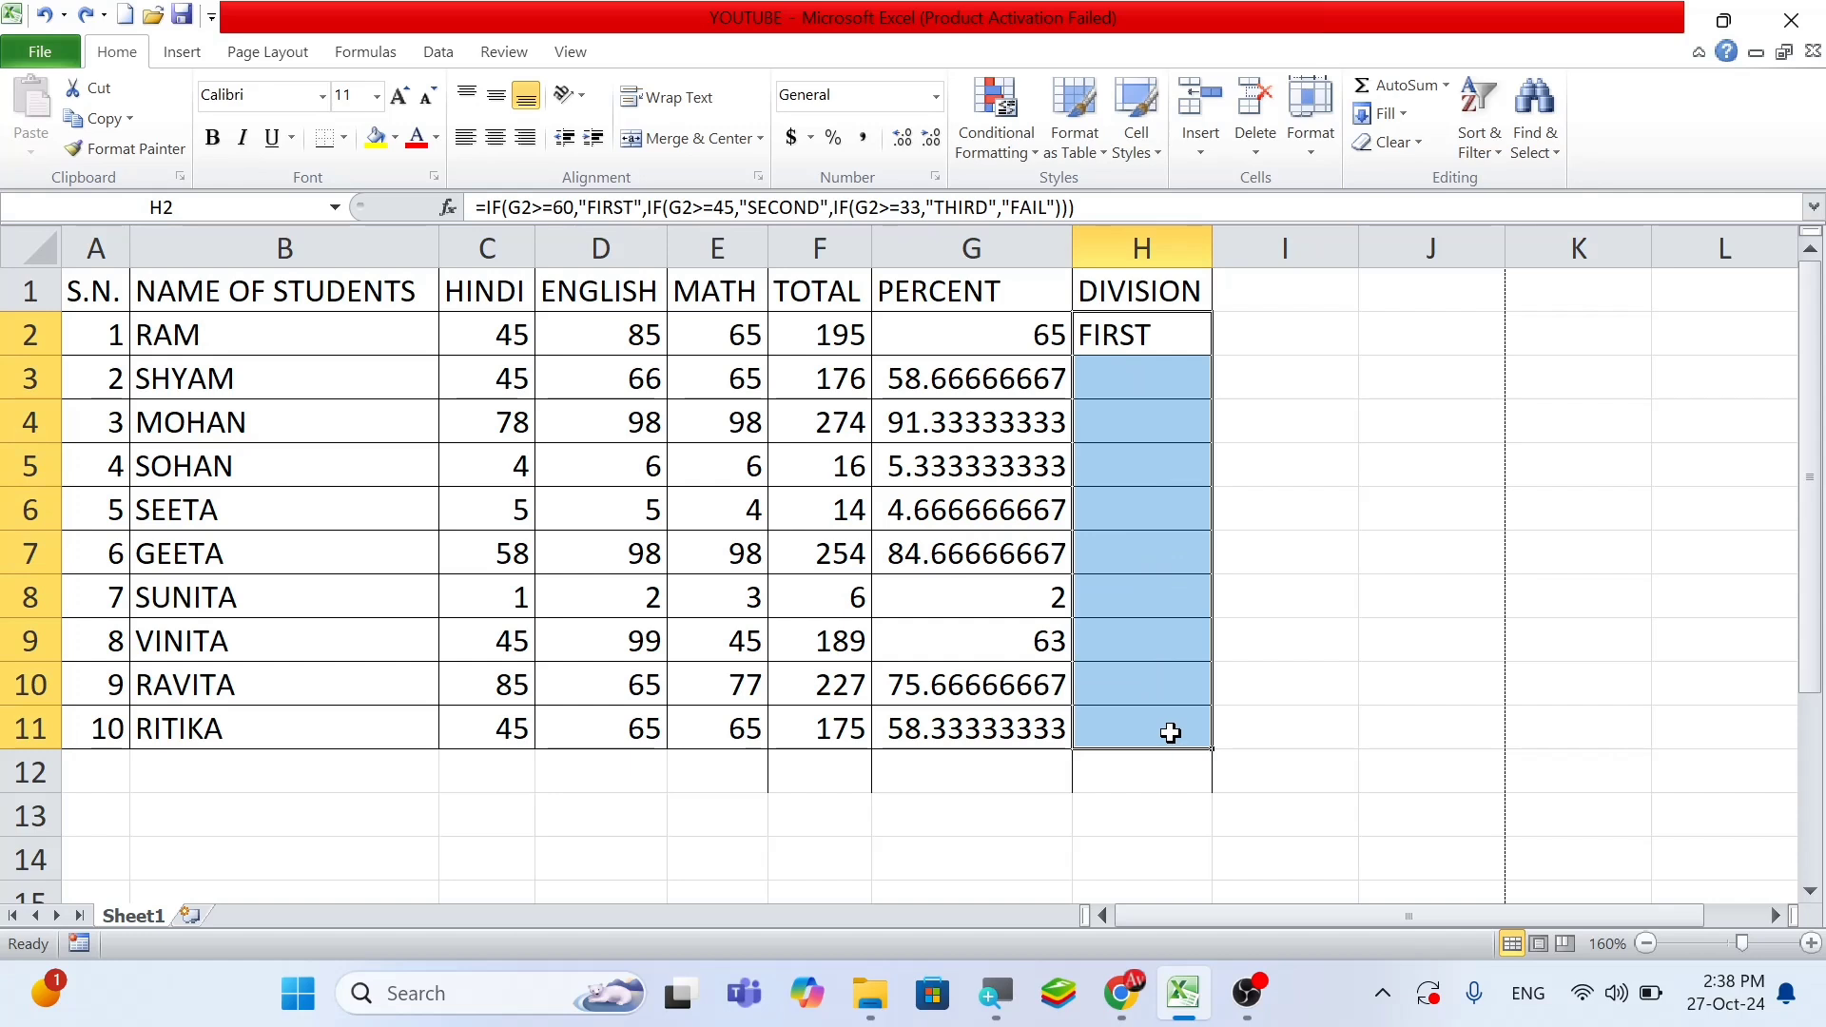
{"action": "key", "text": "ctrl+d"}
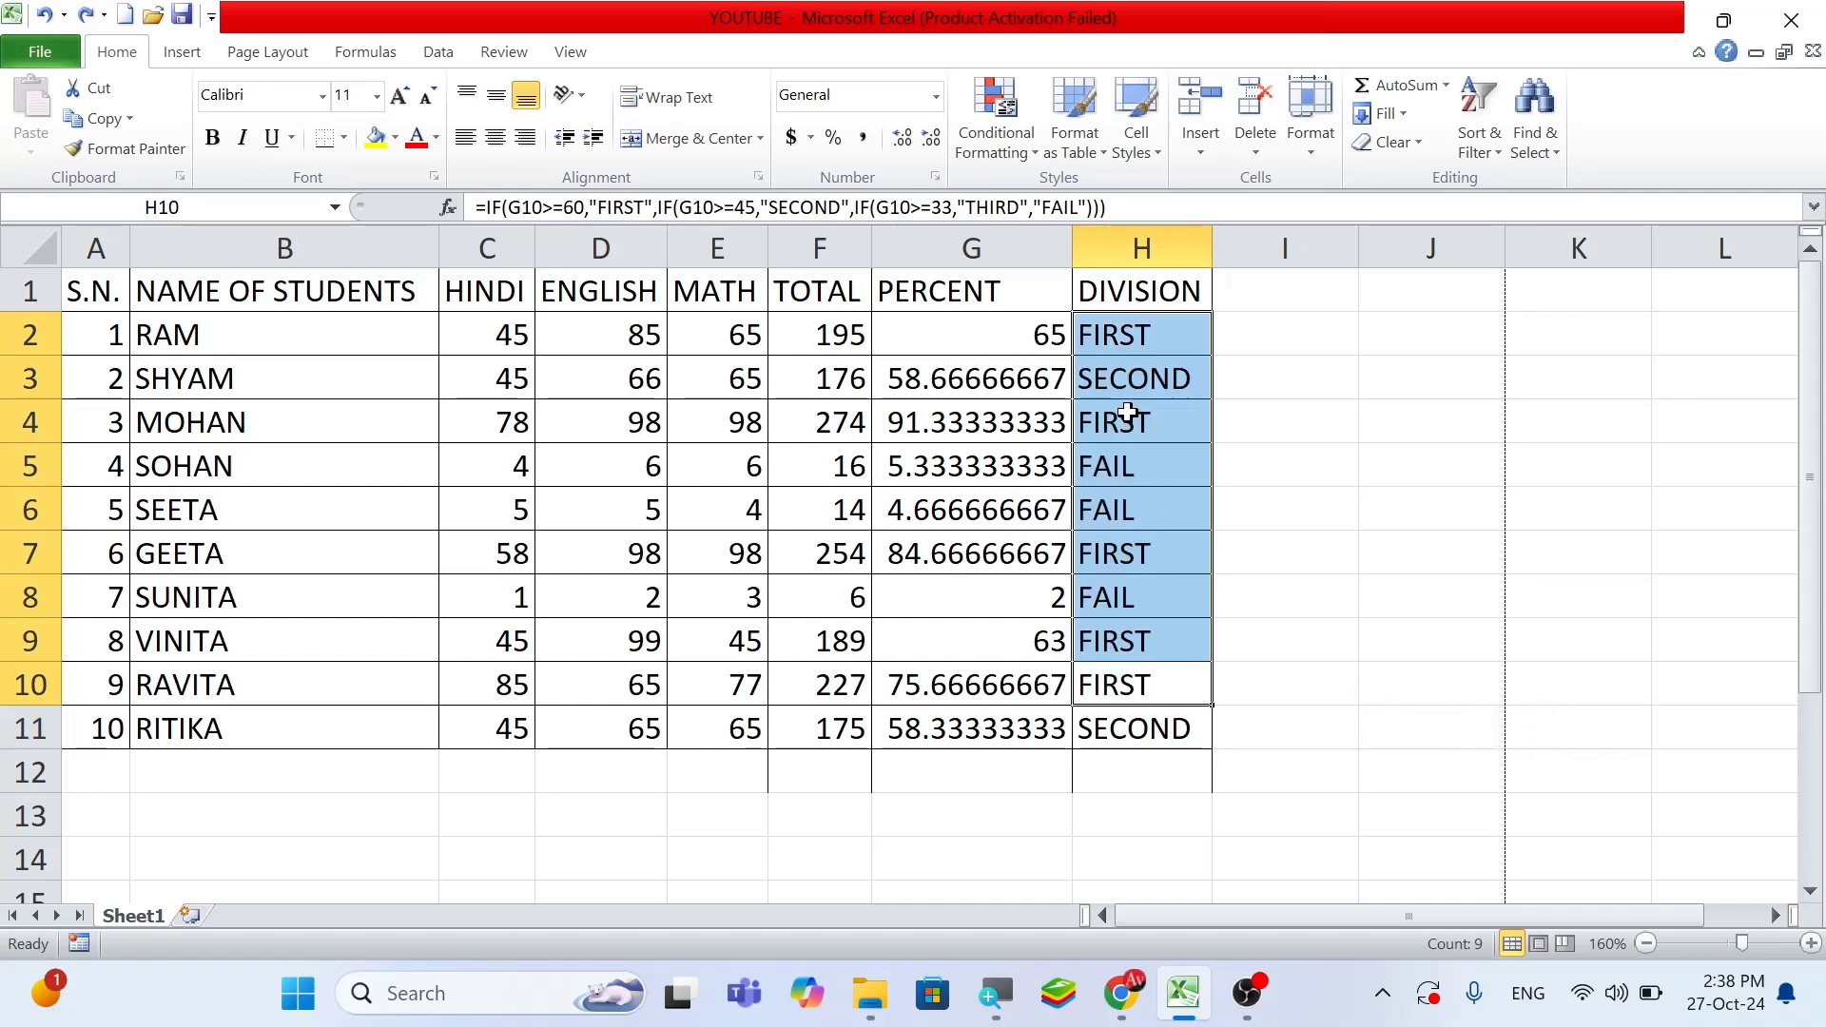
{"action": "left_click", "coordinate": [1128, 410]}
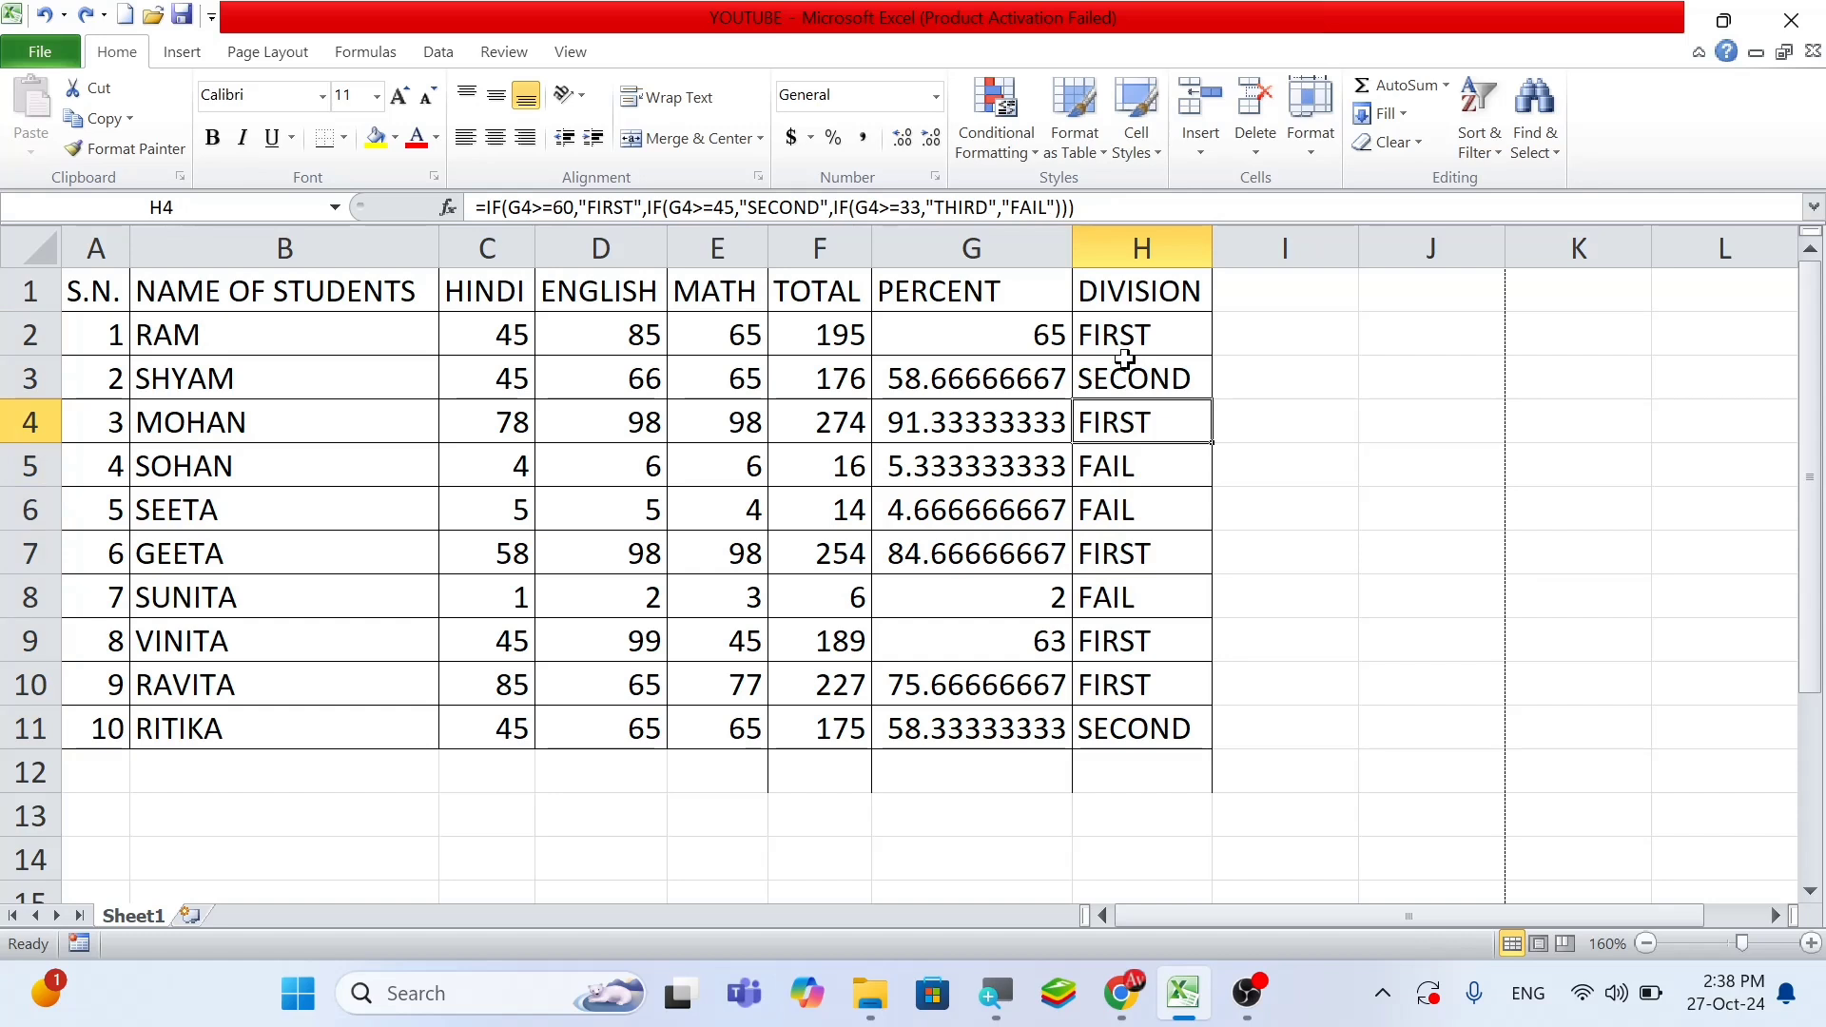
Delete the DIVISION results in H2:H10, keeping only the formula in H11
{"action": "left_click_drag", "start_coordinate": [1128, 701], "coordinate": [1118, 337]}
{"action": "key", "text": "Delete"}
{"action": "left_click", "coordinate": [1145, 728]}
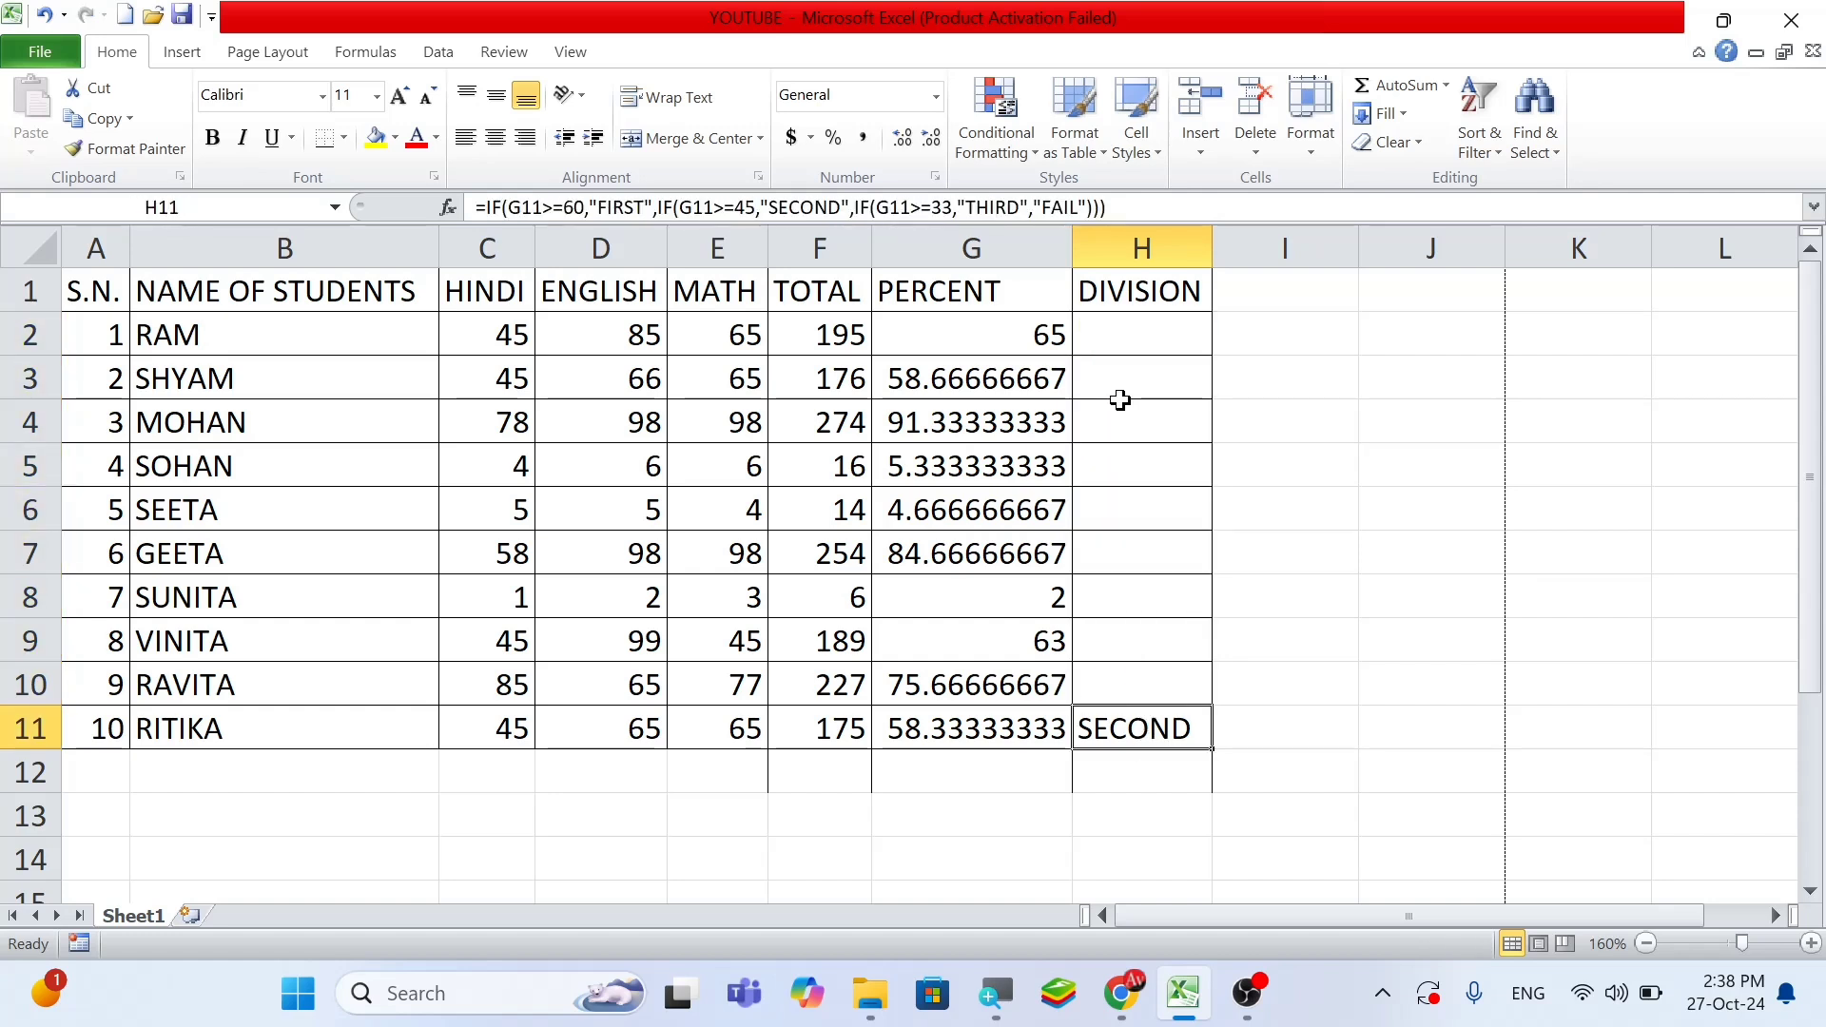
Fill the DIVISION formula from H11 upward through H2 with the Fill Up command
{"action": "left_click_drag", "start_coordinate": [1114, 738], "coordinate": [1121, 335]}
{"action": "left_click", "coordinate": [1400, 116]}
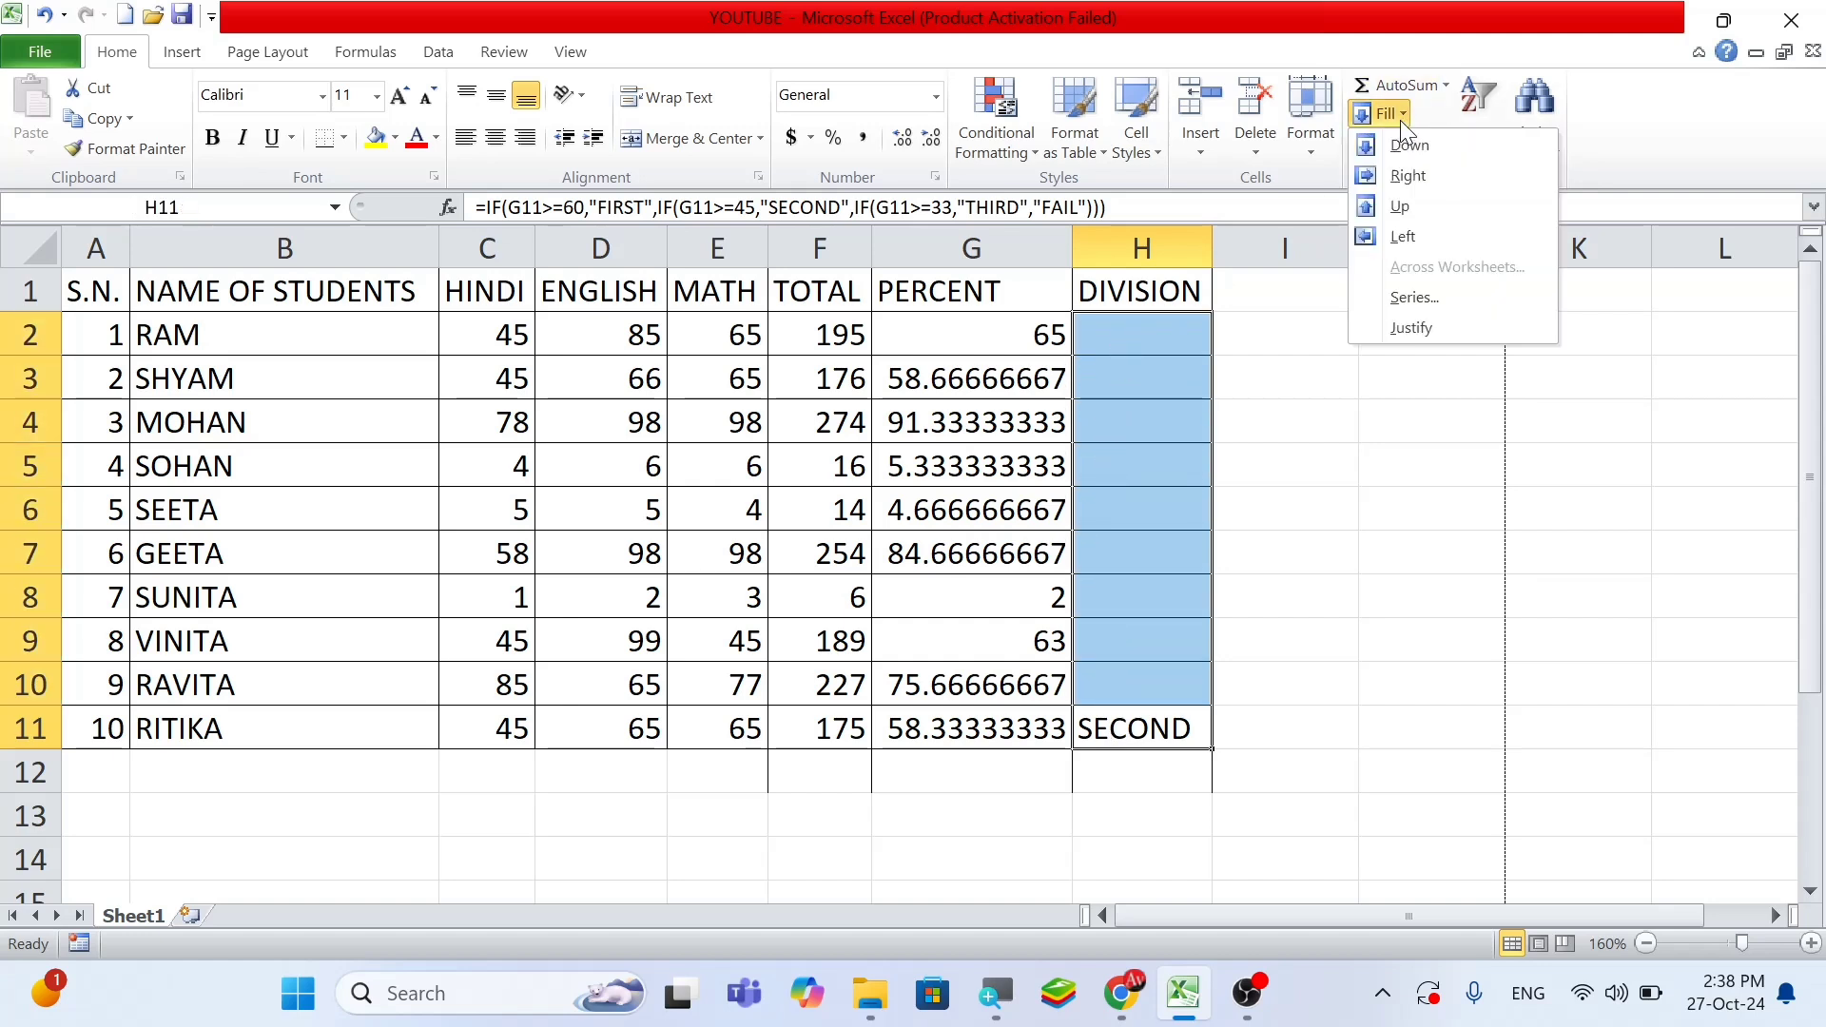
{"action": "left_click", "coordinate": [1394, 200]}
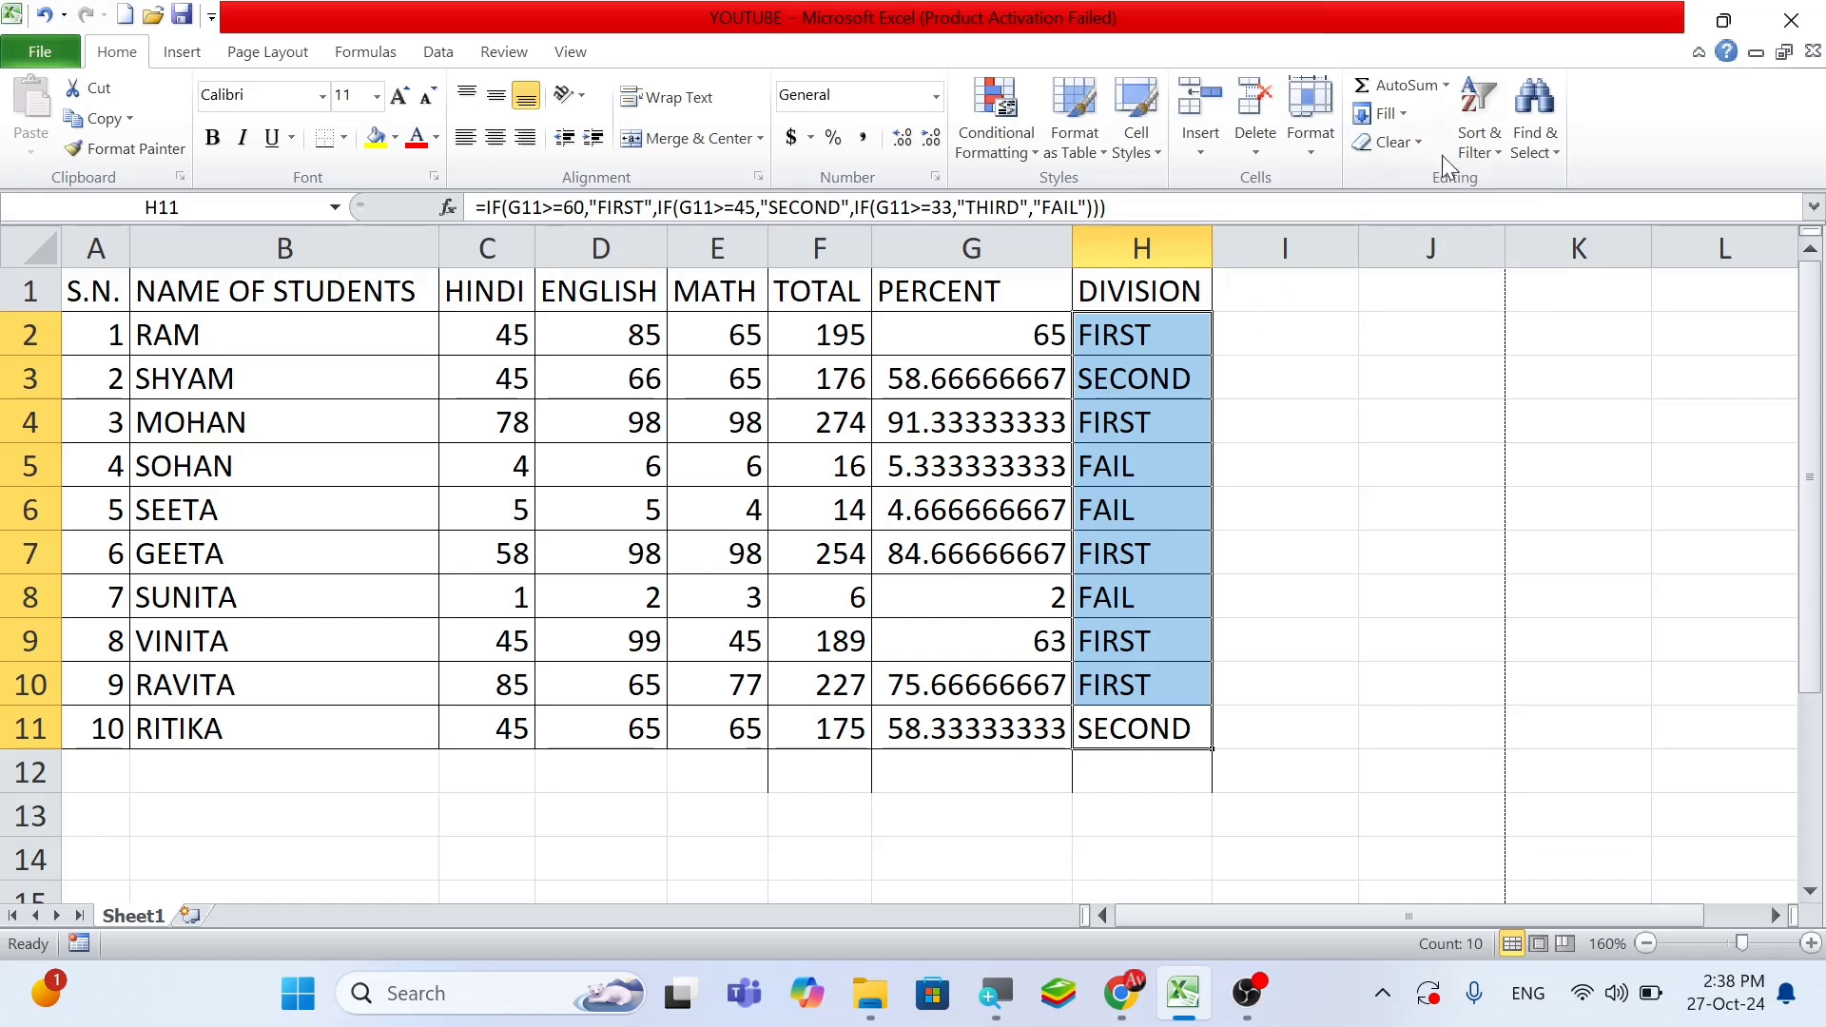
{"action": "left_click", "coordinate": [1398, 115]}
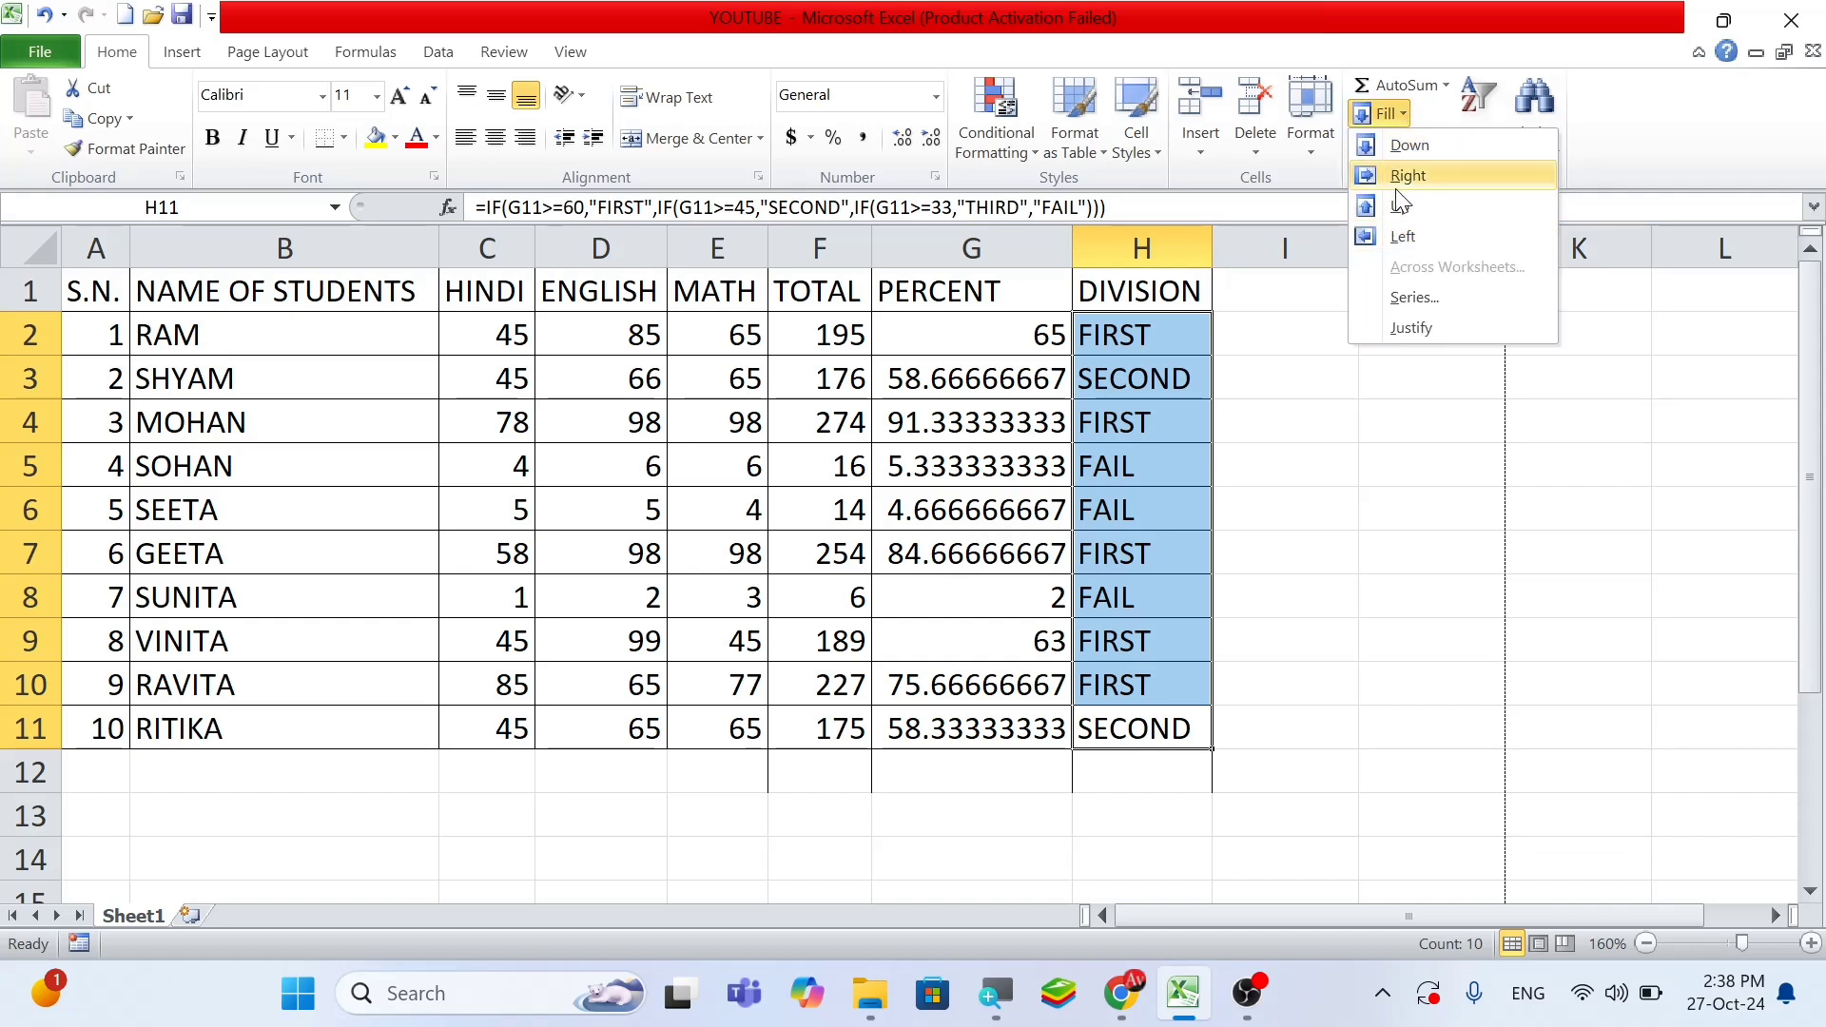
{"action": "left_click", "coordinate": [1172, 545]}
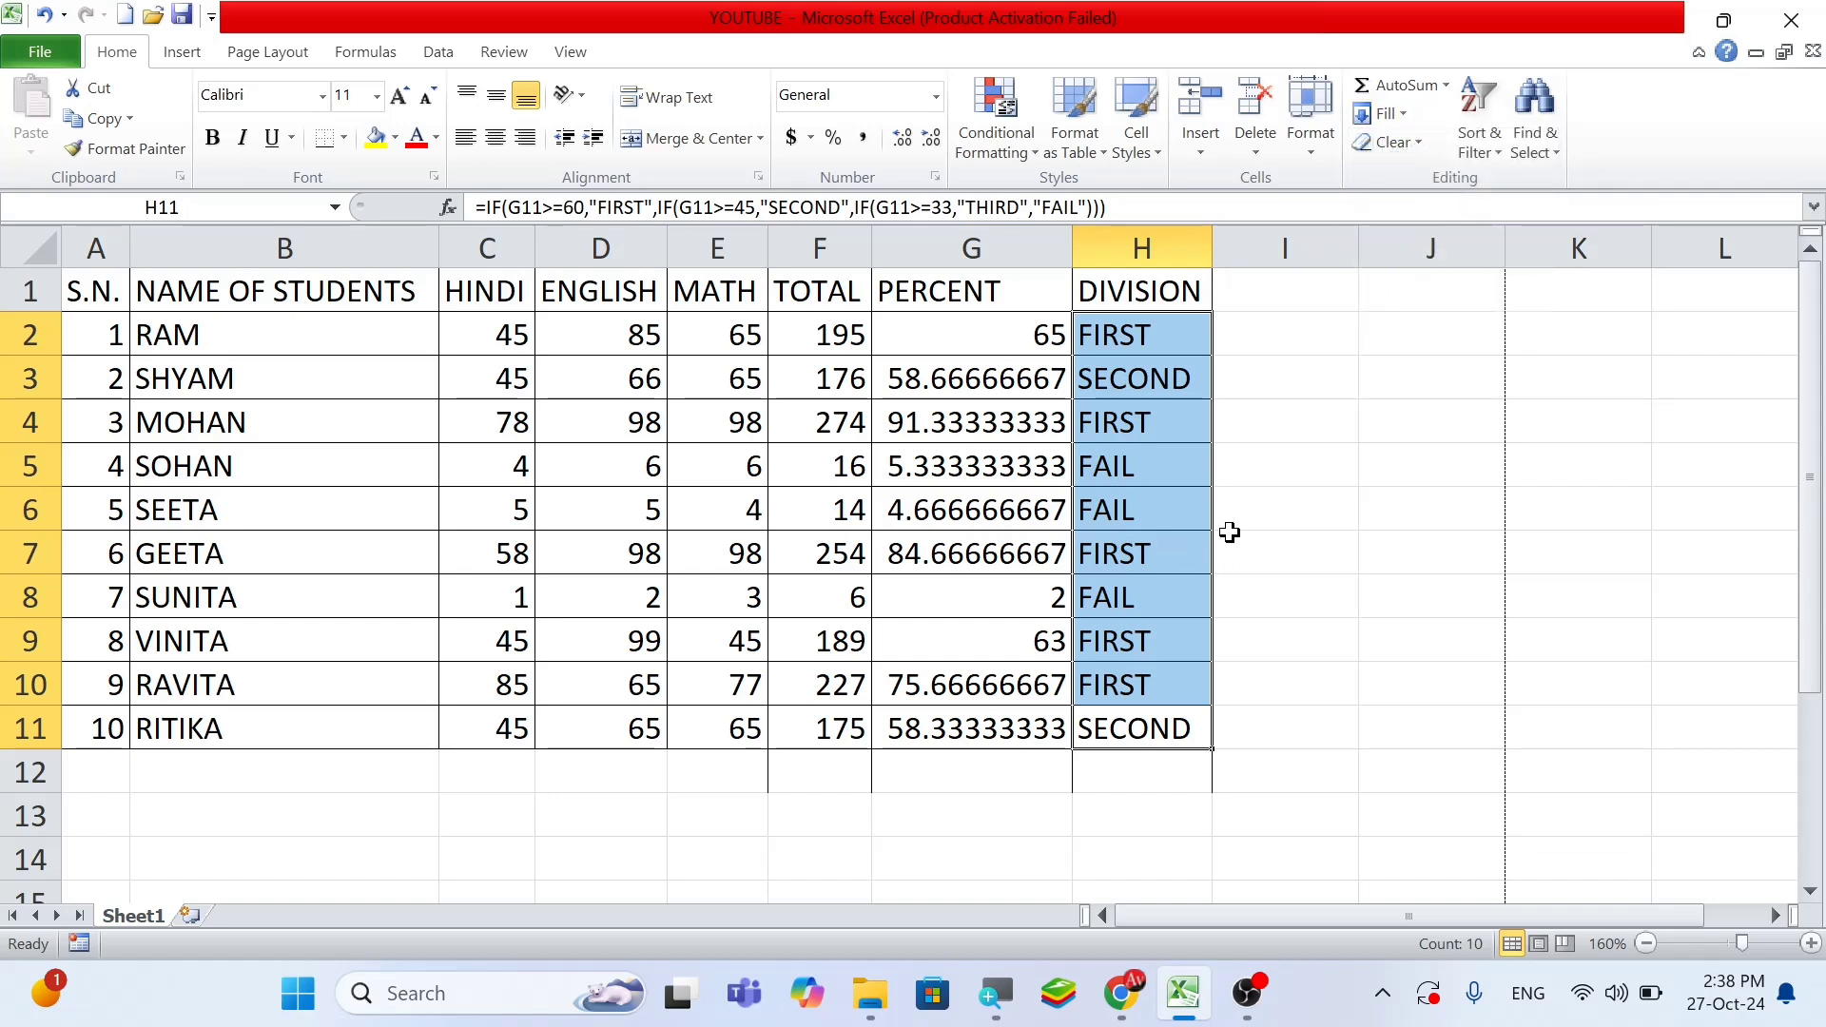
Clear all contents and formatting from the marks and results in C2:H11, then undo the clearing
{"action": "left_click", "coordinate": [1390, 143]}
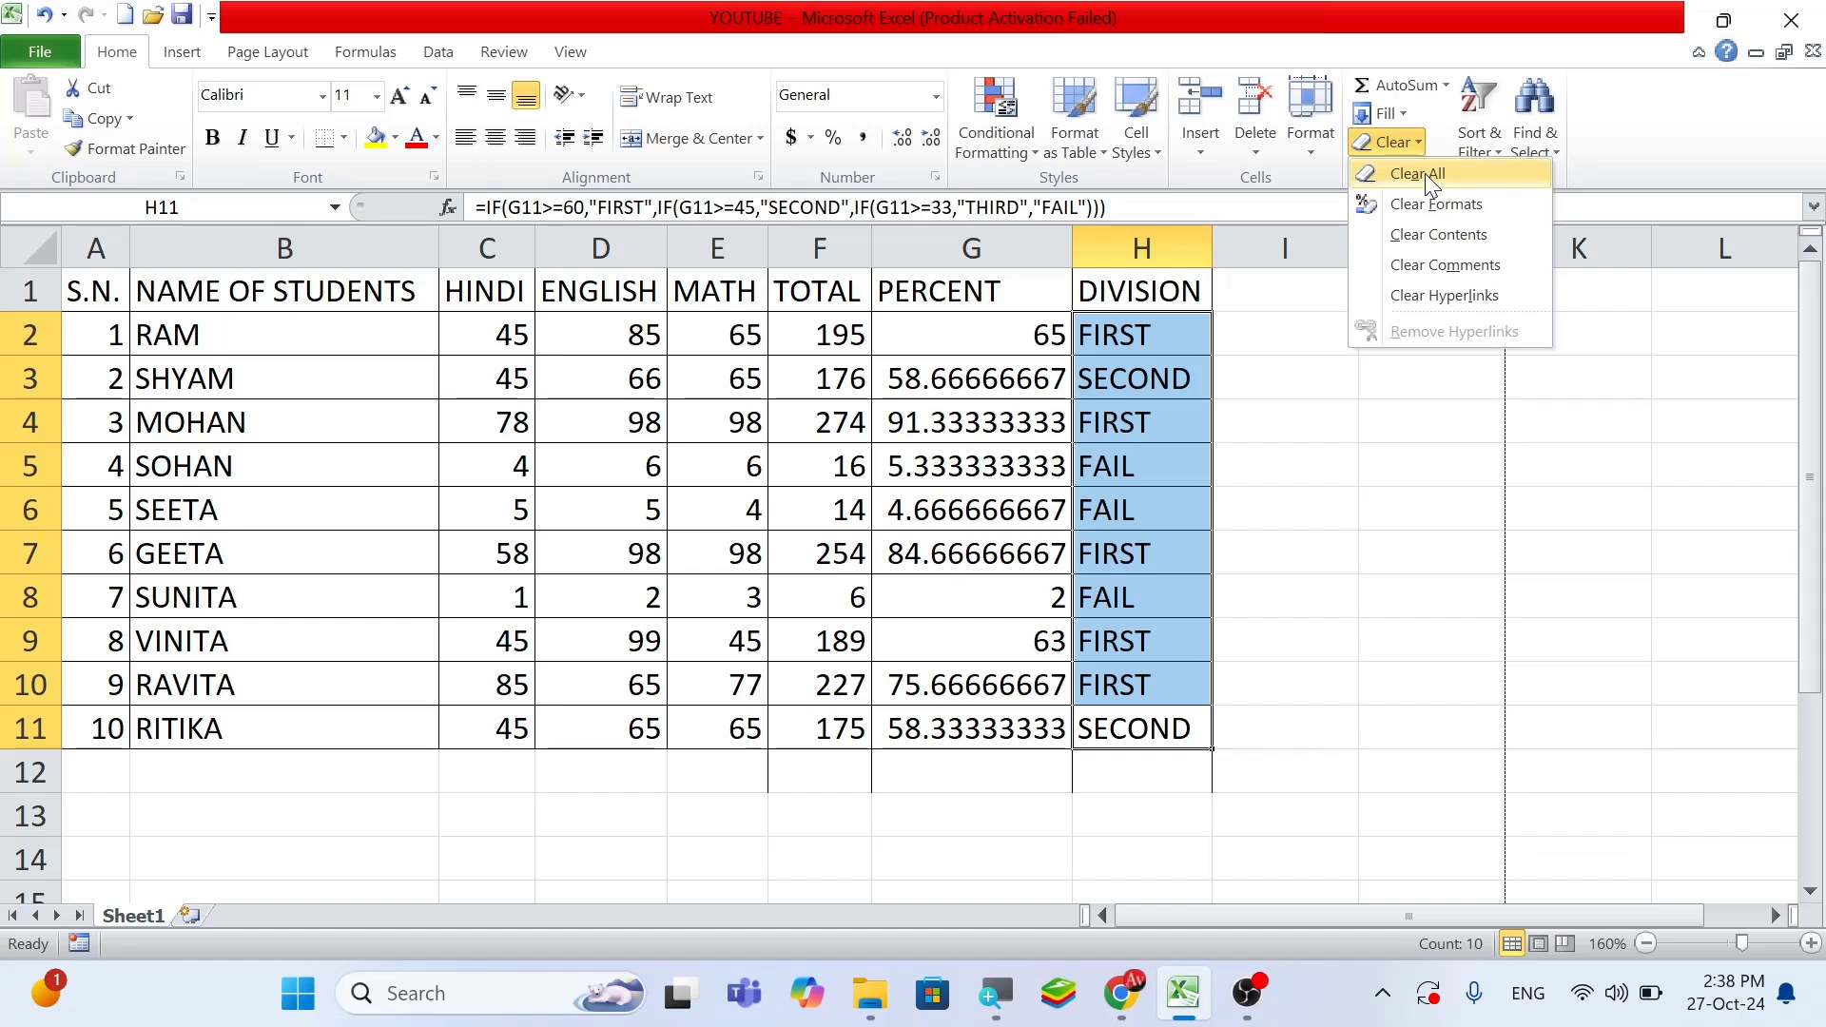
{"action": "left_click", "coordinate": [488, 342]}
{"action": "left_click_drag", "start_coordinate": [488, 342], "coordinate": [1145, 747]}
{"action": "left_click", "coordinate": [1401, 152]}
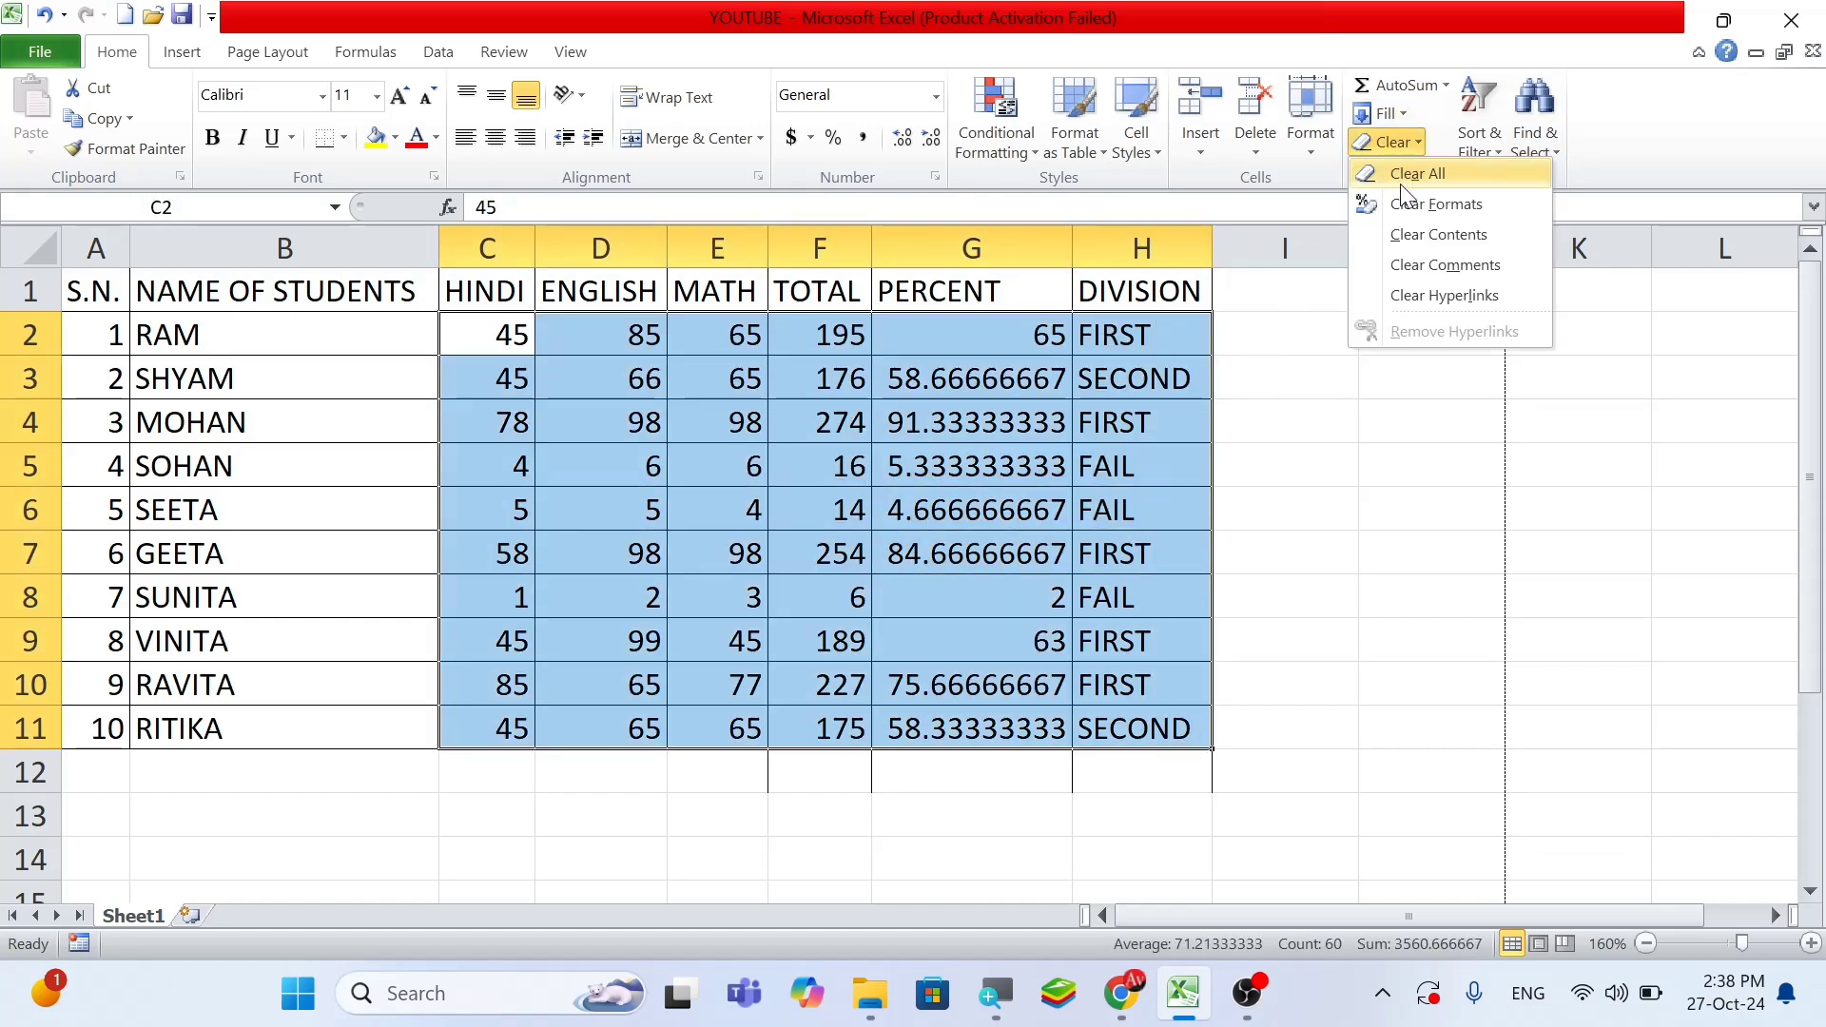
{"action": "left_click", "coordinate": [1407, 186]}
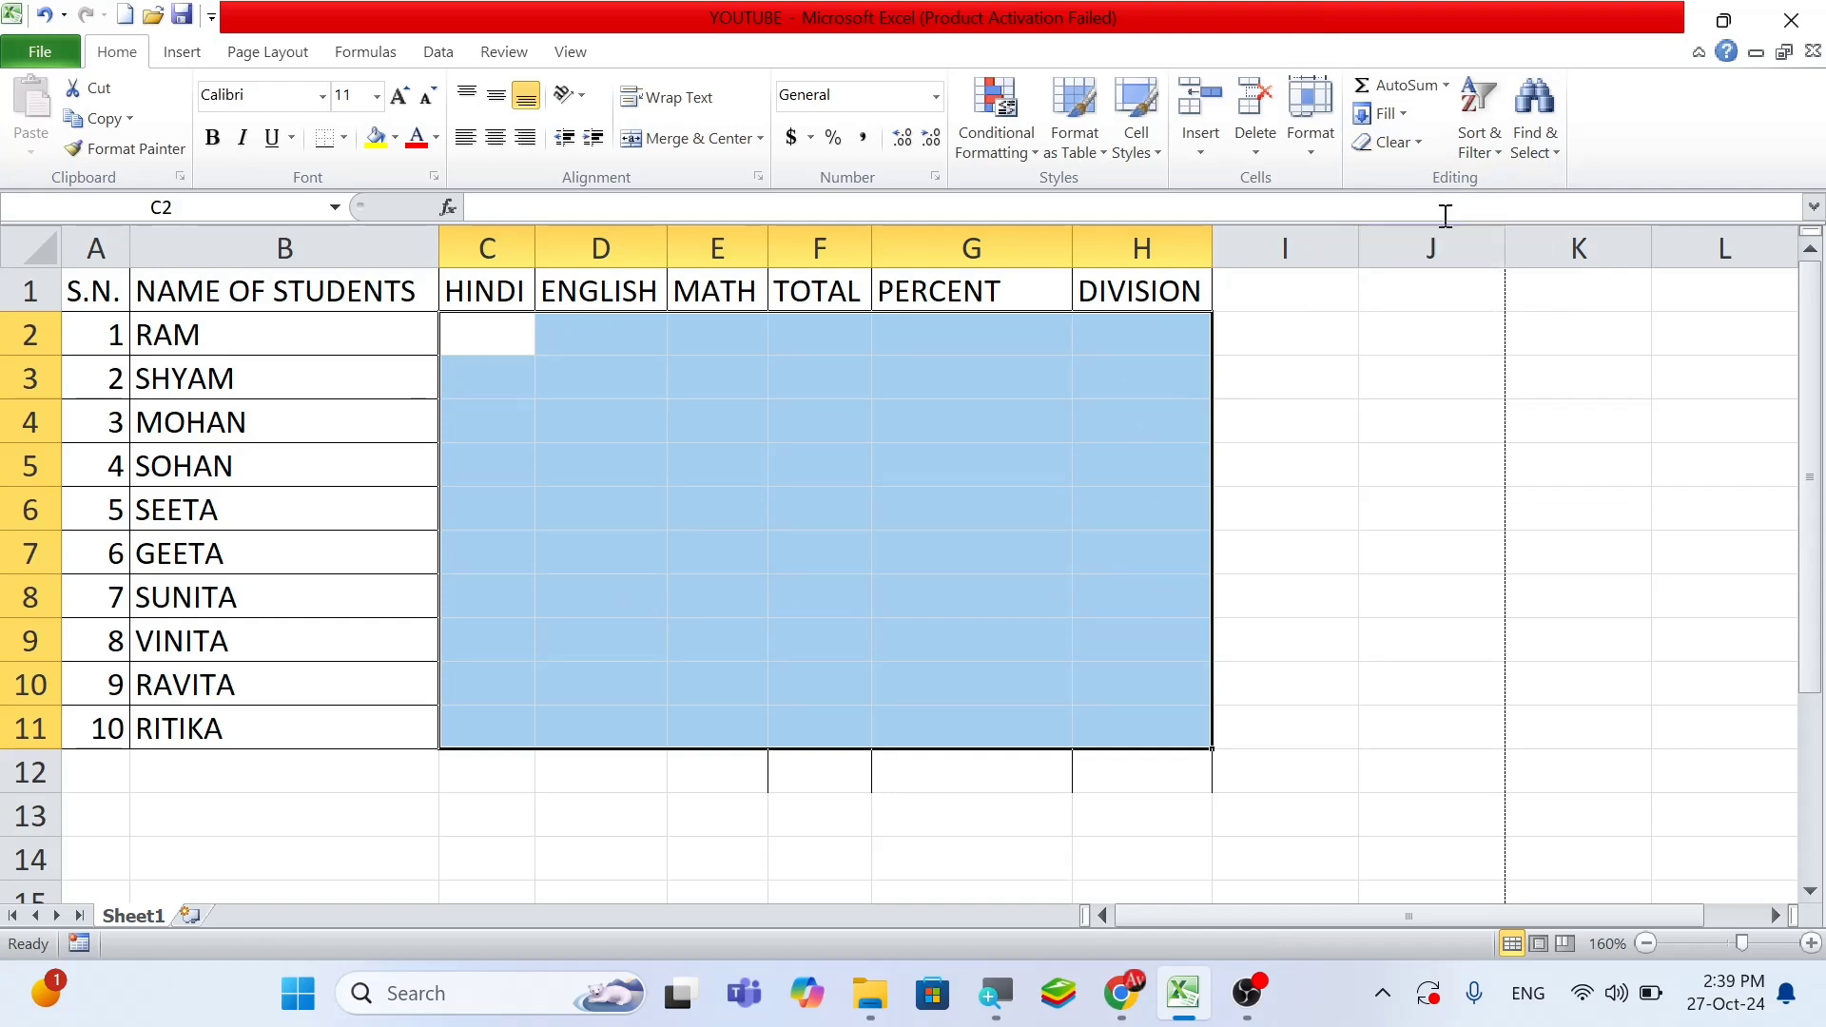
{"action": "left_click", "coordinate": [1409, 154]}
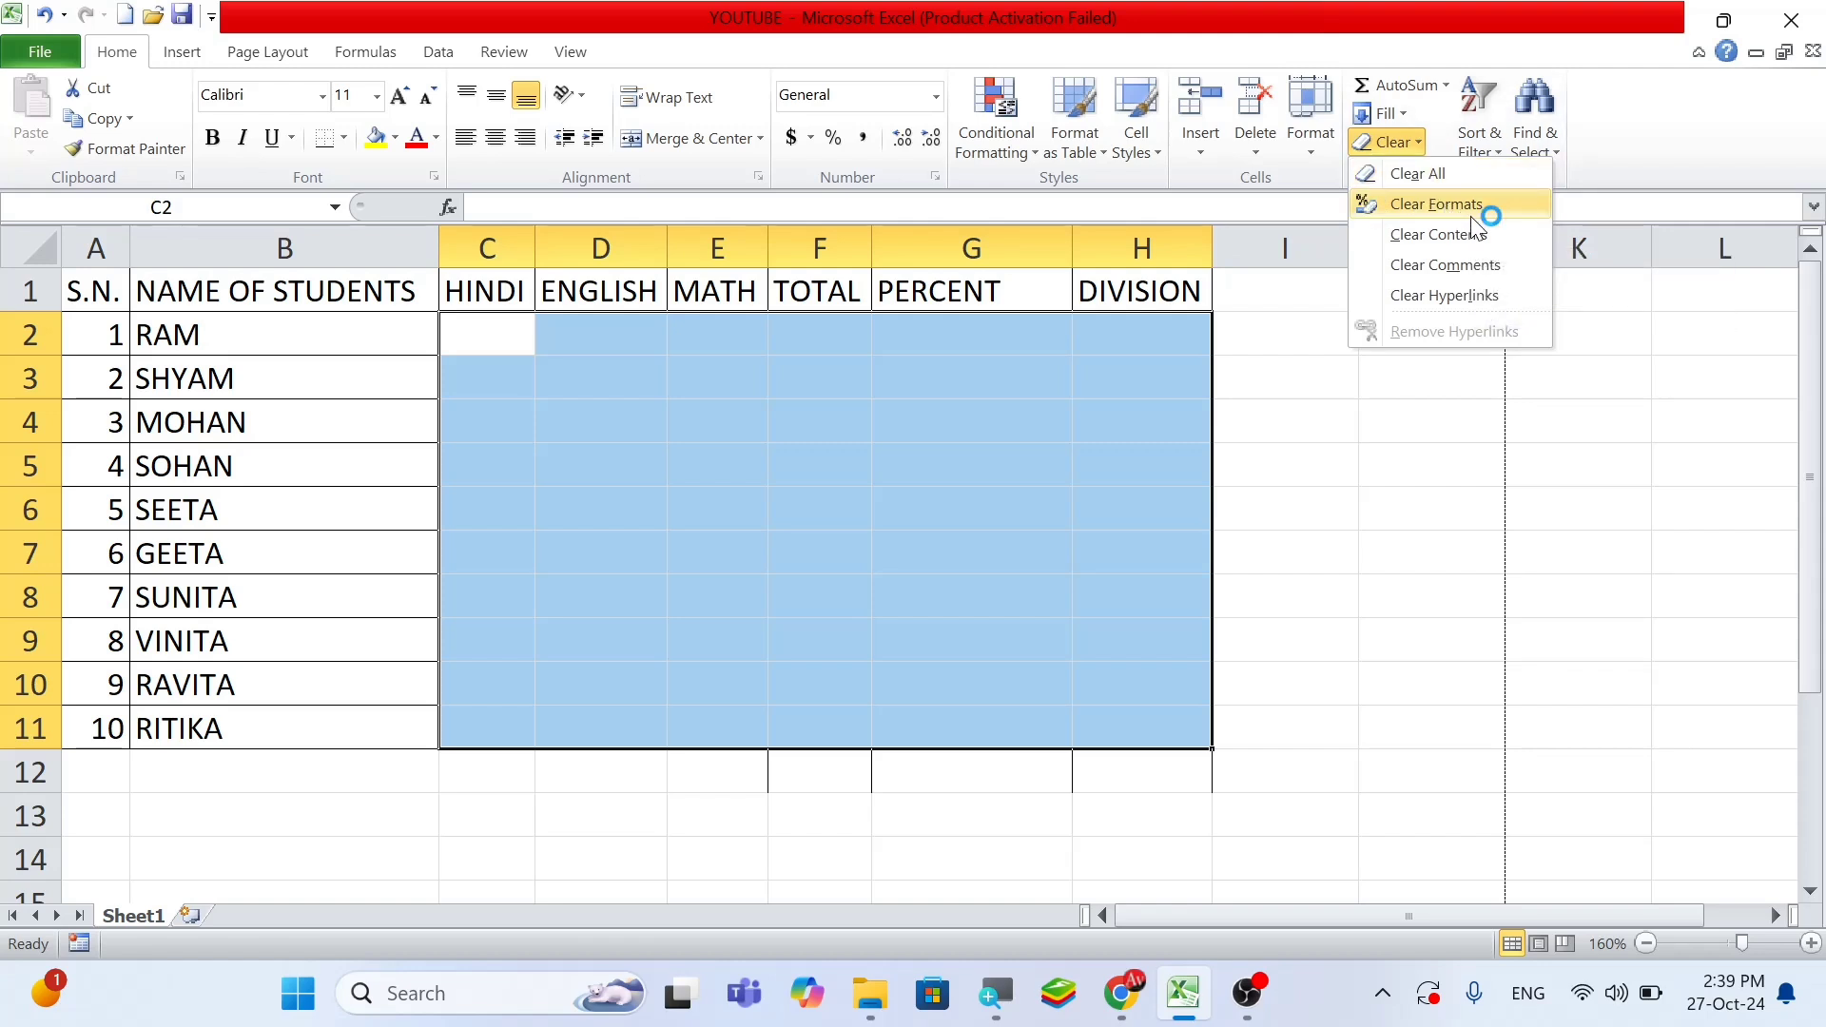
{"action": "left_click", "coordinate": [1080, 450]}
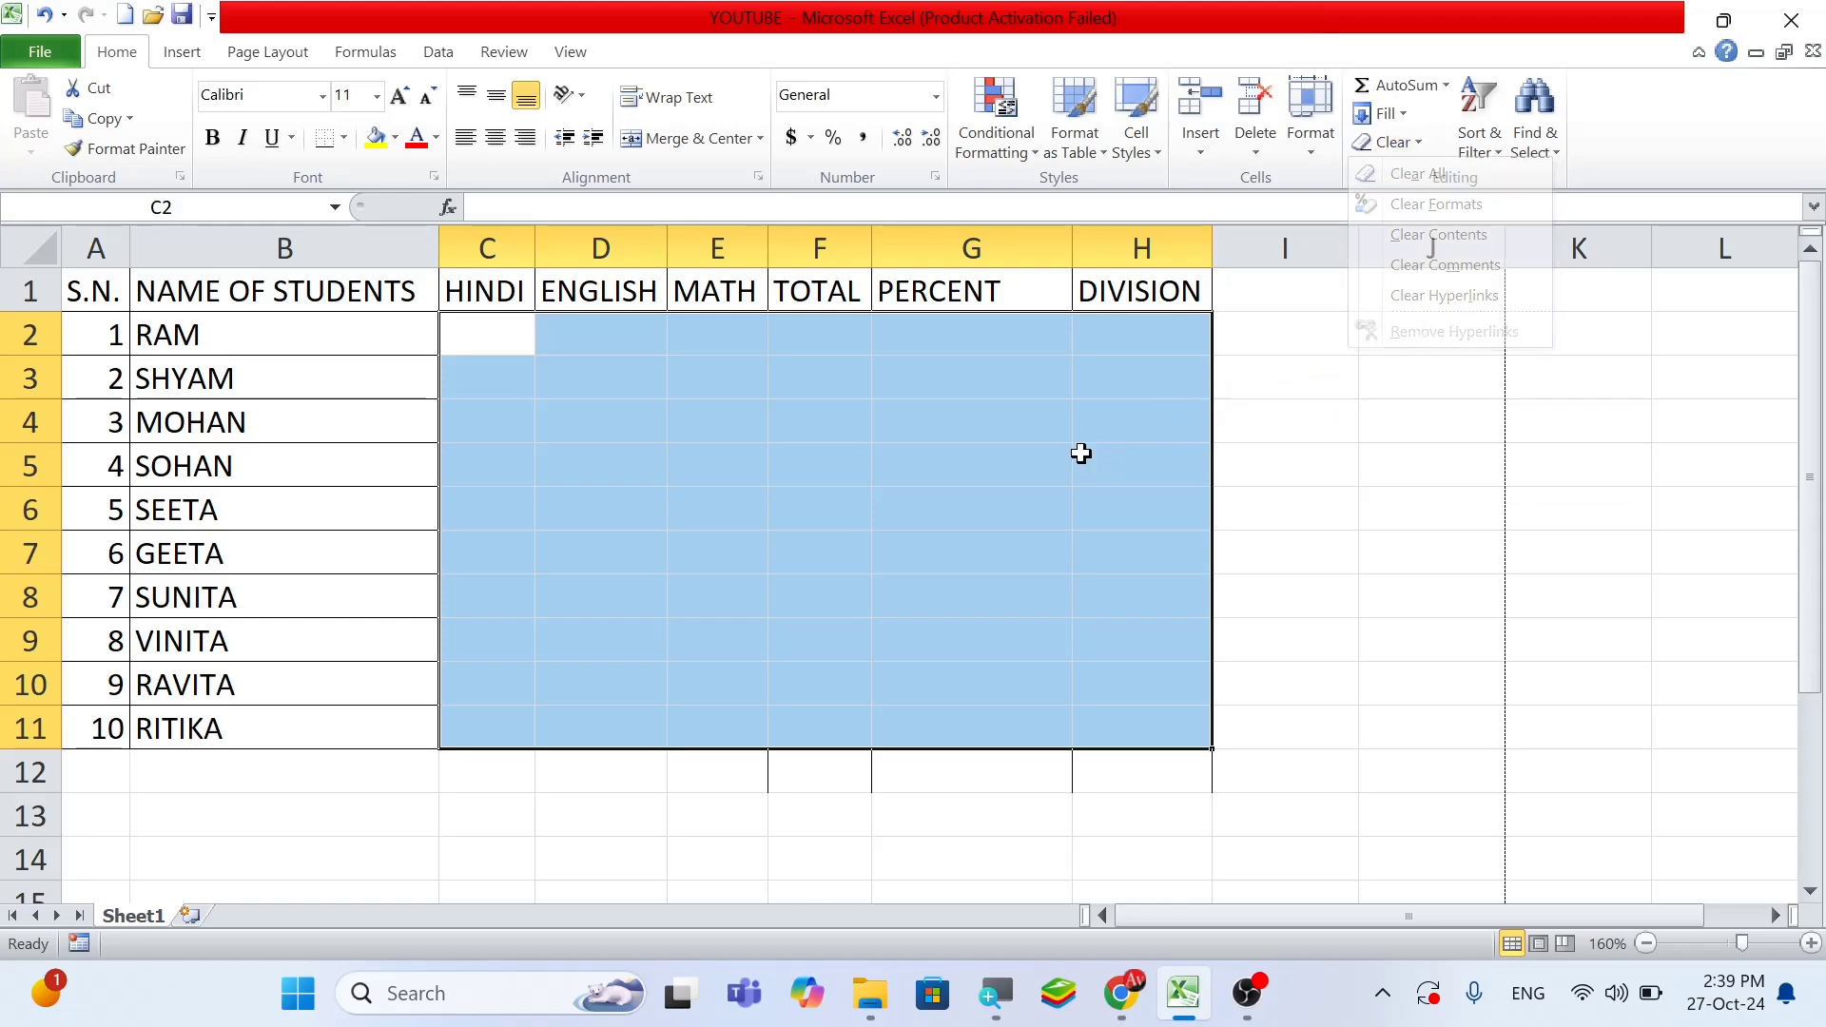
{"action": "key", "text": "ctrl+z"}
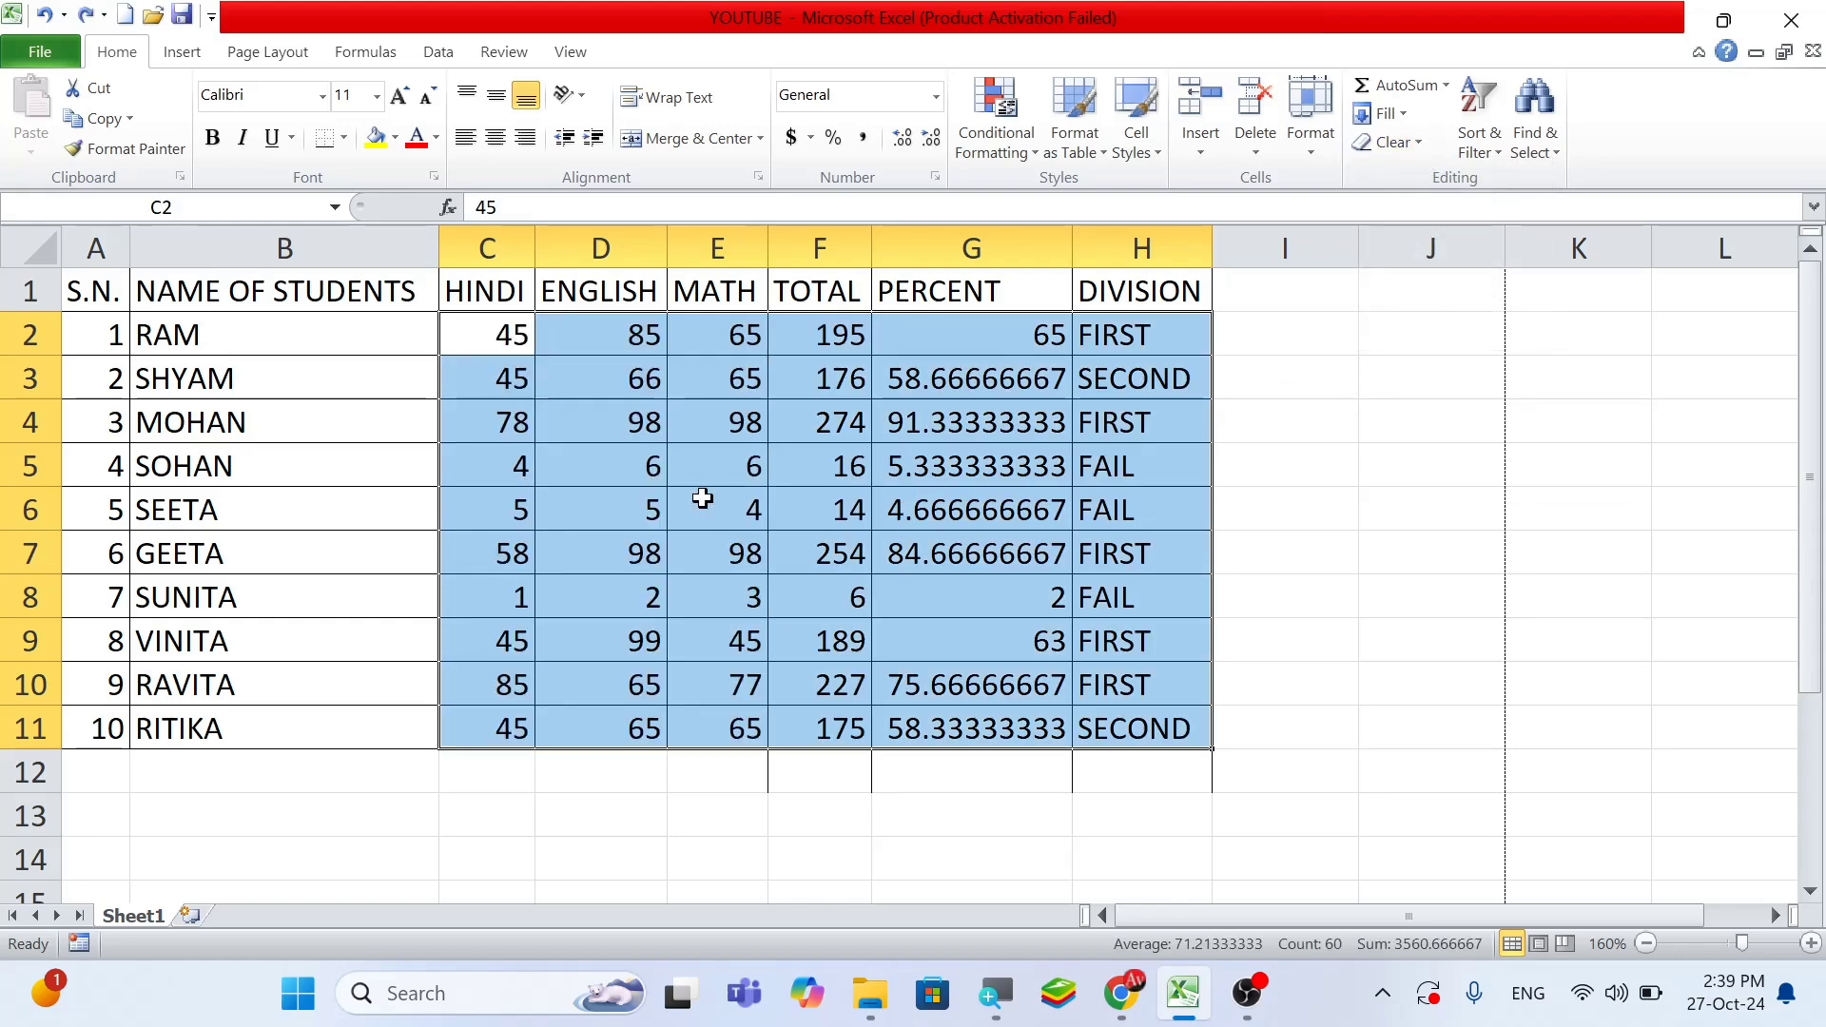
Format the student names in B2:B11 with red font colour, bold, italic and underline
{"action": "left_click", "coordinate": [608, 508]}
{"action": "left_click_drag", "start_coordinate": [211, 332], "coordinate": [294, 738]}
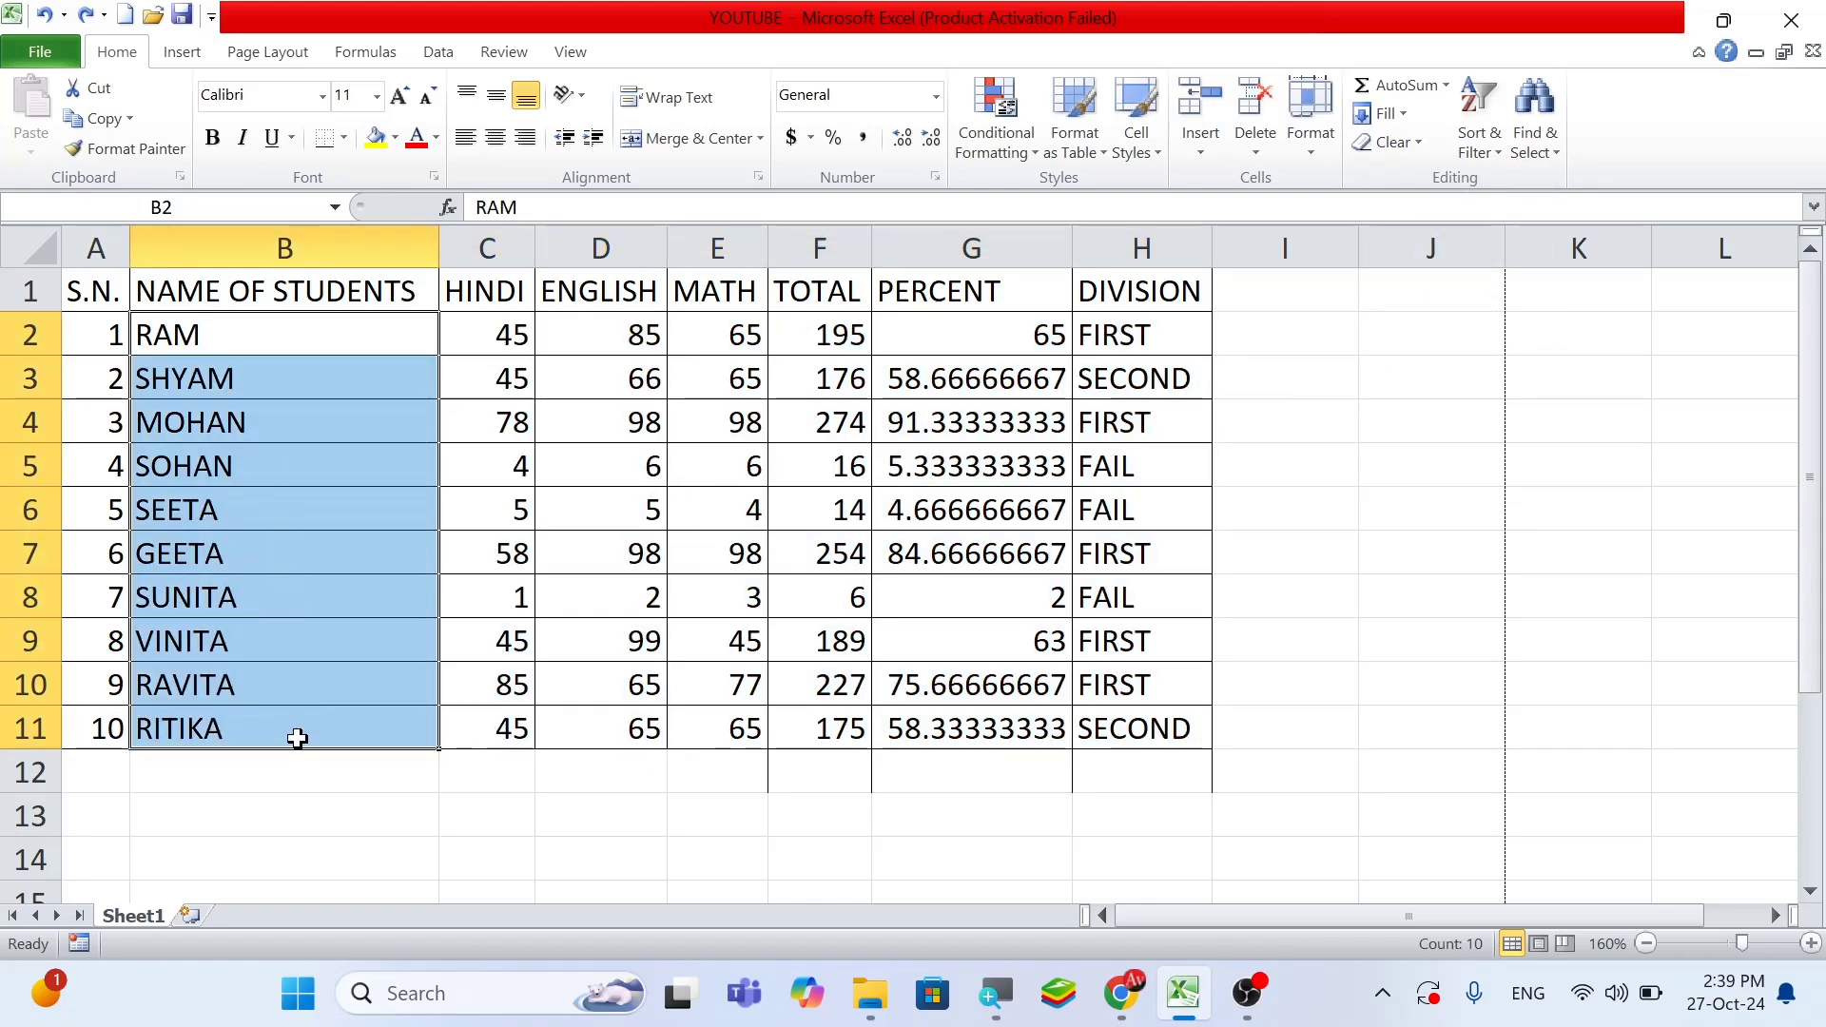
{"action": "left_click", "coordinate": [433, 138]}
{"action": "left_click", "coordinate": [438, 364]}
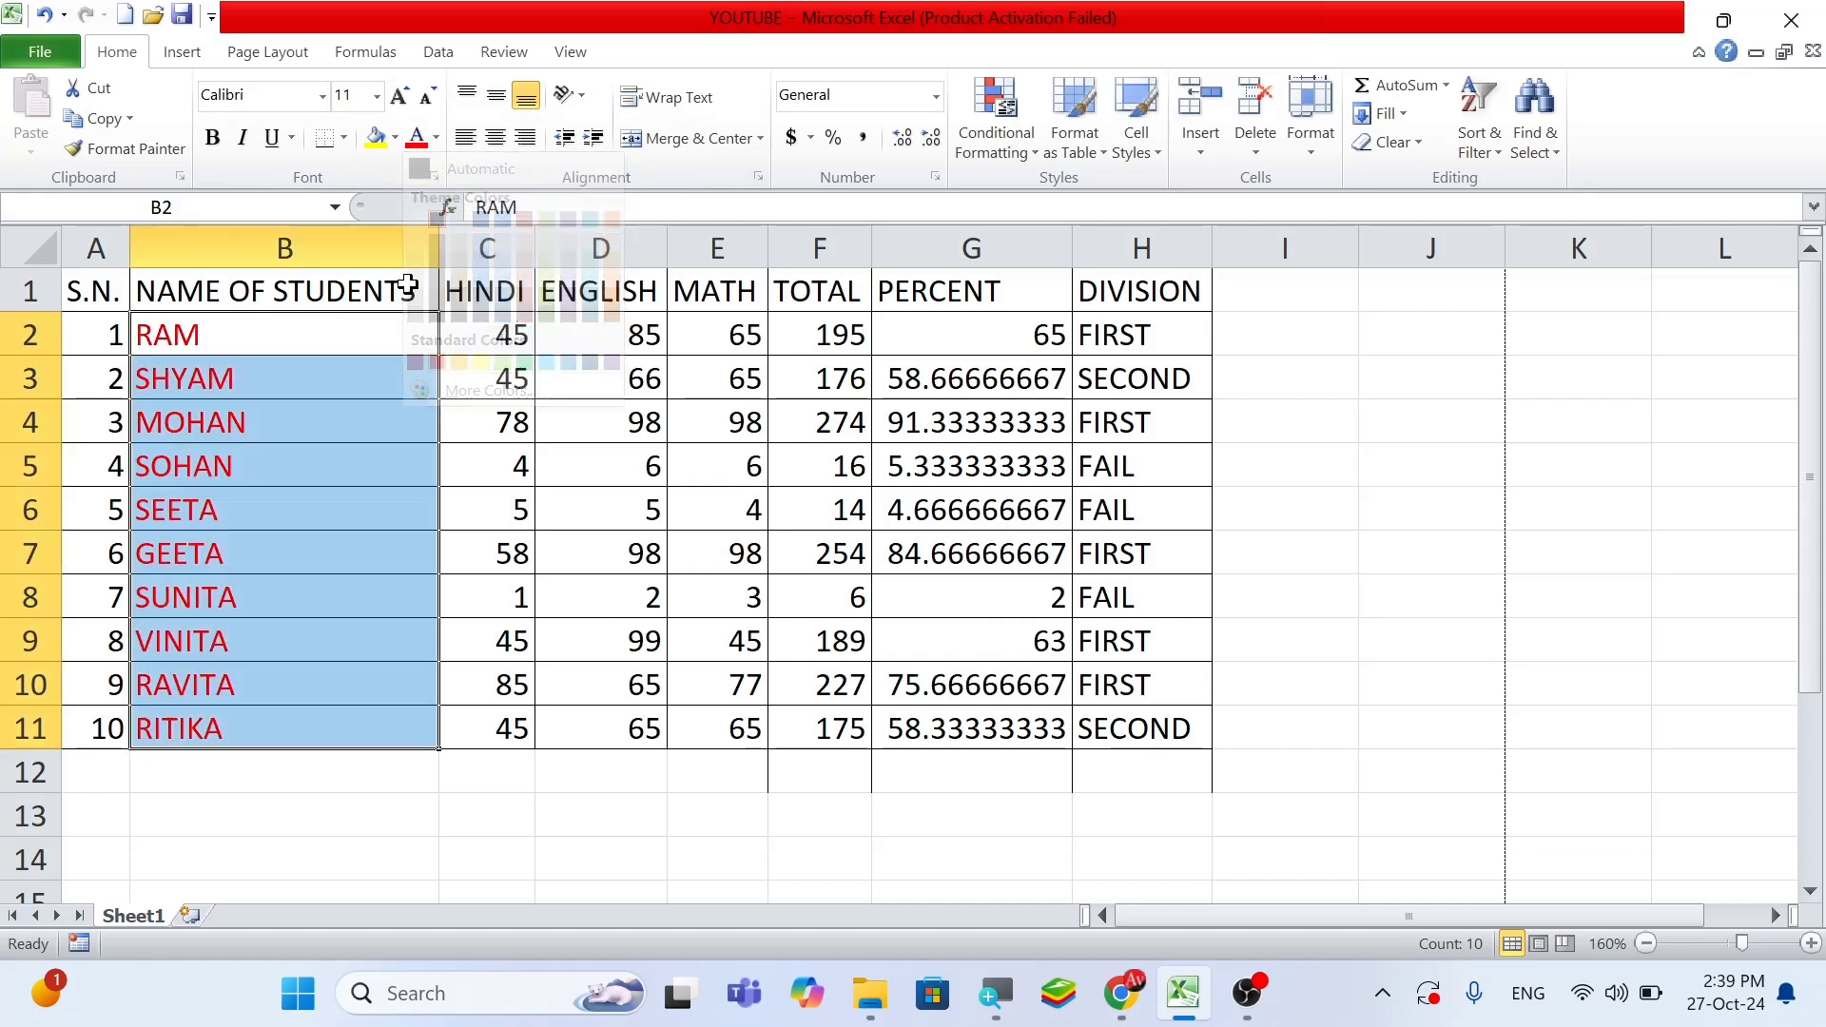
{"action": "left_click", "coordinate": [212, 138]}
{"action": "left_click", "coordinate": [272, 141]}
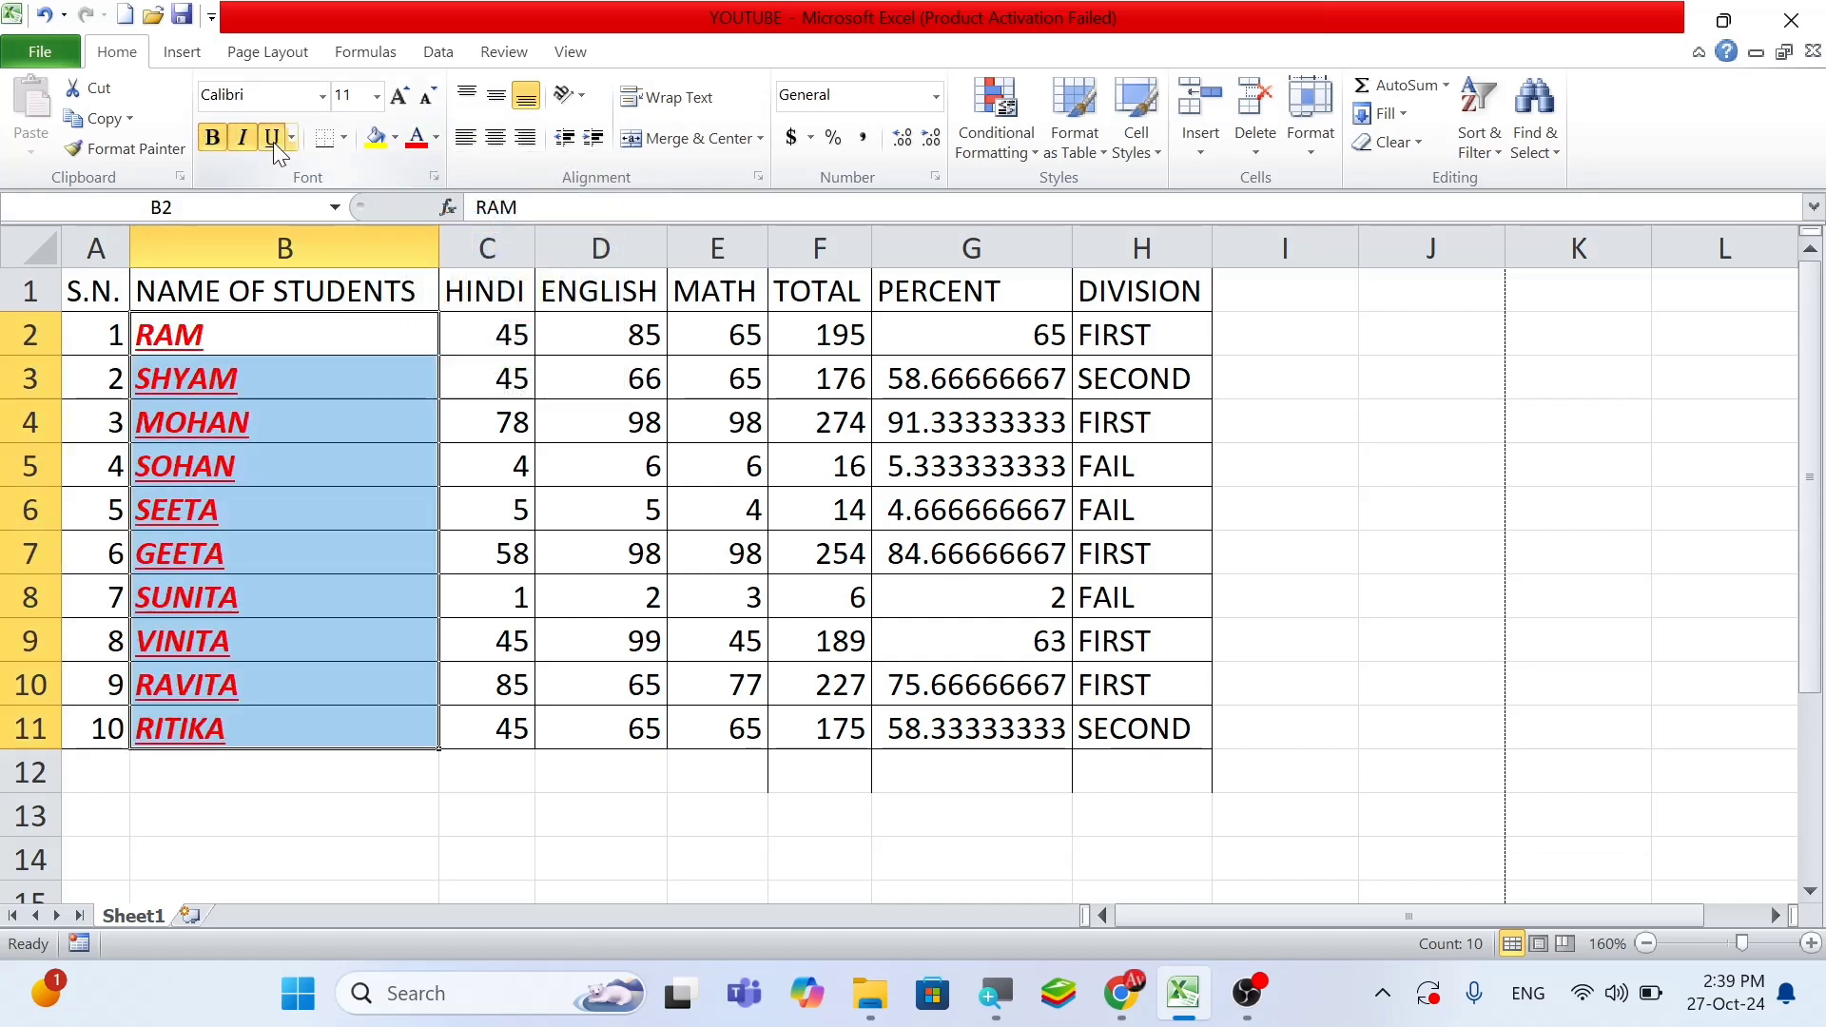
{"action": "left_click", "coordinate": [340, 546]}
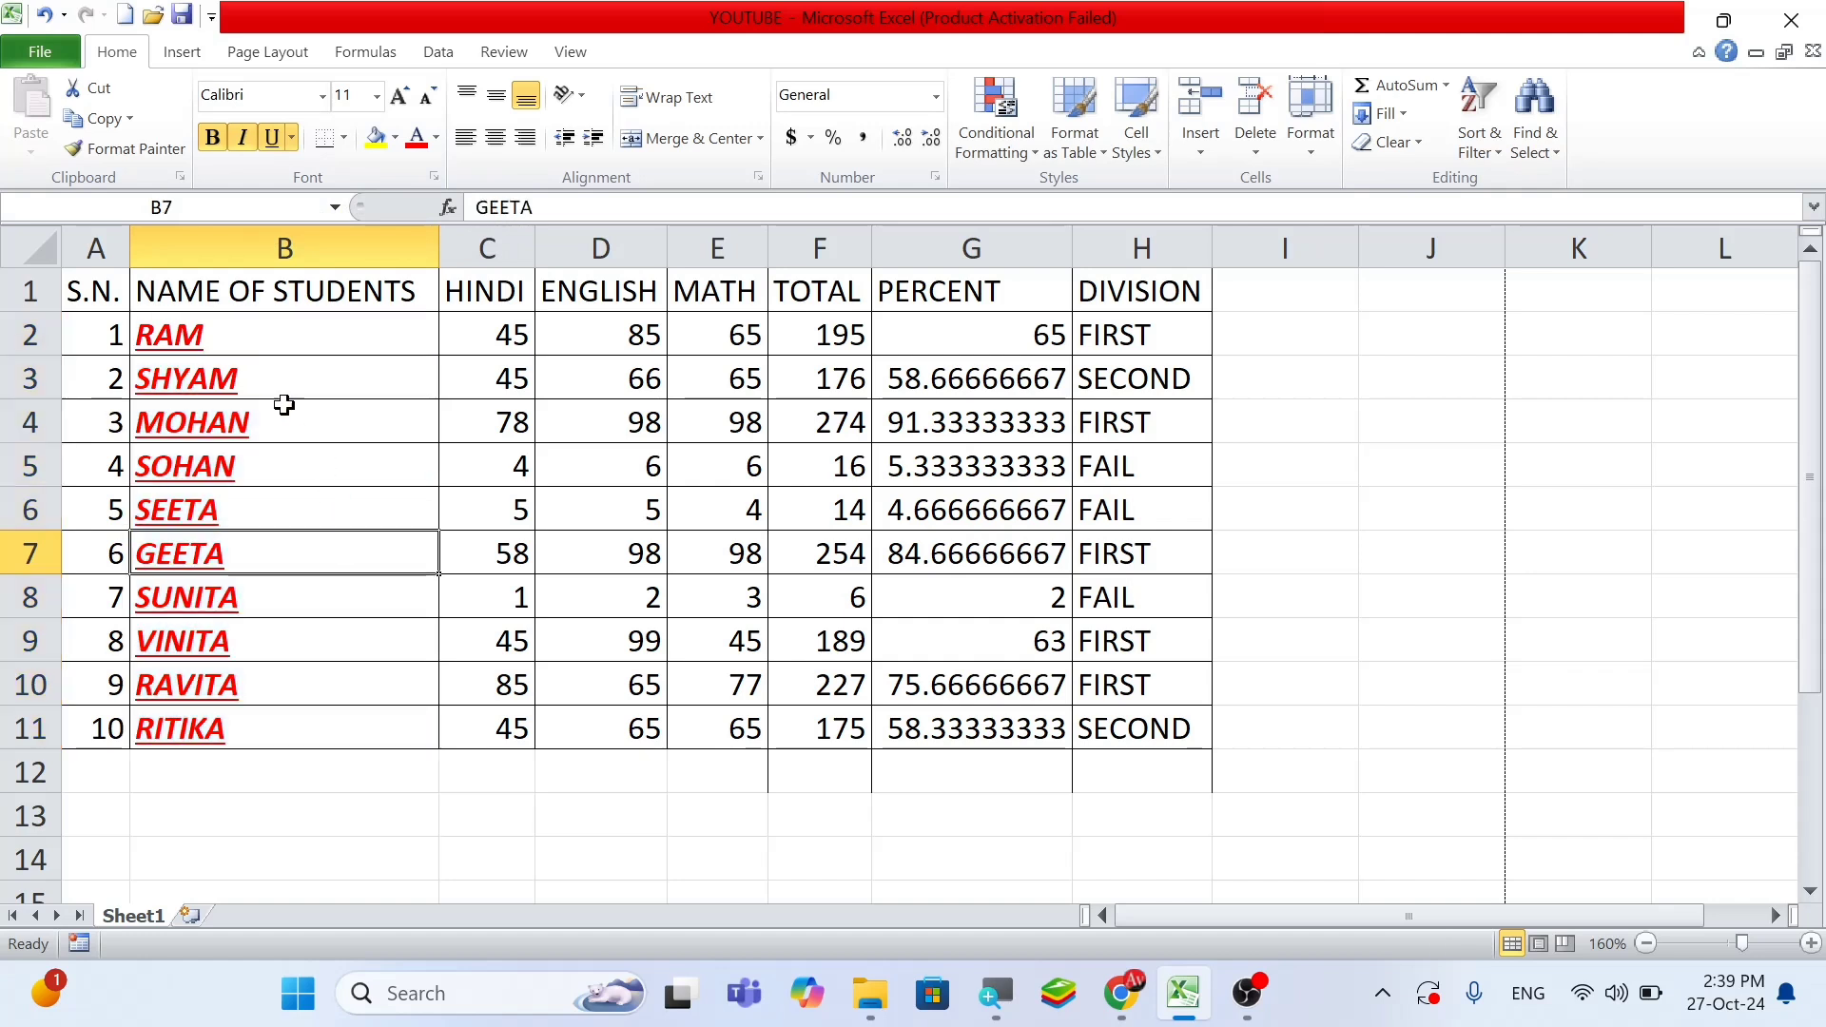
Clear only the formatting from the student names in B2:B11, keeping the text
{"action": "left_click_drag", "start_coordinate": [261, 335], "coordinate": [288, 711]}
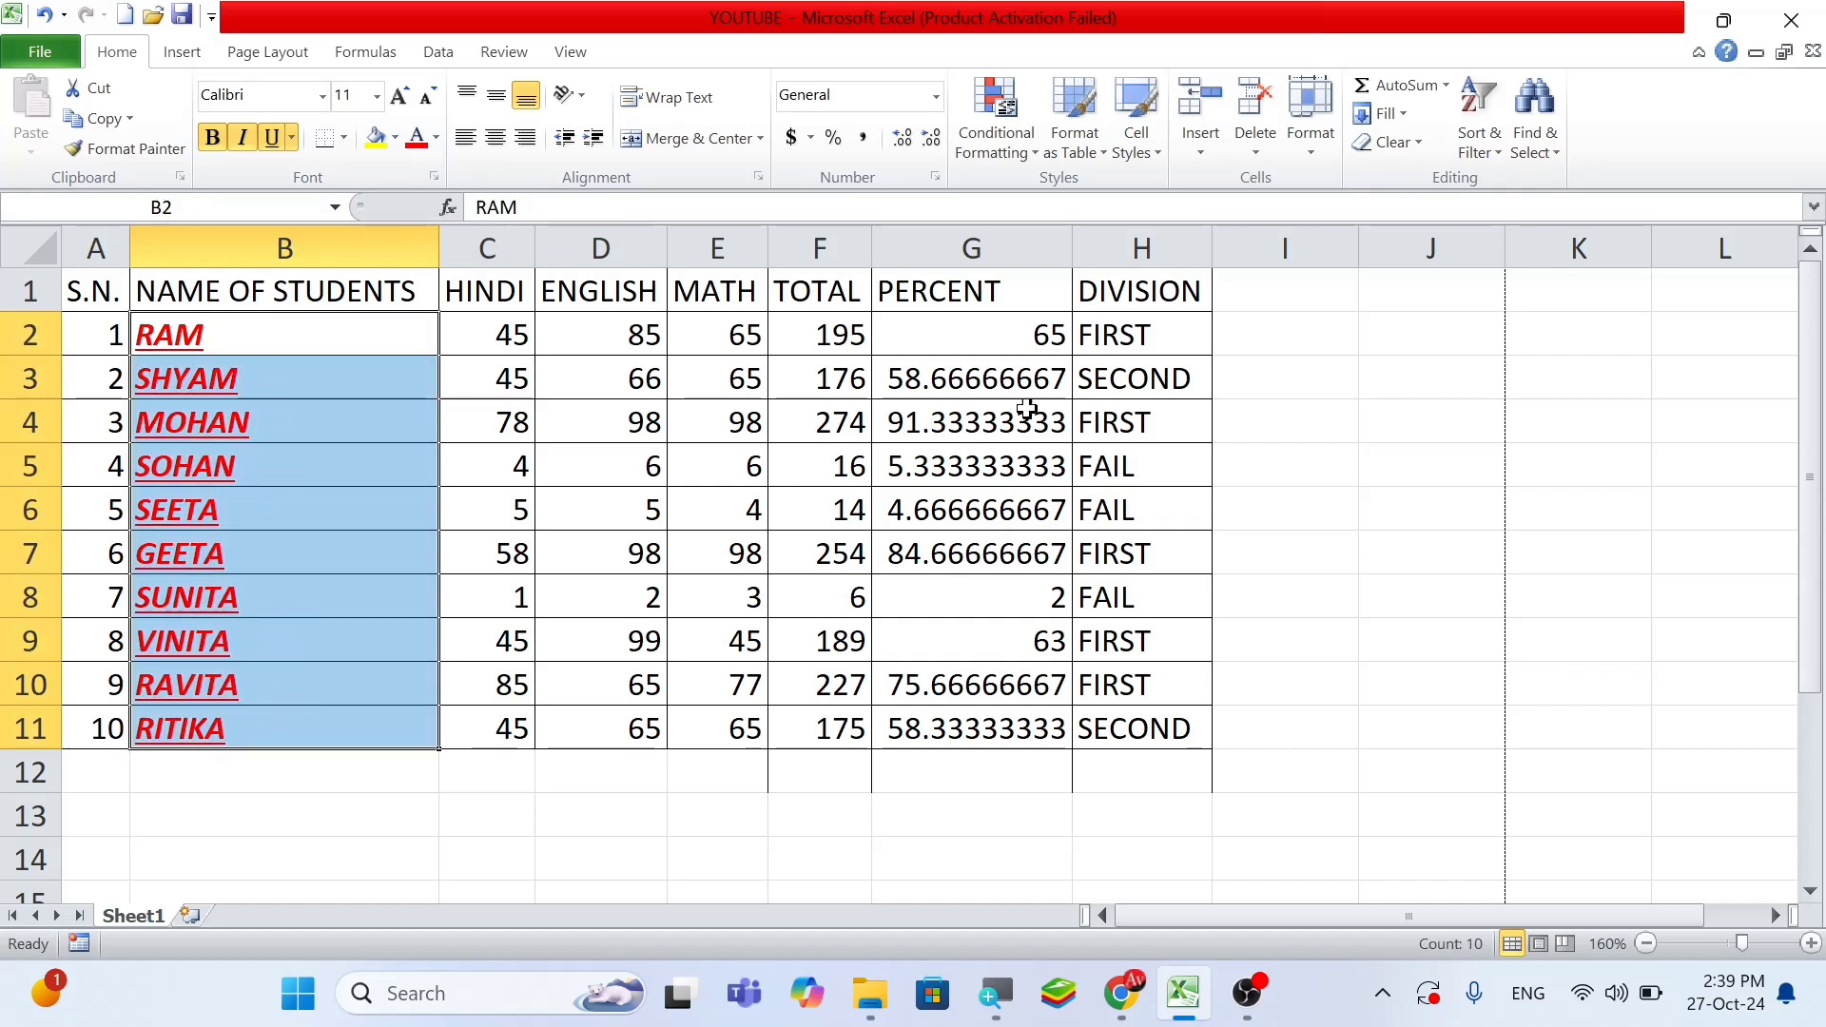
{"action": "left_click", "coordinate": [1396, 142]}
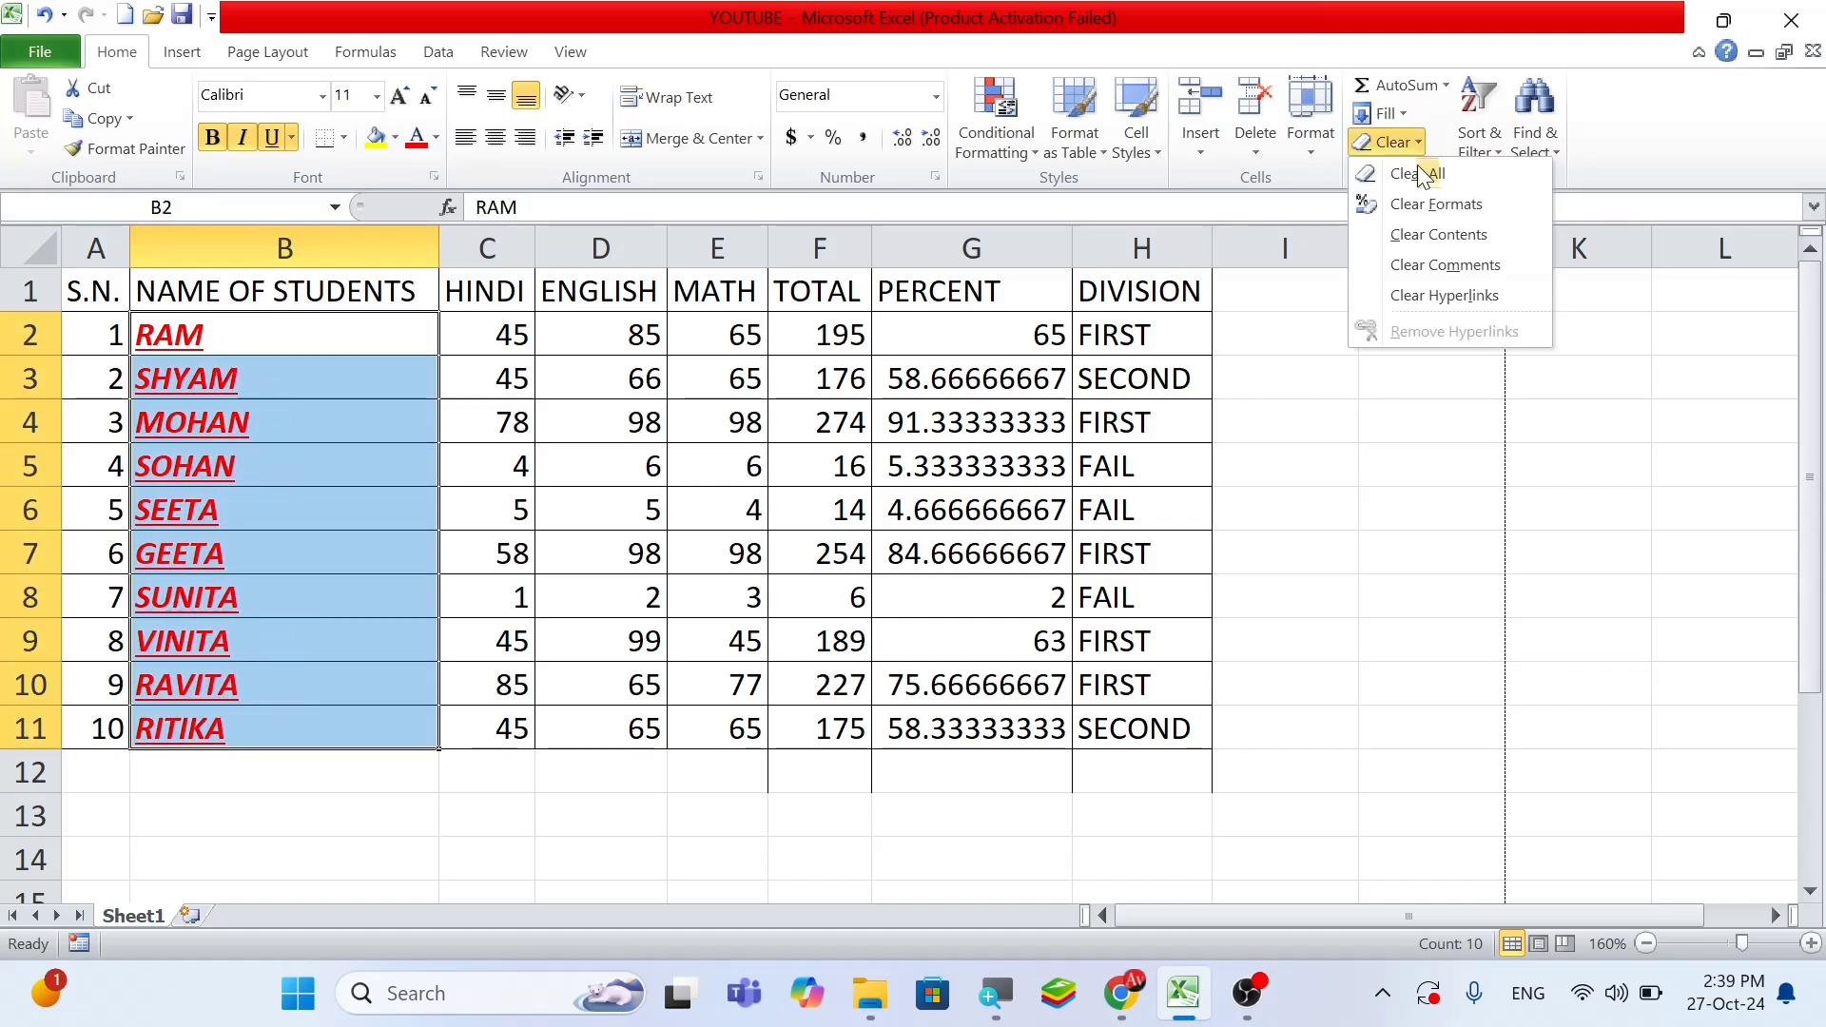
{"action": "left_click", "coordinate": [1453, 205]}
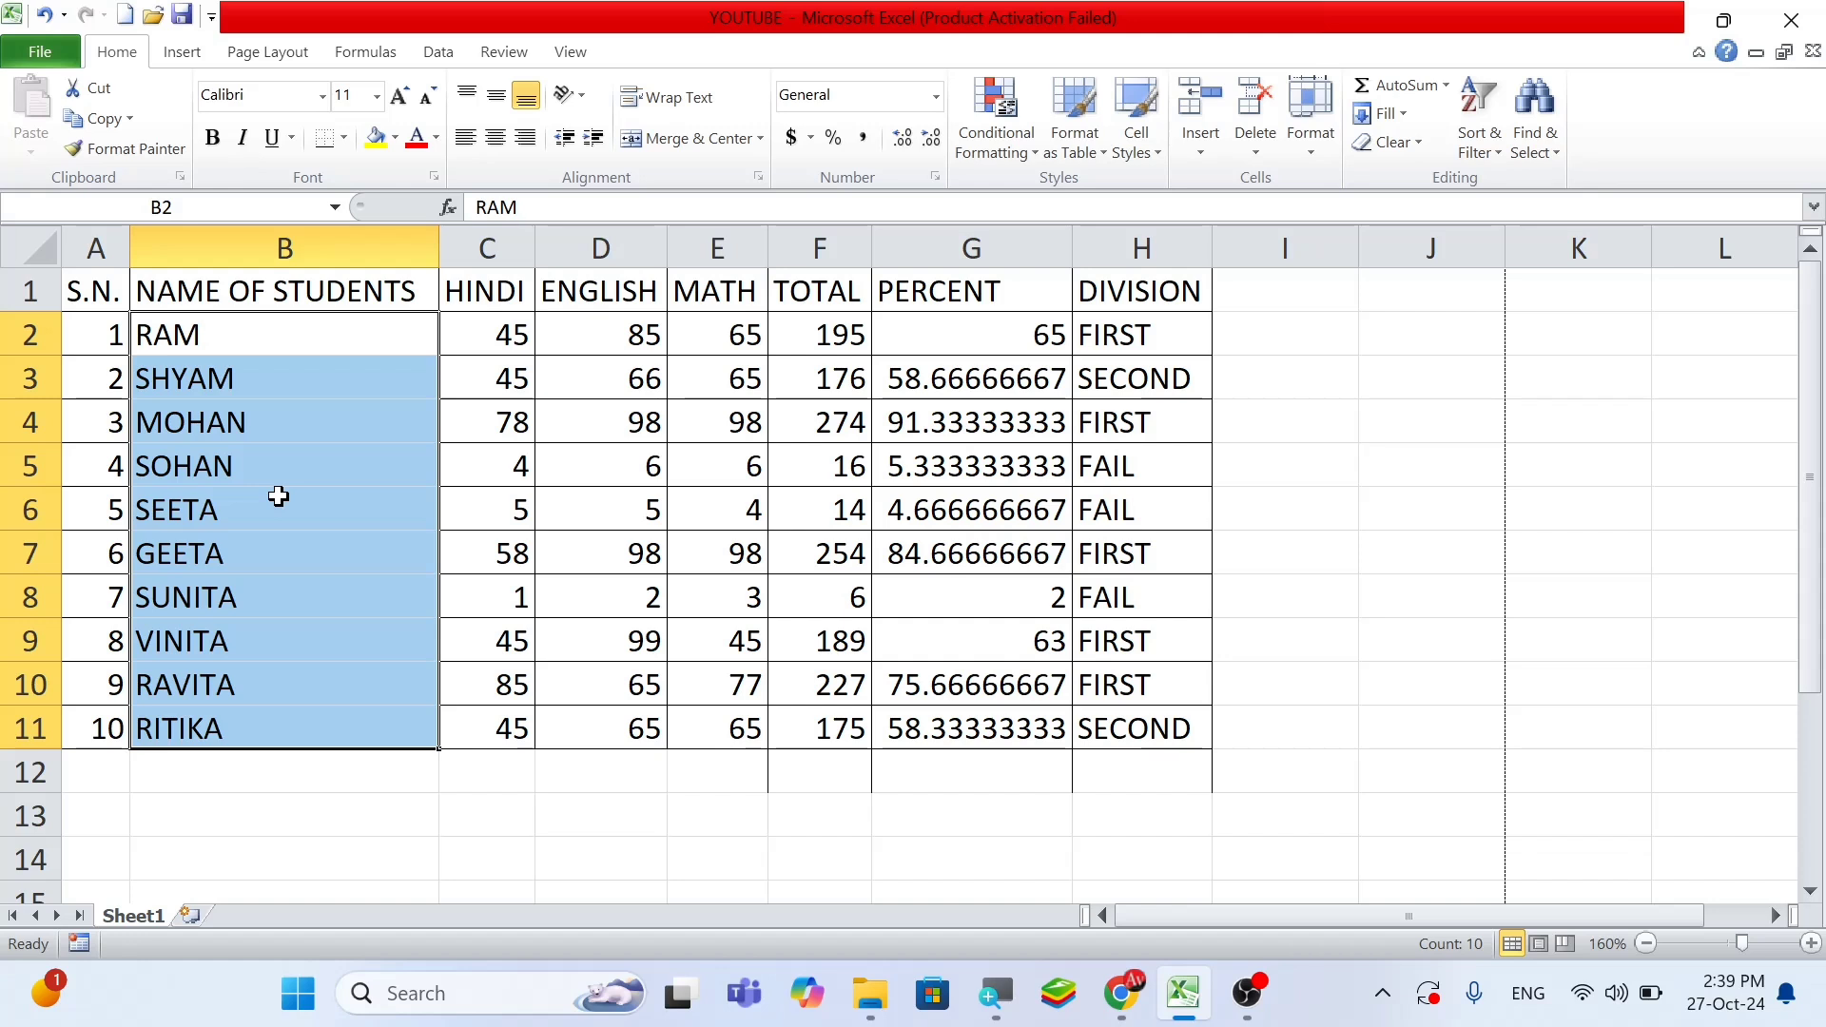
{"action": "left_click", "coordinate": [314, 538]}
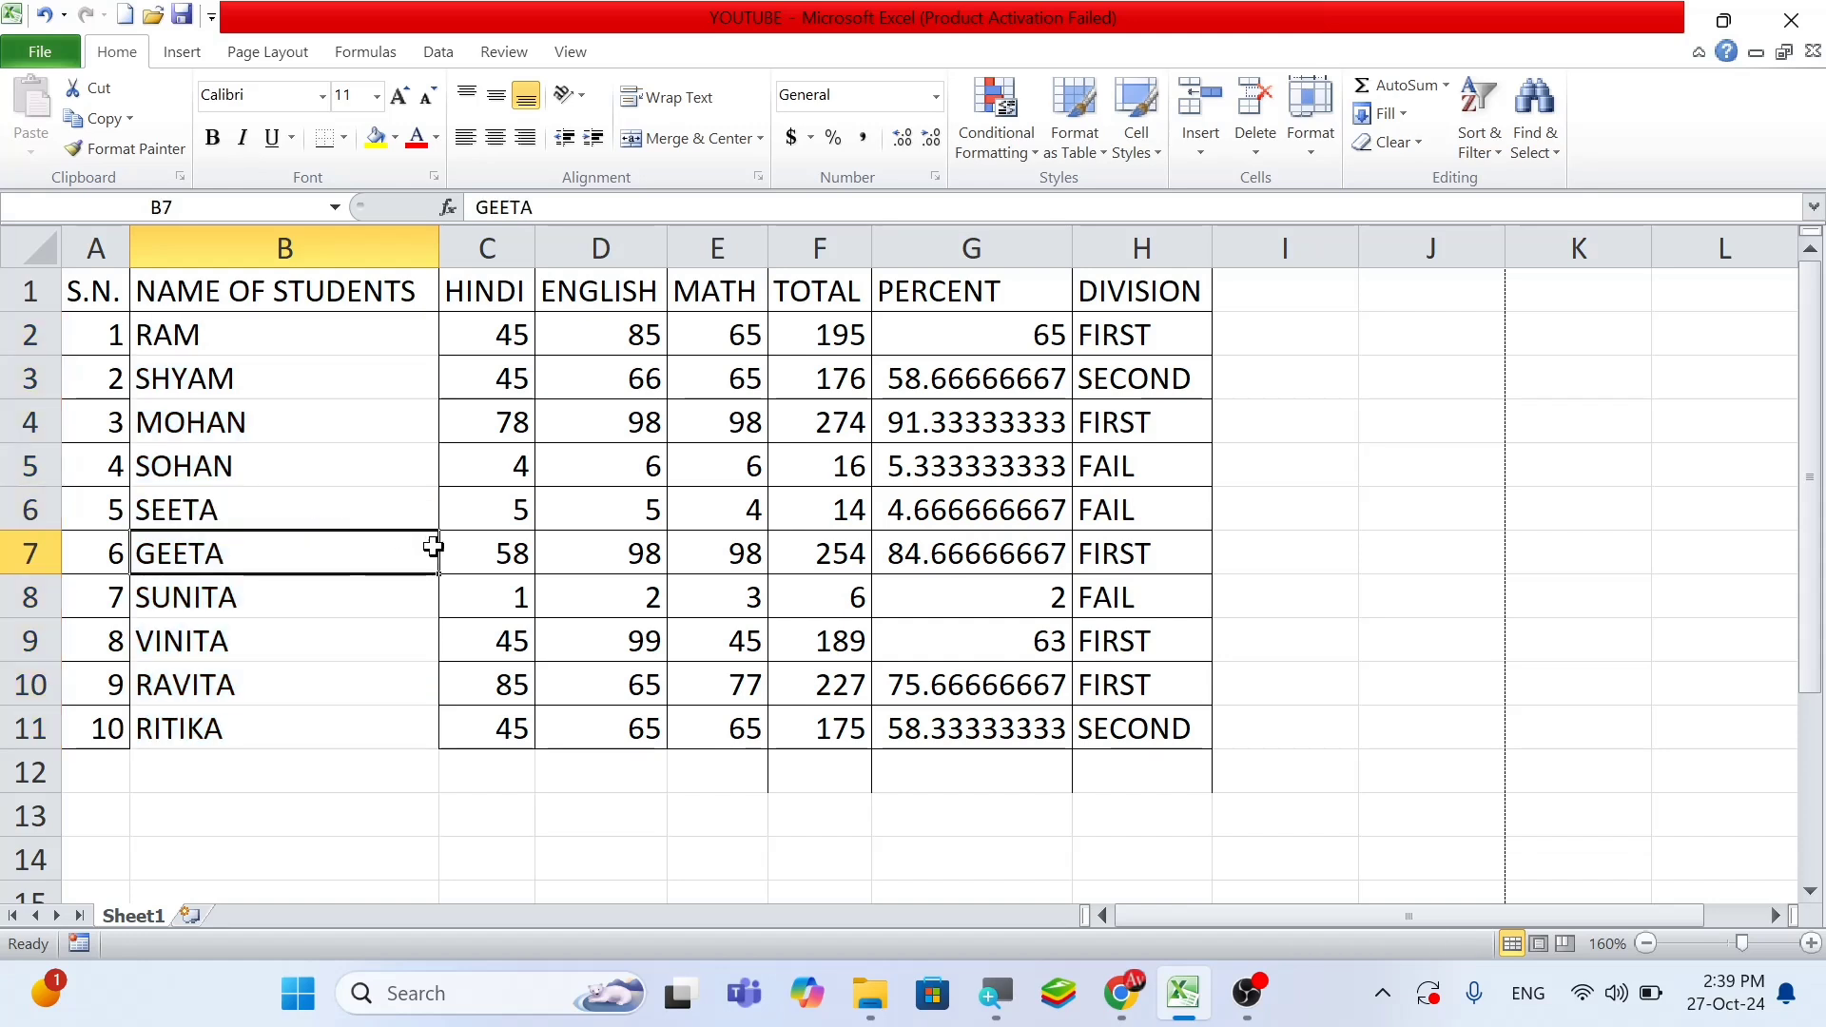
Format the student names in B2:B11 as bold and italic with red font colour
{"action": "left_click", "coordinate": [1407, 144]}
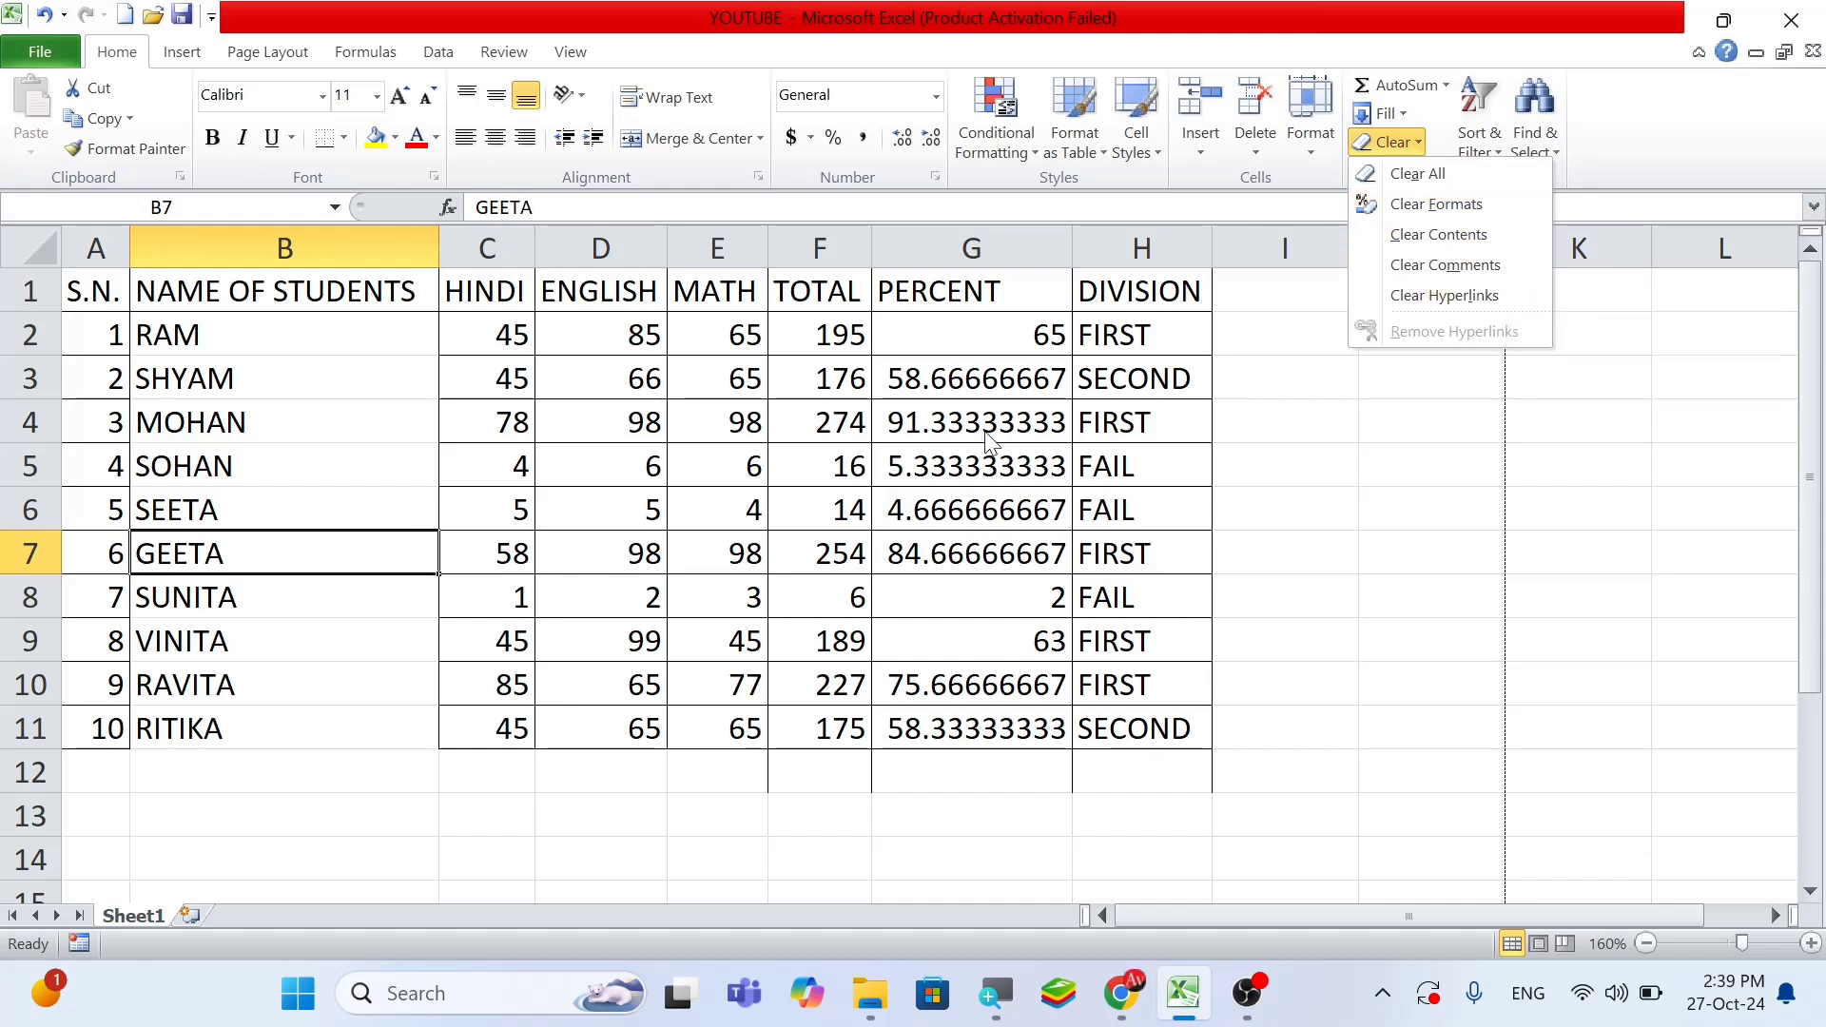
{"action": "left_click", "coordinate": [278, 540]}
{"action": "left_click_drag", "start_coordinate": [187, 359], "coordinate": [274, 733]}
{"action": "left_click", "coordinate": [212, 138]}
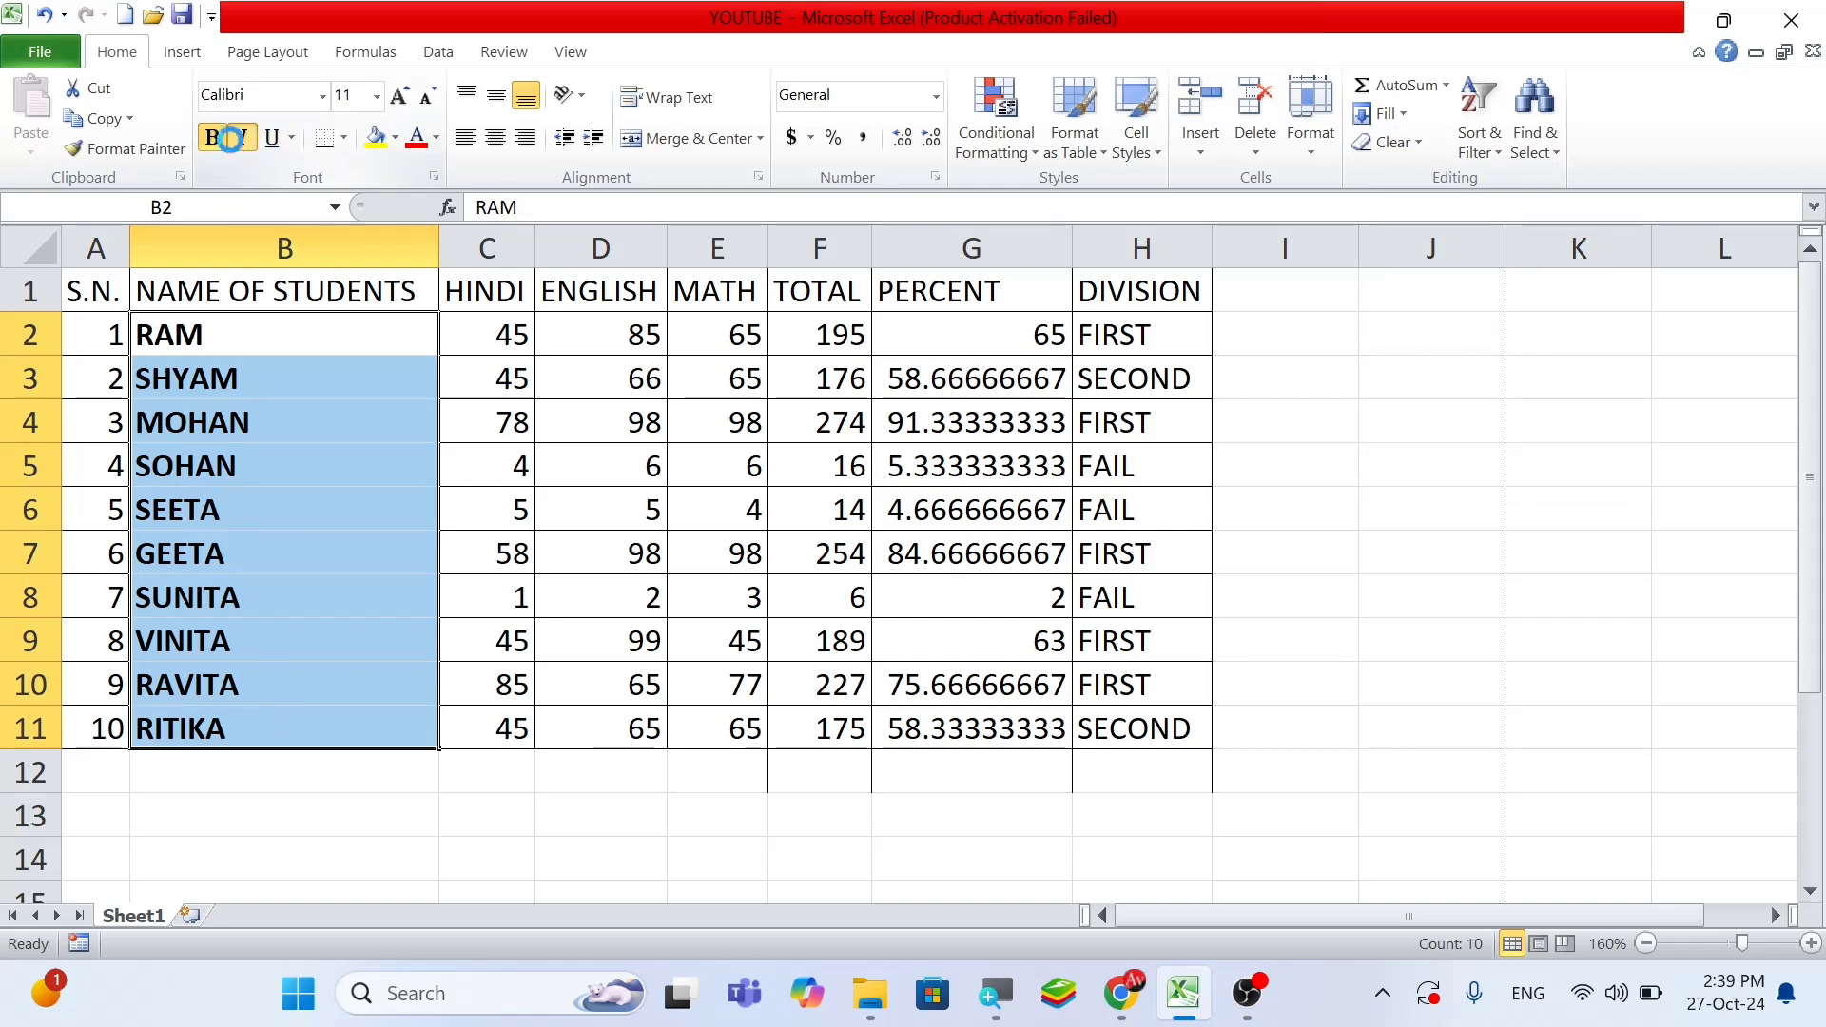
{"action": "left_click", "coordinate": [242, 137]}
{"action": "left_click", "coordinate": [419, 141]}
{"action": "left_click", "coordinate": [323, 513]}
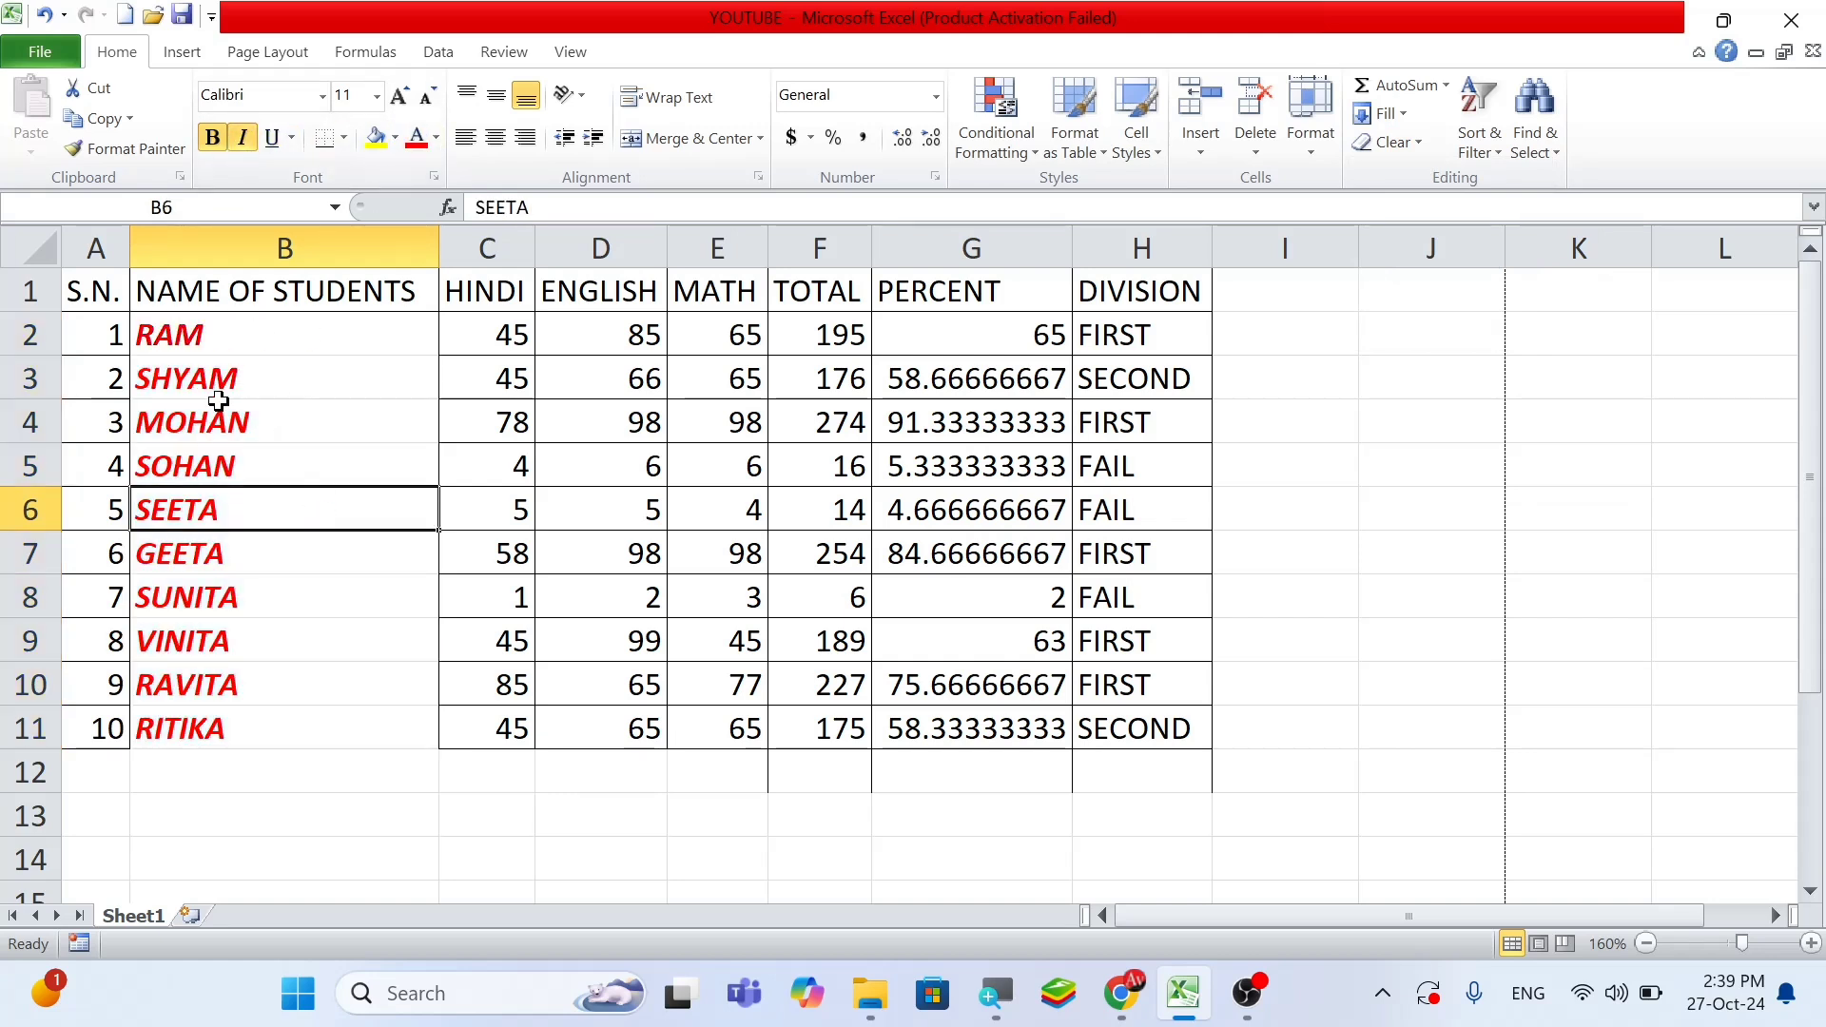
Clear only the contents of the student name cells B2:B11, keeping their formatting
{"action": "left_click_drag", "start_coordinate": [206, 357], "coordinate": [278, 725]}
{"action": "left_click", "coordinate": [1399, 142]}
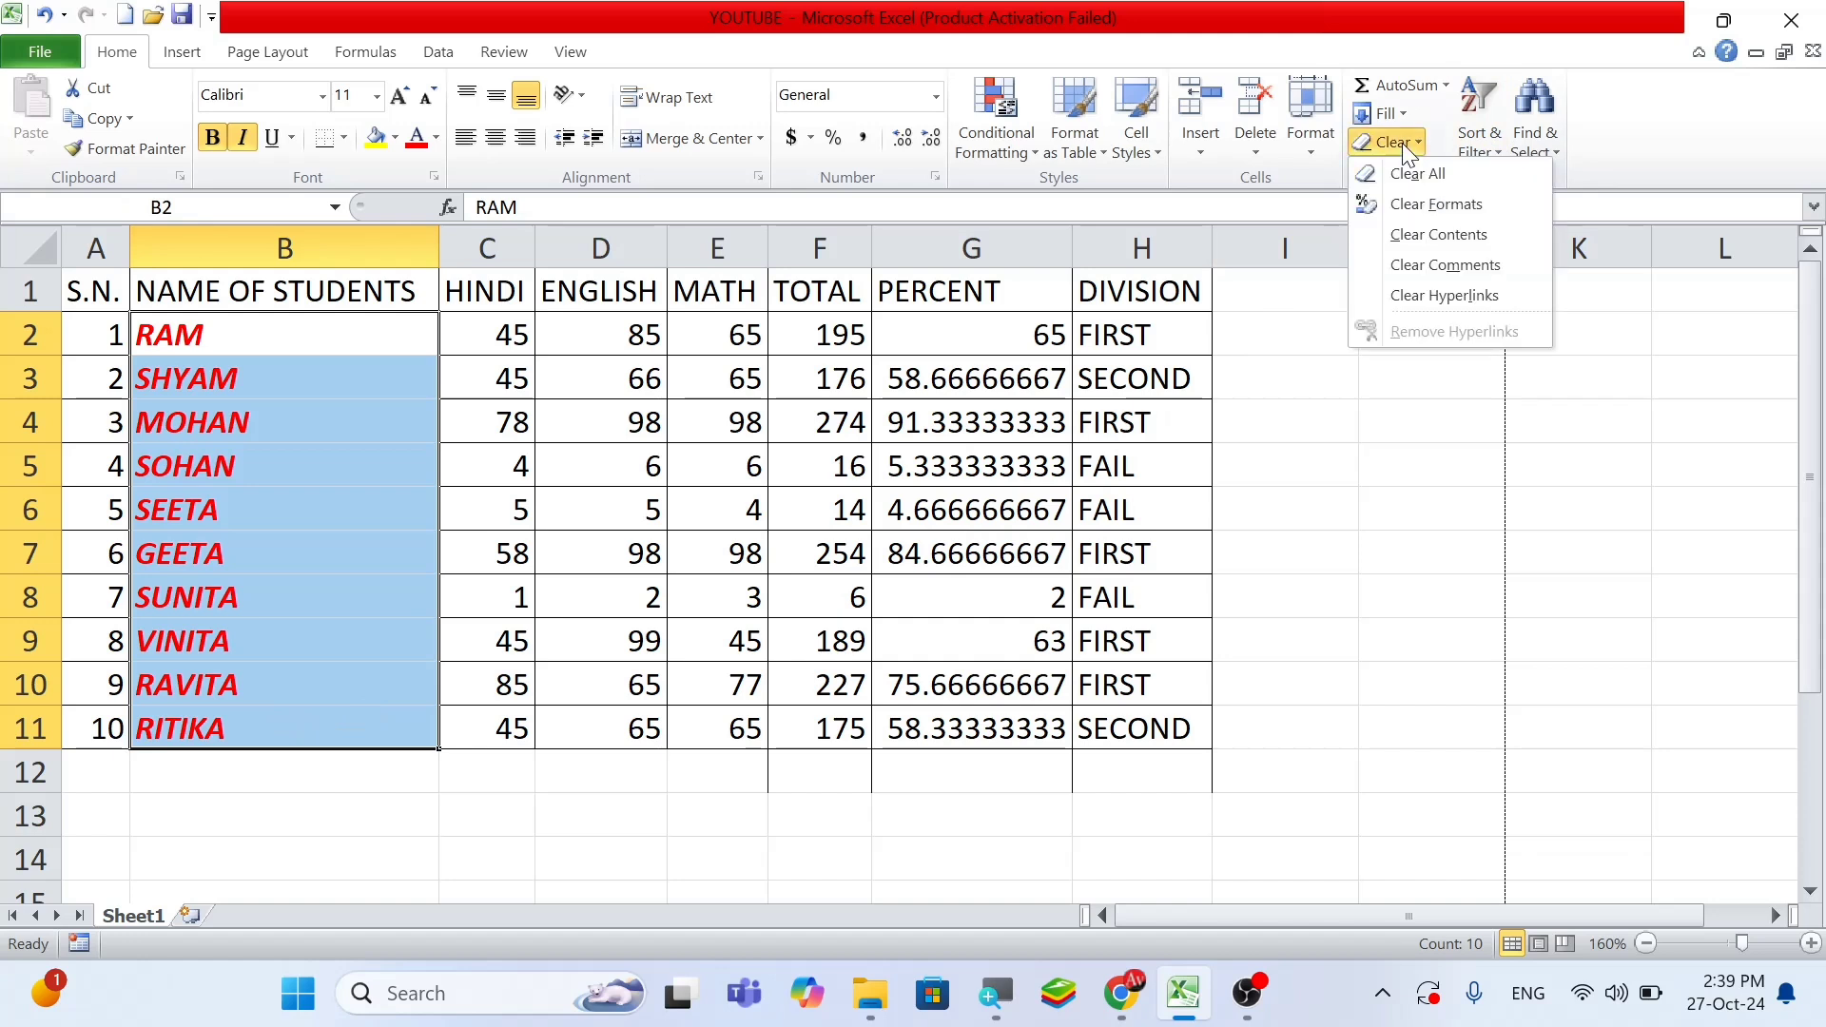
{"action": "left_click", "coordinate": [1435, 236]}
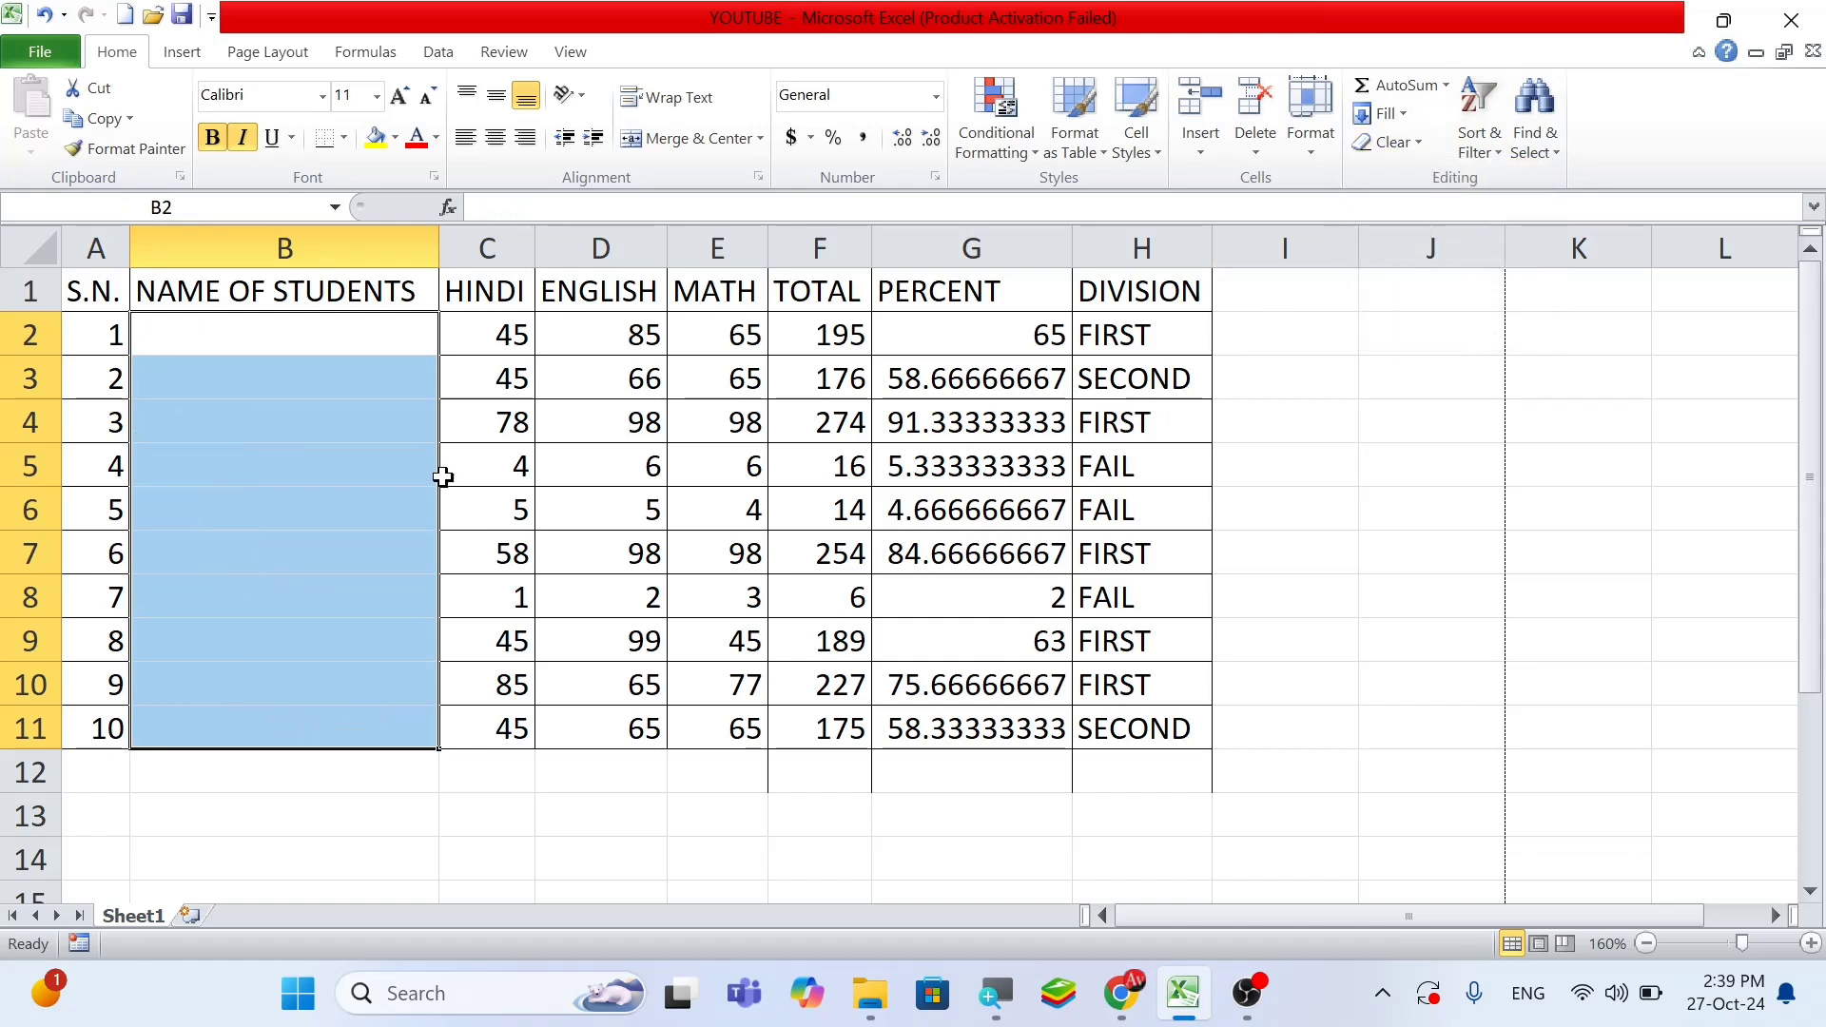
{"action": "left_click", "coordinate": [399, 558]}
Enter the sample text "sd" in B2, "sdasd" in B3 and "asdasd" in B5 to test the remaining formatting
{"action": "left_click", "coordinate": [210, 344]}
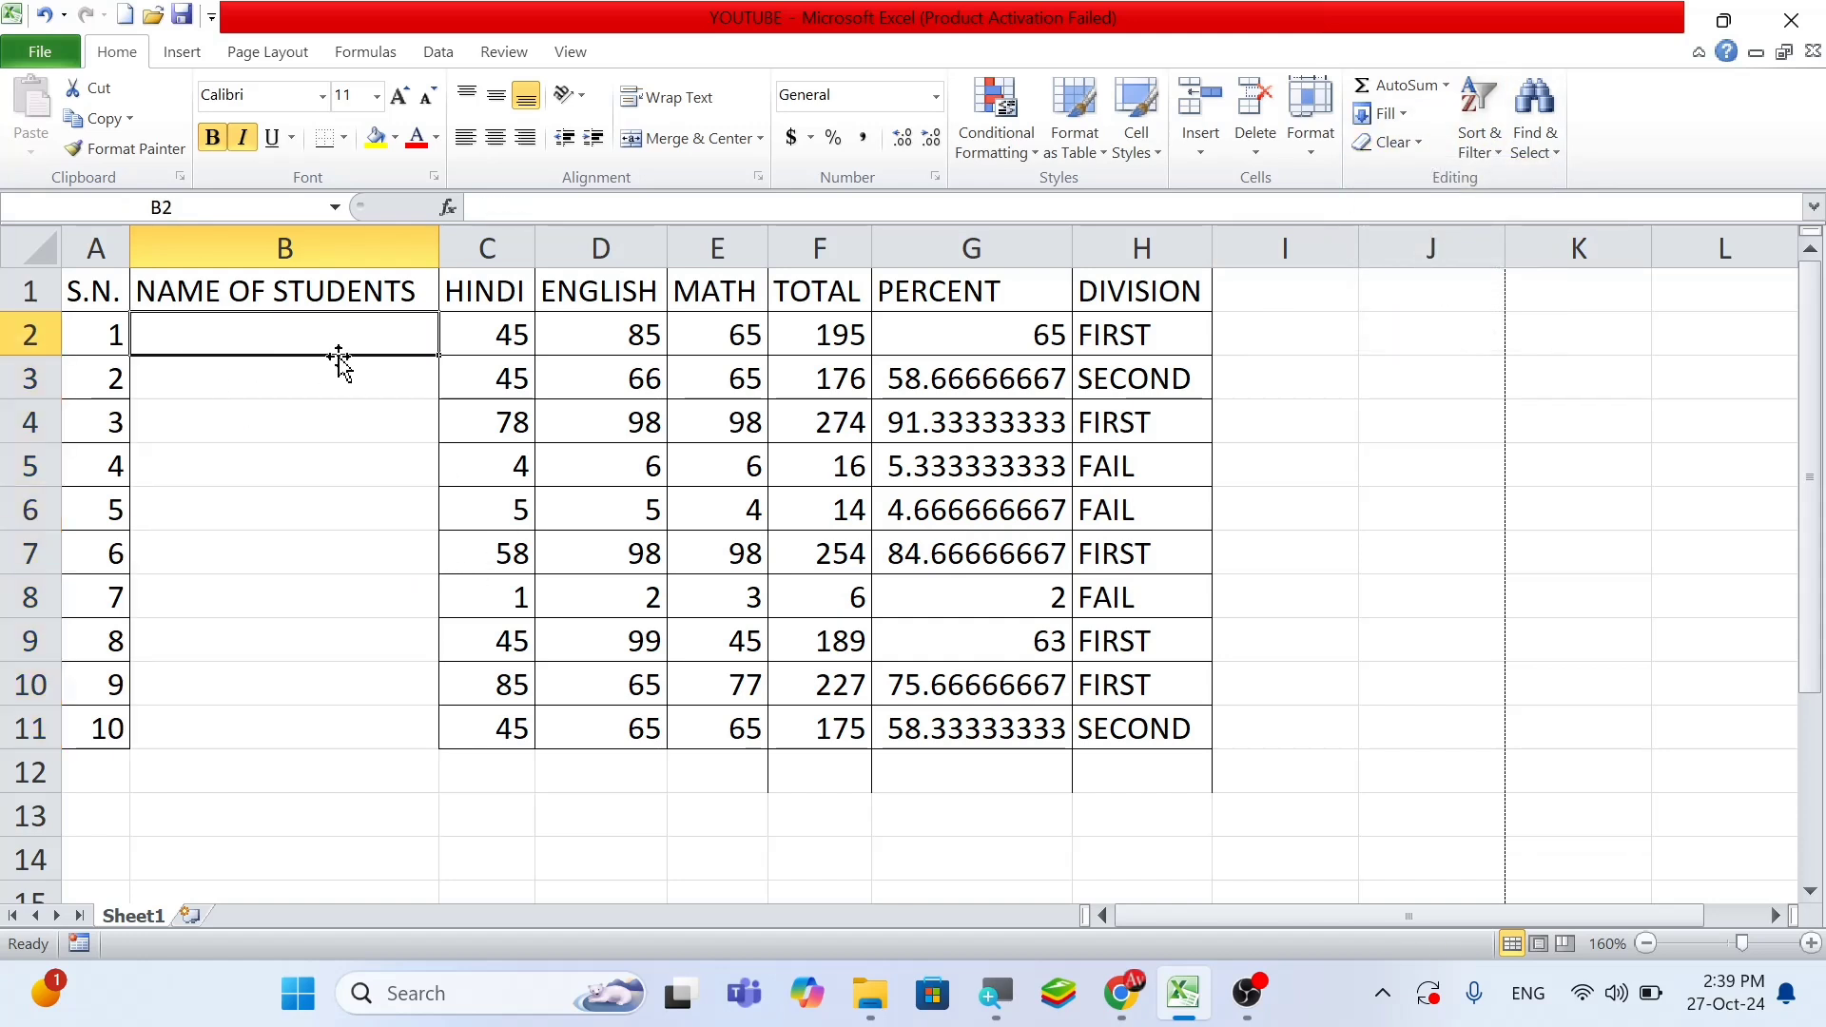
{"action": "type", "text": "sd"}
{"action": "left_click", "coordinate": [270, 386]}
{"action": "type", "text": "sdasd"}
{"action": "left_click", "coordinate": [236, 470]}
{"action": "type", "text": "asdasd"}
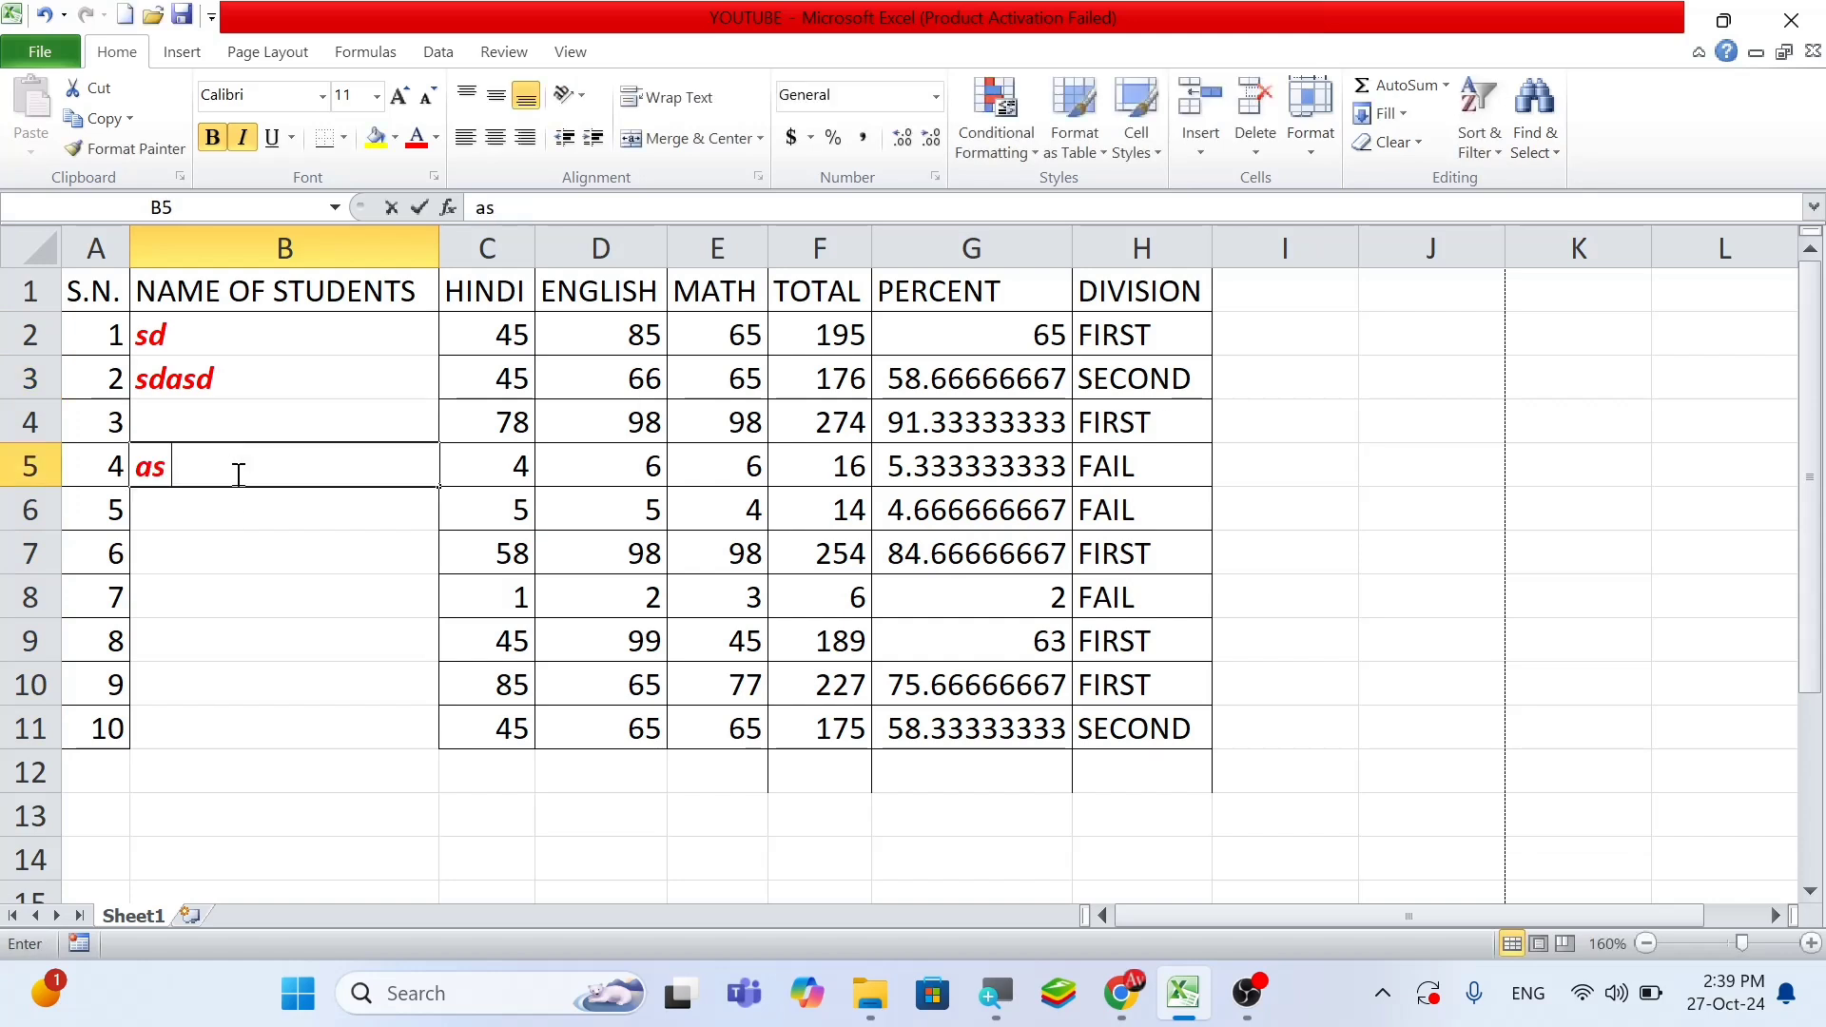
{"action": "left_click", "coordinate": [247, 571]}
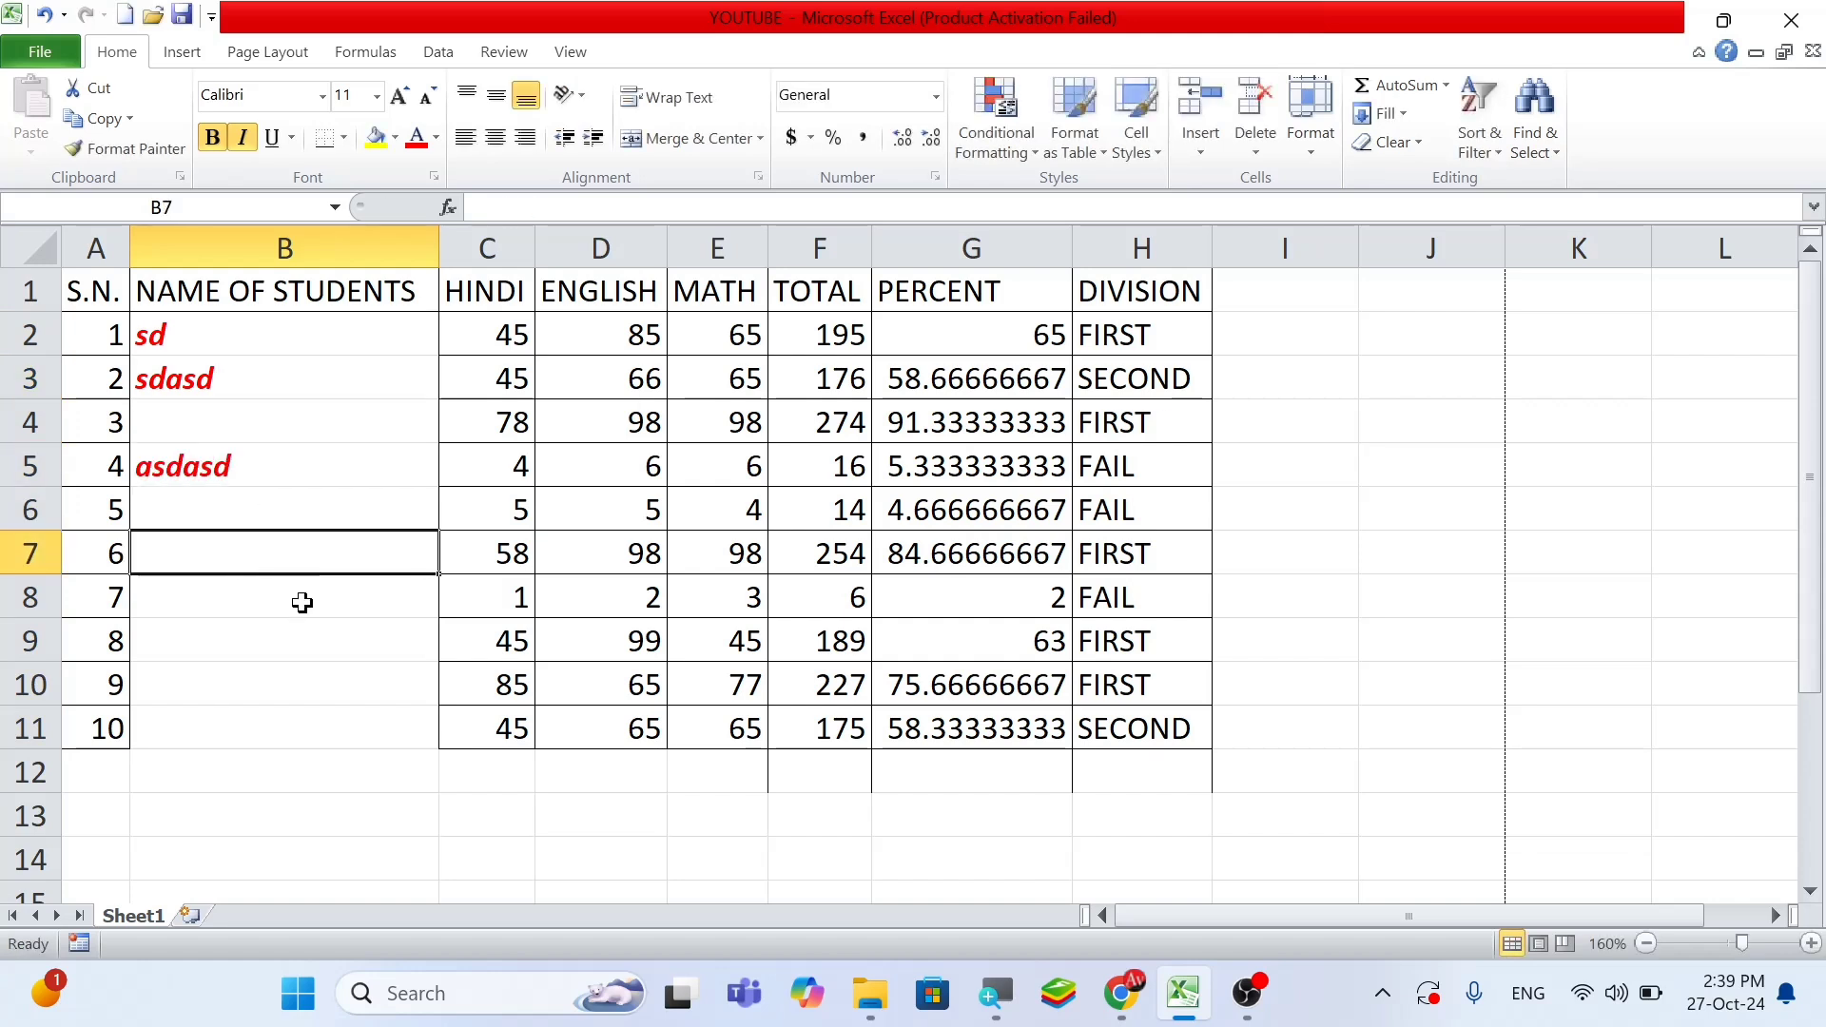
Undo the sample entries, the clearing of the names, and the red and italic formatting in B2:B11, leaving only bold
{"action": "left_click", "coordinate": [1418, 143]}
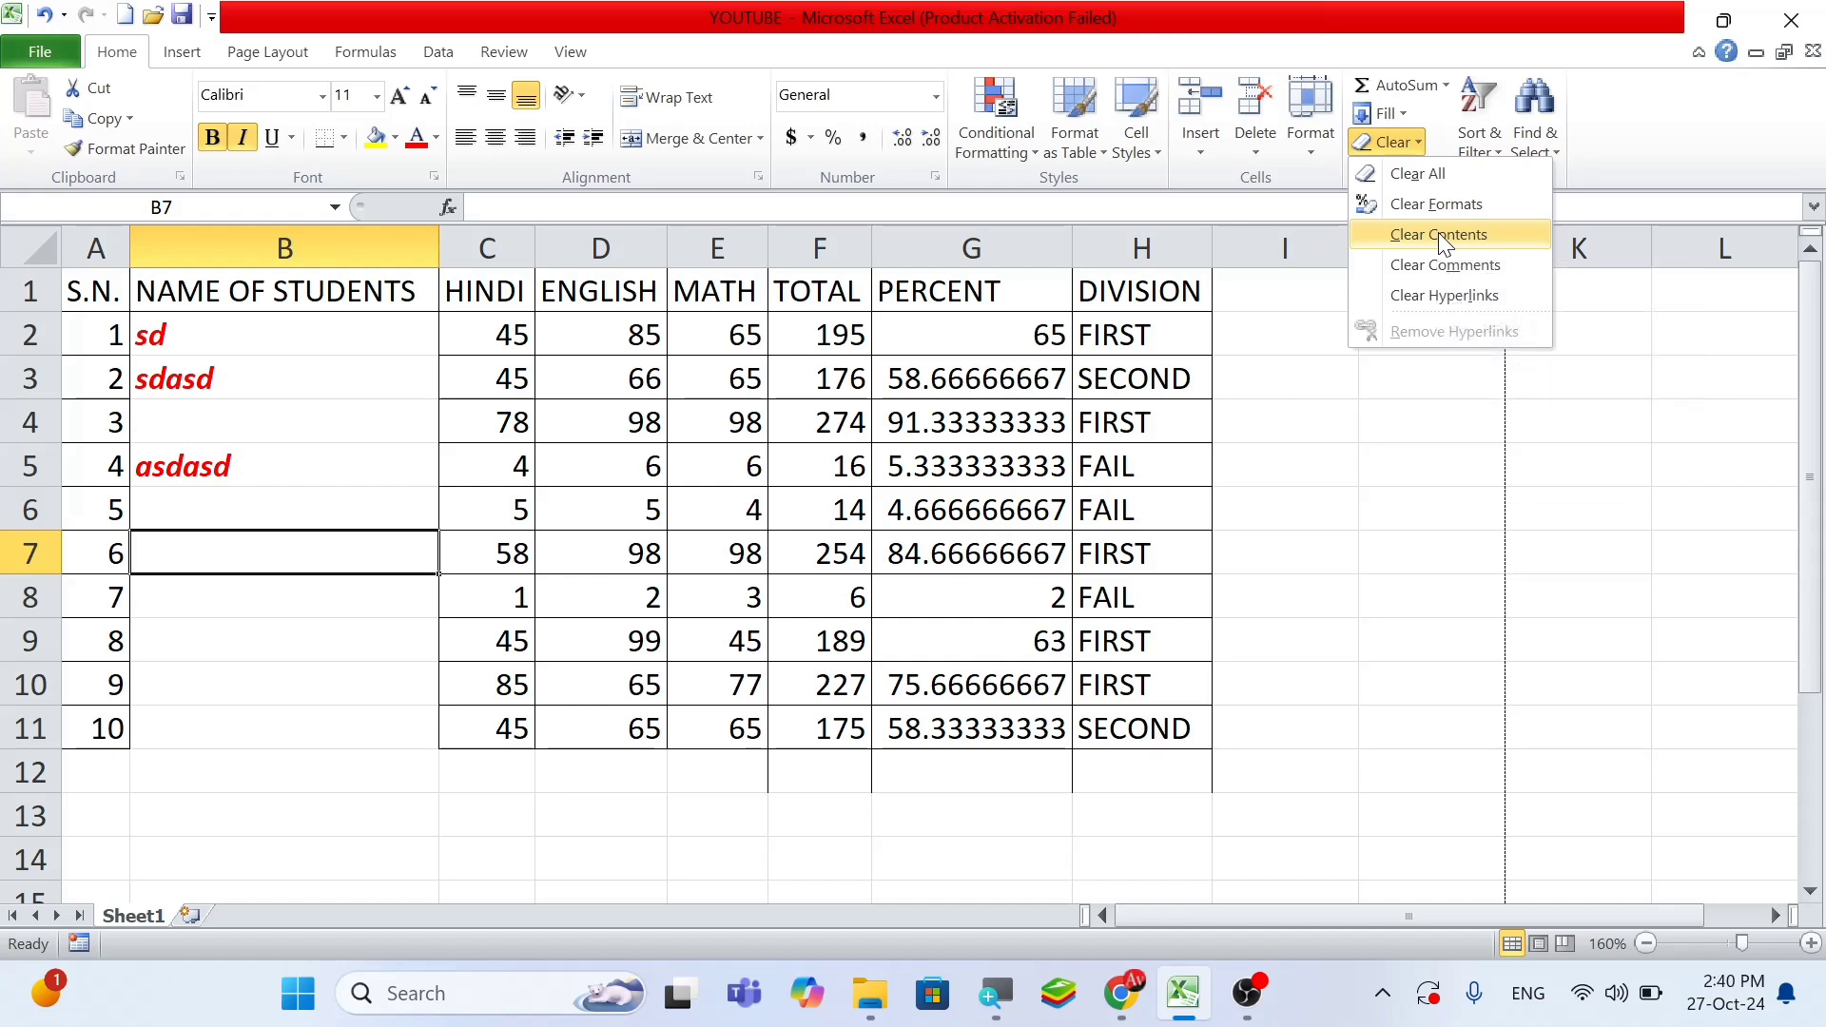
{"action": "left_click", "coordinate": [338, 503]}
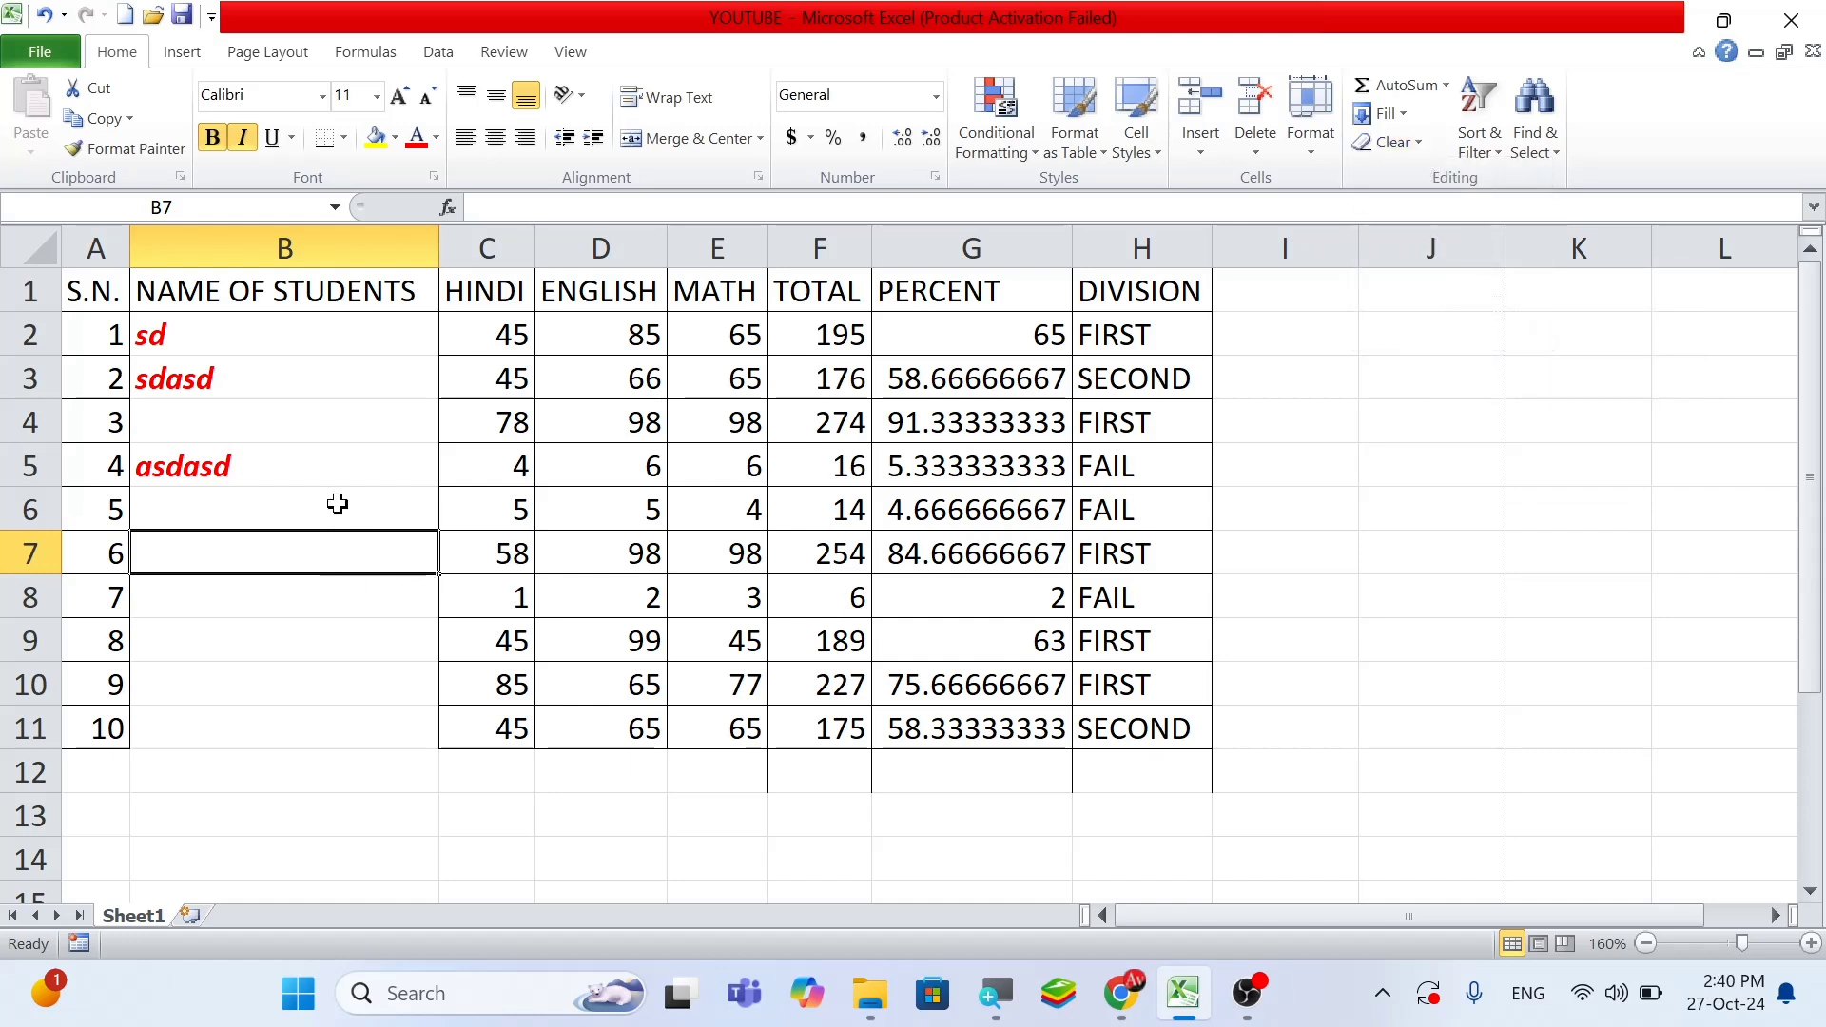
{"action": "key", "text": "ctrl+z"}
{"action": "key", "text": "ctrl+z"}
{"action": "key", "text": "ctrl+z"}
{"action": "key", "text": "ctrl+z"}
{"action": "key", "text": "ctrl+z"}
{"action": "key", "text": "ctrl+z"}
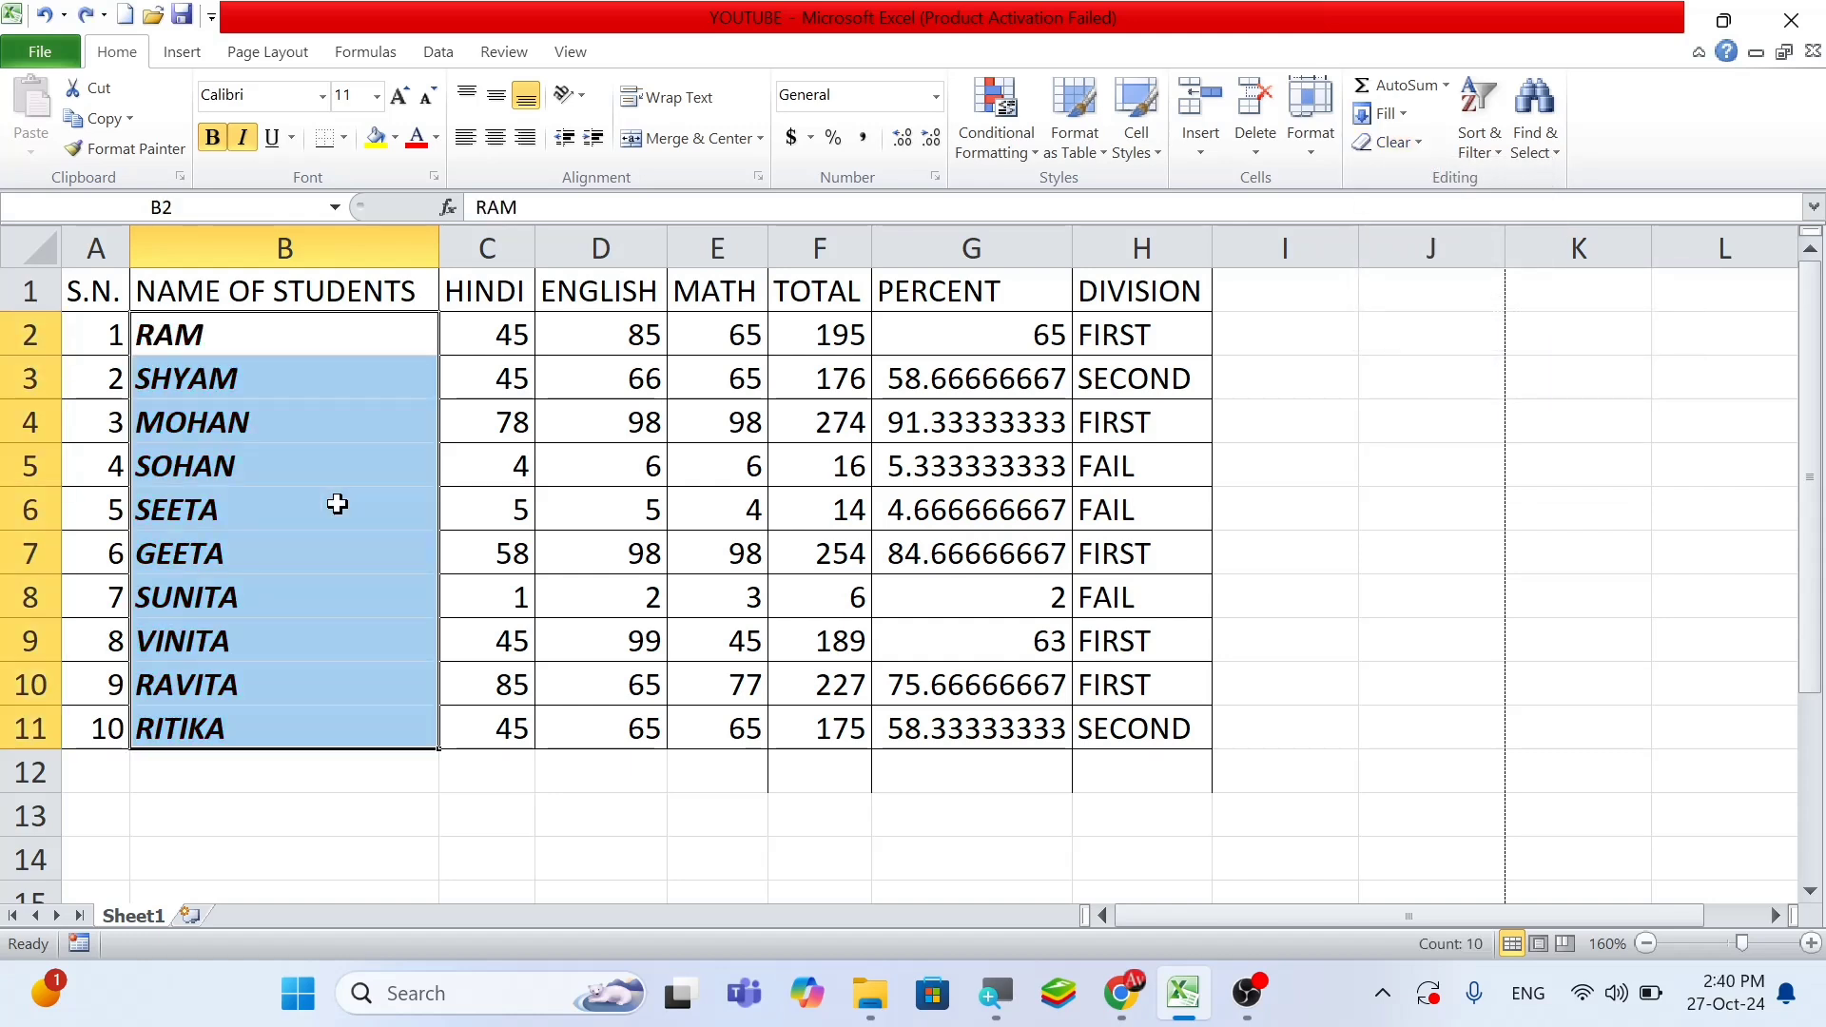
{"action": "left_click", "coordinate": [1363, 151]}
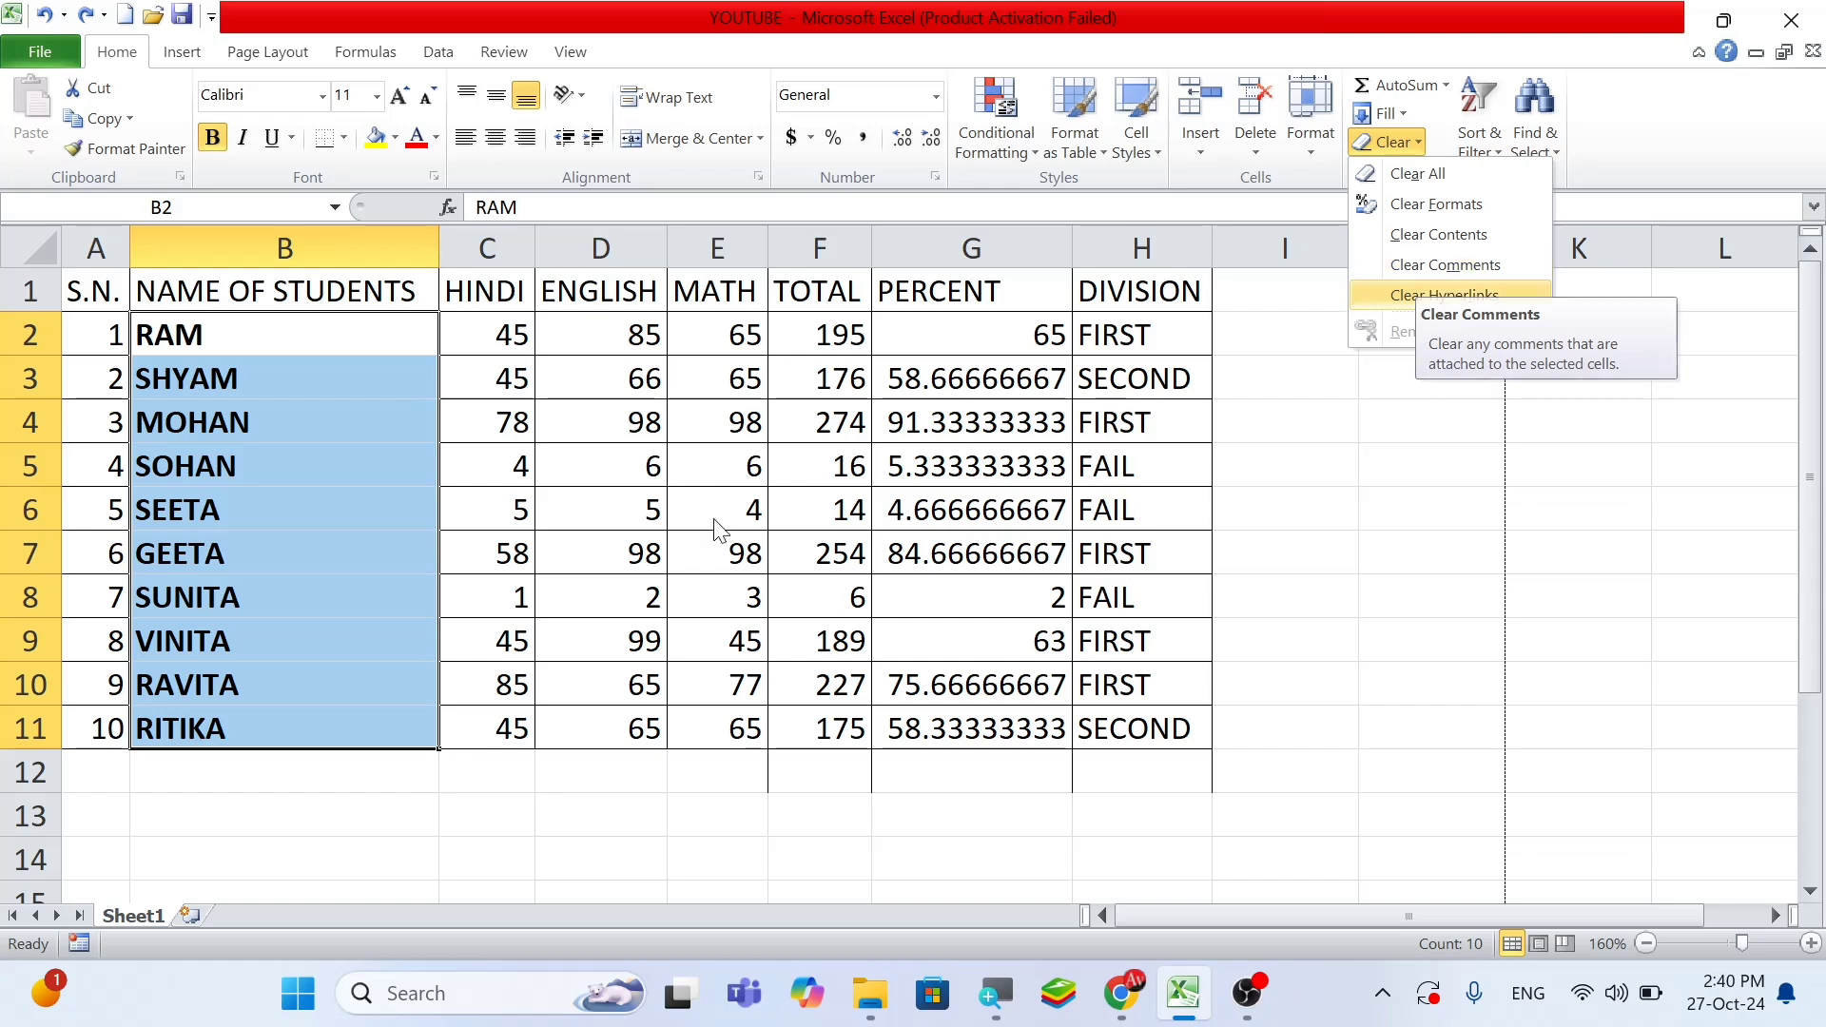
{"action": "left_click", "coordinate": [368, 452]}
{"action": "left_click", "coordinate": [368, 452]}
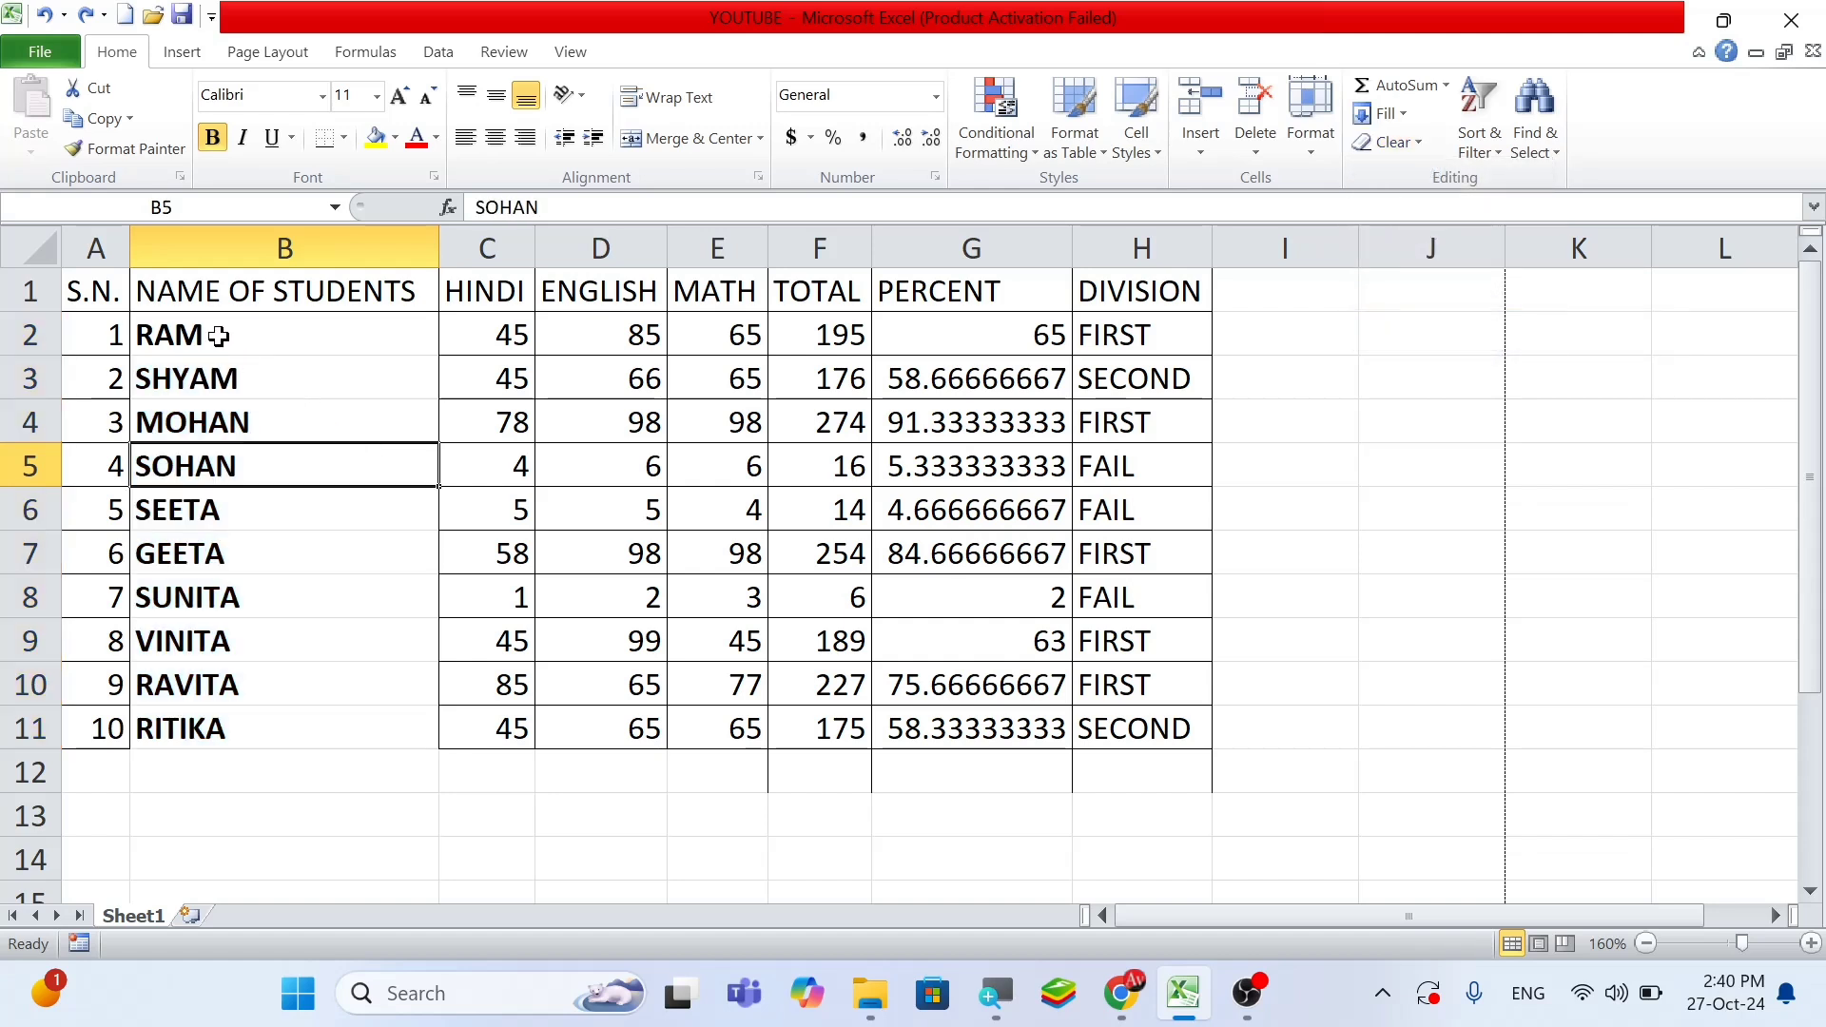
Add a comment to cell B2 consisting of the student's name followed by "is a good boy"
{"action": "left_click", "coordinate": [245, 345]}
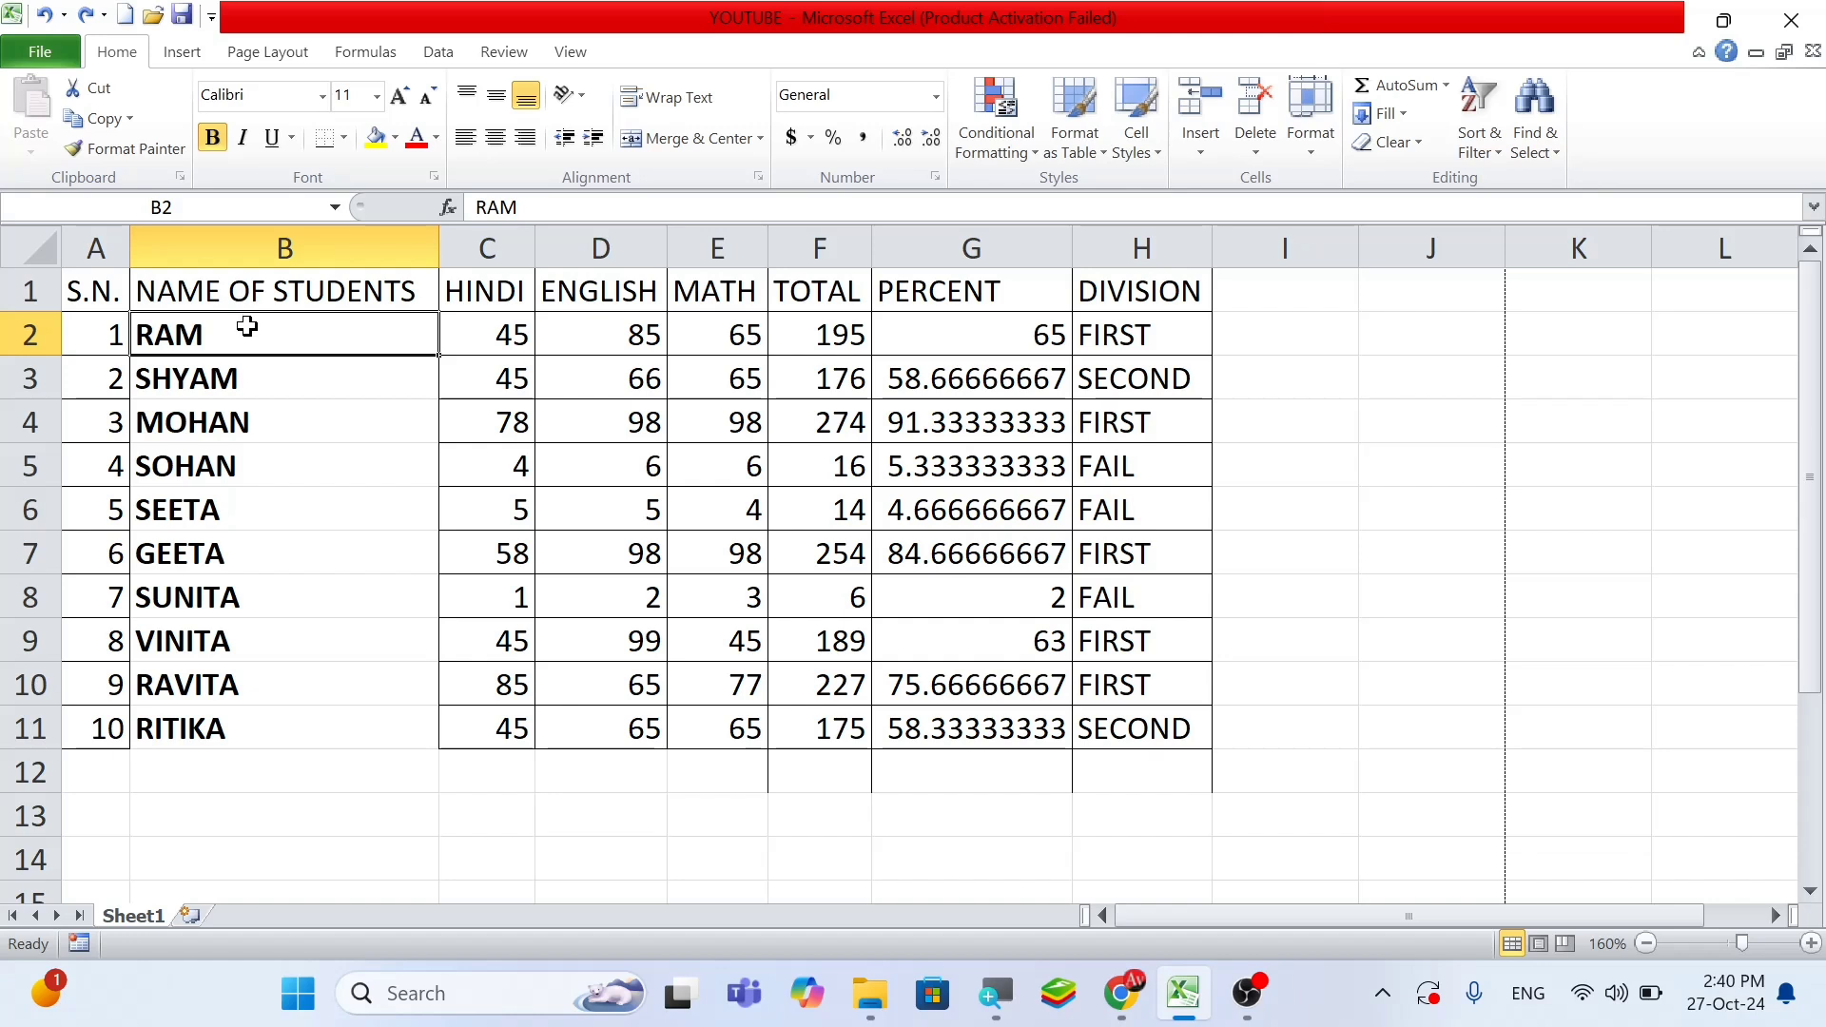
{"action": "left_click", "coordinate": [504, 52]}
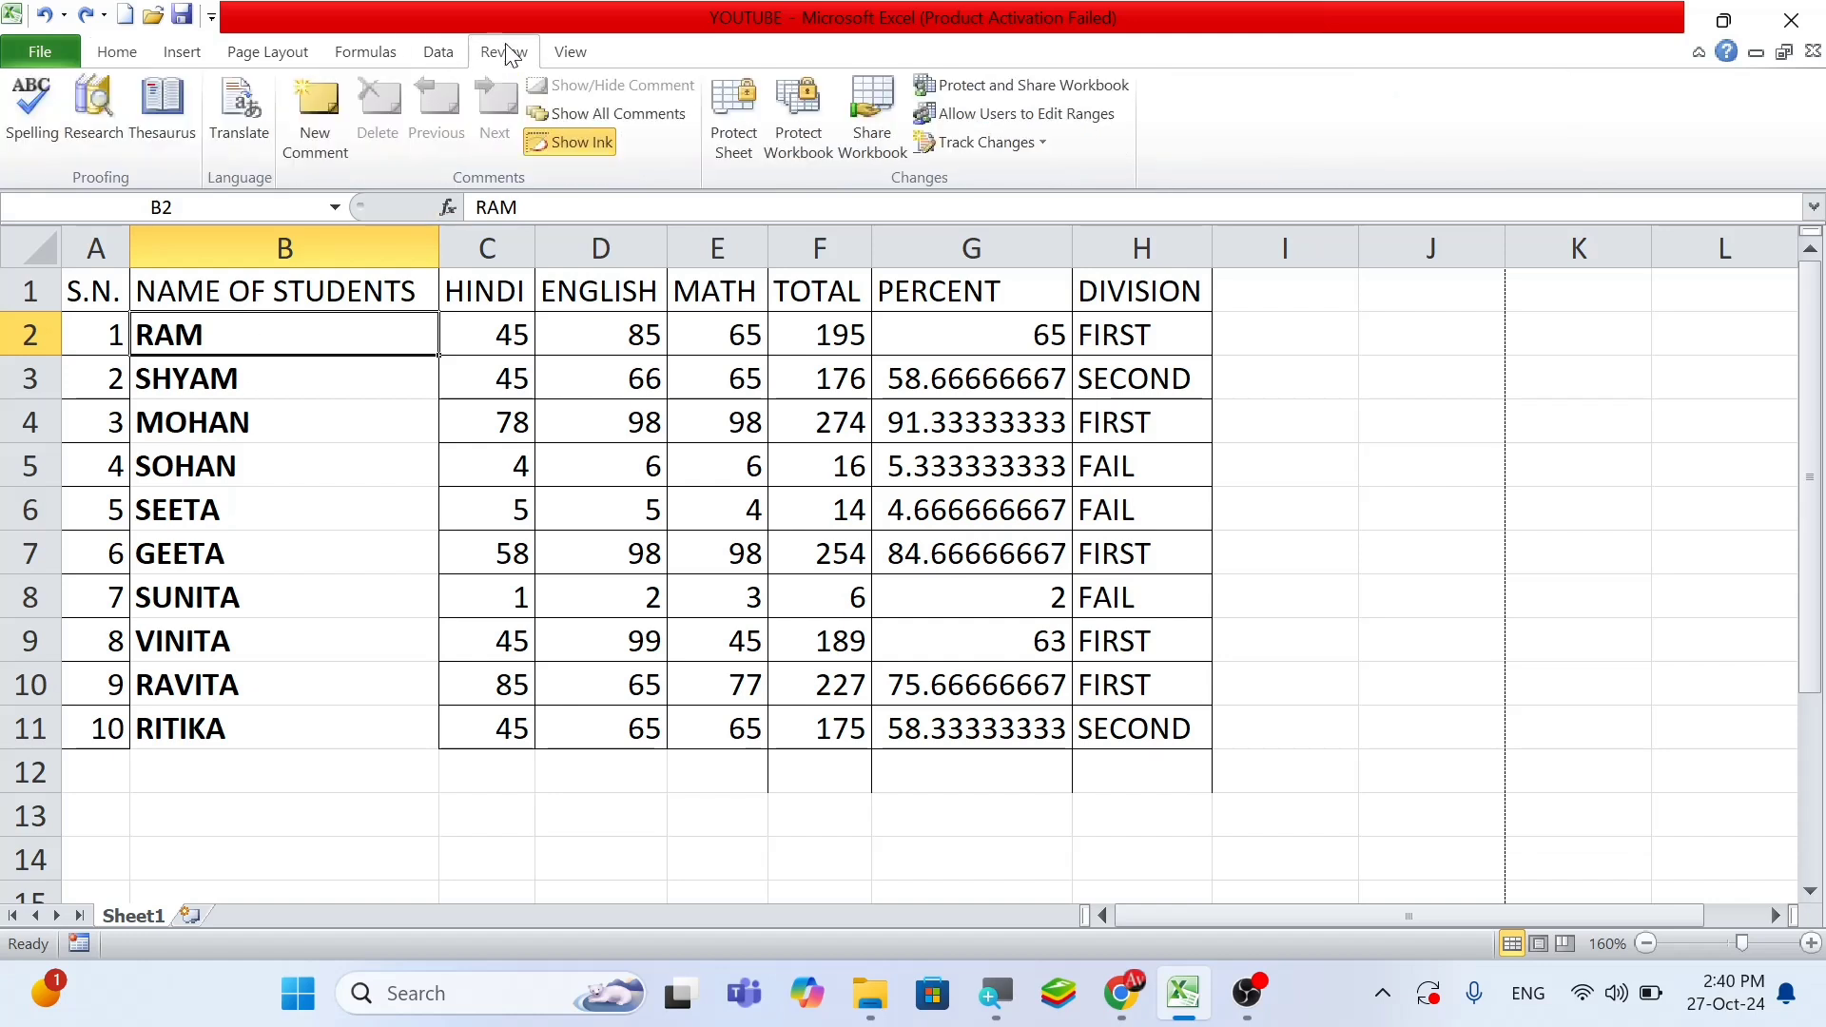
{"action": "left_click", "coordinate": [321, 114]}
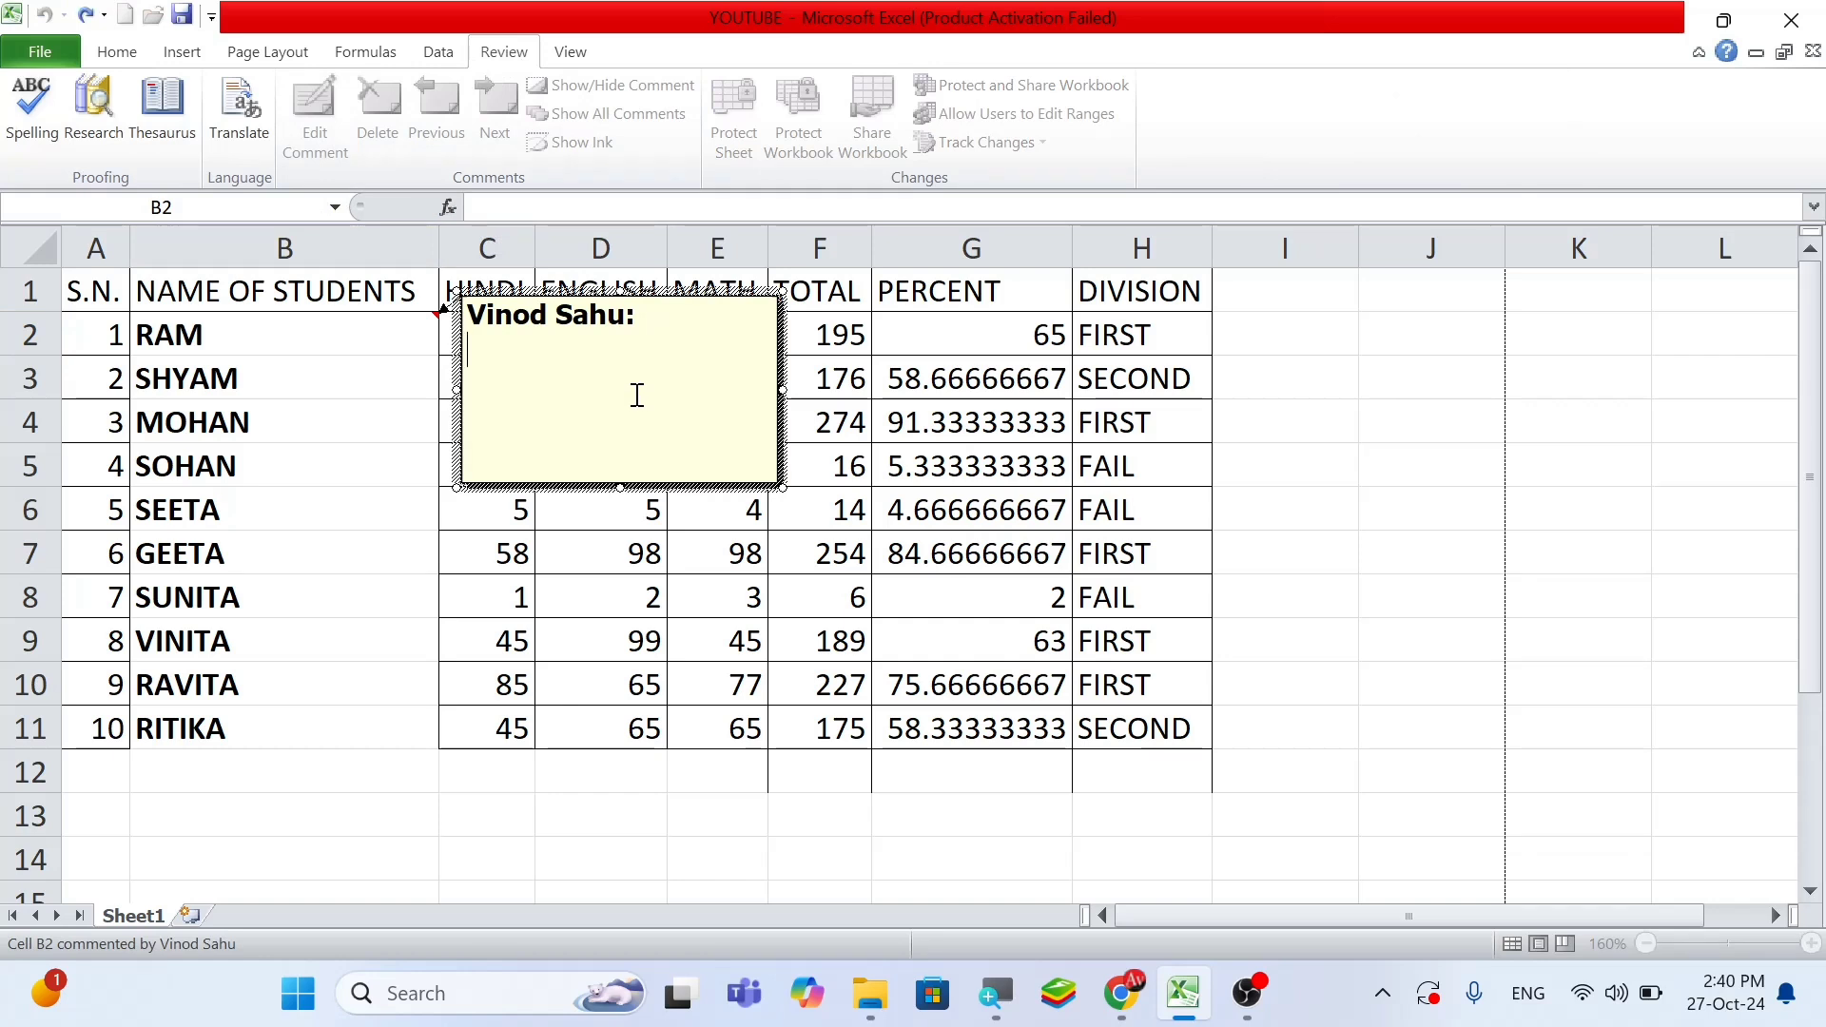
{"action": "type", "text": "ram "}
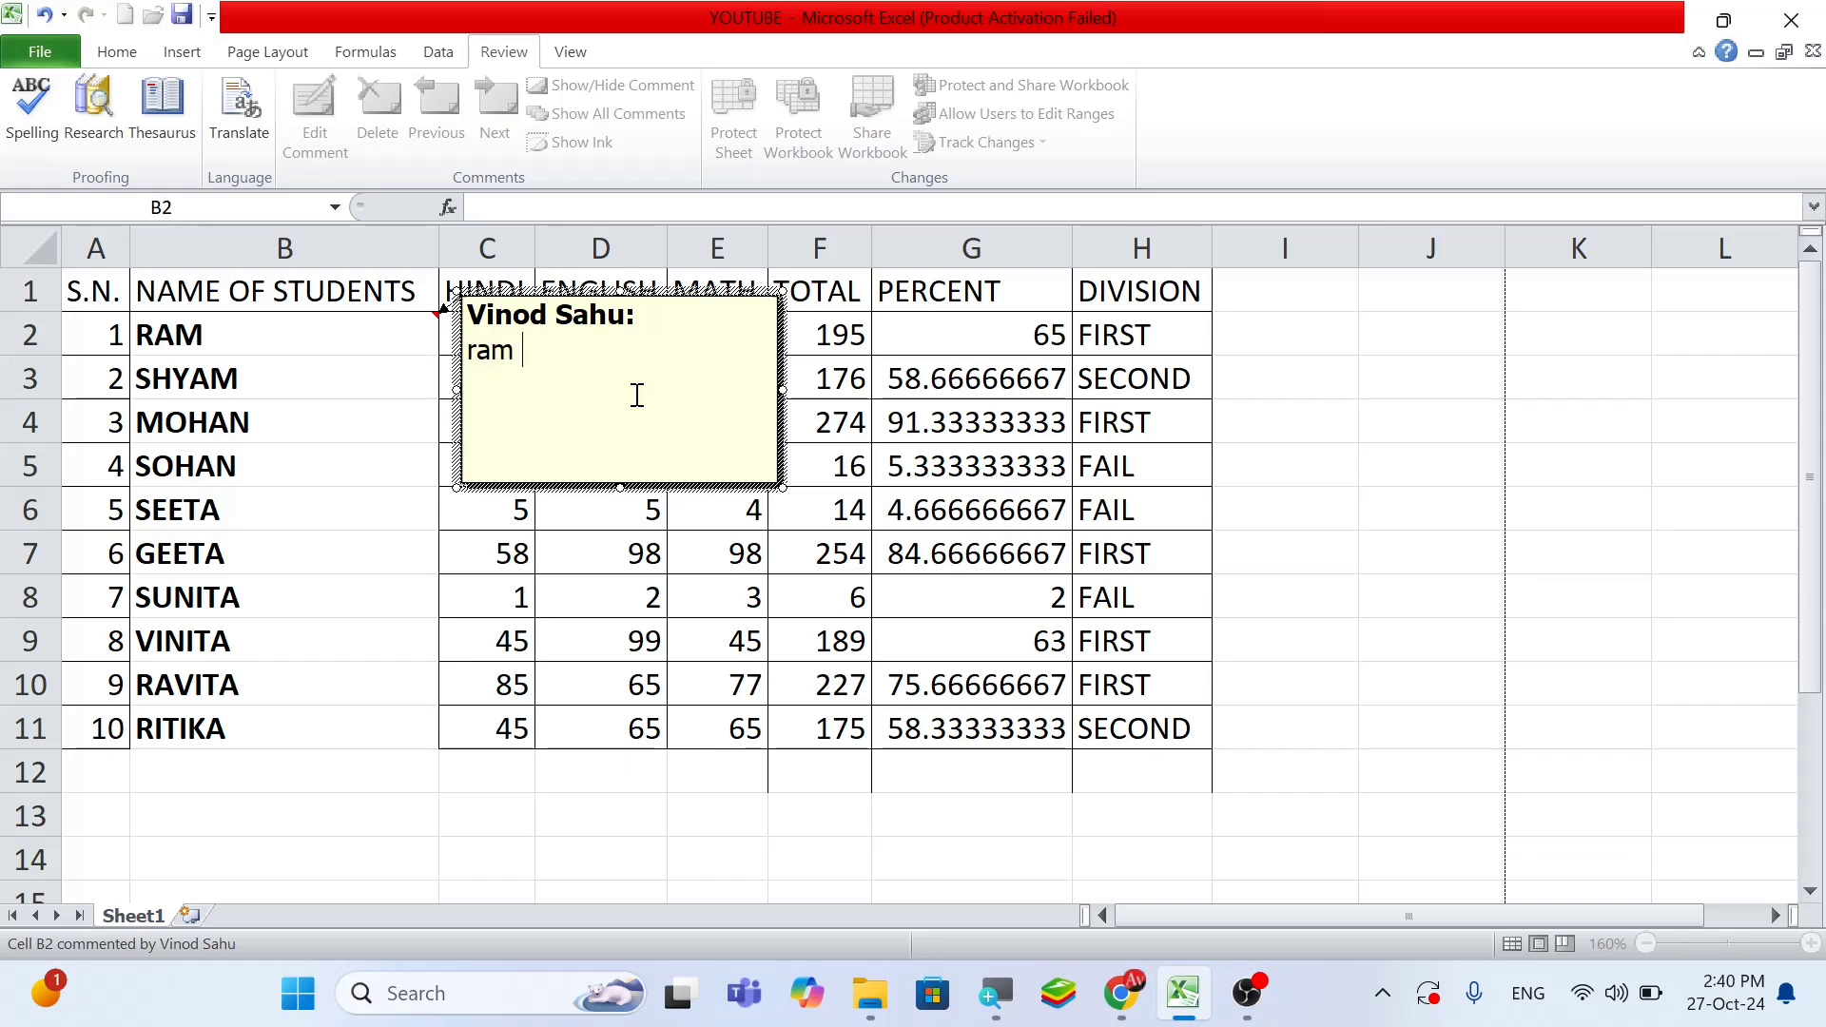
{"action": "type", "text": "is a bo"}
{"action": "key", "text": "BackSpace"}
{"action": "key", "text": "BackSpace"}
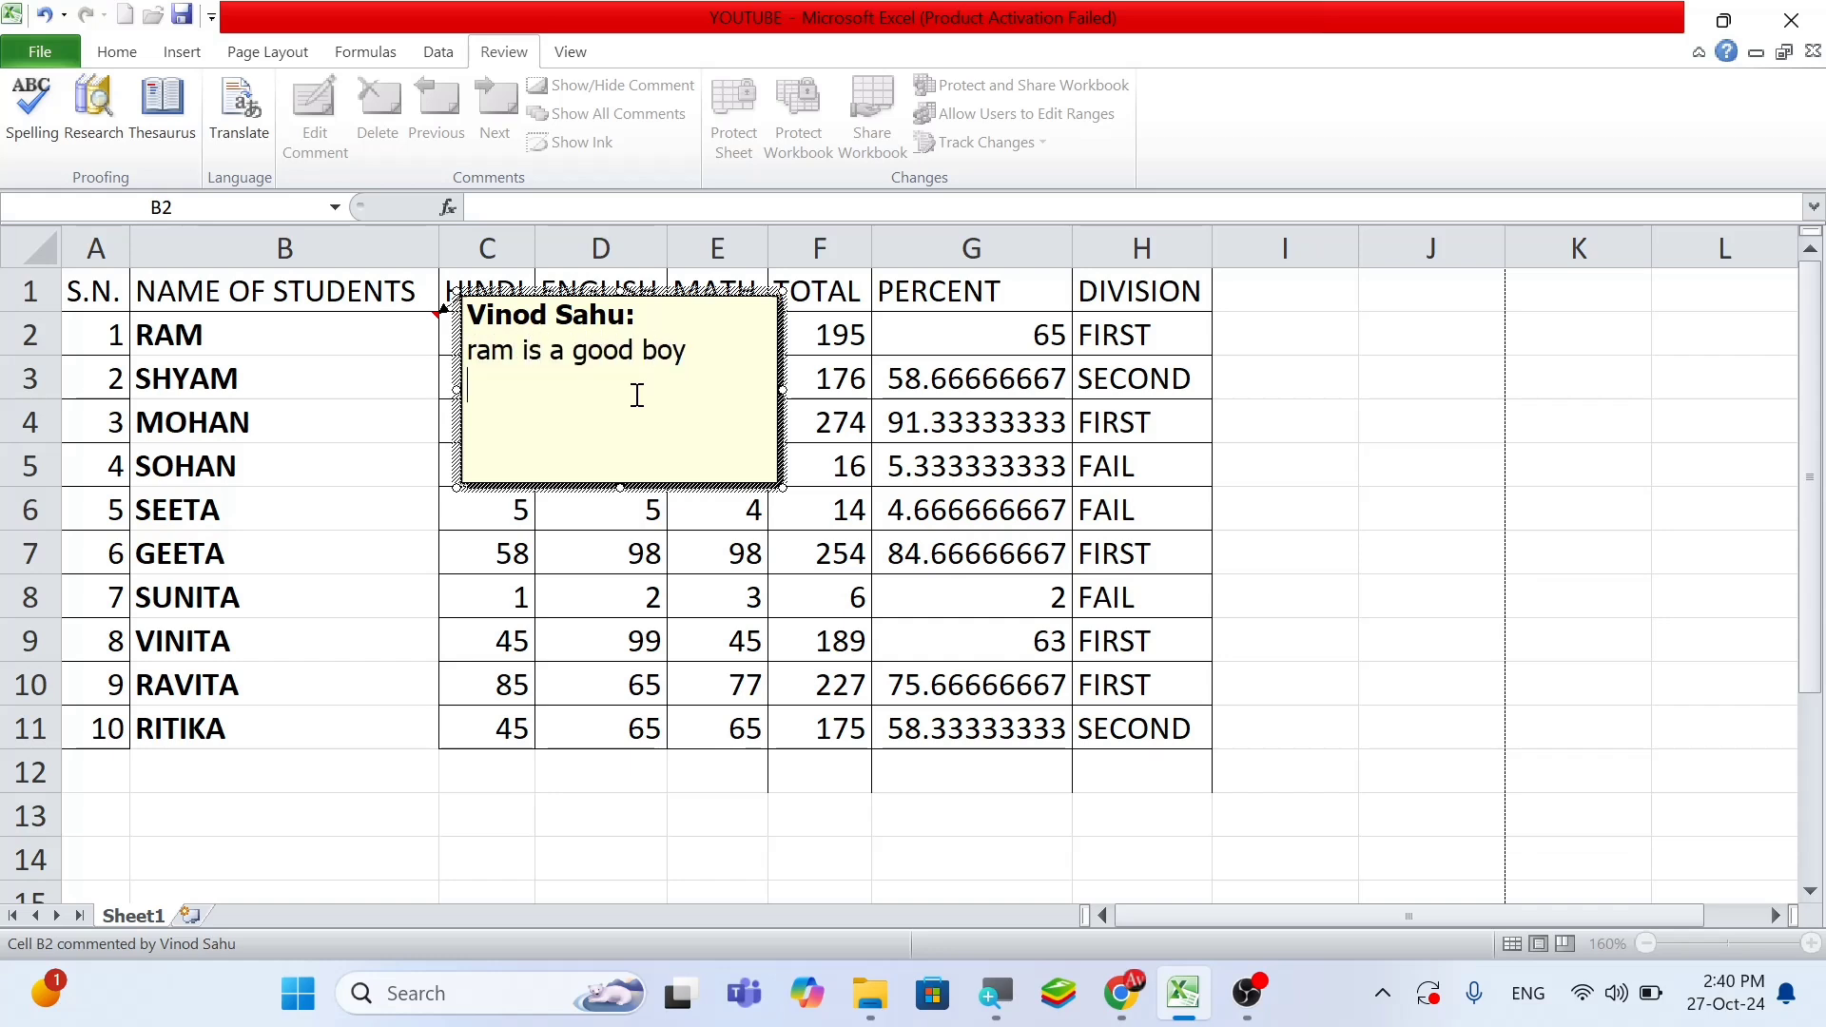
{"action": "left_click", "coordinate": [652, 608]}
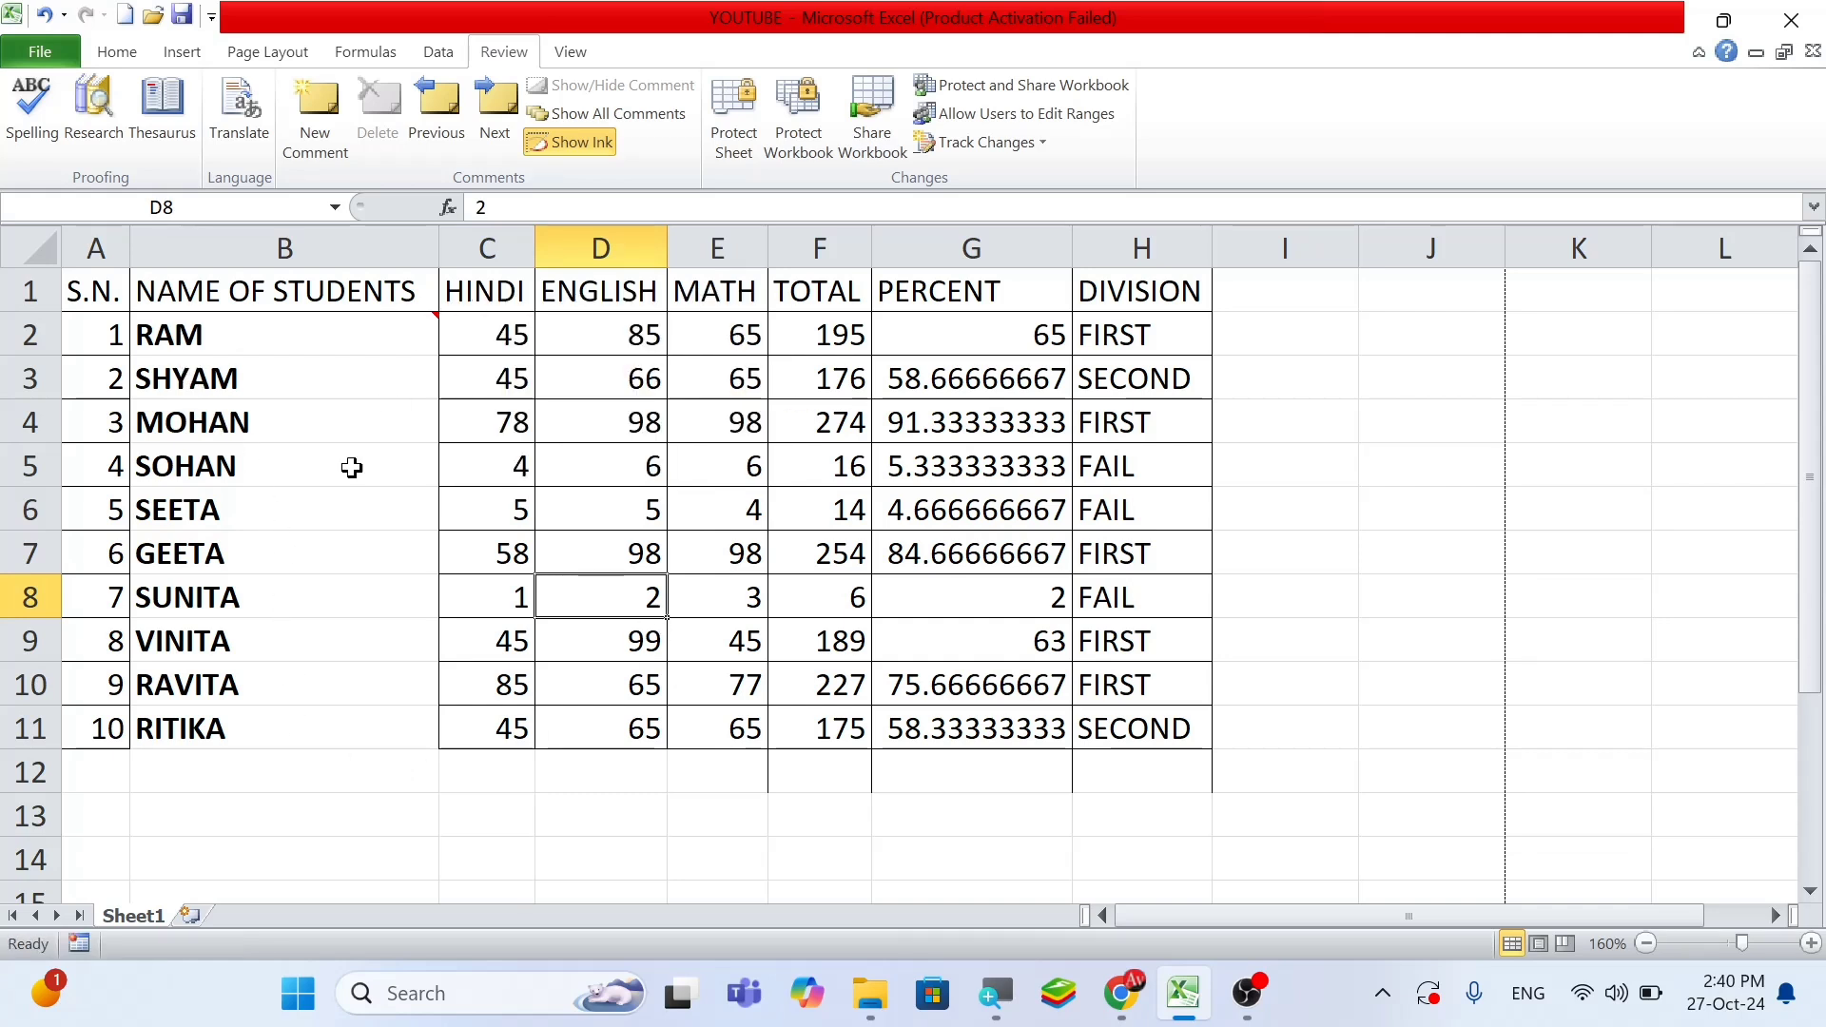
Display the comment attached to cell B2 to read its text
{"action": "left_click", "coordinate": [117, 51]}
{"action": "left_click", "coordinate": [285, 542]}
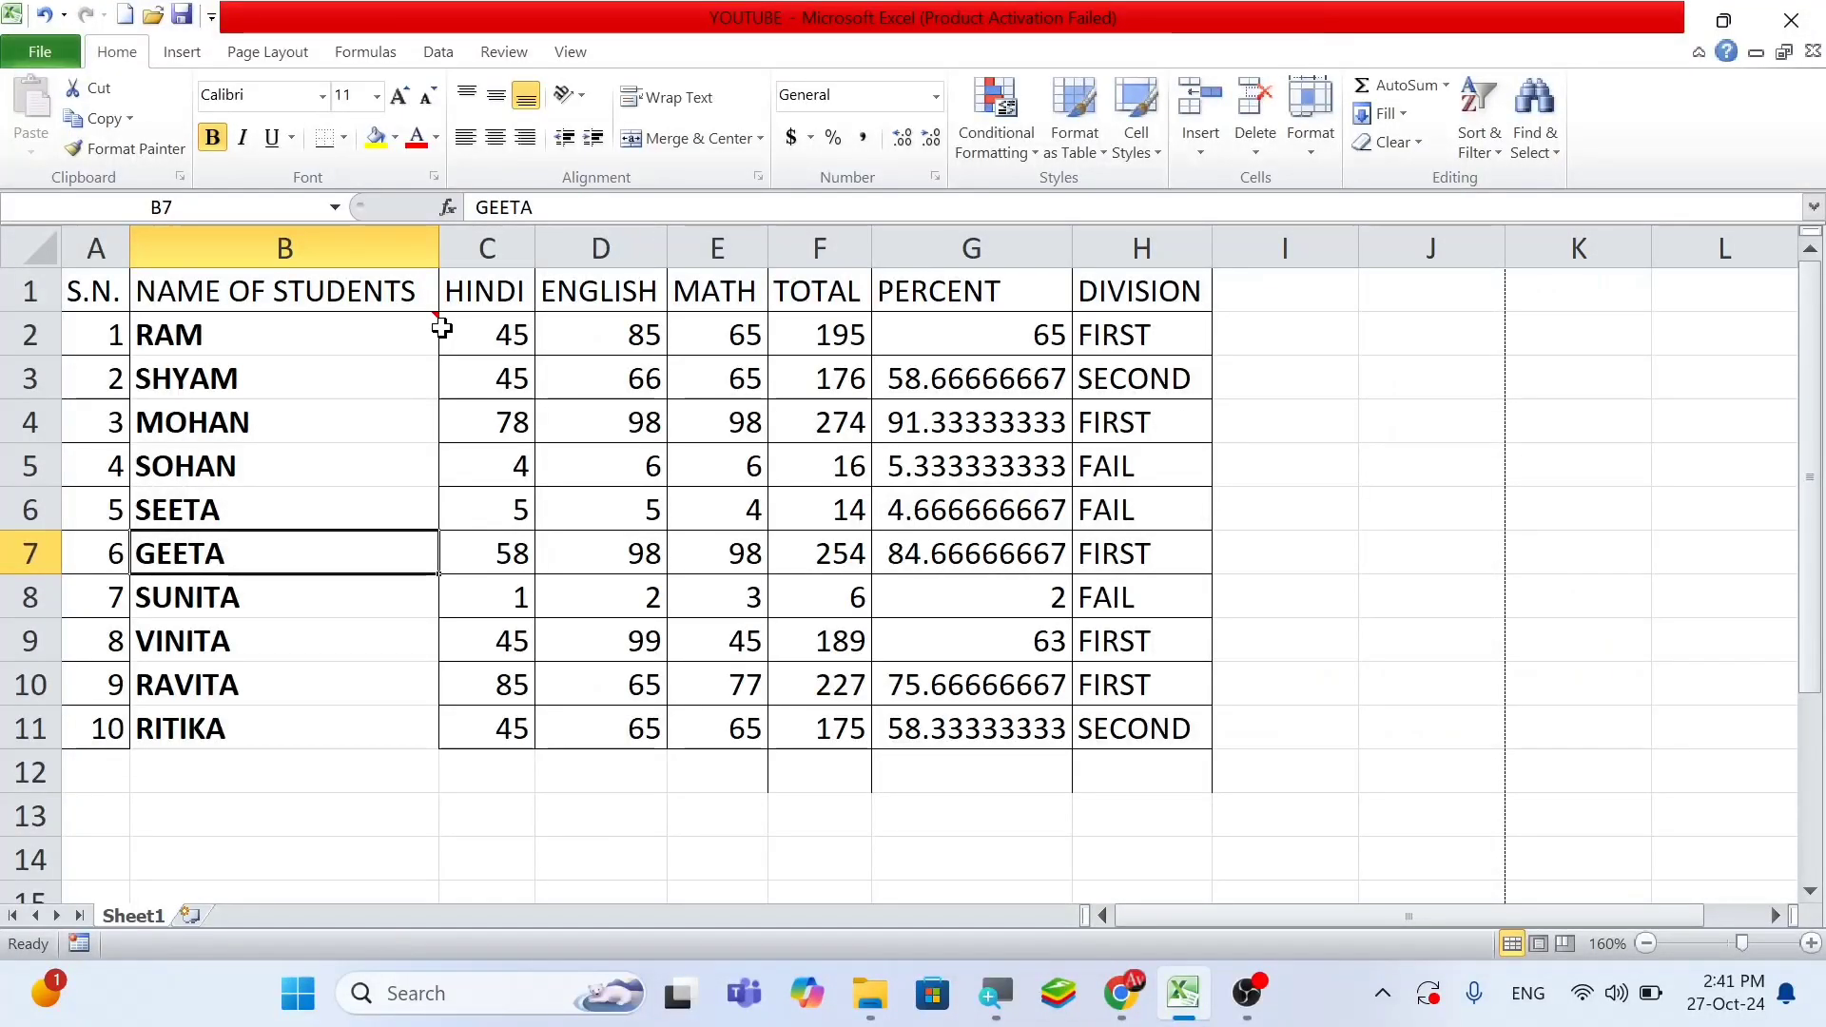
{"action": "mouse_move", "coordinate": [192, 310]}
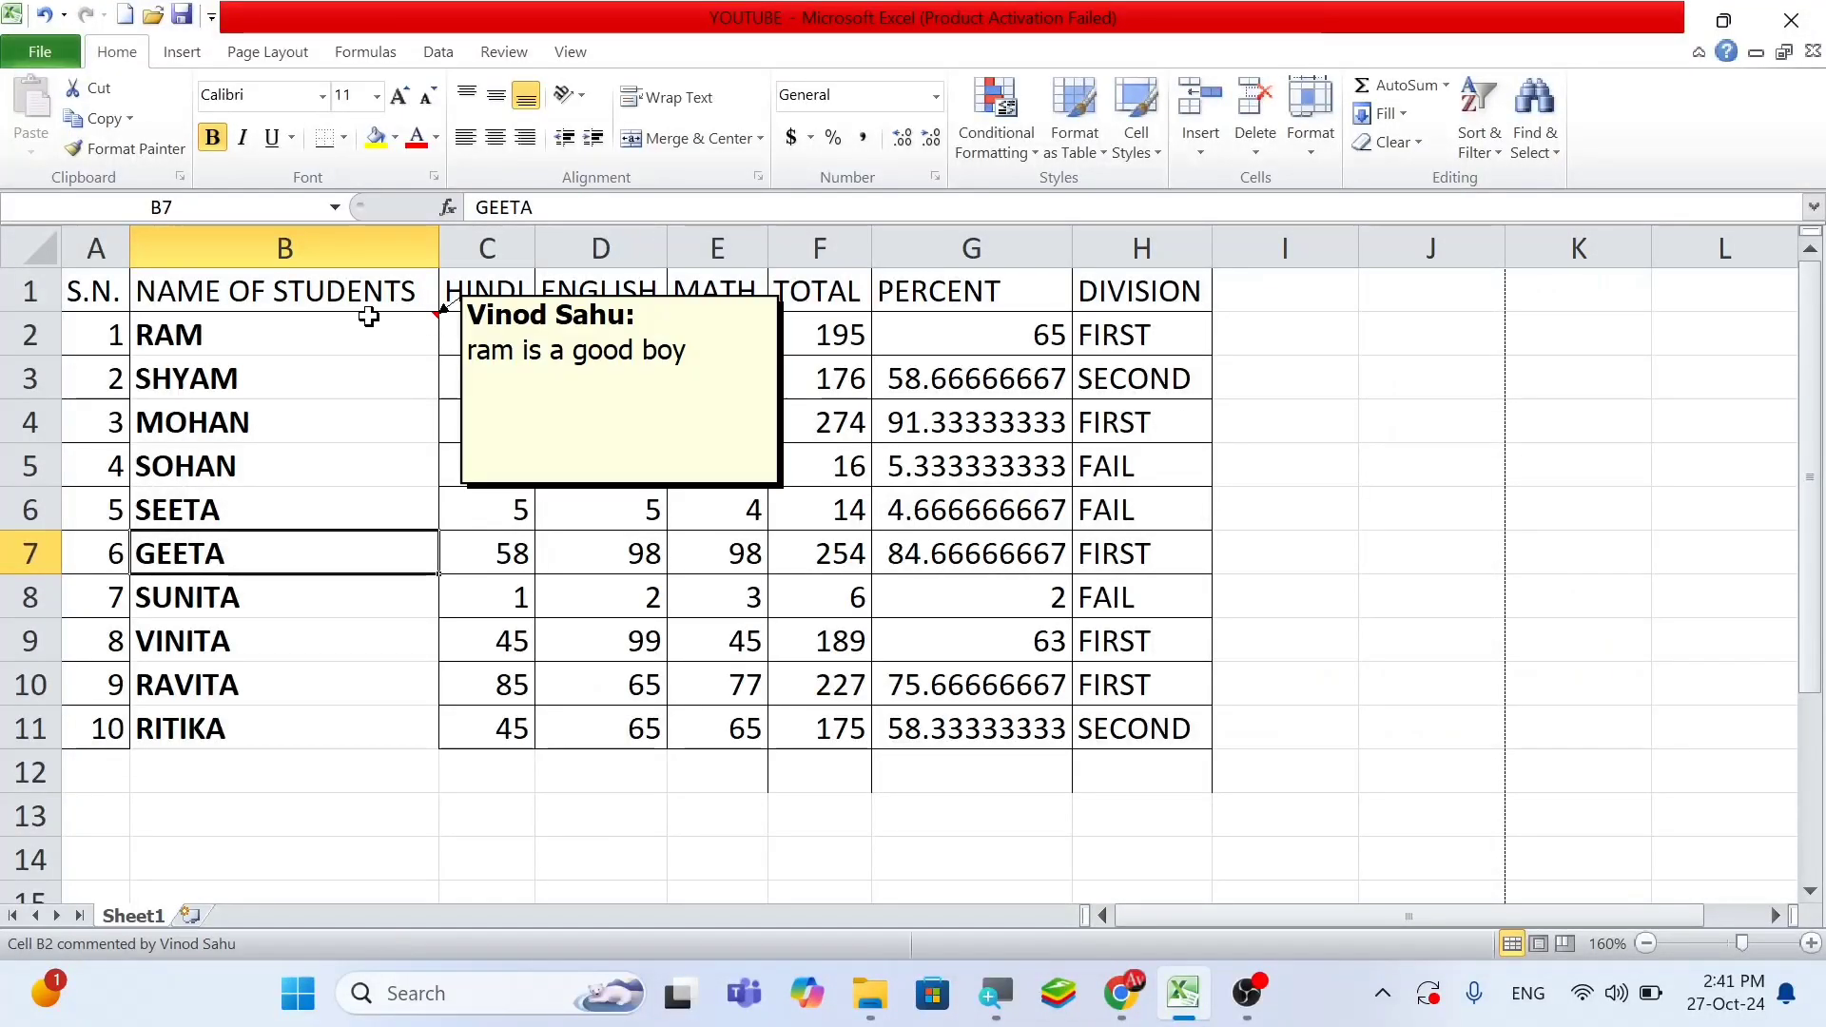
{"action": "left_click", "coordinate": [307, 333]}
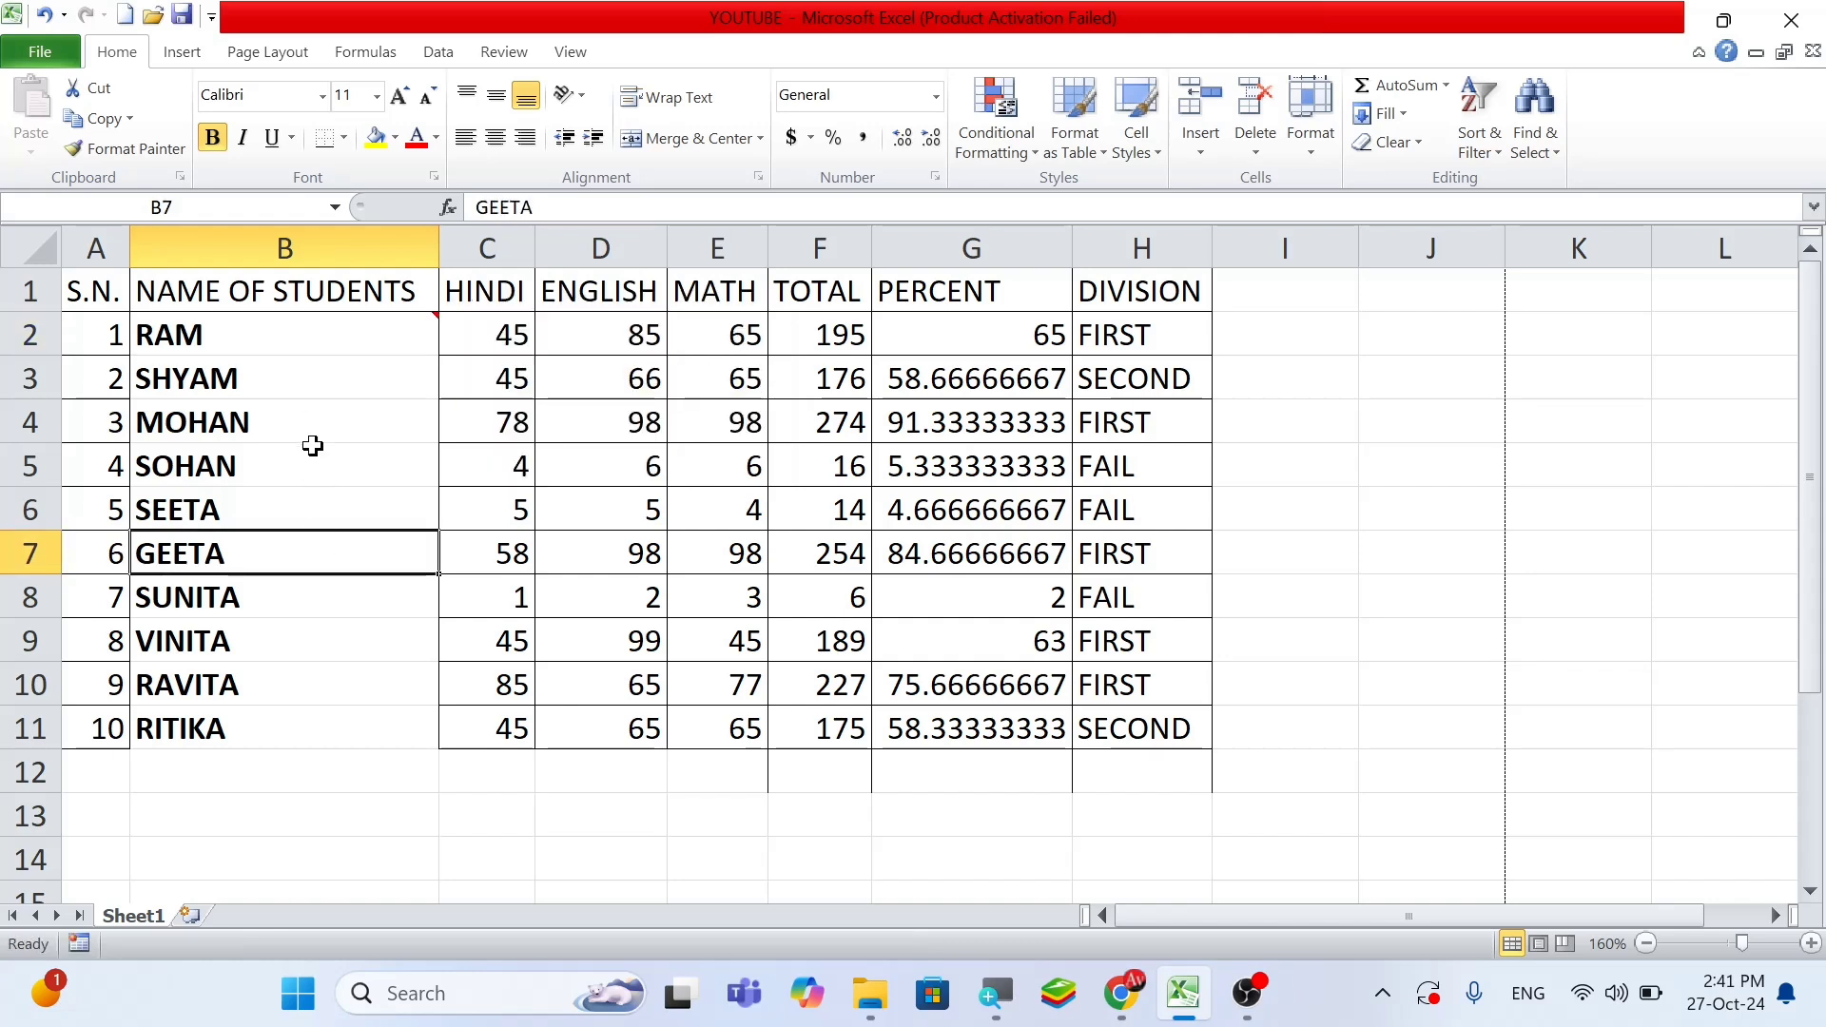
Remove the comment from cell B2 with the Clear Comments option
{"action": "left_click", "coordinate": [273, 326]}
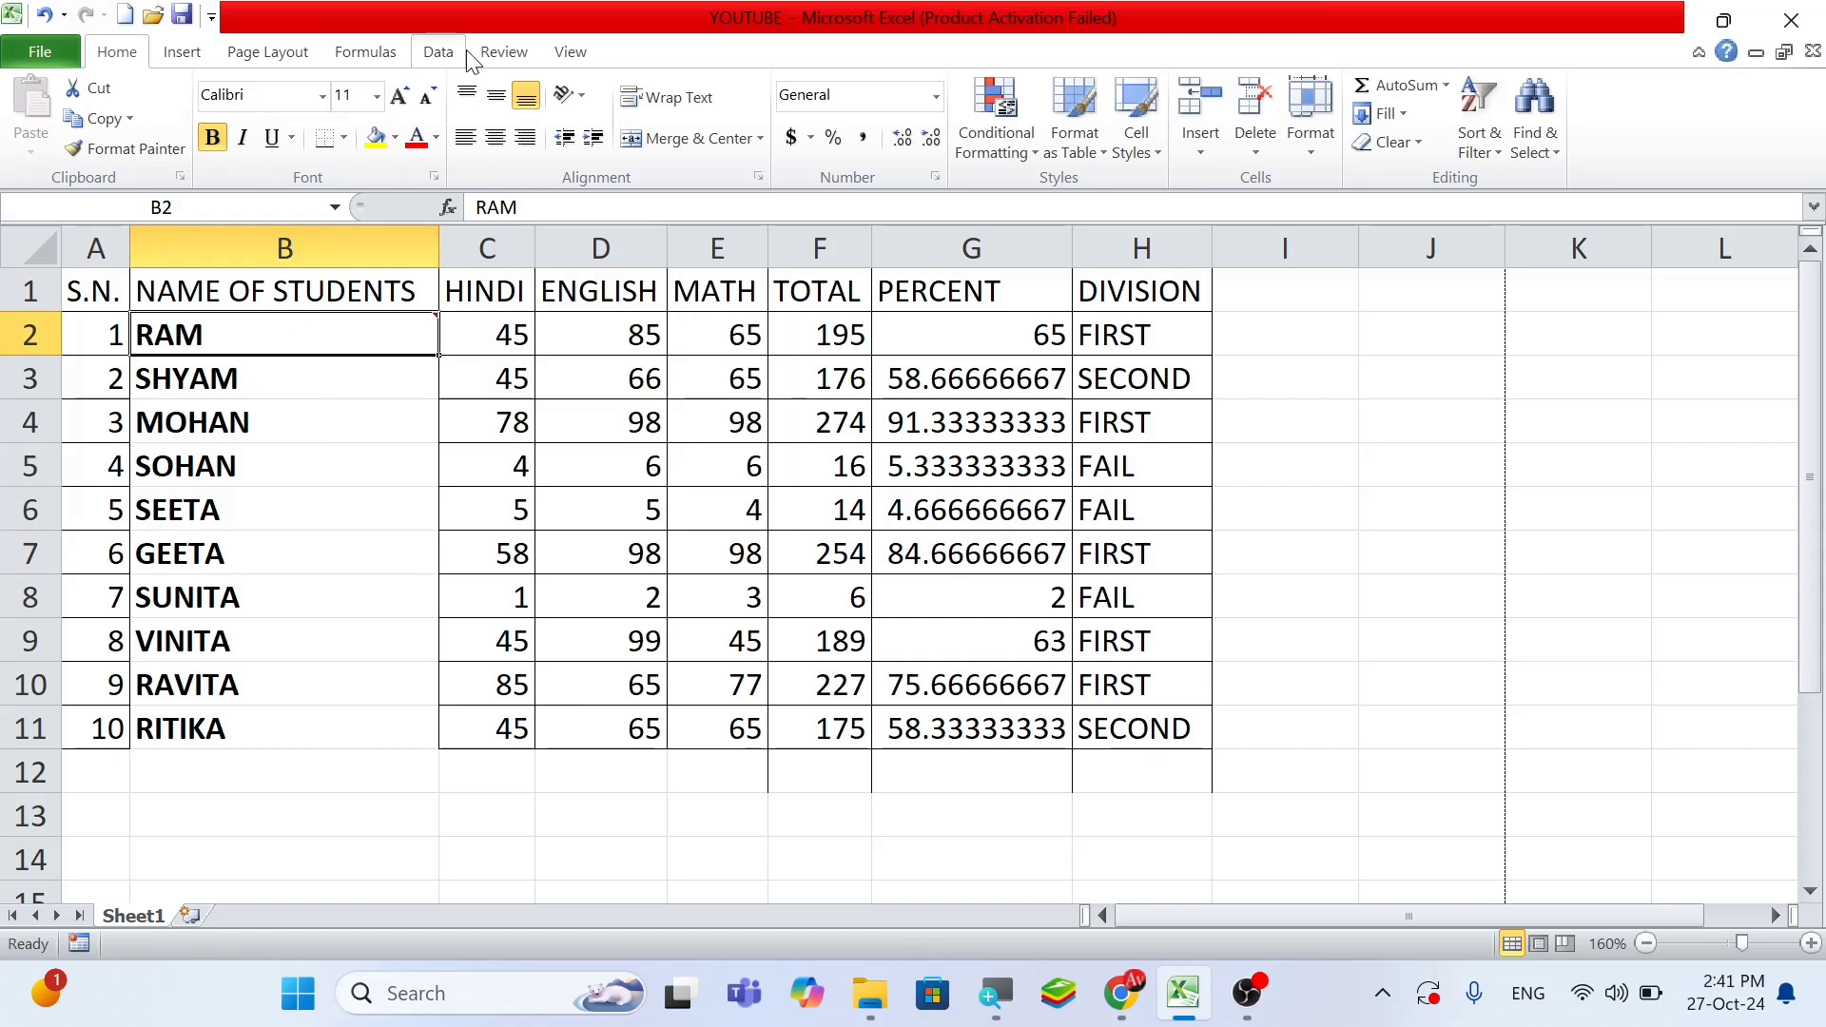
{"action": "left_click", "coordinate": [509, 54]}
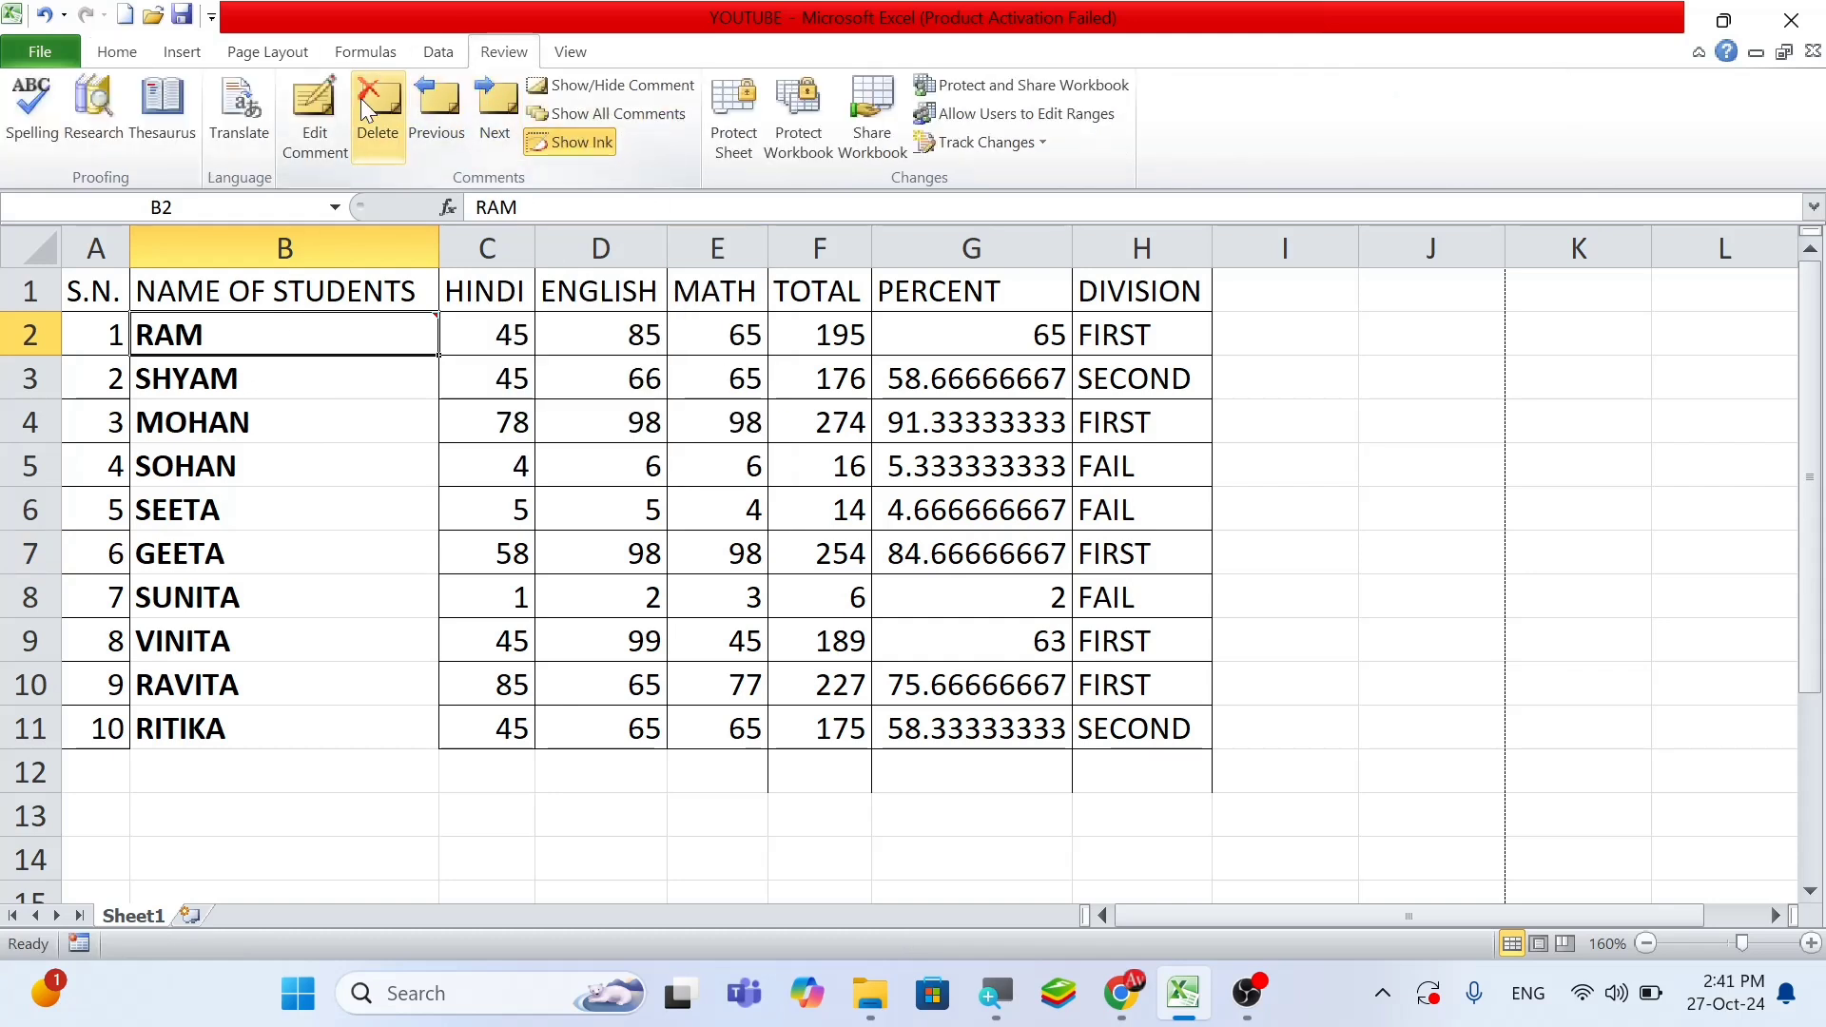
{"action": "left_click", "coordinate": [117, 52]}
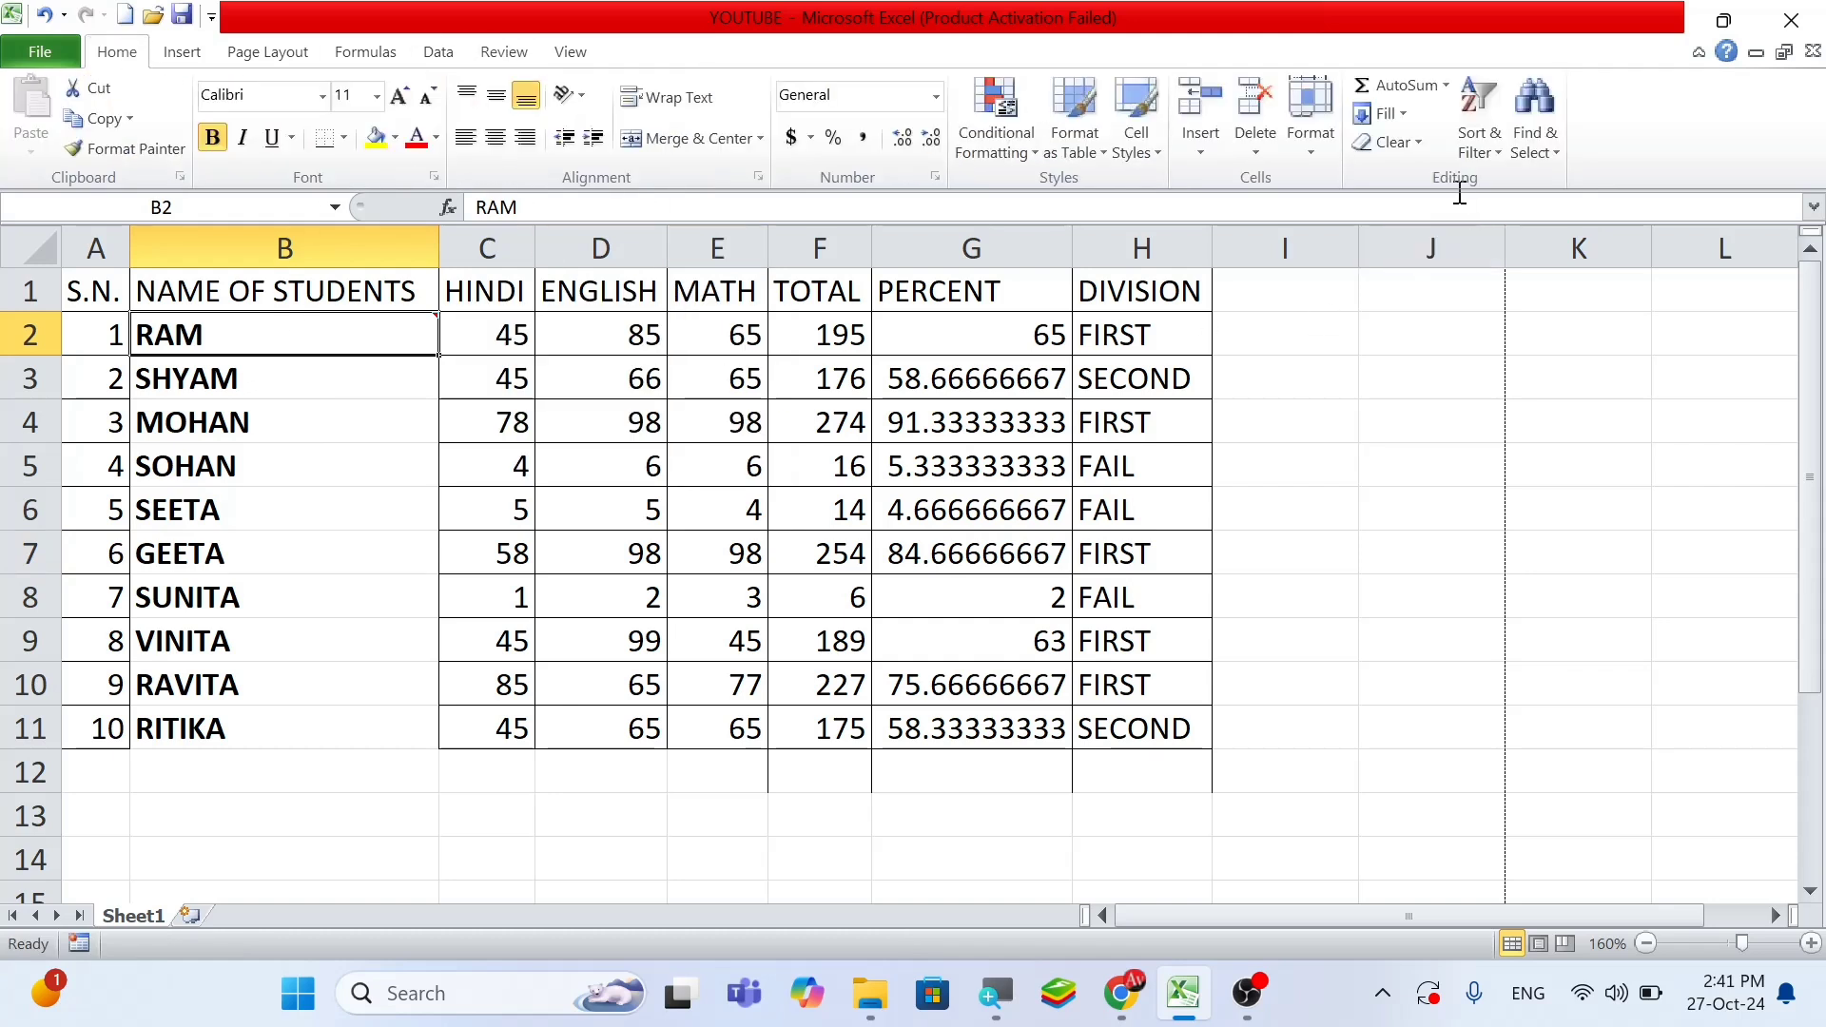
{"action": "left_click", "coordinate": [1381, 141]}
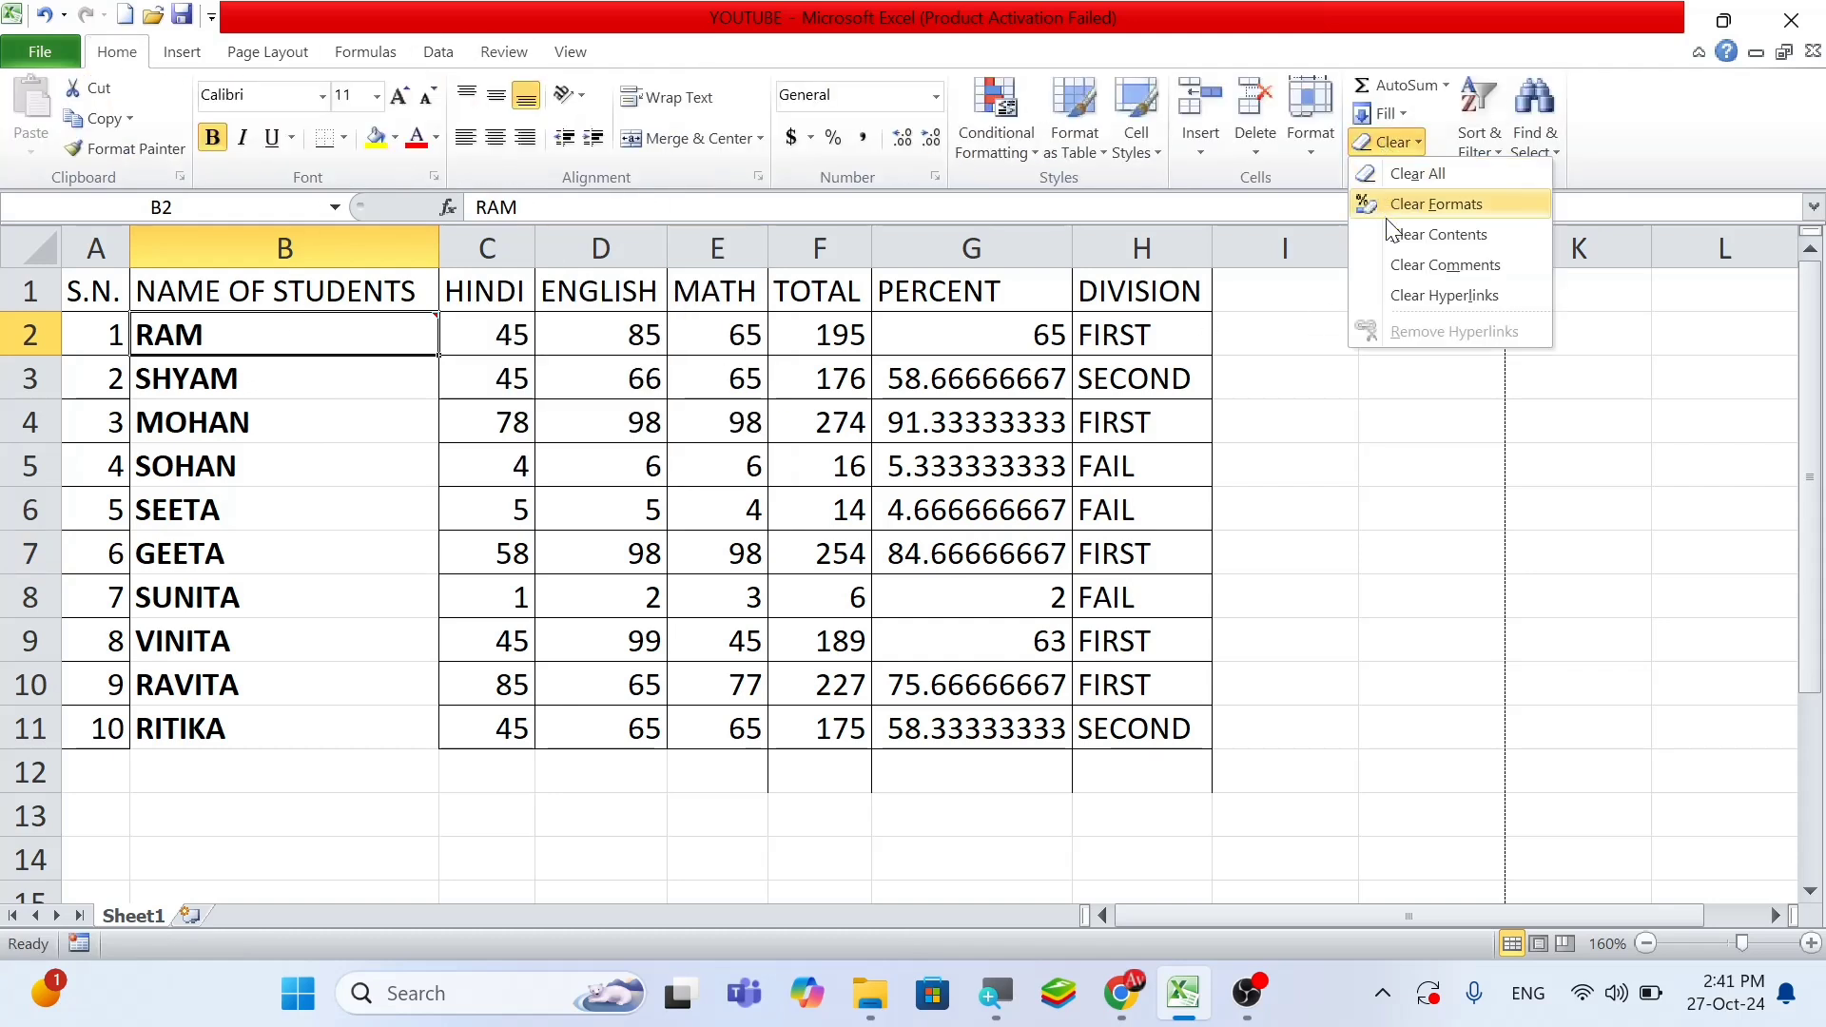
{"action": "left_click", "coordinate": [1423, 265]}
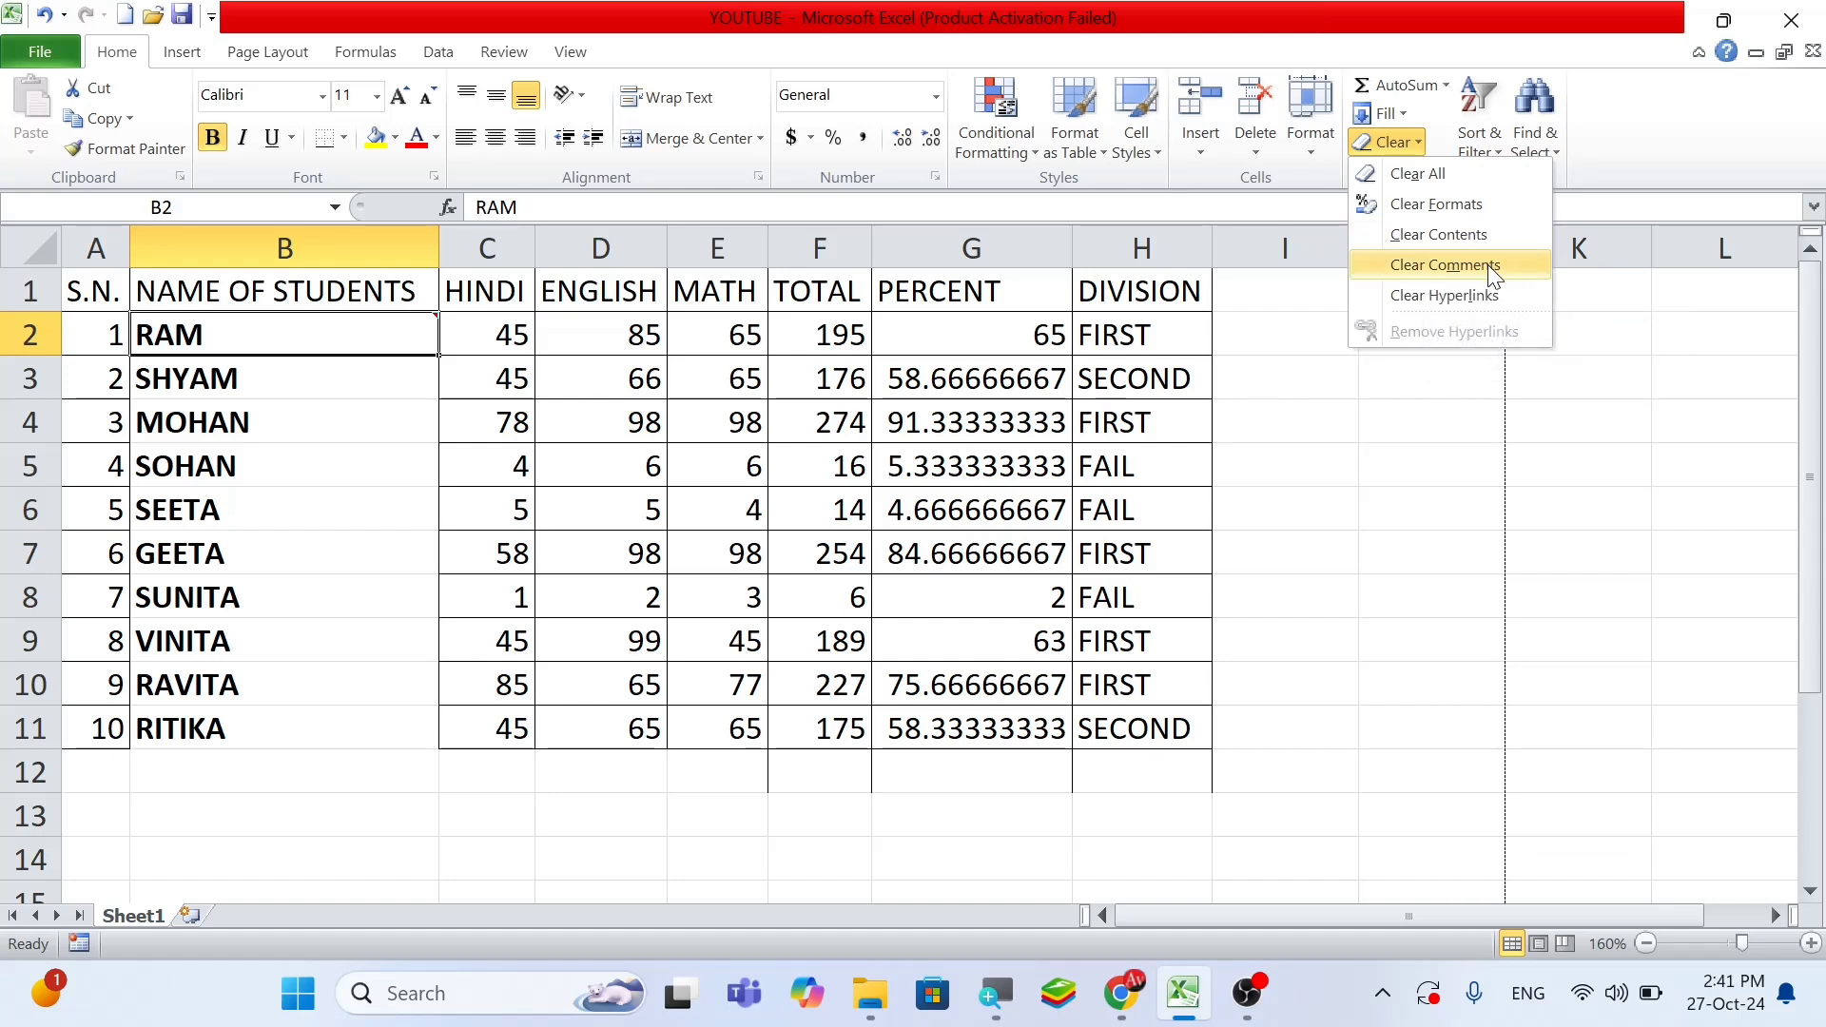
{"action": "left_click", "coordinate": [338, 577]}
{"action": "left_click", "coordinate": [294, 322]}
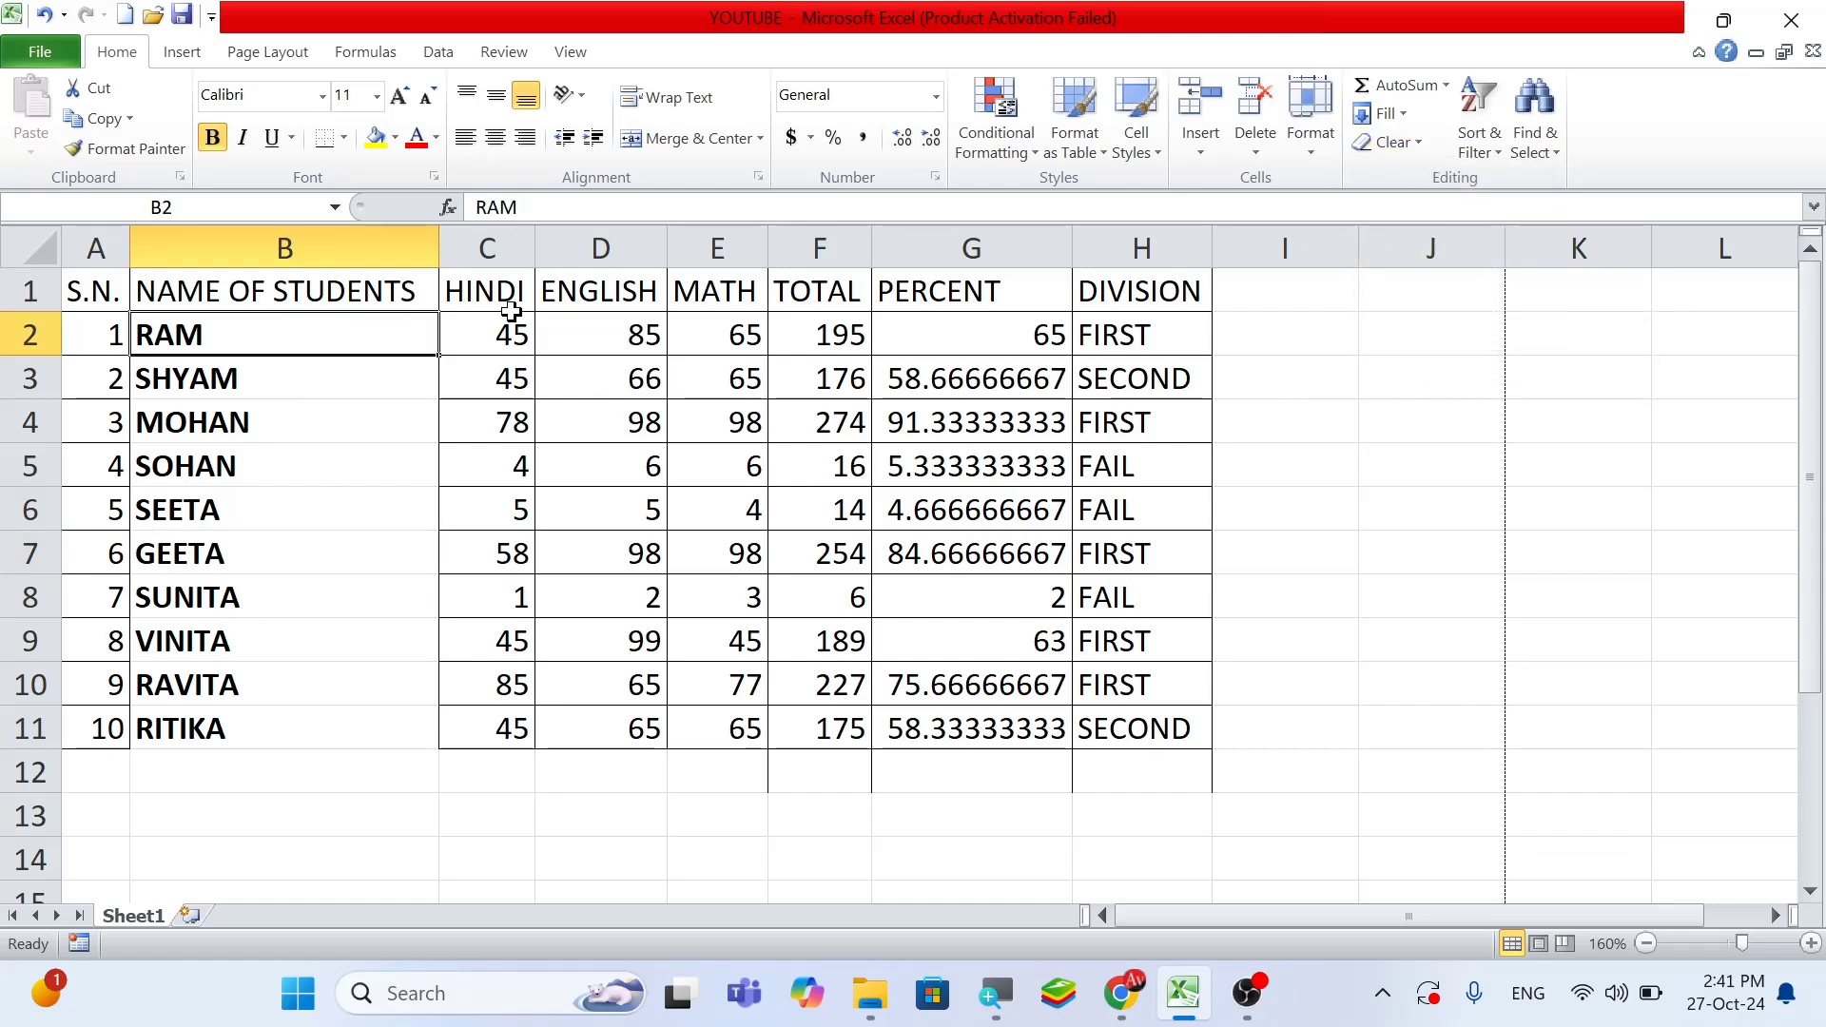
Apply the Clear Hyperlinks option to cell B2
{"action": "left_click", "coordinate": [1381, 143]}
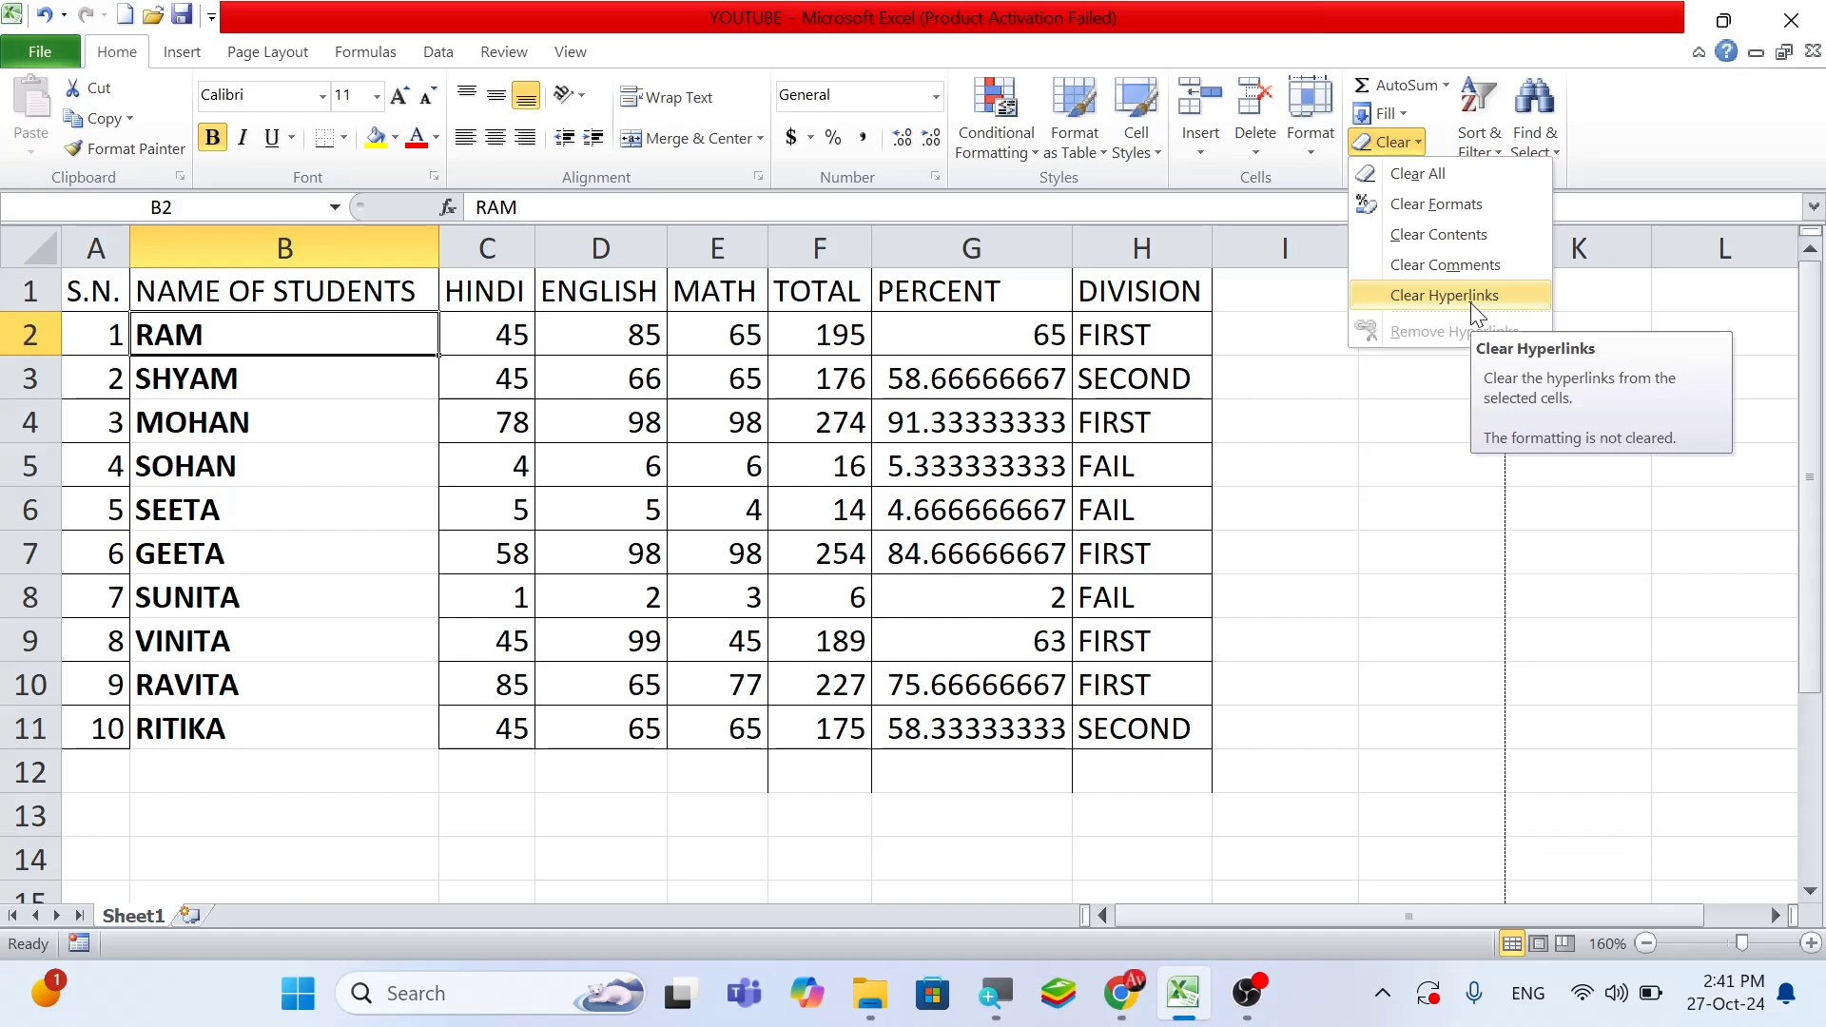
{"action": "left_click", "coordinate": [1471, 301]}
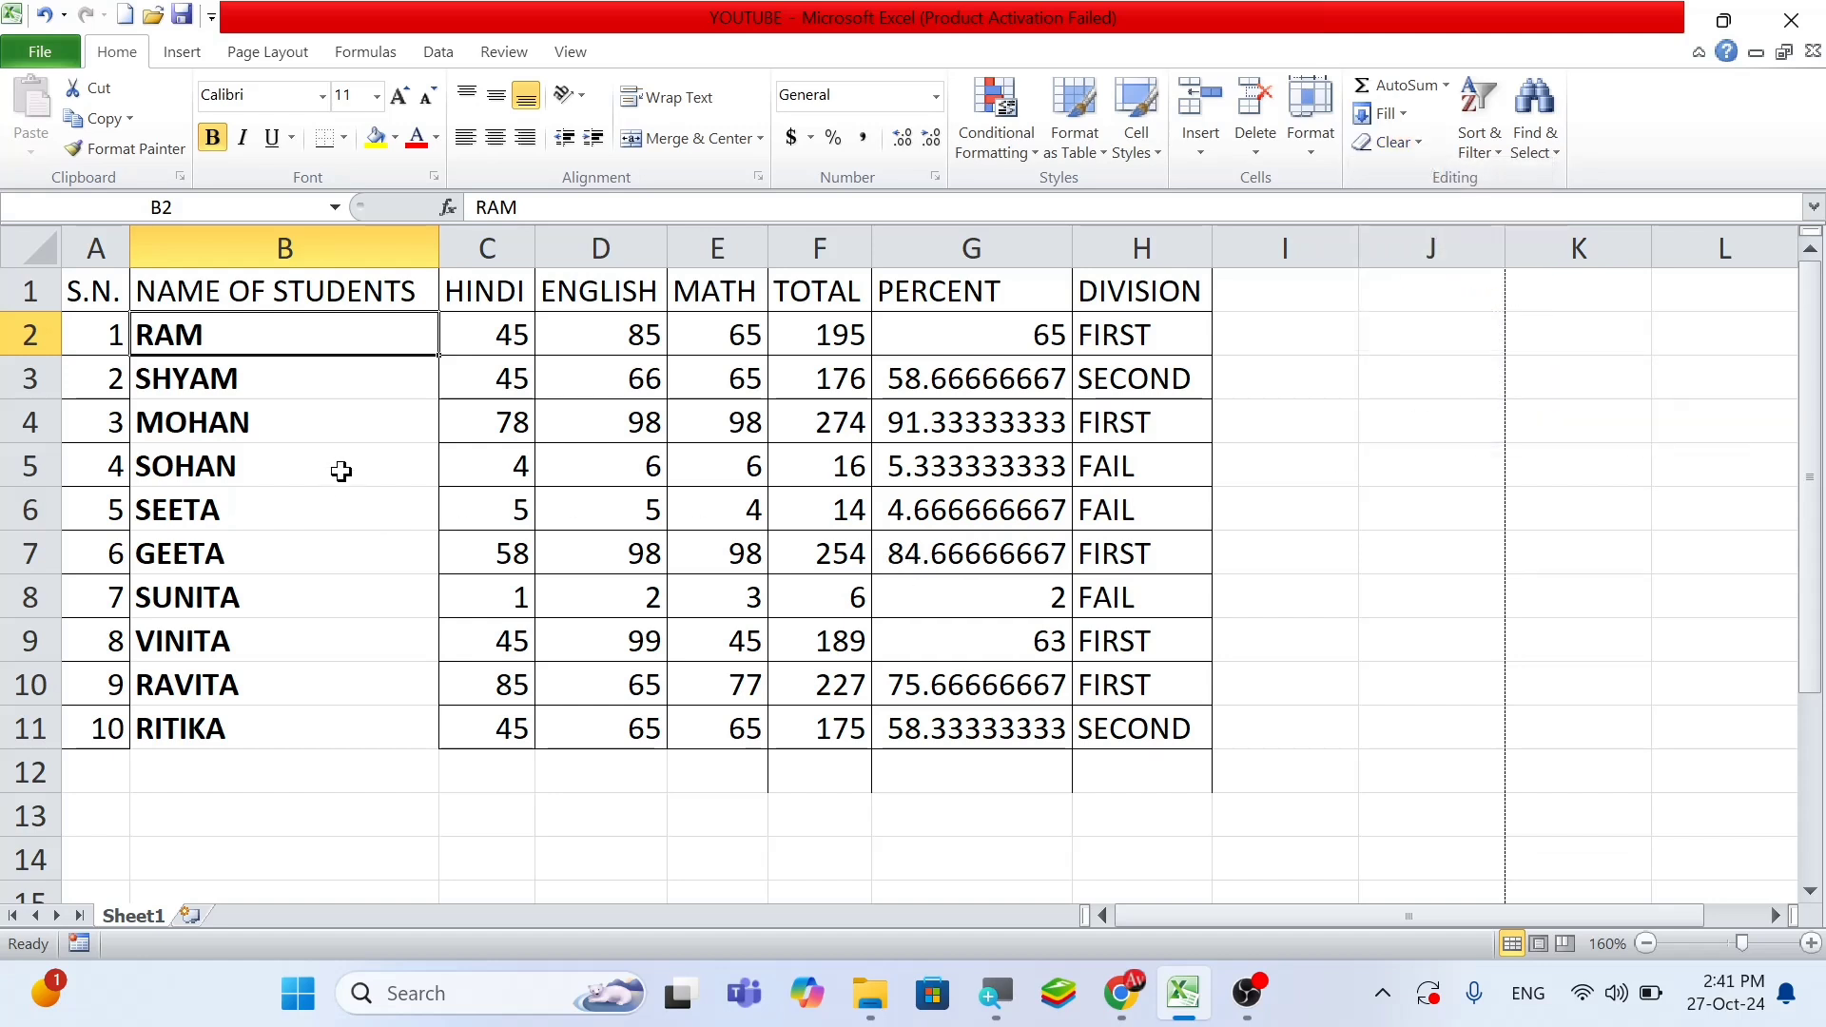
{"action": "left_click", "coordinate": [317, 433]}
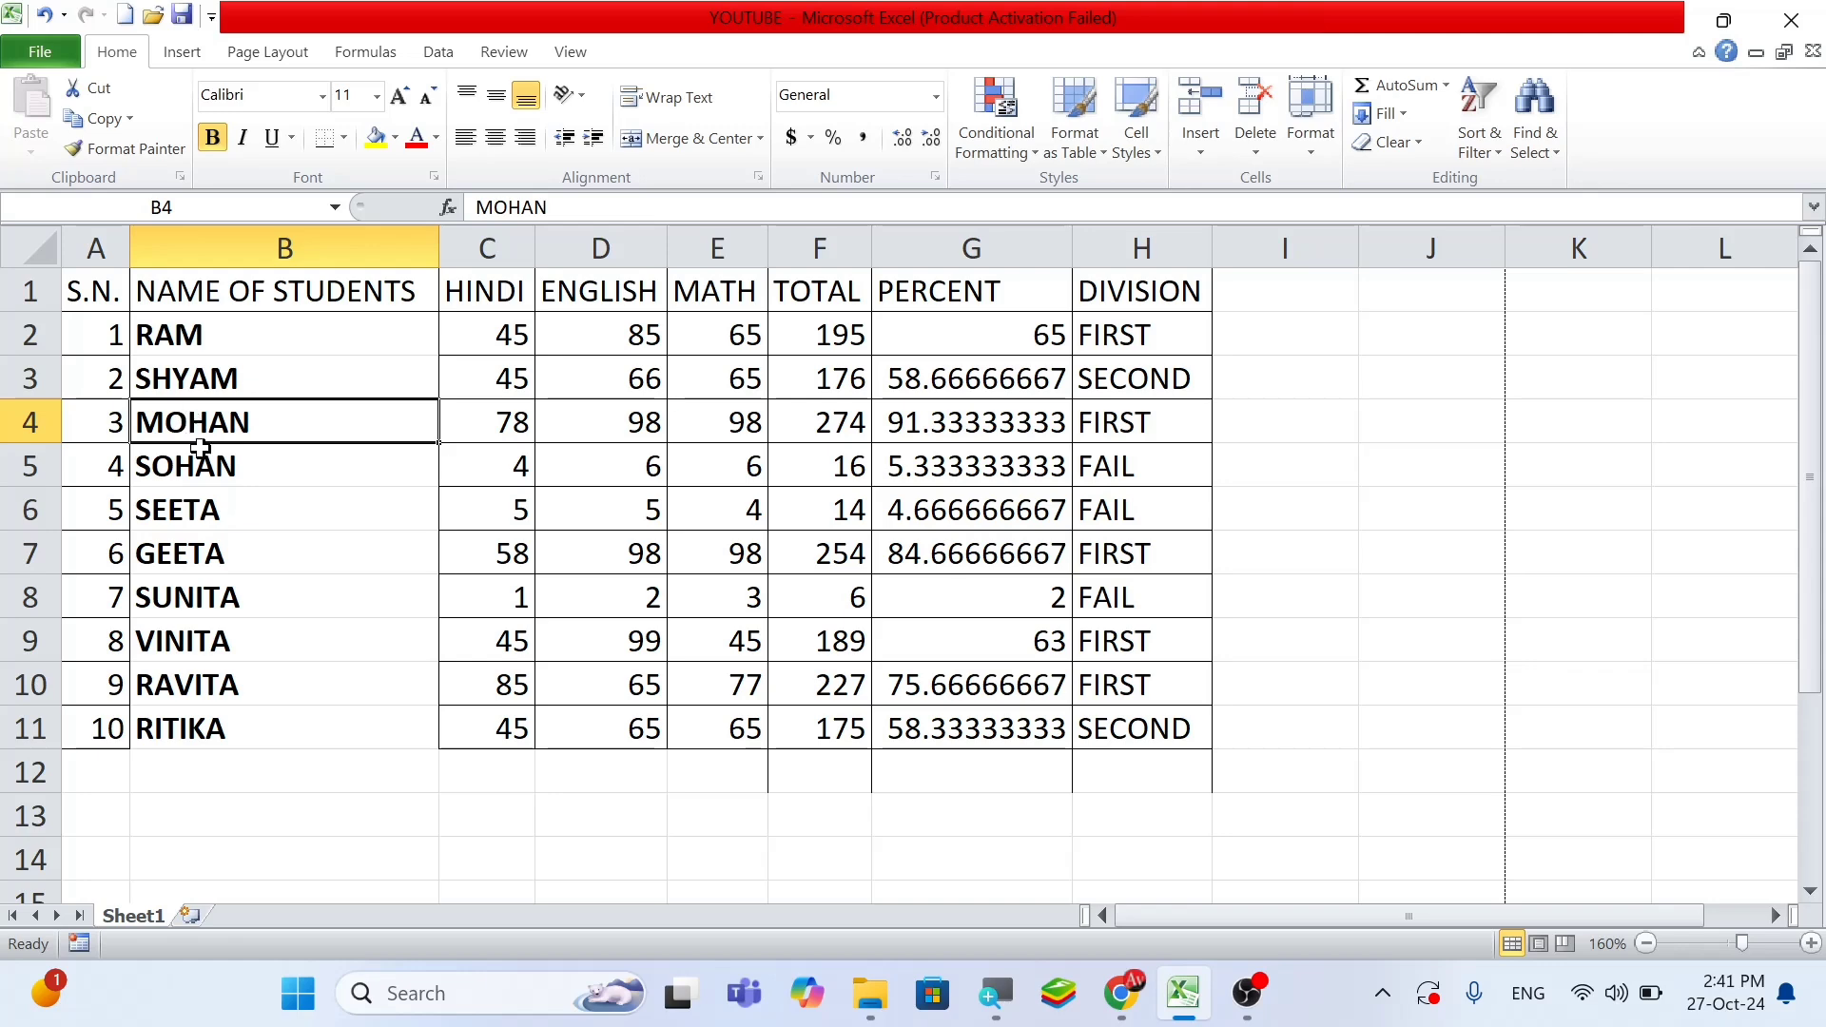
Insert a hyperlink on the student name in cell B4 that links to the MY DATA (E:) drive
{"action": "left_click", "coordinate": [191, 52]}
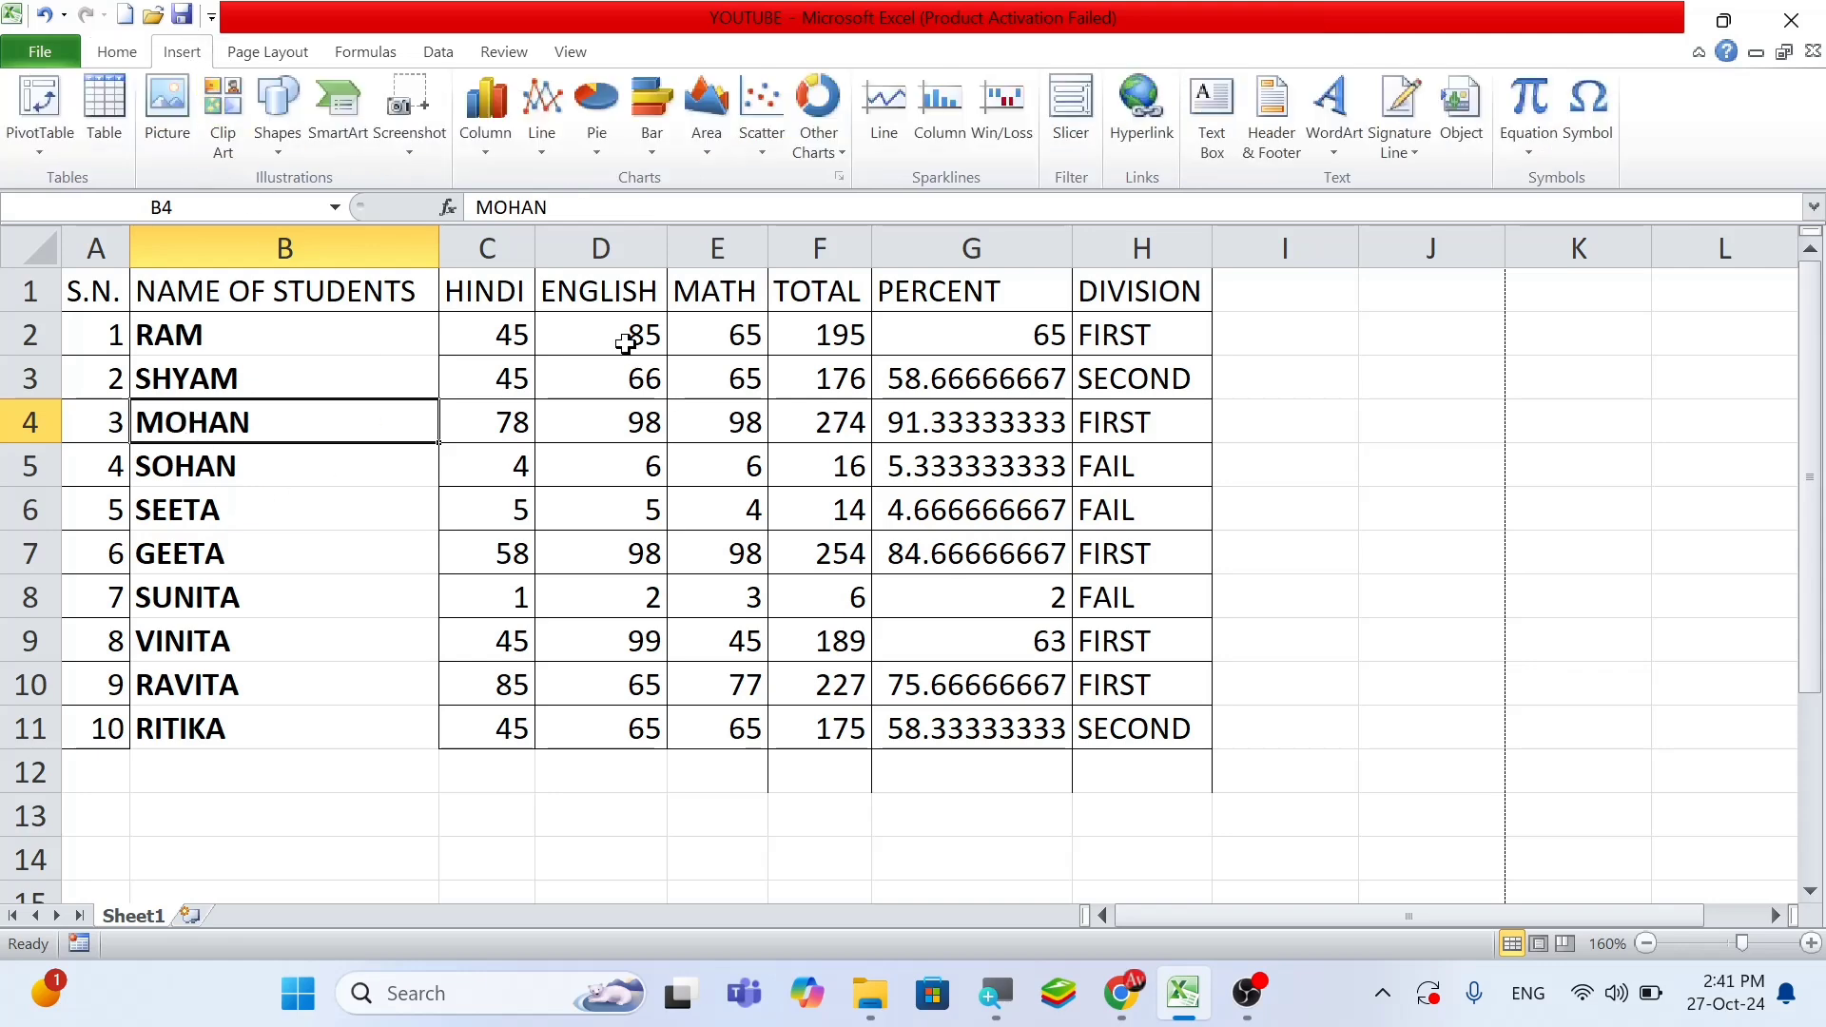
{"action": "left_click", "coordinate": [1159, 112]}
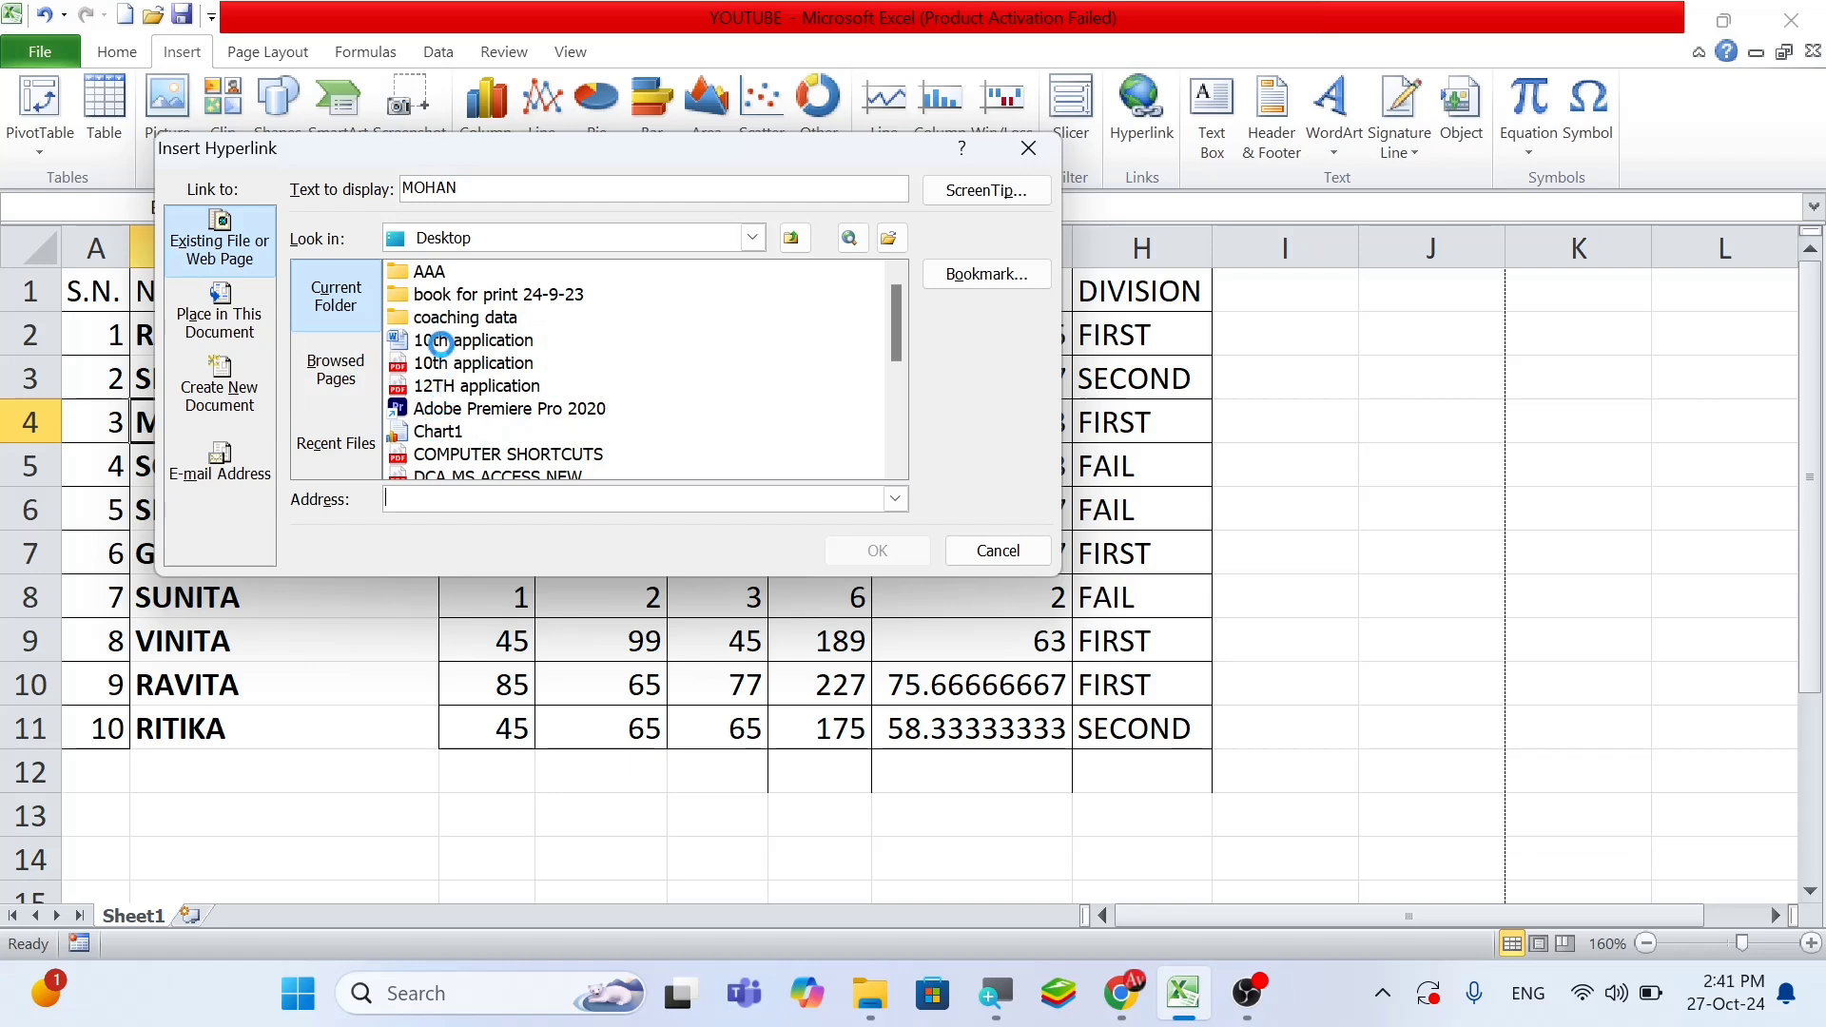
{"action": "left_click", "coordinate": [440, 342]}
{"action": "scroll", "coordinate": [463, 406], "scroll_direction": "up", "scroll_amount": 1}
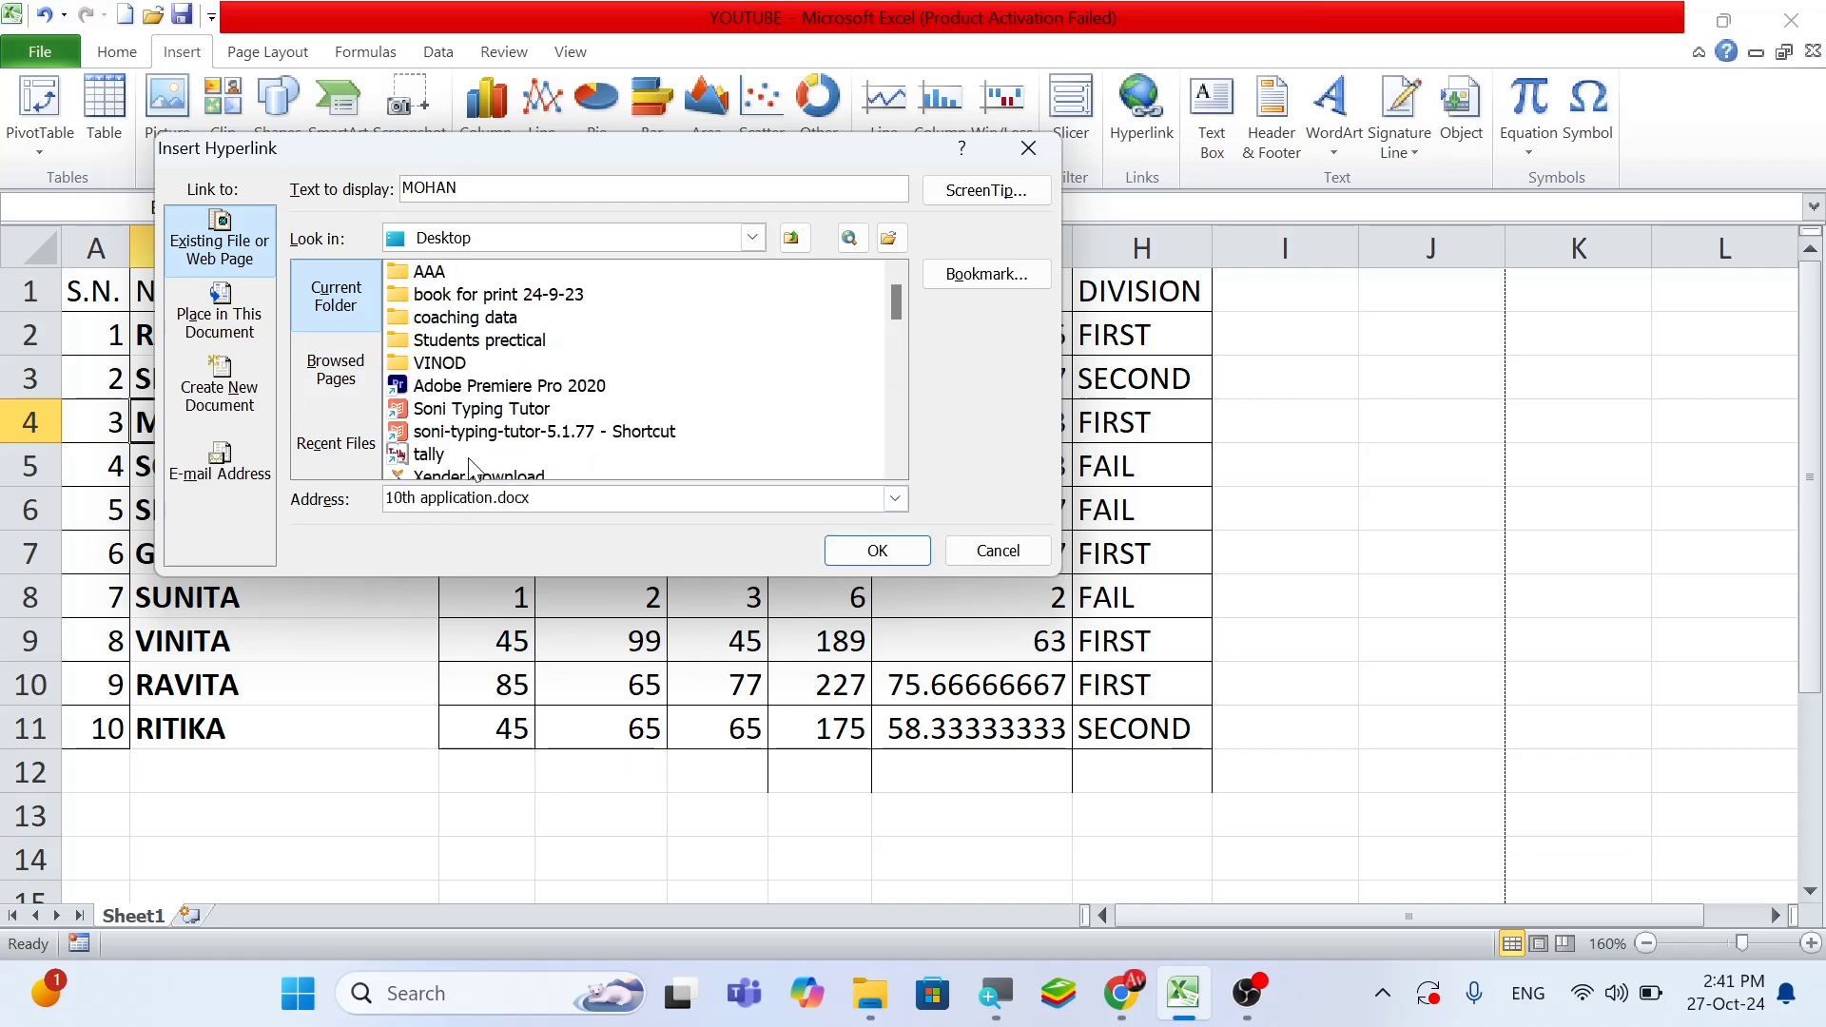
{"action": "left_click", "coordinate": [799, 244]}
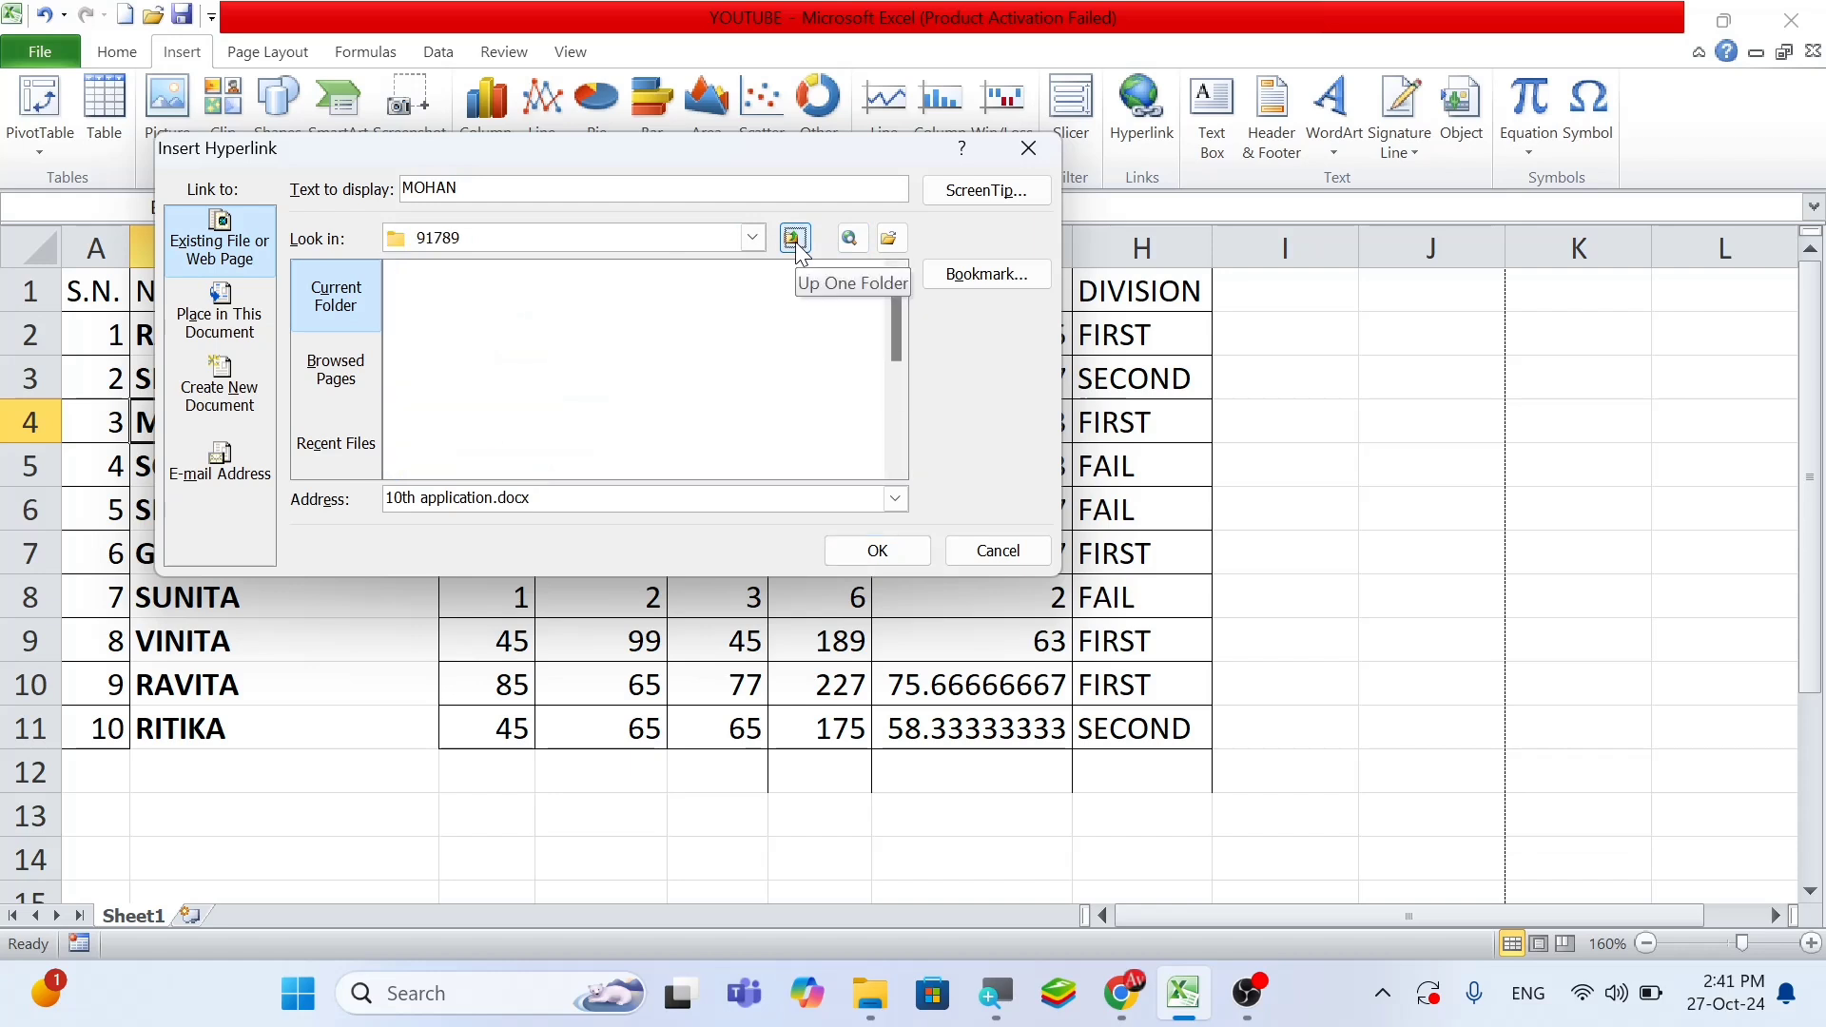
{"action": "left_click", "coordinate": [797, 249]}
{"action": "left_click", "coordinate": [797, 243]}
{"action": "left_click", "coordinate": [797, 243]}
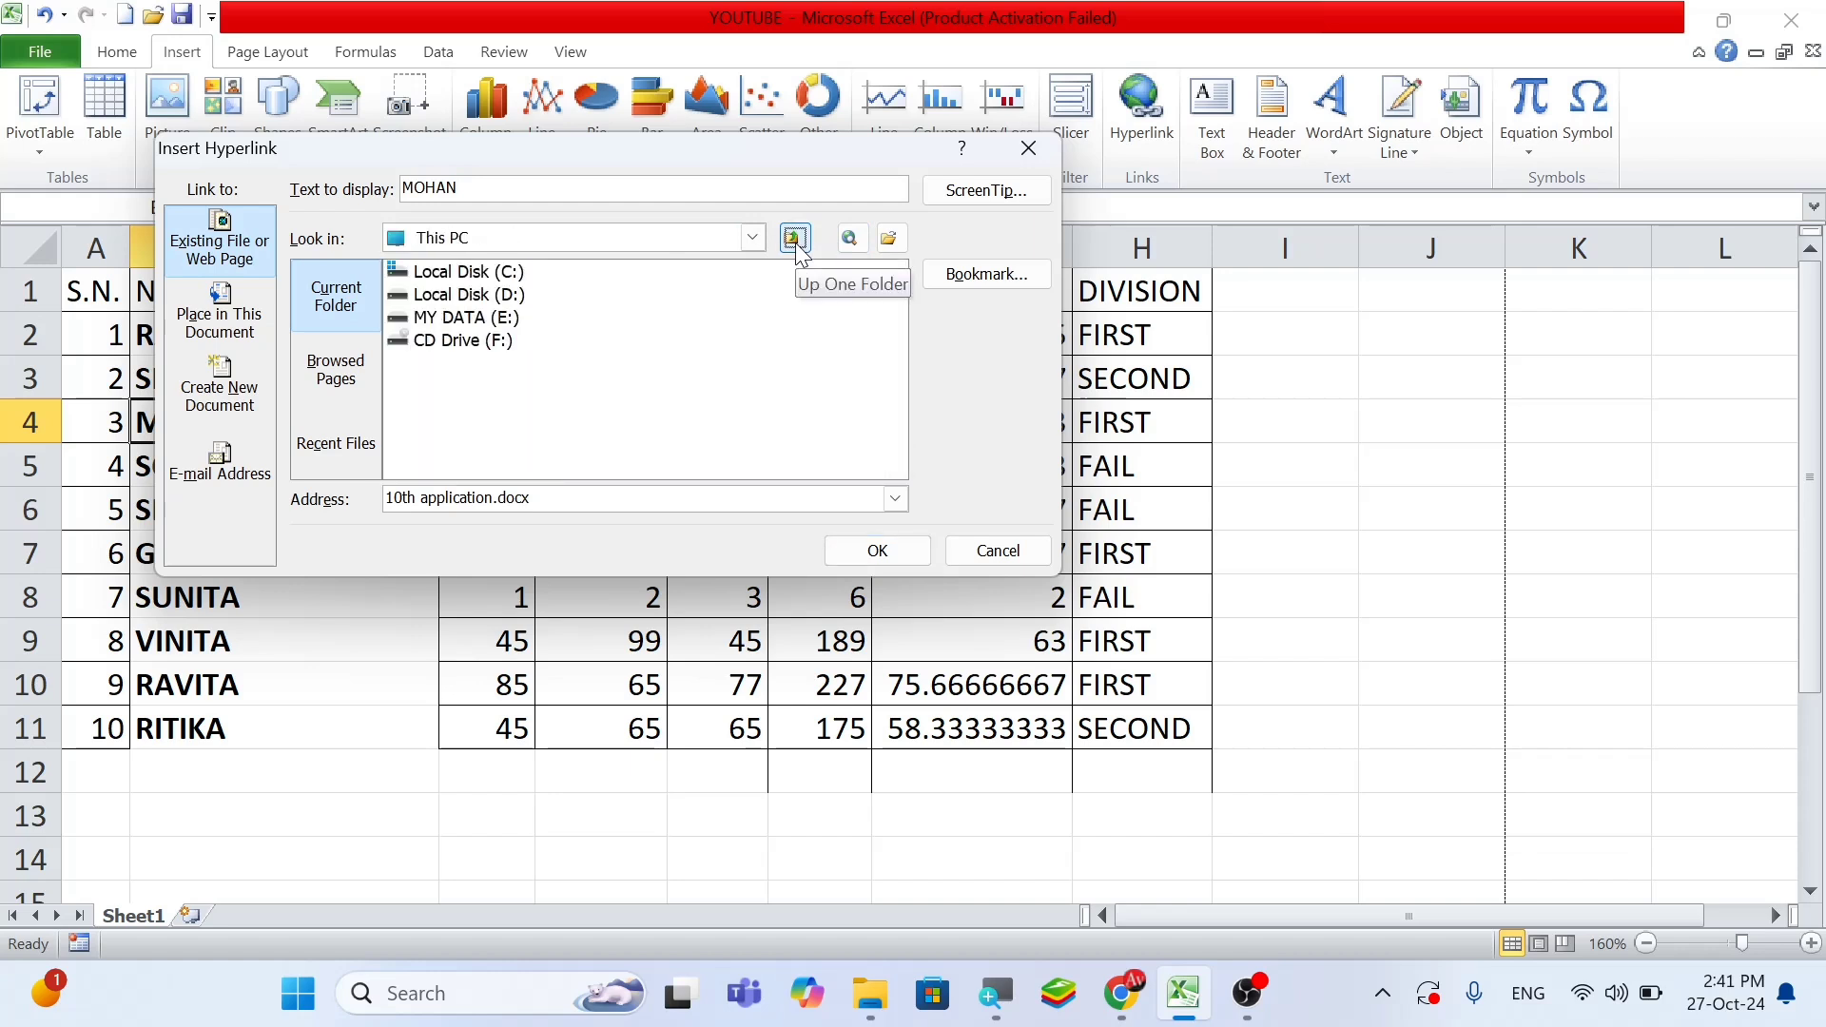
{"action": "left_click", "coordinate": [440, 324]}
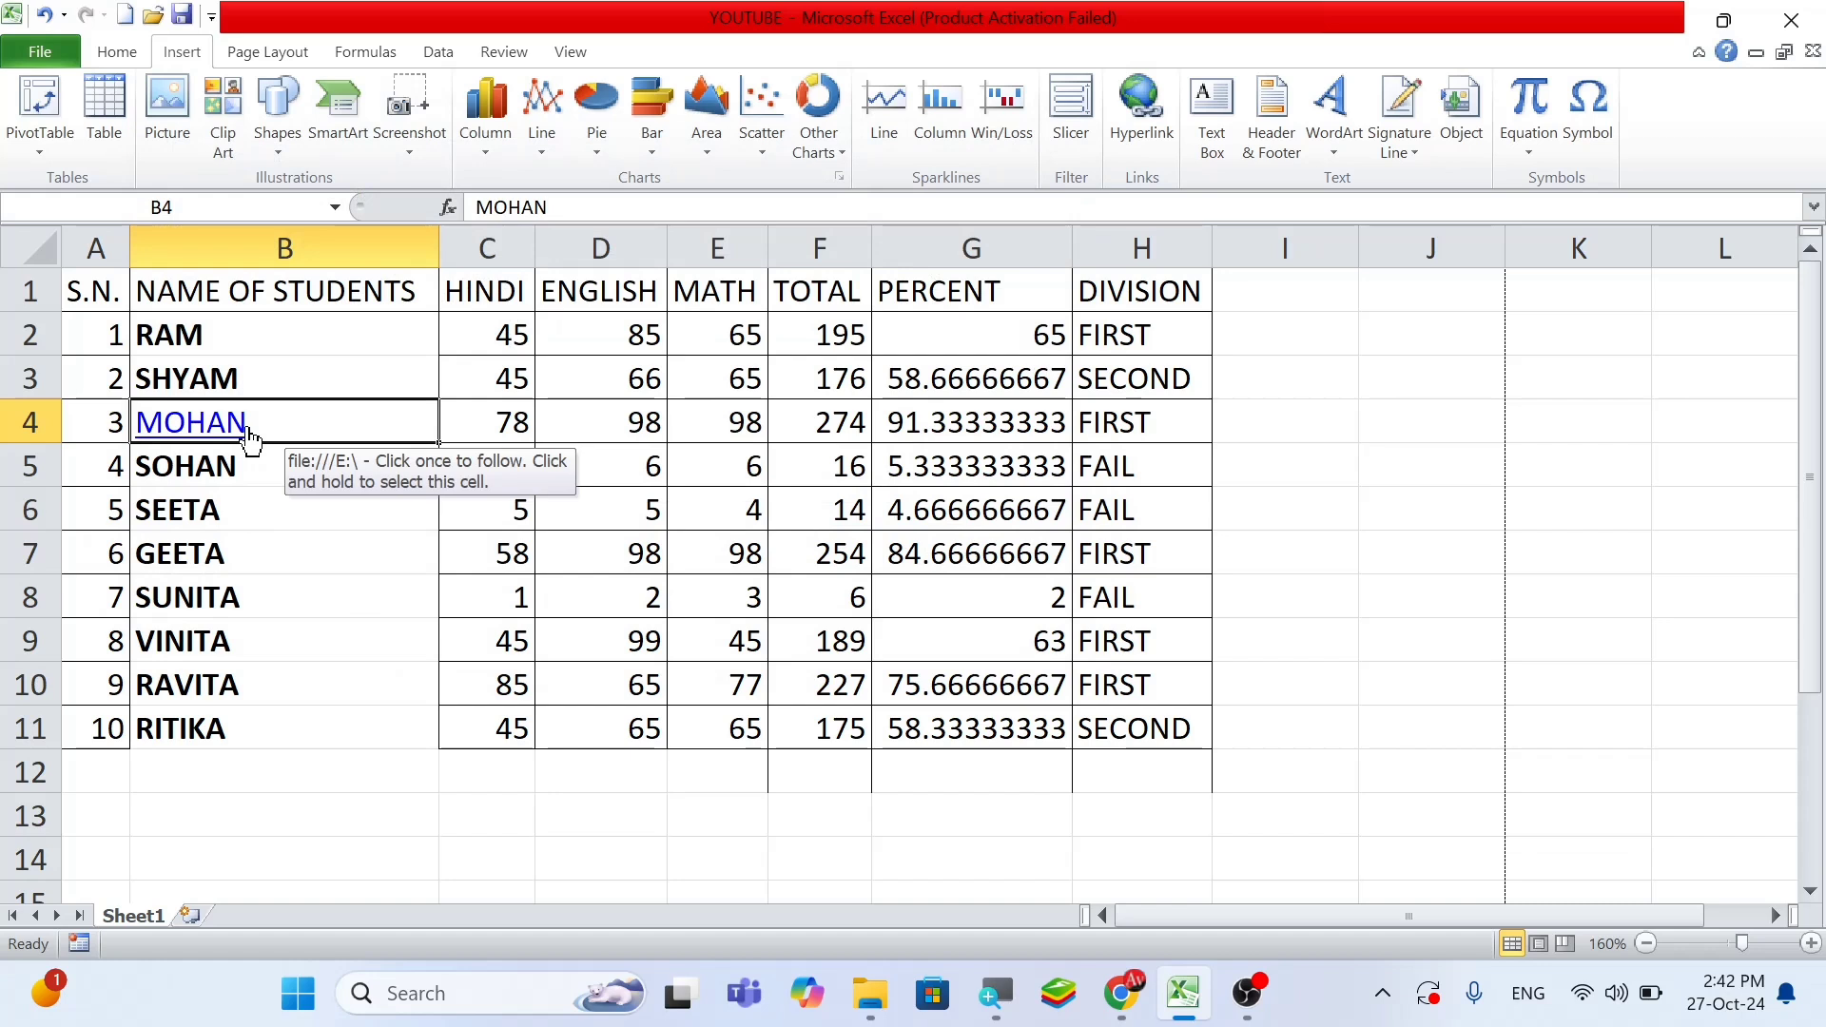
Follow the hyperlink in cell B4 twice, closing the opened drive window each time
{"action": "left_click", "coordinate": [253, 480]}
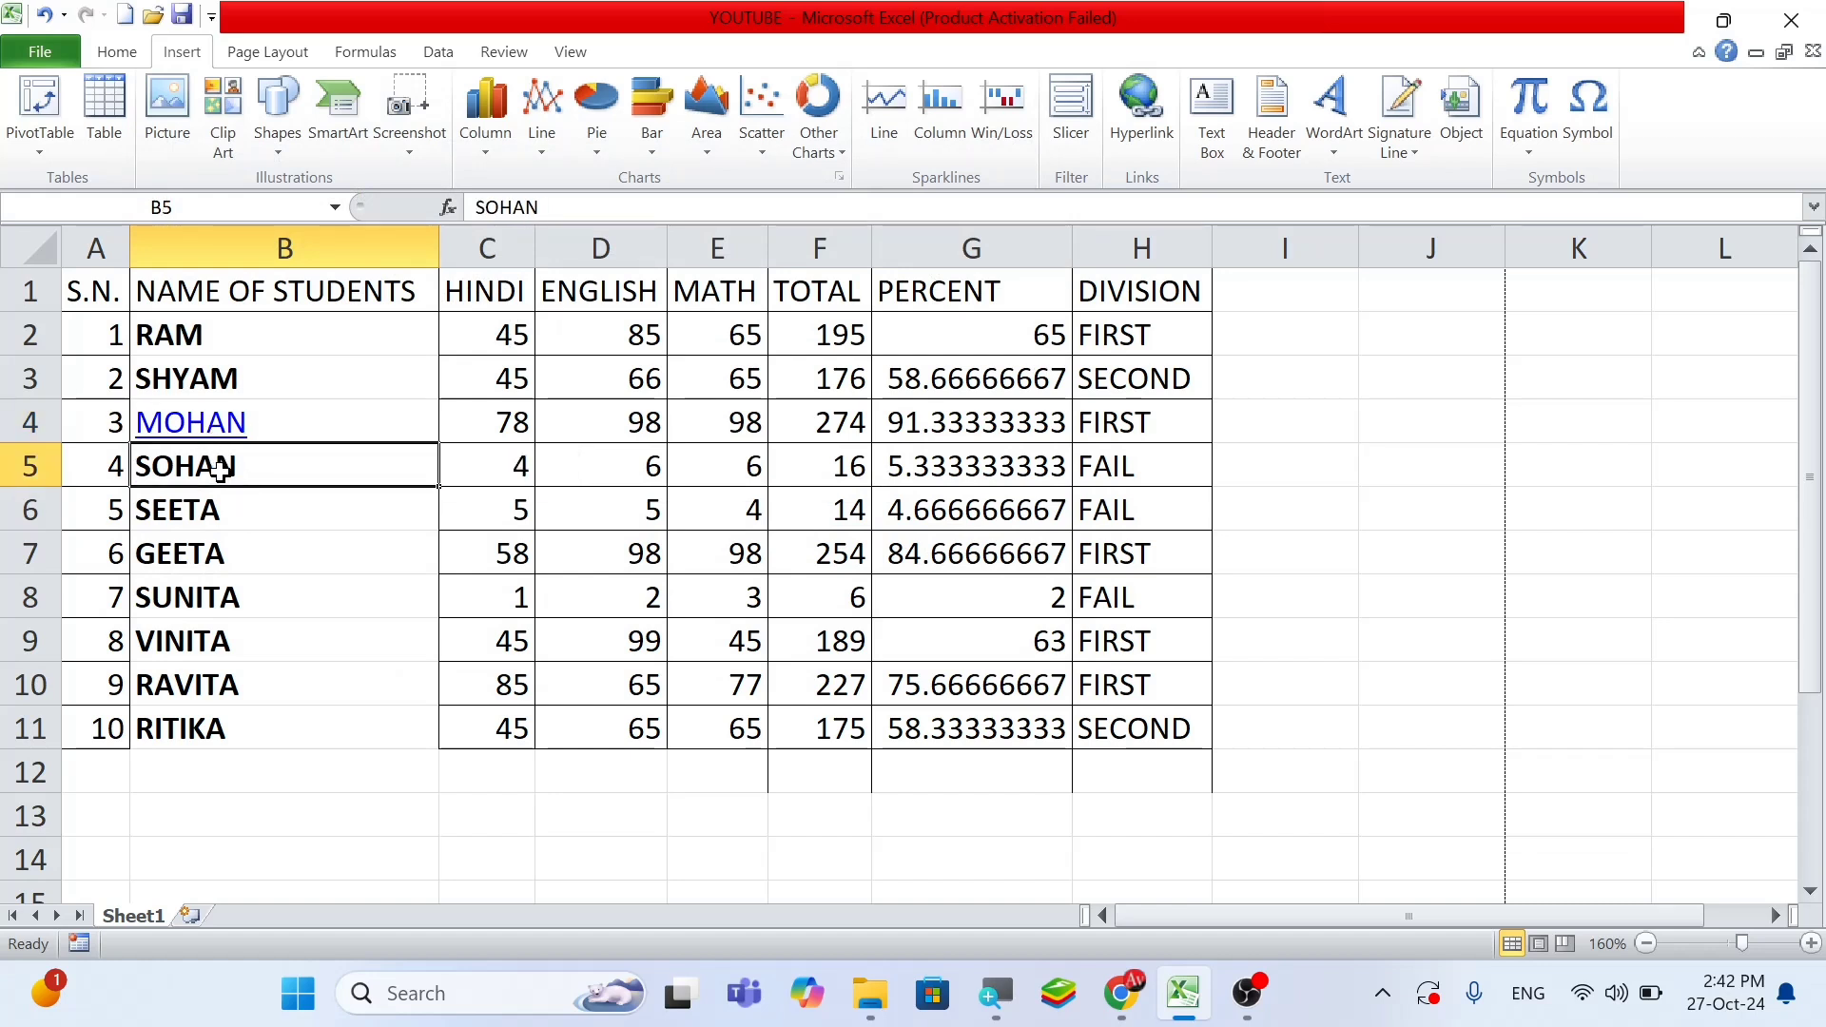
{"action": "left_click", "coordinate": [207, 439]}
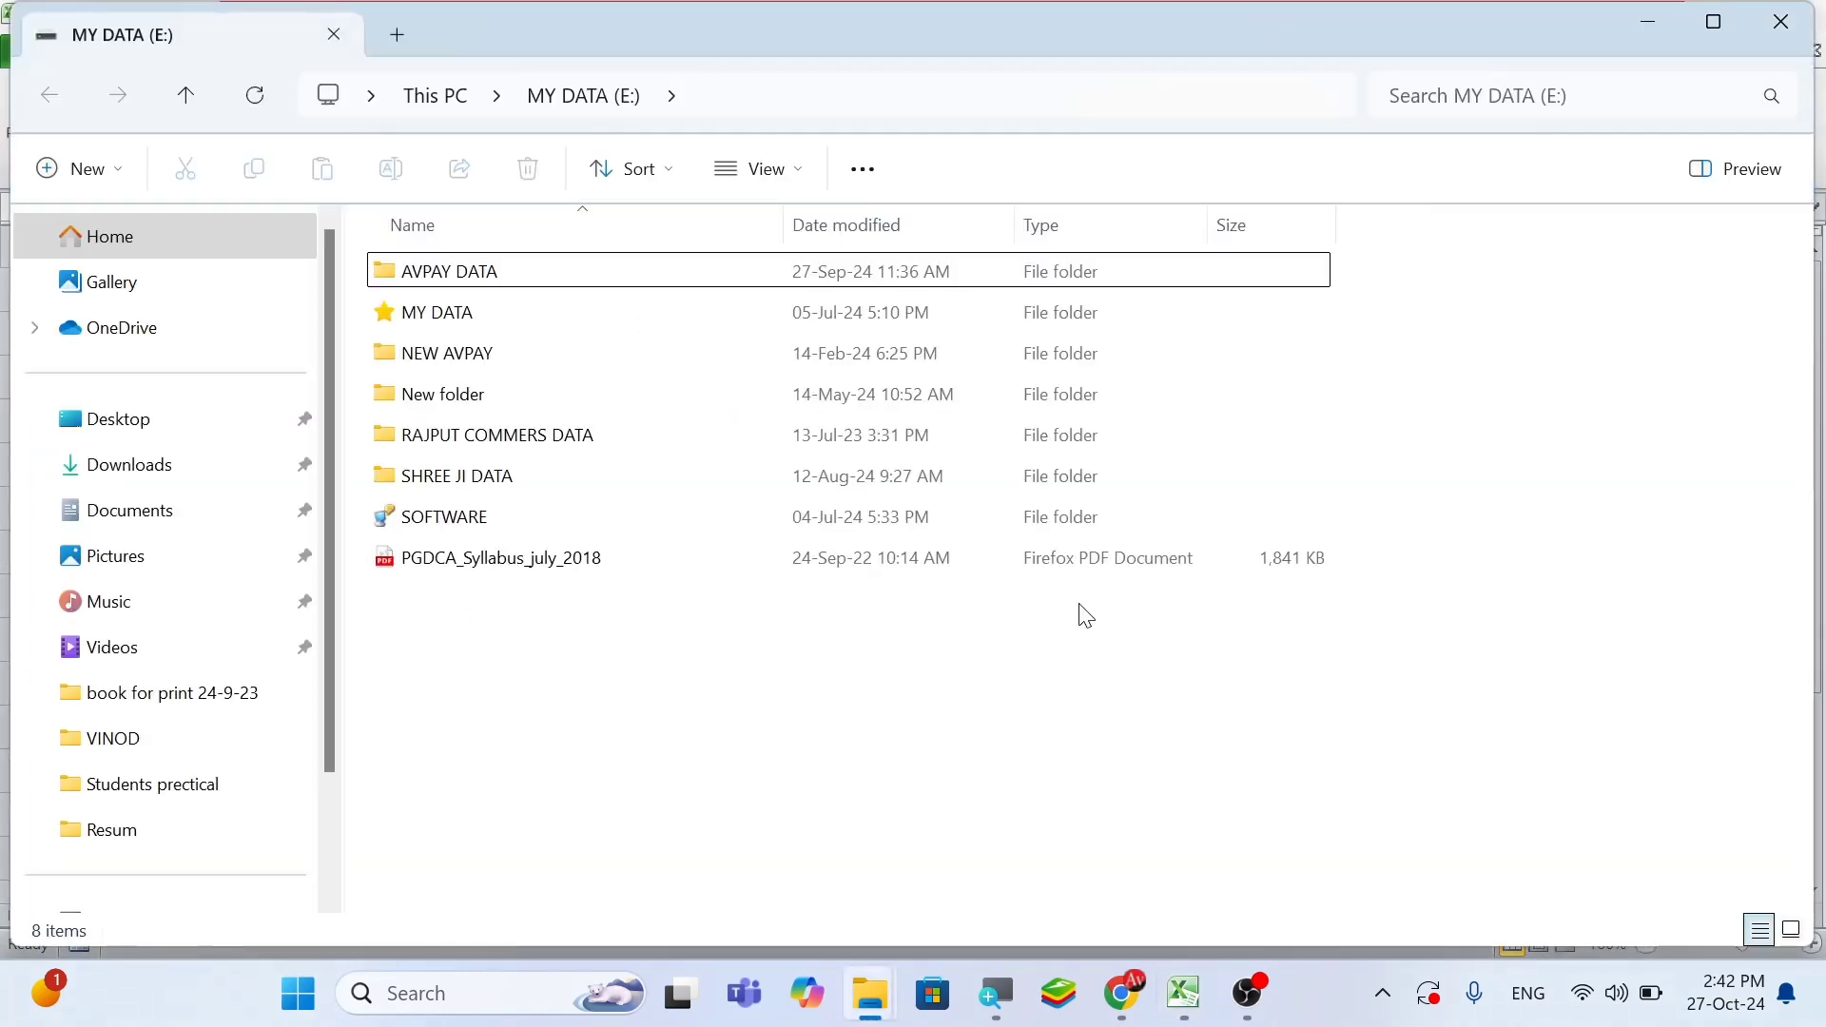
{"action": "left_click", "coordinate": [1780, 21]}
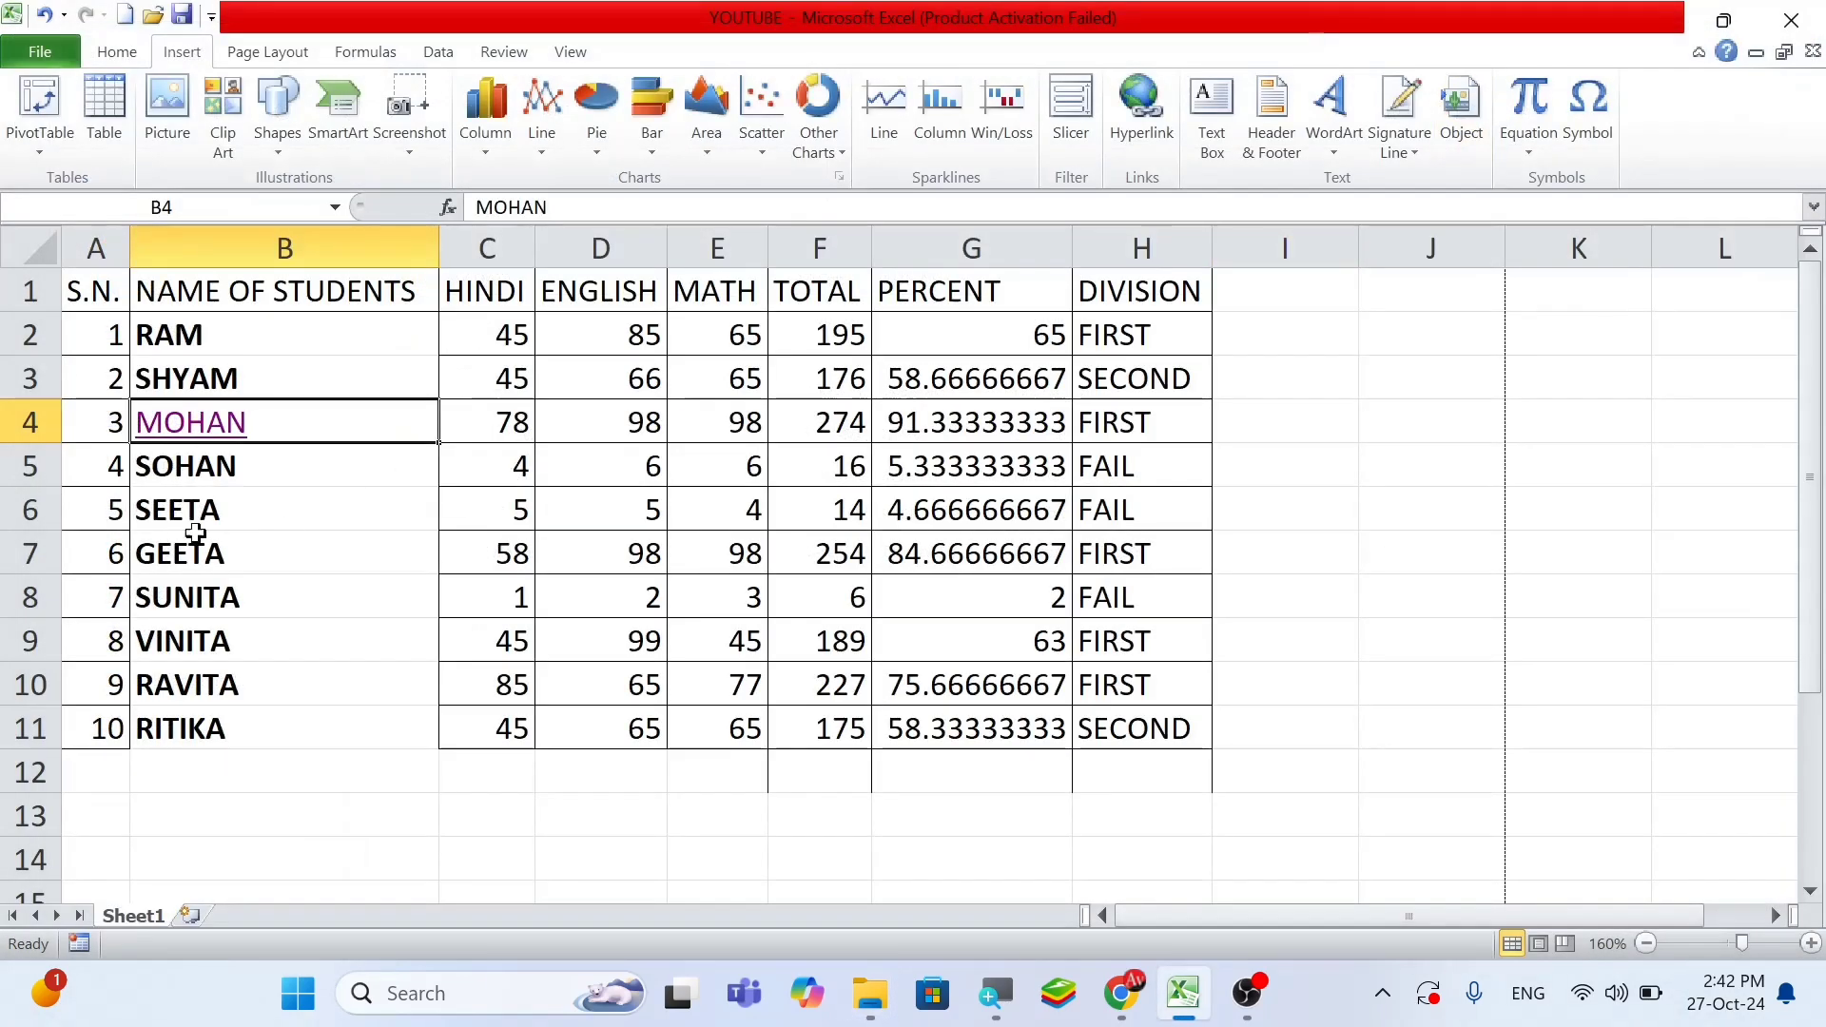
{"action": "left_click", "coordinate": [211, 440]}
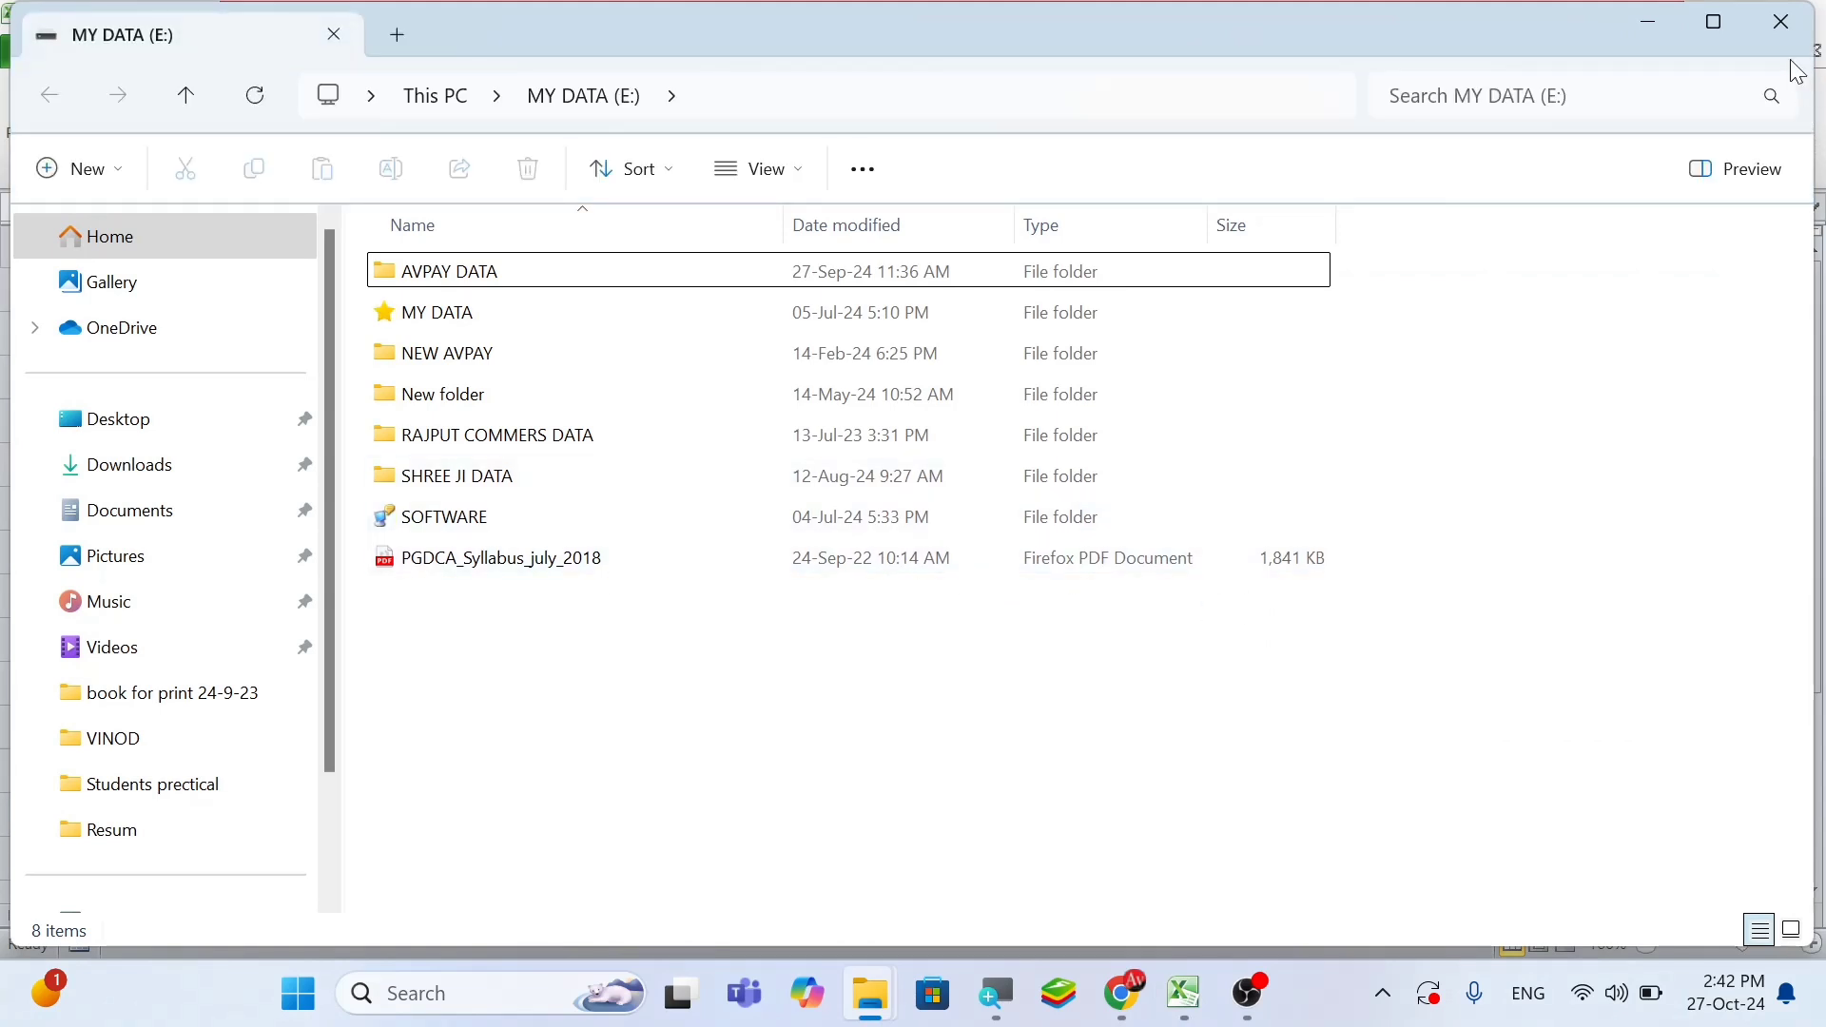
{"action": "left_click", "coordinate": [1780, 21]}
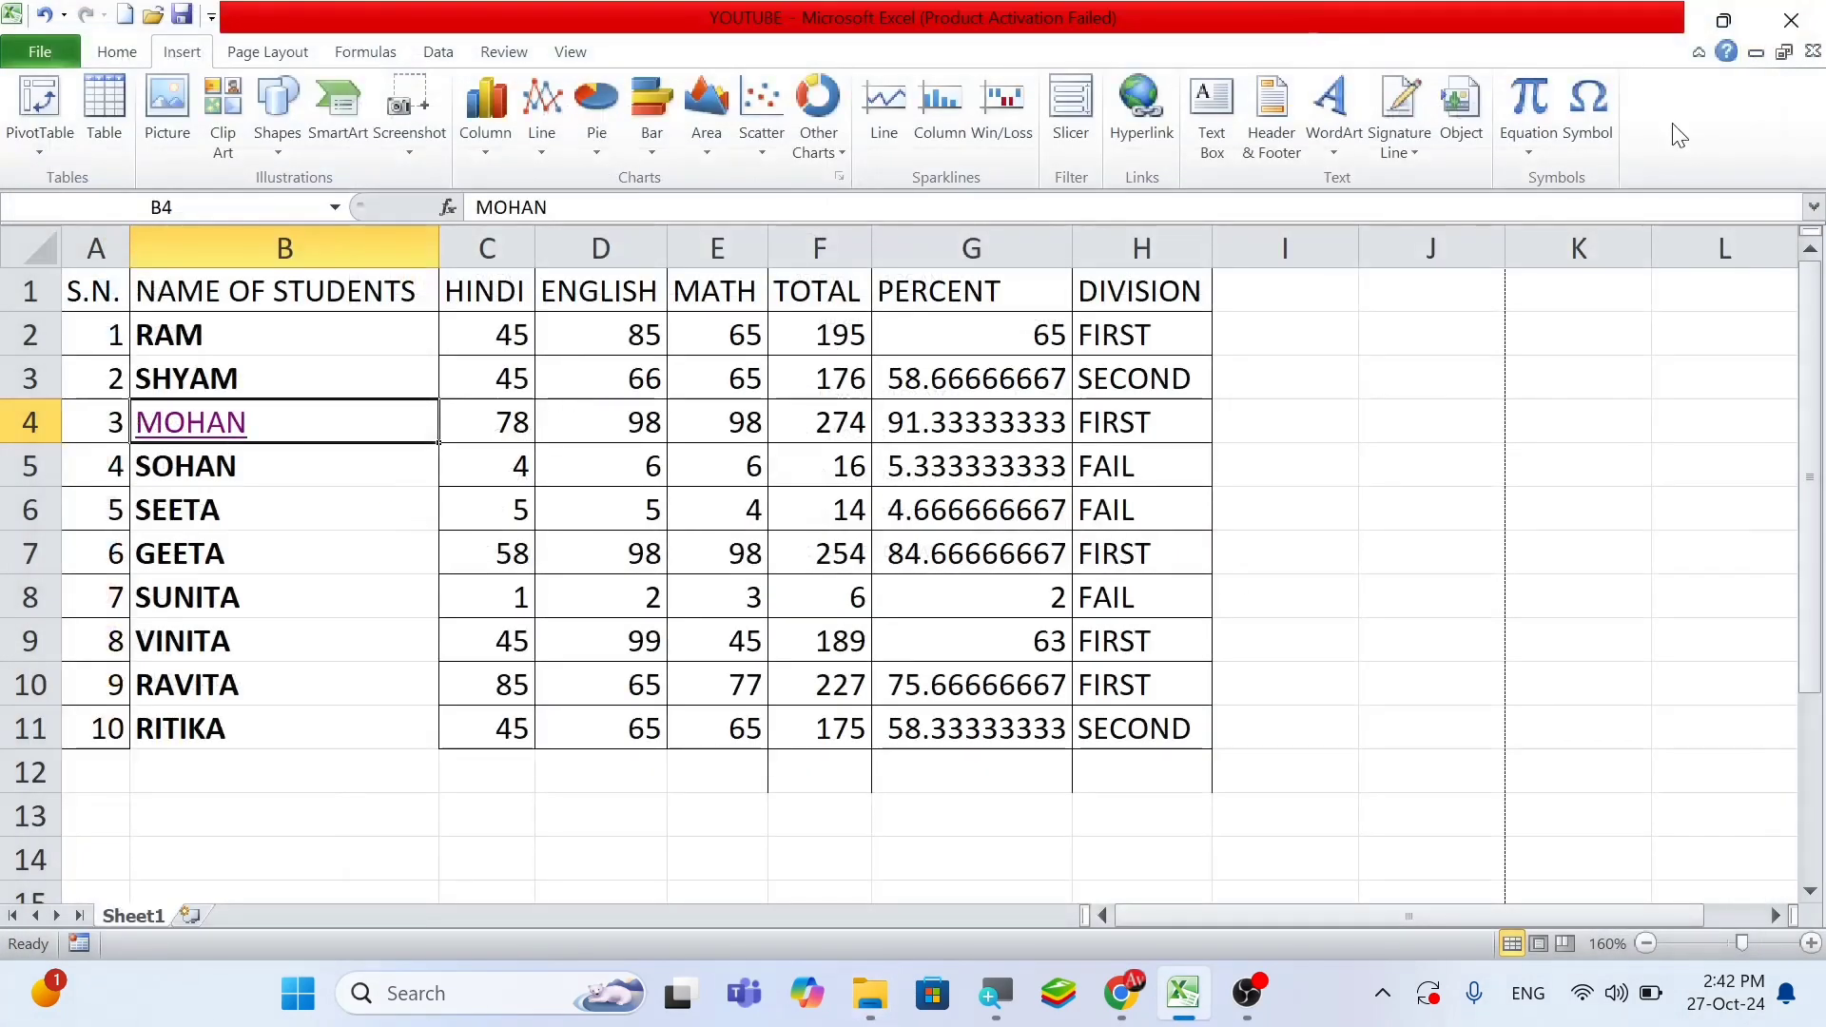
Remove the link from cell B4 with the Clear Hyperlinks option
{"action": "left_click", "coordinate": [116, 51]}
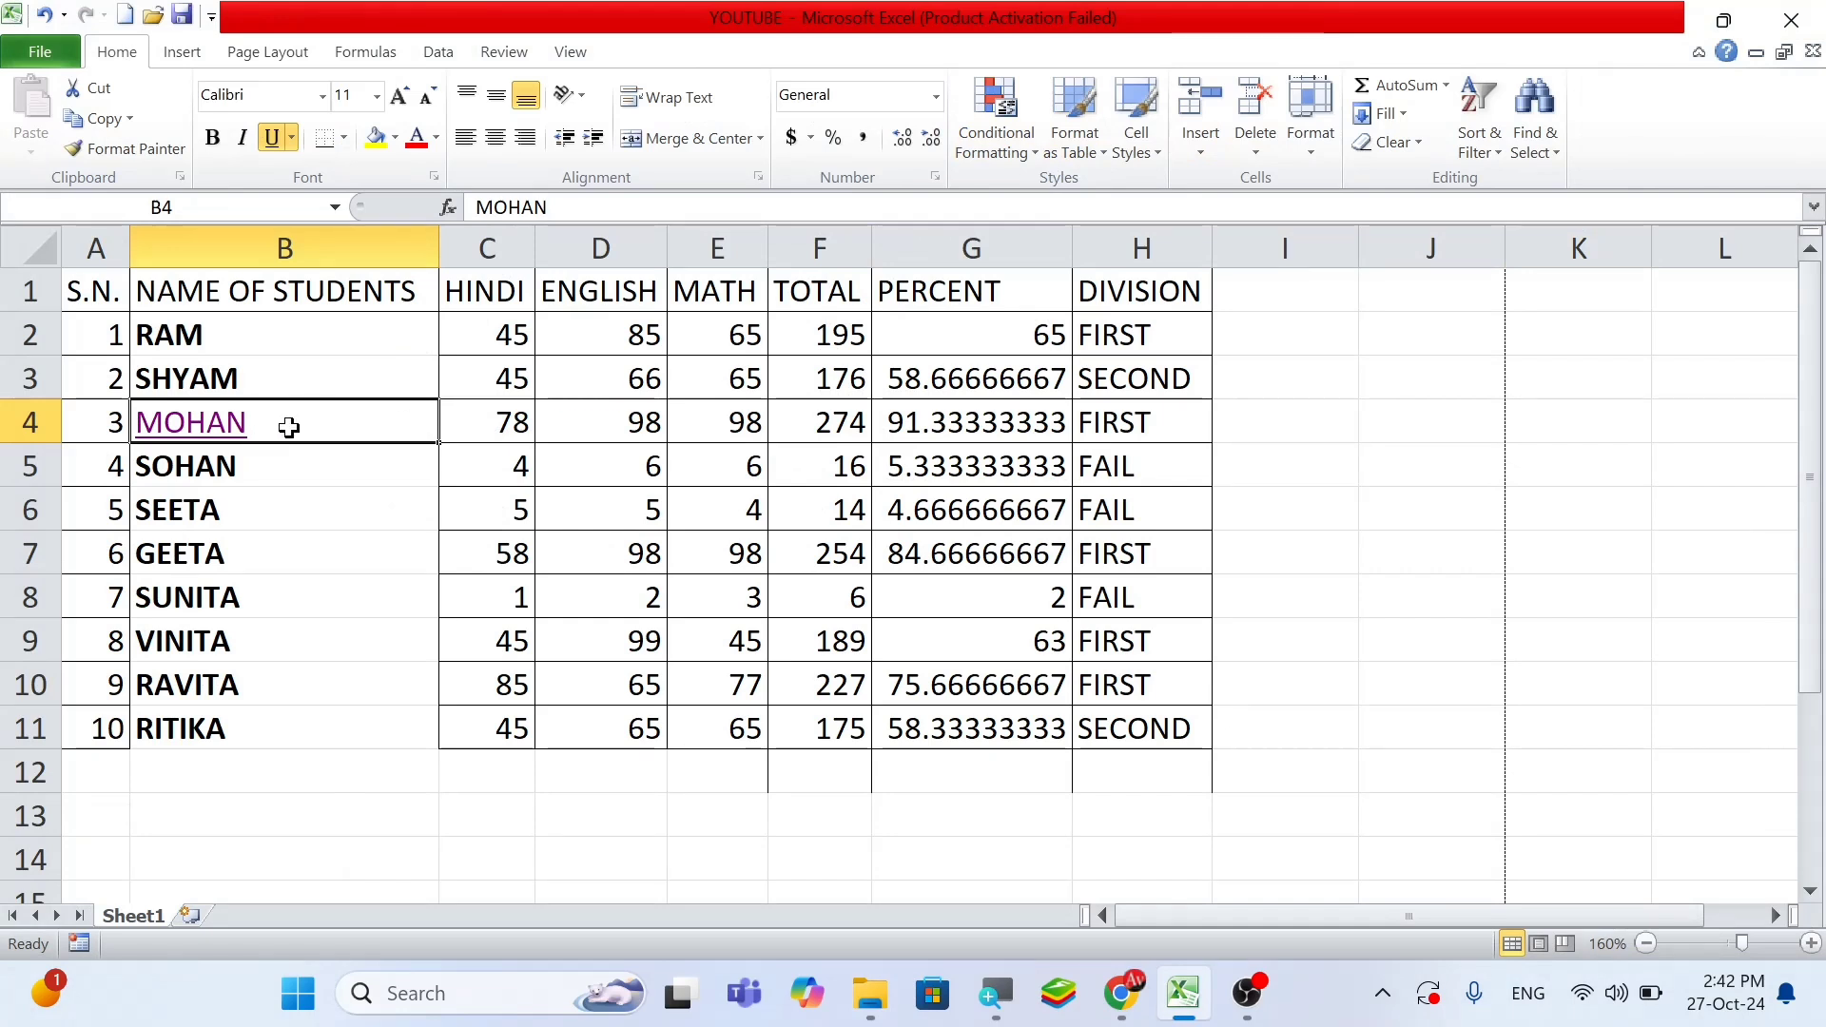
{"action": "left_click", "coordinate": [1410, 145]}
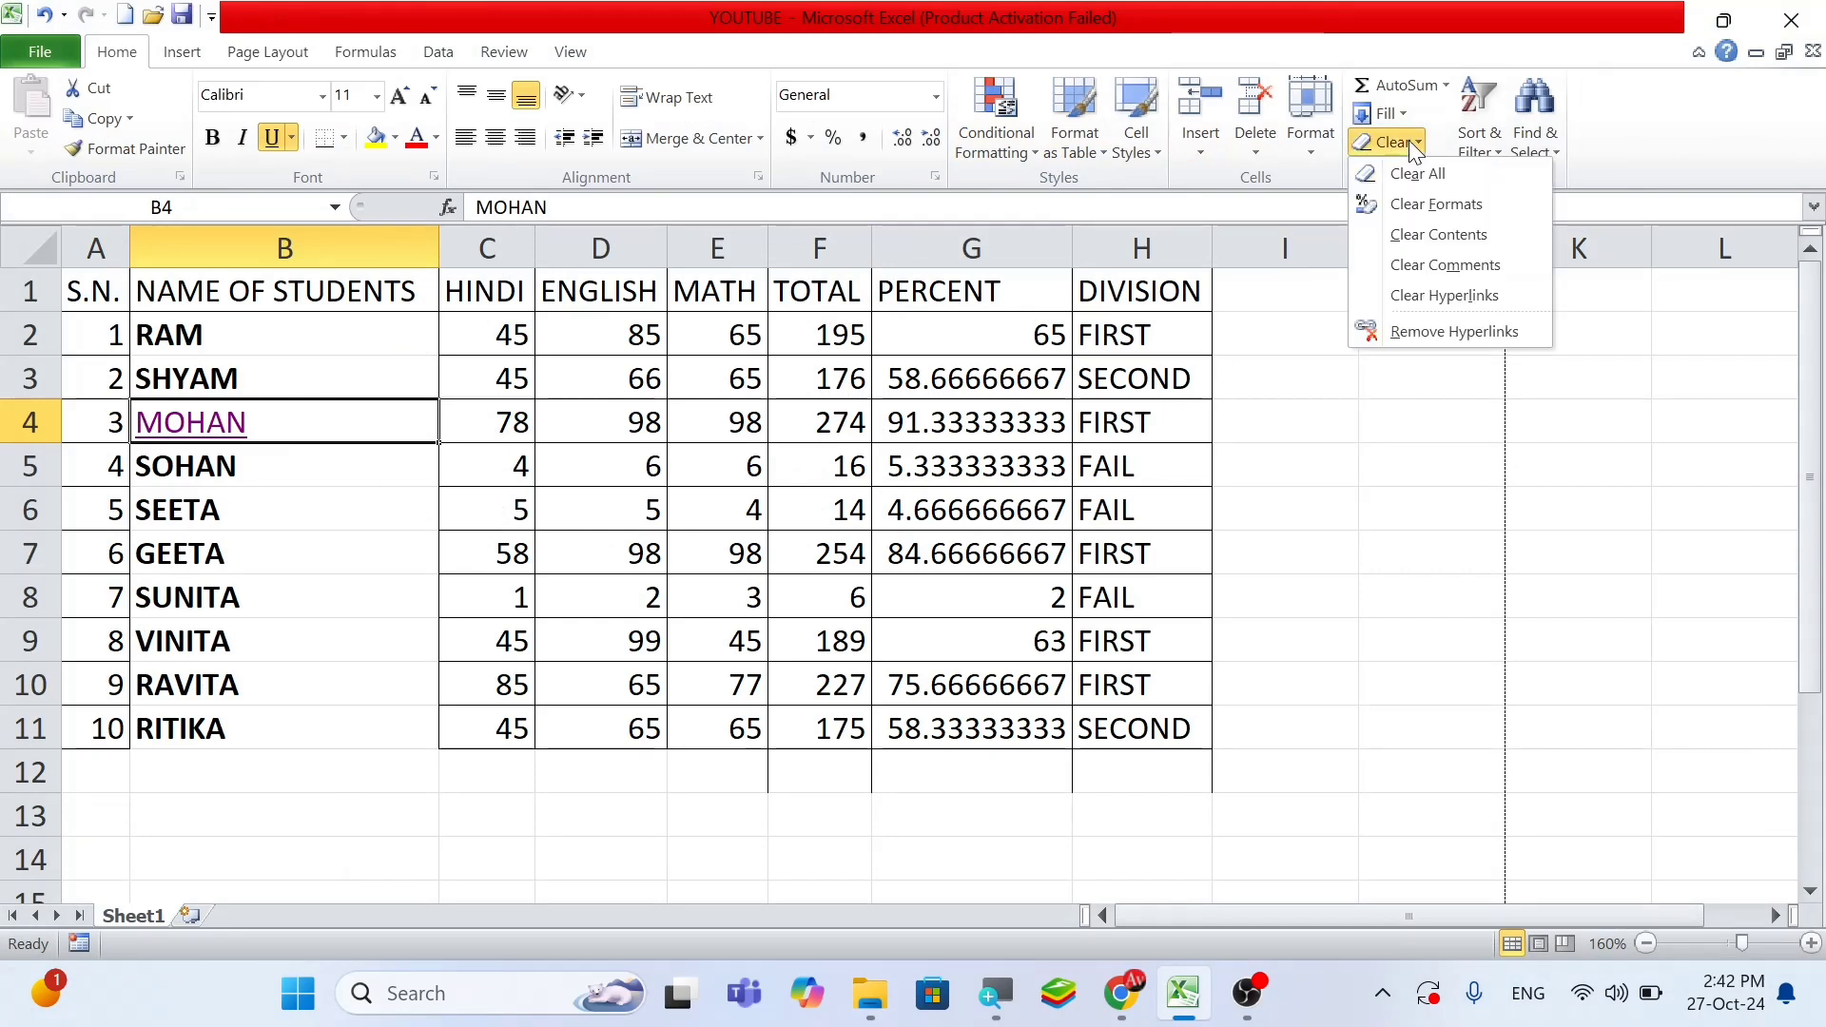
{"action": "left_click", "coordinate": [1469, 306]}
{"action": "left_click", "coordinate": [252, 550]}
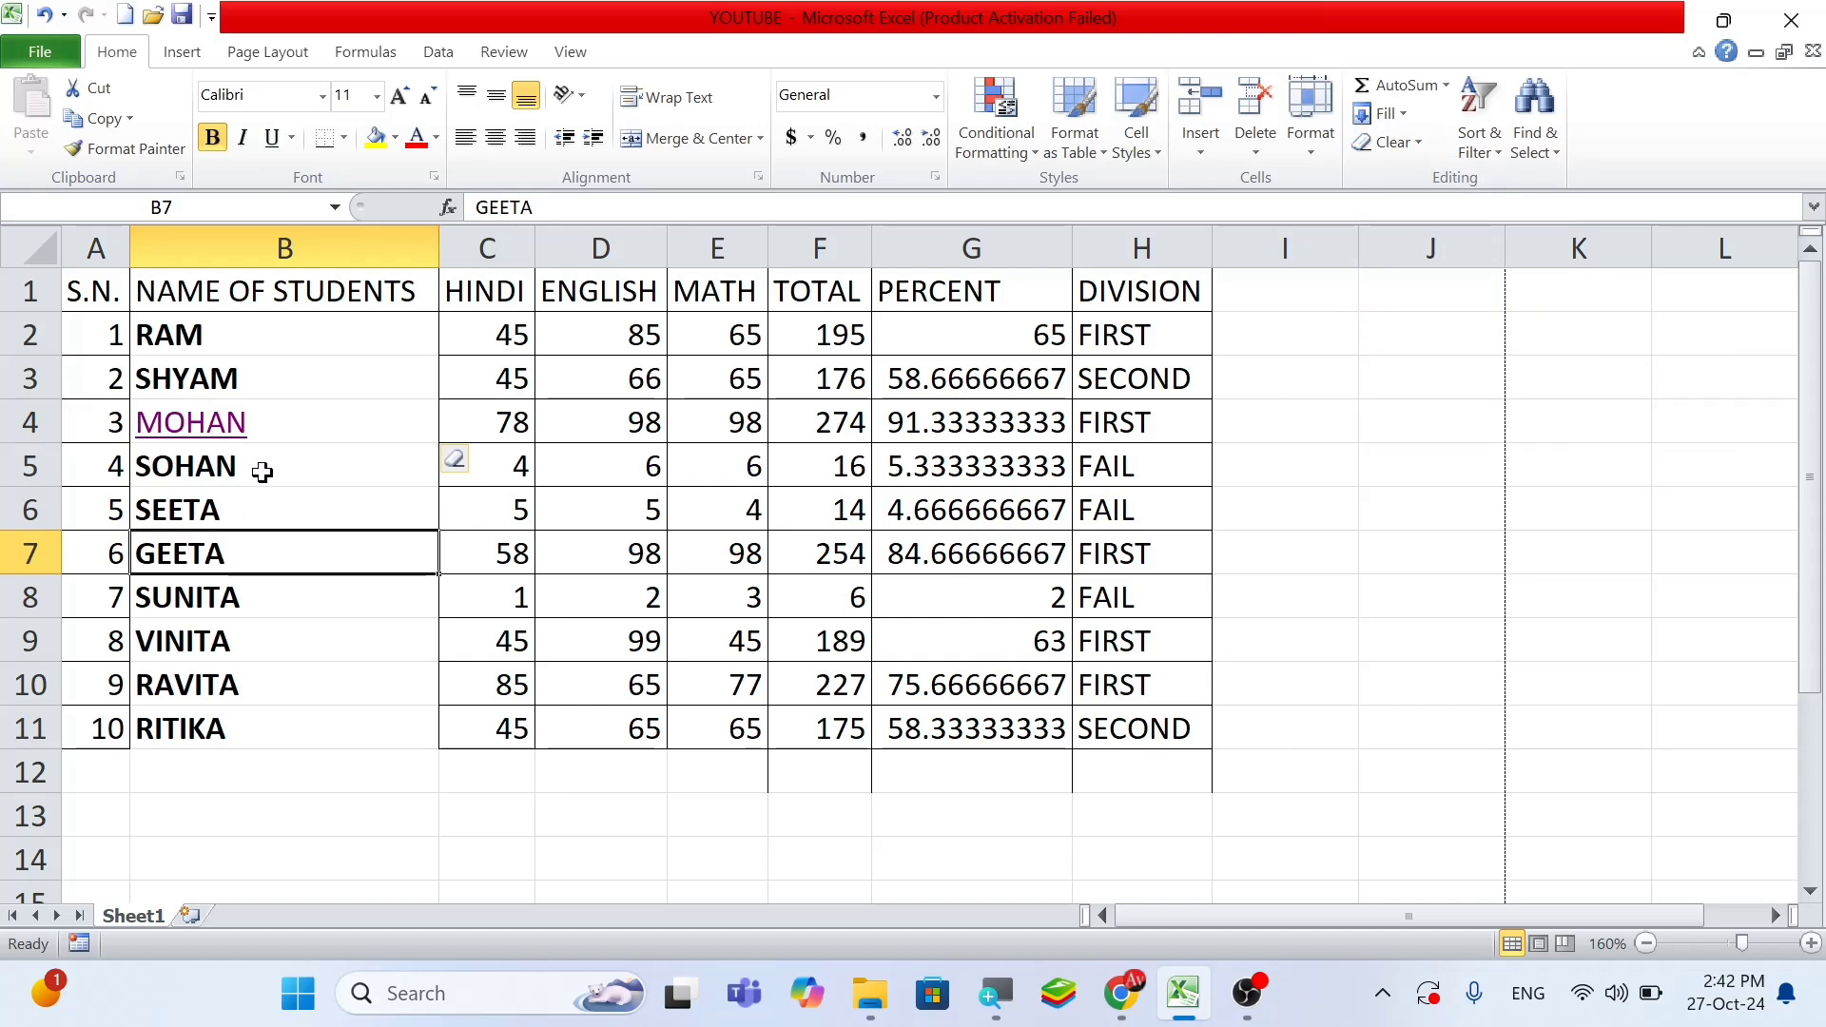
Test the name in cell B4 repeatedly to check whether it still opens the linked drive
{"action": "left_click", "coordinate": [341, 410]}
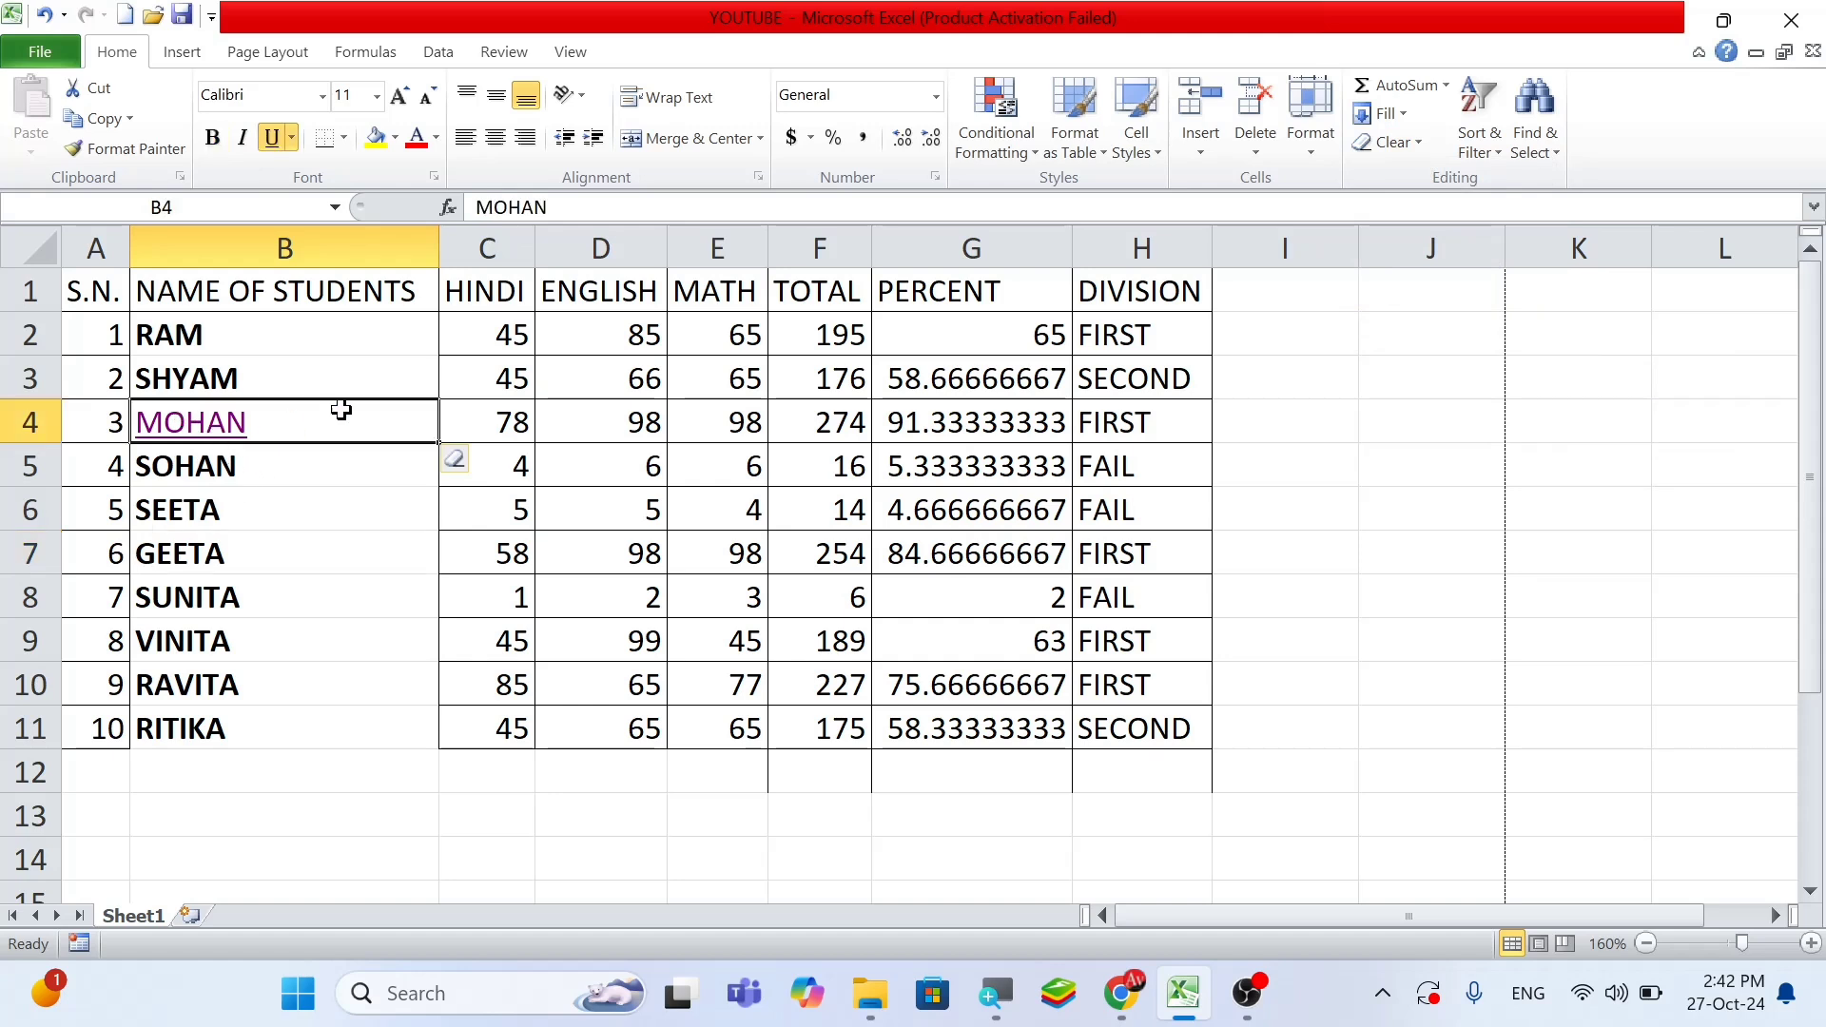
{"action": "double_click", "coordinate": [199, 430]}
{"action": "left_click", "coordinate": [273, 498]}
{"action": "double_click", "coordinate": [210, 432]}
{"action": "left_click", "coordinate": [328, 458]}
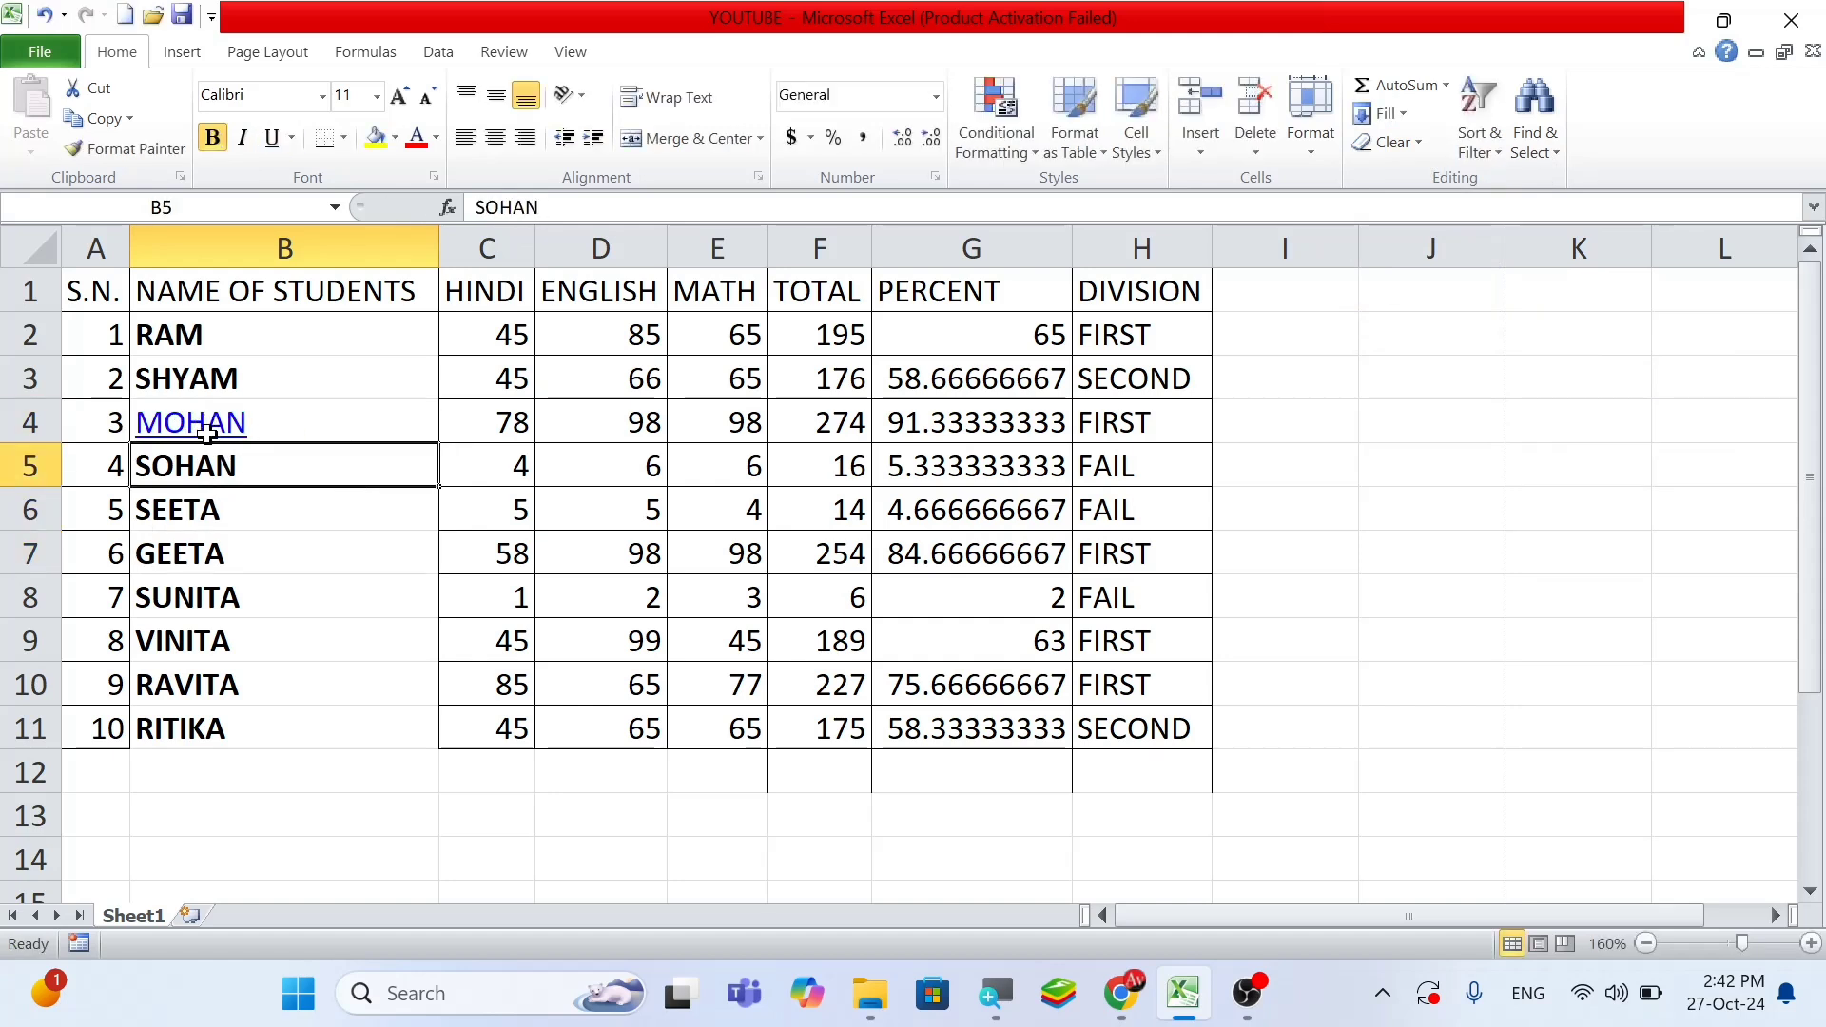
{"action": "double_click", "coordinate": [208, 432]}
{"action": "left_click_drag", "start_coordinate": [306, 491], "coordinate": [271, 466]}
{"action": "double_click", "coordinate": [231, 430]}
{"action": "left_click", "coordinate": [271, 461]}
{"action": "left_click", "coordinate": [218, 419]}
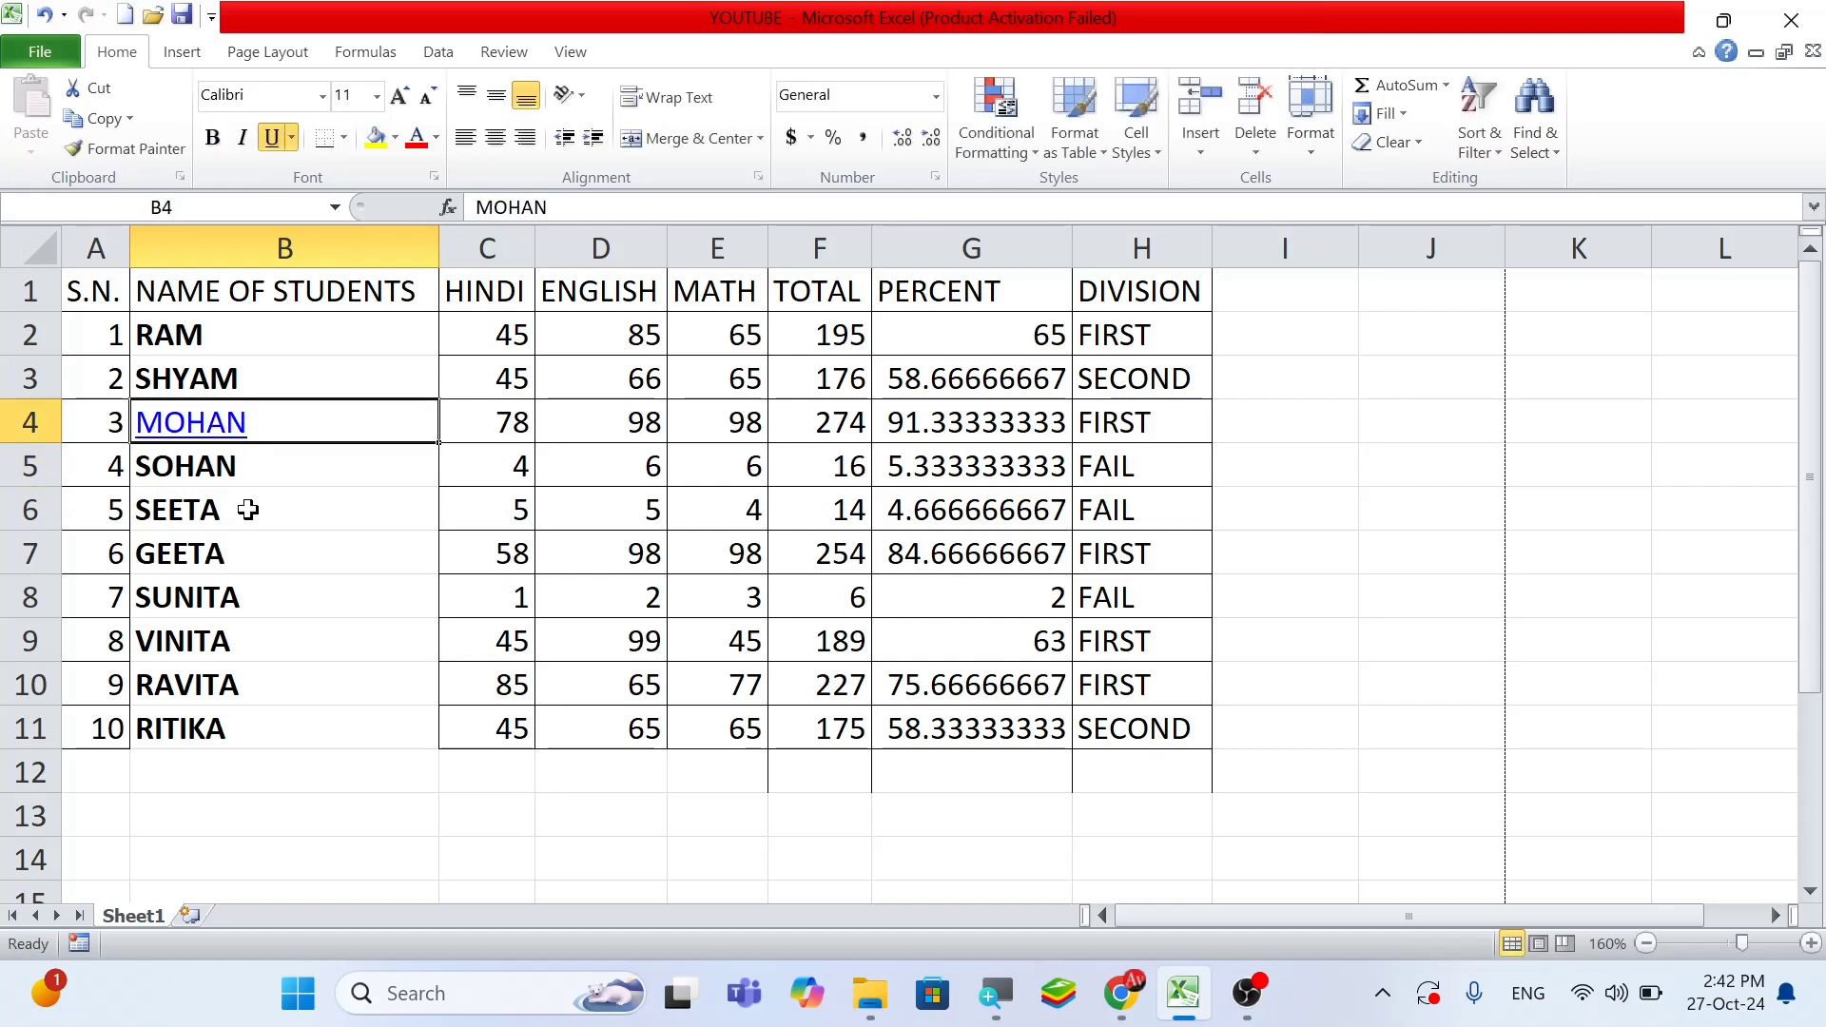
{"action": "left_click", "coordinate": [239, 466]}
{"action": "left_click", "coordinate": [221, 415]}
Copy the formatting of cell B3 onto cell B4 with Format Painter
{"action": "left_click", "coordinate": [208, 377]}
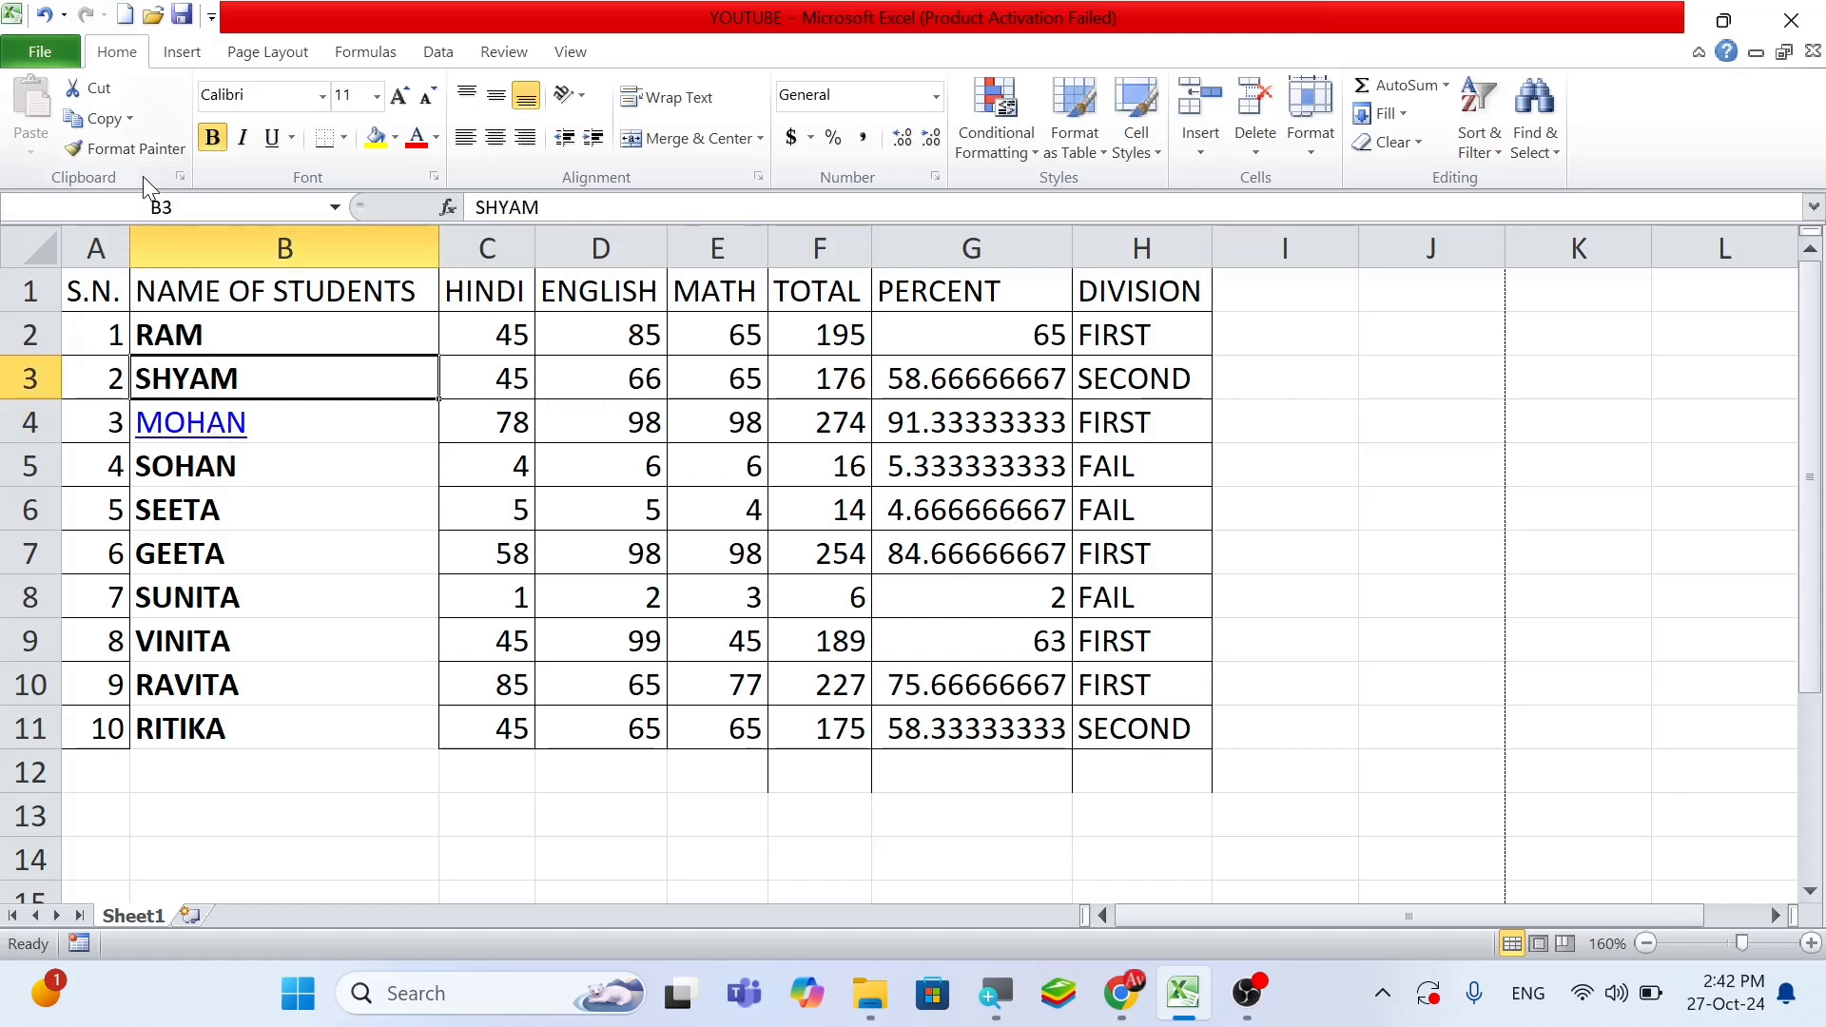
{"action": "left_click", "coordinate": [128, 151]}
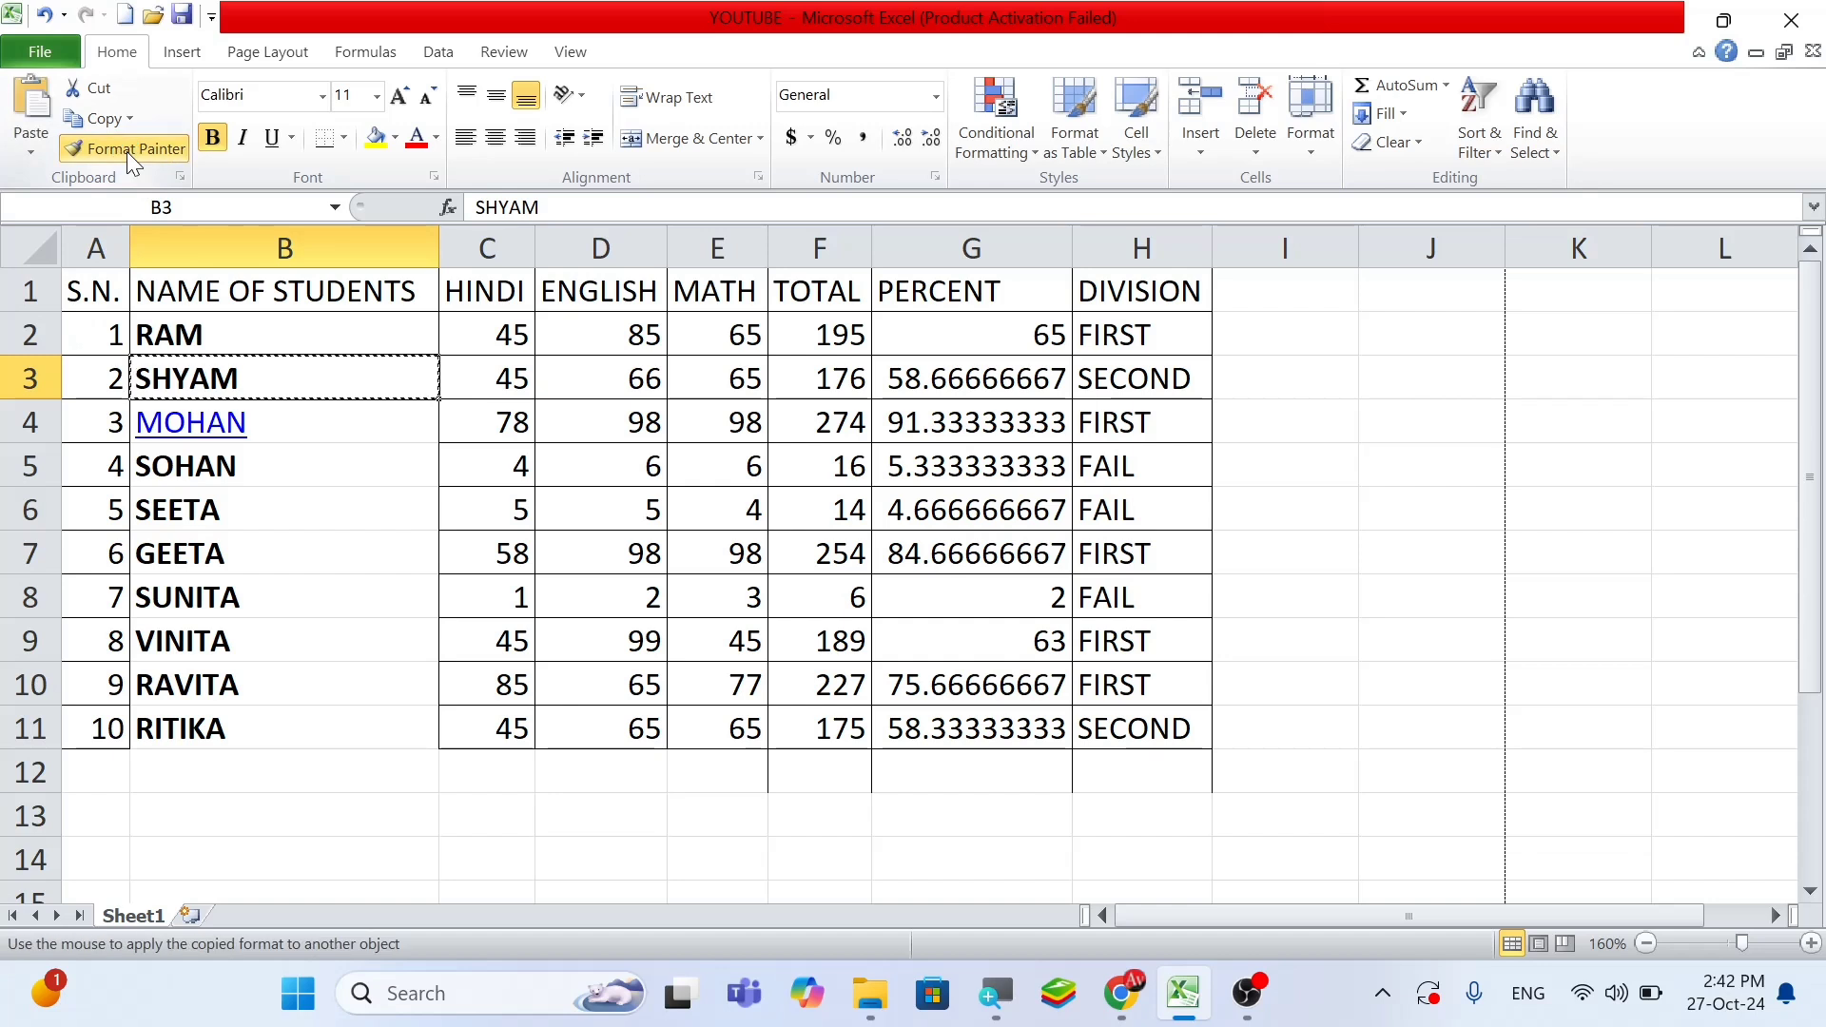
{"action": "left_click", "coordinate": [185, 420]}
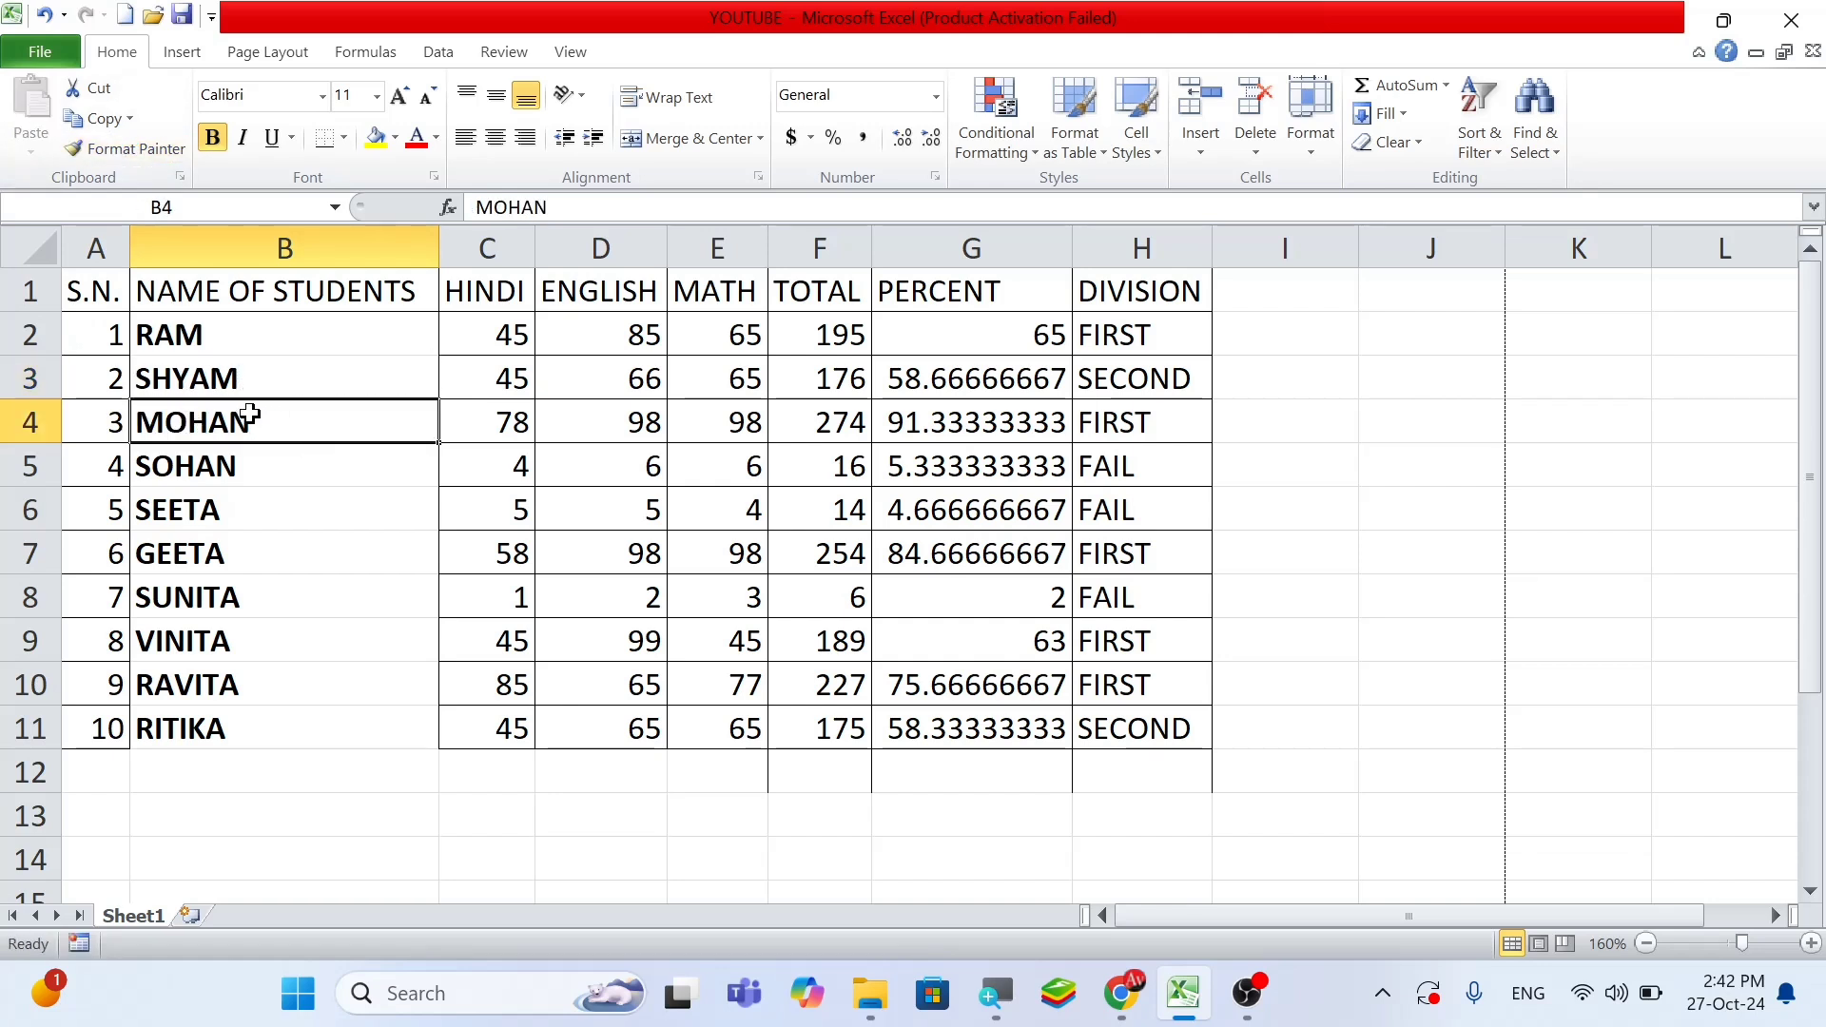
{"action": "left_click", "coordinate": [1388, 141]}
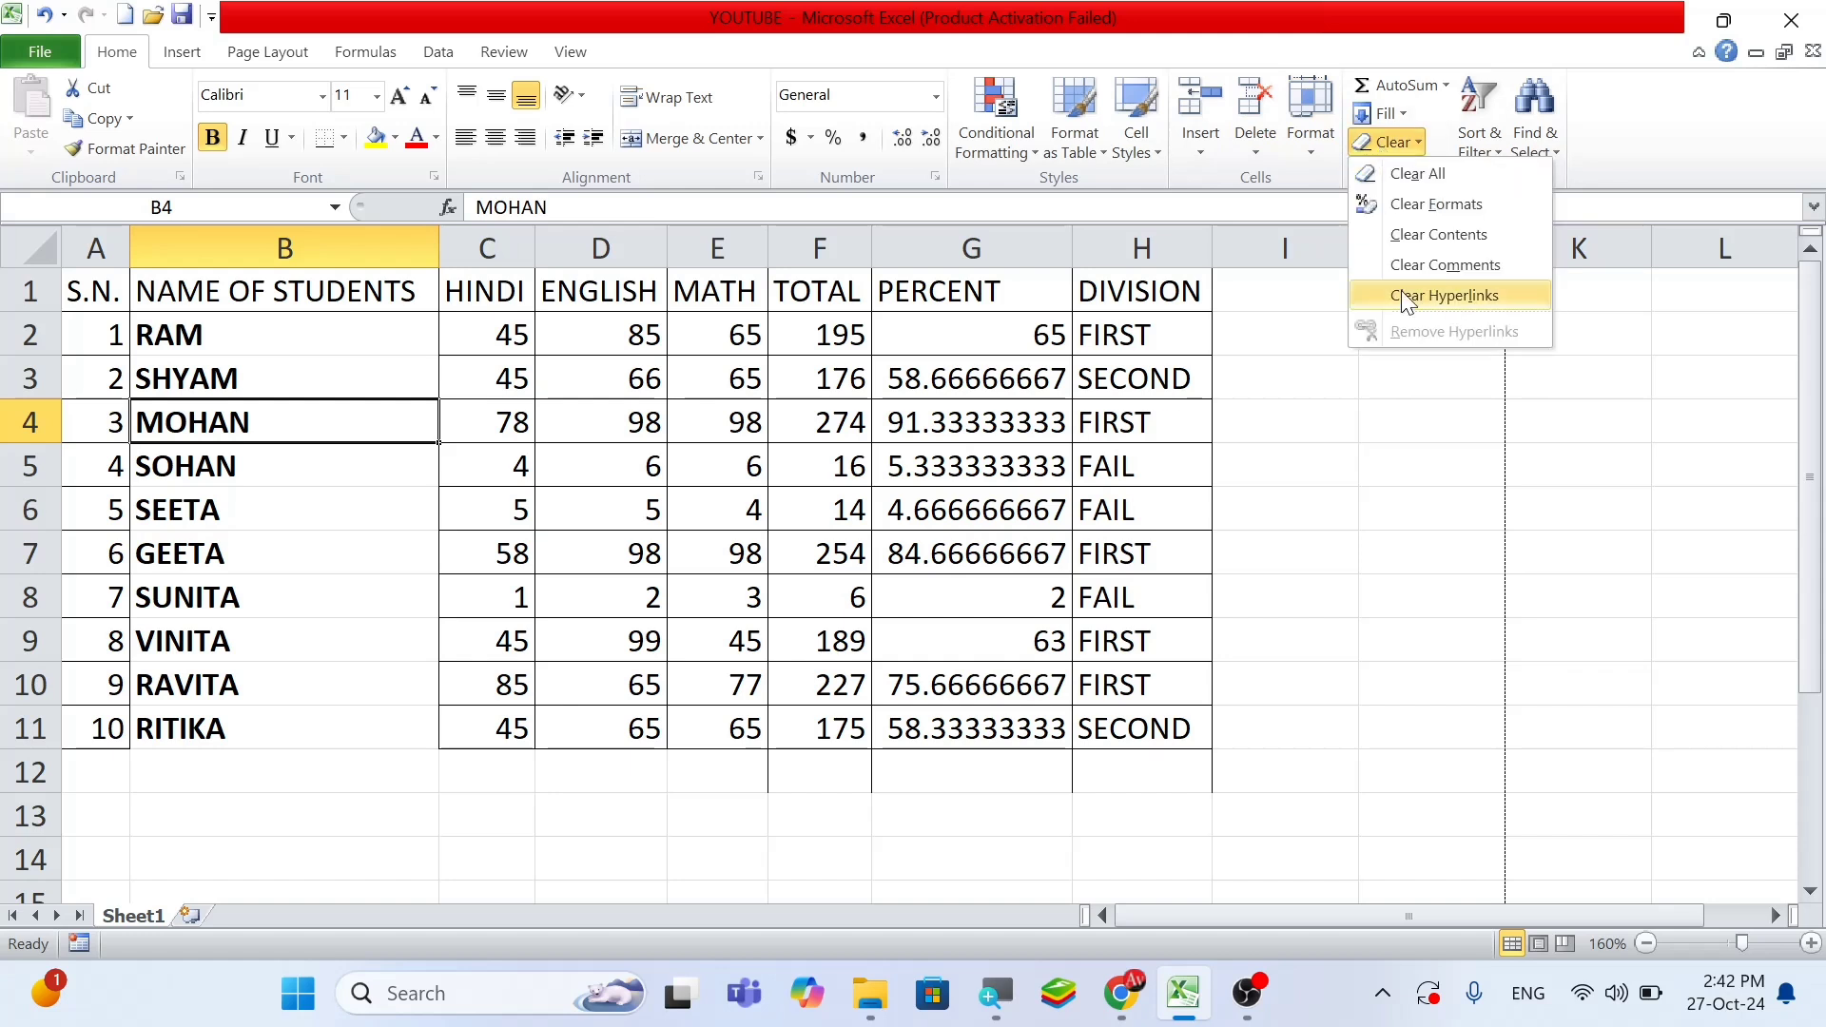
{"action": "left_click", "coordinate": [751, 588]}
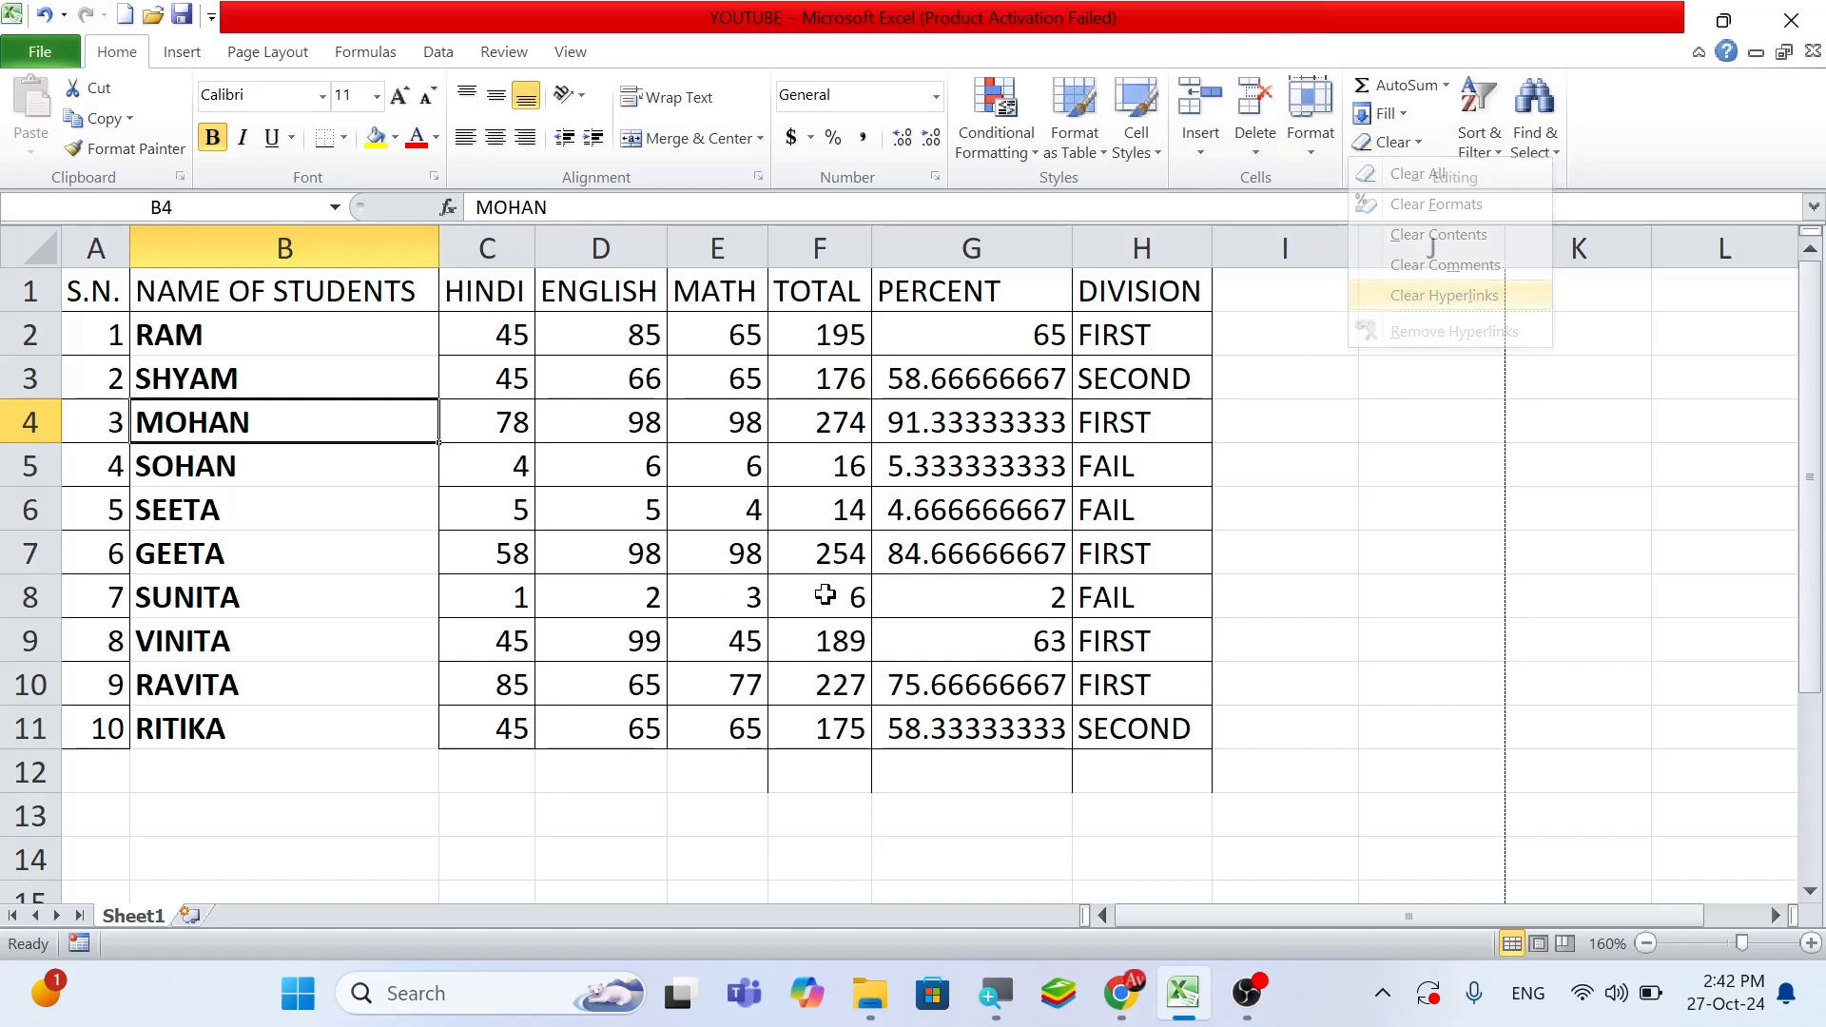
{"action": "left_click", "coordinate": [1491, 155]}
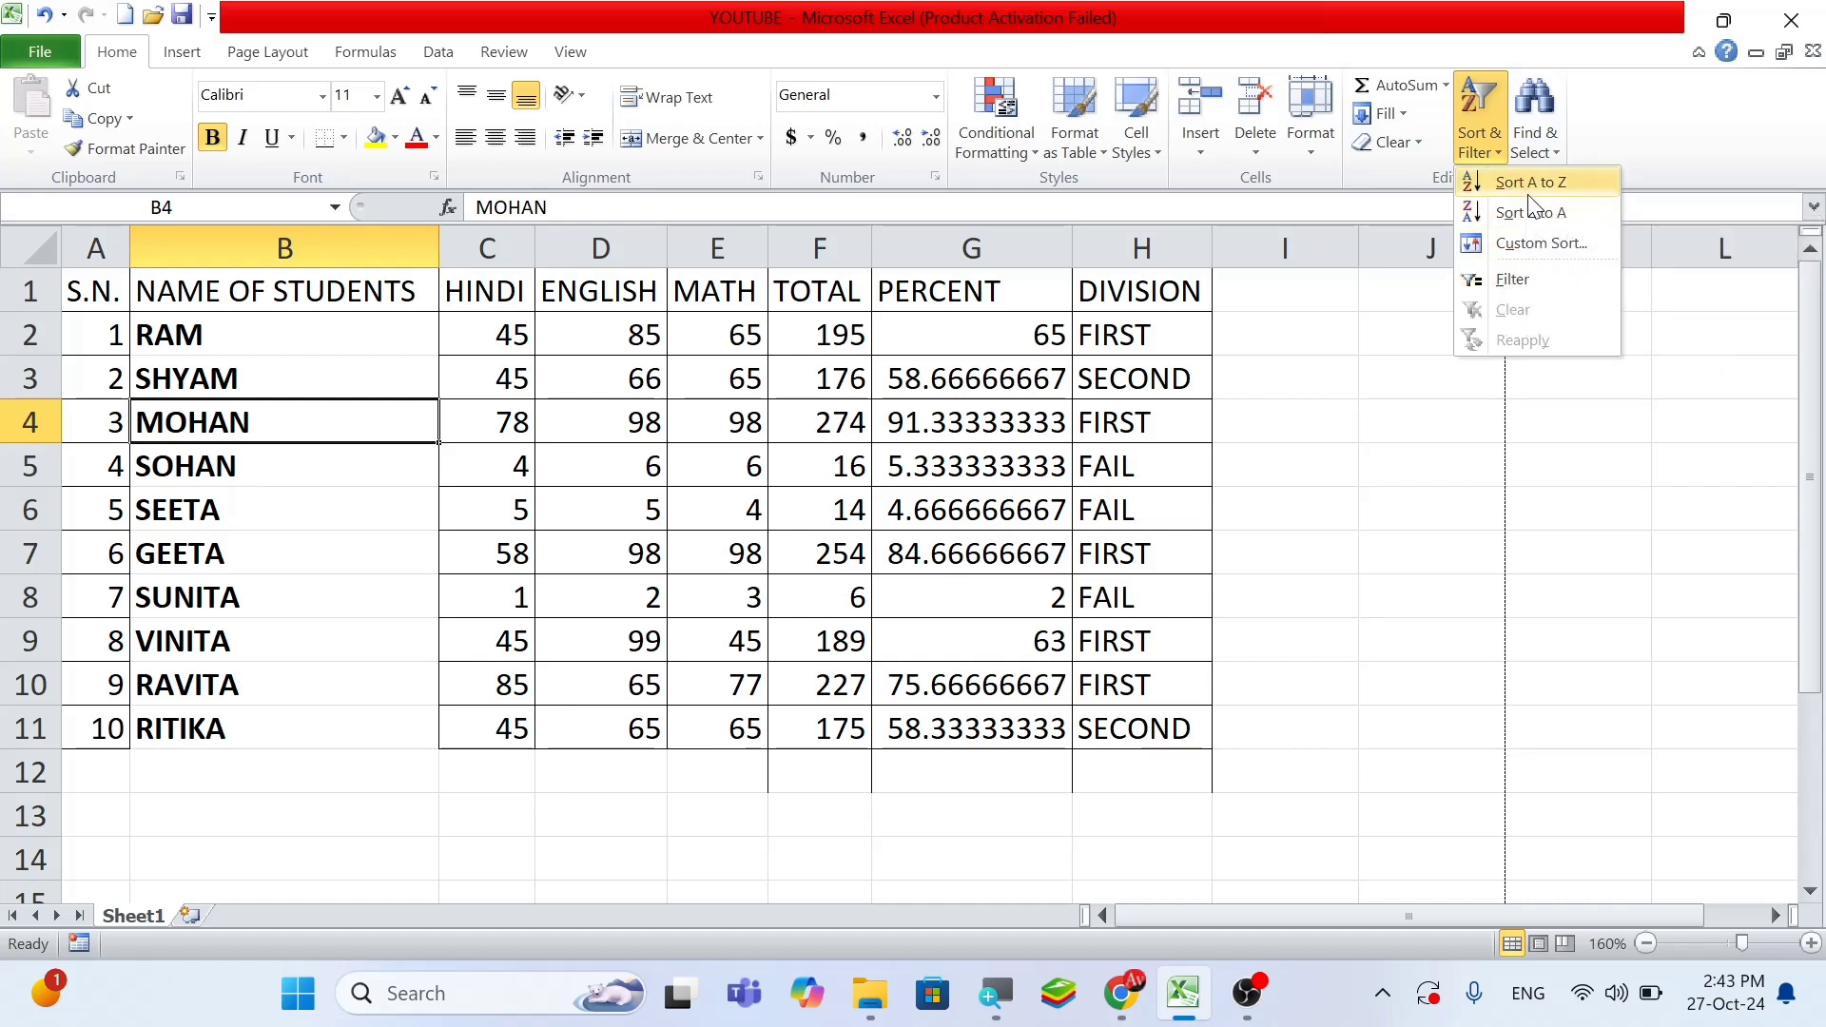
{"action": "left_click", "coordinate": [233, 582]}
Sort the student names in B2:B11 from A to Z, expanding the selection to the neighbouring columns
{"action": "left_click_drag", "start_coordinate": [190, 338], "coordinate": [212, 741]}
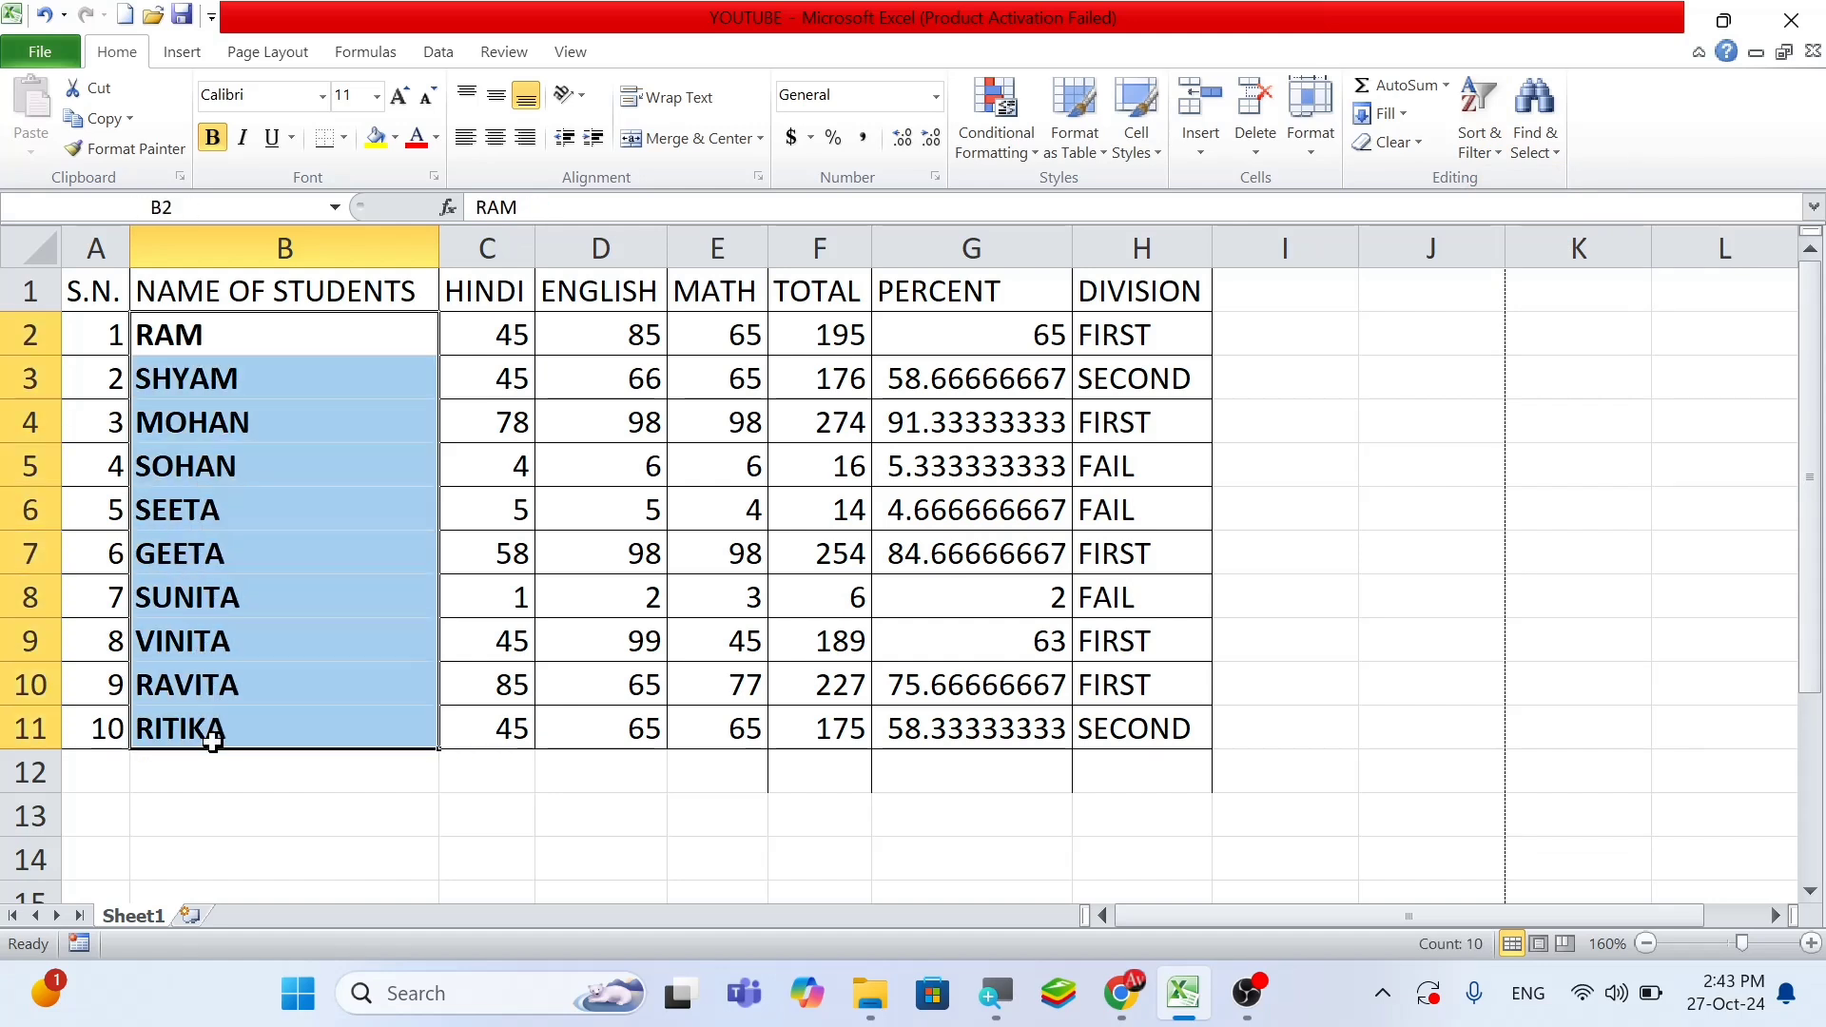
{"action": "left_click", "coordinate": [1476, 138]}
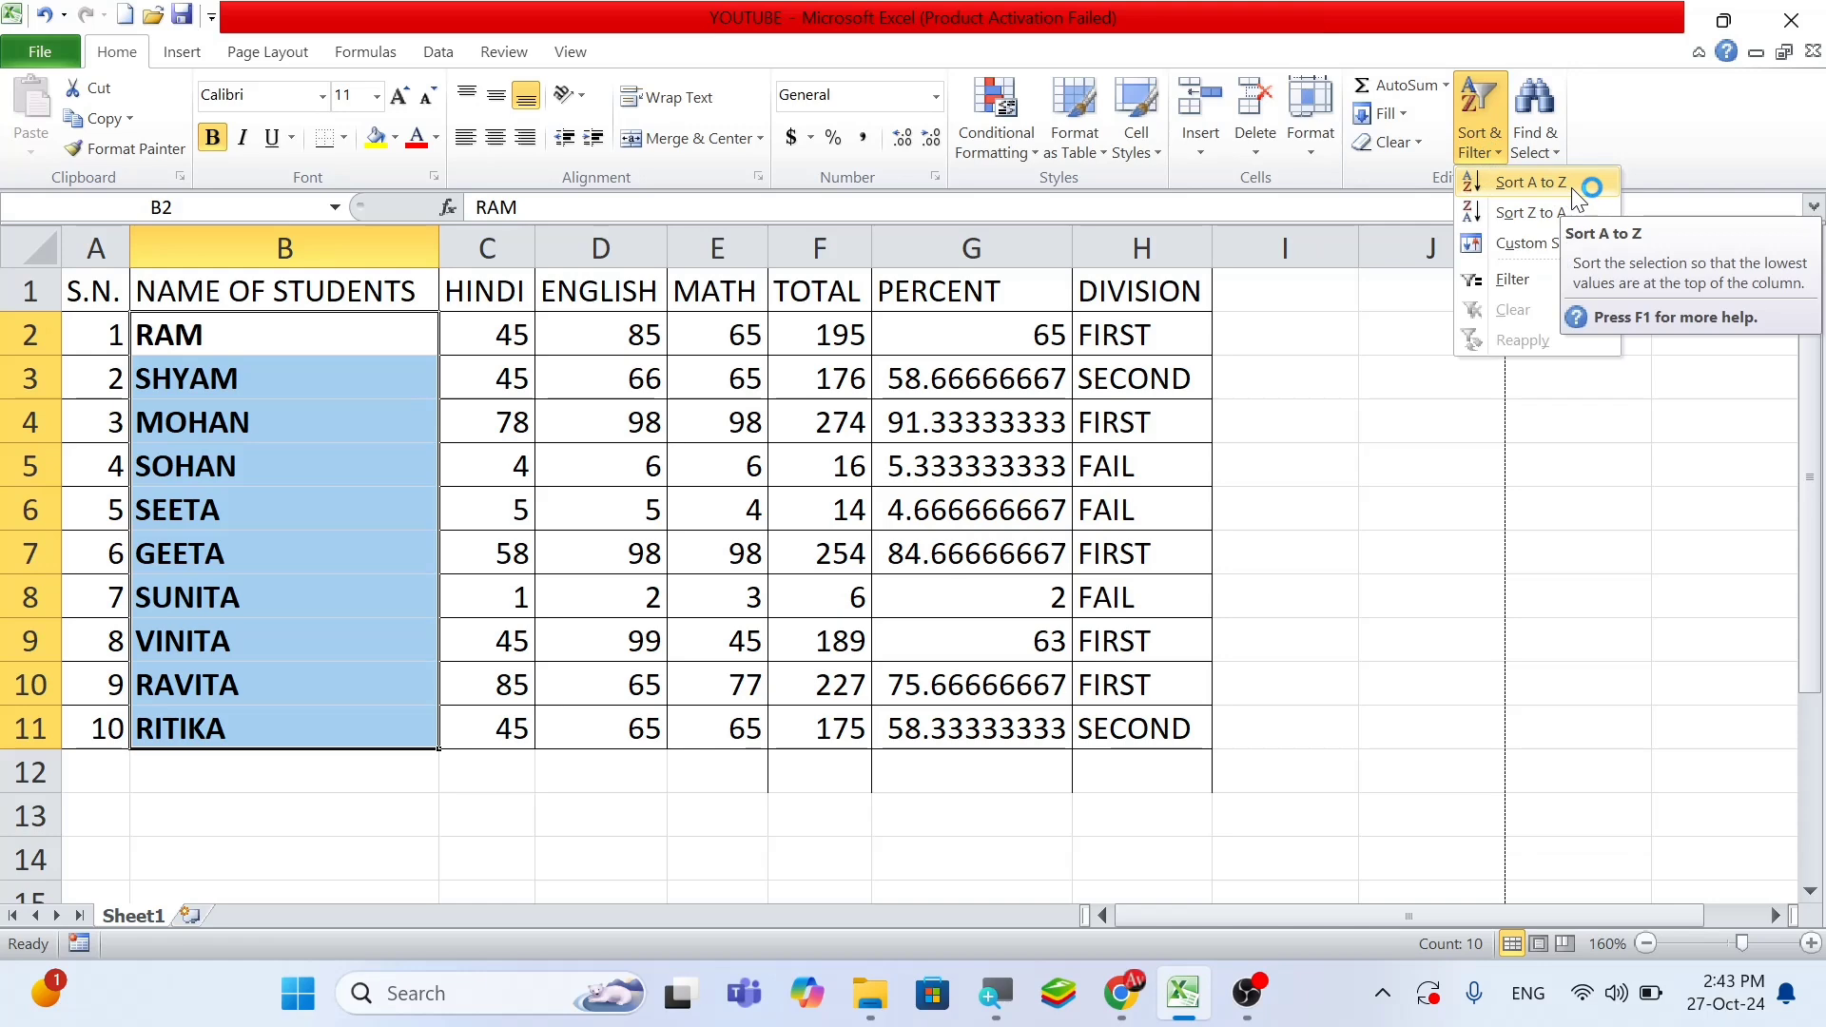
{"action": "left_click", "coordinate": [1529, 182]}
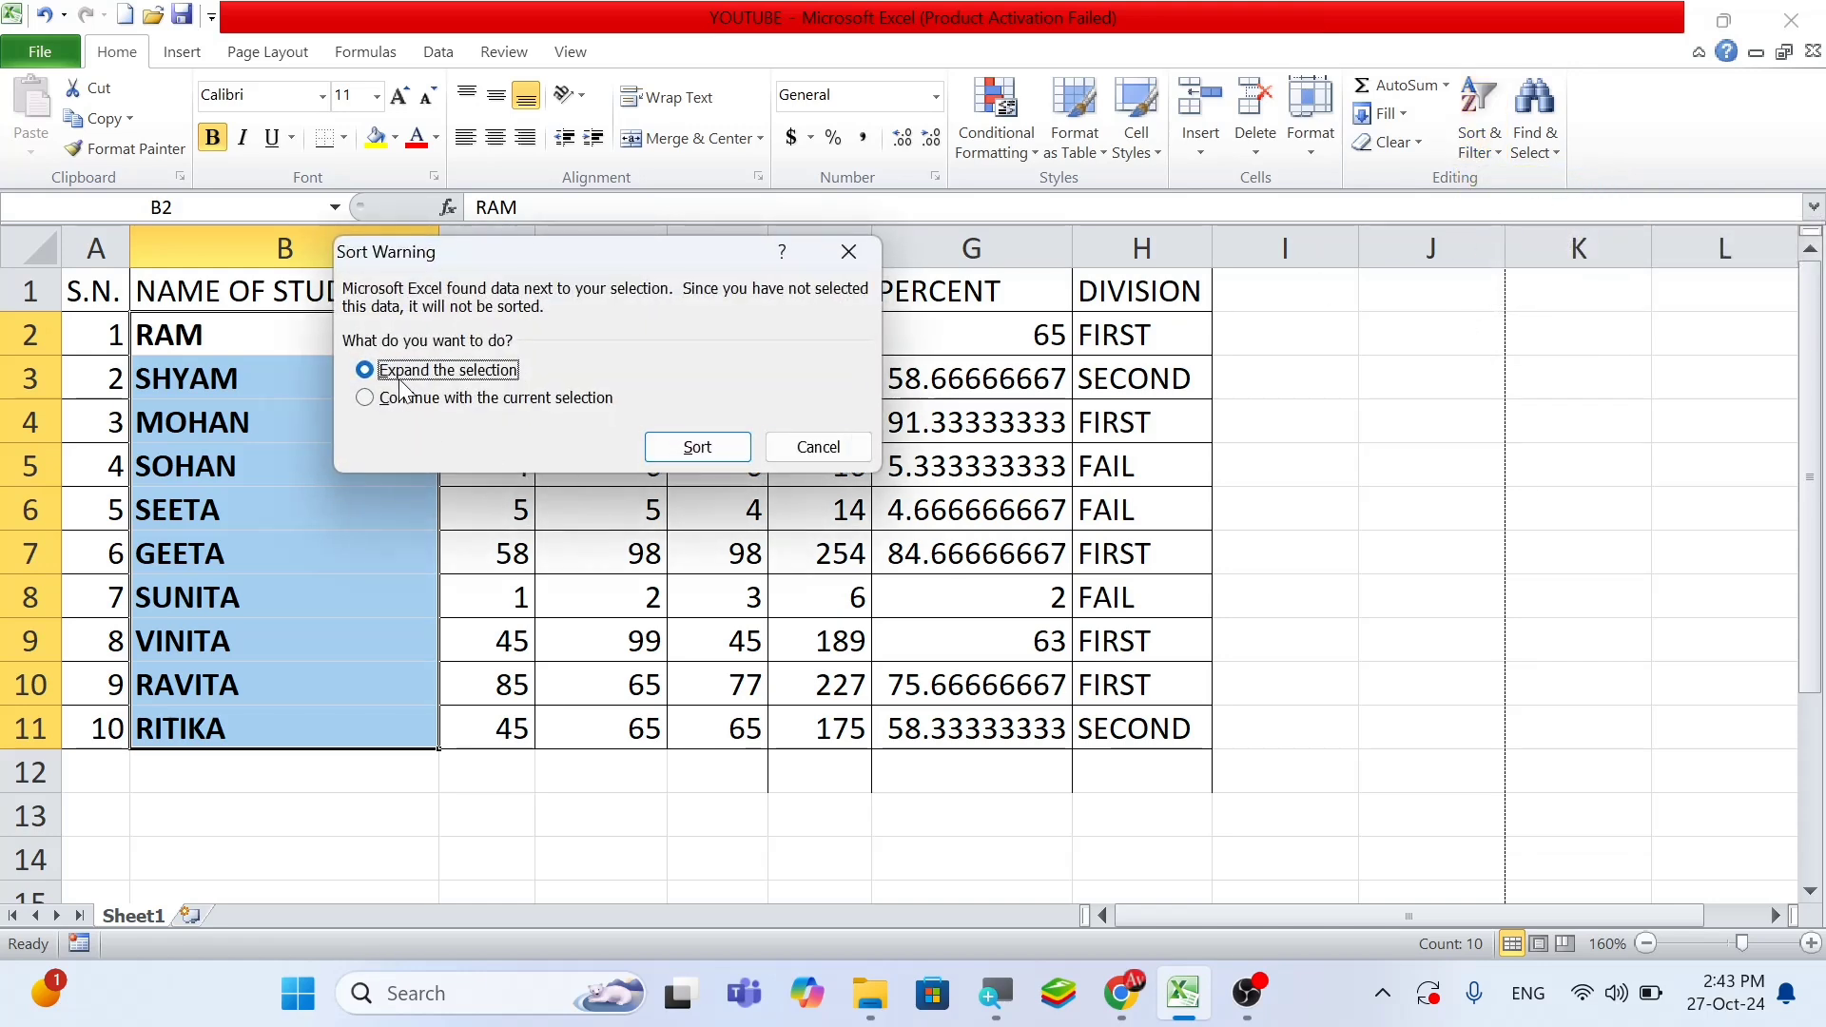
{"action": "left_click", "coordinate": [717, 448]}
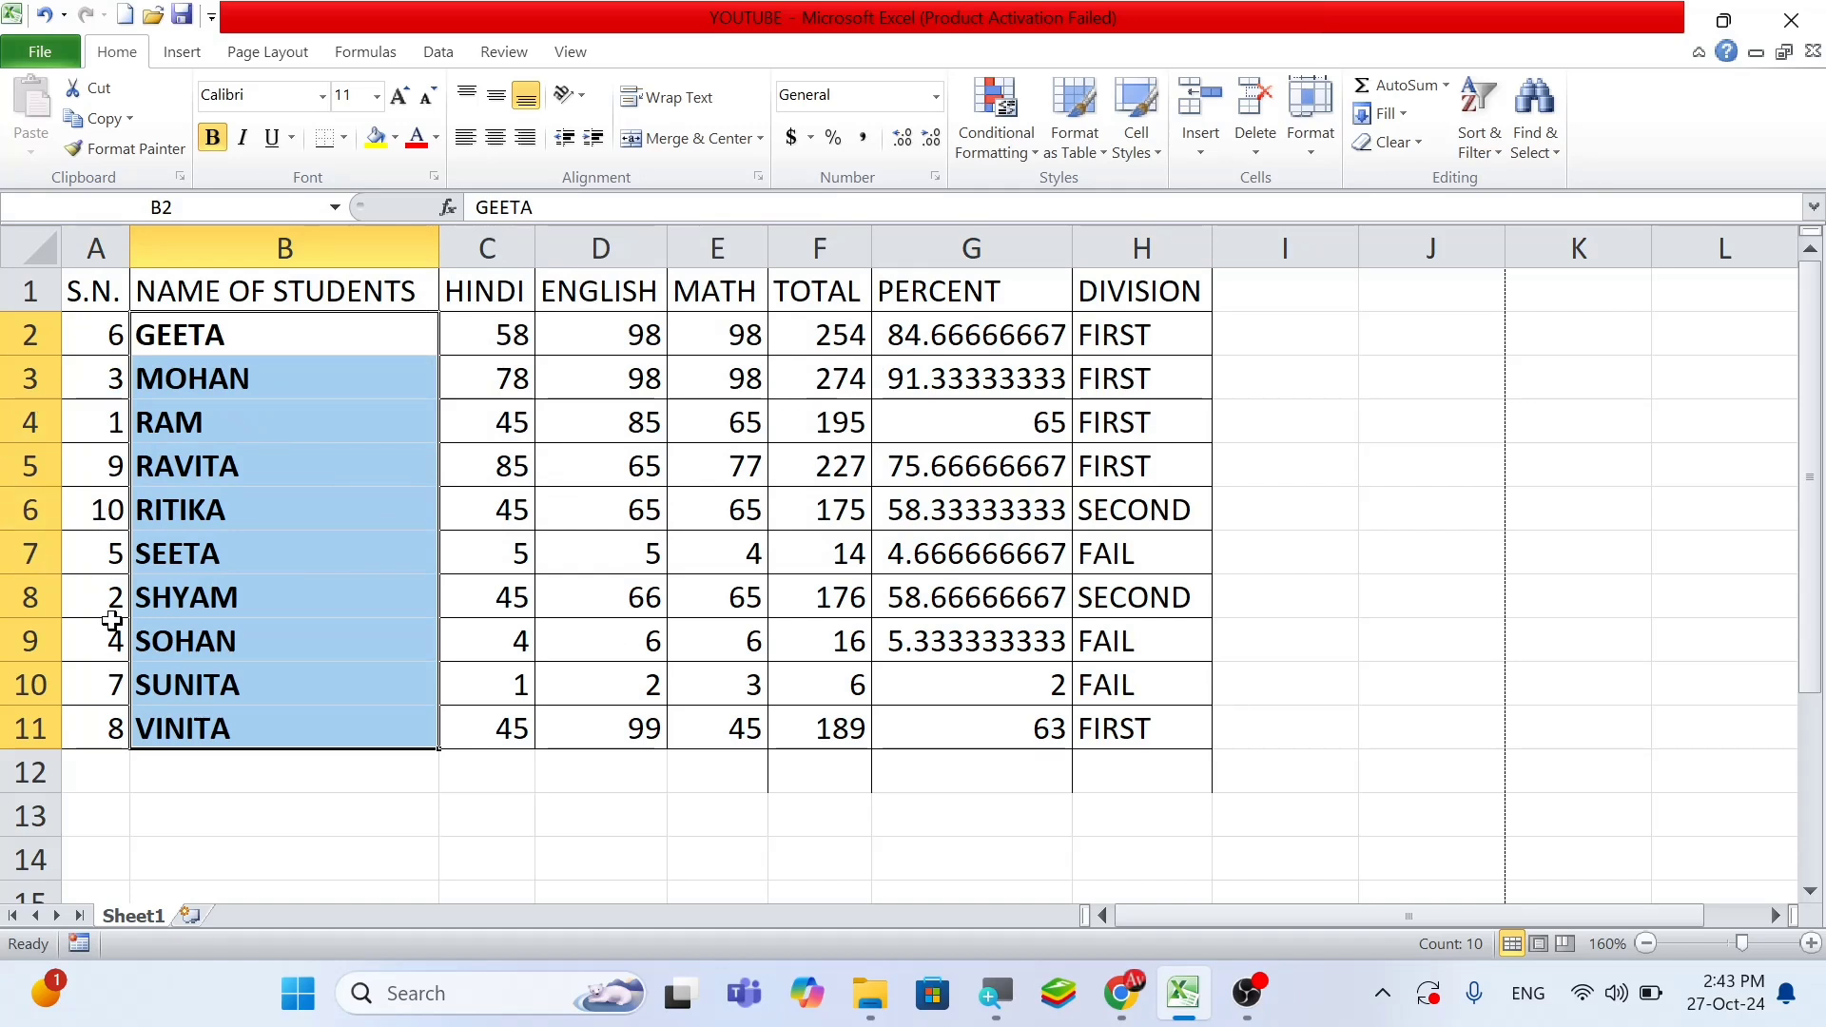
Clear the serial numbers in A2:A11, restore them, and undo the expanded A to Z sort
{"action": "left_click_drag", "start_coordinate": [111, 336], "coordinate": [114, 732]}
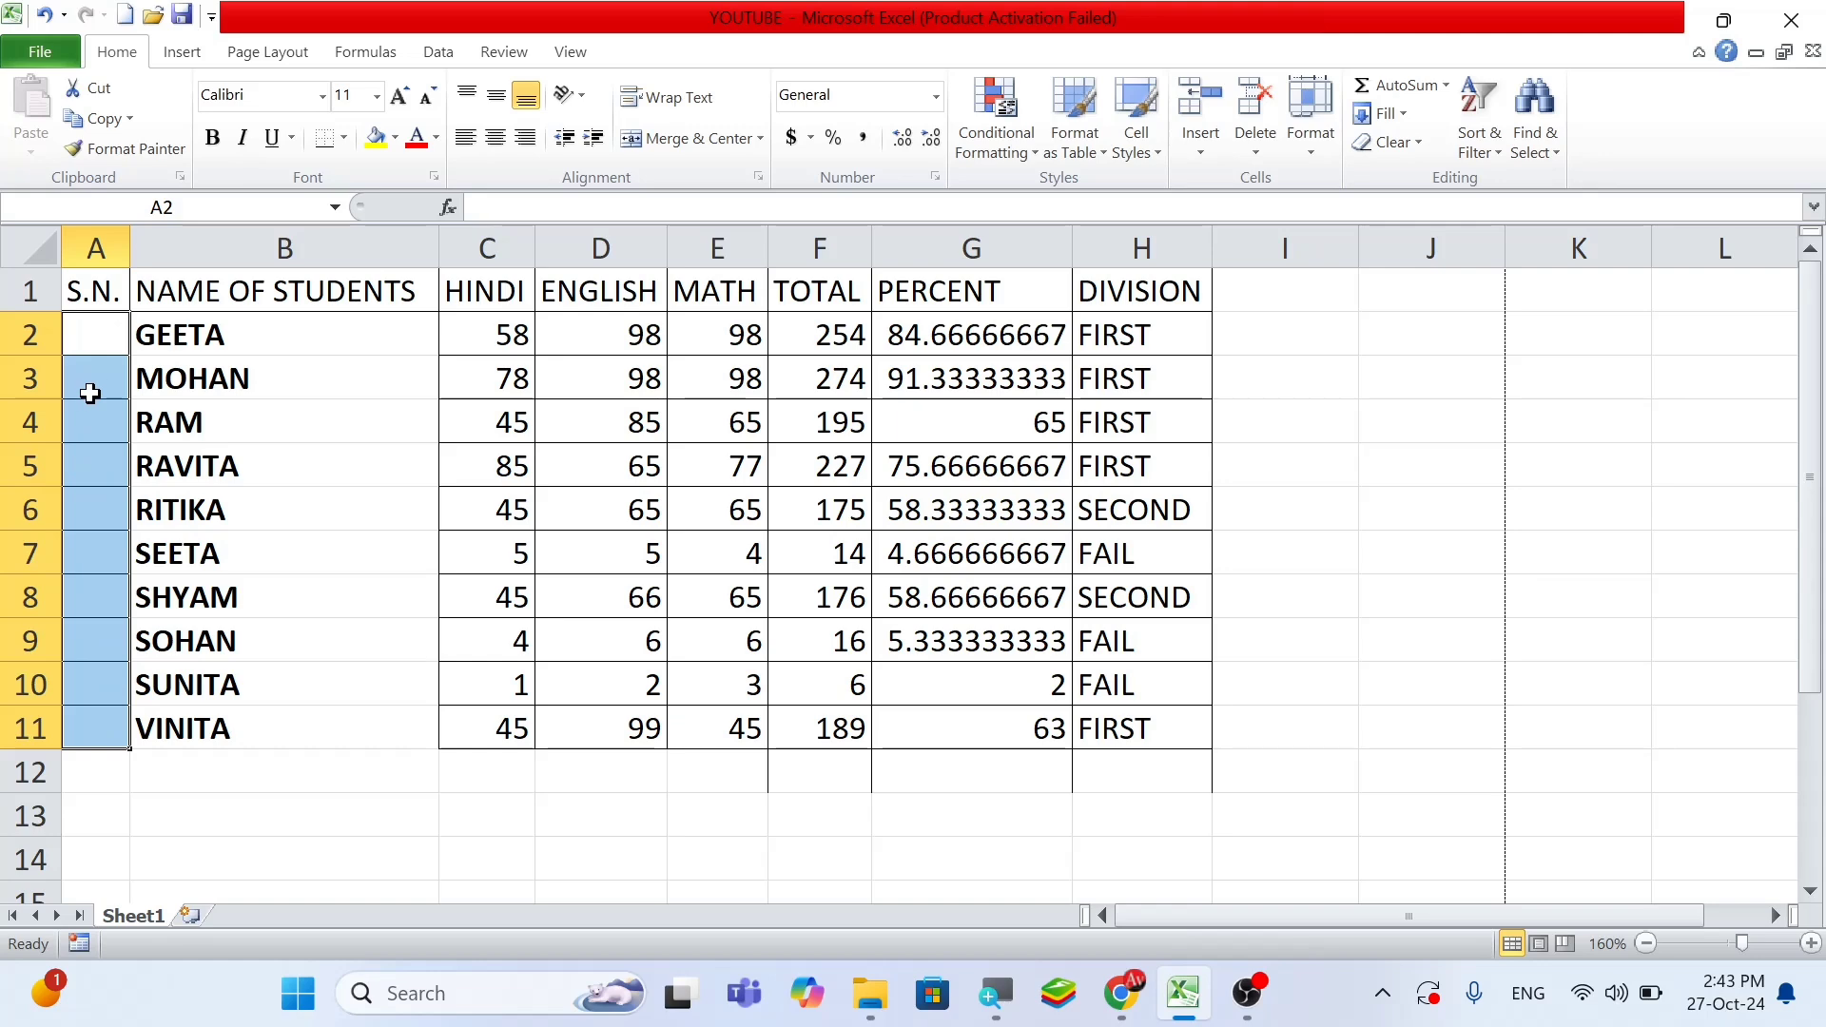
{"action": "left_click", "coordinate": [257, 369]}
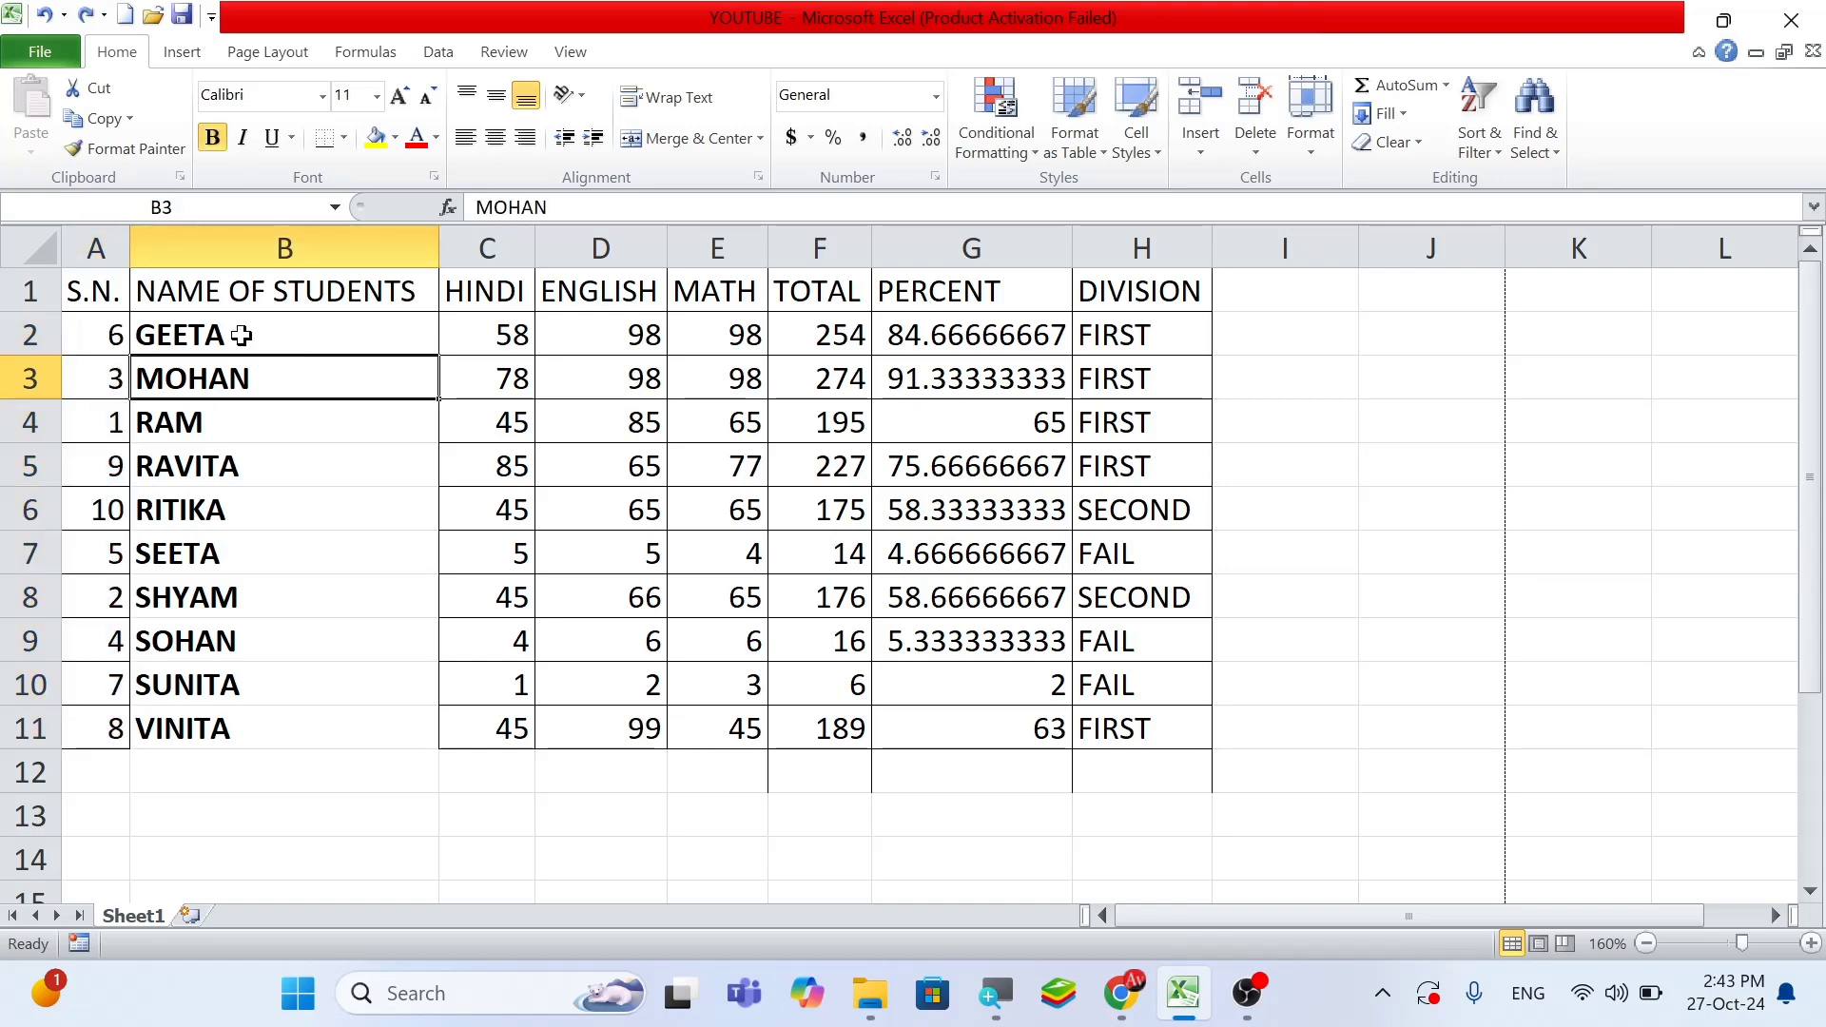
{"action": "key", "text": "ctrl+z"}
Sort only the names in B2:B11 from A to Z, continuing with the current selection, and undo that sort
{"action": "left_click_drag", "start_coordinate": [245, 337], "coordinate": [249, 713]}
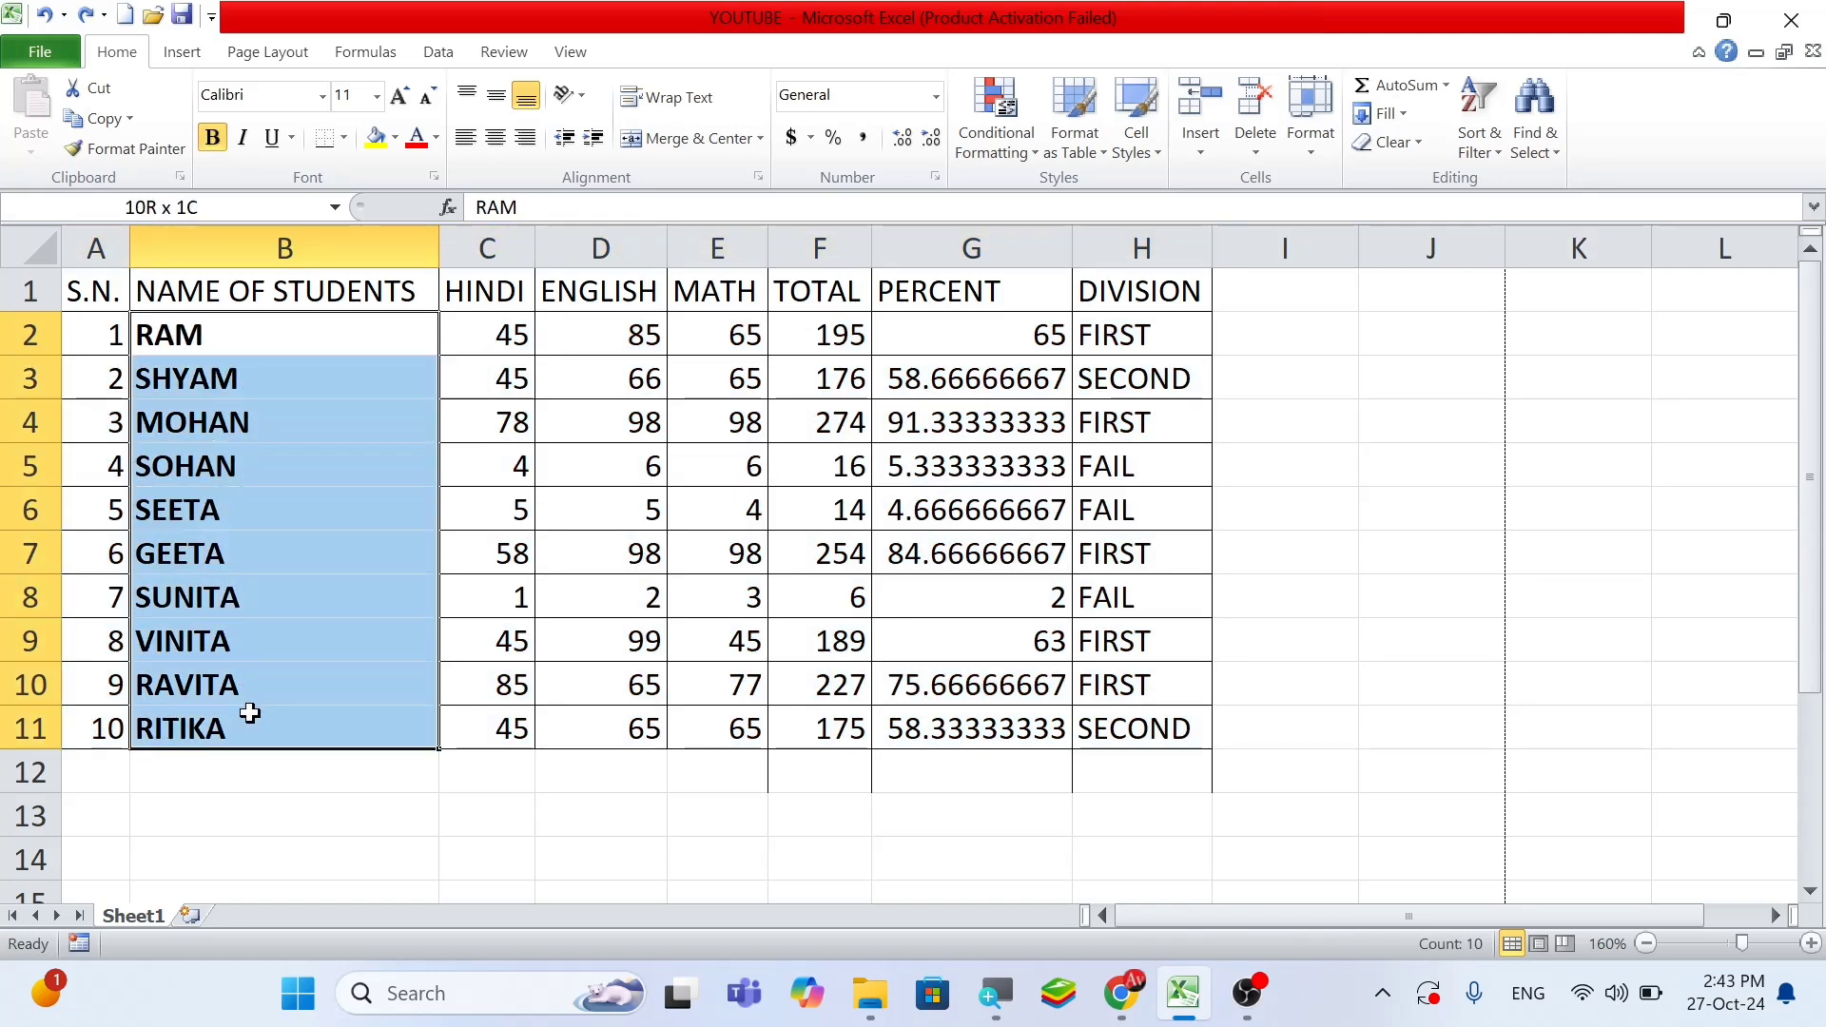
{"action": "left_click", "coordinate": [1474, 119]}
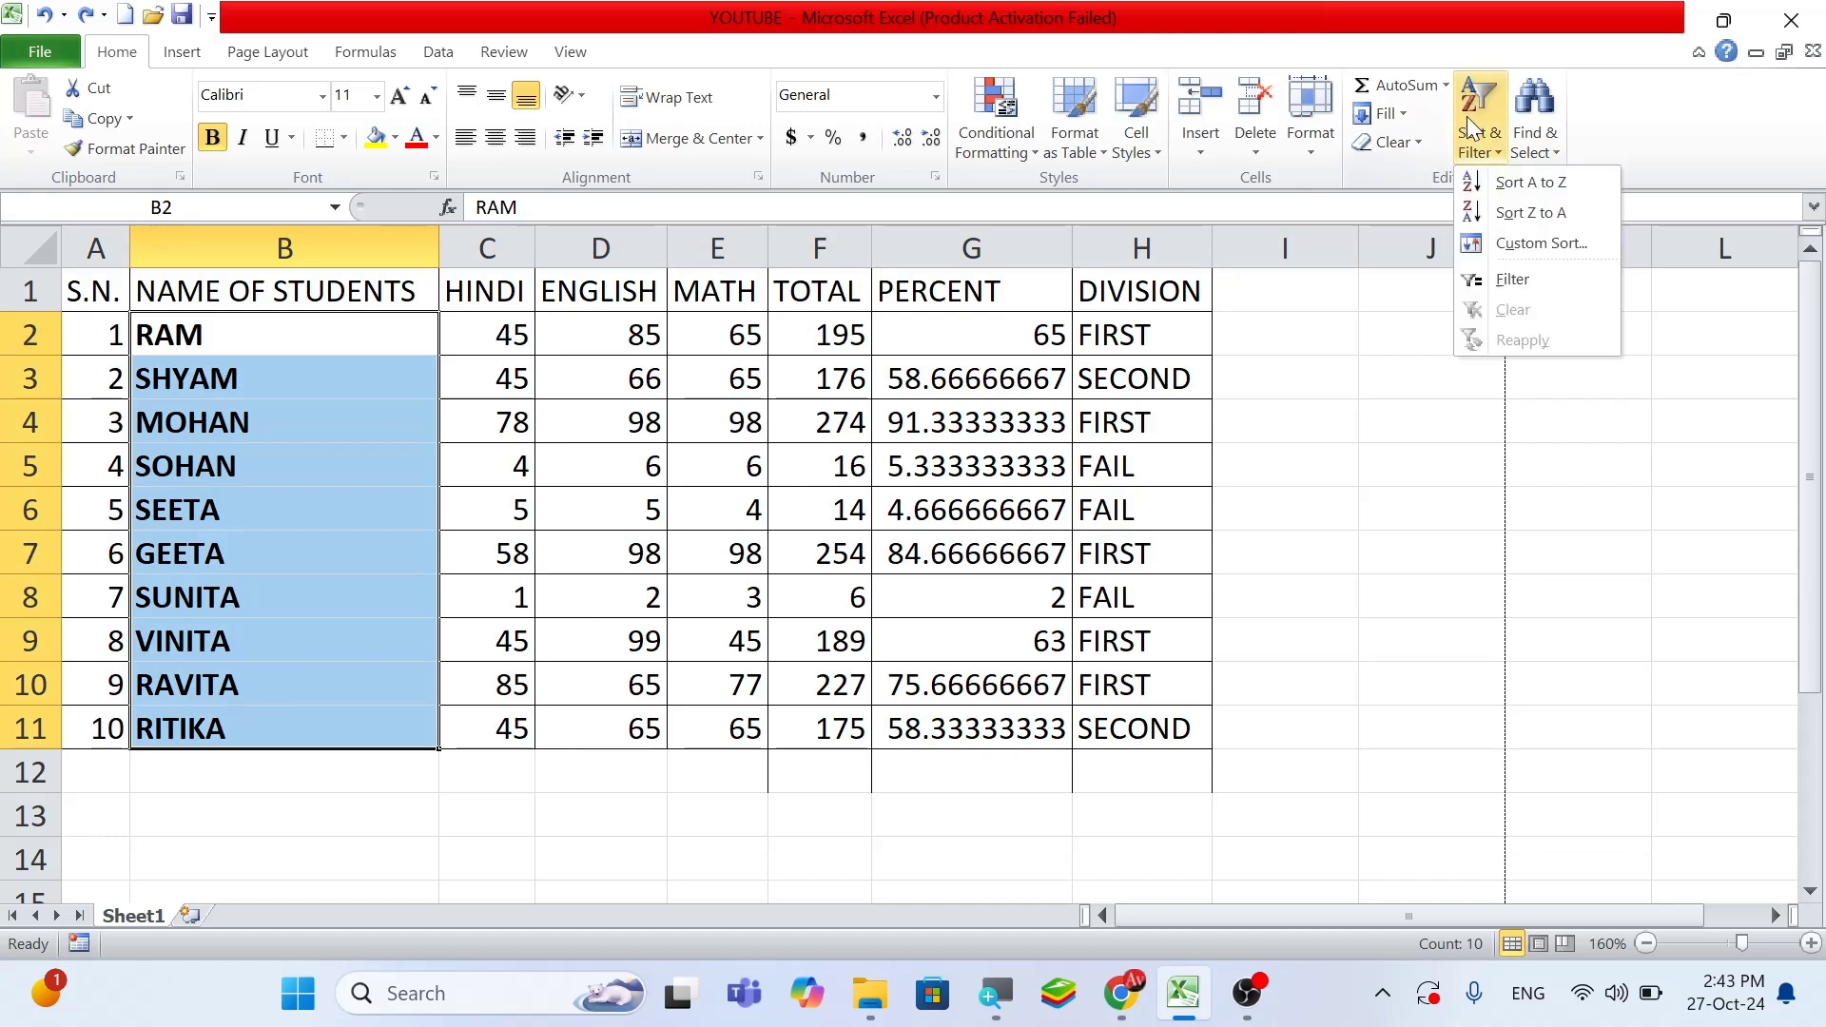
{"action": "left_click", "coordinate": [1512, 187]}
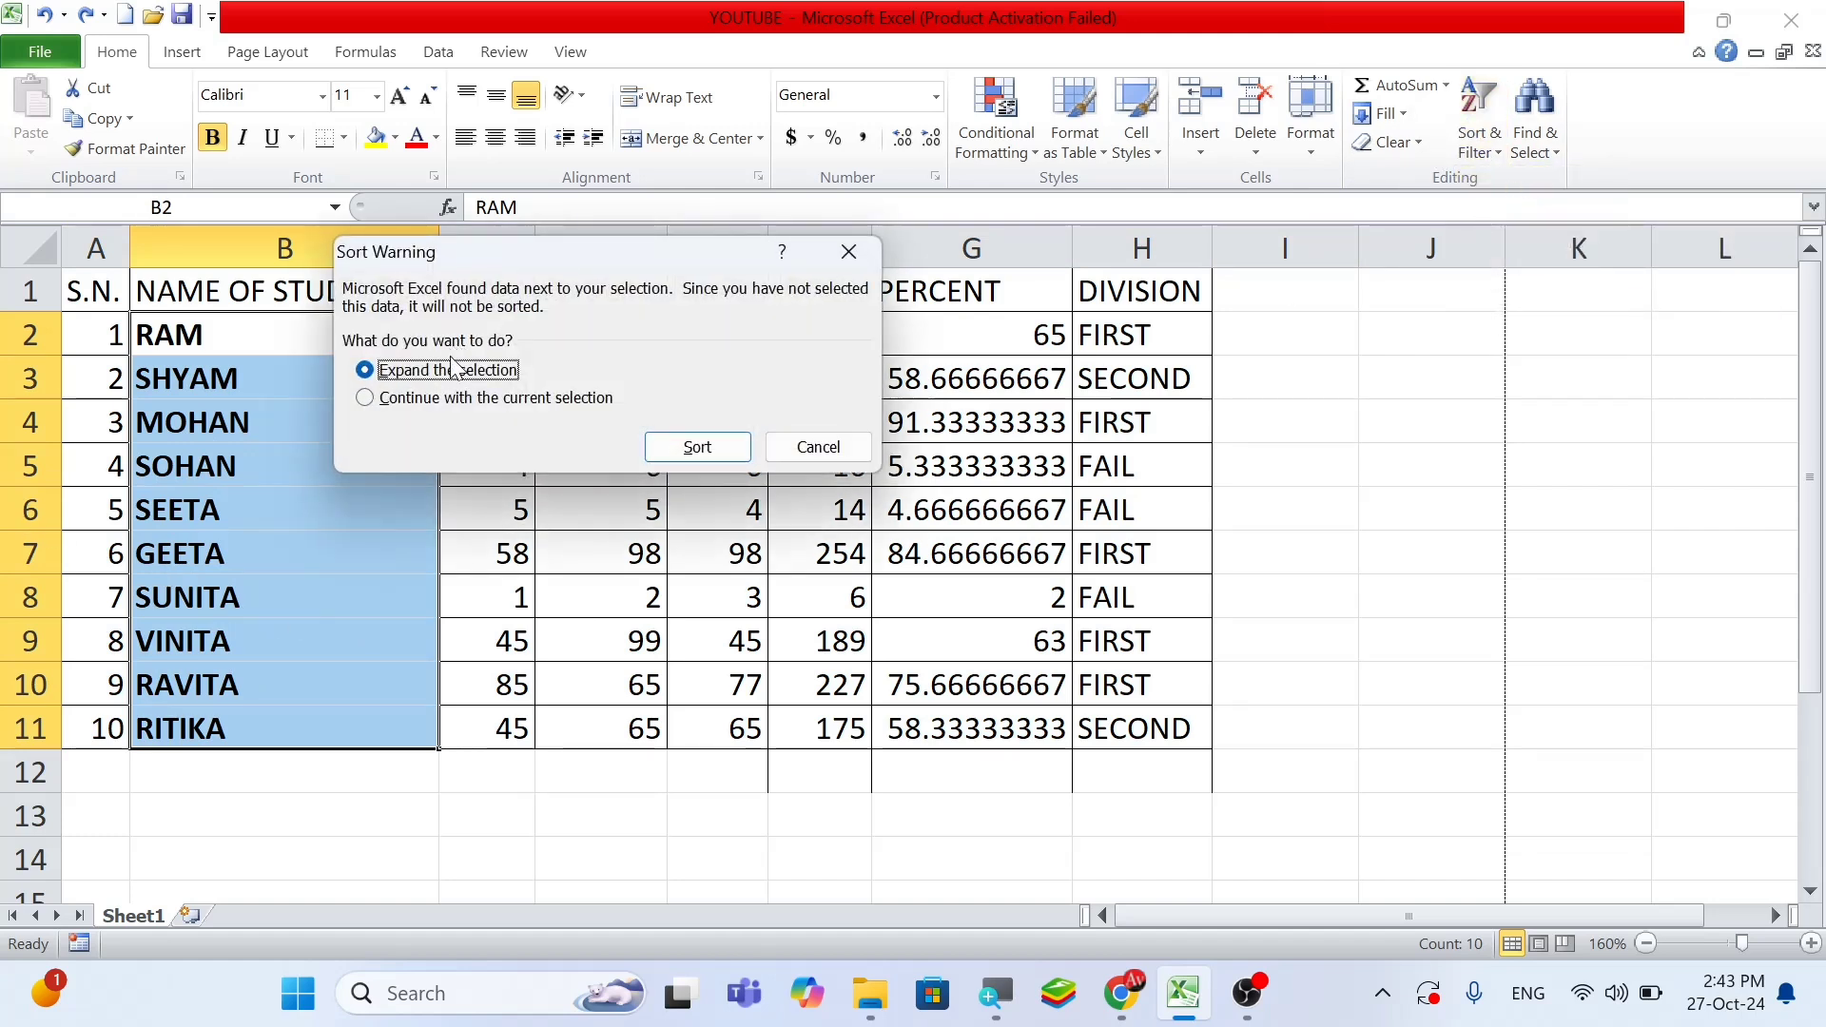
{"action": "left_click", "coordinate": [420, 408]}
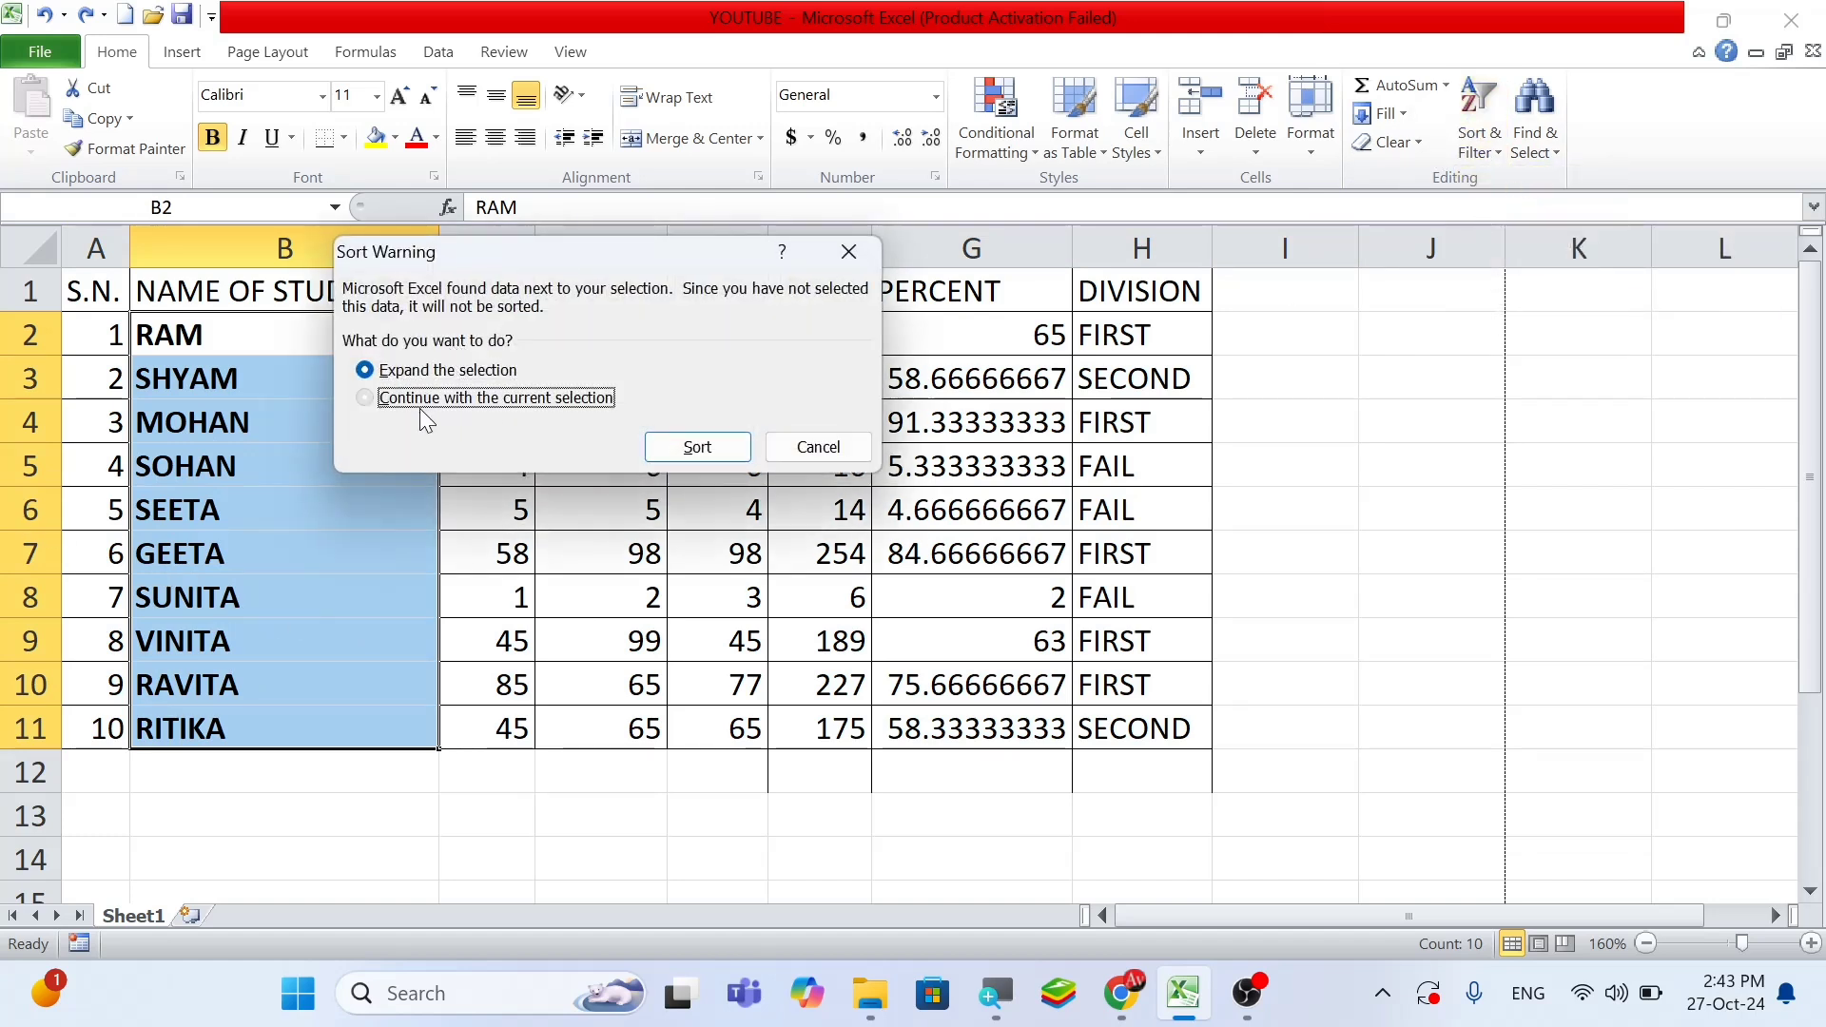
{"action": "left_click", "coordinate": [697, 447]}
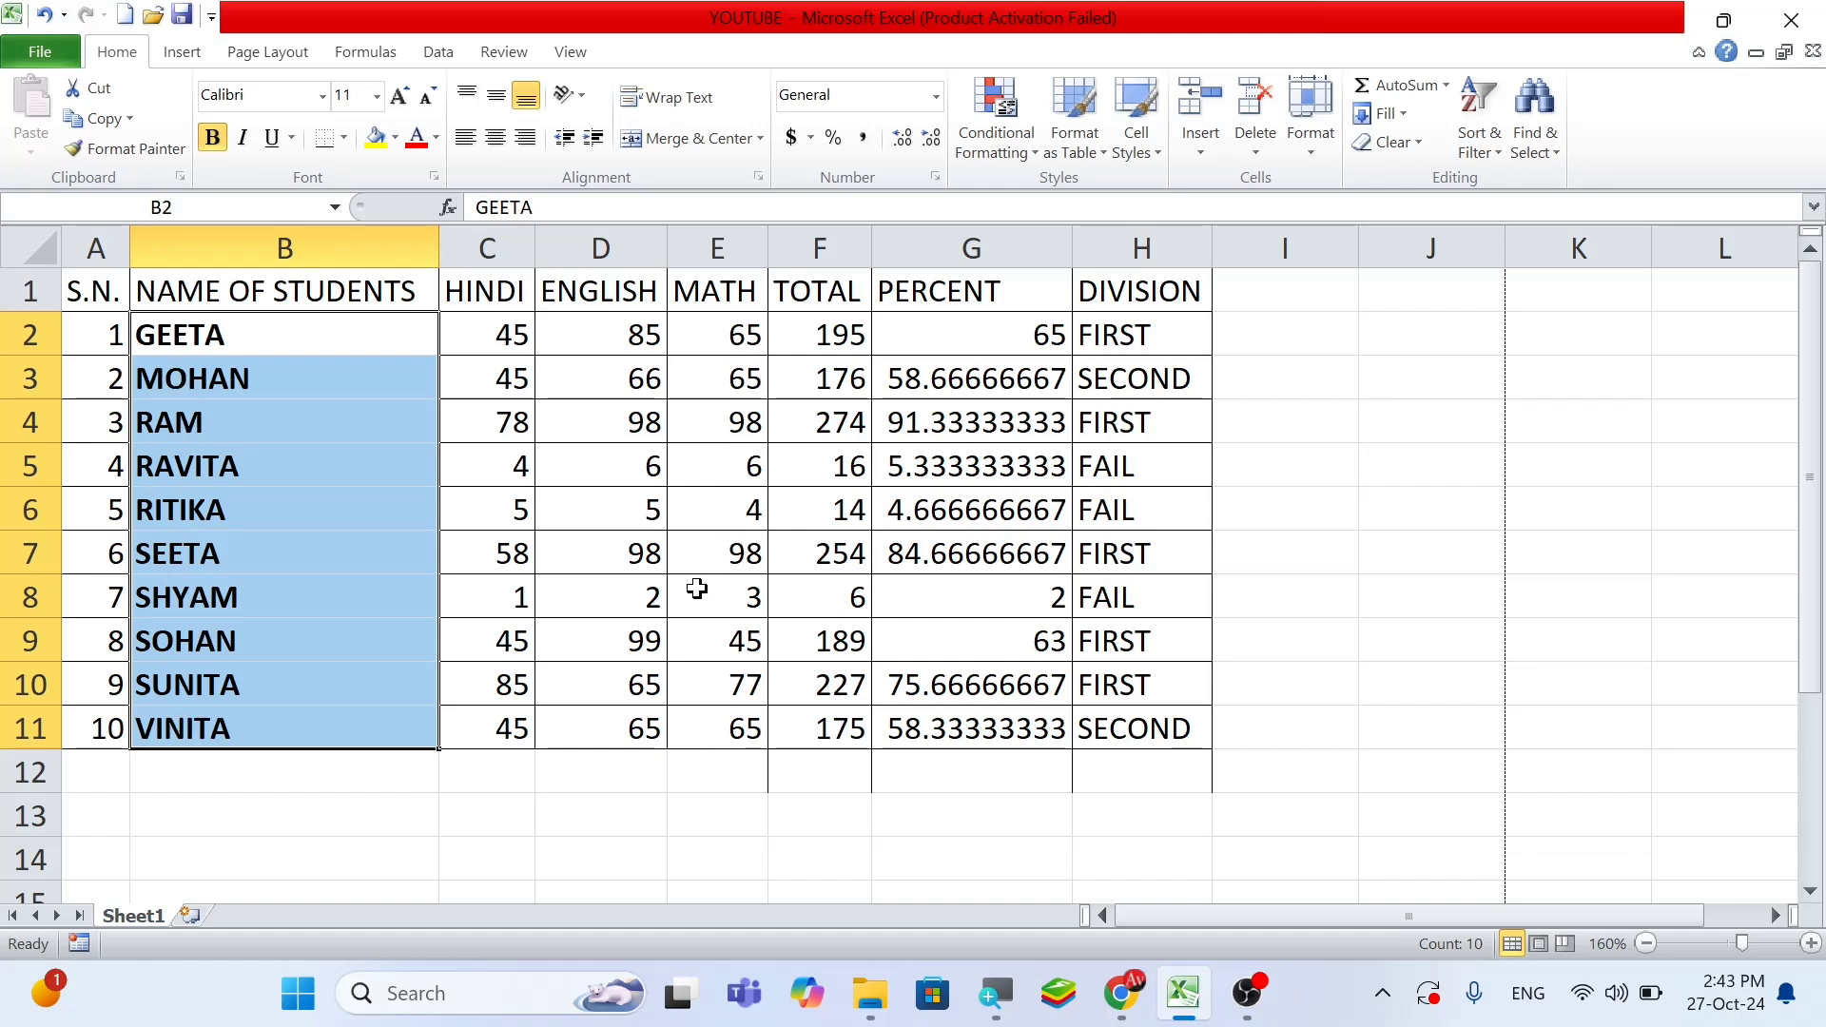
{"action": "key", "text": "ctrl+z"}
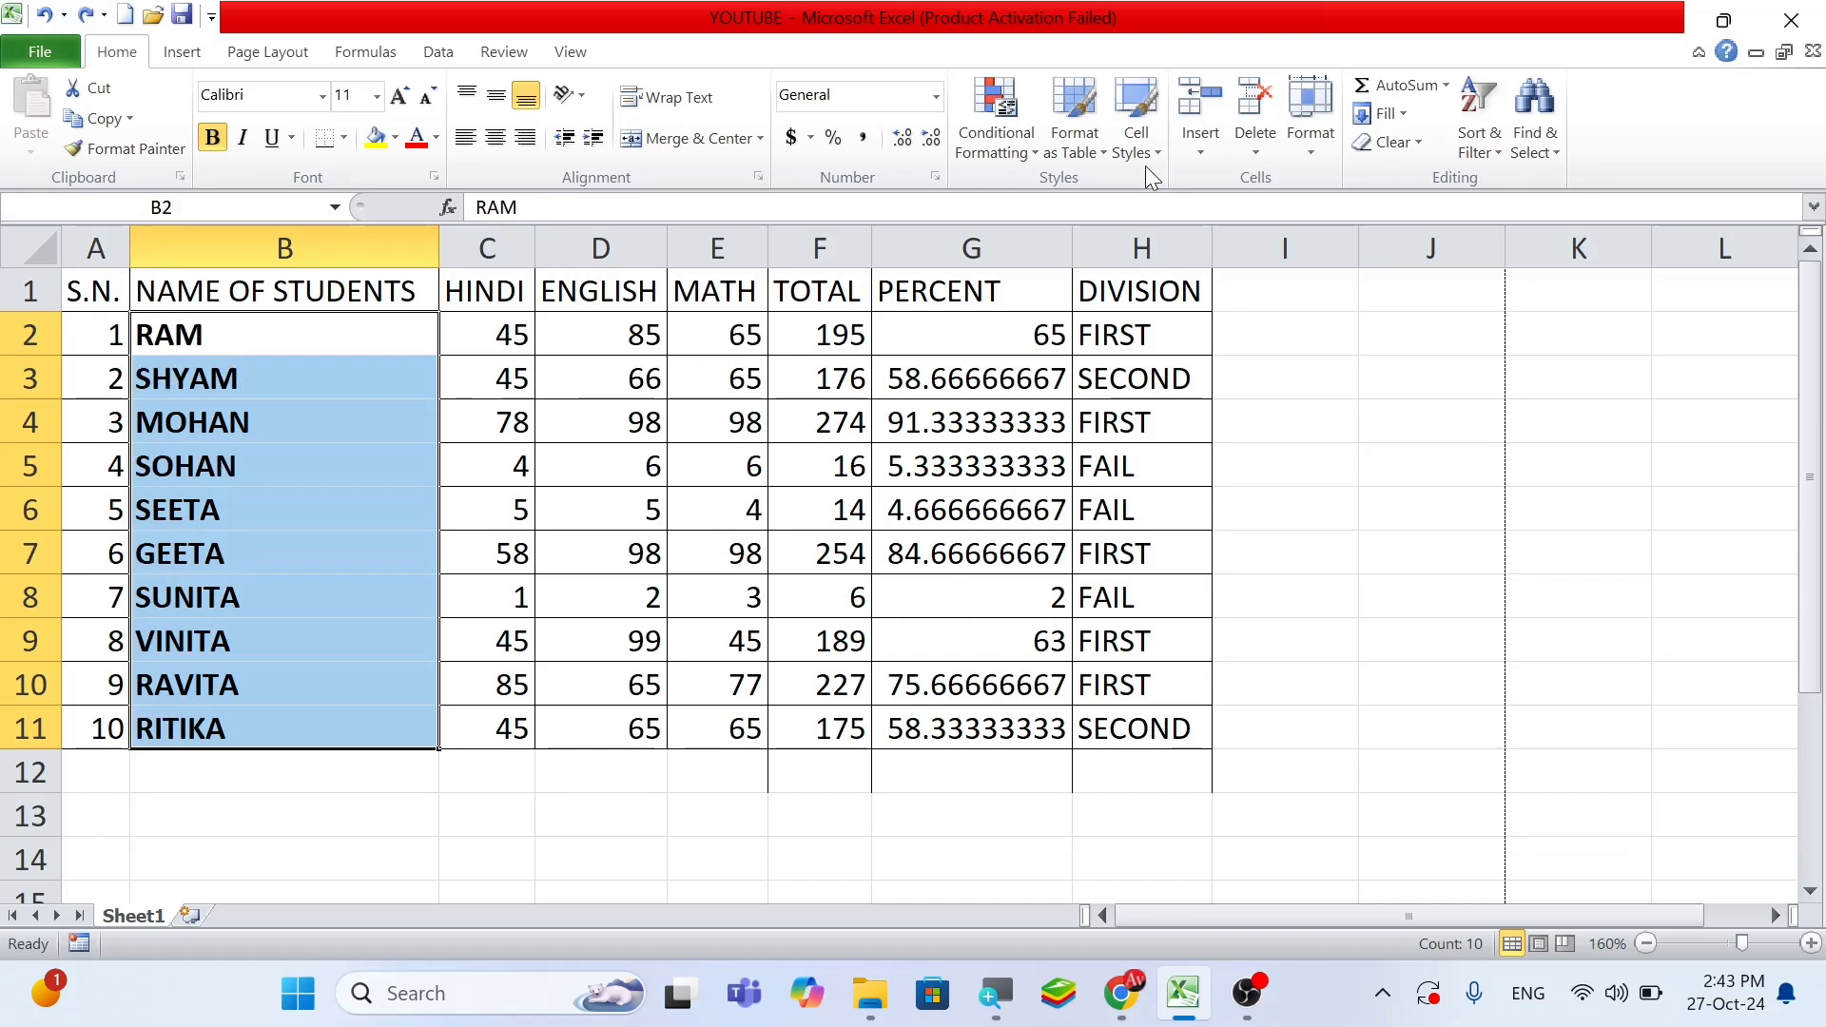
Sort the names in B2:B11 from A to Z with the selection expanded, and undo the sort
{"action": "left_click", "coordinate": [1479, 119]}
{"action": "left_click", "coordinate": [1526, 181]}
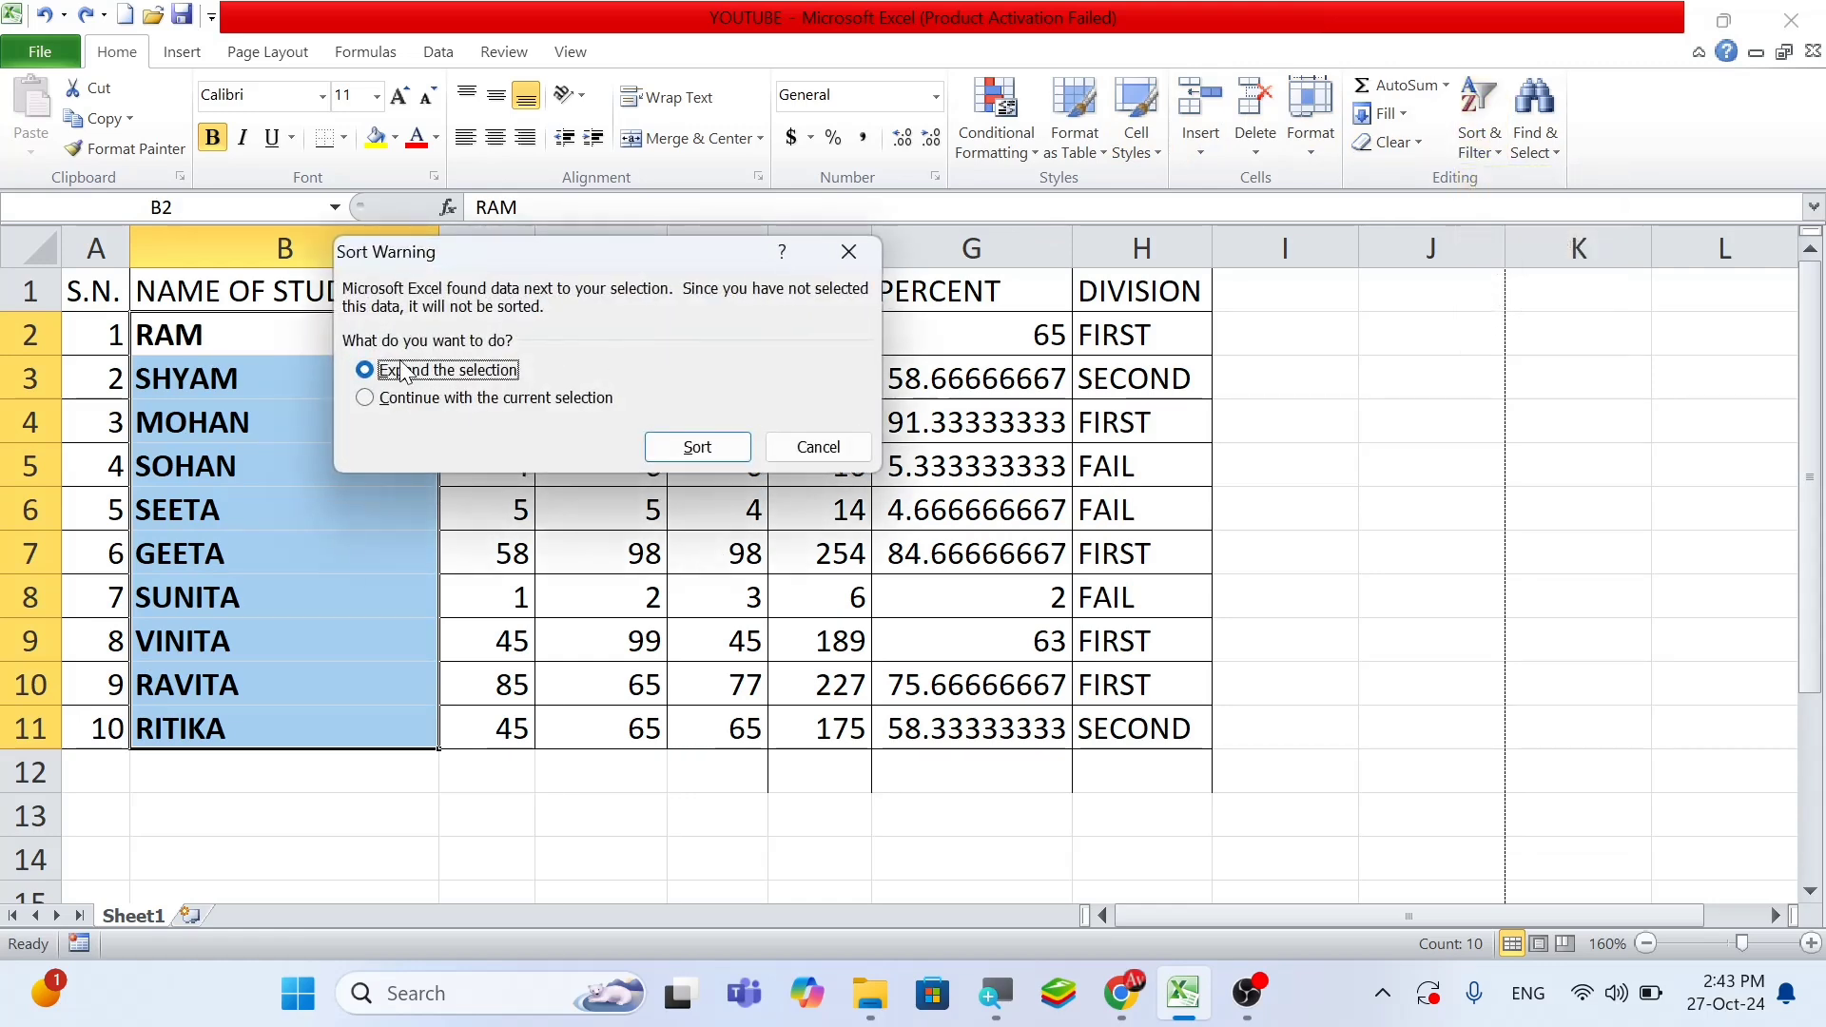
{"action": "left_click", "coordinate": [695, 445]}
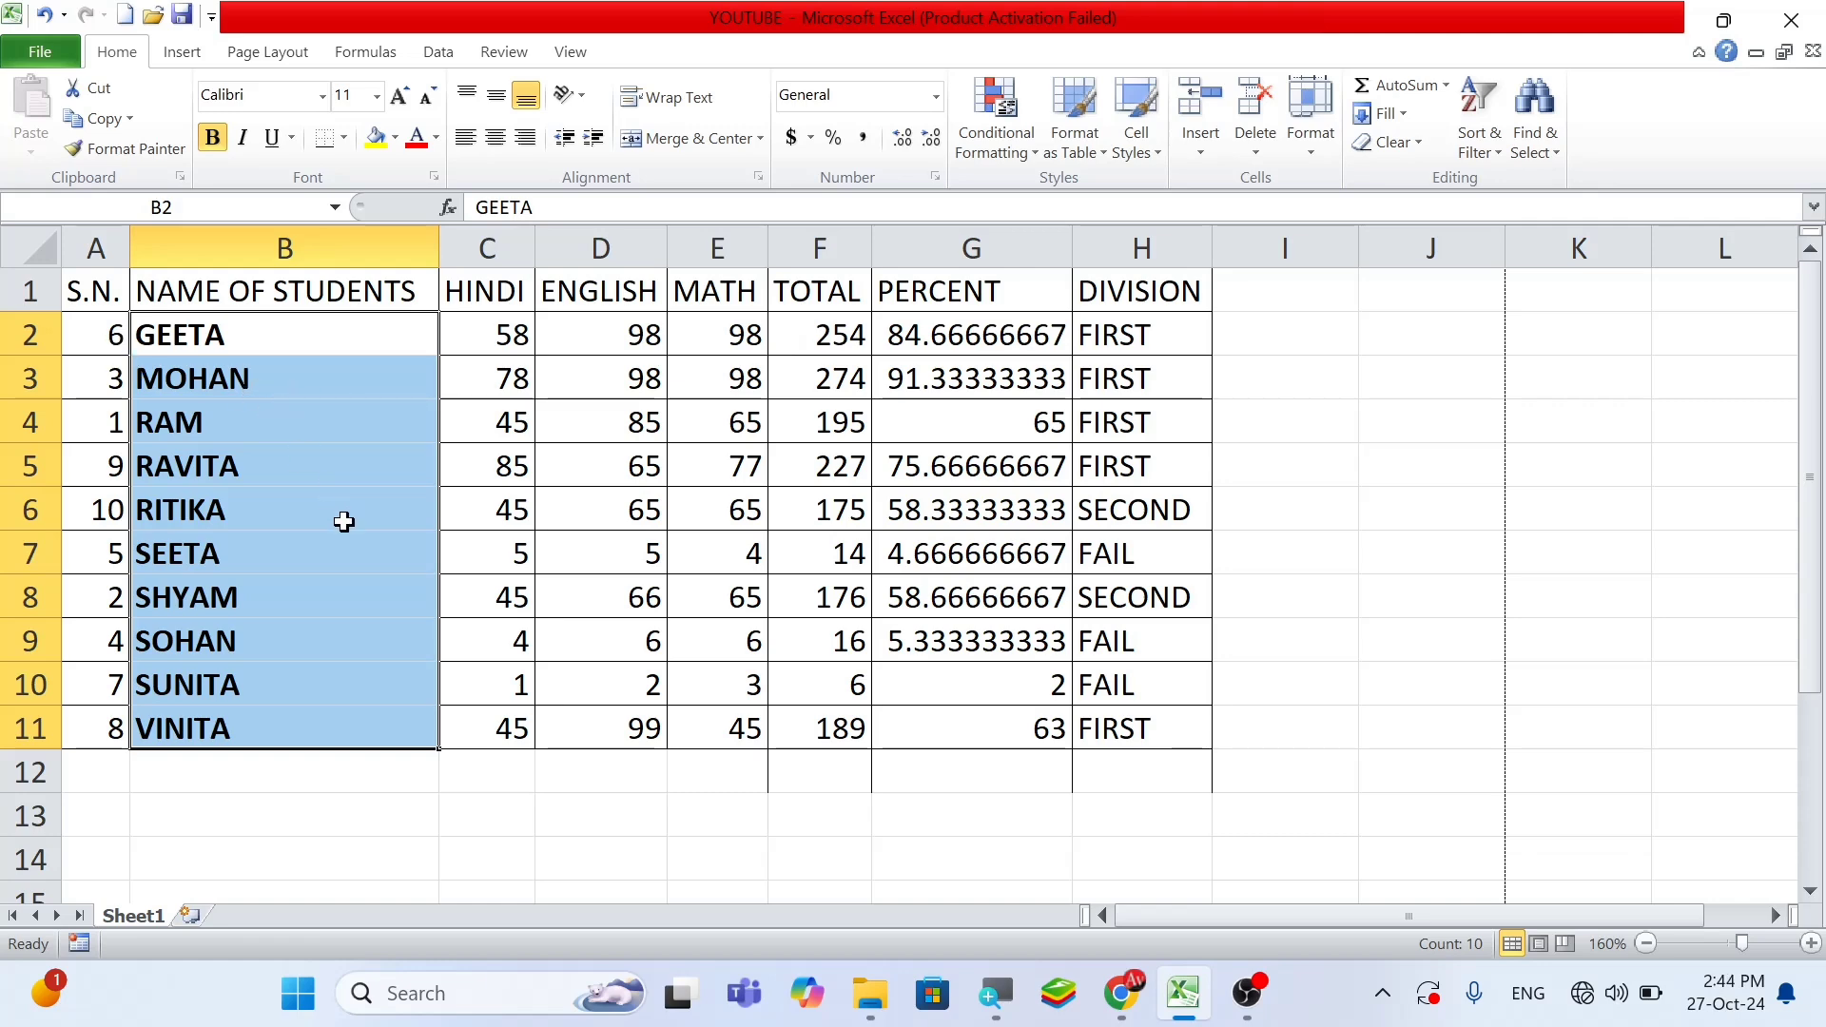
{"action": "key", "text": "ctrl+z"}
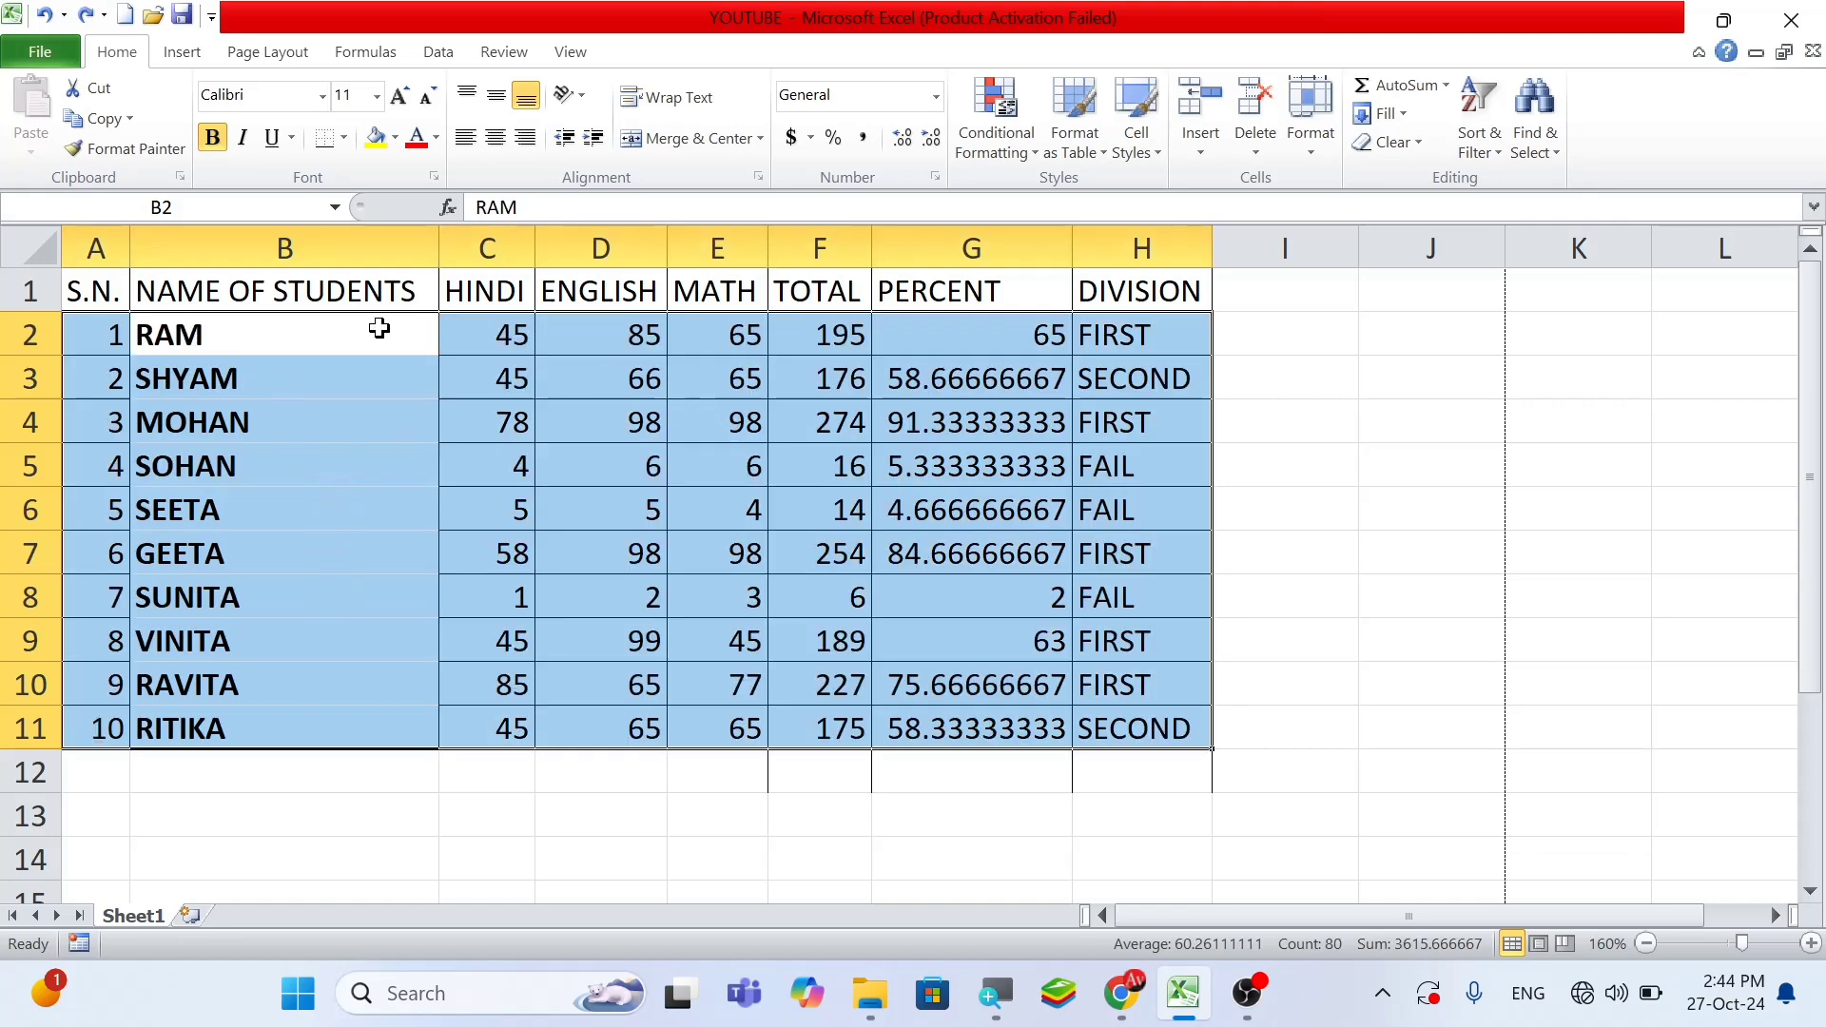
Sort only the names in B2:B11 from A to Z, continuing with the current selection, and undo that sort
{"action": "left_click_drag", "start_coordinate": [218, 348], "coordinate": [280, 728]}
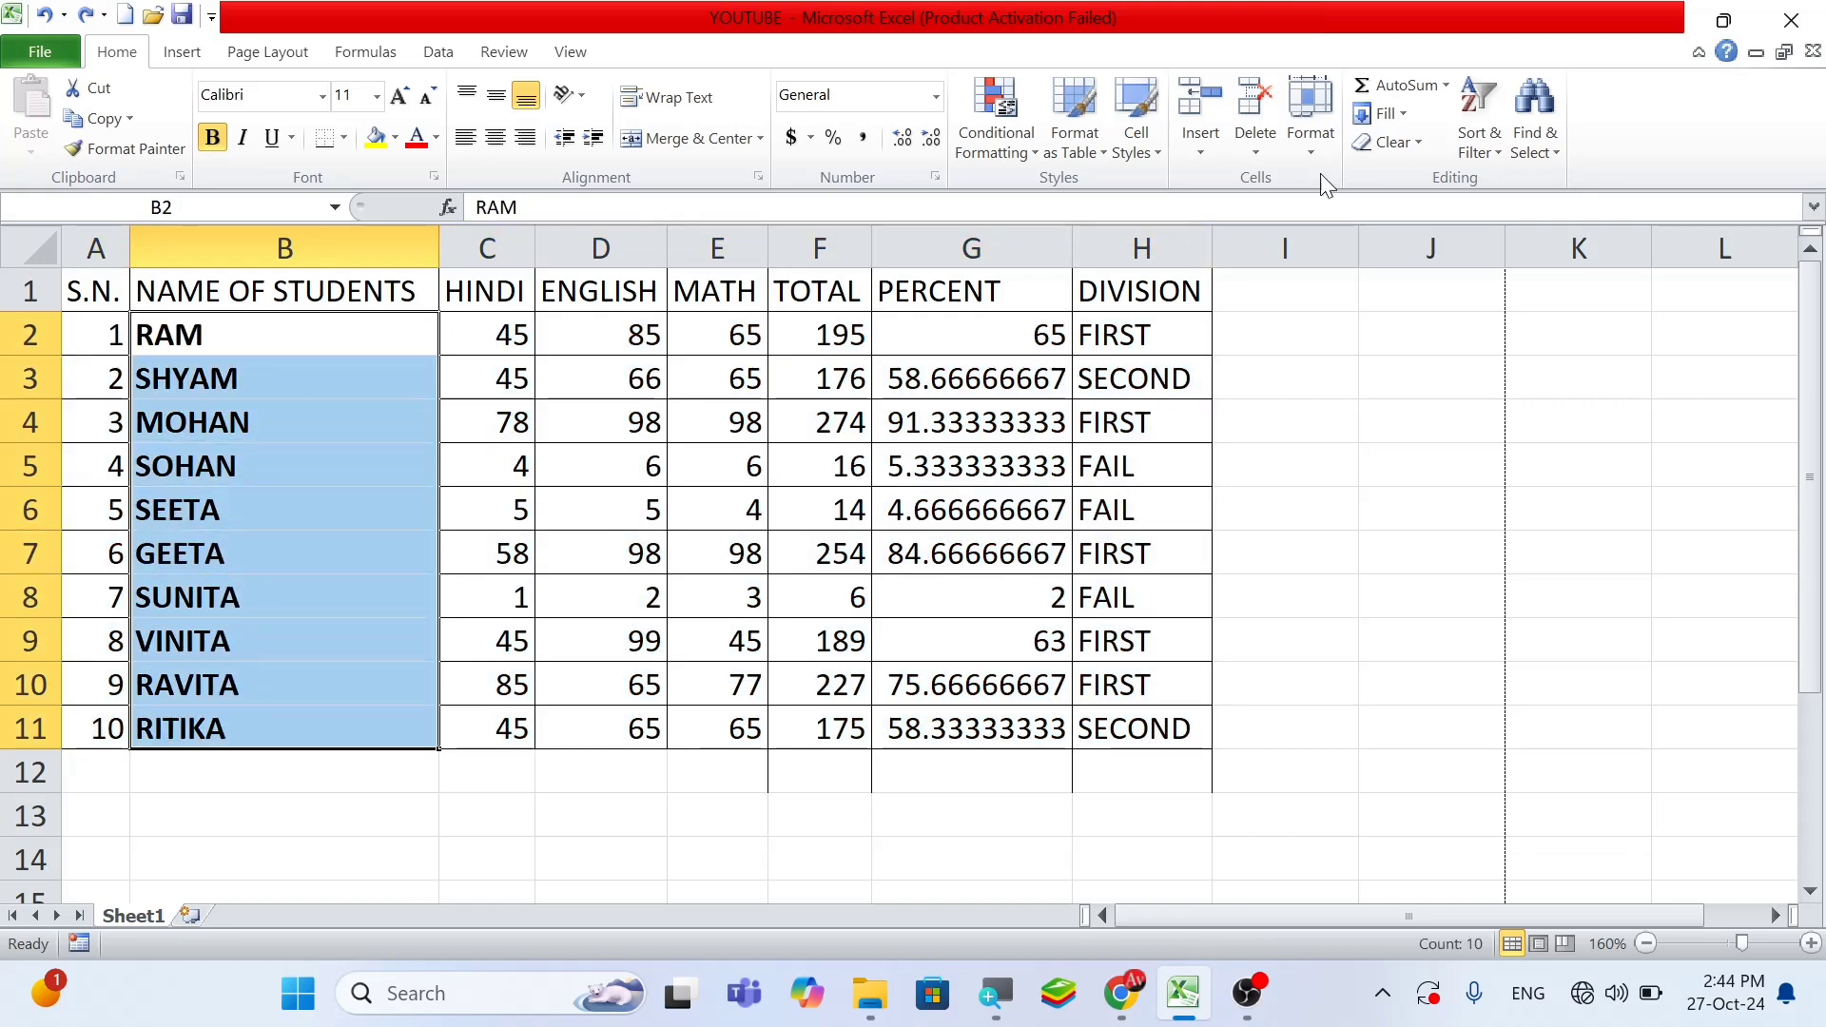
{"action": "left_click", "coordinate": [1478, 133]}
{"action": "left_click", "coordinate": [1526, 181]}
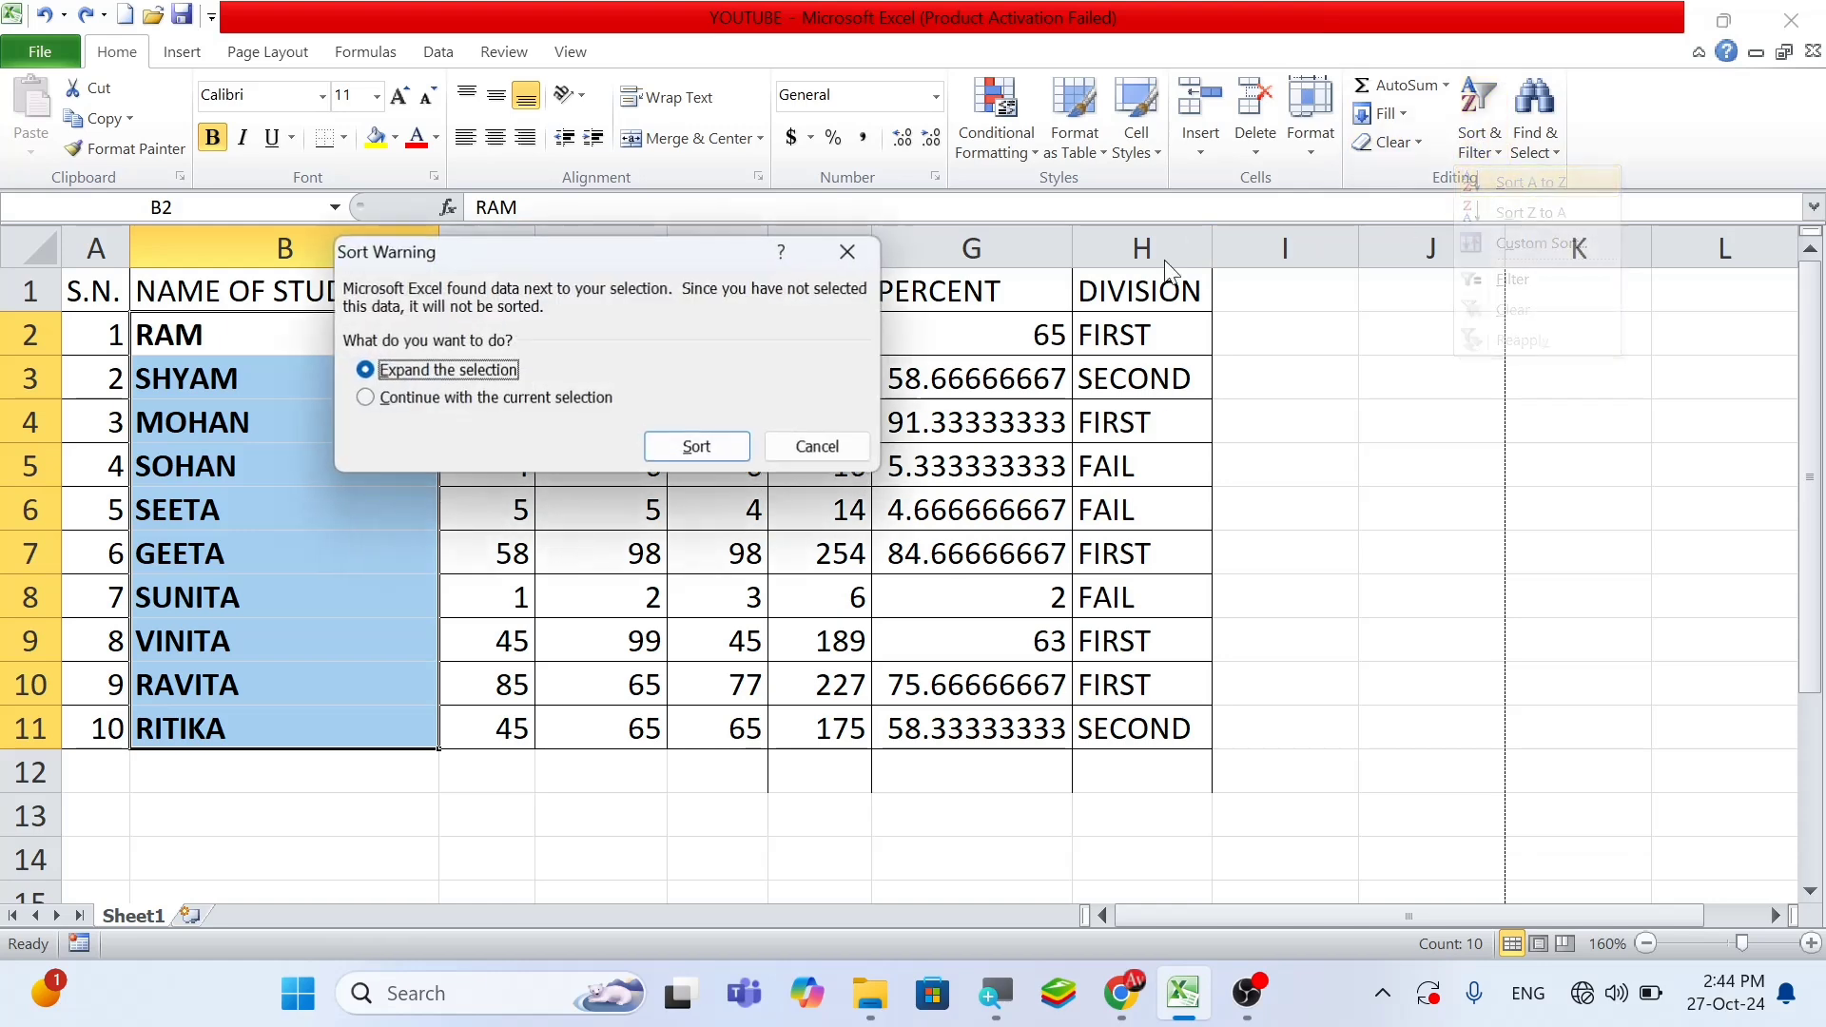
{"action": "left_click", "coordinate": [485, 399]}
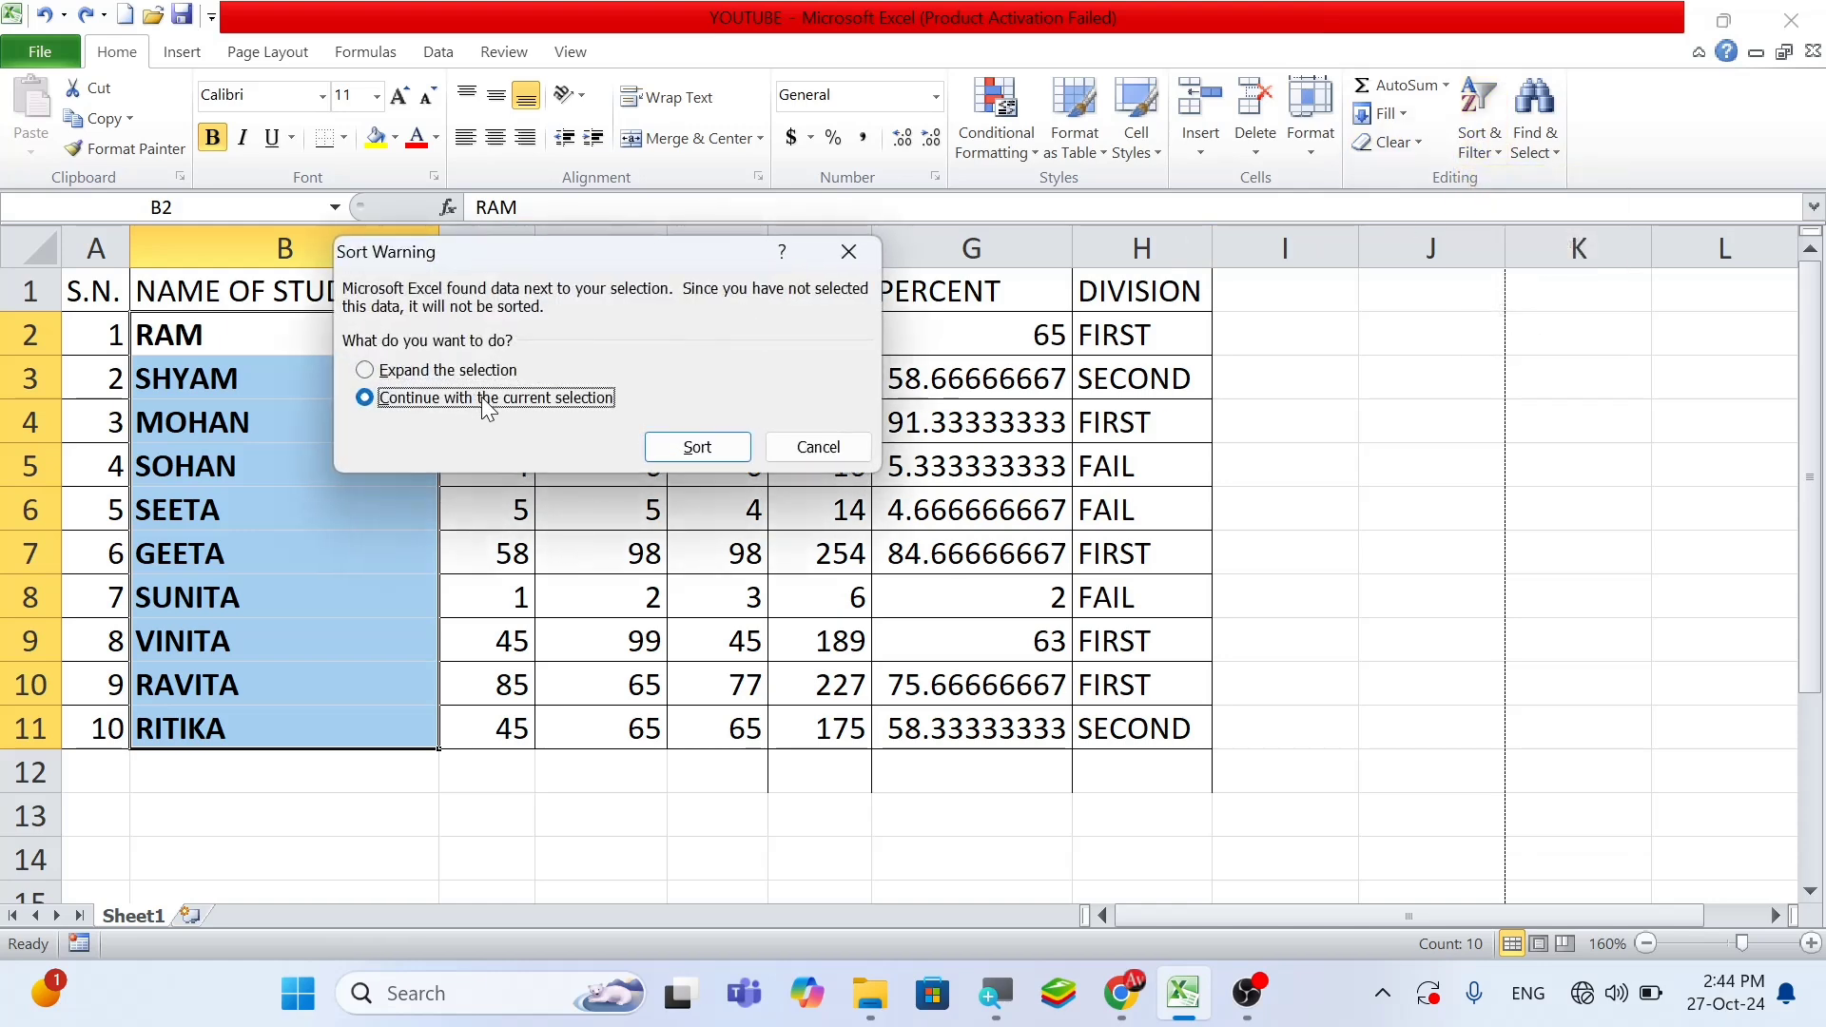
{"action": "left_click", "coordinate": [711, 453]}
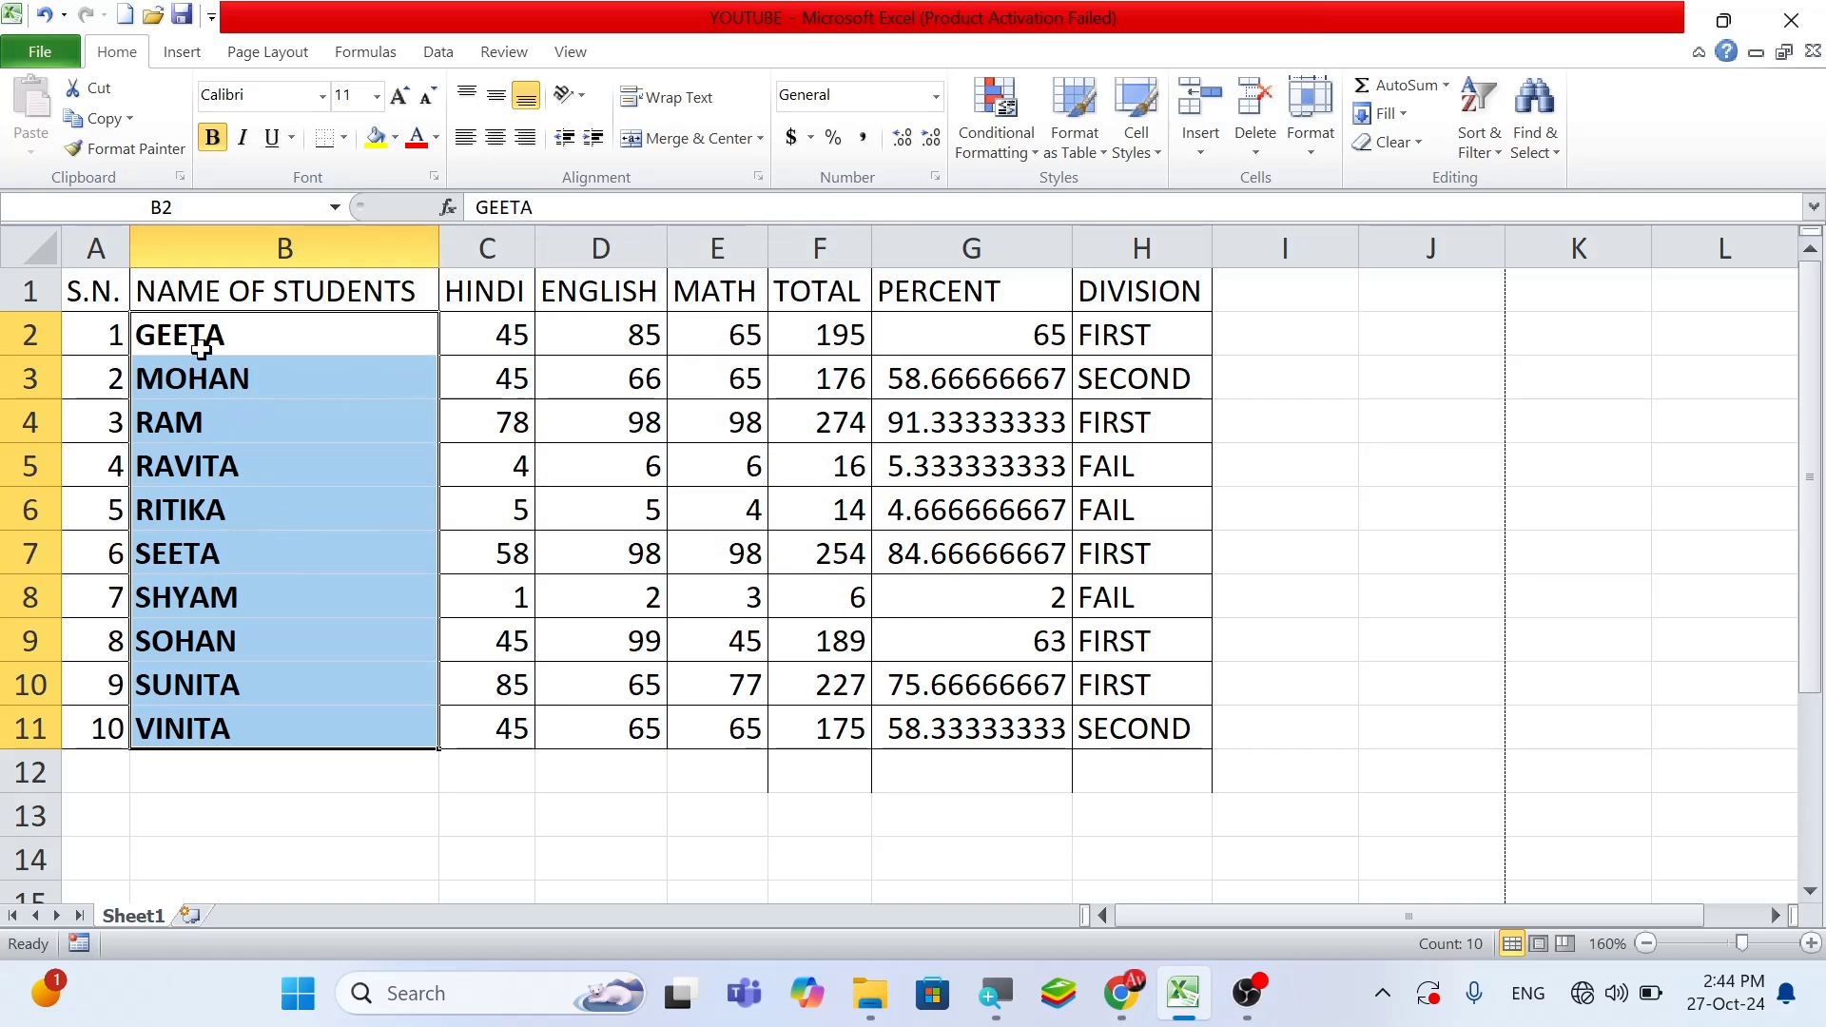
Sort the student names in B2:B11 from Z to A, expanding the selection to the neighbouring columns
{"action": "left_click", "coordinate": [1478, 124]}
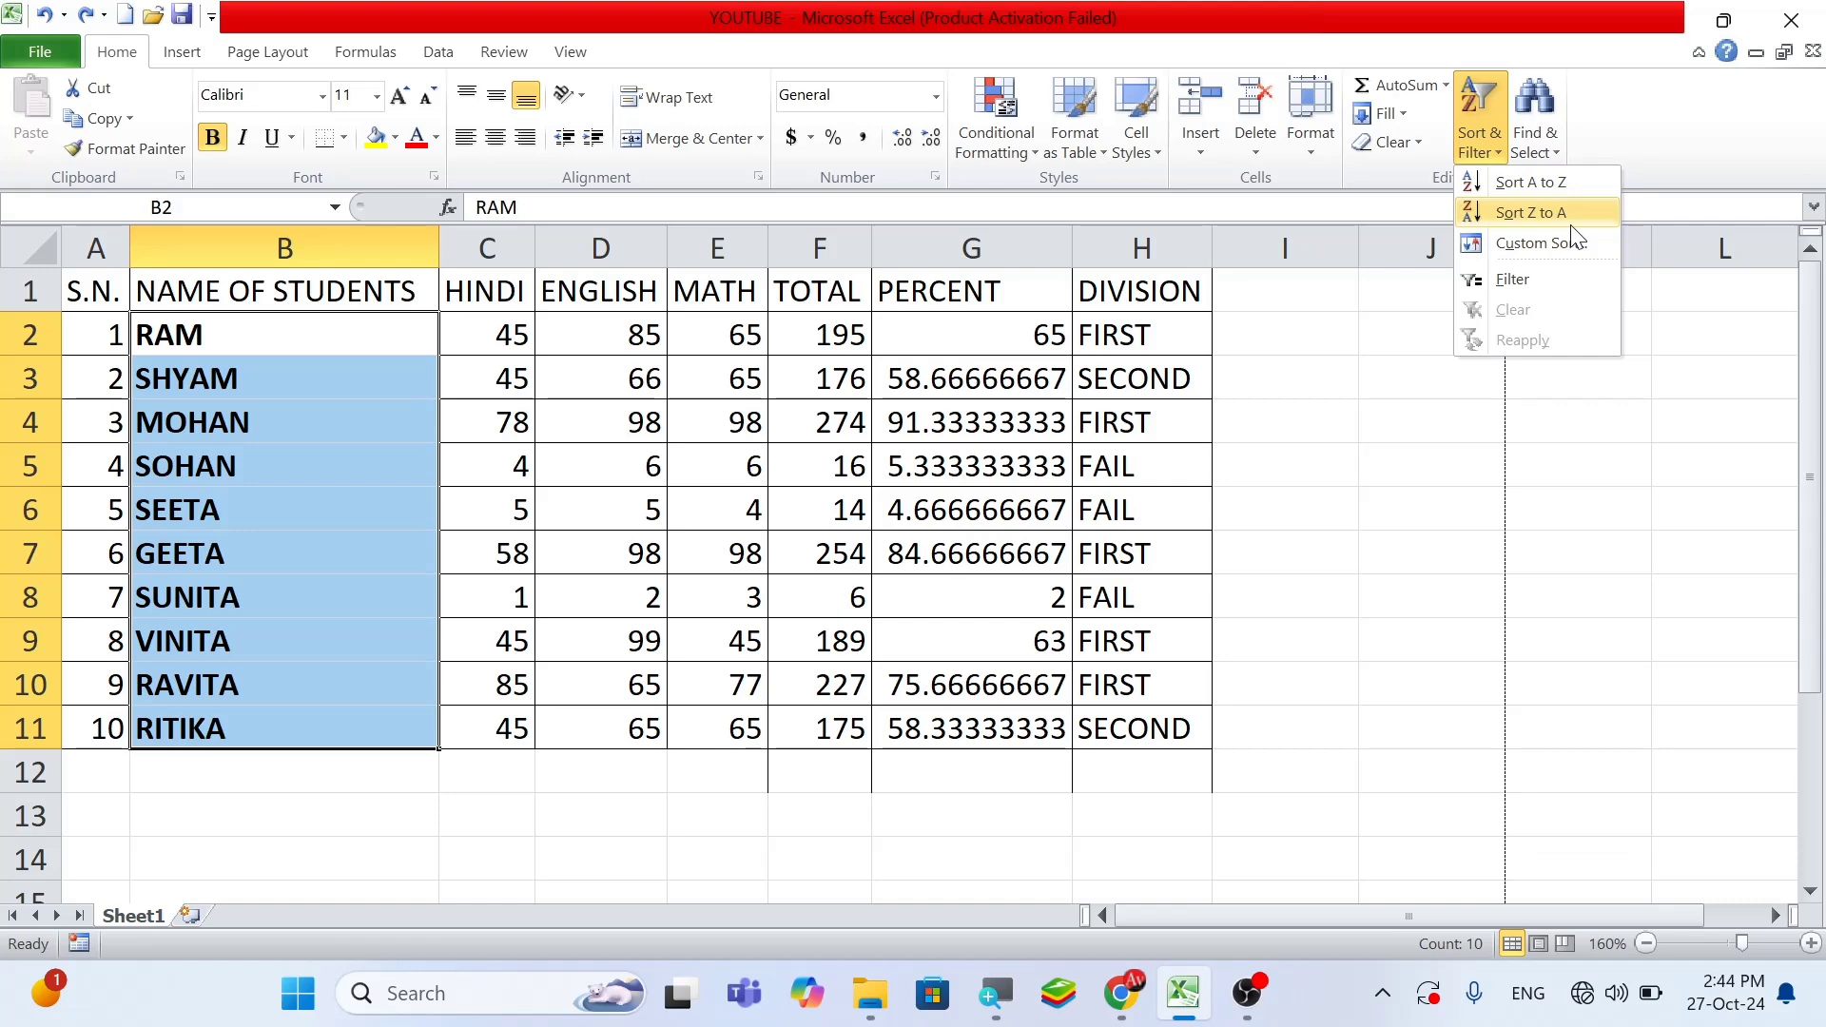
{"action": "left_click", "coordinate": [1571, 225]}
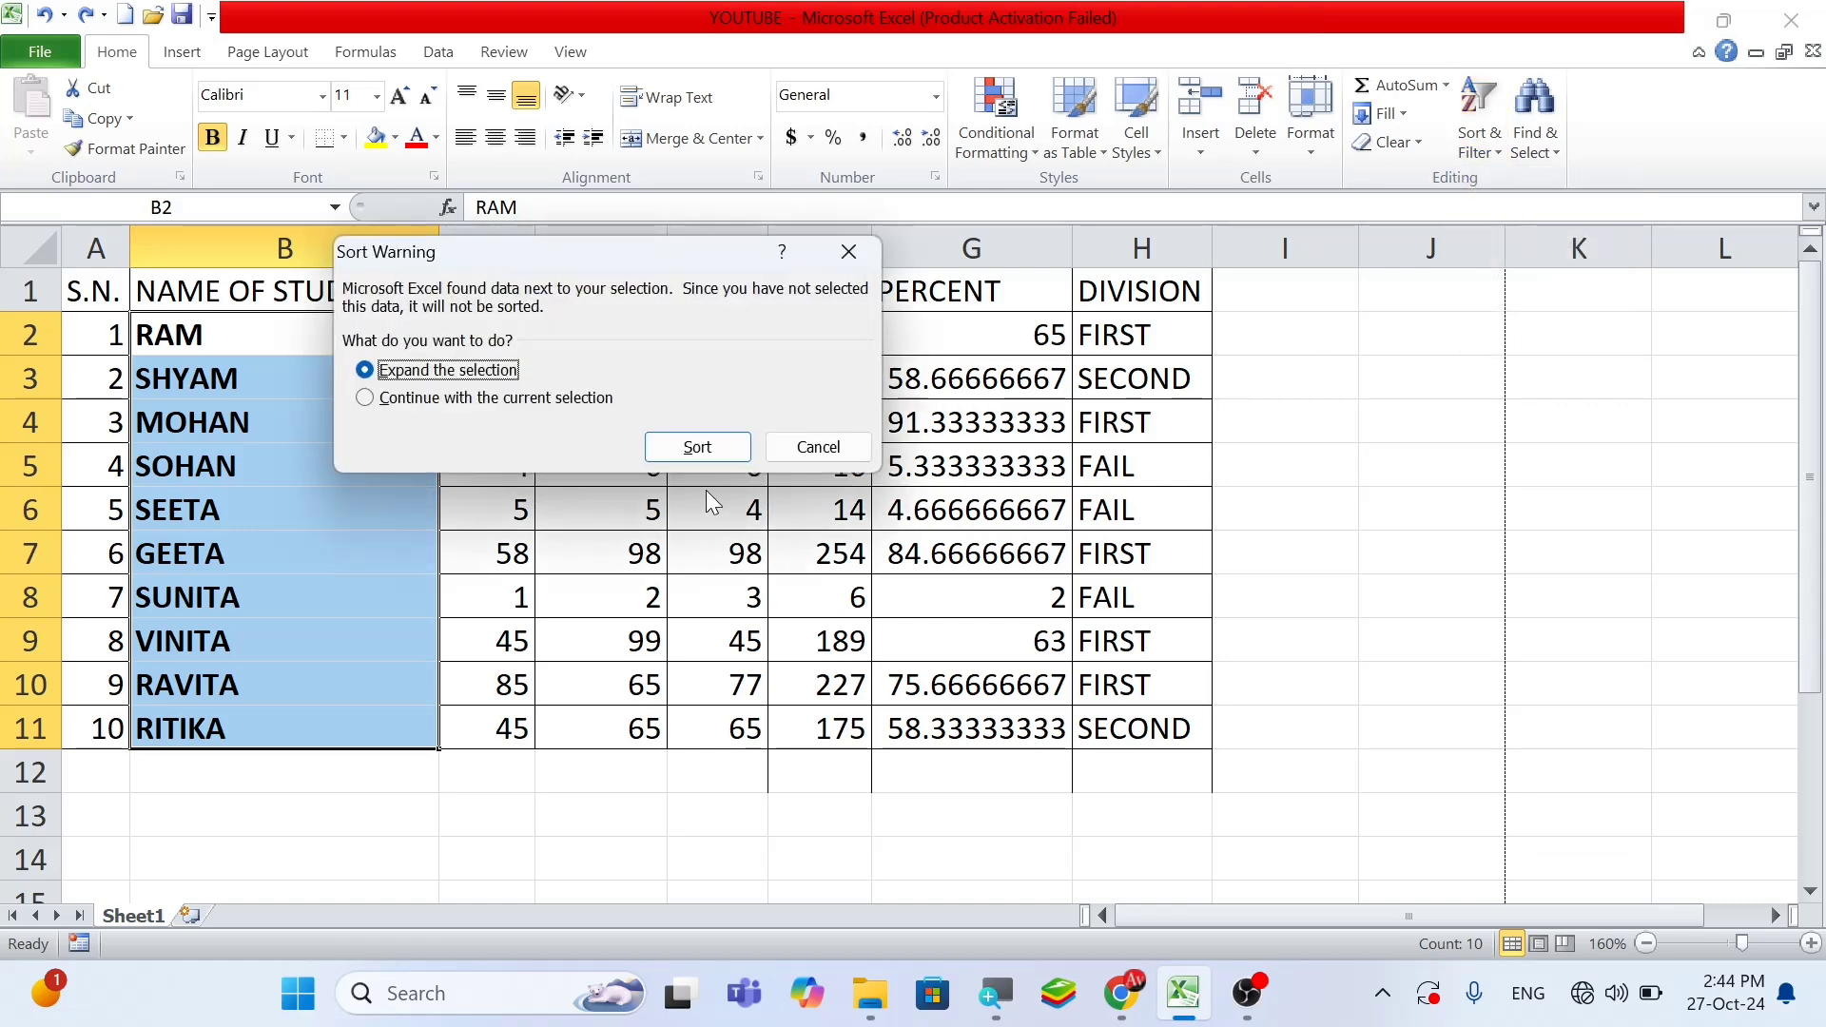
{"action": "left_click", "coordinate": [719, 447]}
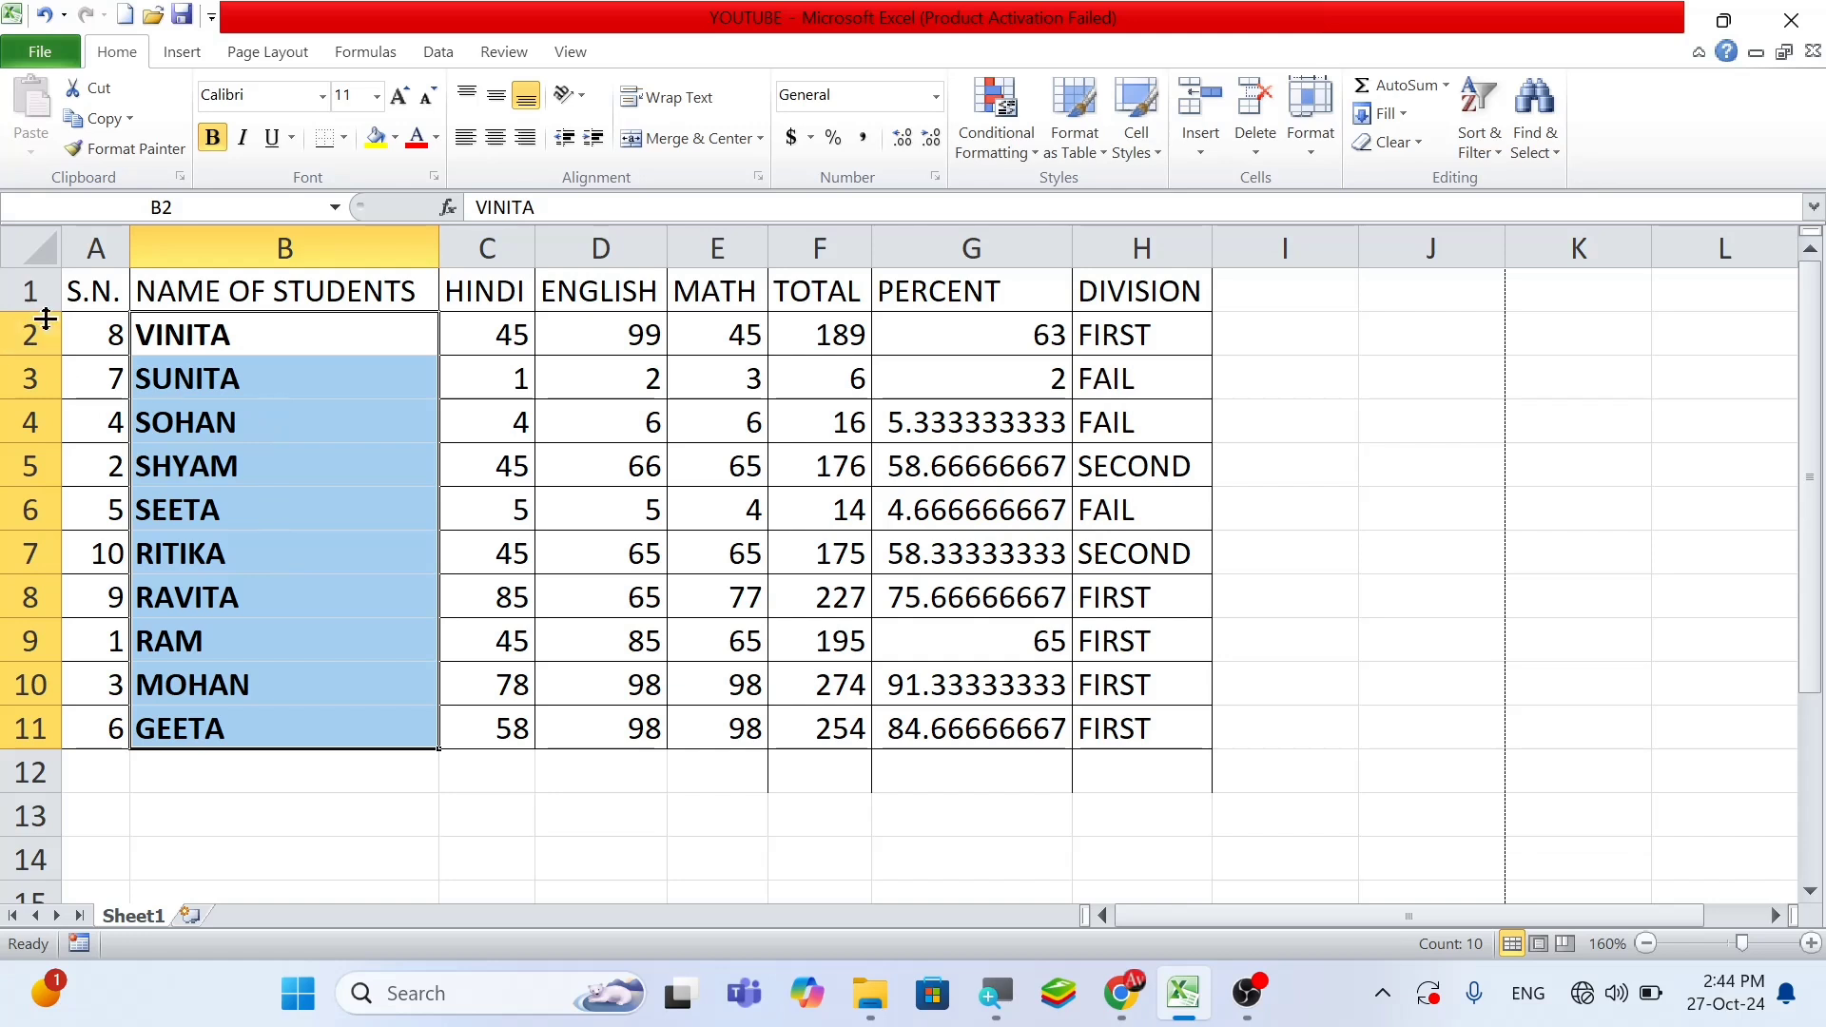
Clear the serial numbers in A2:A11, enter 1 and 2 in A2 and A3, and fill the series down to 10
{"action": "left_click_drag", "start_coordinate": [82, 340], "coordinate": [98, 718]}
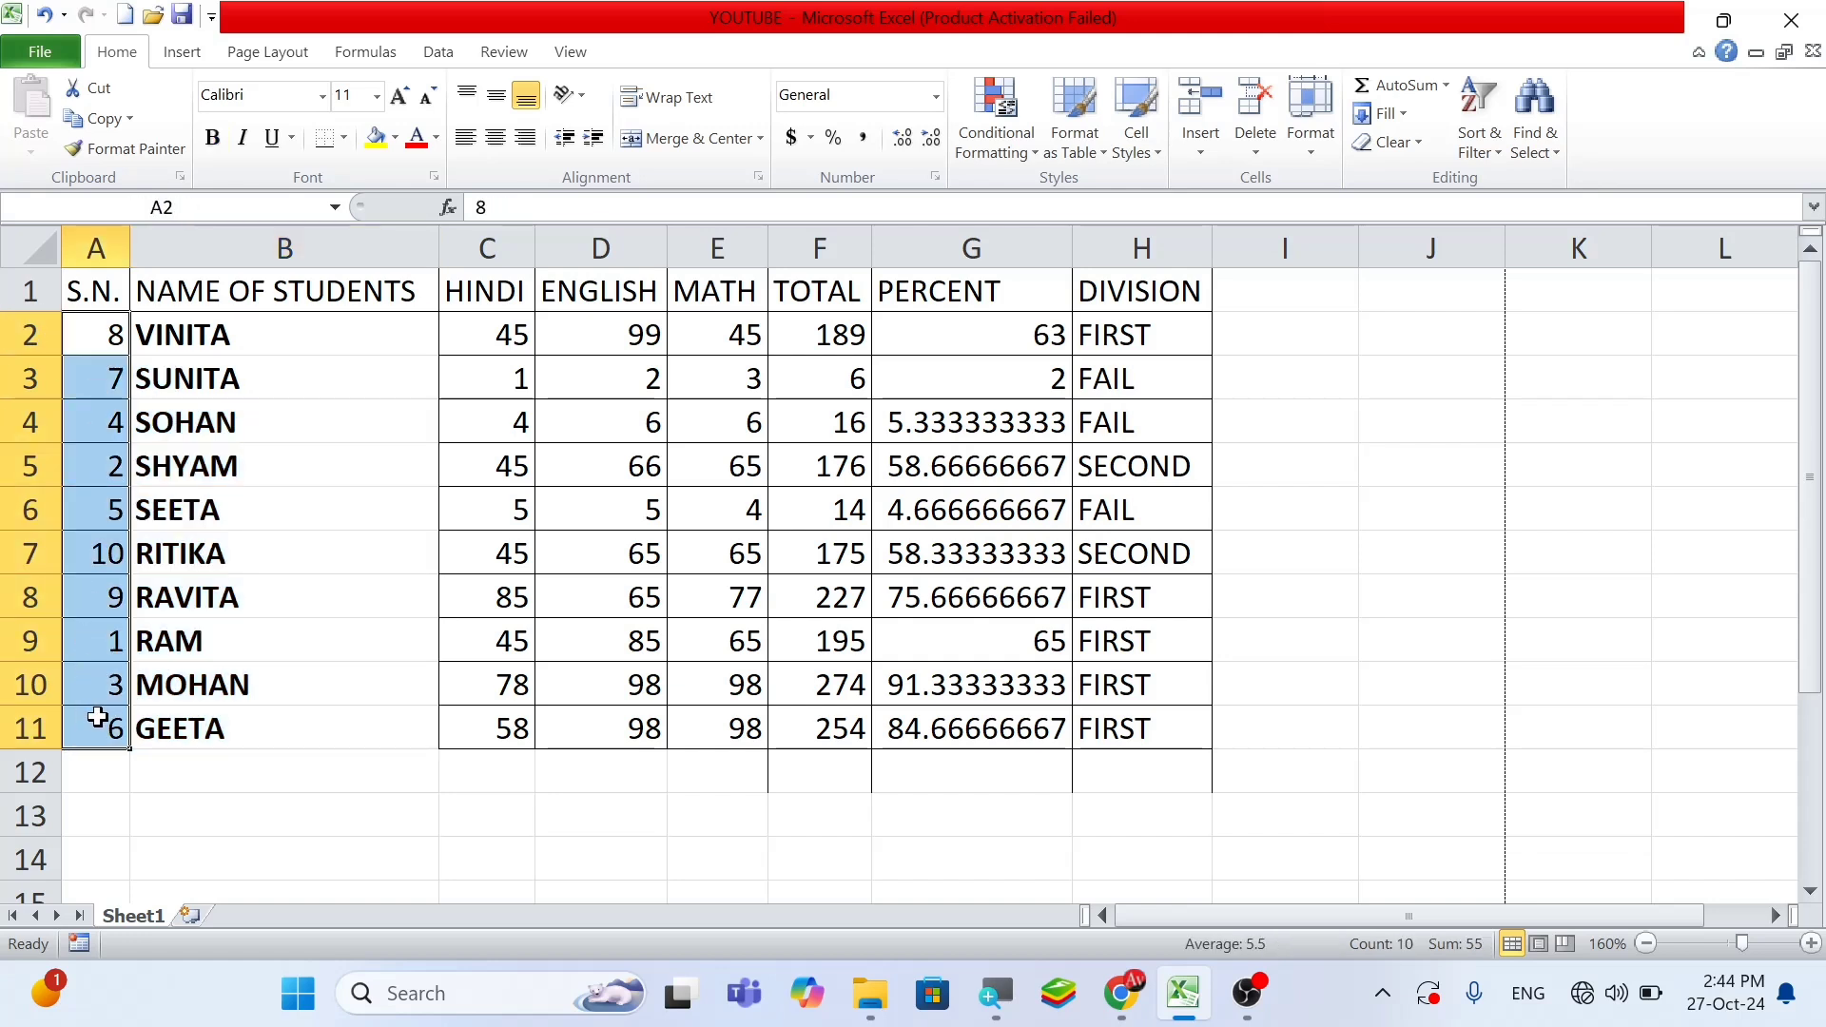
{"action": "key", "text": "Delete"}
{"action": "left_click", "coordinate": [90, 545]}
{"action": "left_click", "coordinate": [86, 344]}
{"action": "type", "text": "1"}
{"action": "key", "text": "Return"}
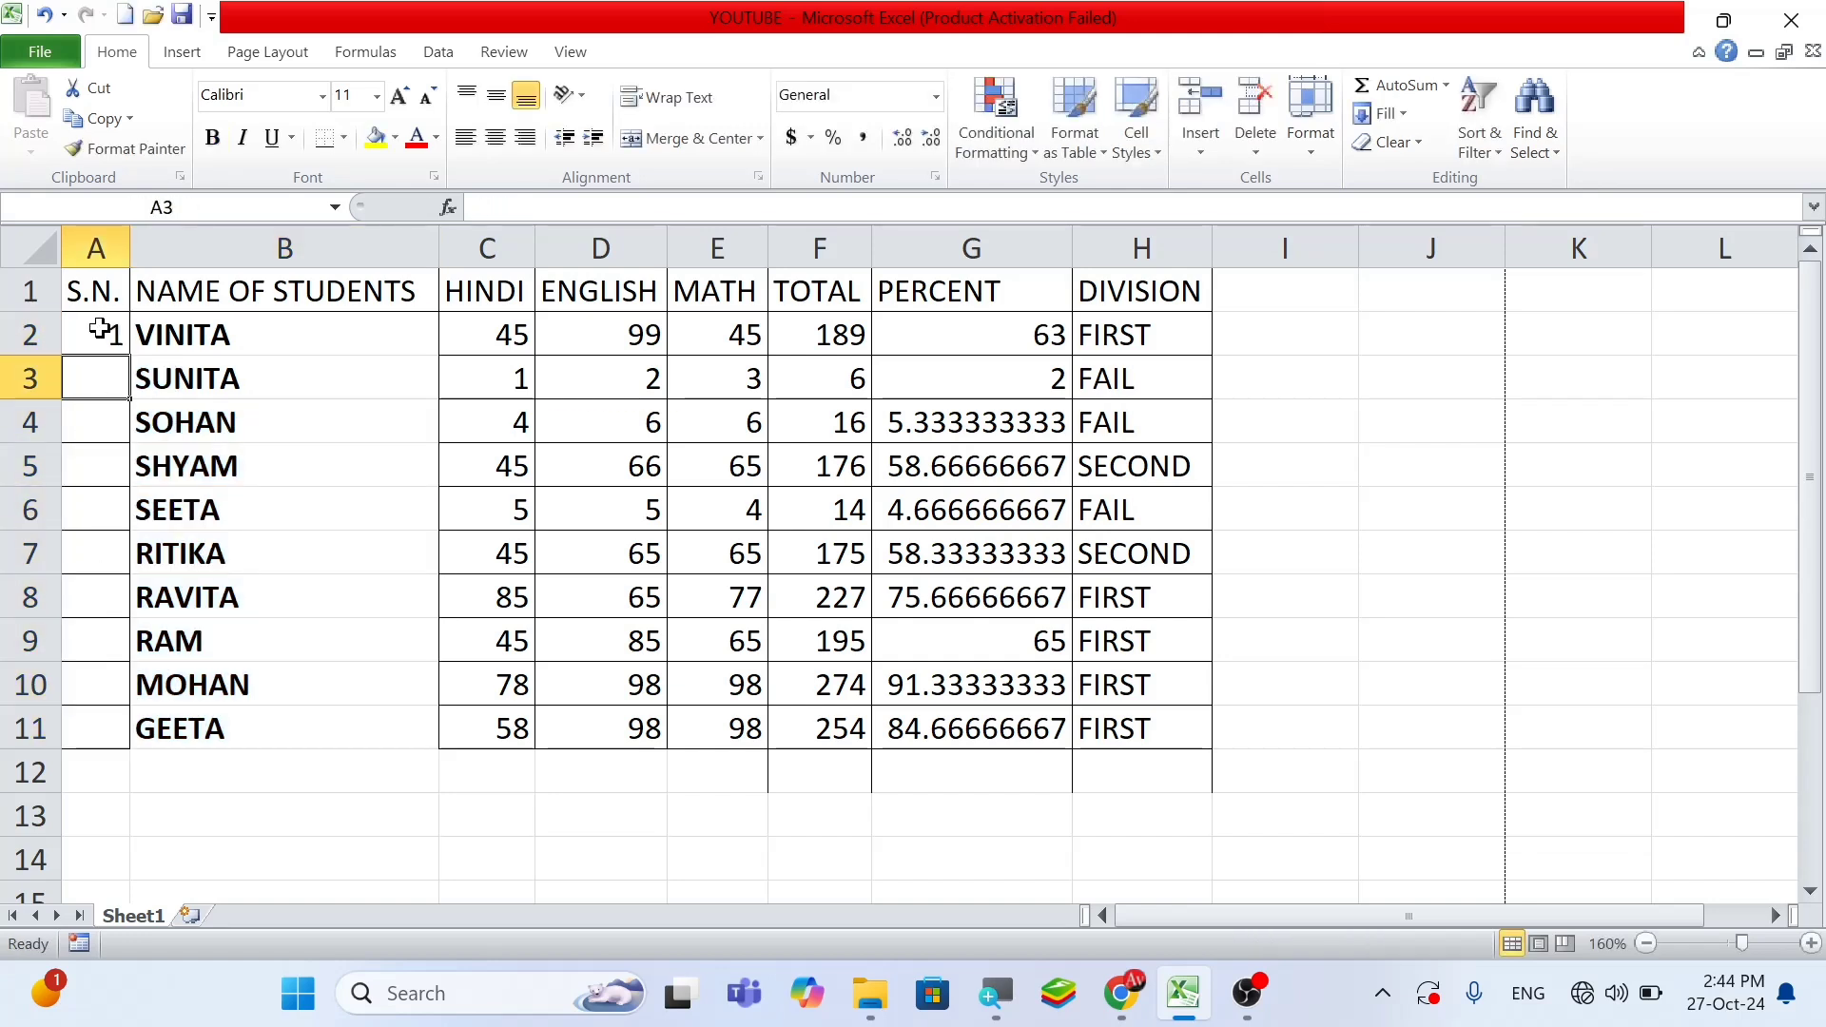
{"action": "type", "text": "2"}
{"action": "key", "text": "Return"}
{"action": "left_click_drag", "start_coordinate": [95, 328], "coordinate": [145, 750]}
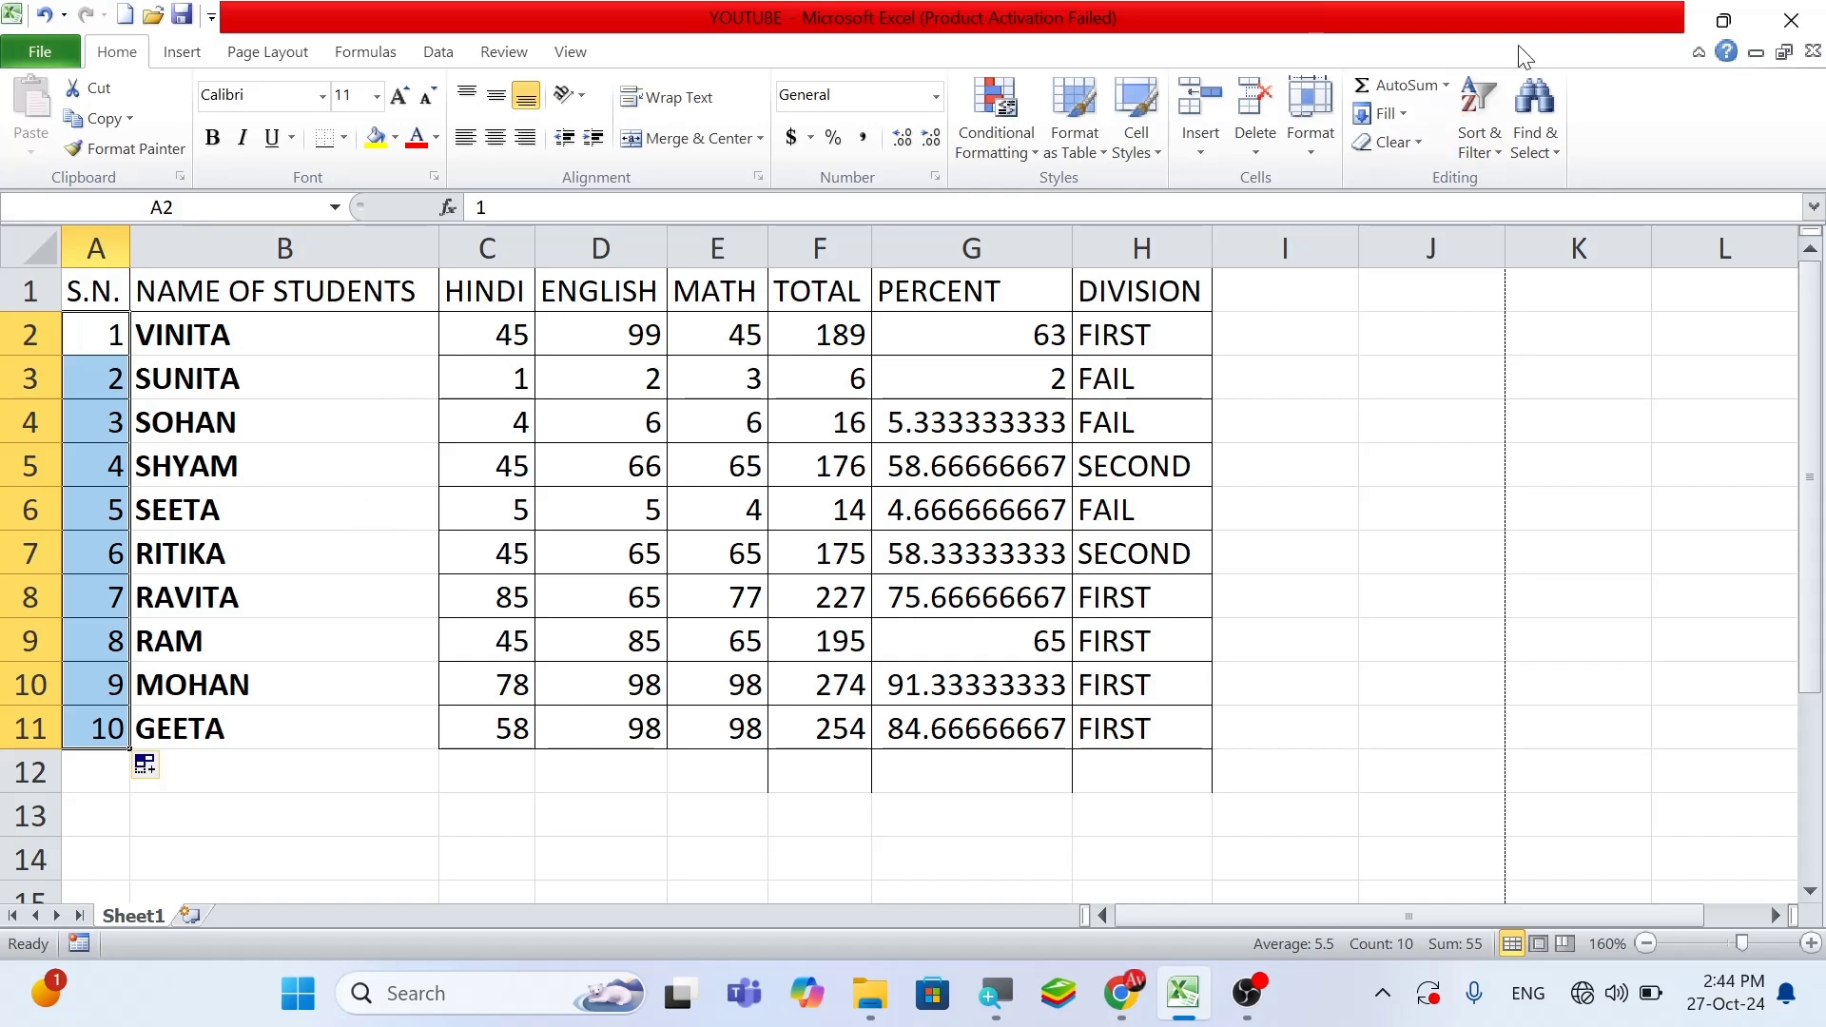
{"action": "left_click", "coordinate": [1487, 121]}
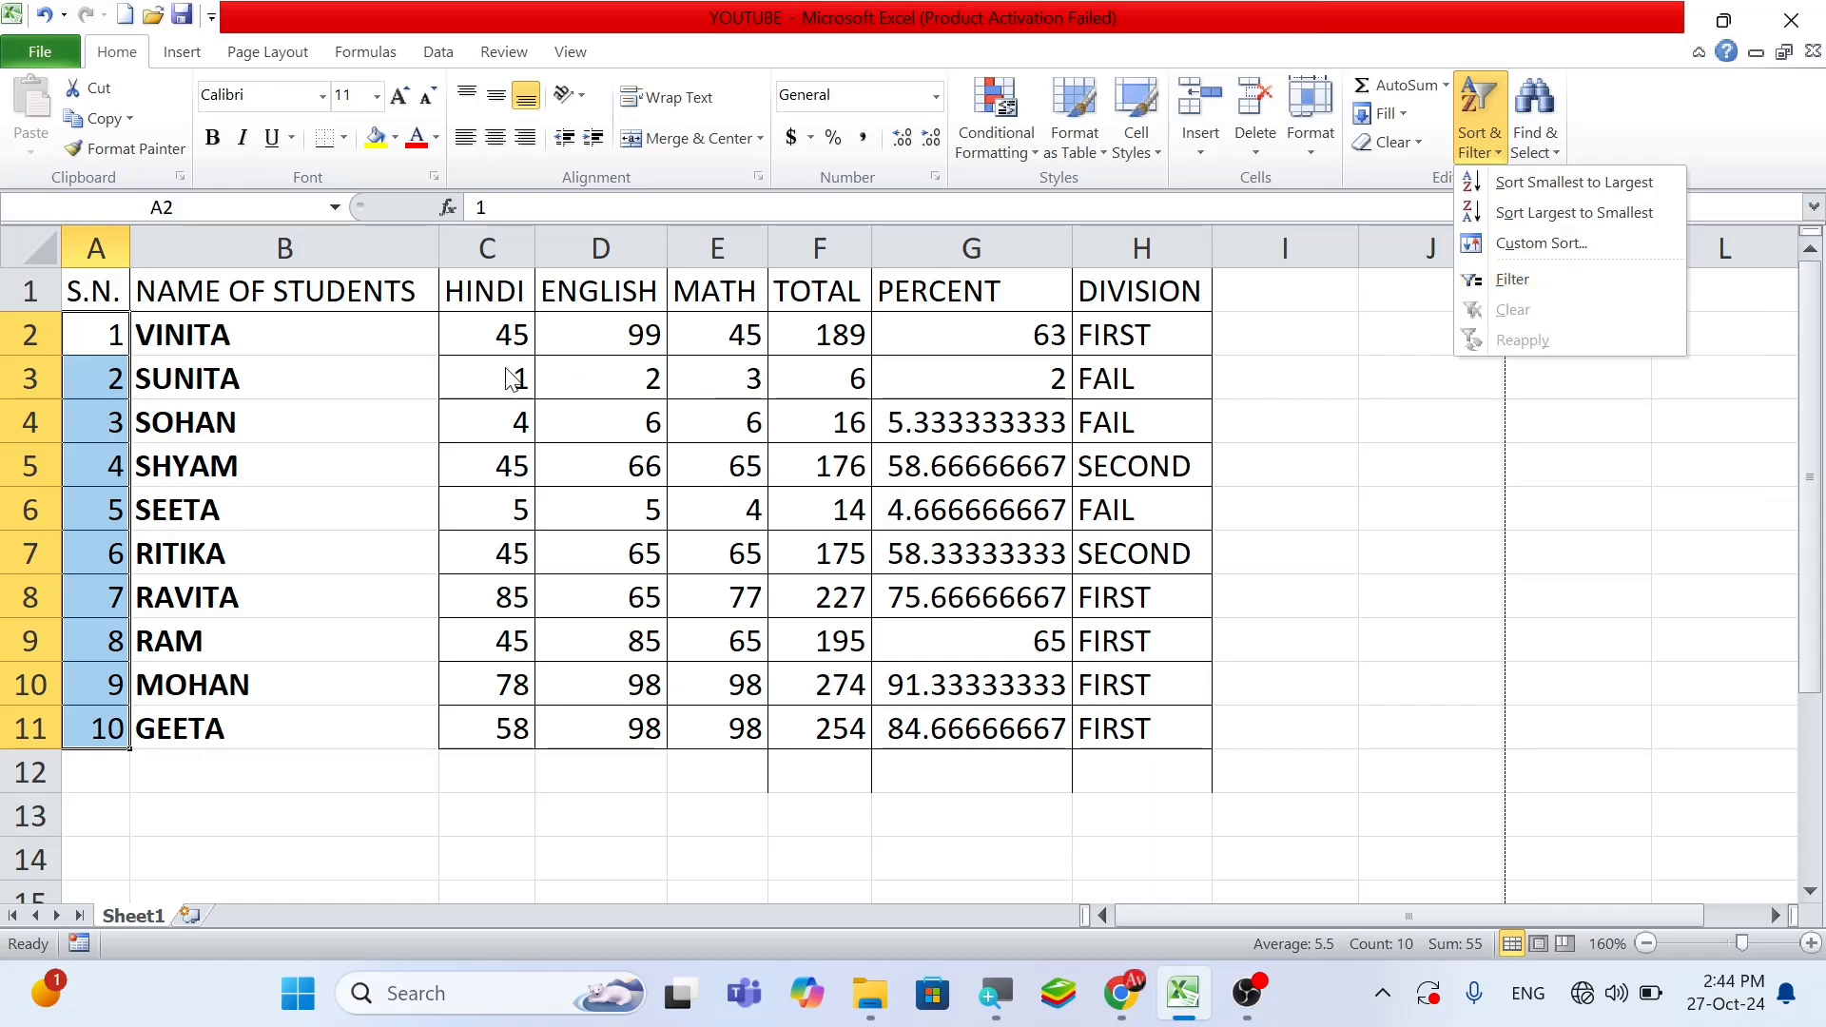
{"action": "left_click", "coordinate": [324, 342]}
{"action": "left_click_drag", "start_coordinate": [323, 341], "coordinate": [318, 718]}
{"action": "left_click", "coordinate": [1158, 459]}
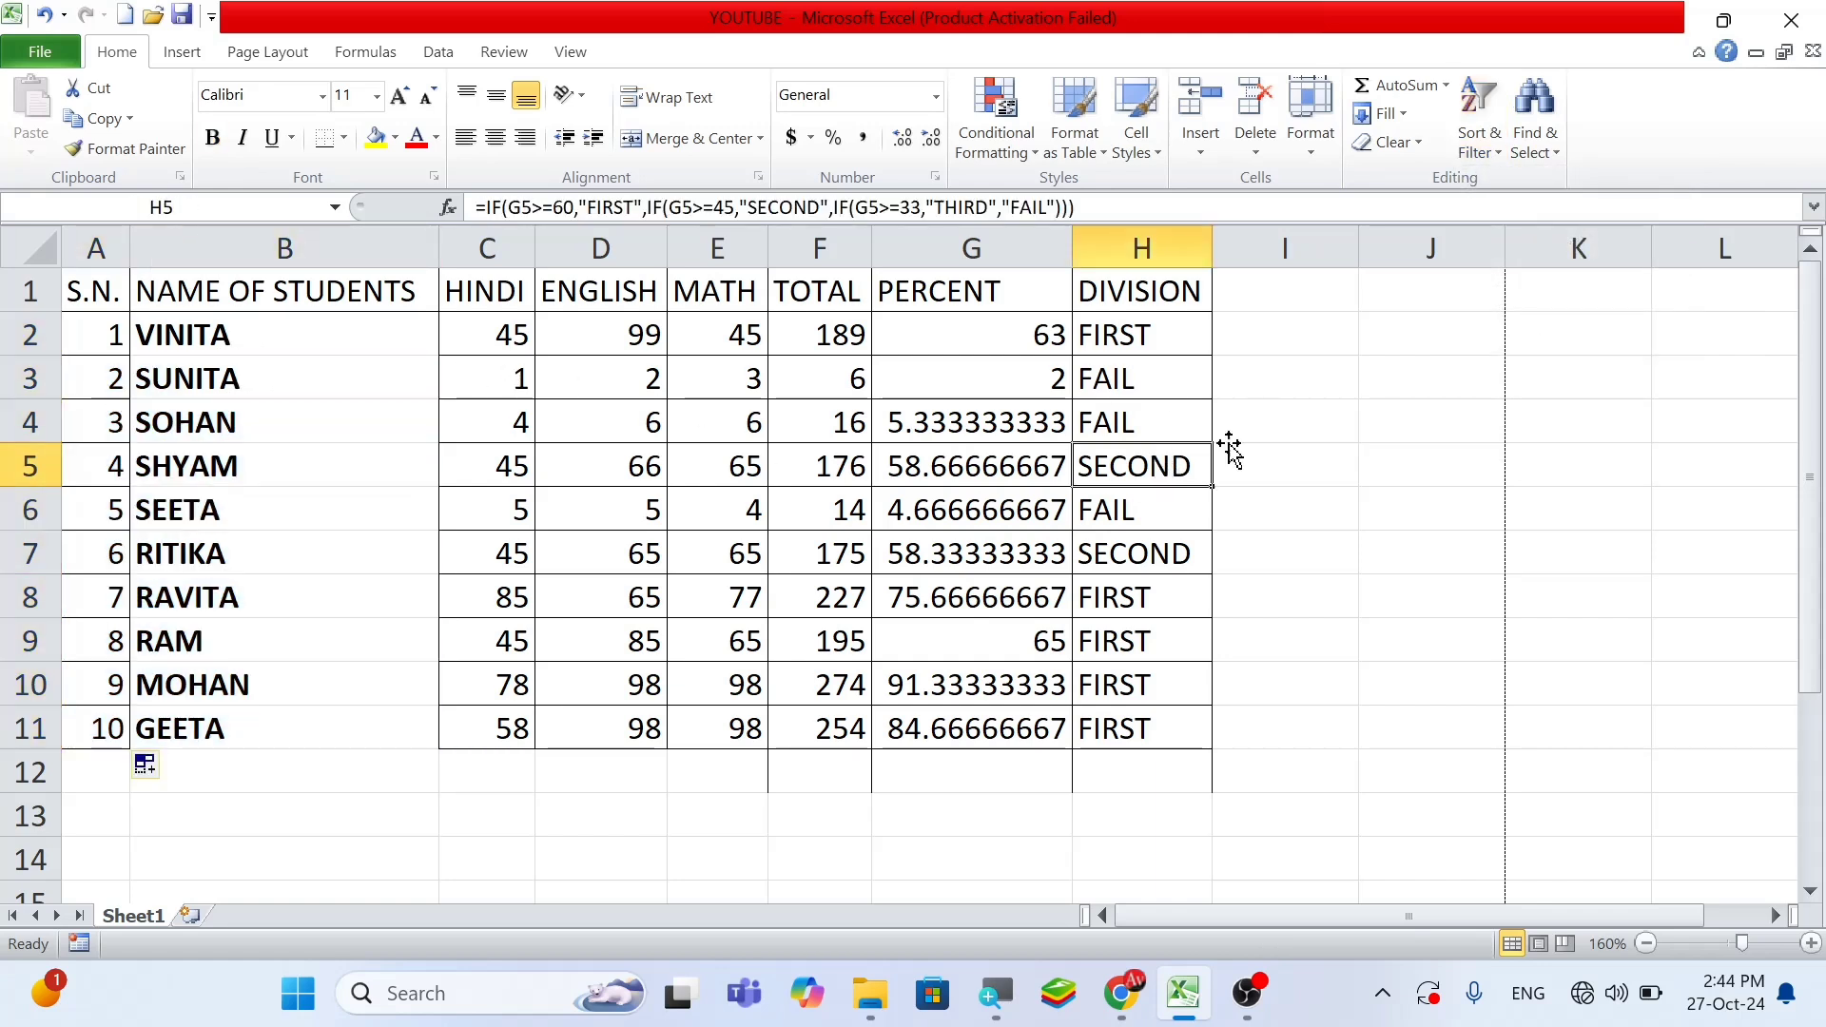
Apply All Borders to the student names in B2:B11
{"action": "left_click_drag", "start_coordinate": [205, 325], "coordinate": [371, 727]}
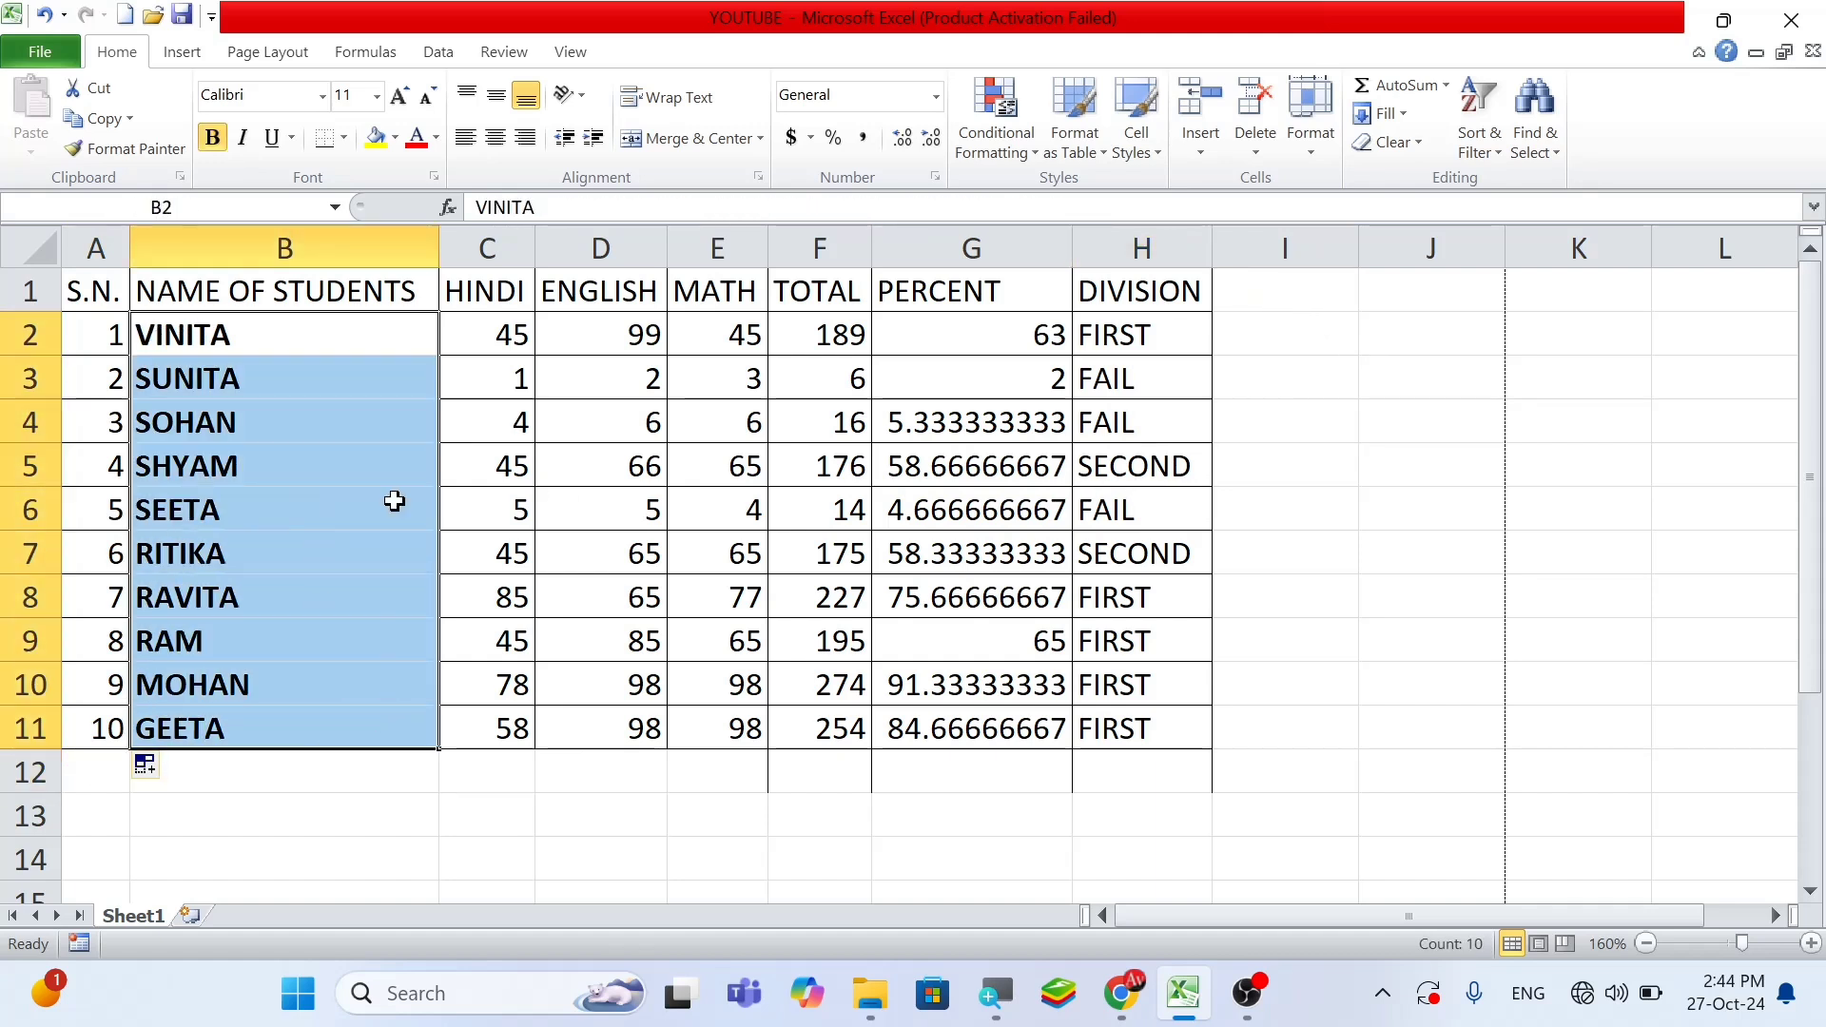
{"action": "left_click", "coordinate": [343, 137]}
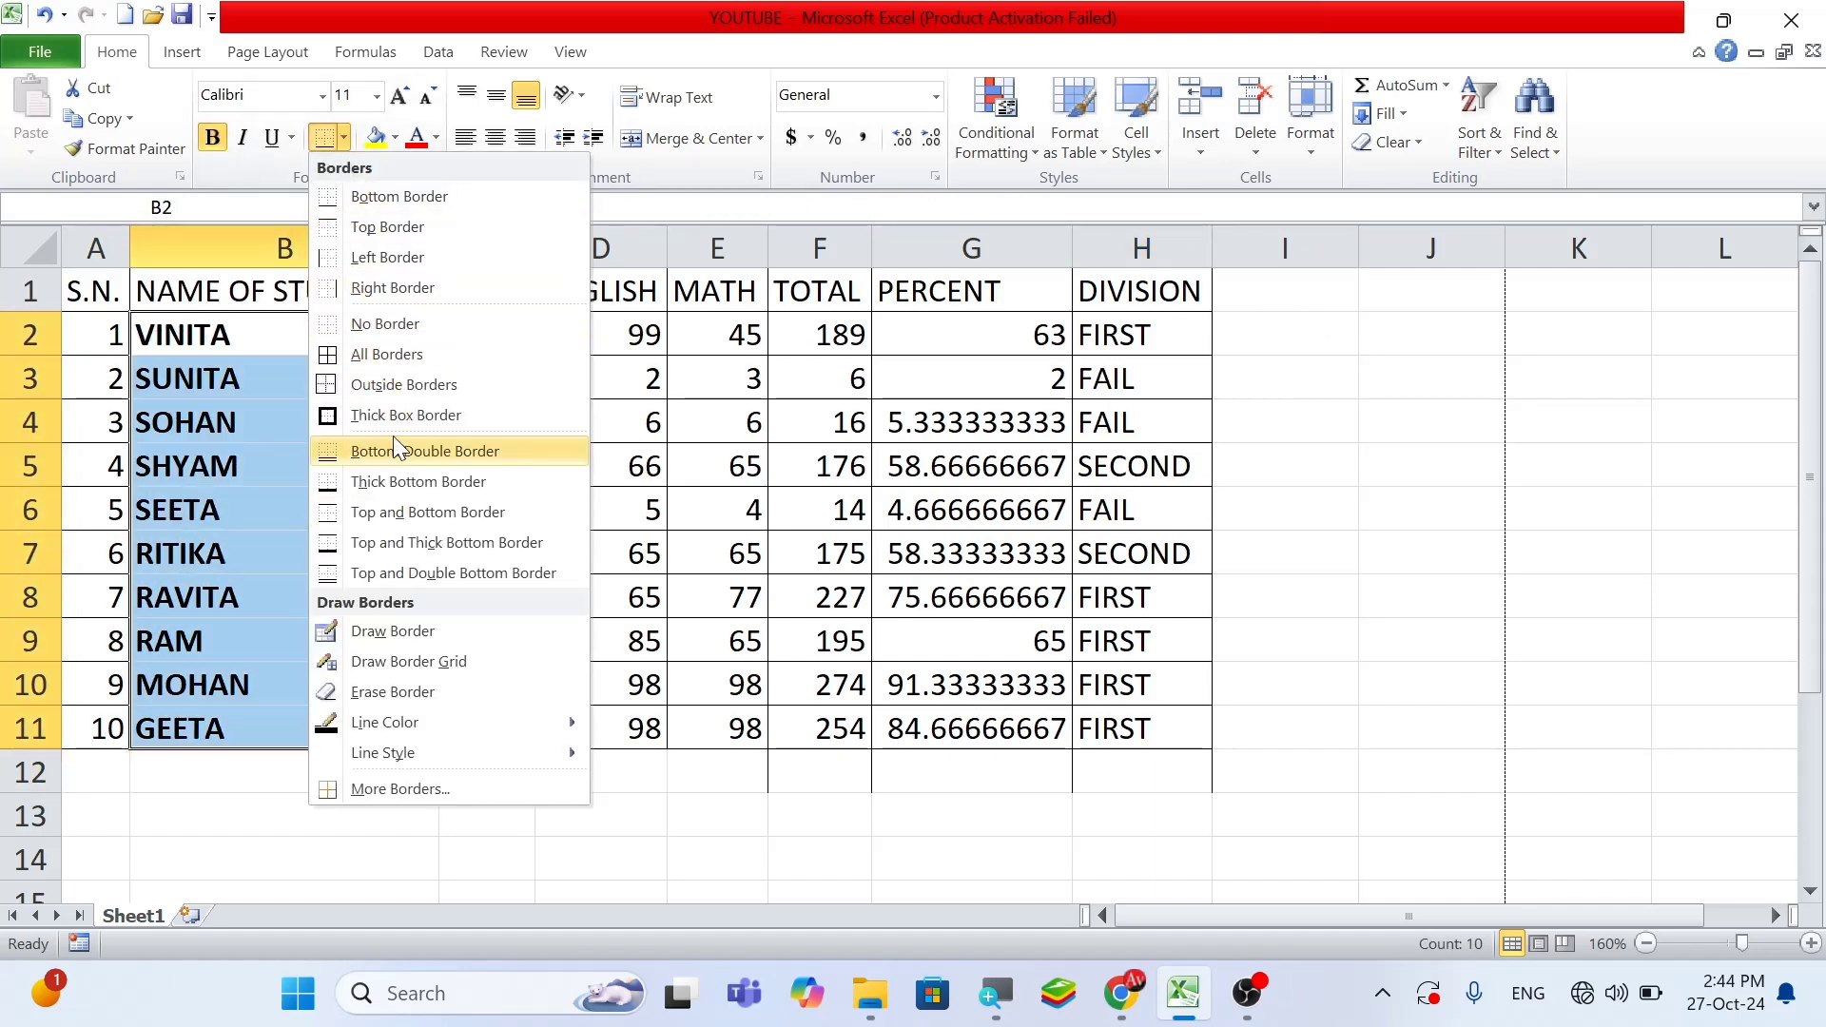
{"action": "left_click", "coordinate": [373, 358]}
Add a CITY heading in I1 and enter BERASIA, BHOPAL, VIDISHA and INDORE in I2:I5
{"action": "left_click", "coordinate": [1255, 295]}
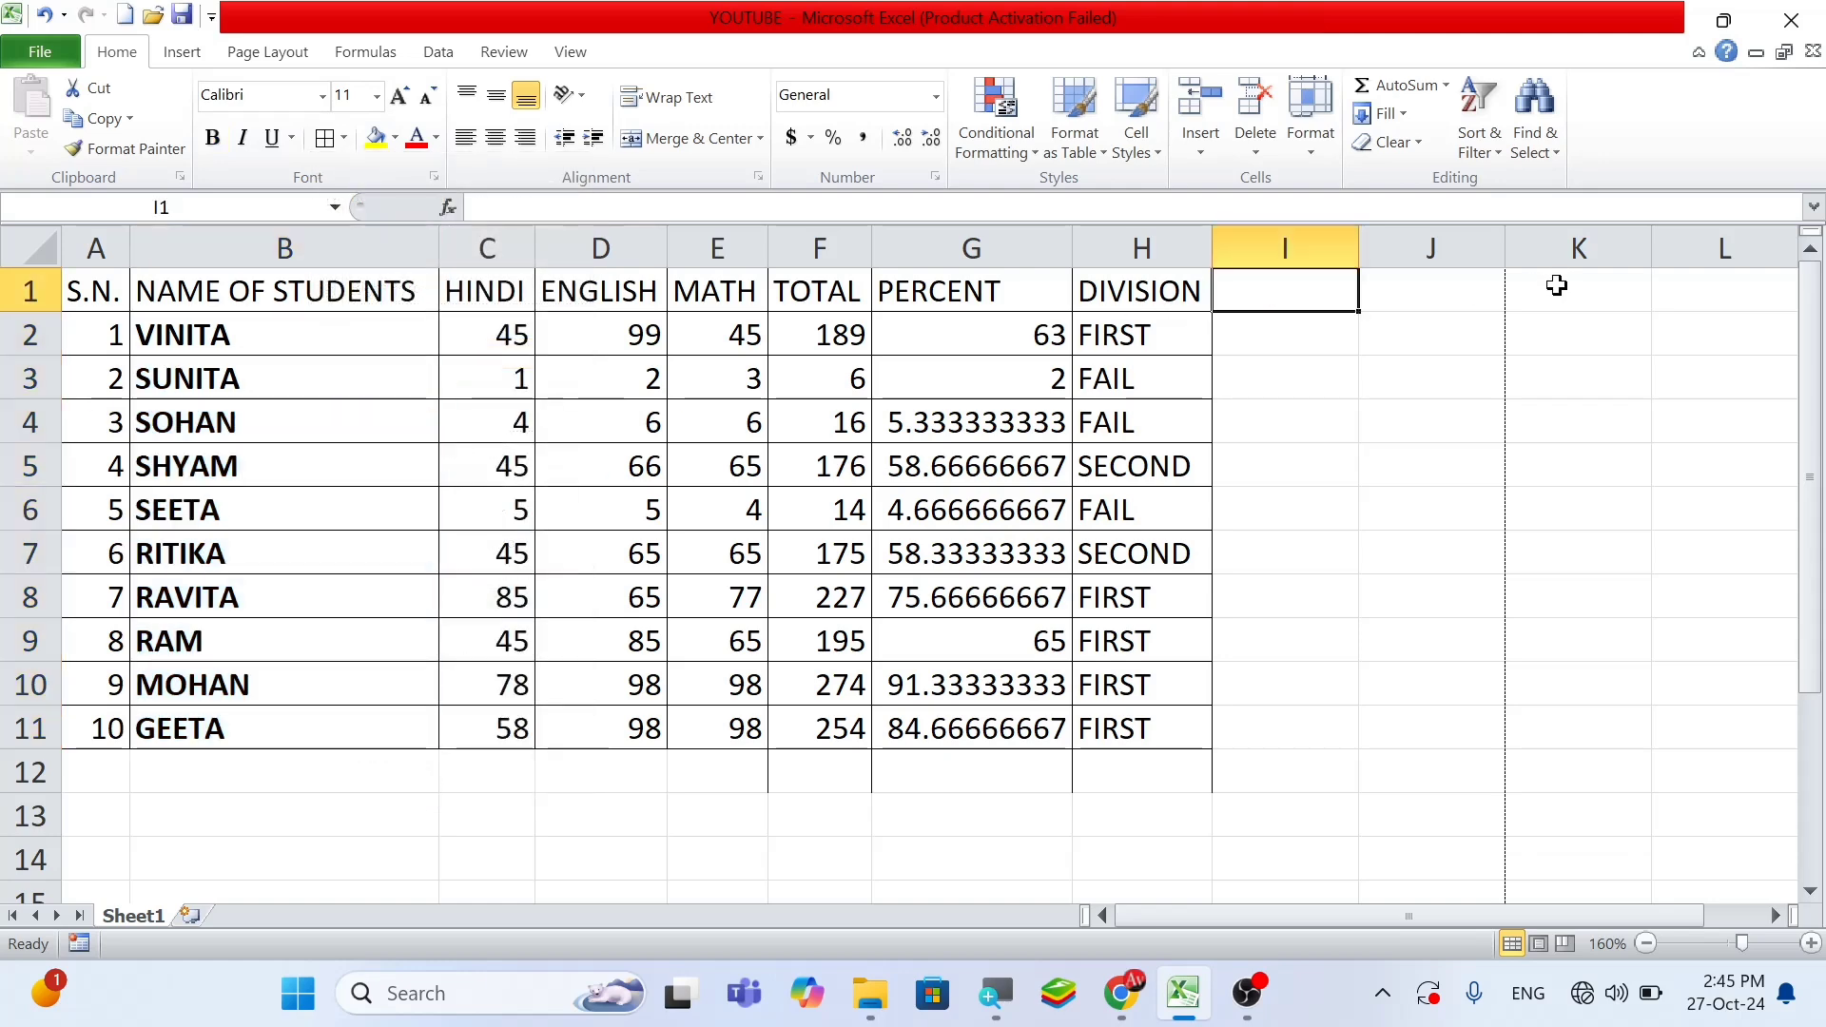
{"action": "type", "text": "city"}
{"action": "key", "text": "BackSpace"}
{"action": "key", "text": "BackSpace"}
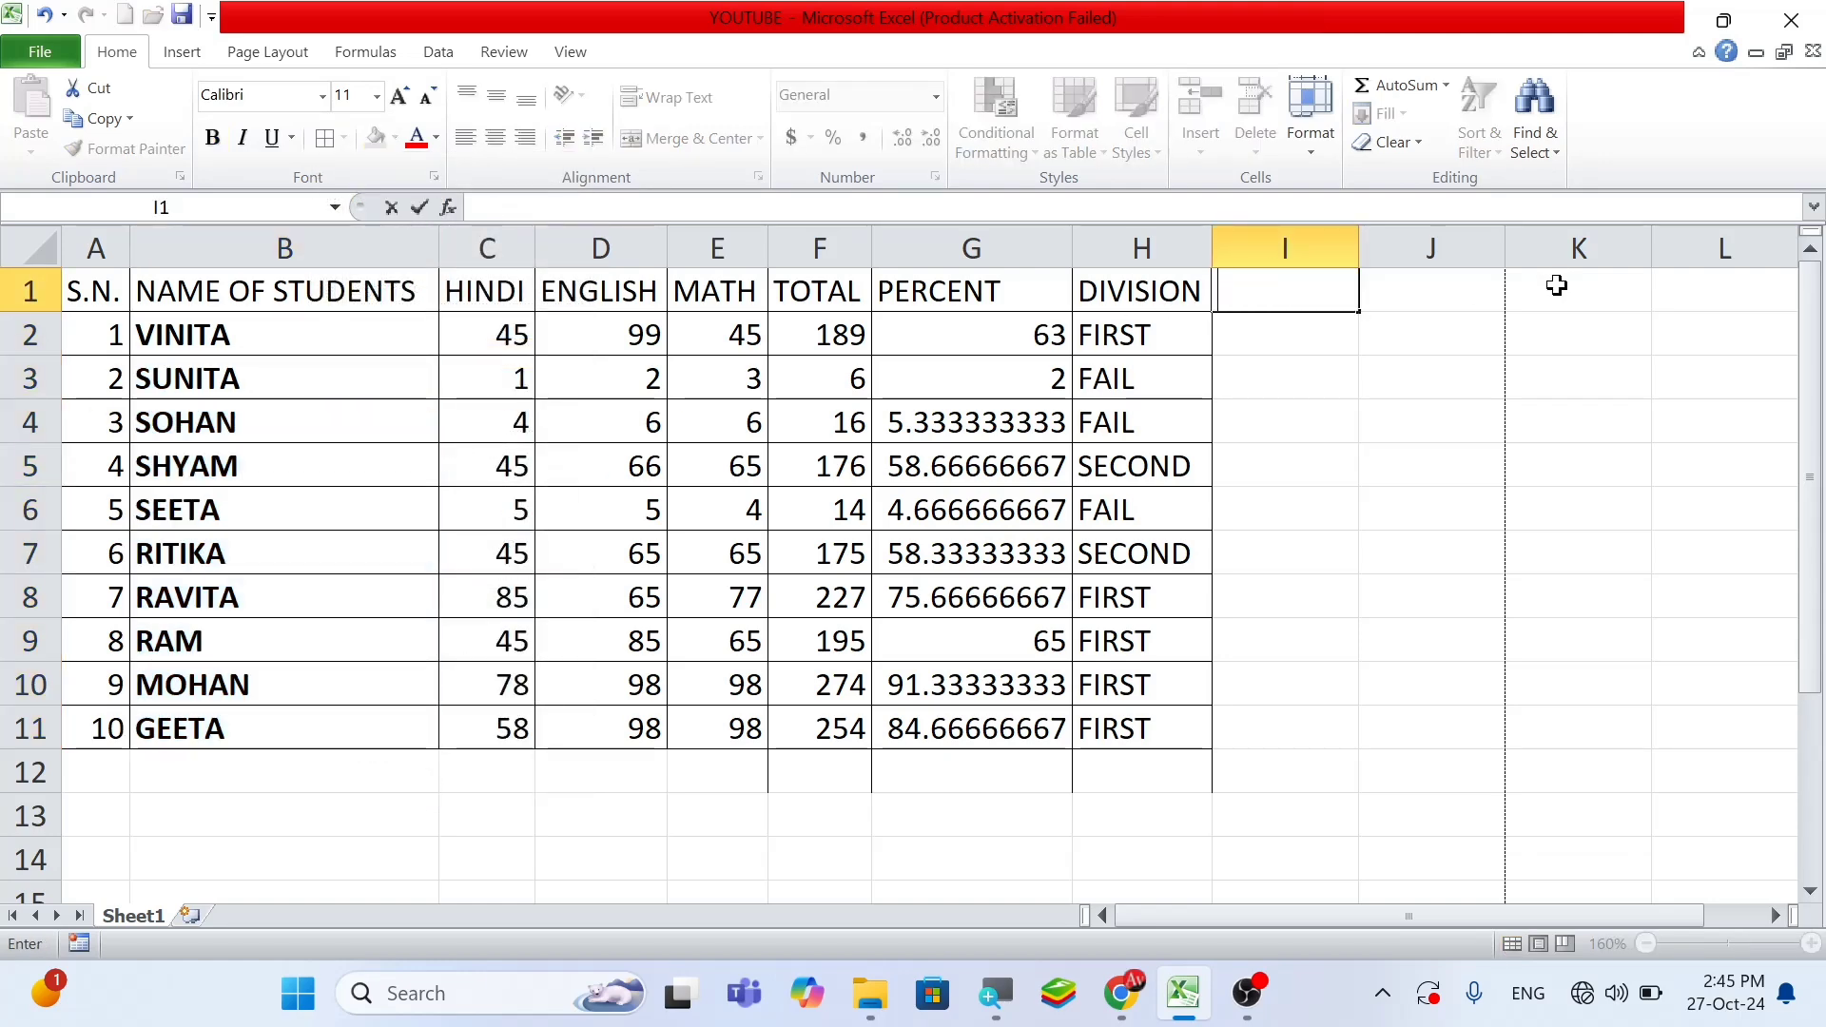
{"action": "type", "text": "ITYITY"}
{"action": "key", "text": "Return"}
{"action": "type", "text": "BERASIA"}
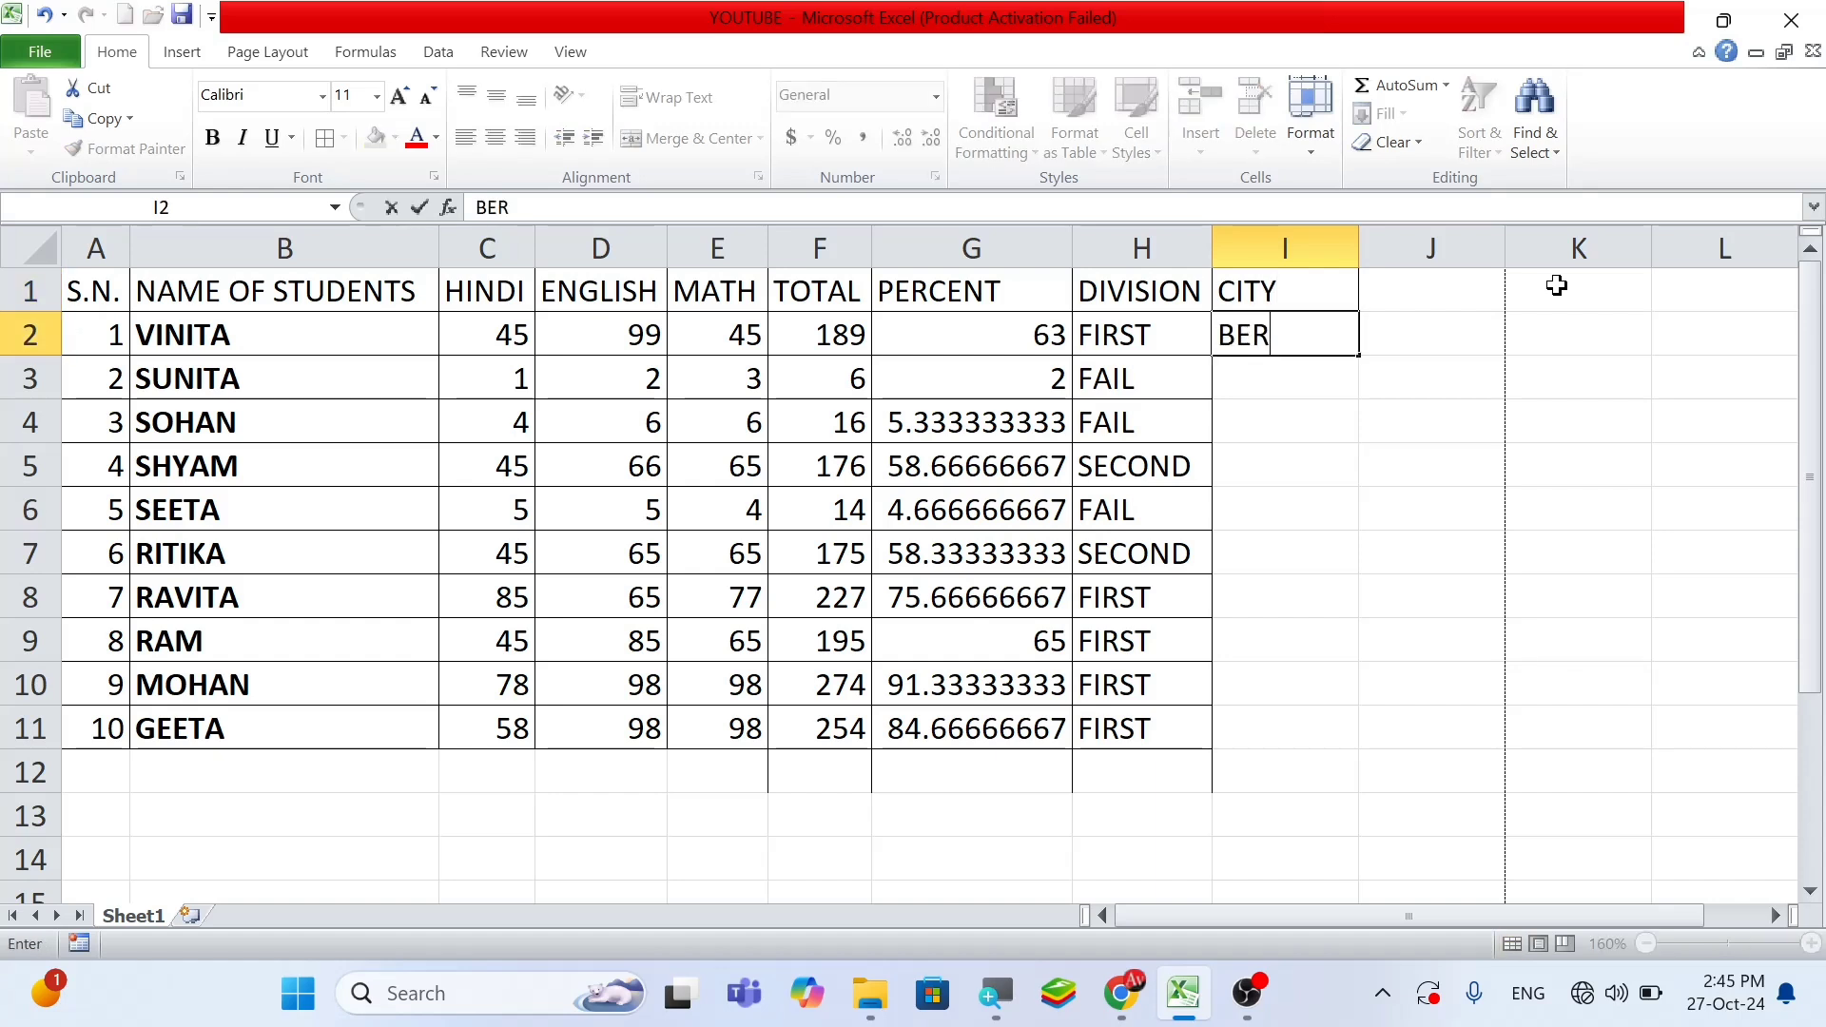
{"action": "key", "text": "Return"}
{"action": "type", "text": "BHOPAL"}
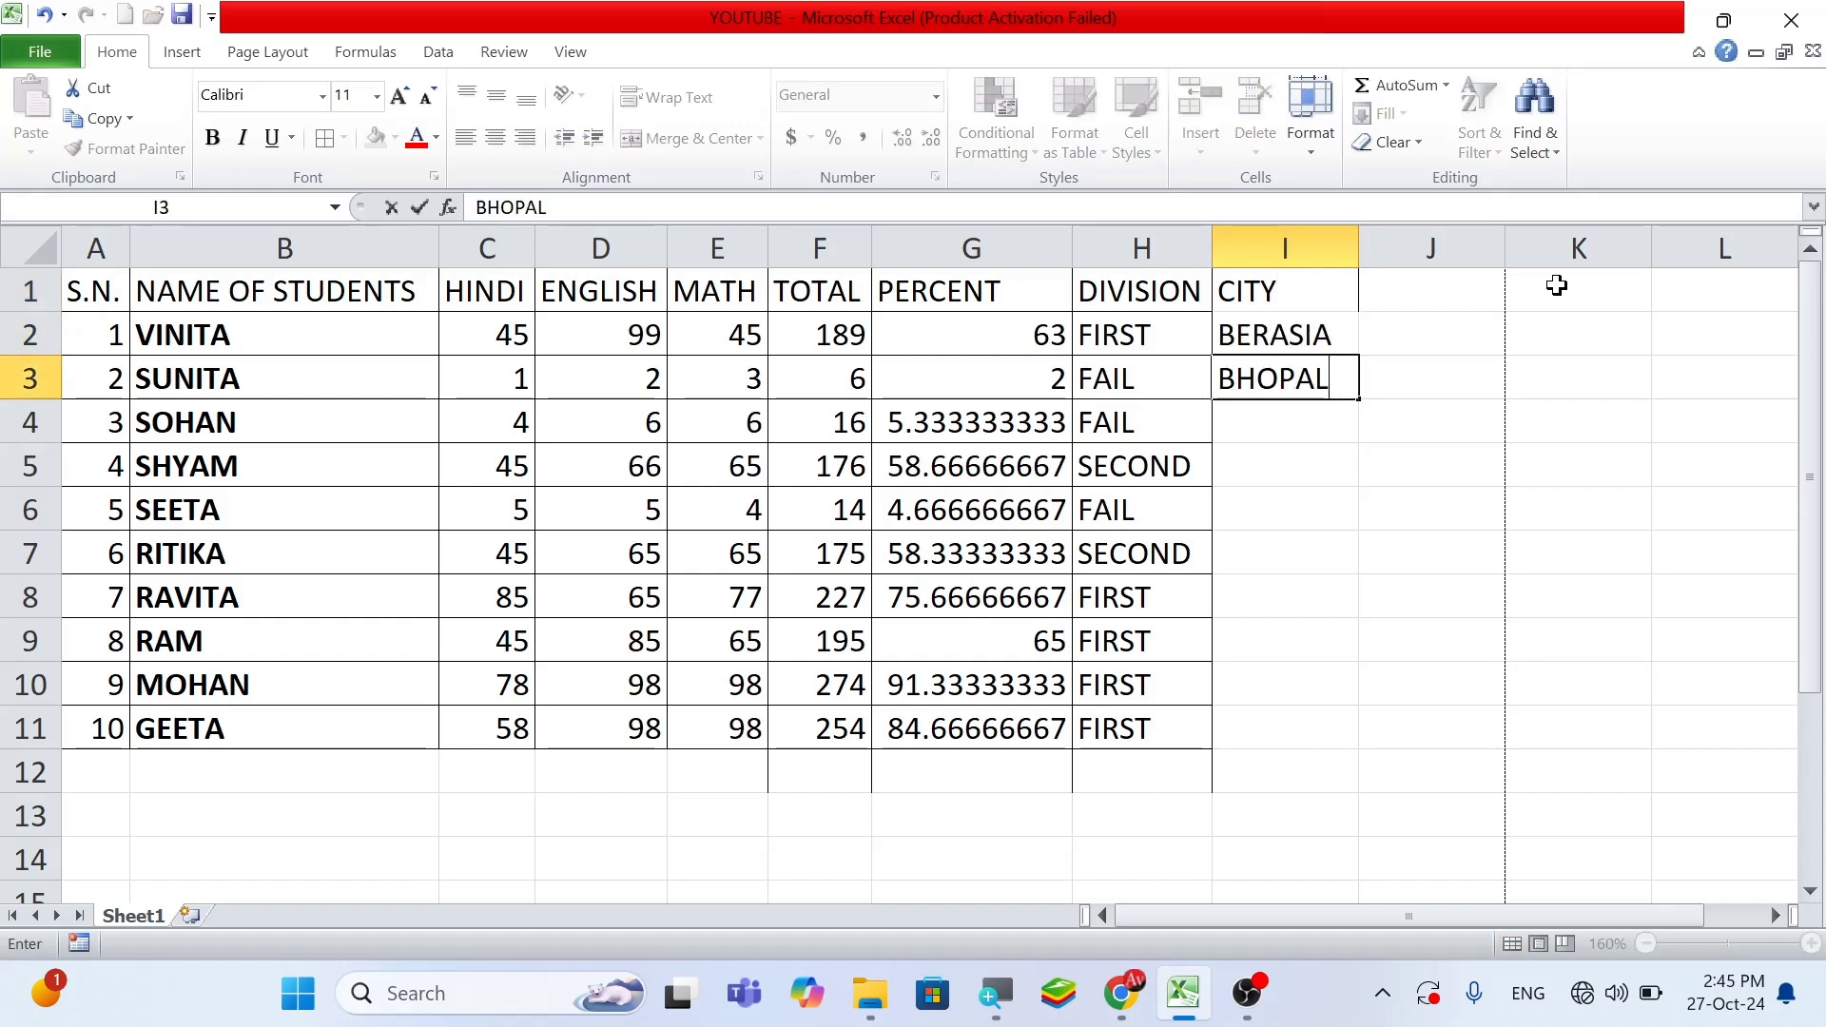
{"action": "key", "text": "Return"}
{"action": "type", "text": "VIDISHA"}
{"action": "key", "text": "Return"}
{"action": "type", "text": "INDORE"}
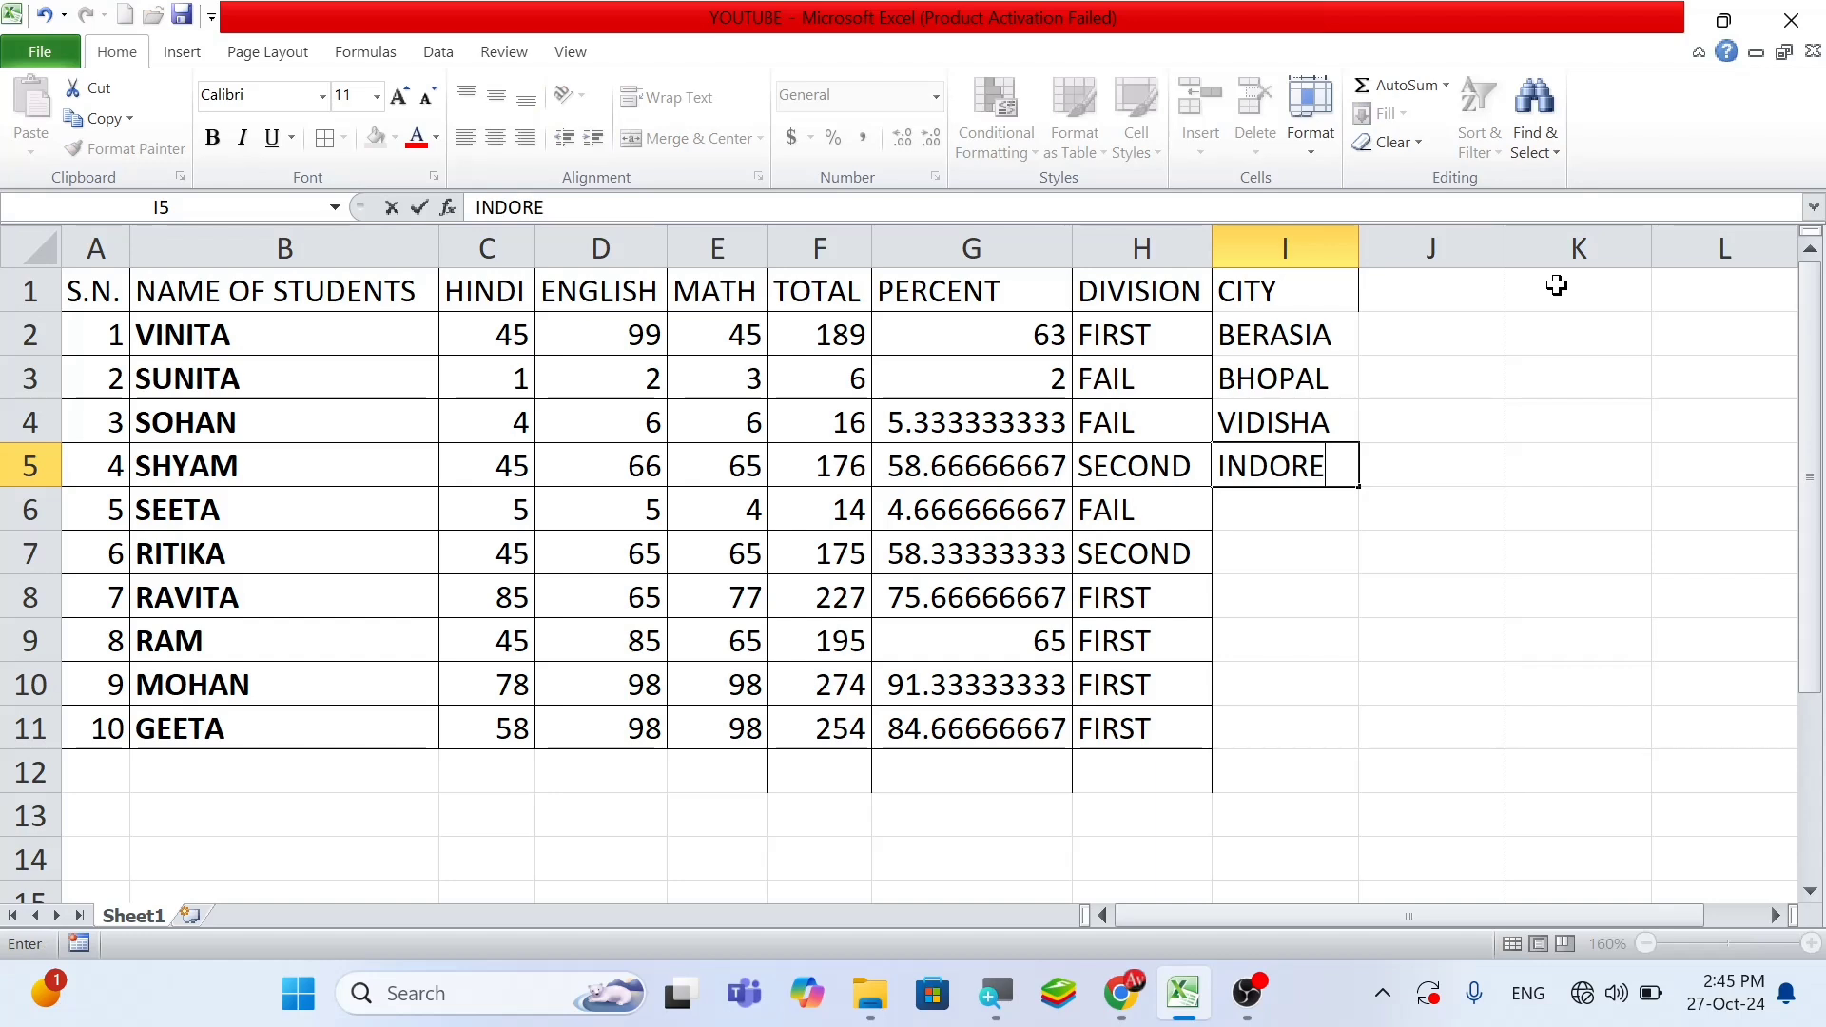
{"action": "key", "text": "Return"}
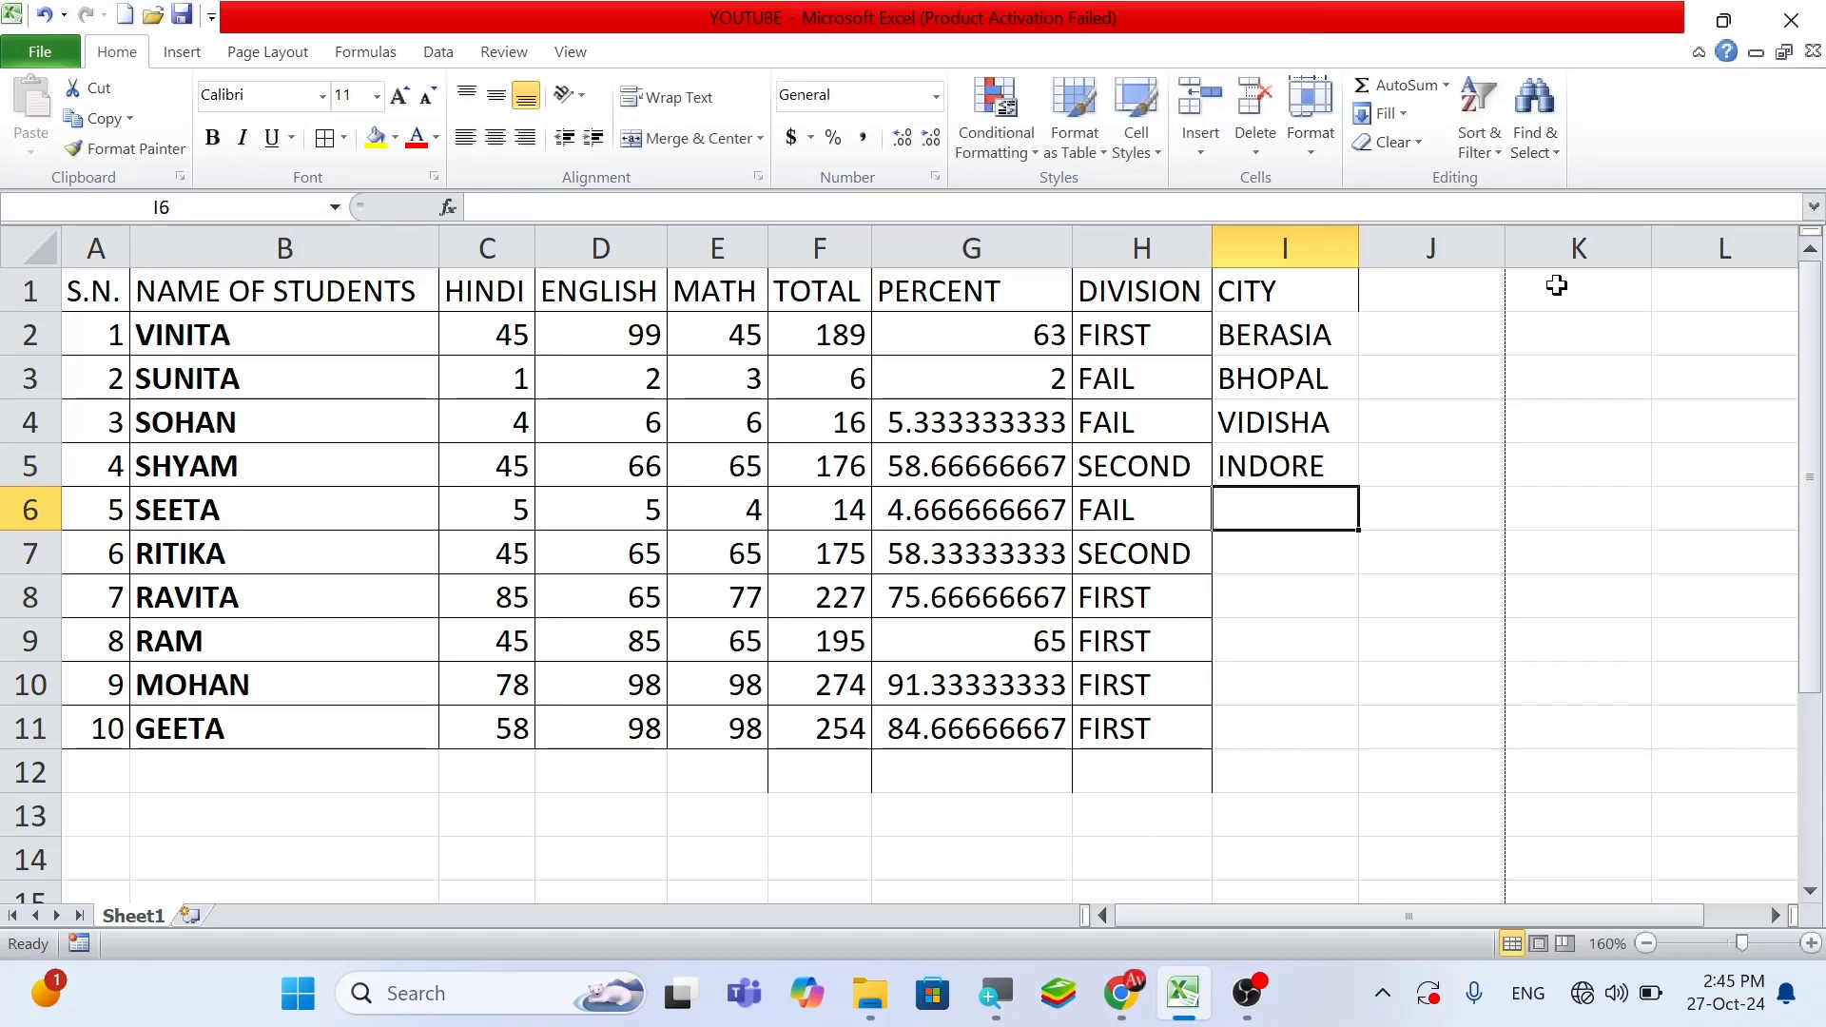
Enter BERASIA, BHOA, VIDISHA, INDORE, BERASIA and BHOPAL in the CITY column cells I6:I11
{"action": "type", "text": "BERASIA"}
{"action": "key", "text": "Return"}
{"action": "type", "text": "BHOA"}
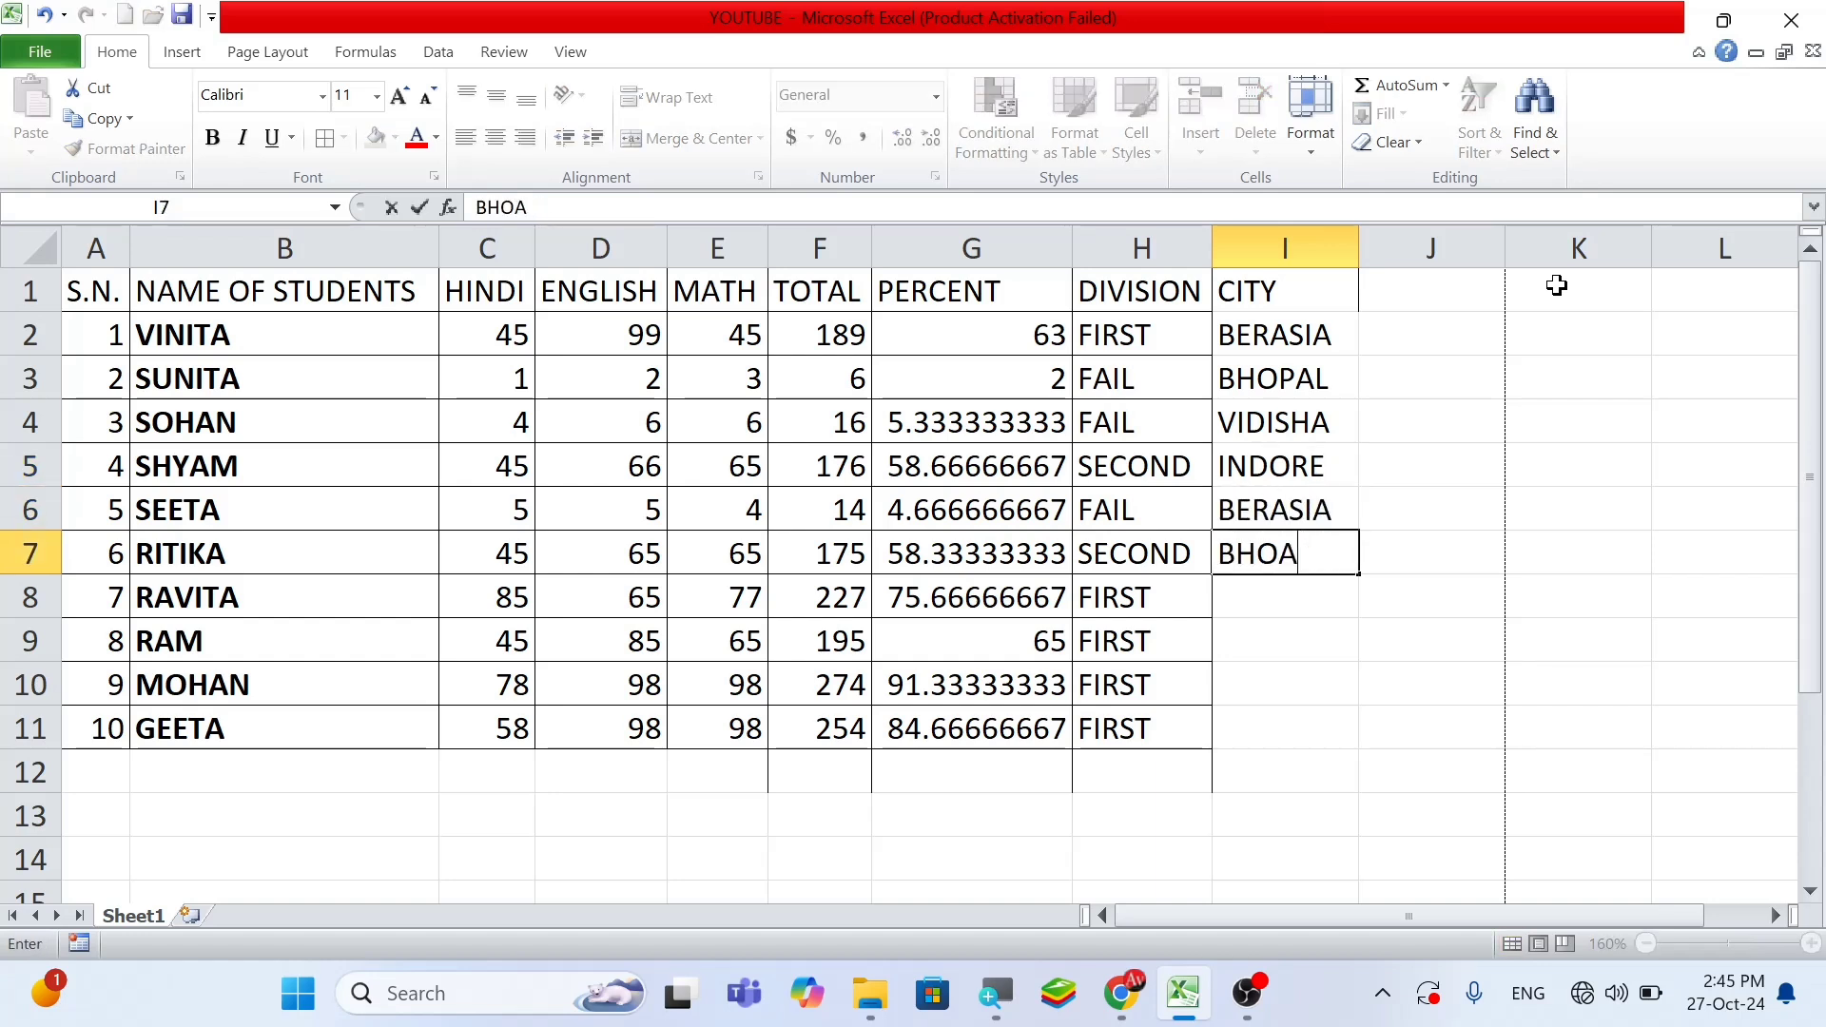
{"action": "key", "text": "Return"}
{"action": "type", "text": "VIDISHA"}
{"action": "key", "text": "Return"}
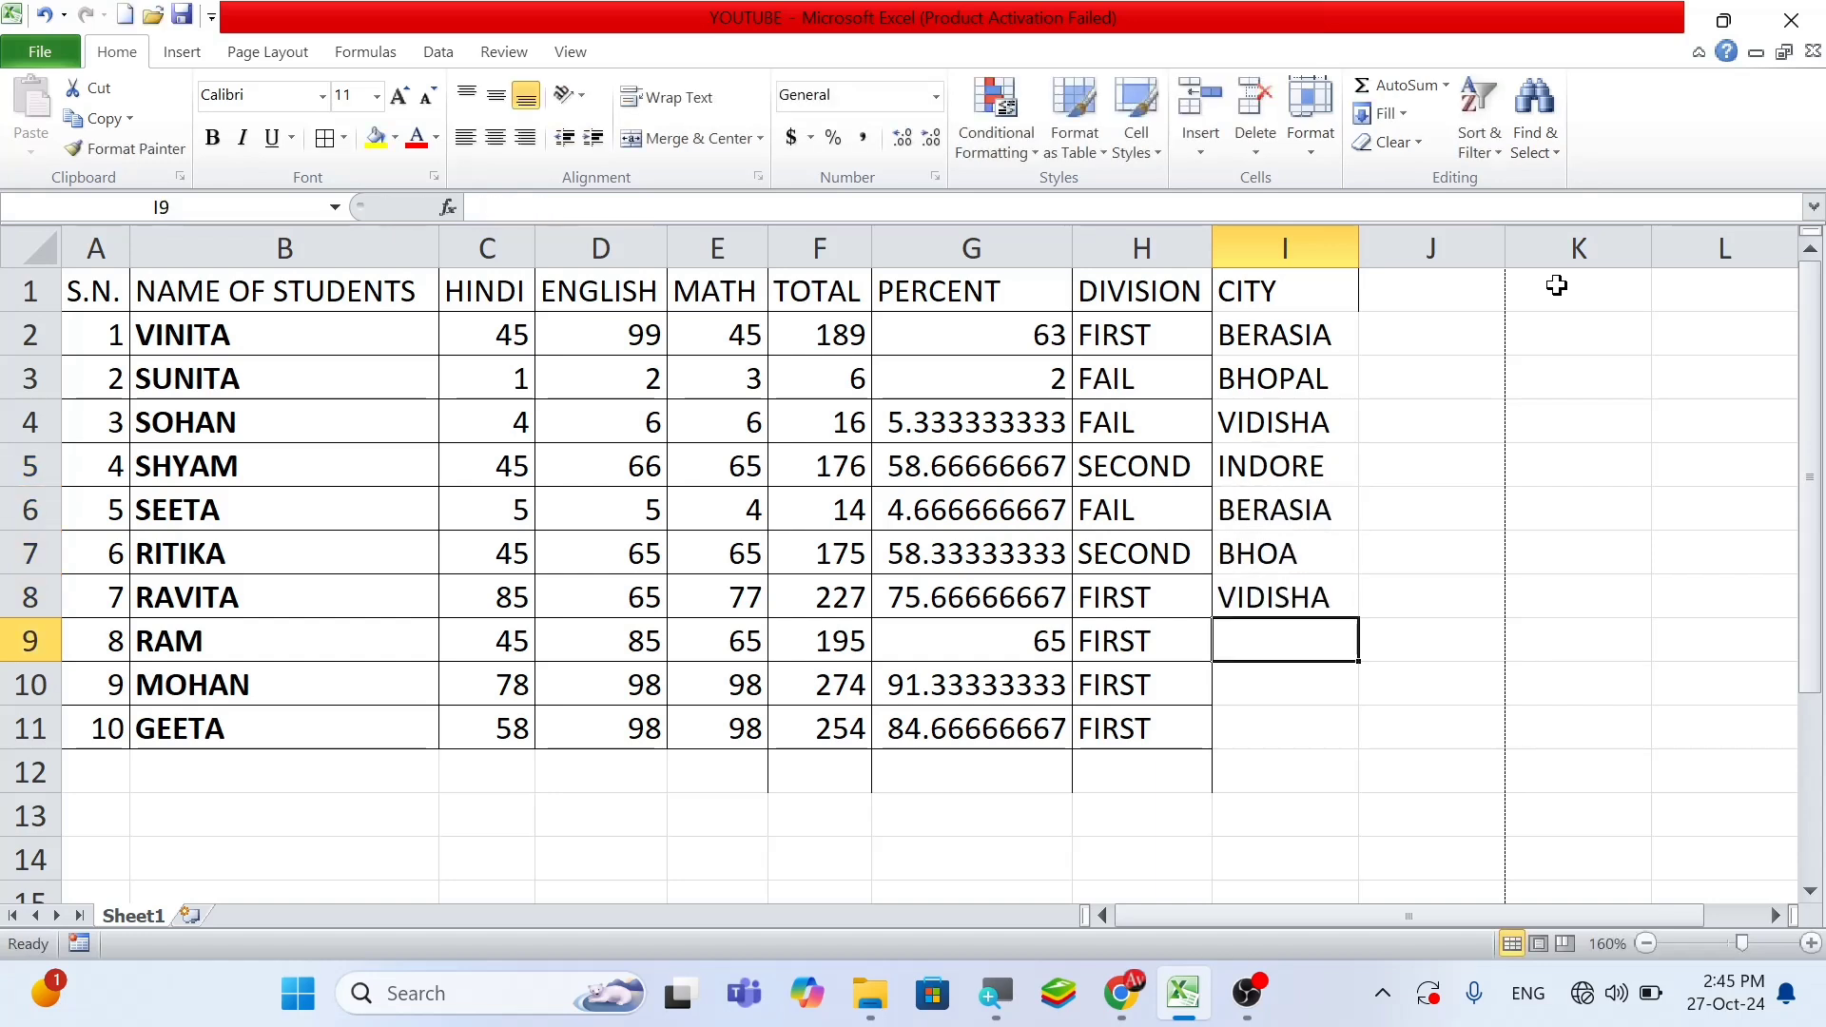
{"action": "type", "text": "IN"}
{"action": "key", "text": "Return"}
{"action": "type", "text": "BERASIA"}
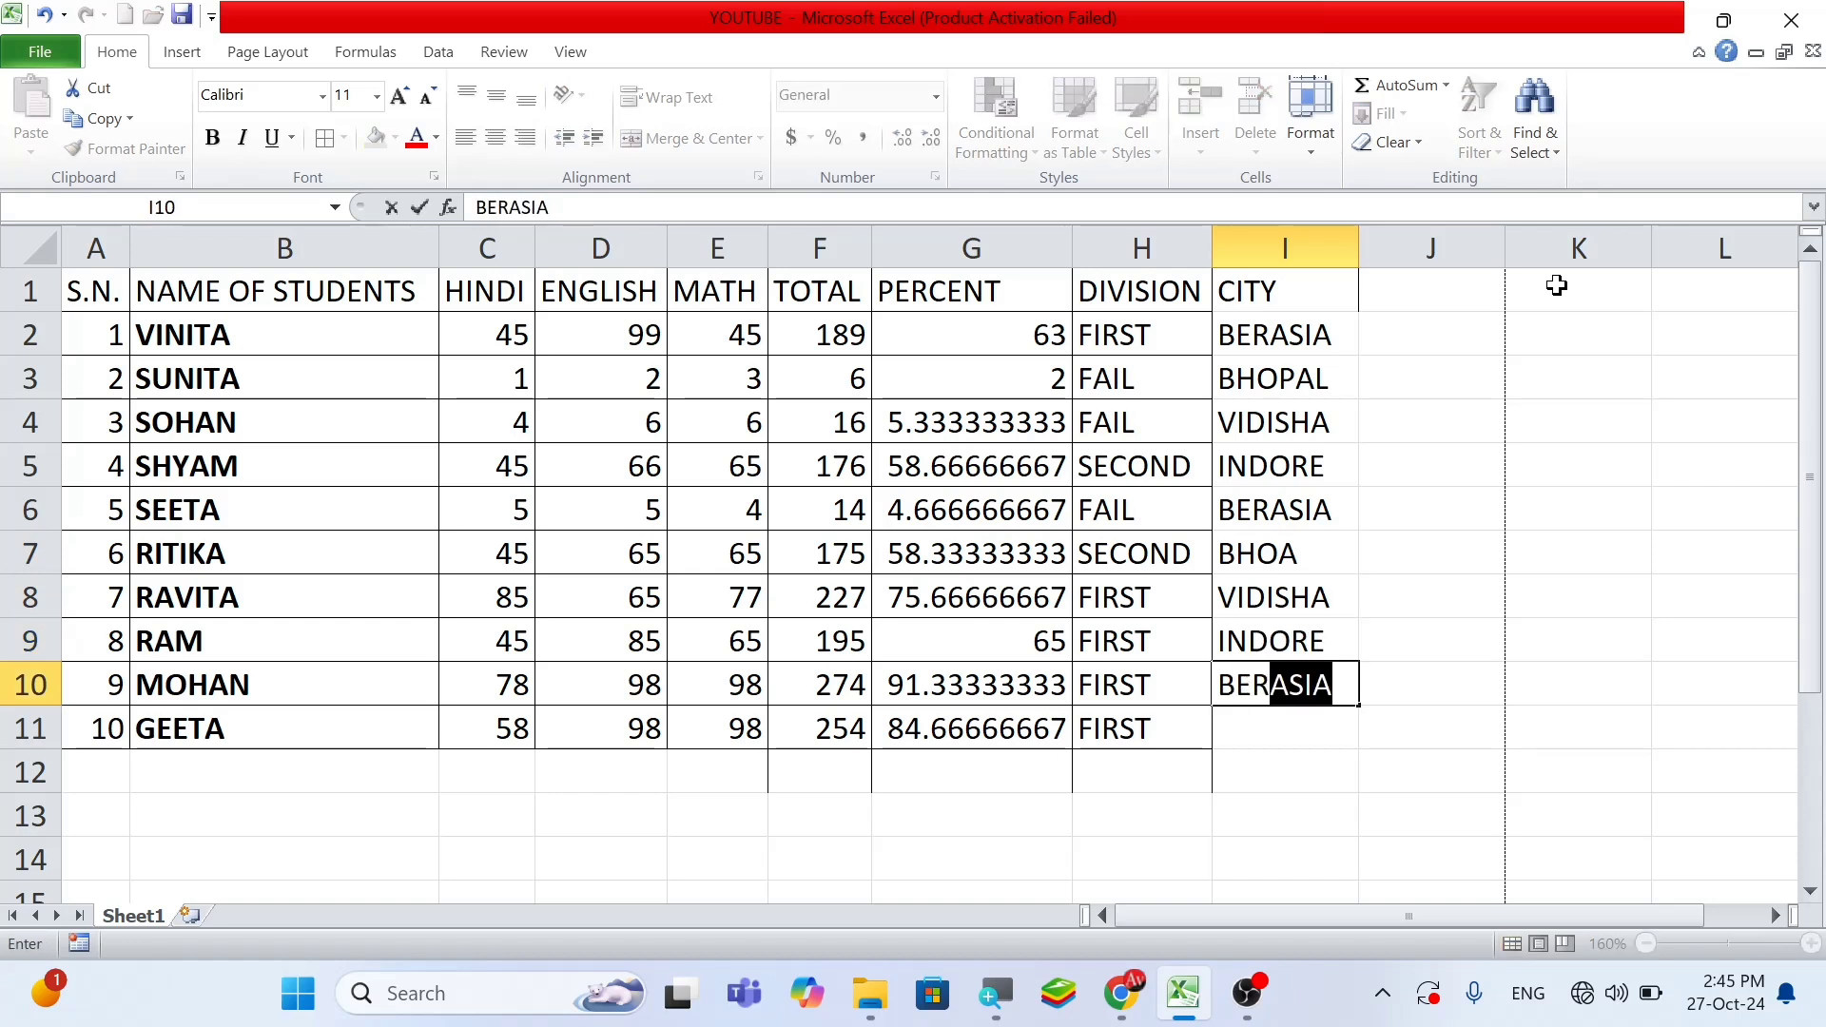
{"action": "key", "text": "Return"}
{"action": "type", "text": "BHOPA;LL"}
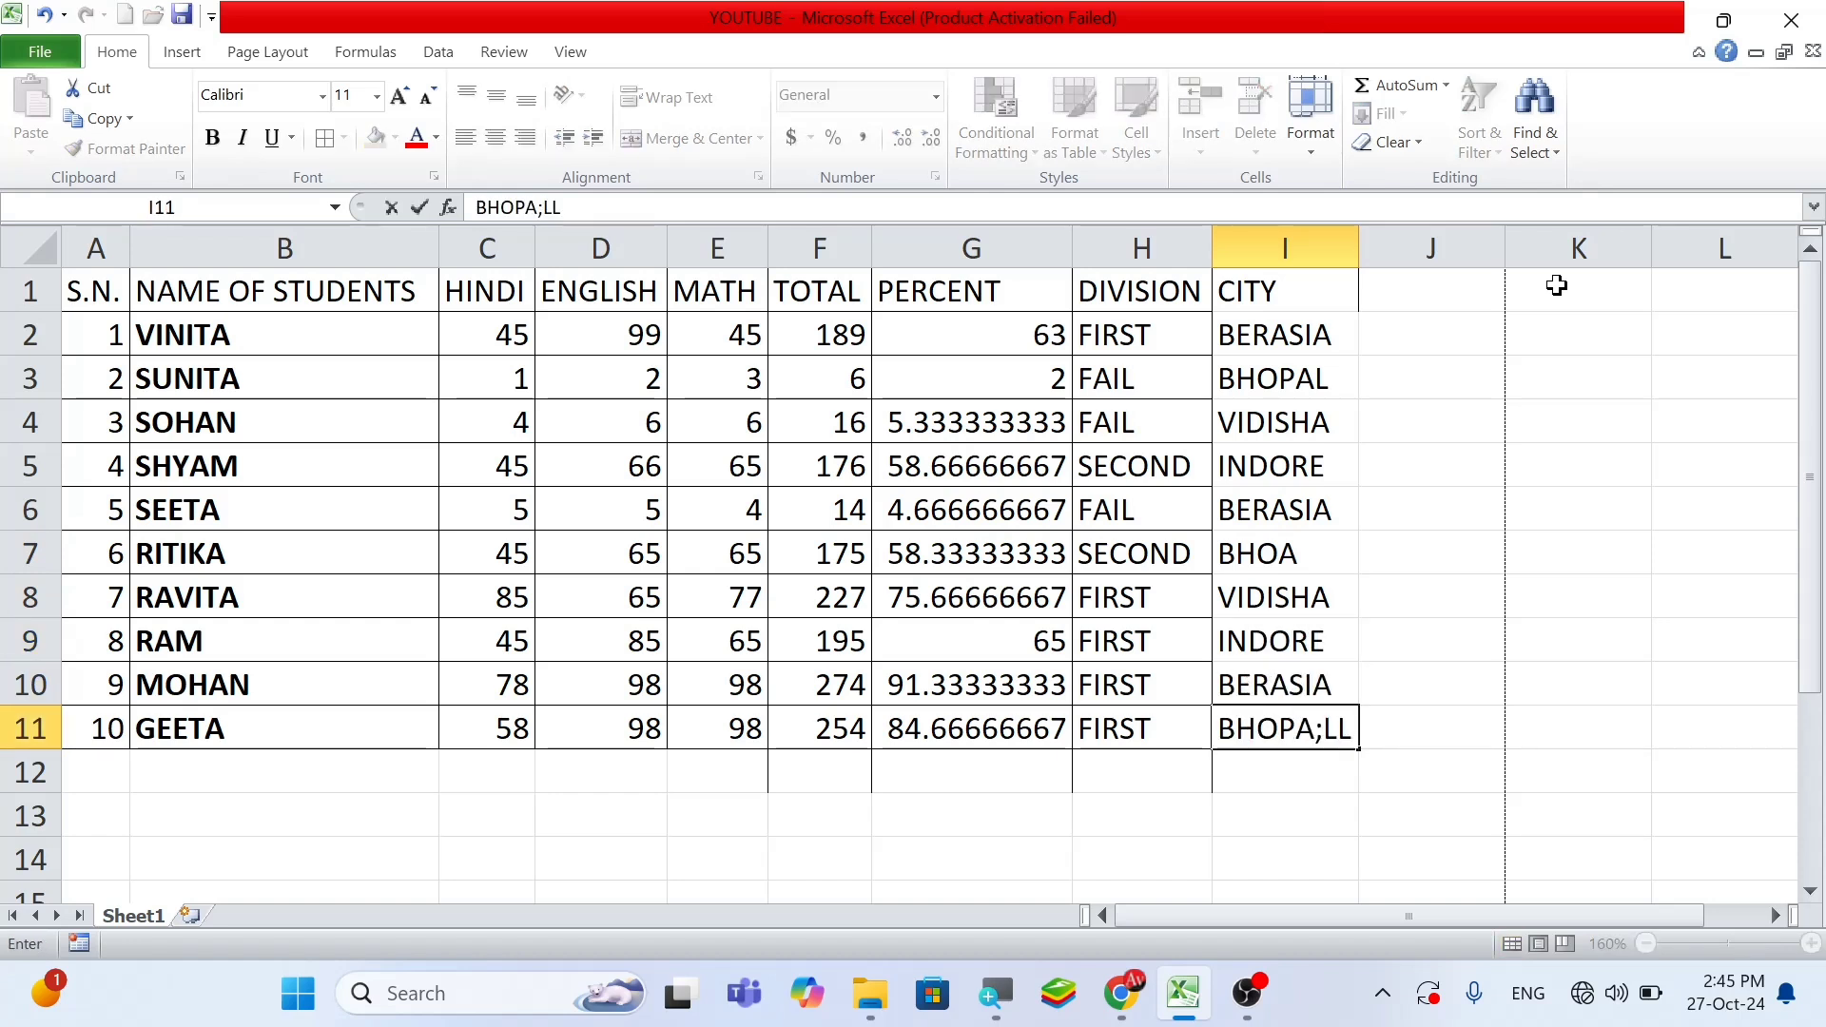
{"action": "type", "text": "L"}
{"action": "key", "text": "Return"}
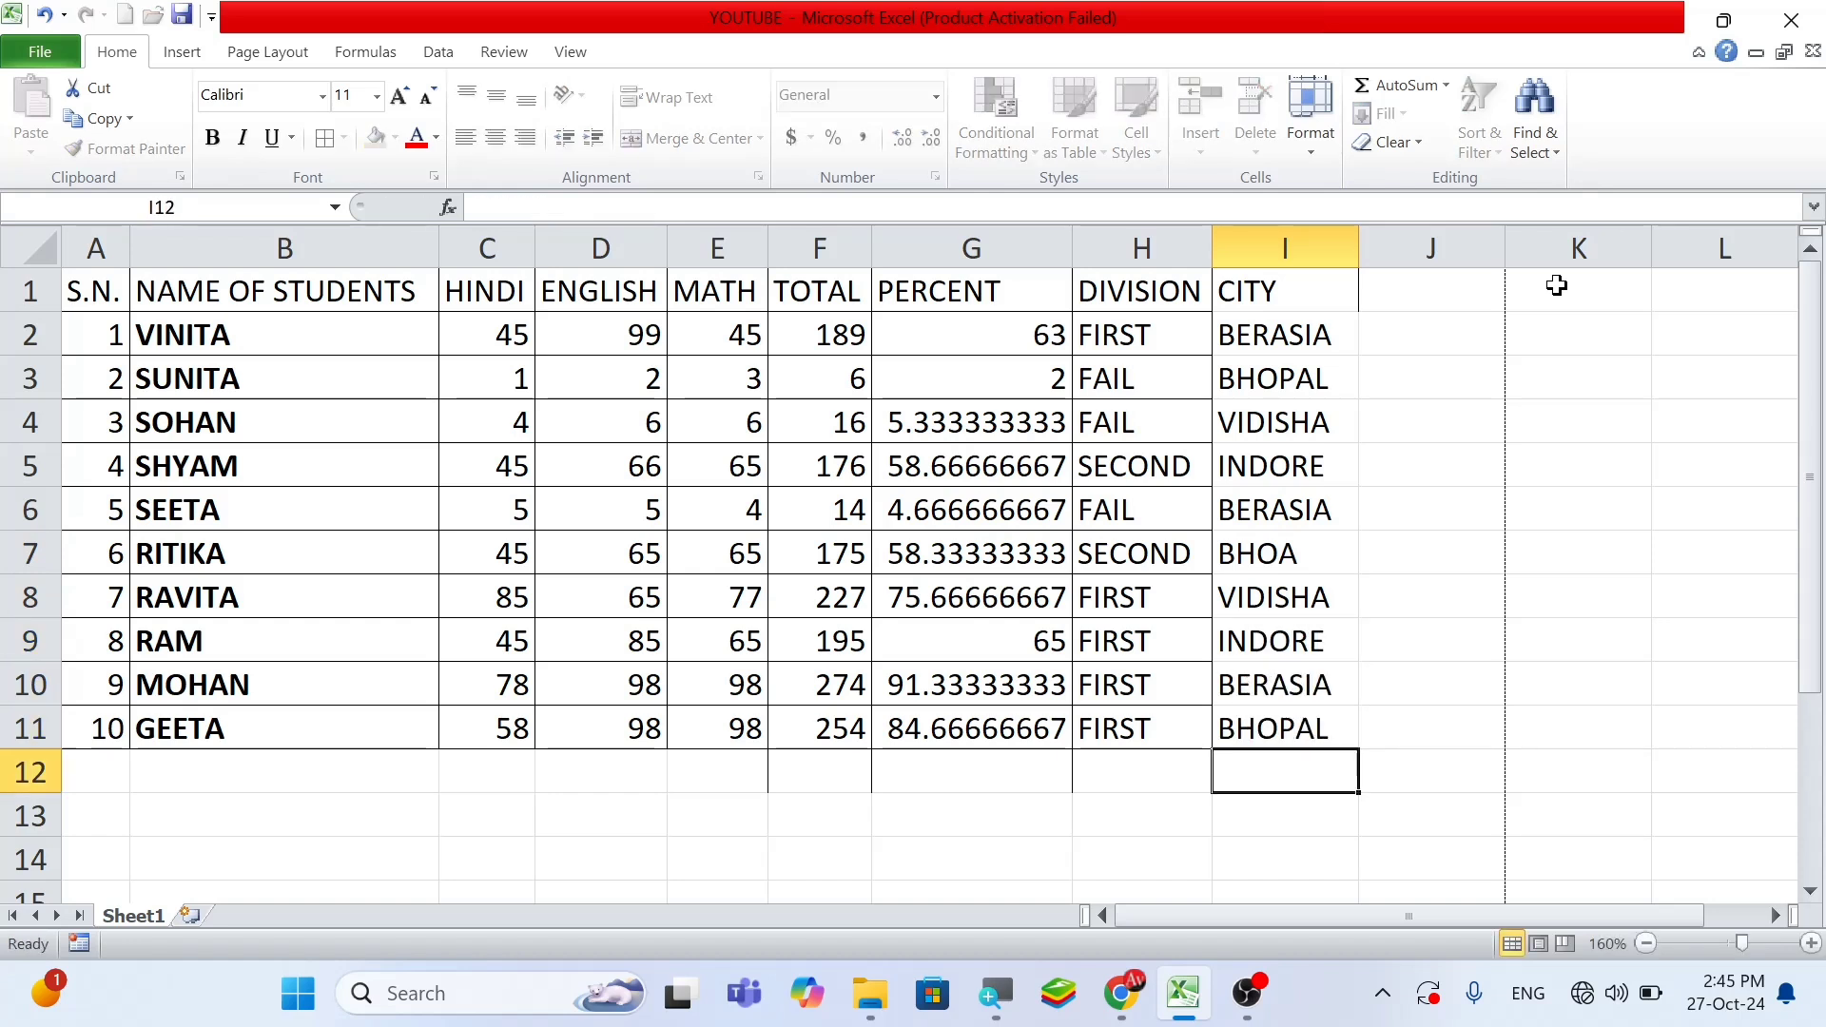
Correct the city in cell I7 to BHOPAL
{"action": "left_click", "coordinate": [1321, 547]}
{"action": "double_click", "coordinate": [1322, 547]}
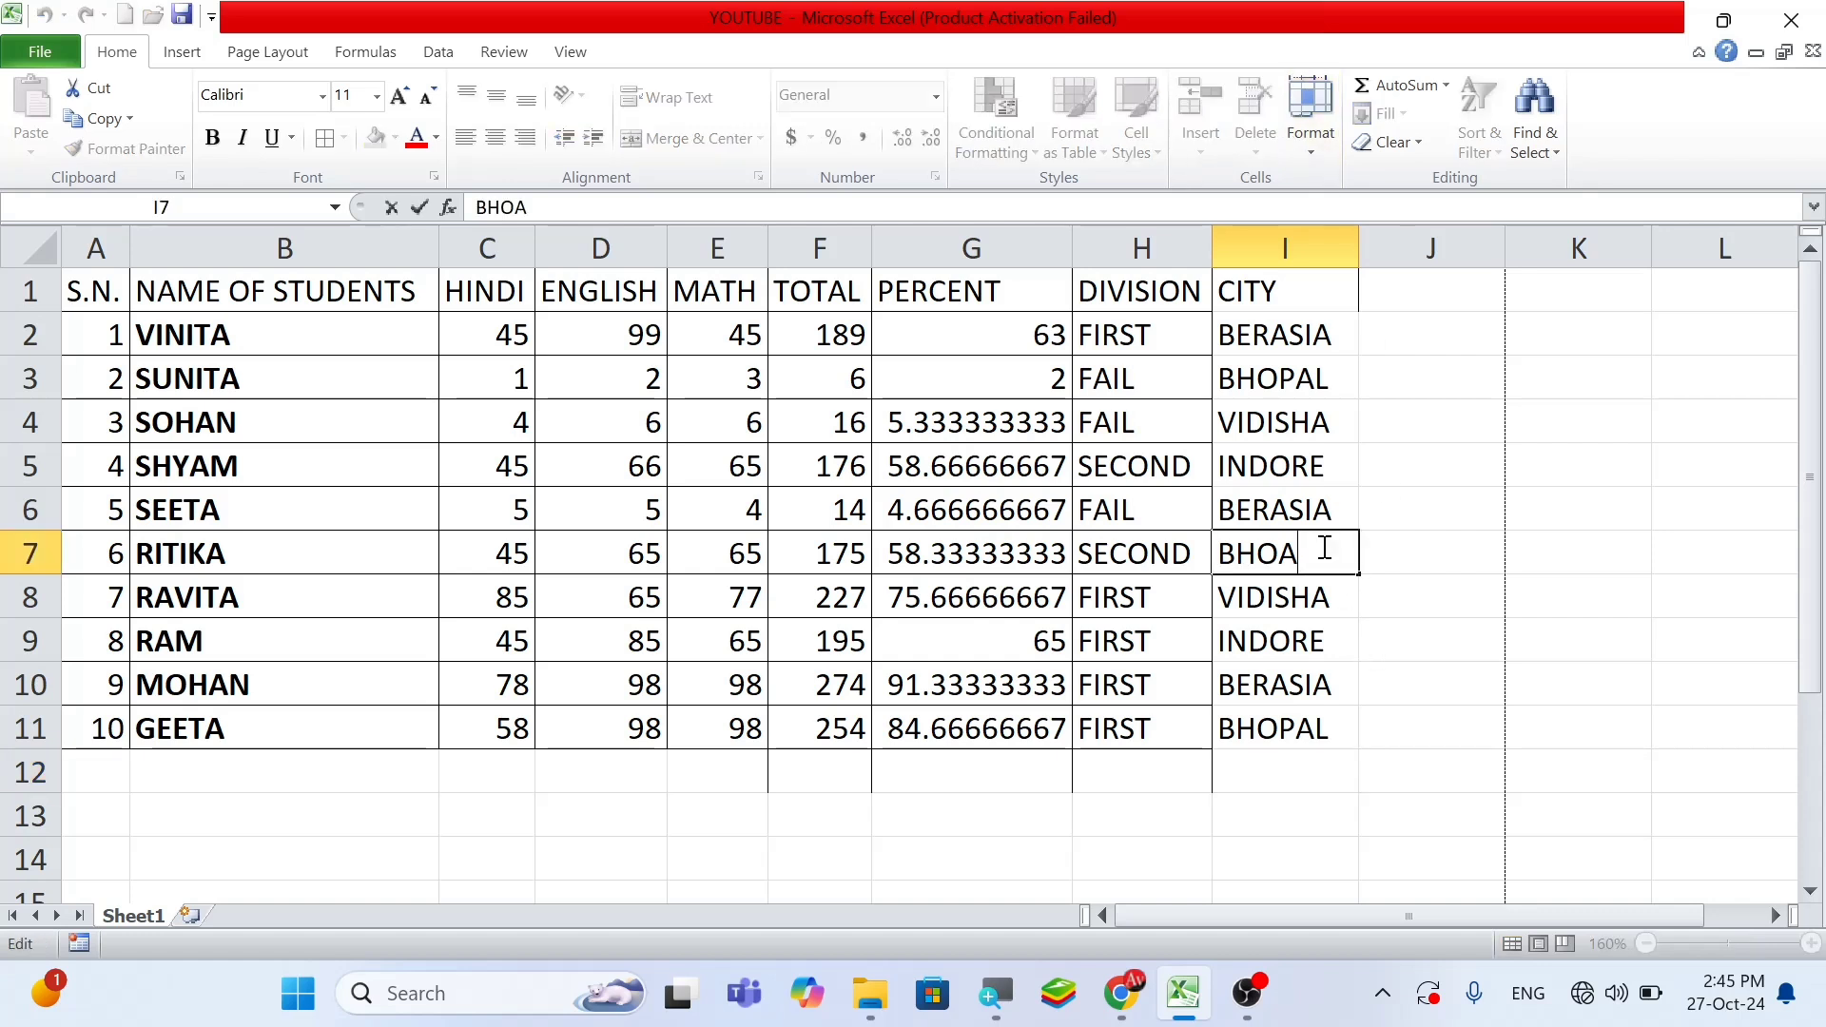
{"action": "key", "text": "BackSpace"}
{"action": "type", "text": "PAL"}
{"action": "key", "text": "Return"}
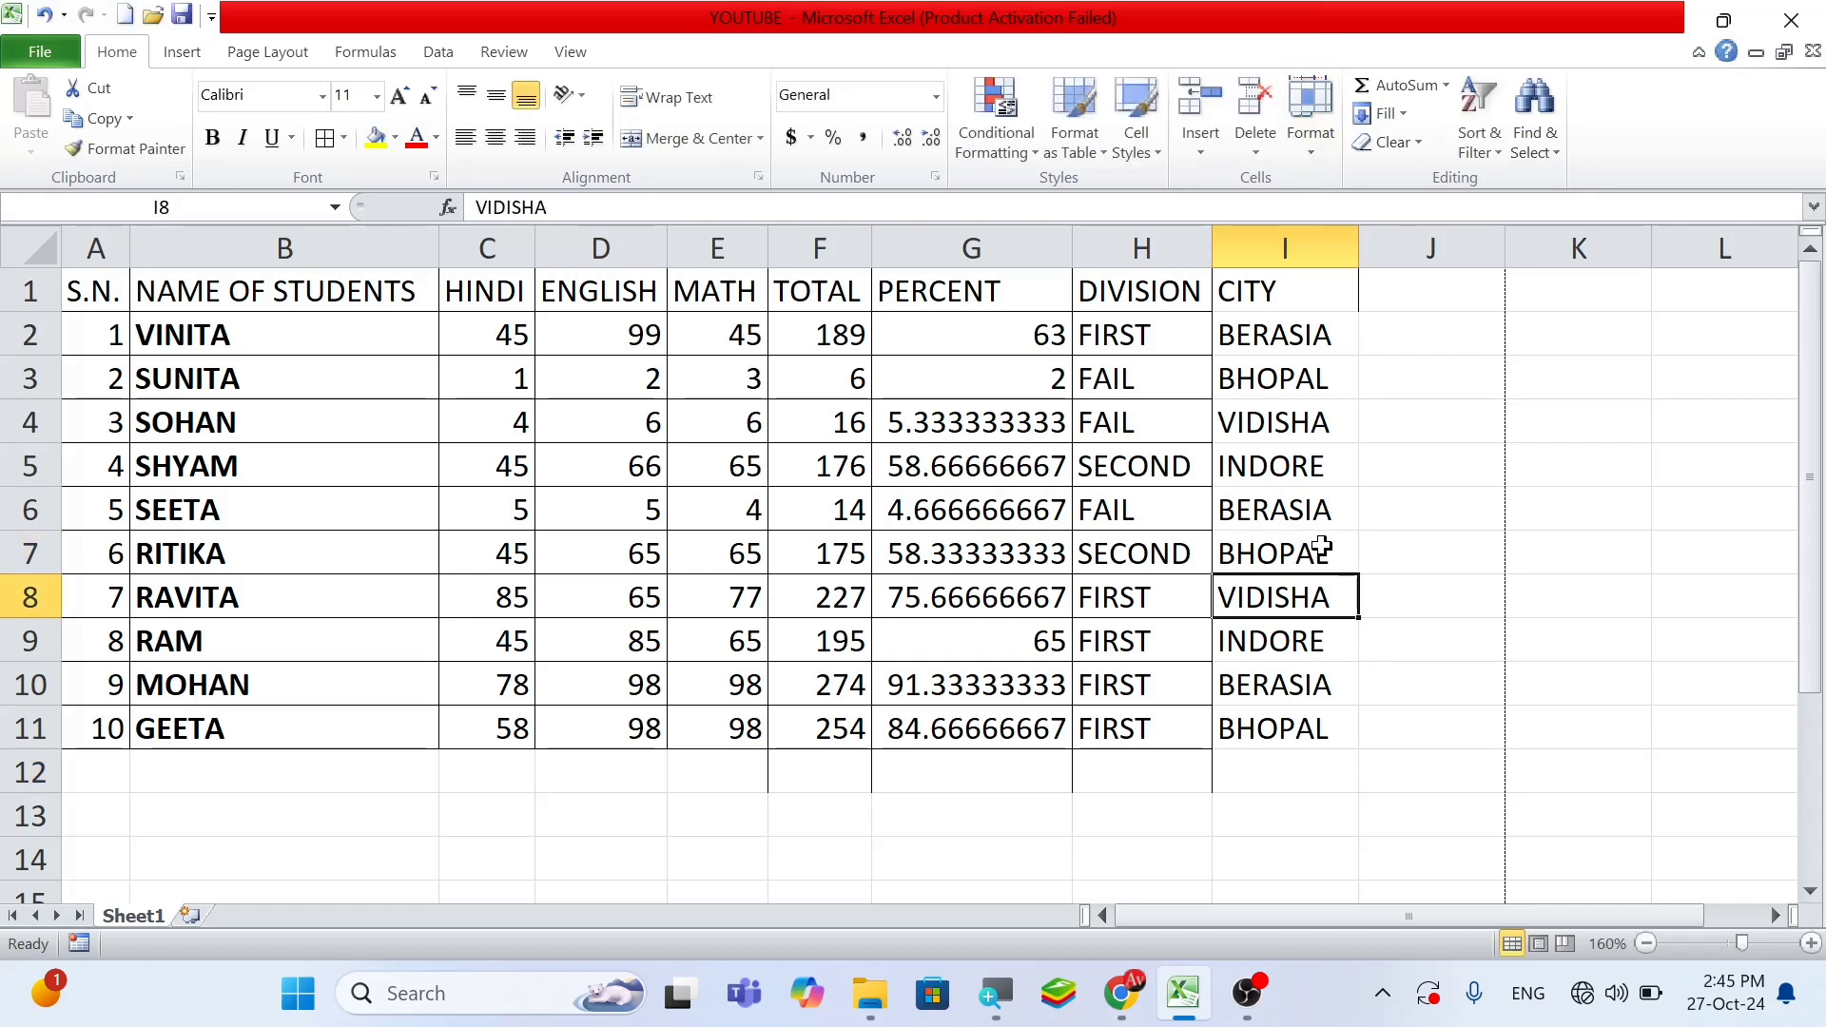
Select the student records in A2:I11 and fill them down the sheet to extend the list well beyond row 11
{"action": "left_click_drag", "start_coordinate": [1257, 784], "coordinate": [1241, 740]}
{"action": "left_click", "coordinate": [733, 628]}
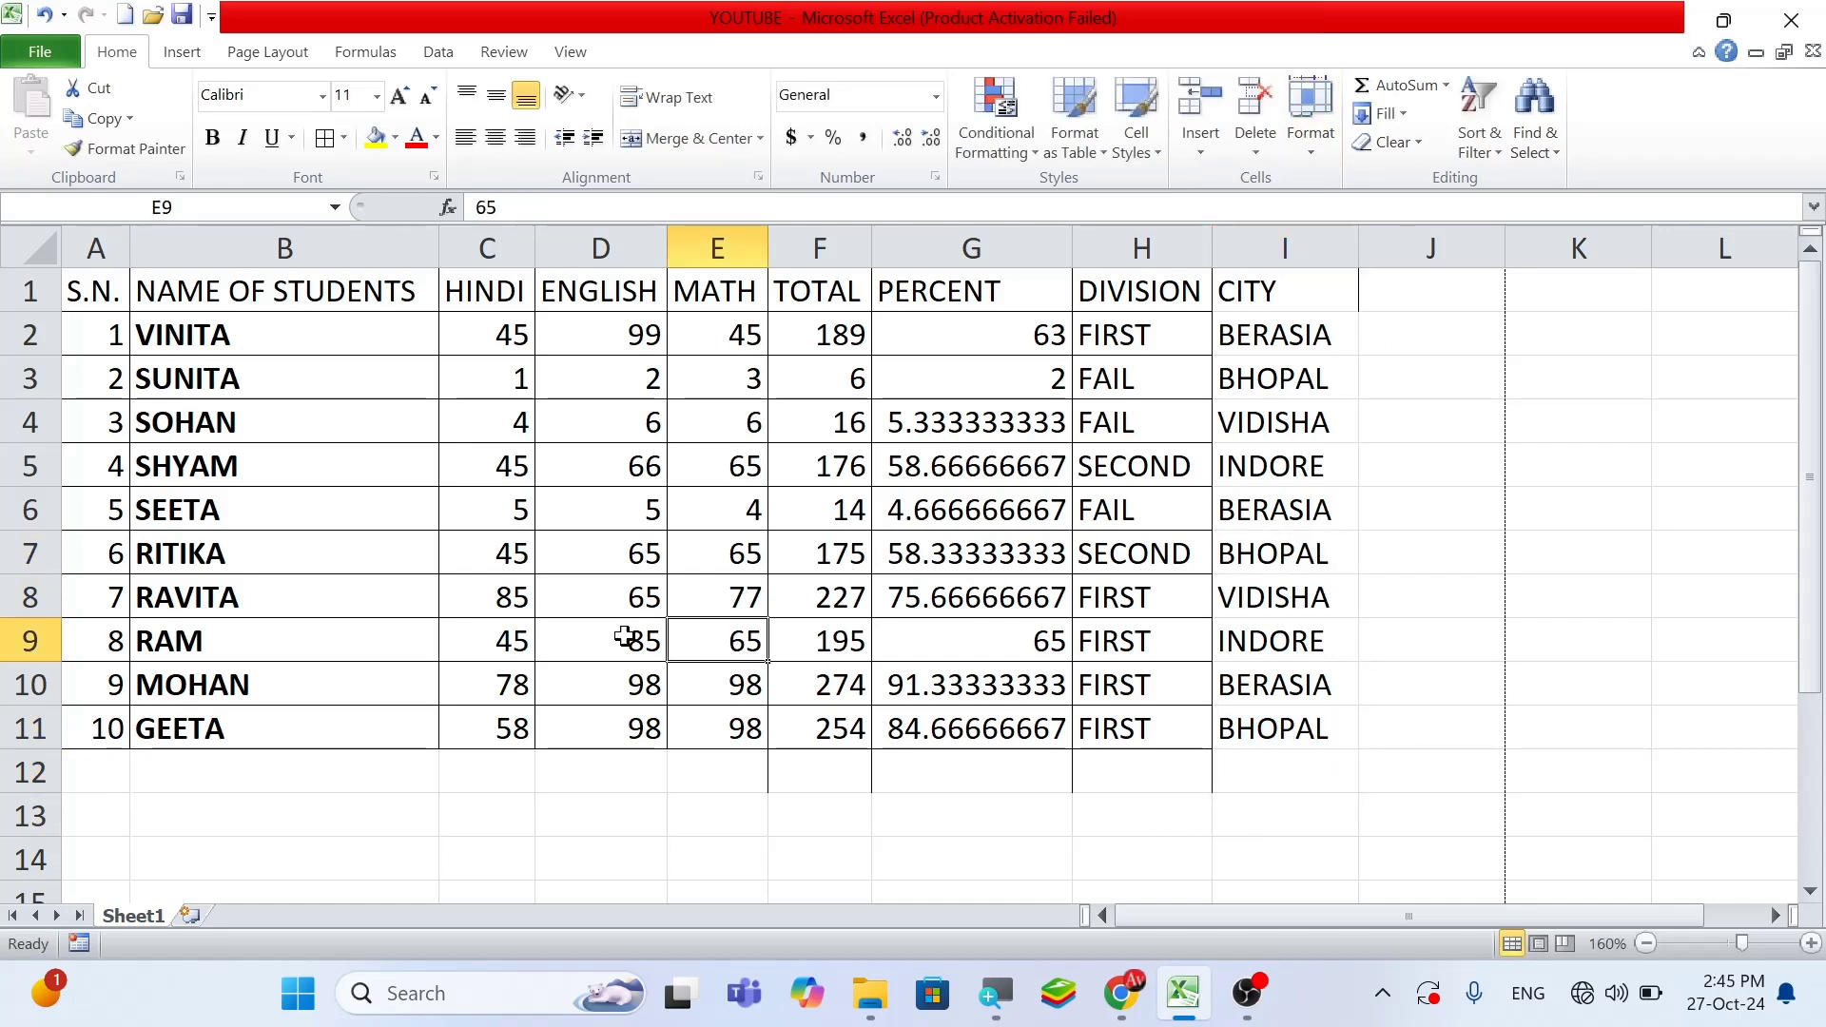
{"action": "left_click_drag", "start_coordinate": [95, 333], "coordinate": [1223, 847]}
{"action": "scroll", "coordinate": [738, 558], "scroll_direction": "up", "scroll_amount": 8}
{"action": "scroll", "coordinate": [733, 494], "scroll_direction": "down", "scroll_amount": 4}
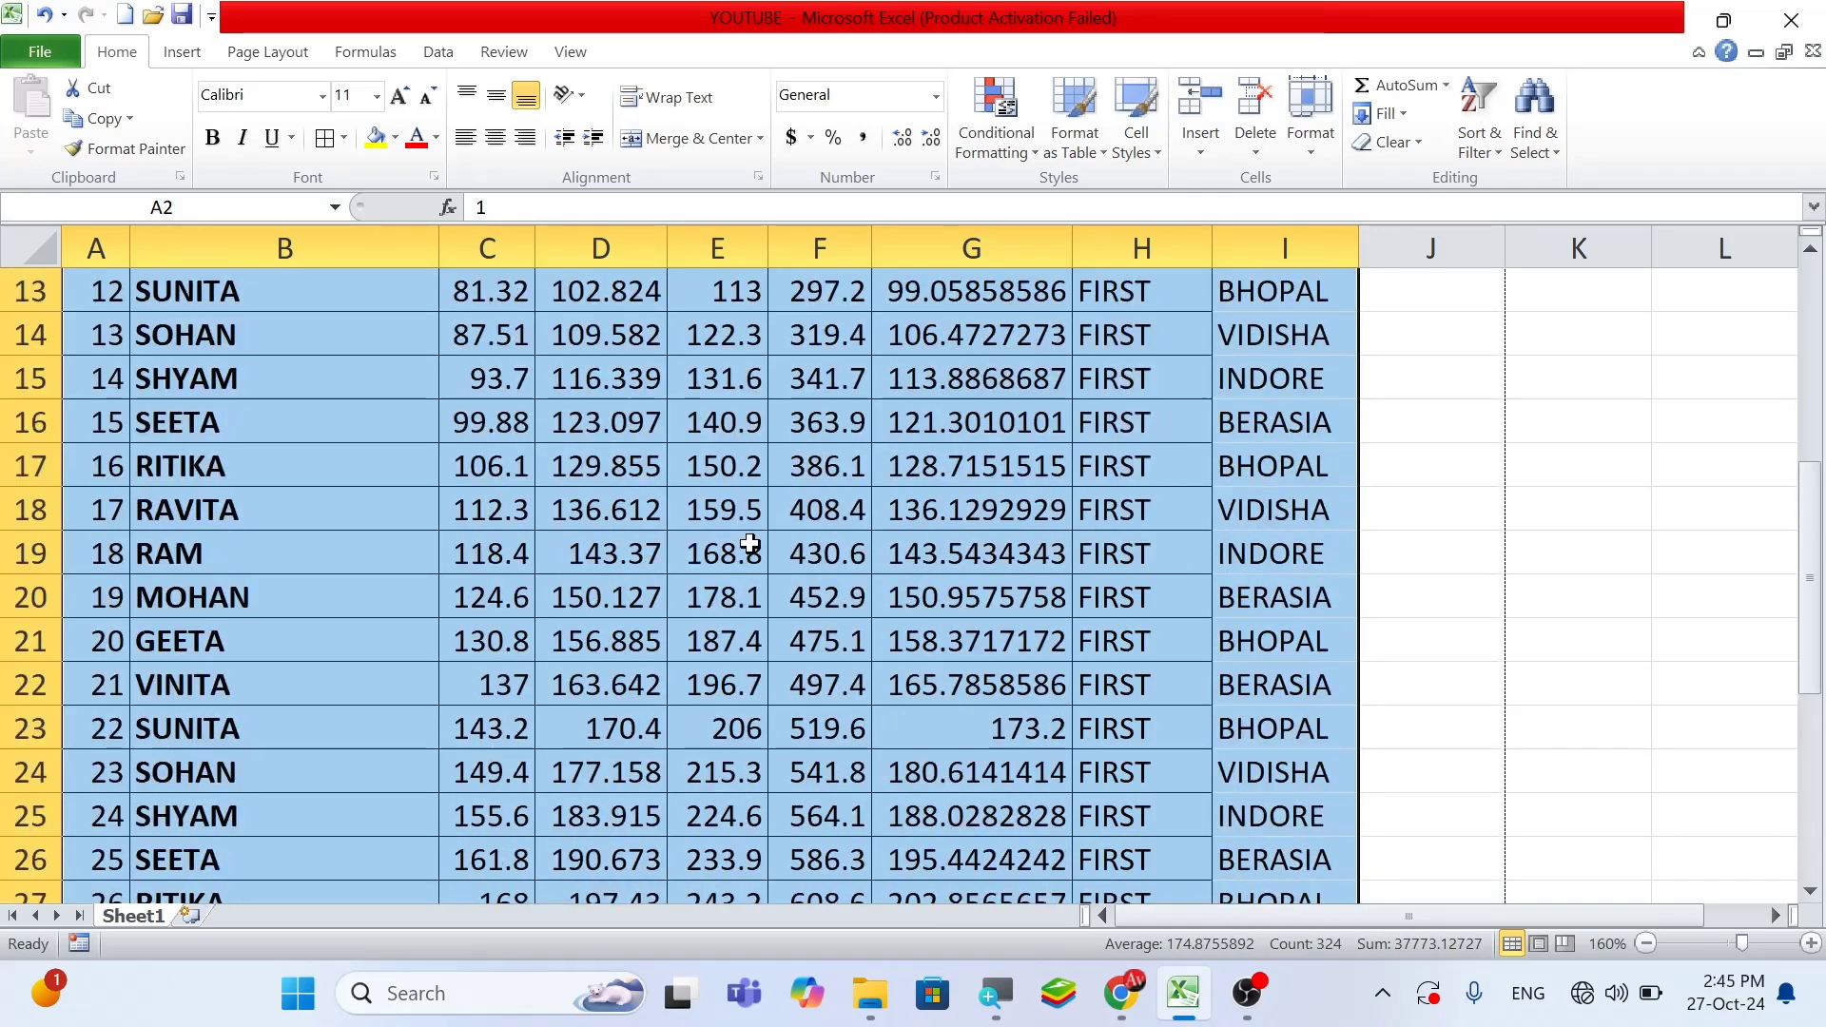
{"action": "left_click", "coordinate": [750, 543]}
{"action": "scroll", "coordinate": [646, 566], "scroll_direction": "up", "scroll_amount": 3}
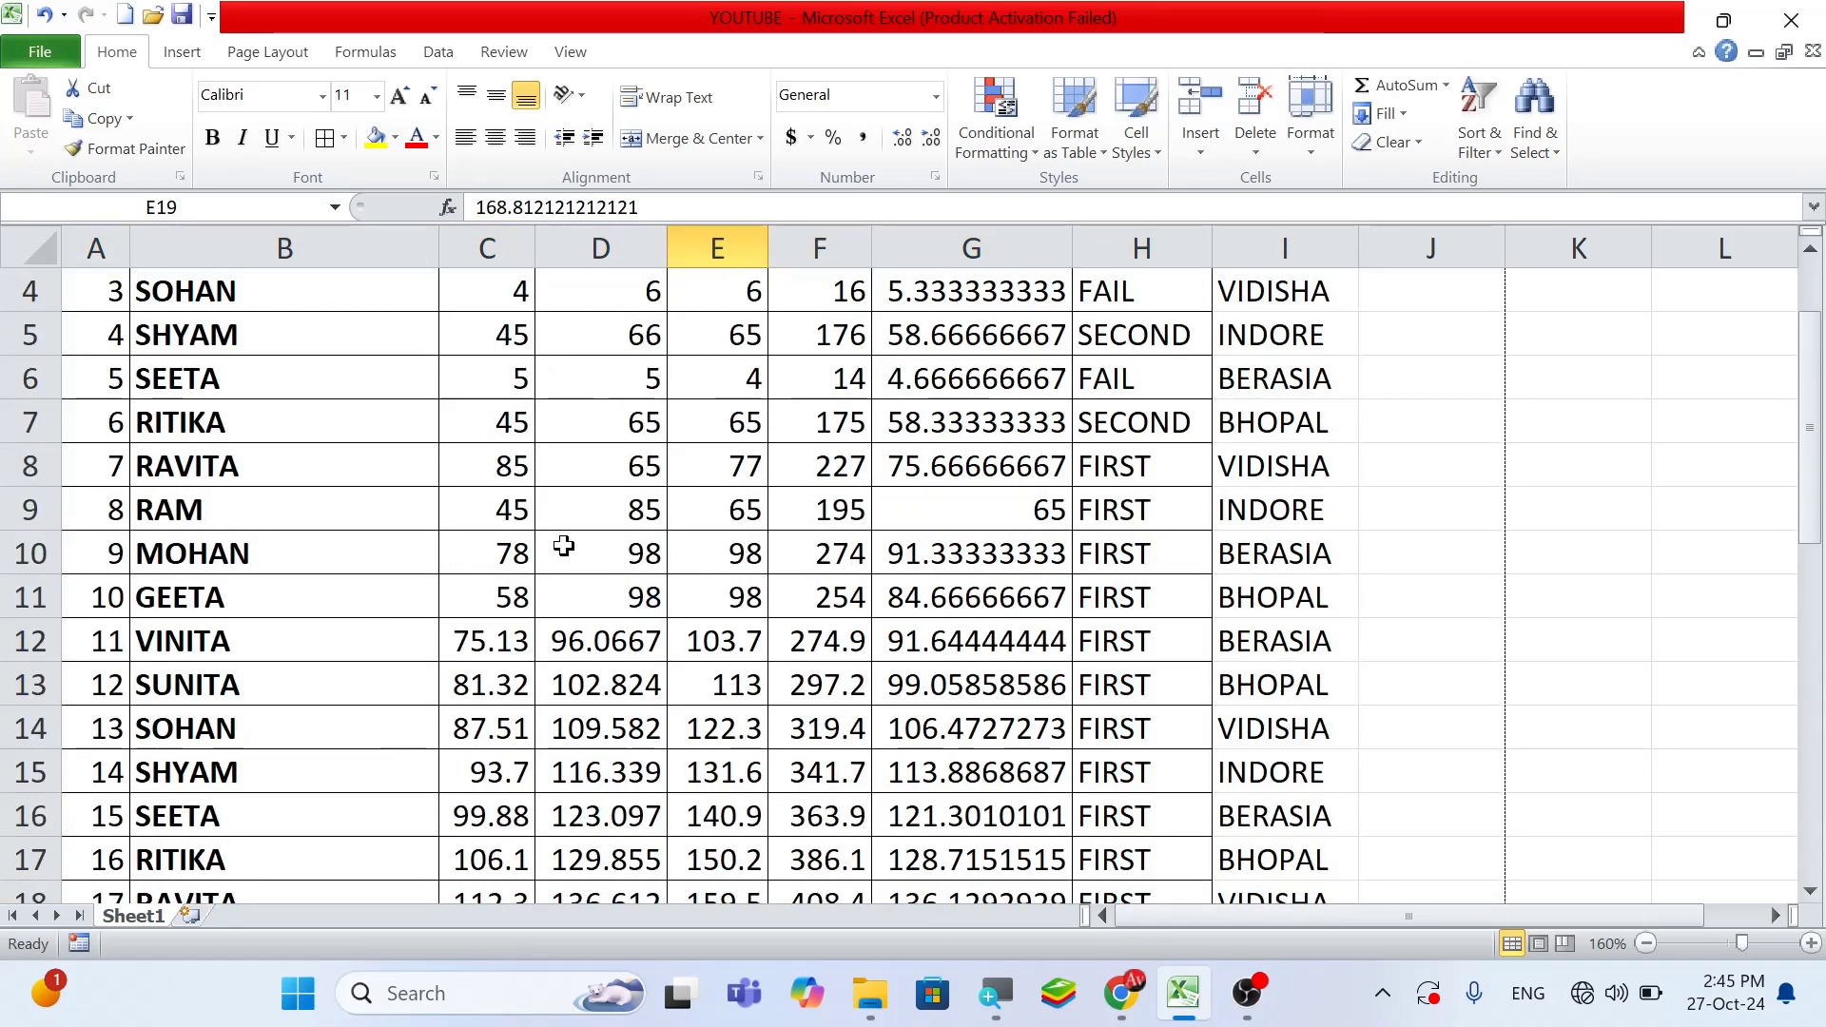
{"action": "scroll", "coordinate": [564, 545], "scroll_direction": "up", "scroll_amount": 1}
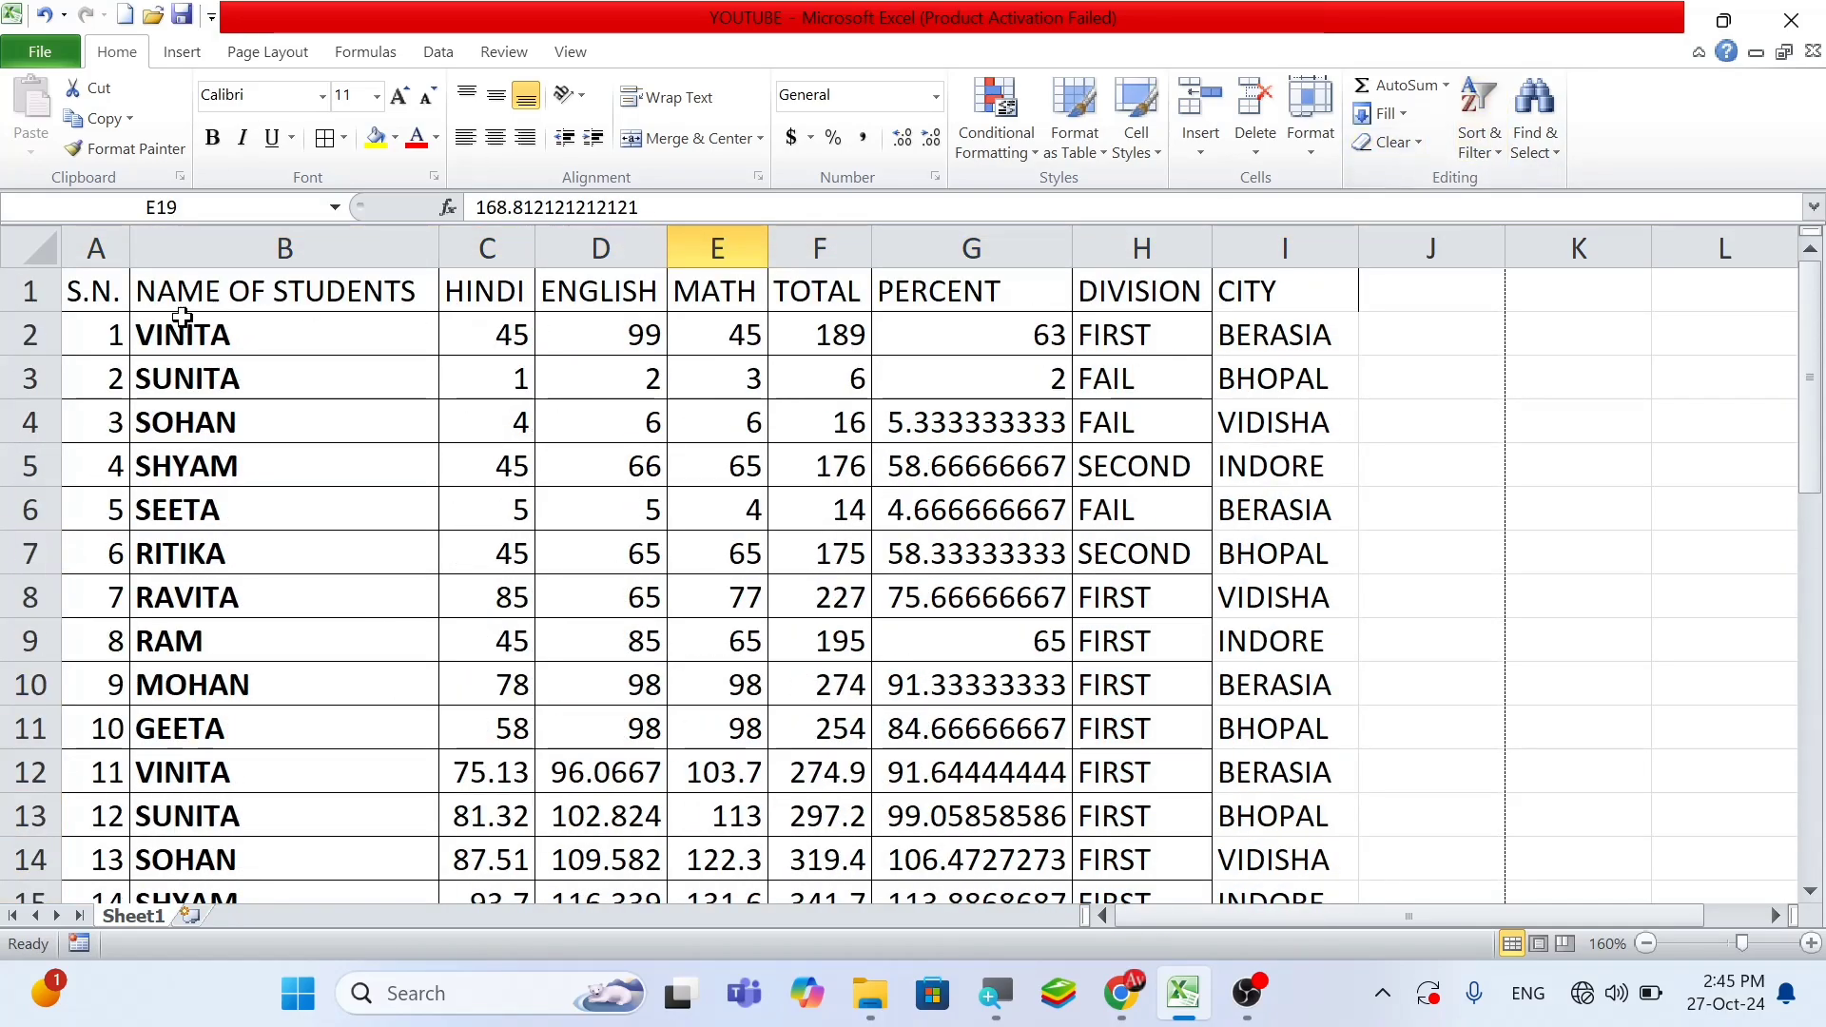
{"action": "left_click_drag", "start_coordinate": [95, 291], "coordinate": [1331, 291]}
{"action": "left_click", "coordinate": [1406, 277]}
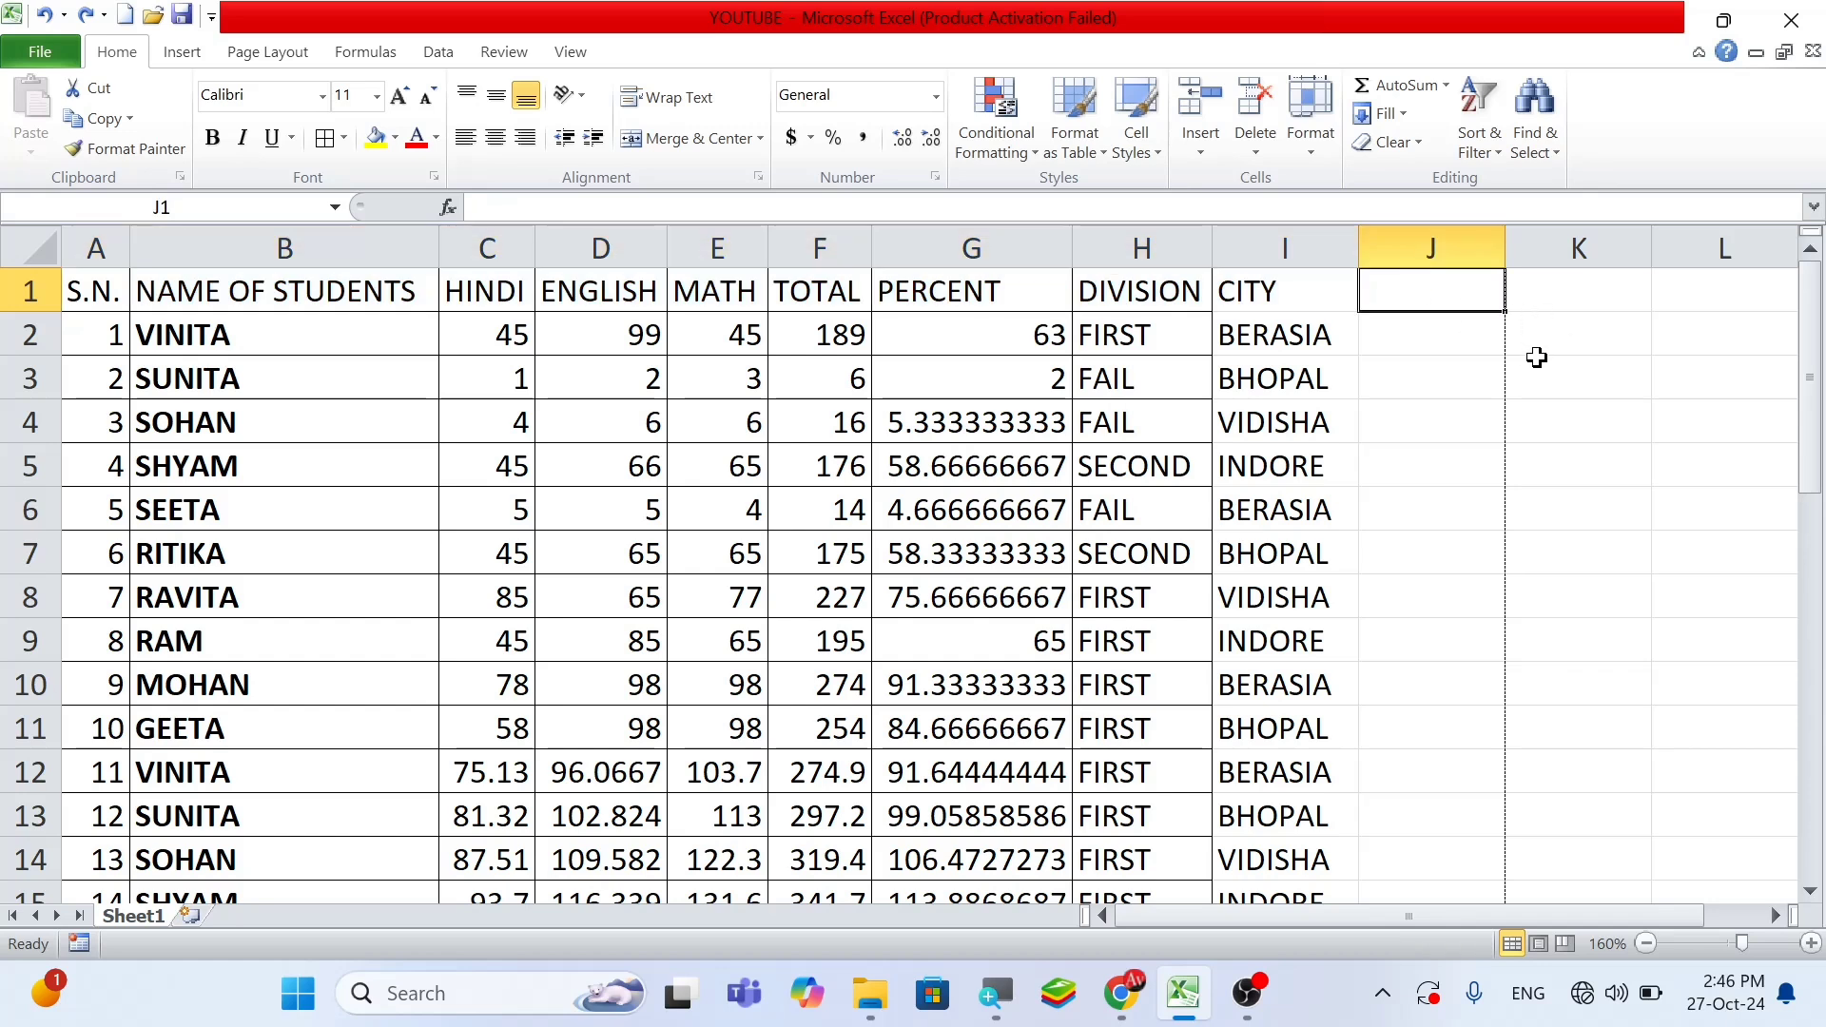
Add a CLASS heading in J1 and enter 10, 12, 12, 10, 10 and 12 in J2:J7
{"action": "type", "text": "C"}
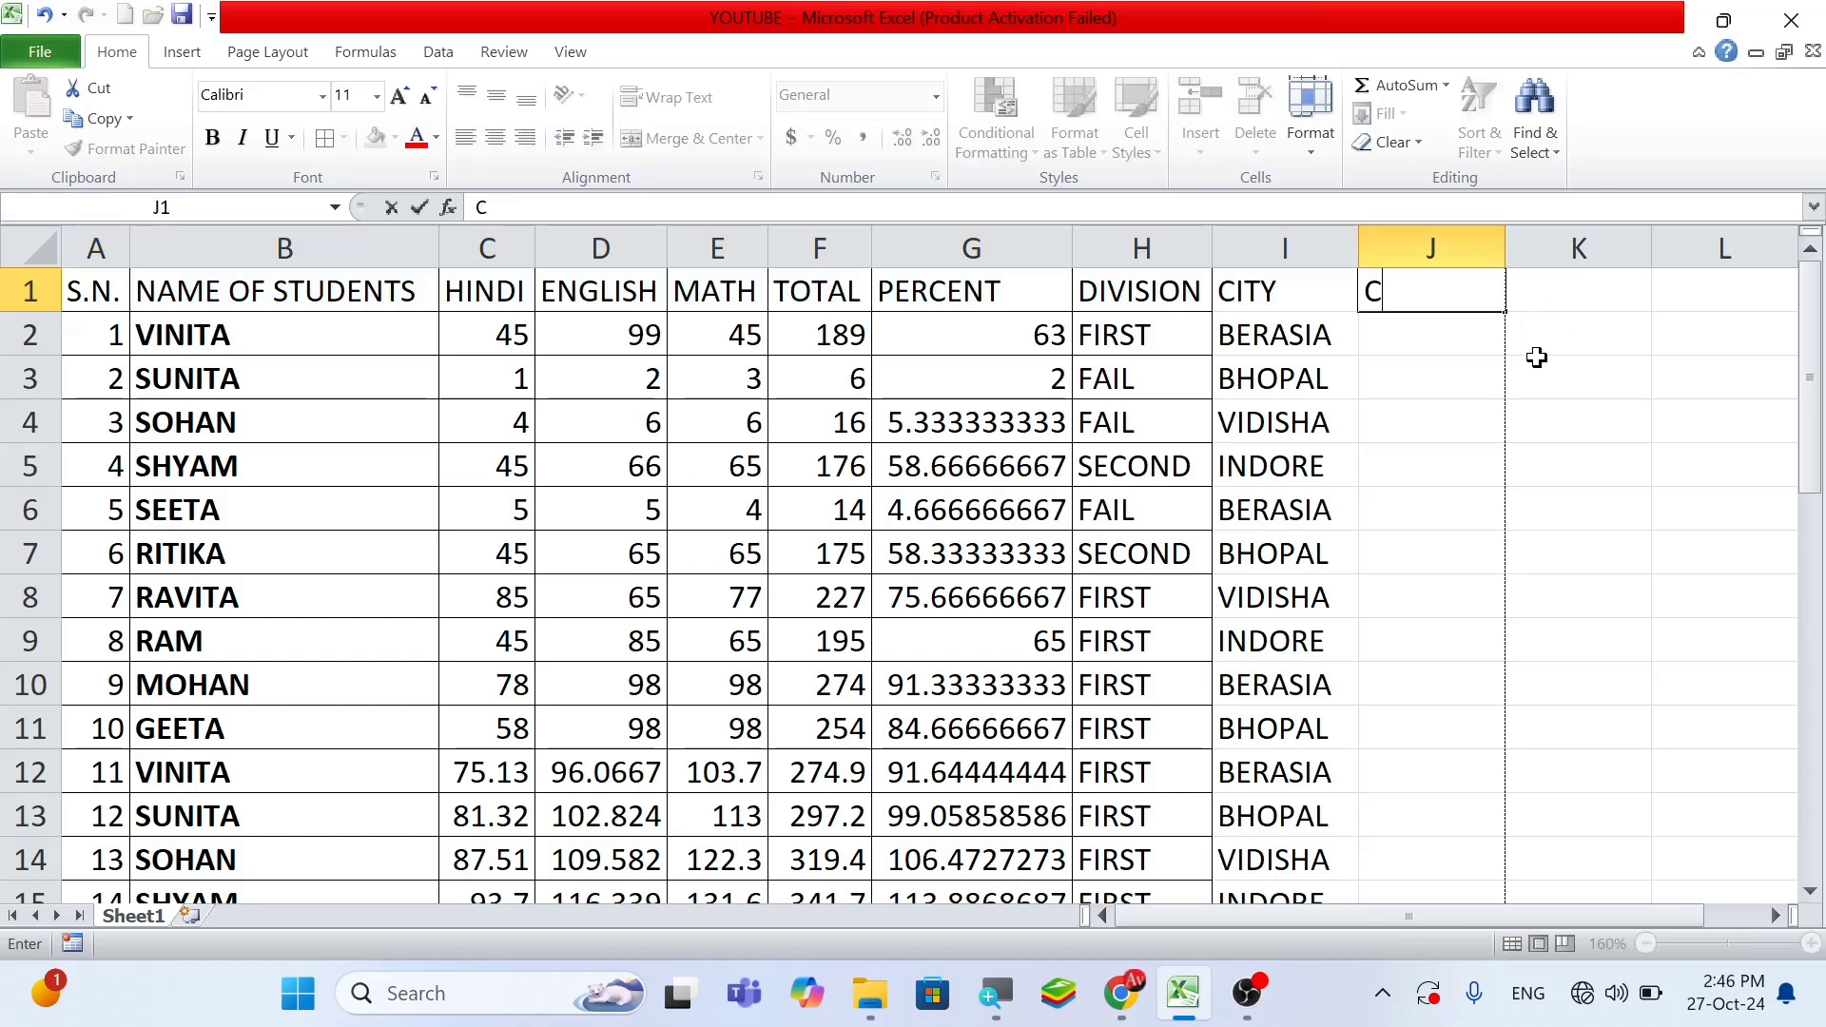
{"action": "type", "text": "LASS"}
{"action": "key", "text": "Return"}
{"action": "type", "text": "10"}
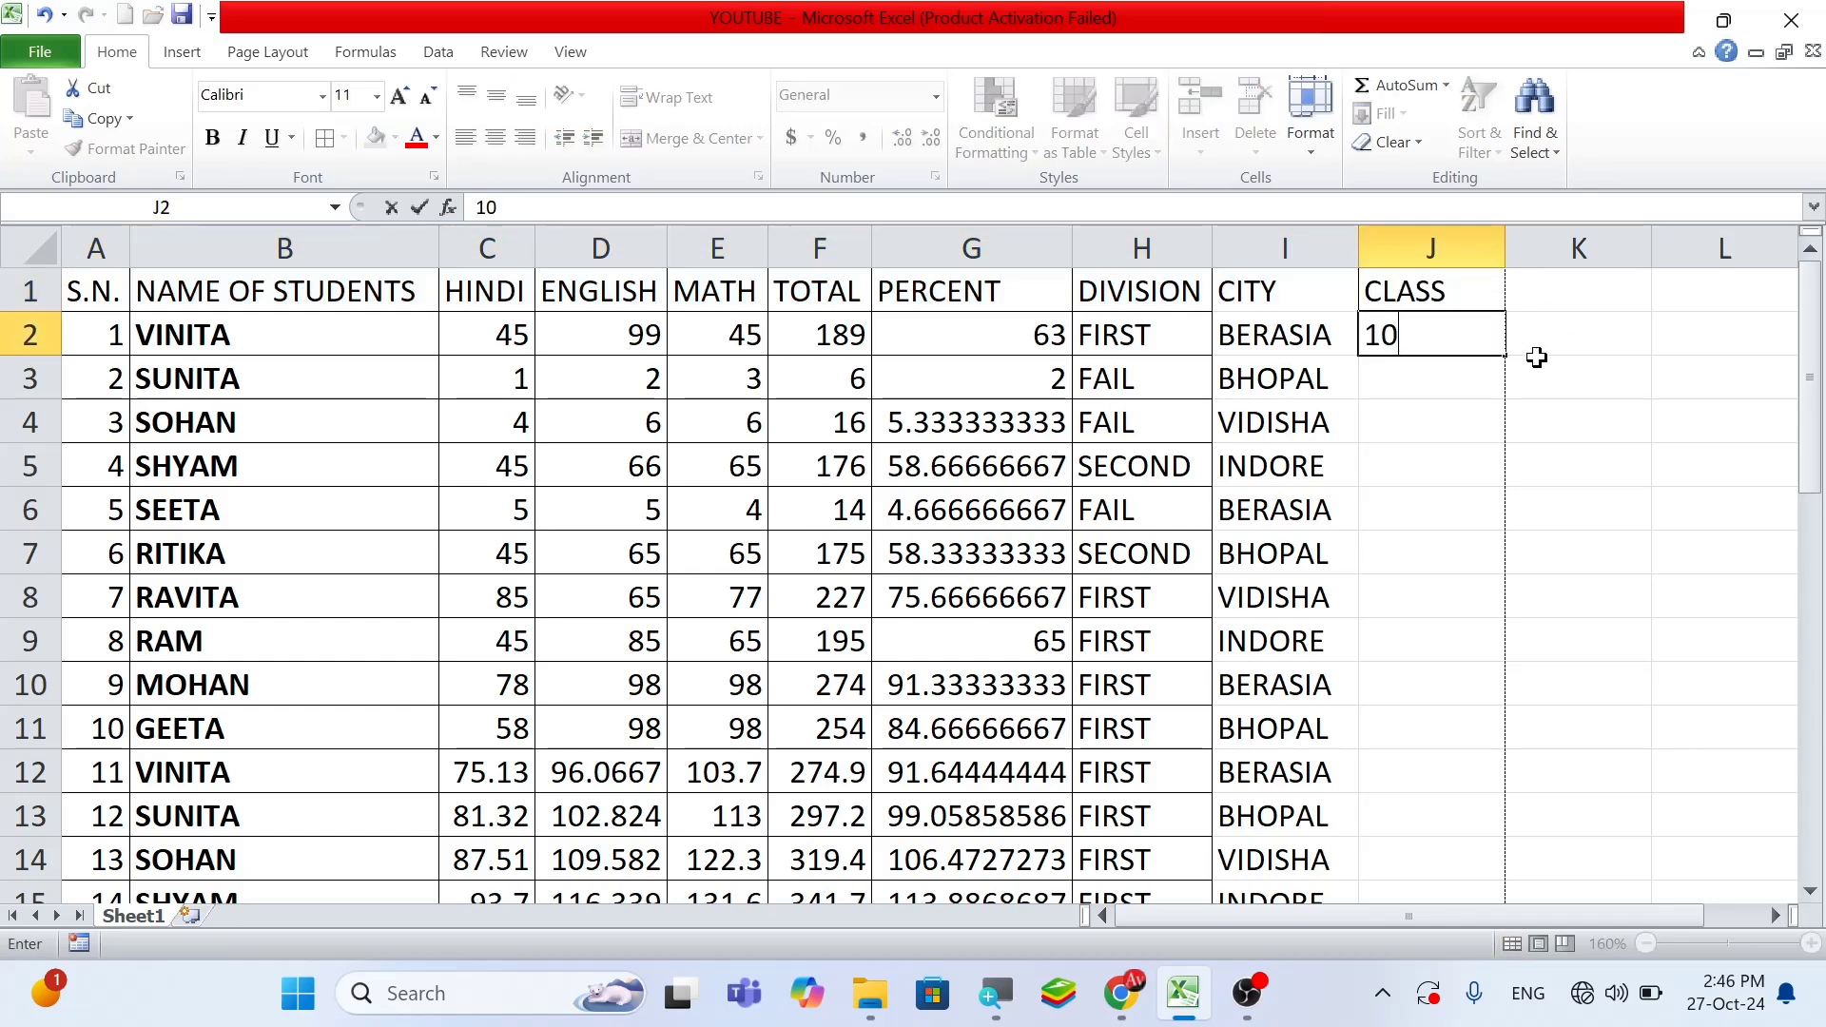
{"action": "key", "text": "Return"}
{"action": "type", "text": "12"}
{"action": "key", "text": "Return"}
{"action": "type", "text": "12"}
{"action": "key", "text": "Return"}
{"action": "type", "text": "10"}
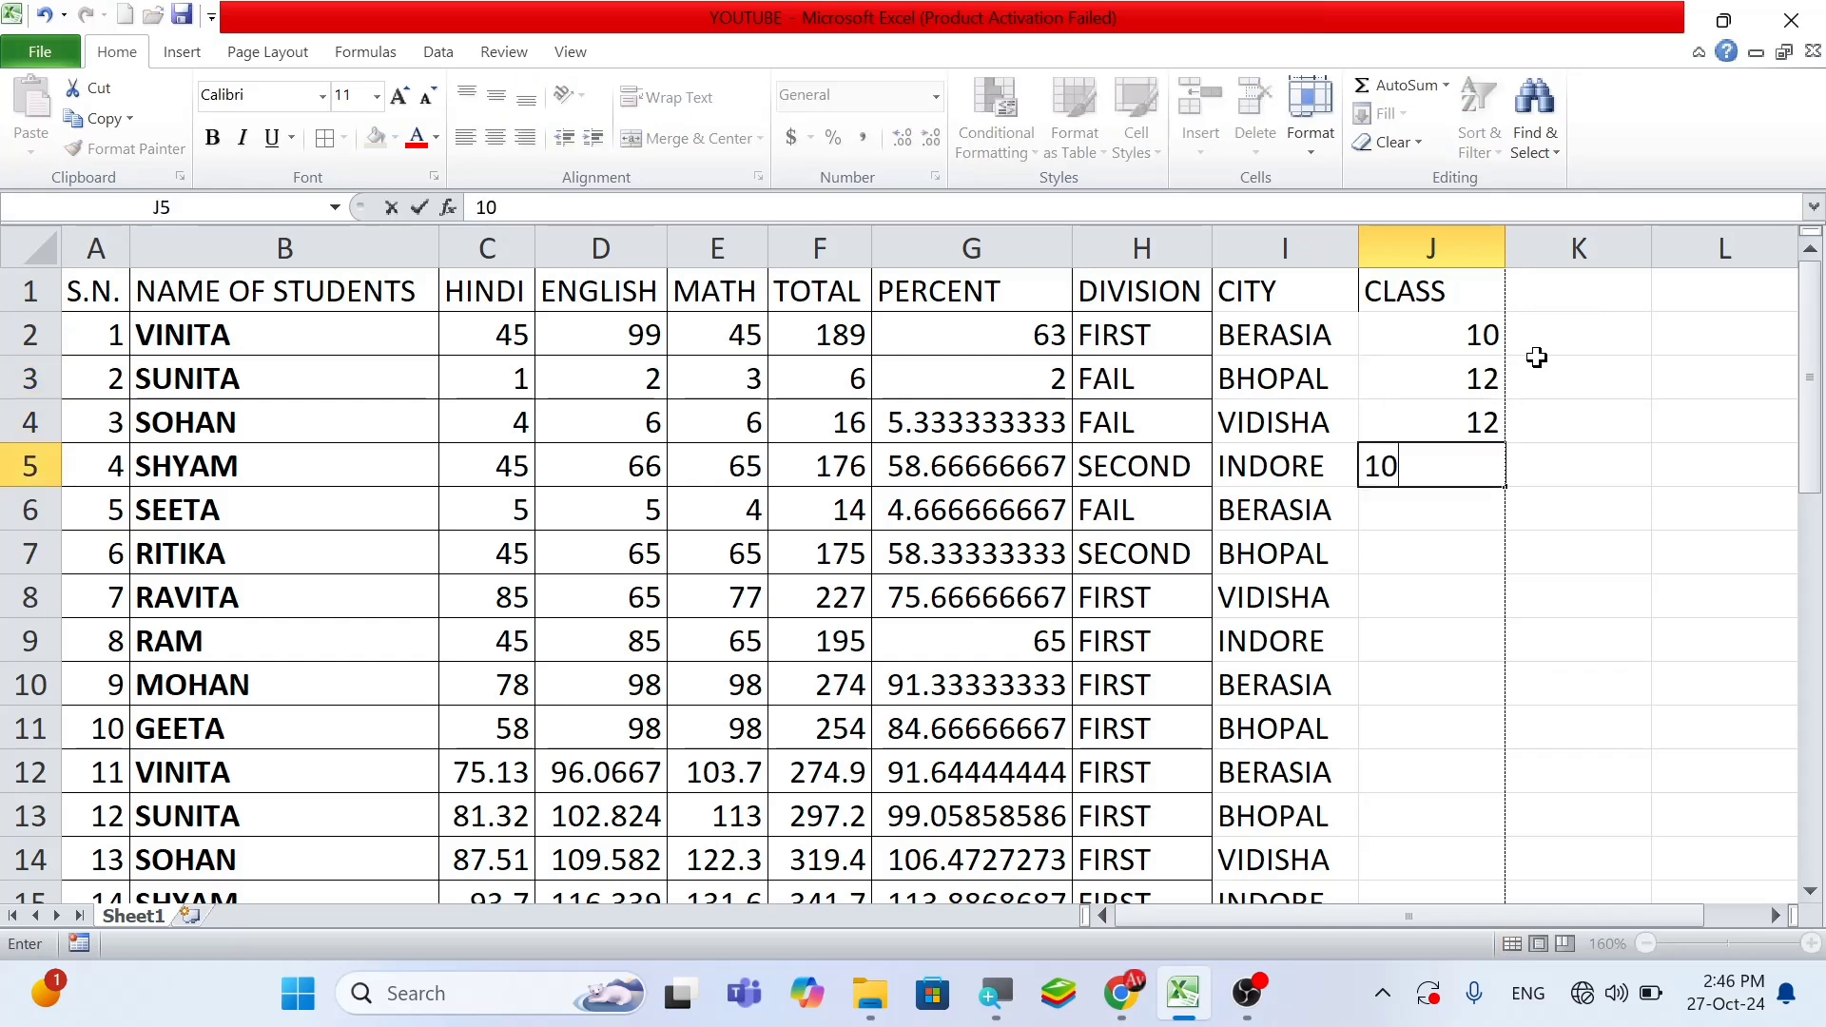
{"action": "key", "text": "Return"}
{"action": "type", "text": "10"}
{"action": "key", "text": "Return"}
{"action": "type", "text": "12"}
{"action": "key", "text": "Return"}
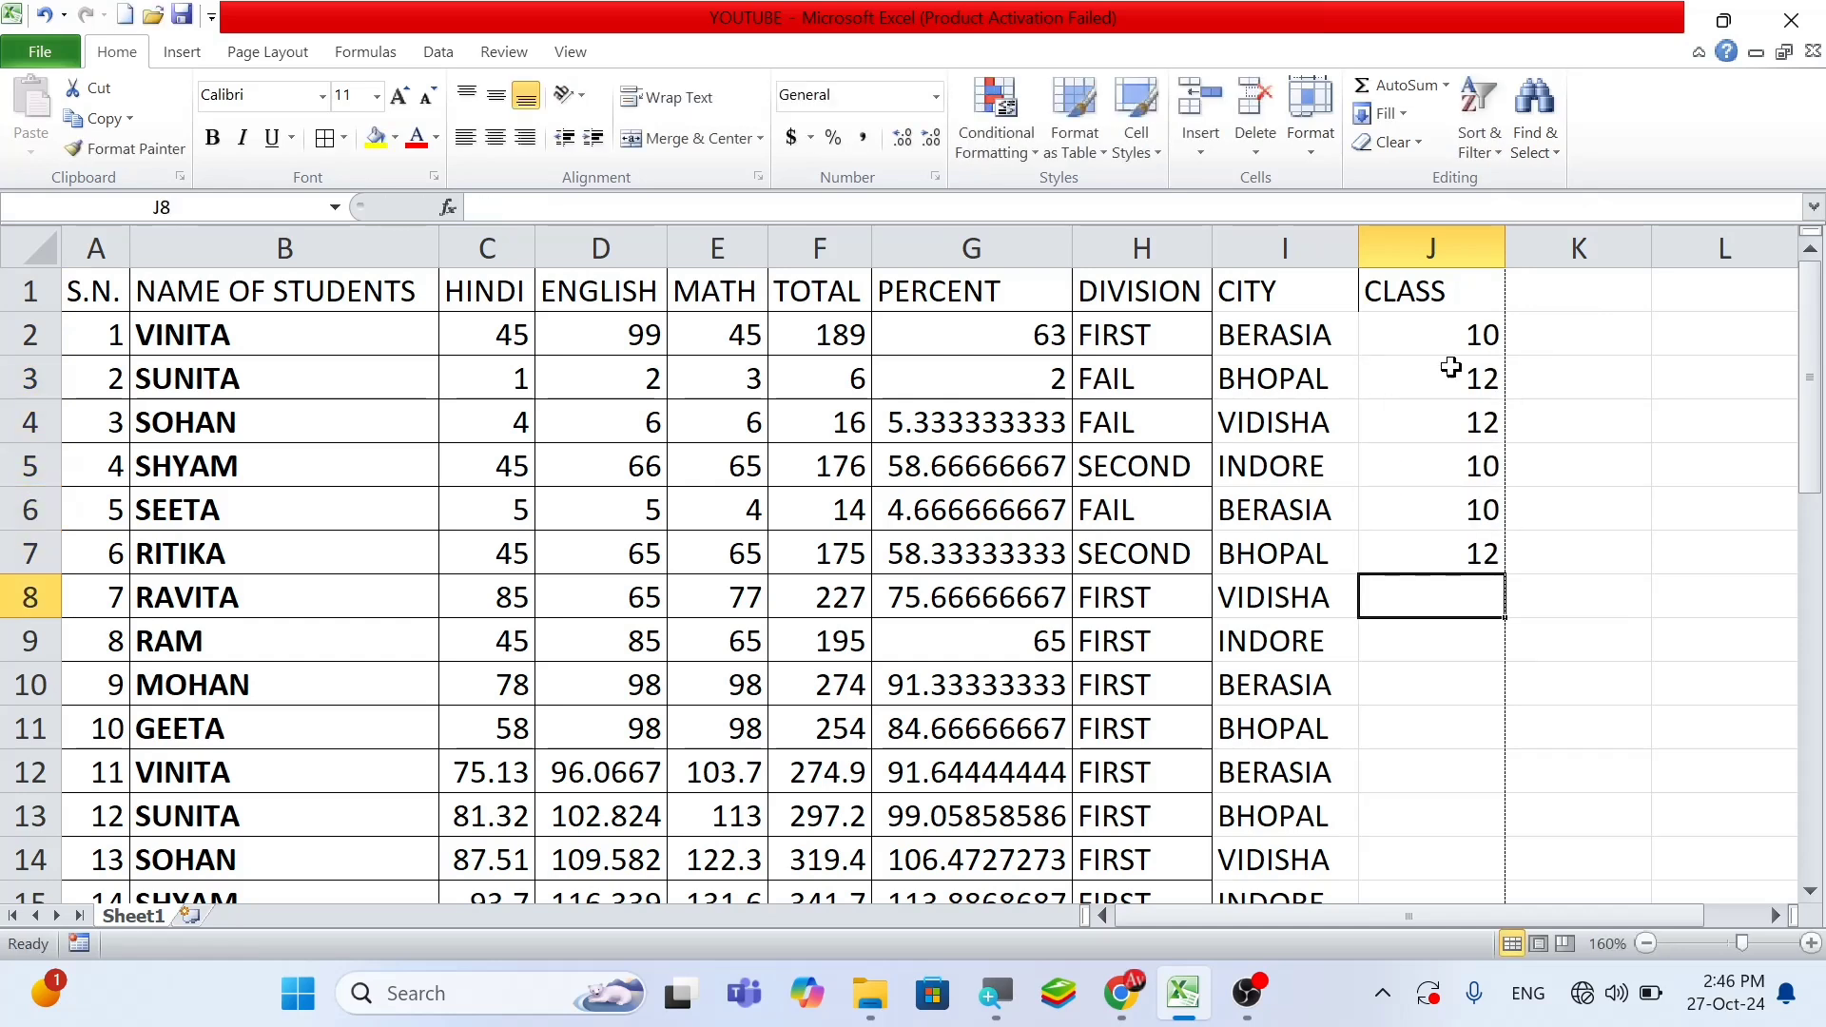
Fill the 10 and 12 in J6:J7 down the CLASS column to row 37 as copied cells instead of a series
{"action": "left_click", "coordinate": [1457, 519]}
{"action": "left_click_drag", "start_coordinate": [1458, 519], "coordinate": [1472, 590]}
{"action": "left_click", "coordinate": [1435, 513]}
{"action": "left_click_drag", "start_coordinate": [1435, 514], "coordinate": [1512, 837]}
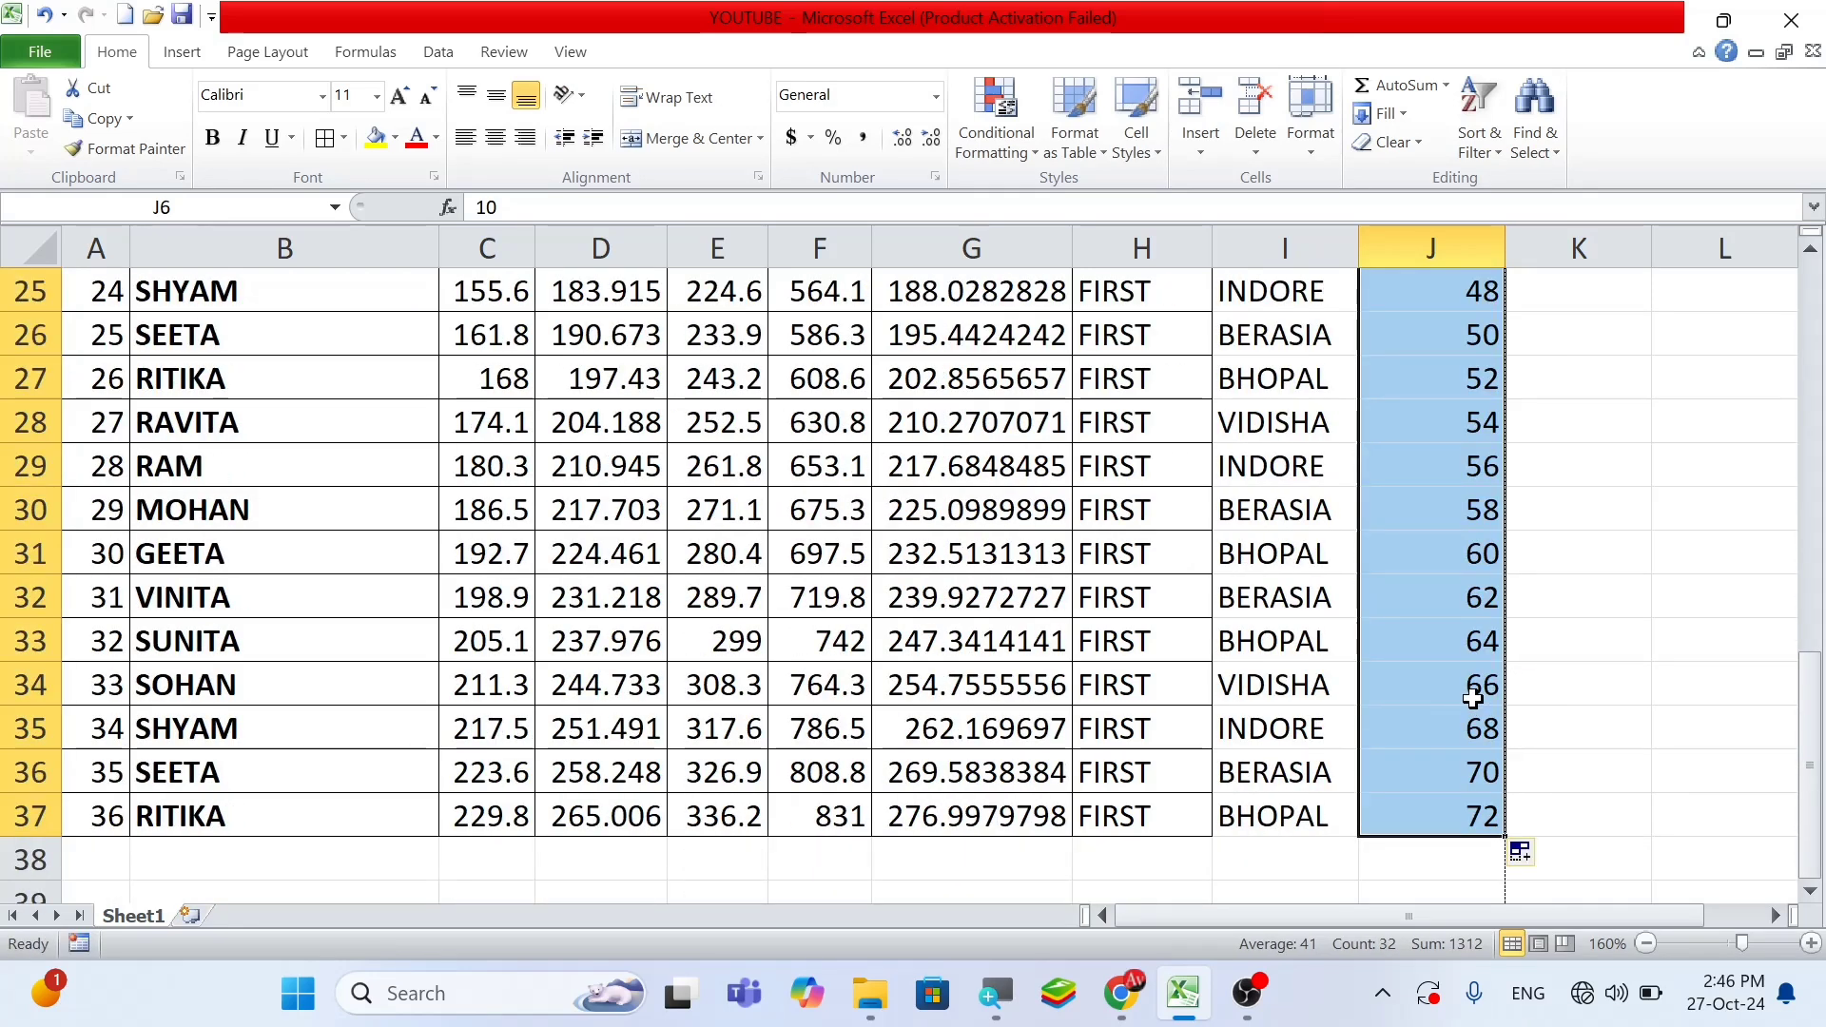
{"action": "left_click", "coordinate": [1537, 853]}
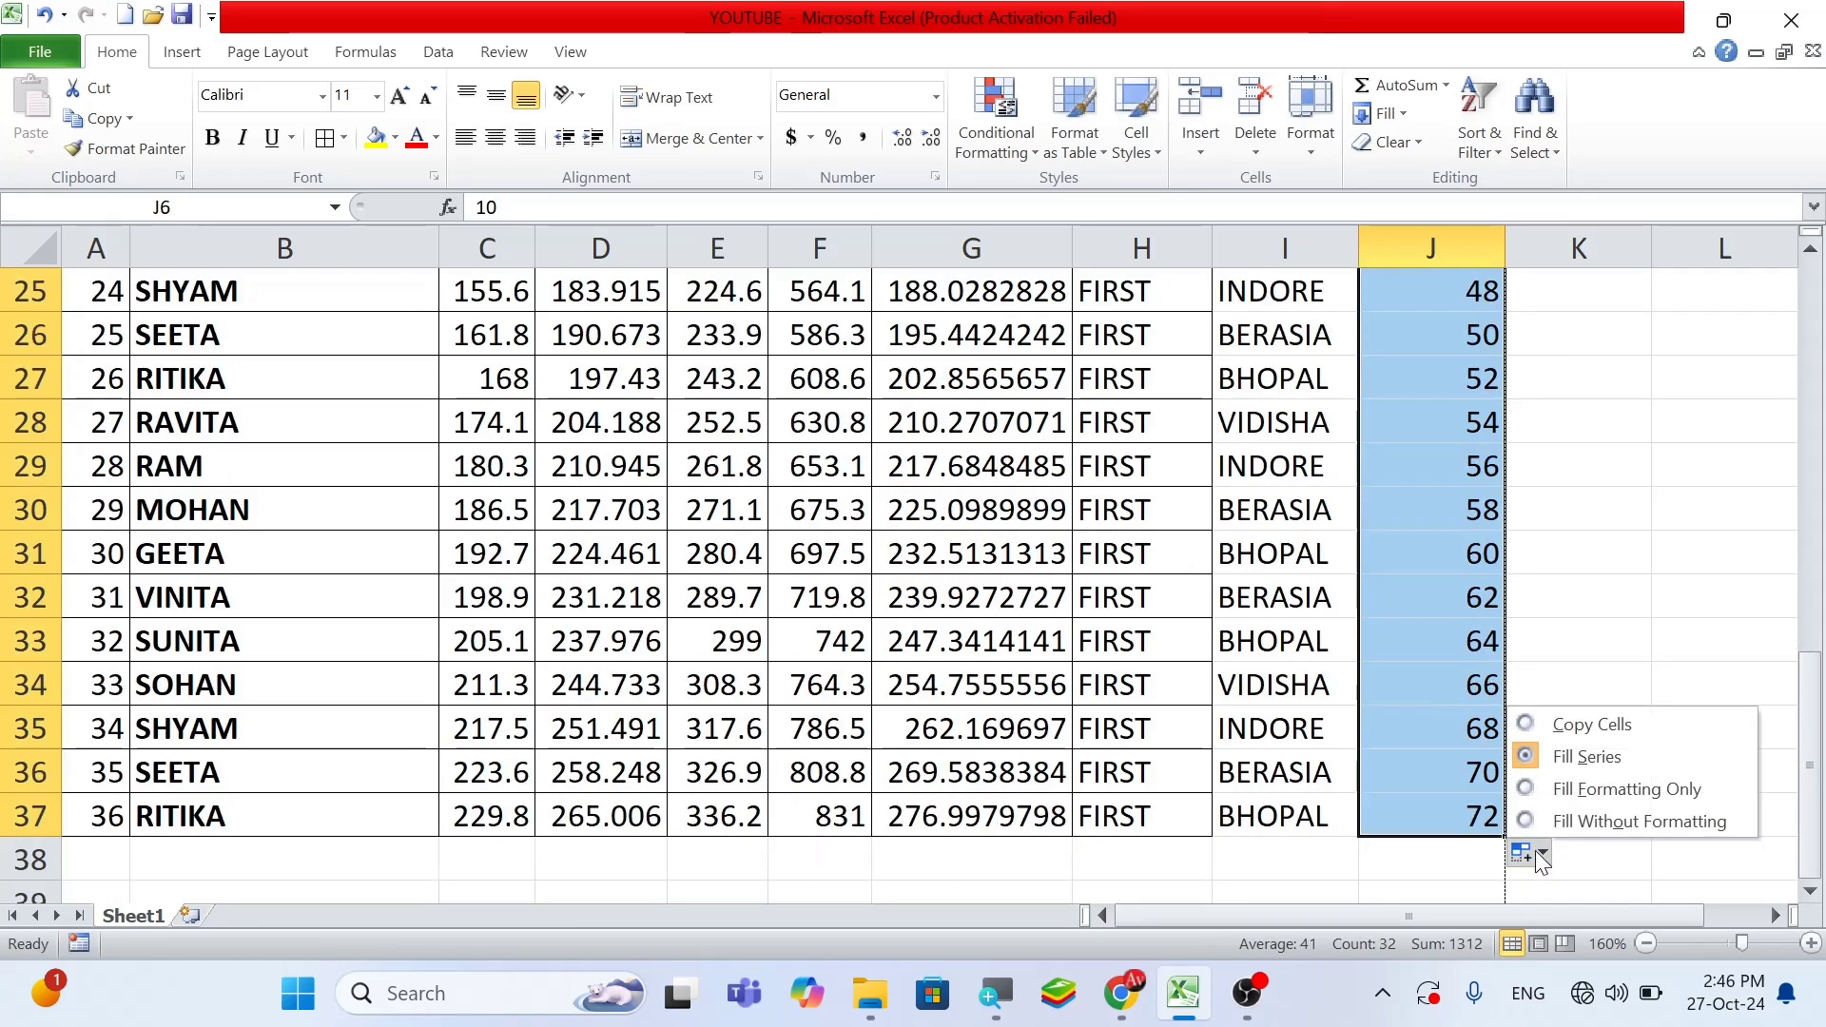
{"action": "left_click", "coordinate": [1564, 727]}
{"action": "scroll", "coordinate": [1480, 591], "scroll_direction": "up", "scroll_amount": 2}
{"action": "scroll", "coordinate": [1479, 609], "scroll_direction": "down", "scroll_amount": 5}
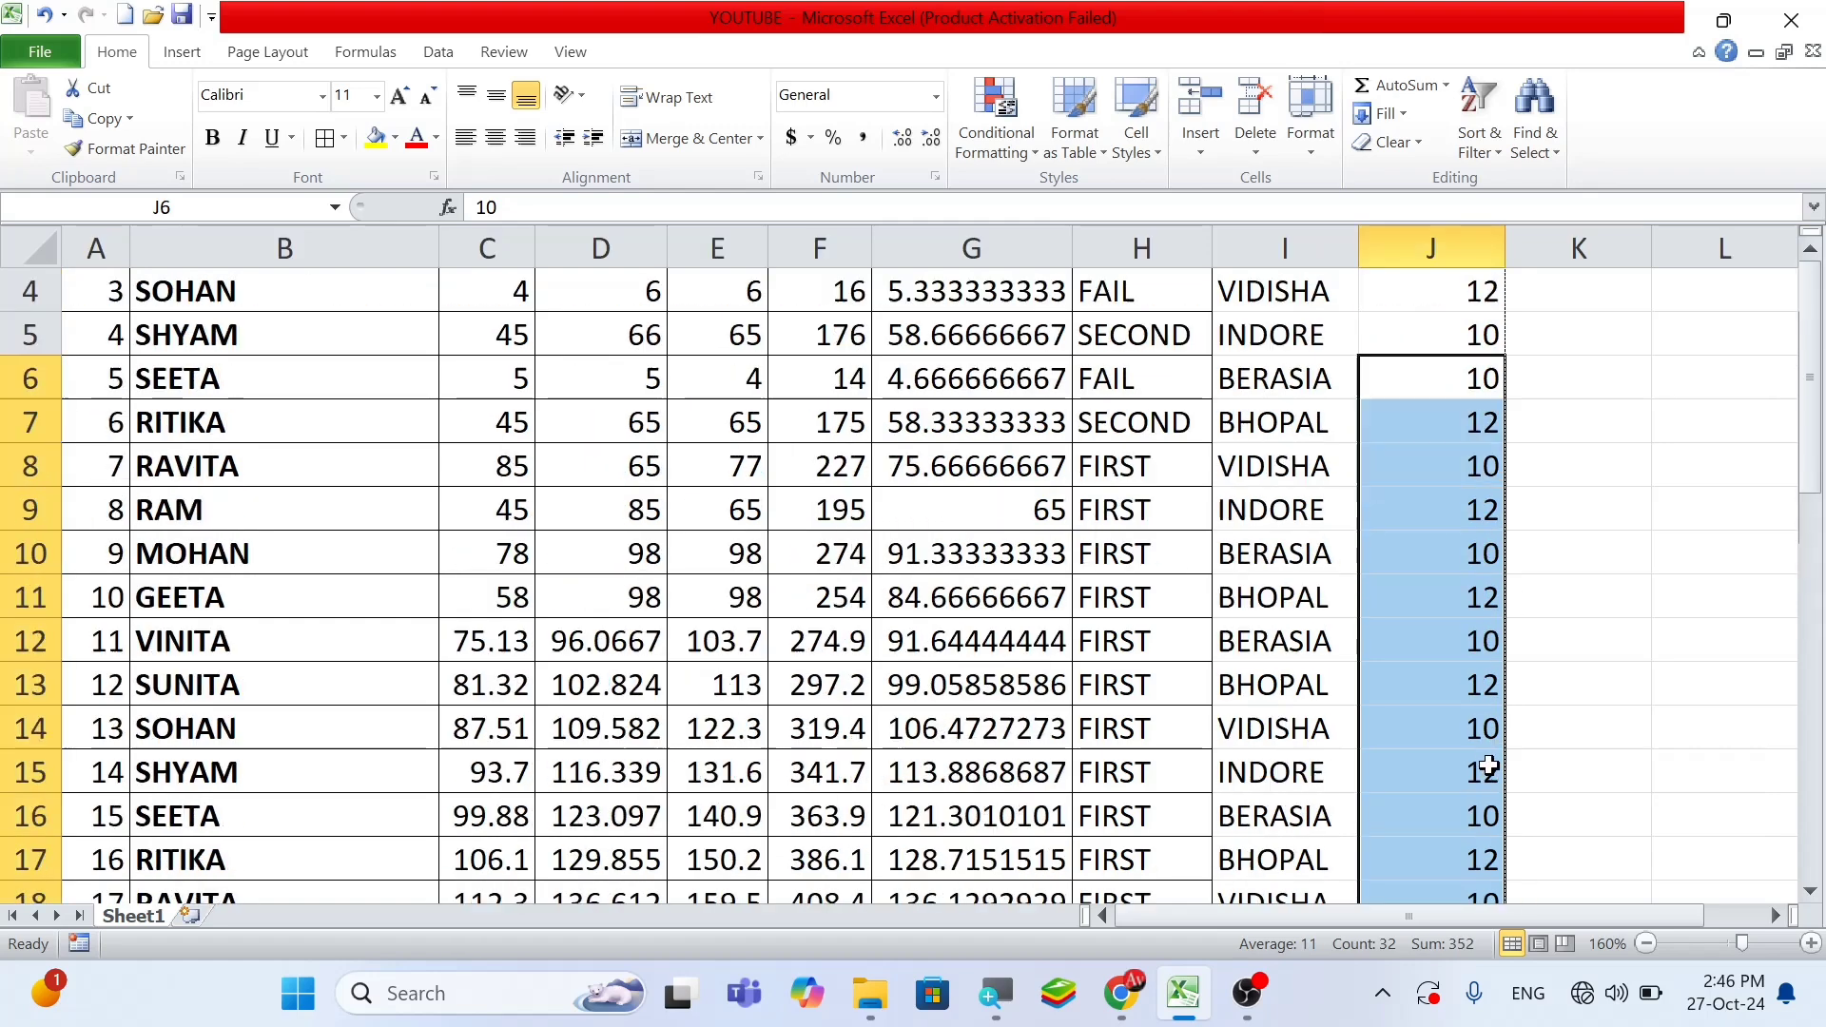
{"action": "scroll", "coordinate": [1467, 788], "scroll_direction": "down", "scroll_amount": 4}
{"action": "scroll", "coordinate": [1467, 788], "scroll_direction": "up", "scroll_amount": 9}
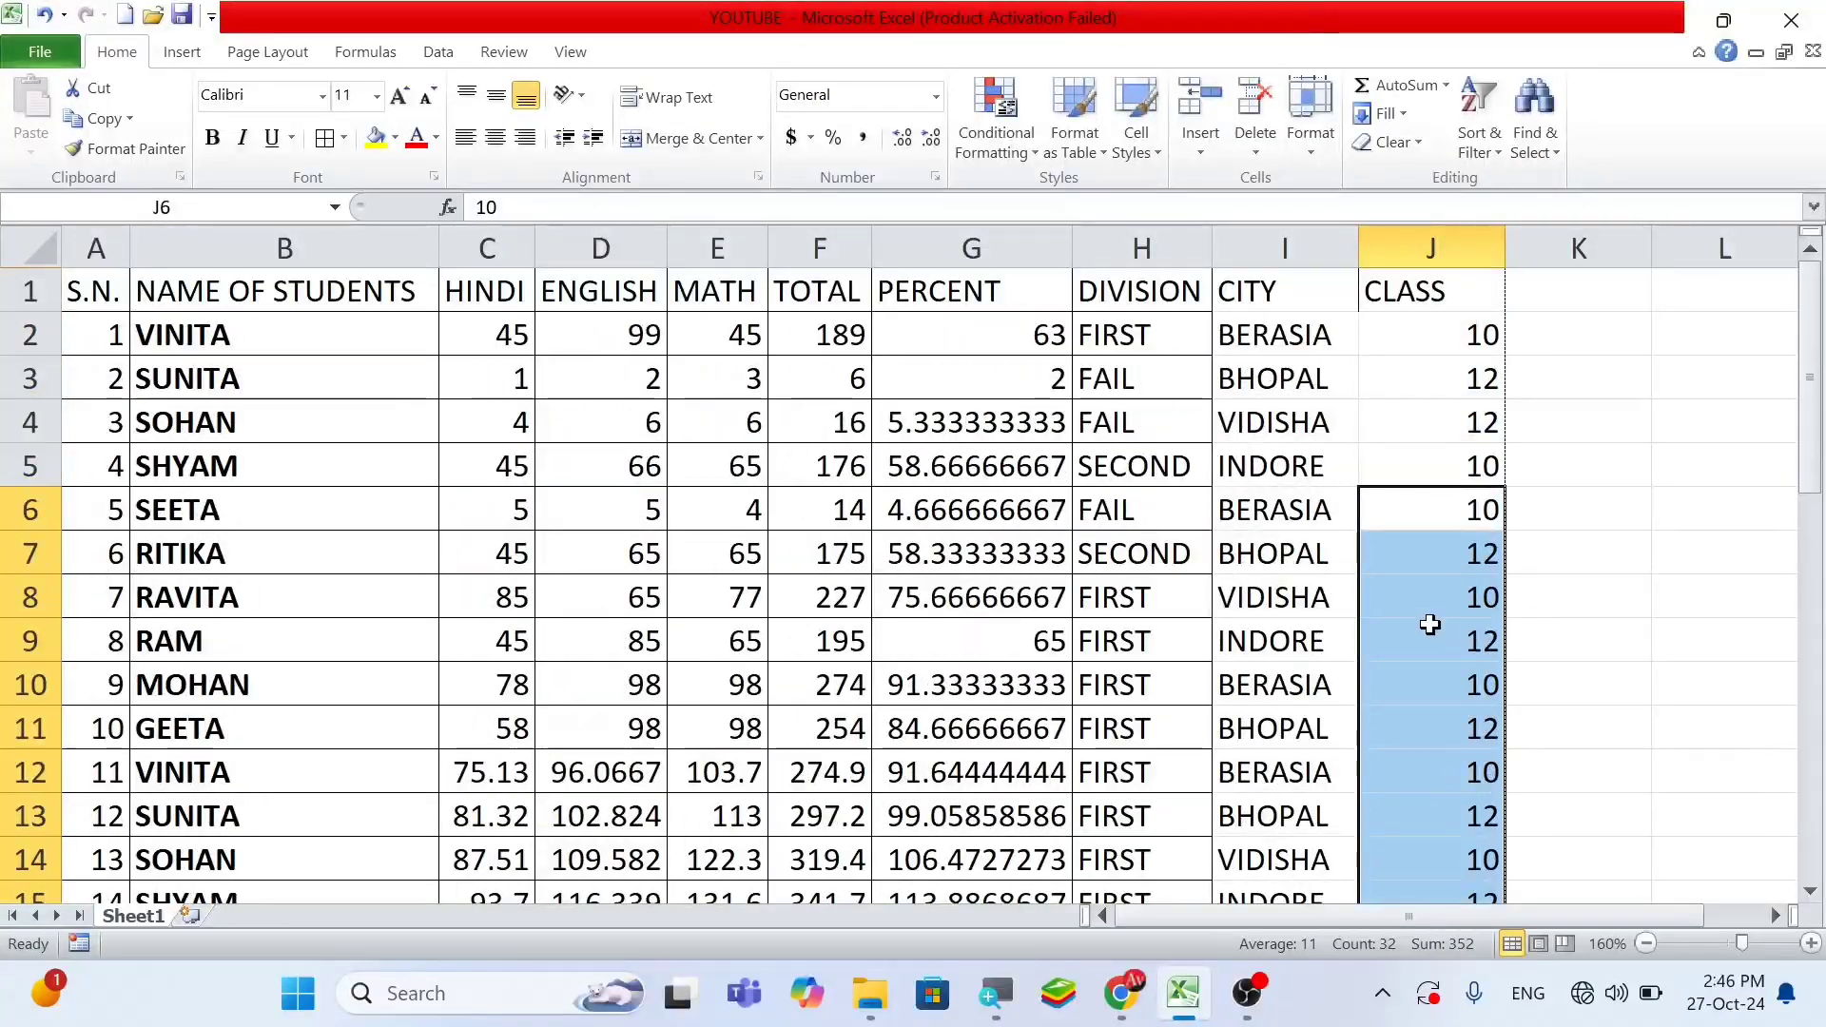
{"action": "left_click", "coordinate": [1439, 395]}
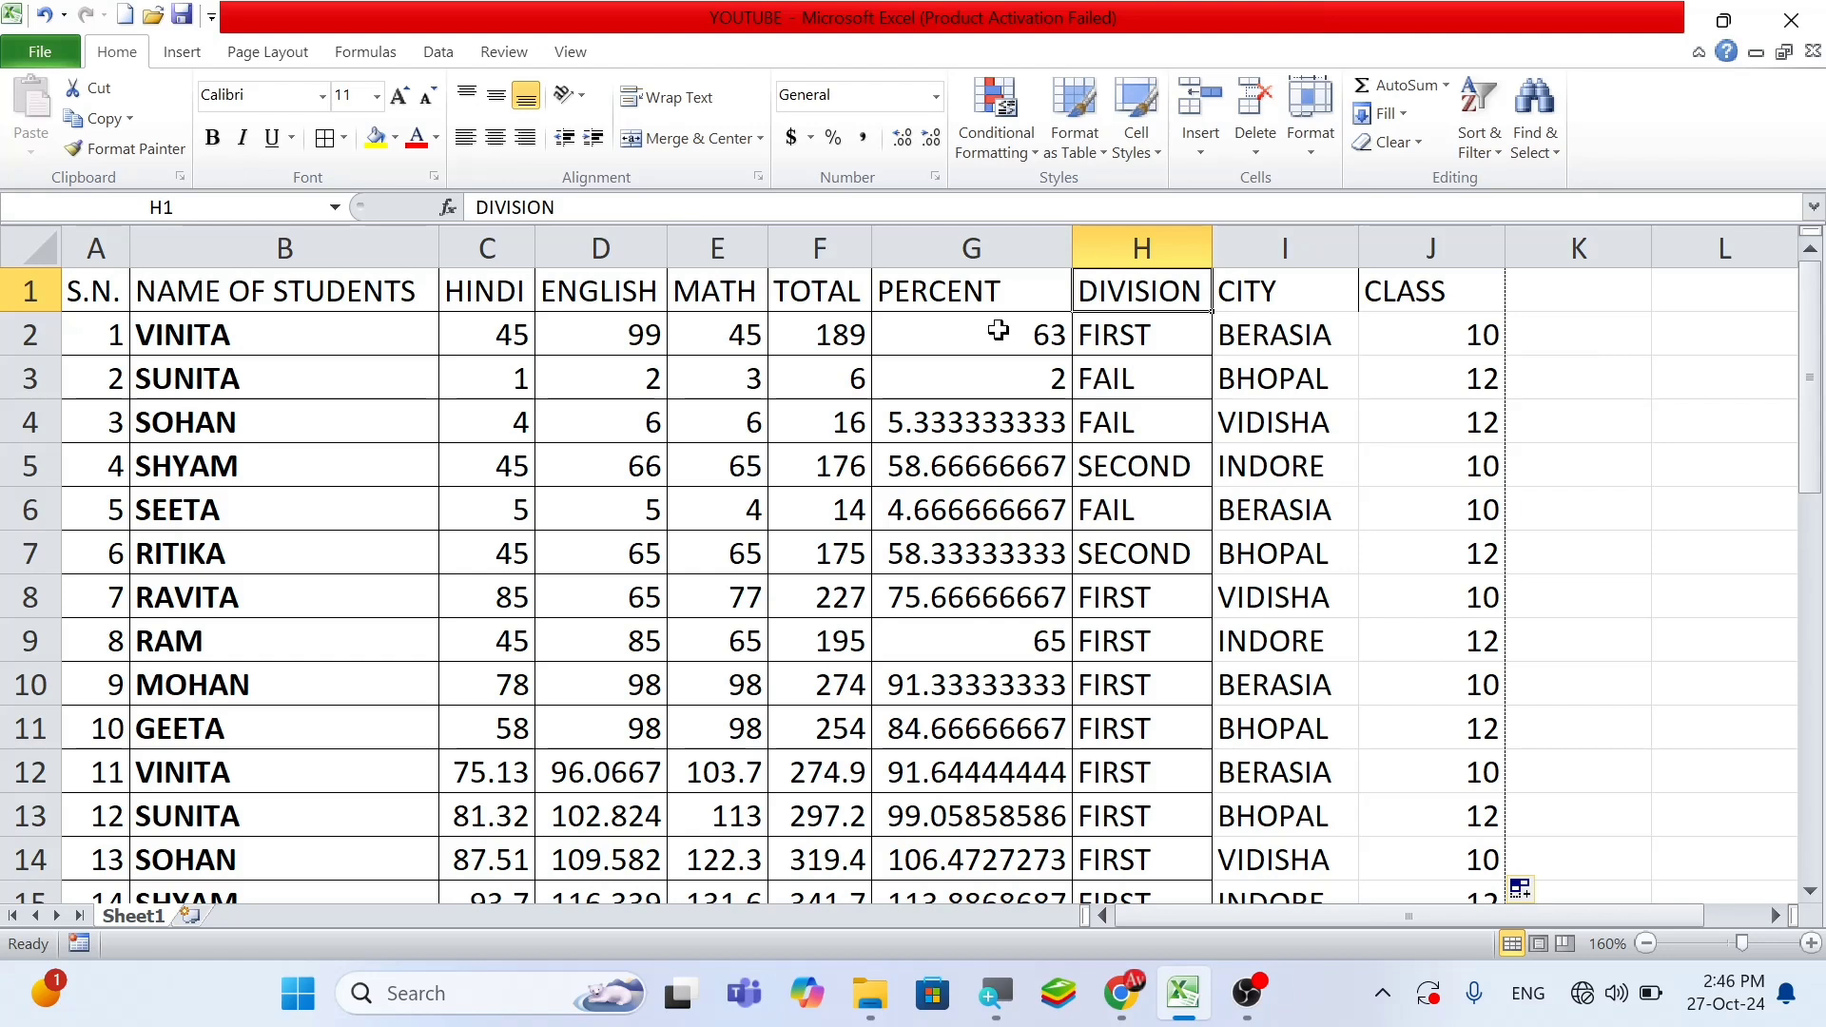
{"action": "left_click", "coordinate": [1384, 294]}
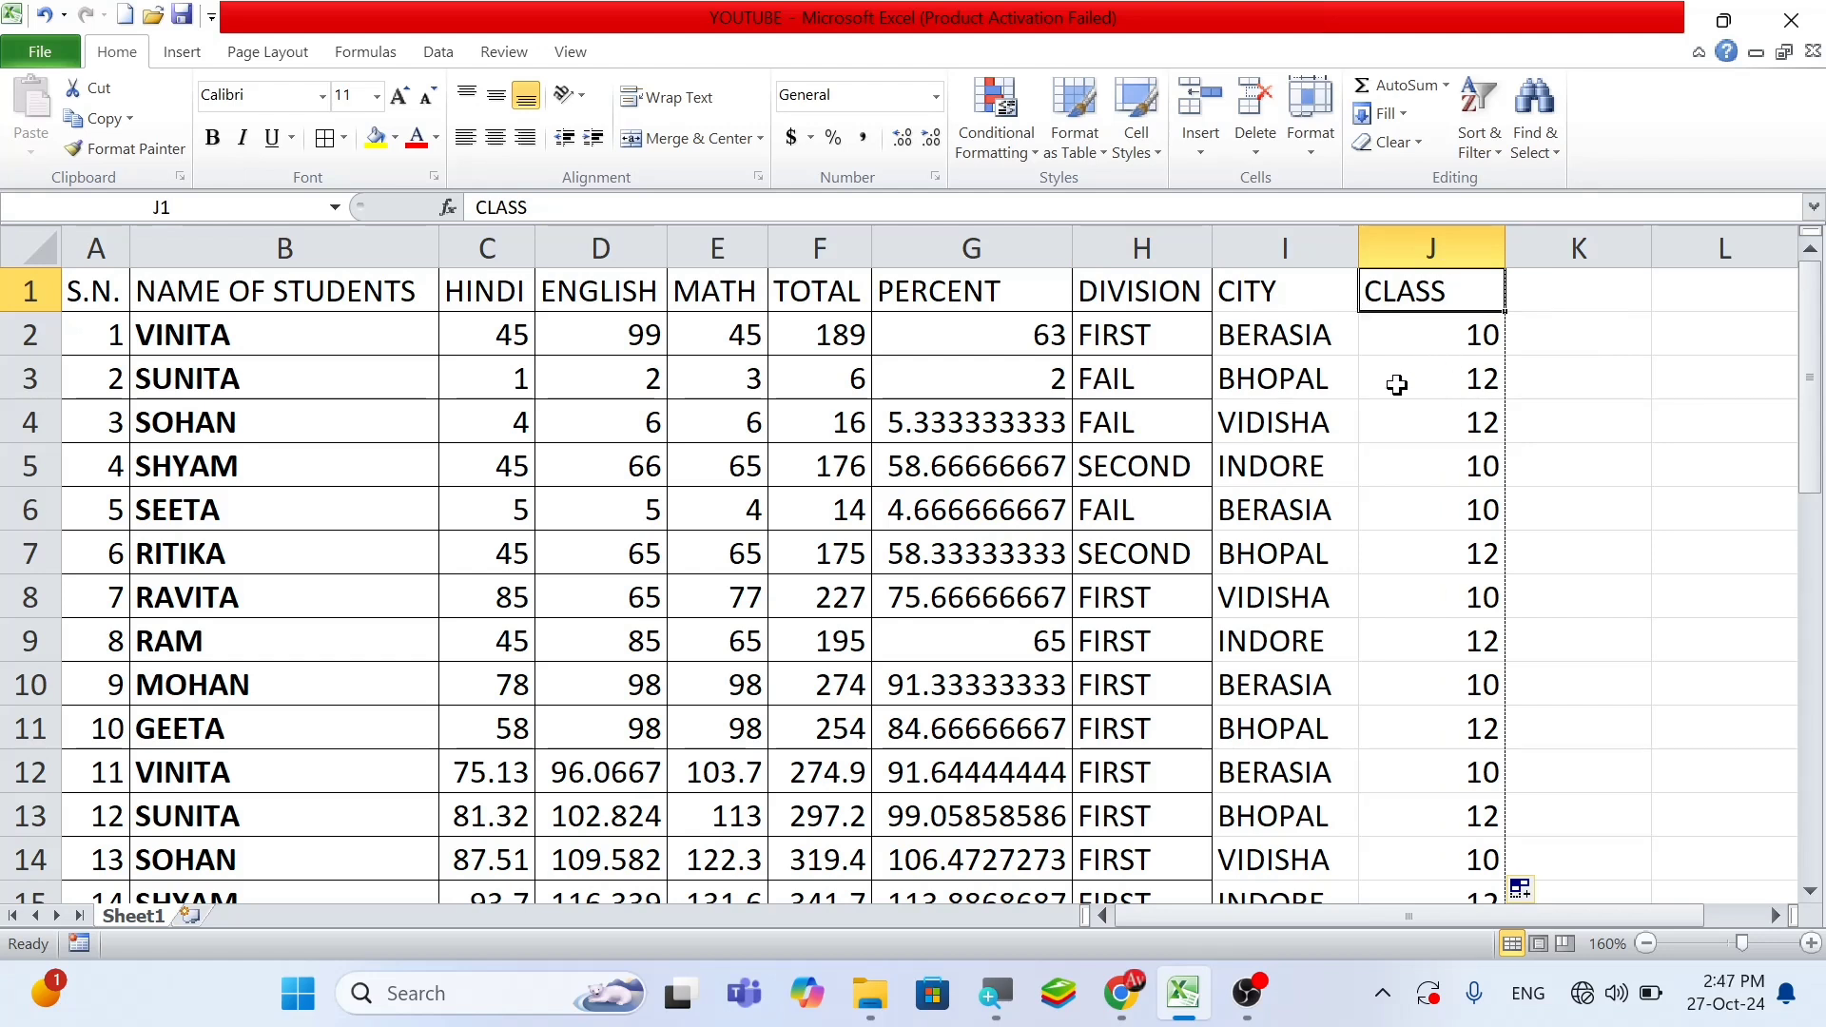
{"action": "left_click", "coordinate": [1272, 286]}
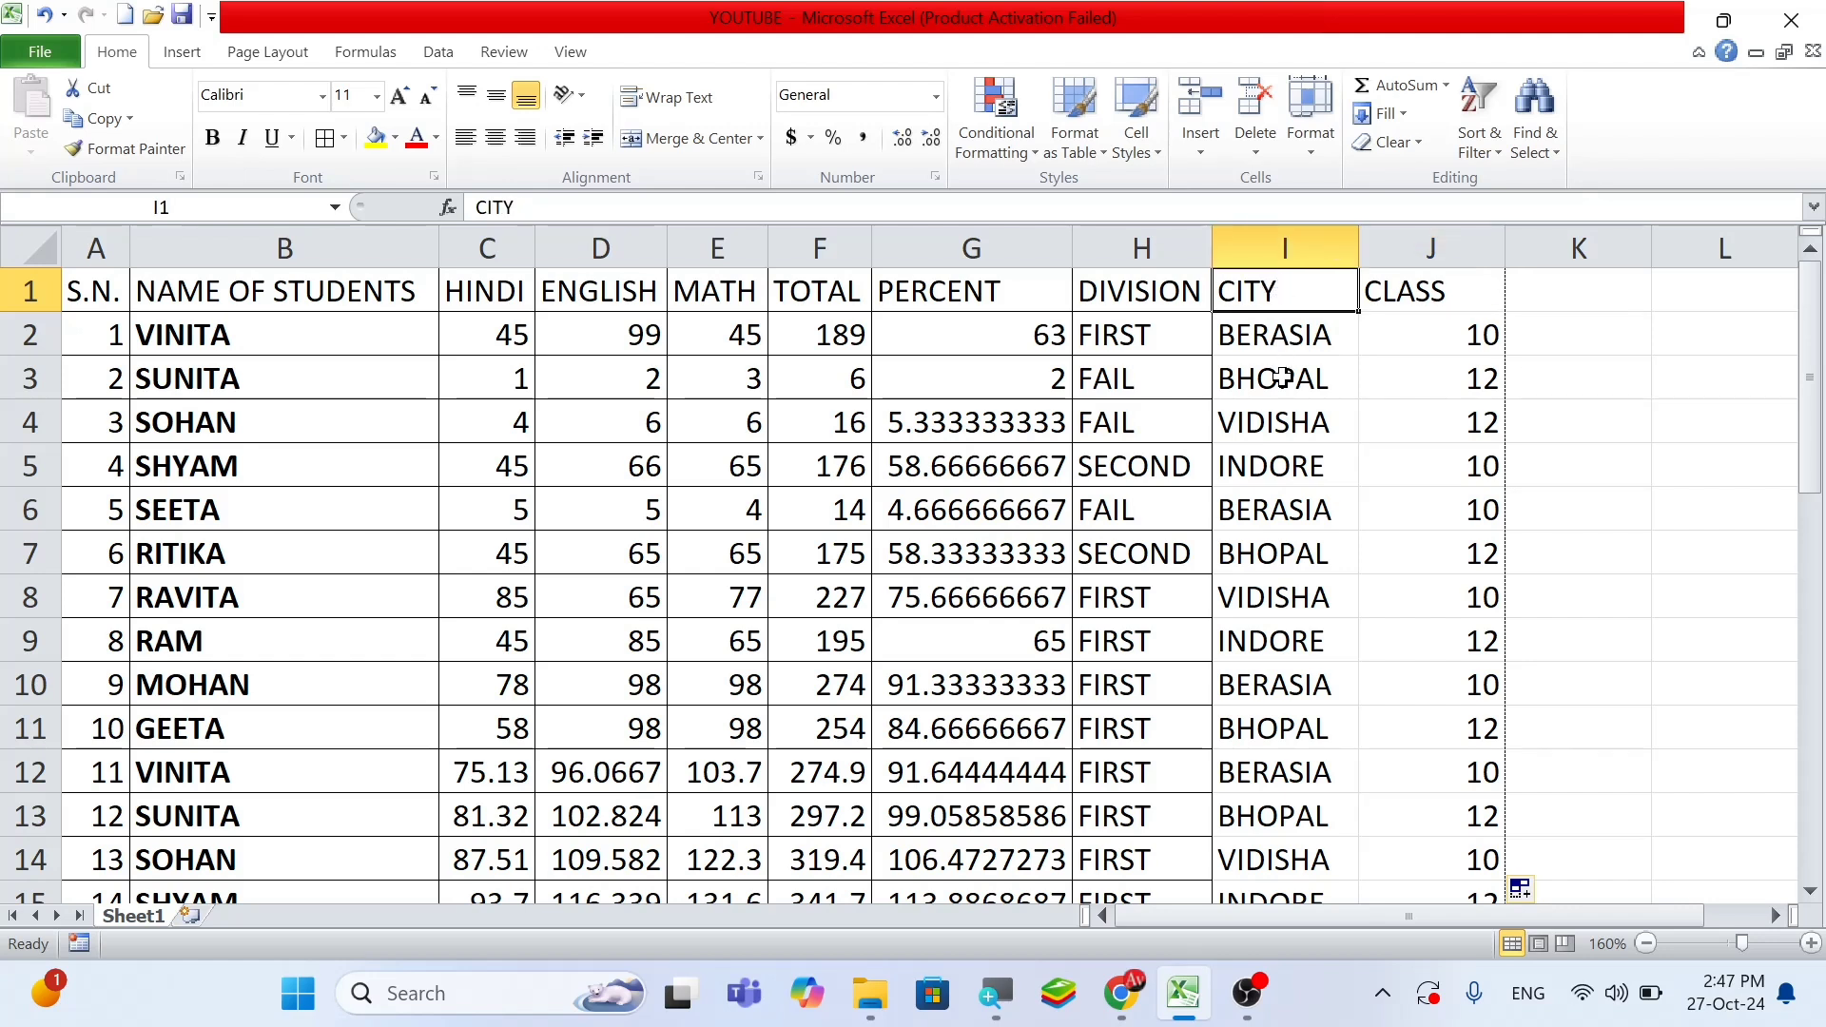
{"action": "left_click", "coordinate": [1114, 290]}
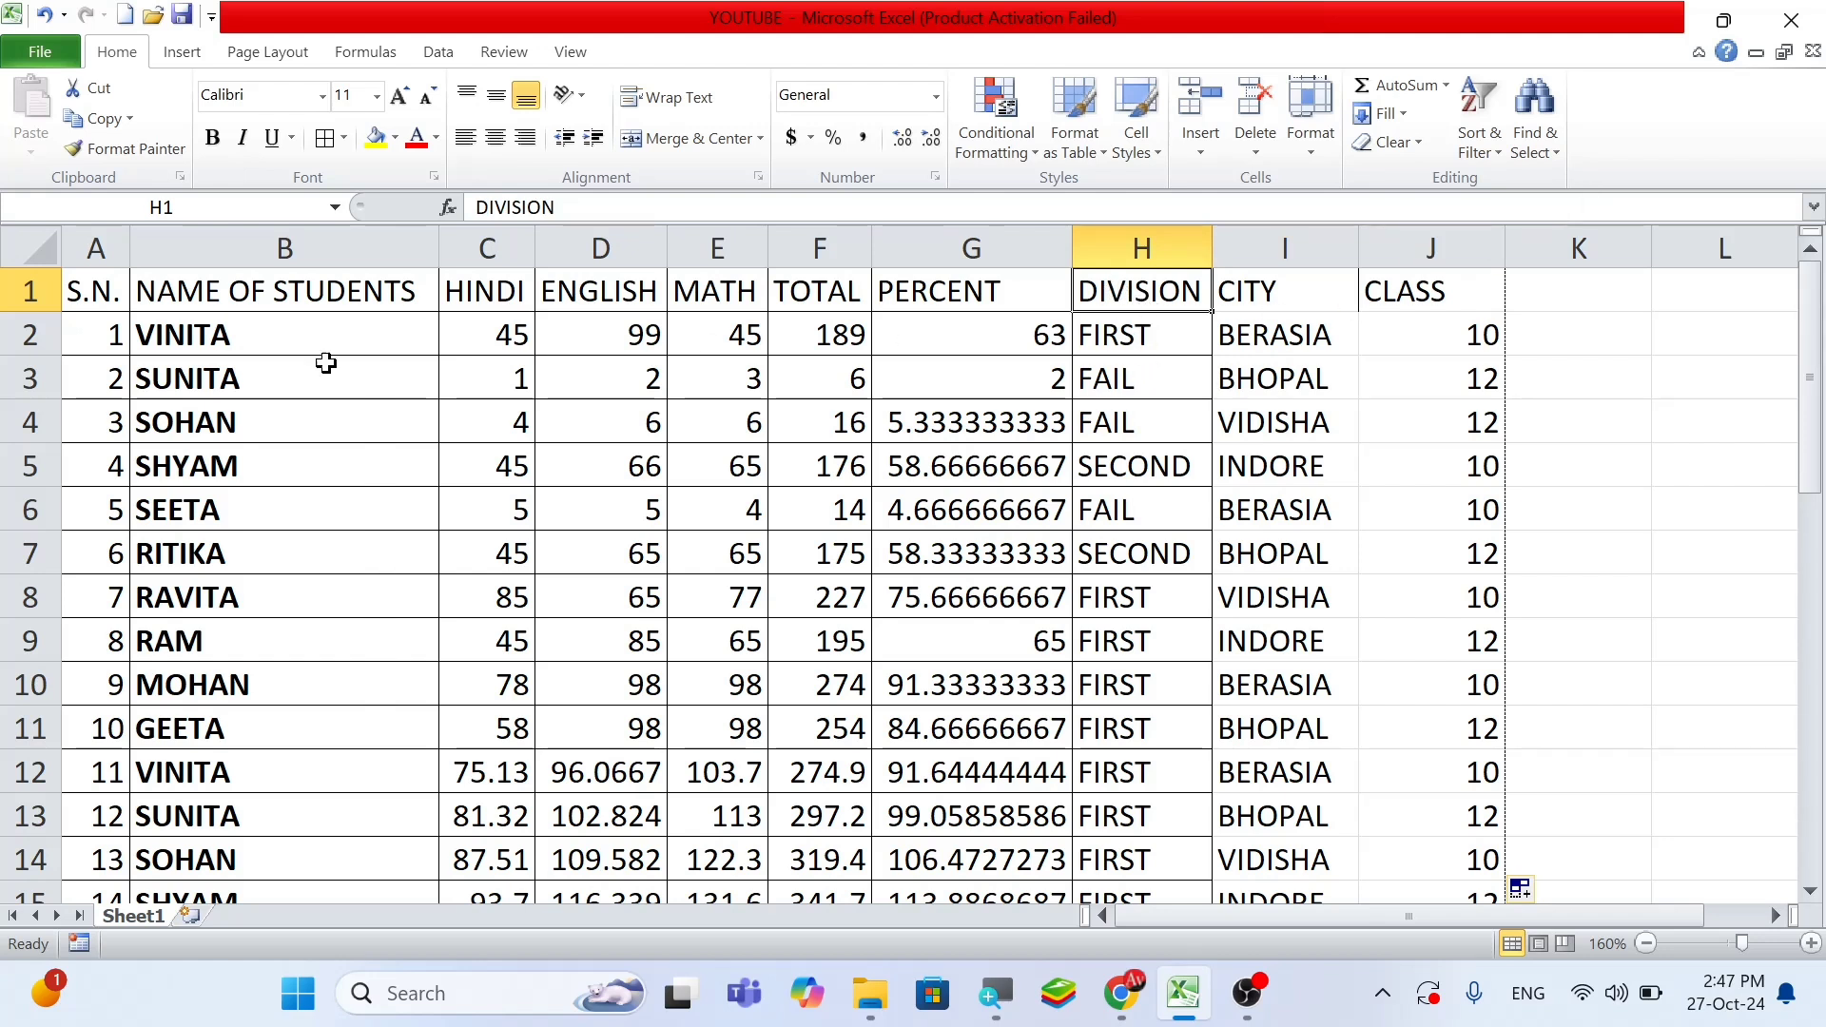
Select the heading row A1:J1 and turn on filtering for all its columns
{"action": "left_click_drag", "start_coordinate": [85, 296], "coordinate": [1404, 284]}
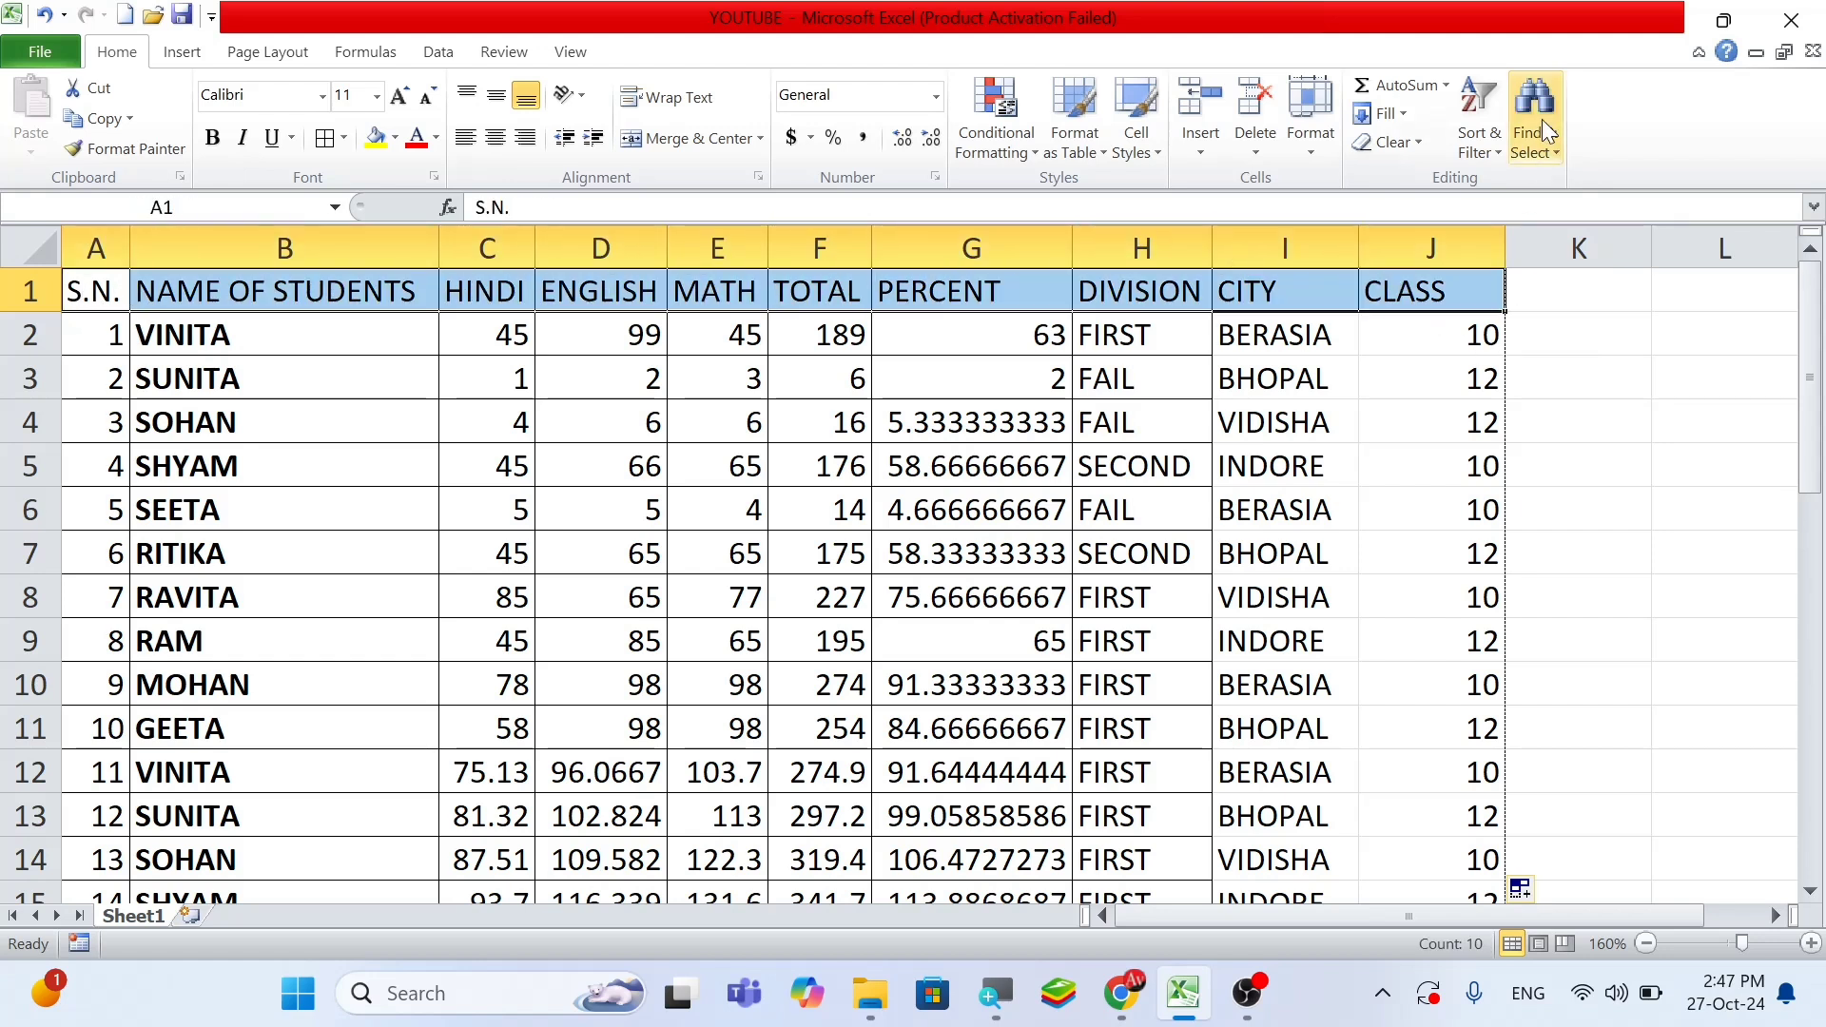
{"action": "left_click", "coordinate": [1473, 129]}
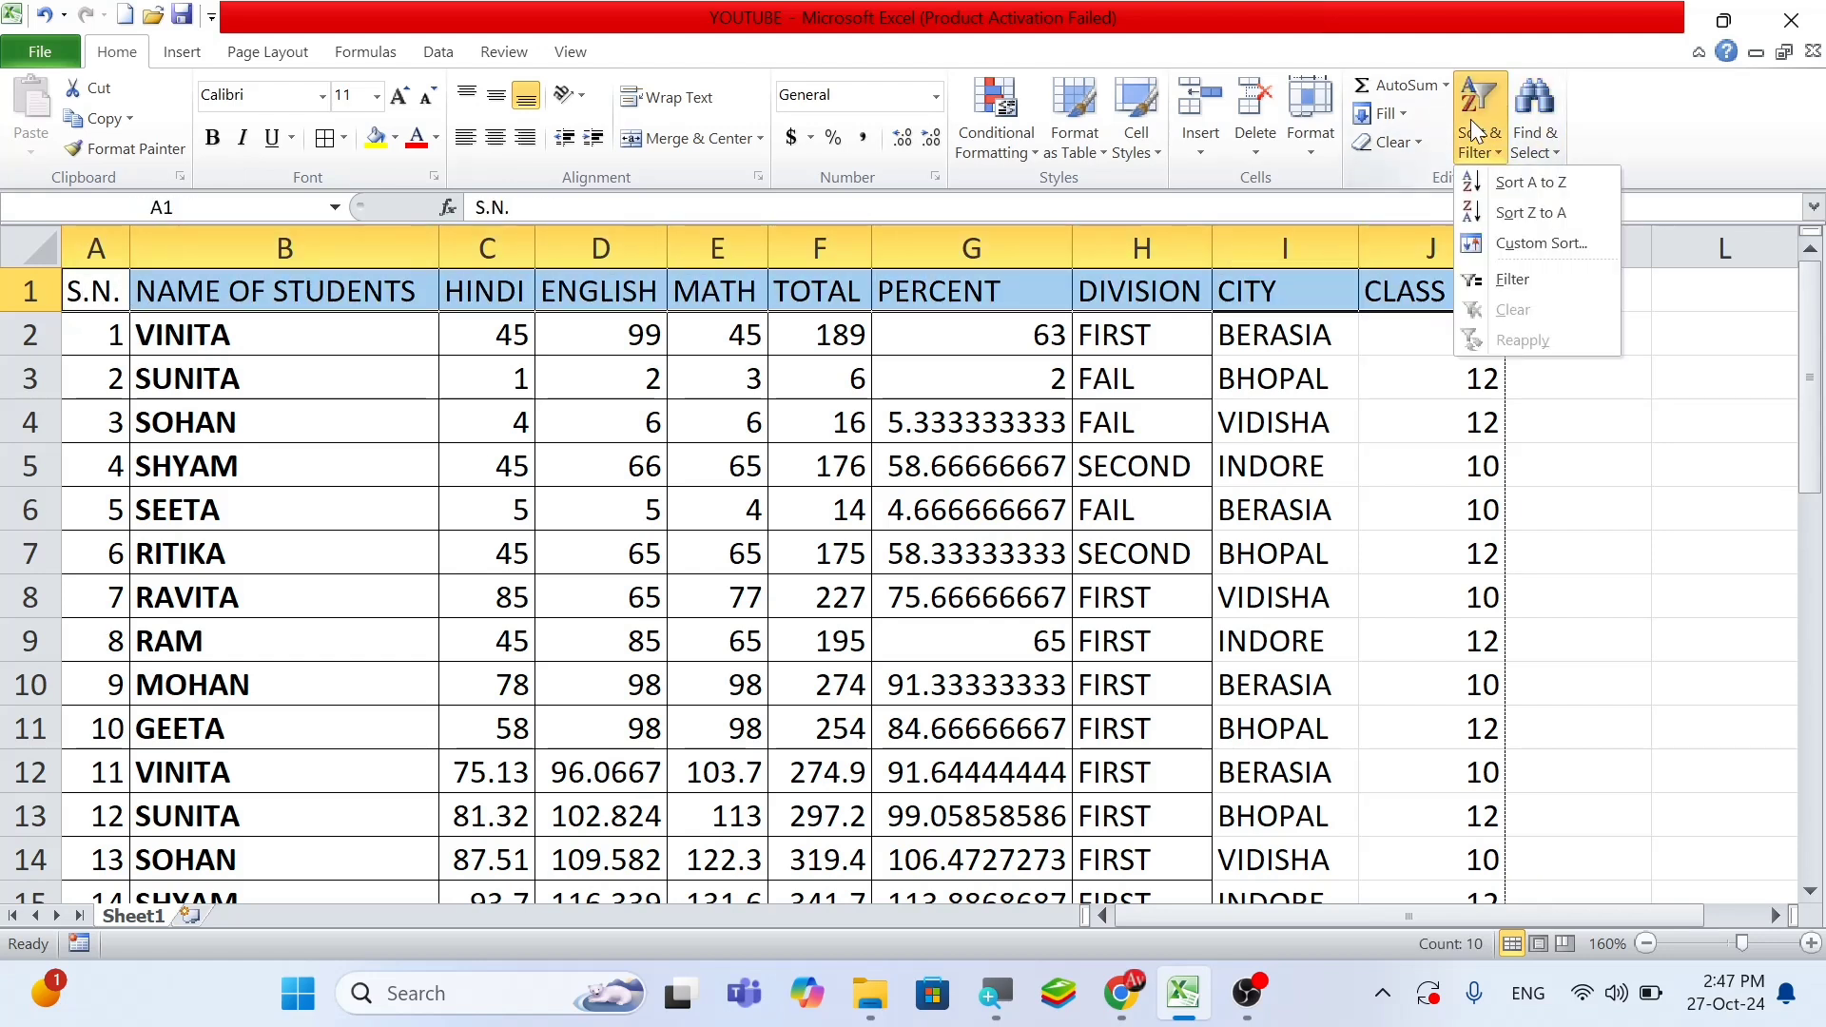
{"action": "left_click", "coordinate": [1488, 280]}
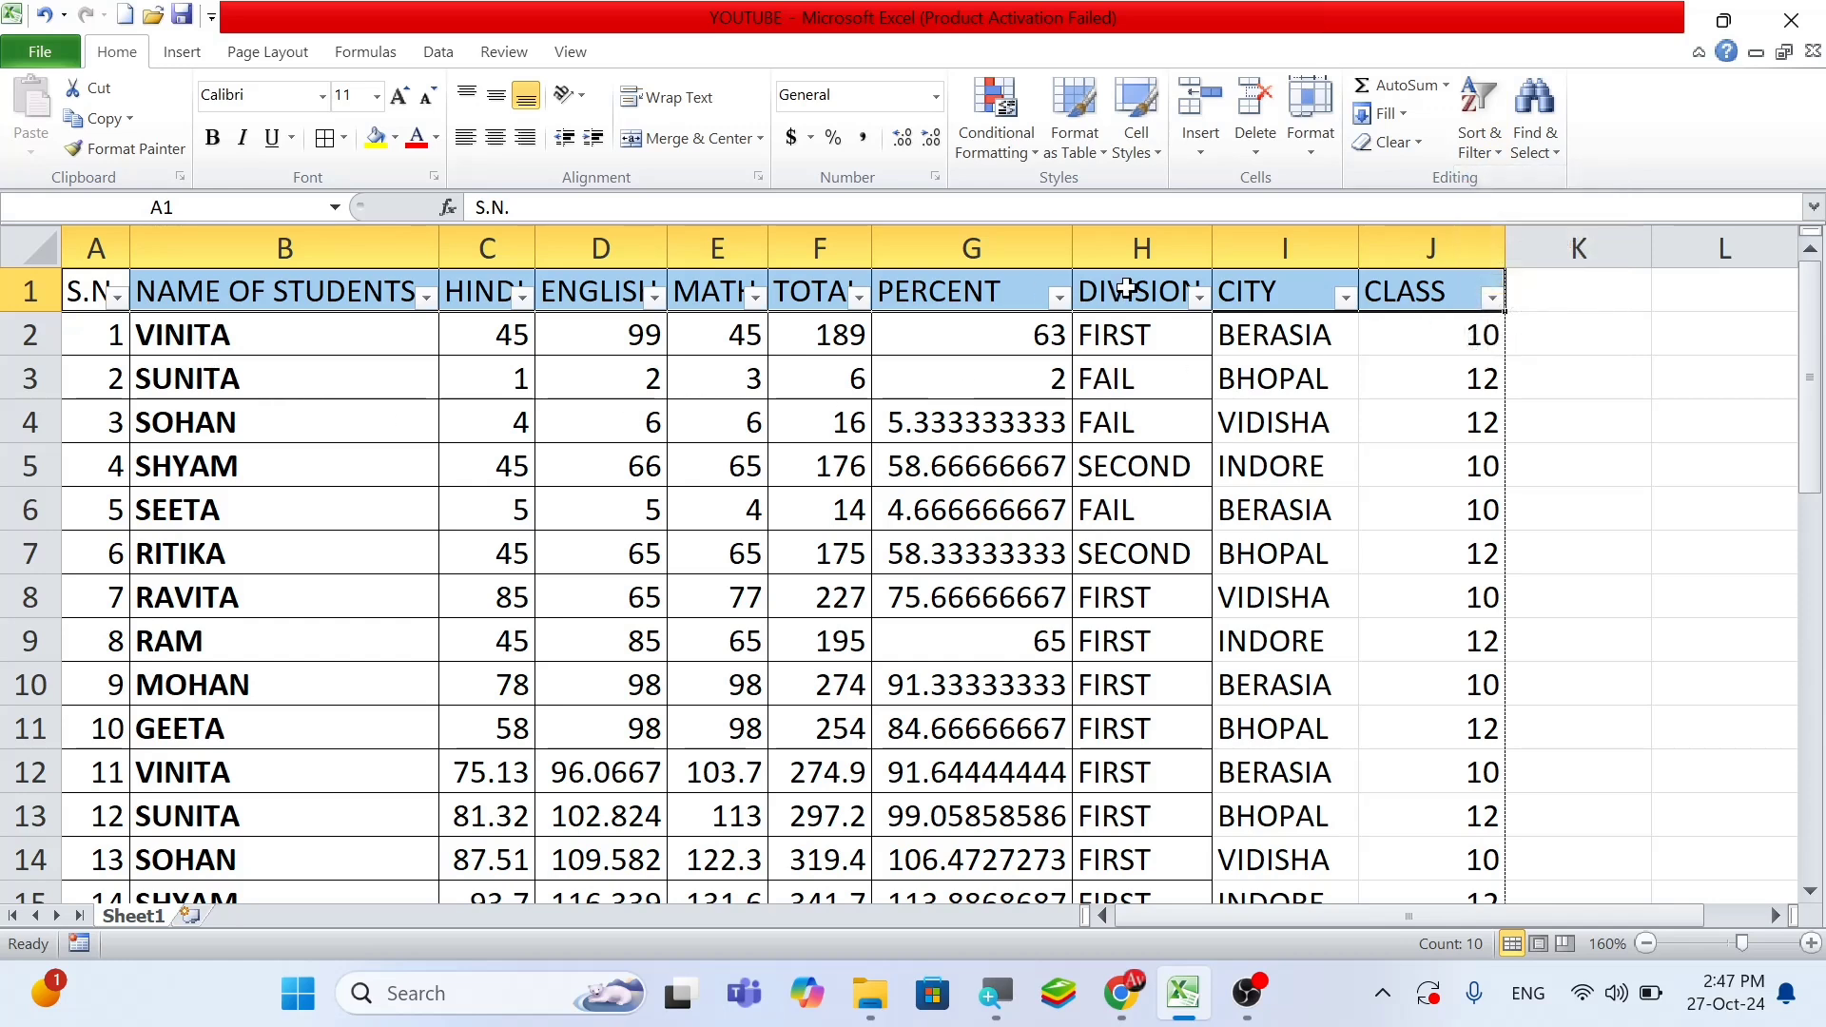
{"action": "left_click", "coordinate": [1149, 362]}
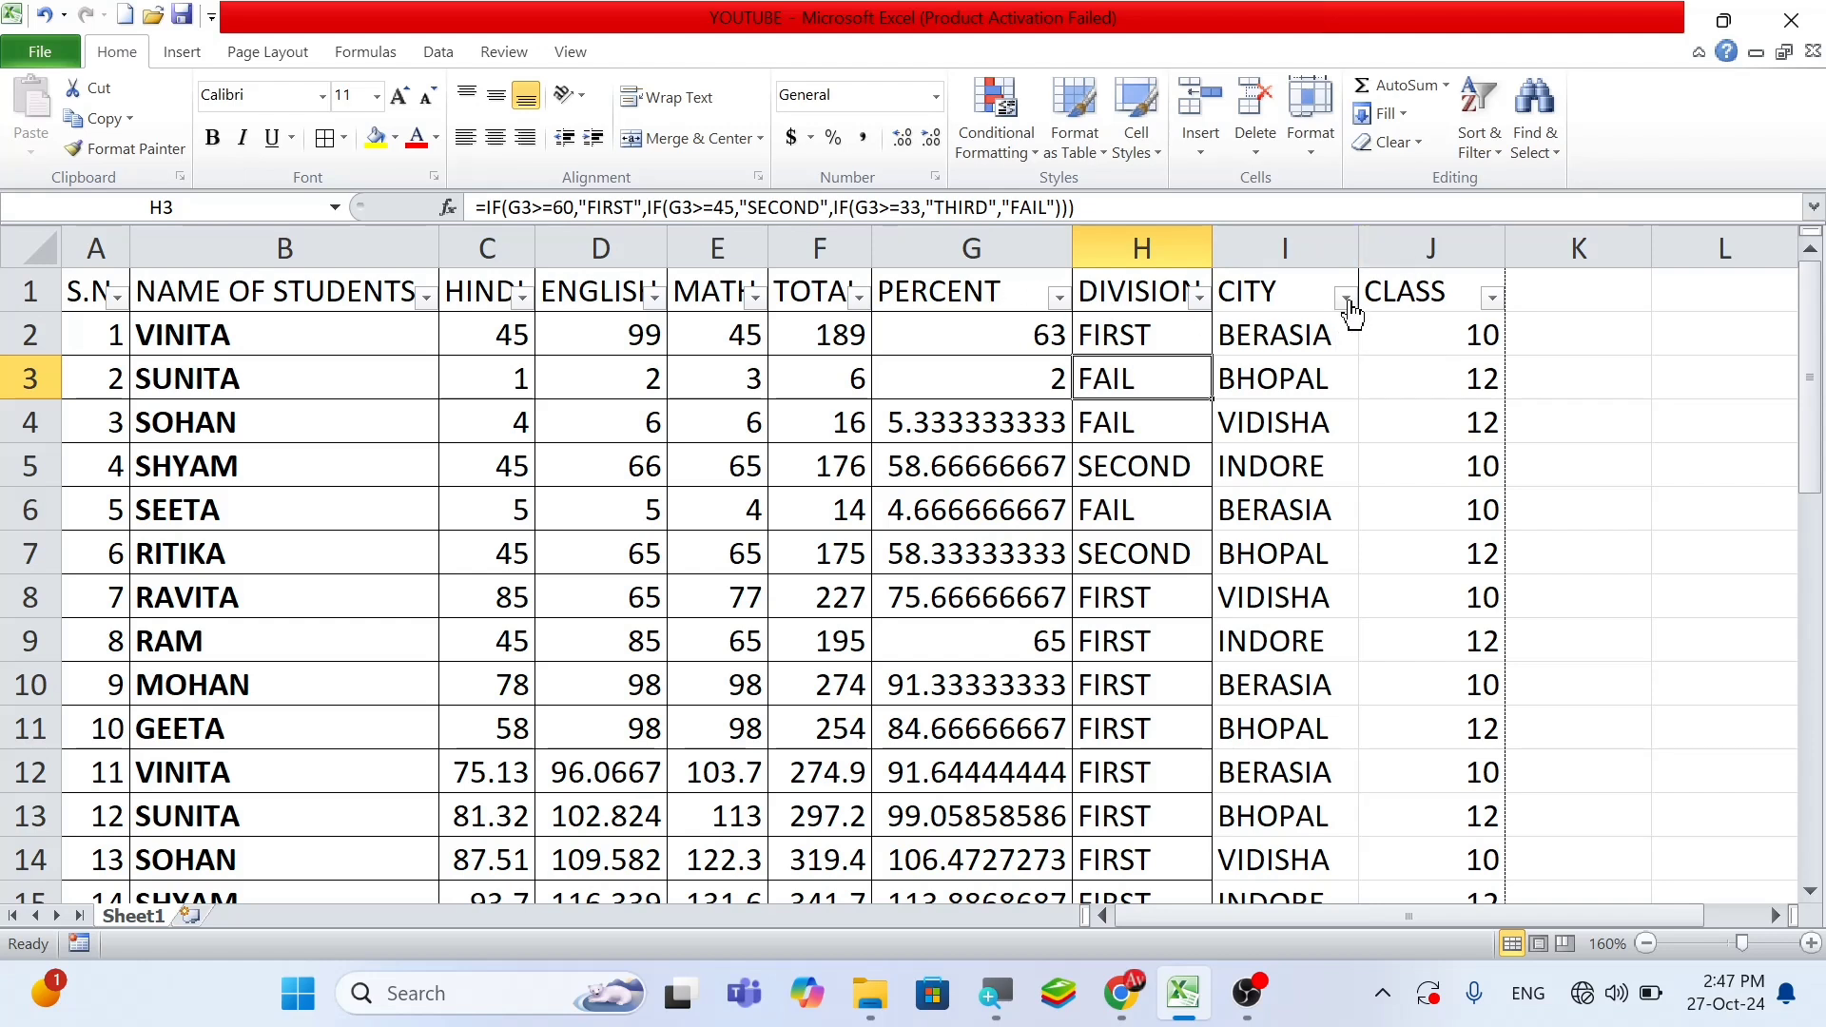
Filter the CITY column to show only BERASIA and select the listed student names to count them
{"action": "left_click", "coordinate": [1346, 298]}
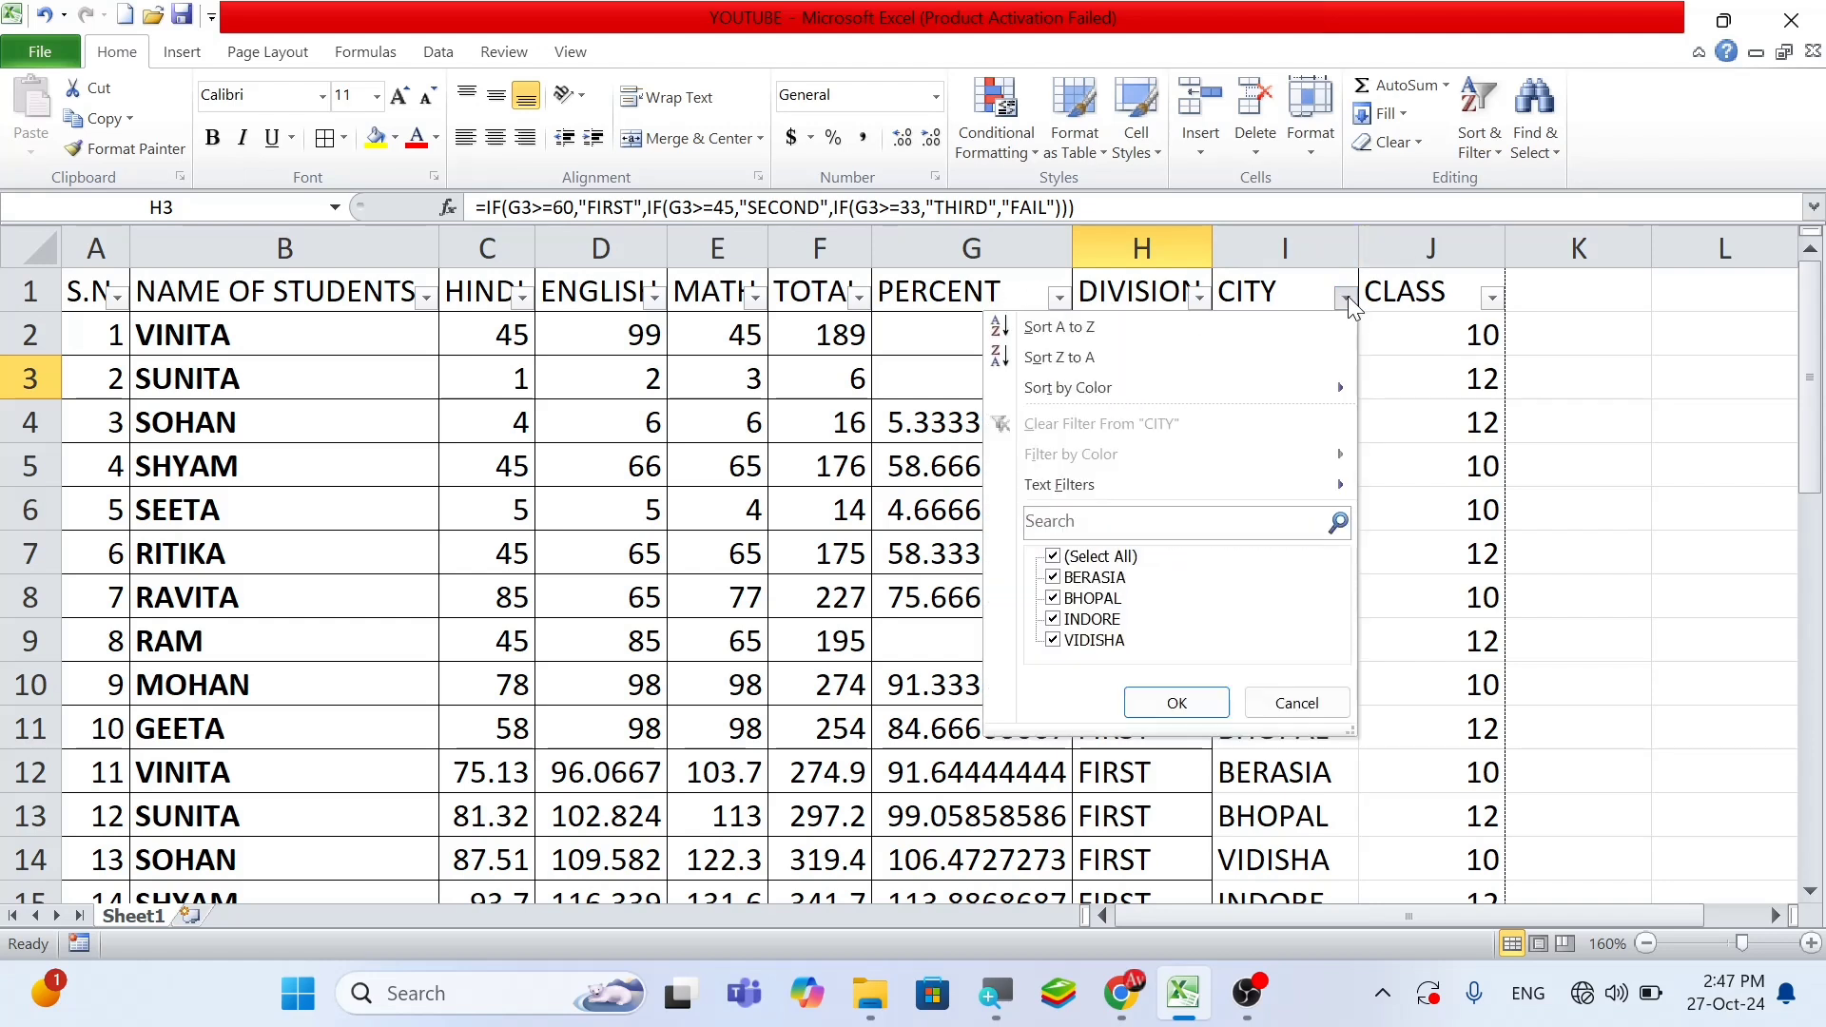
{"action": "left_click", "coordinate": [1052, 557]}
{"action": "left_click", "coordinate": [1052, 577]}
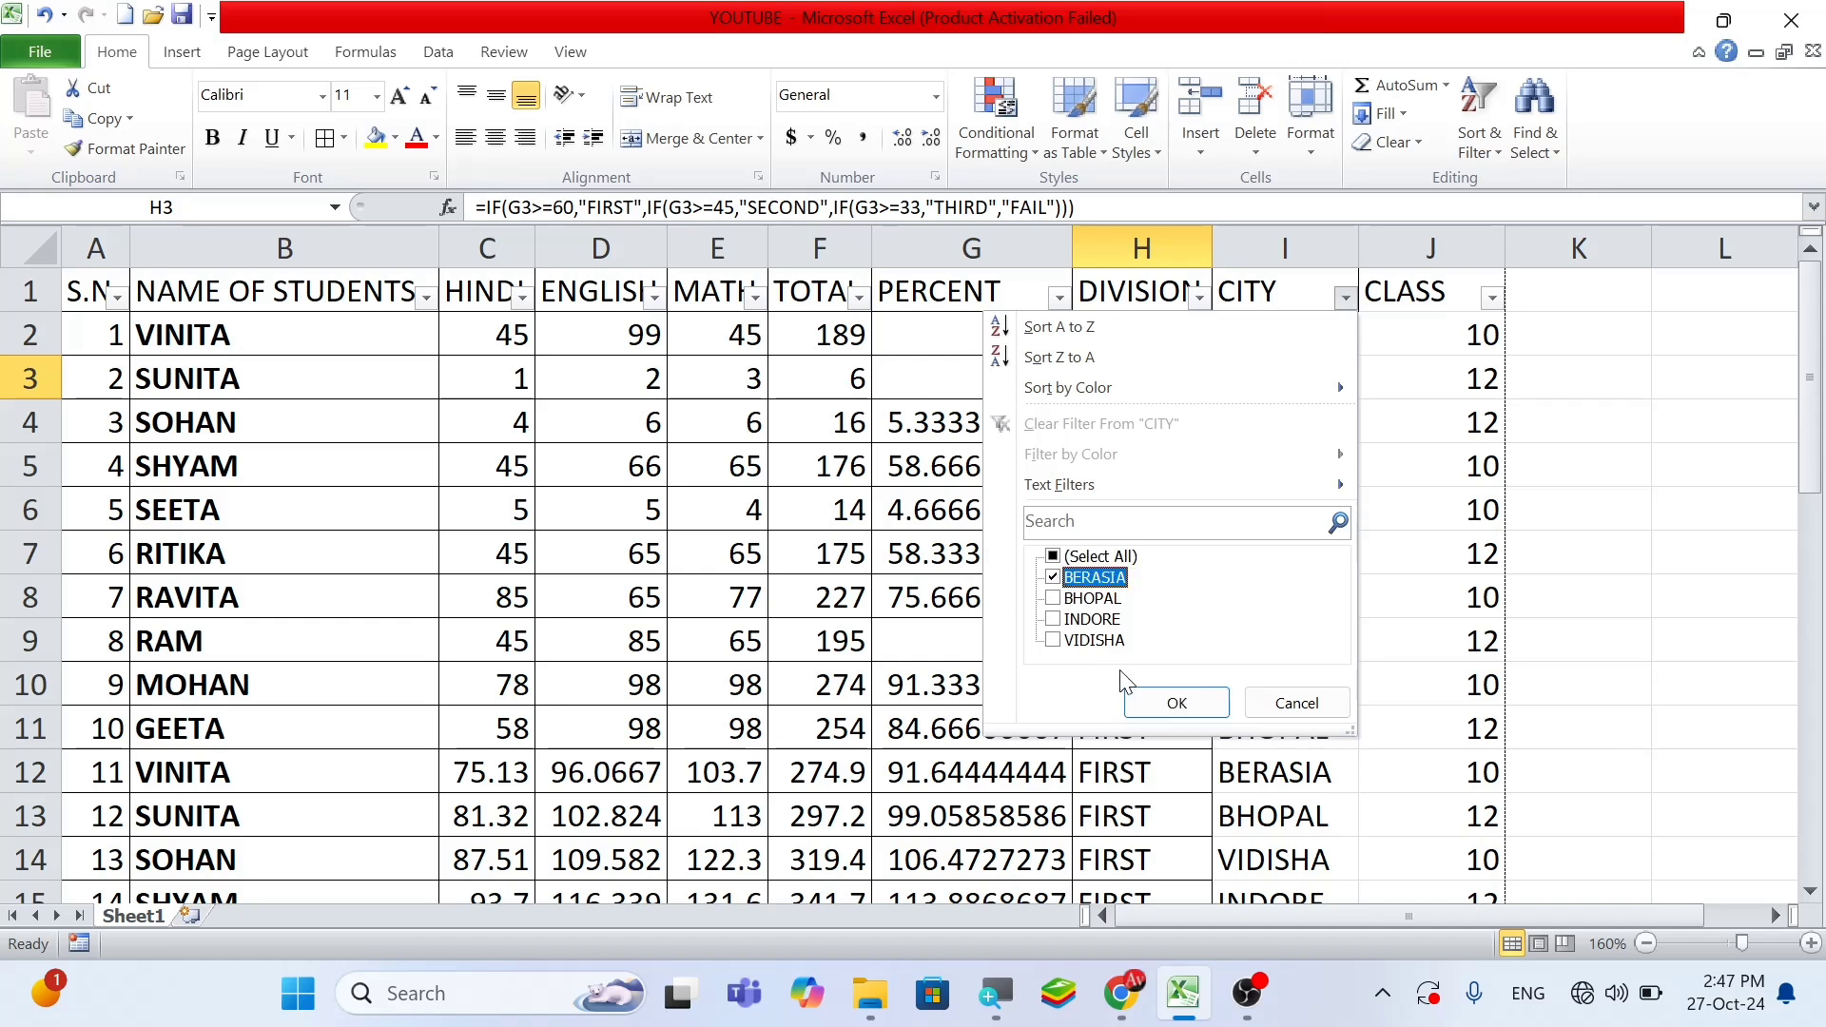
{"action": "left_click", "coordinate": [1165, 703]}
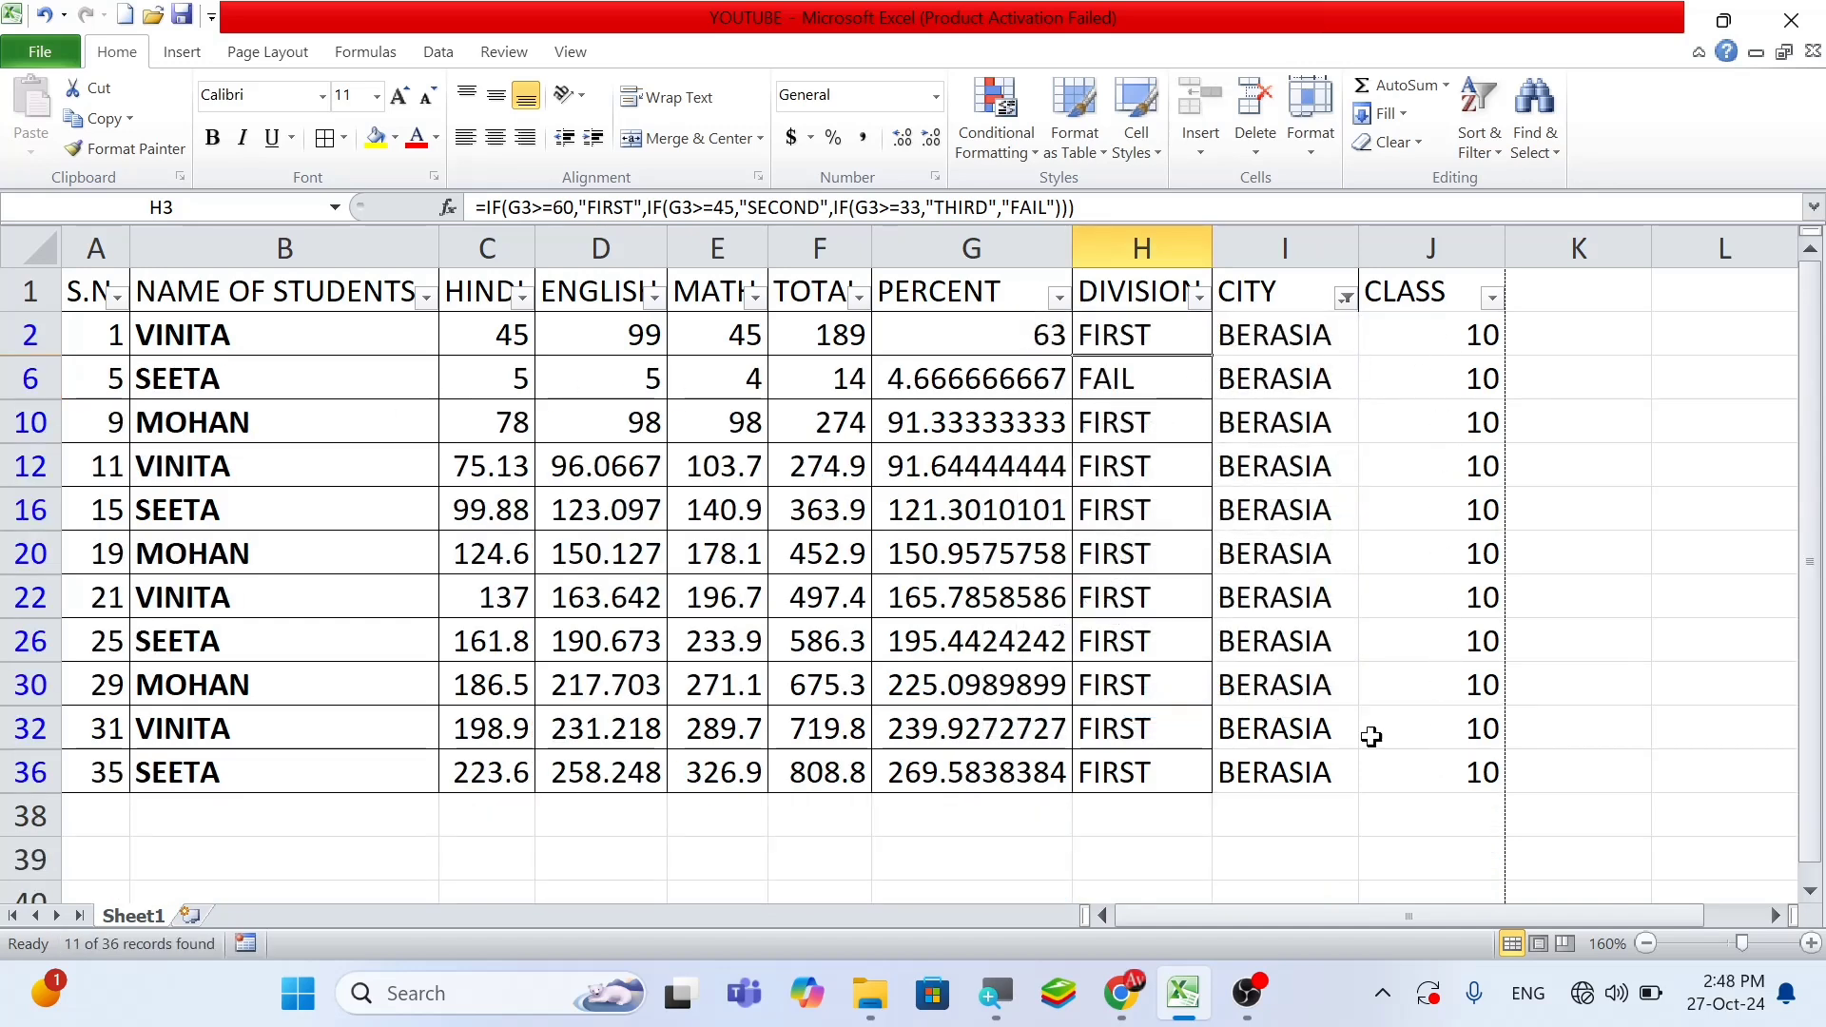
{"action": "left_click_drag", "start_coordinate": [250, 333], "coordinate": [267, 792]}
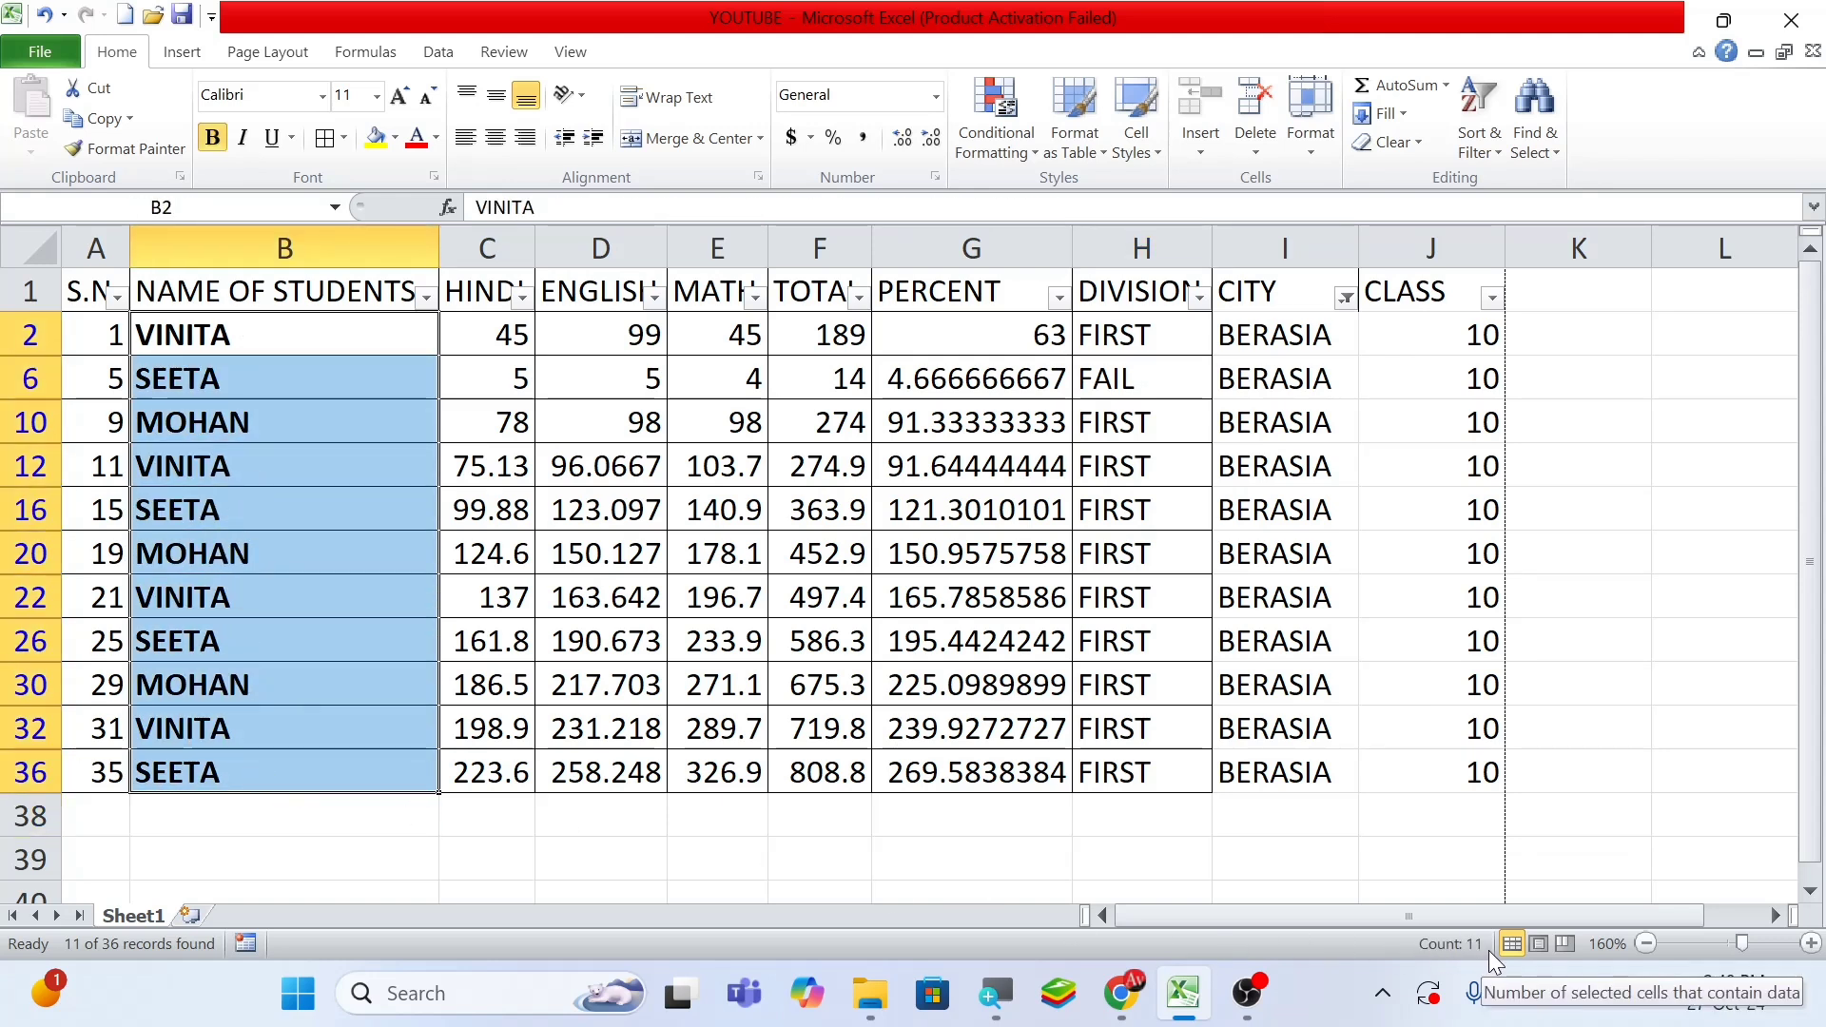
{"action": "left_click", "coordinate": [1255, 370]}
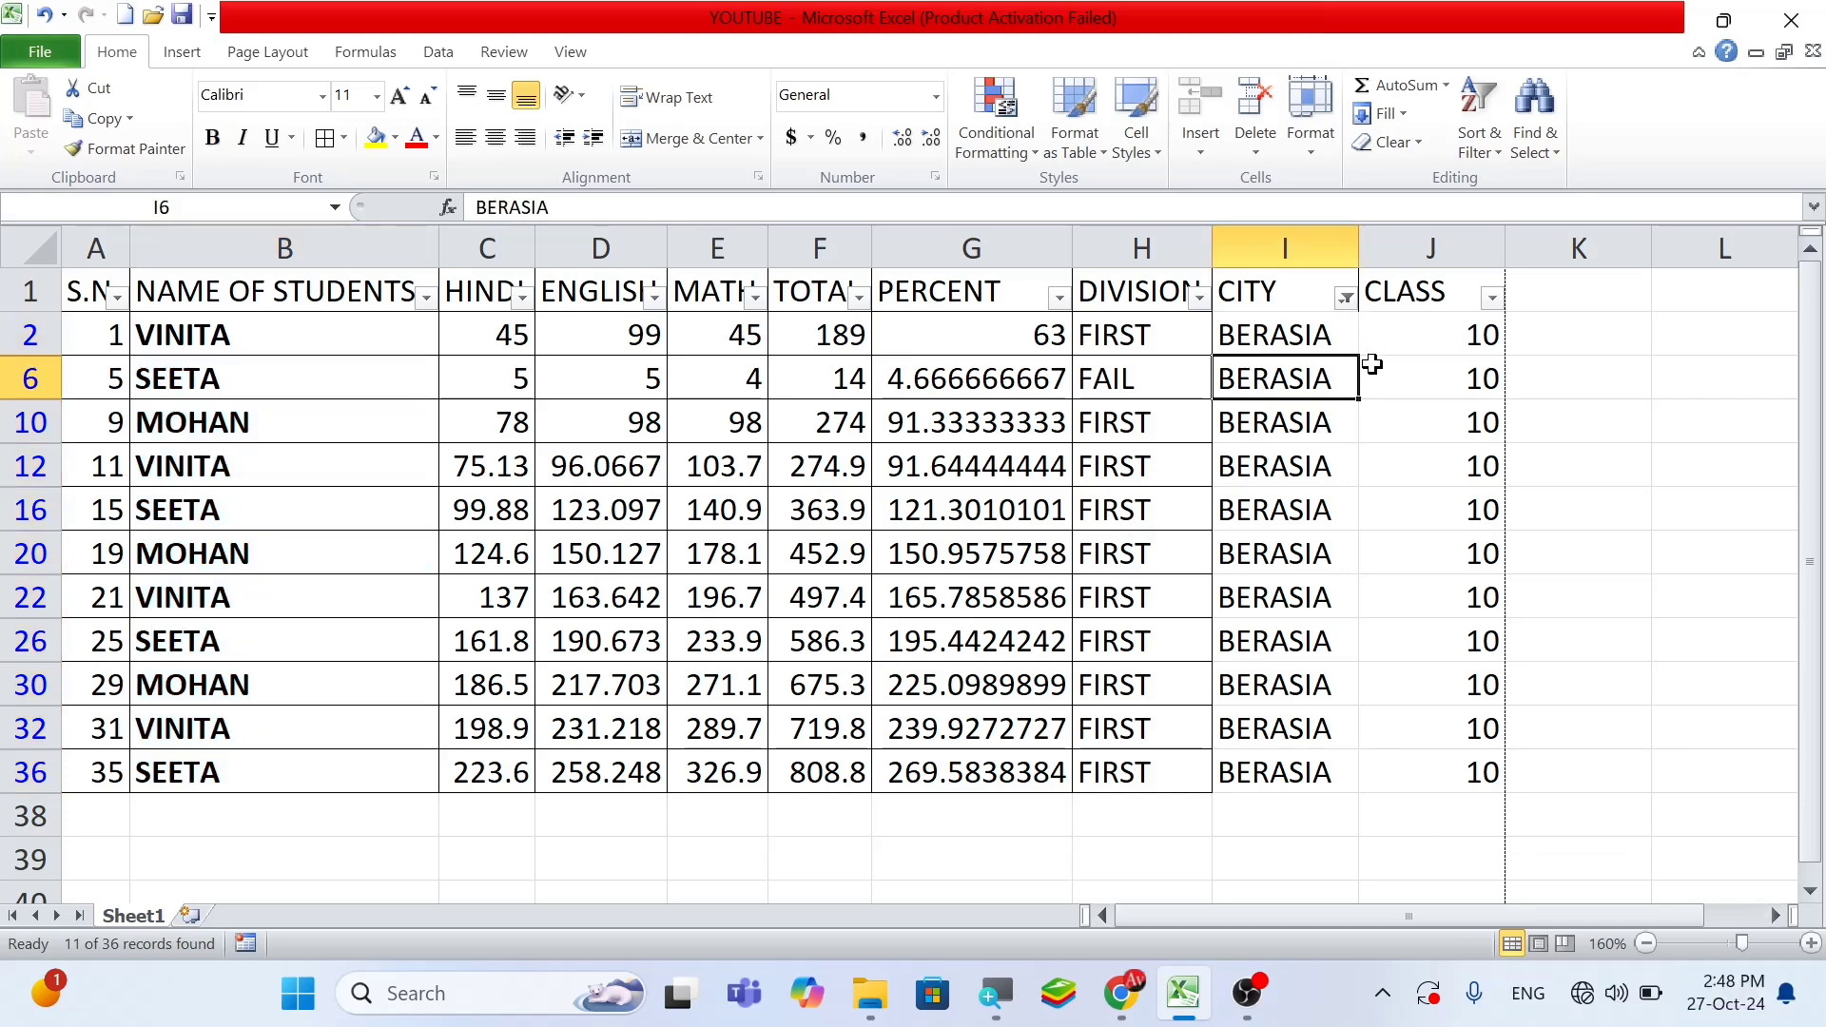
Extend the CITY filter to show BHOPAL together with BERASIA and look through the filtered records
{"action": "left_click", "coordinate": [1346, 298]}
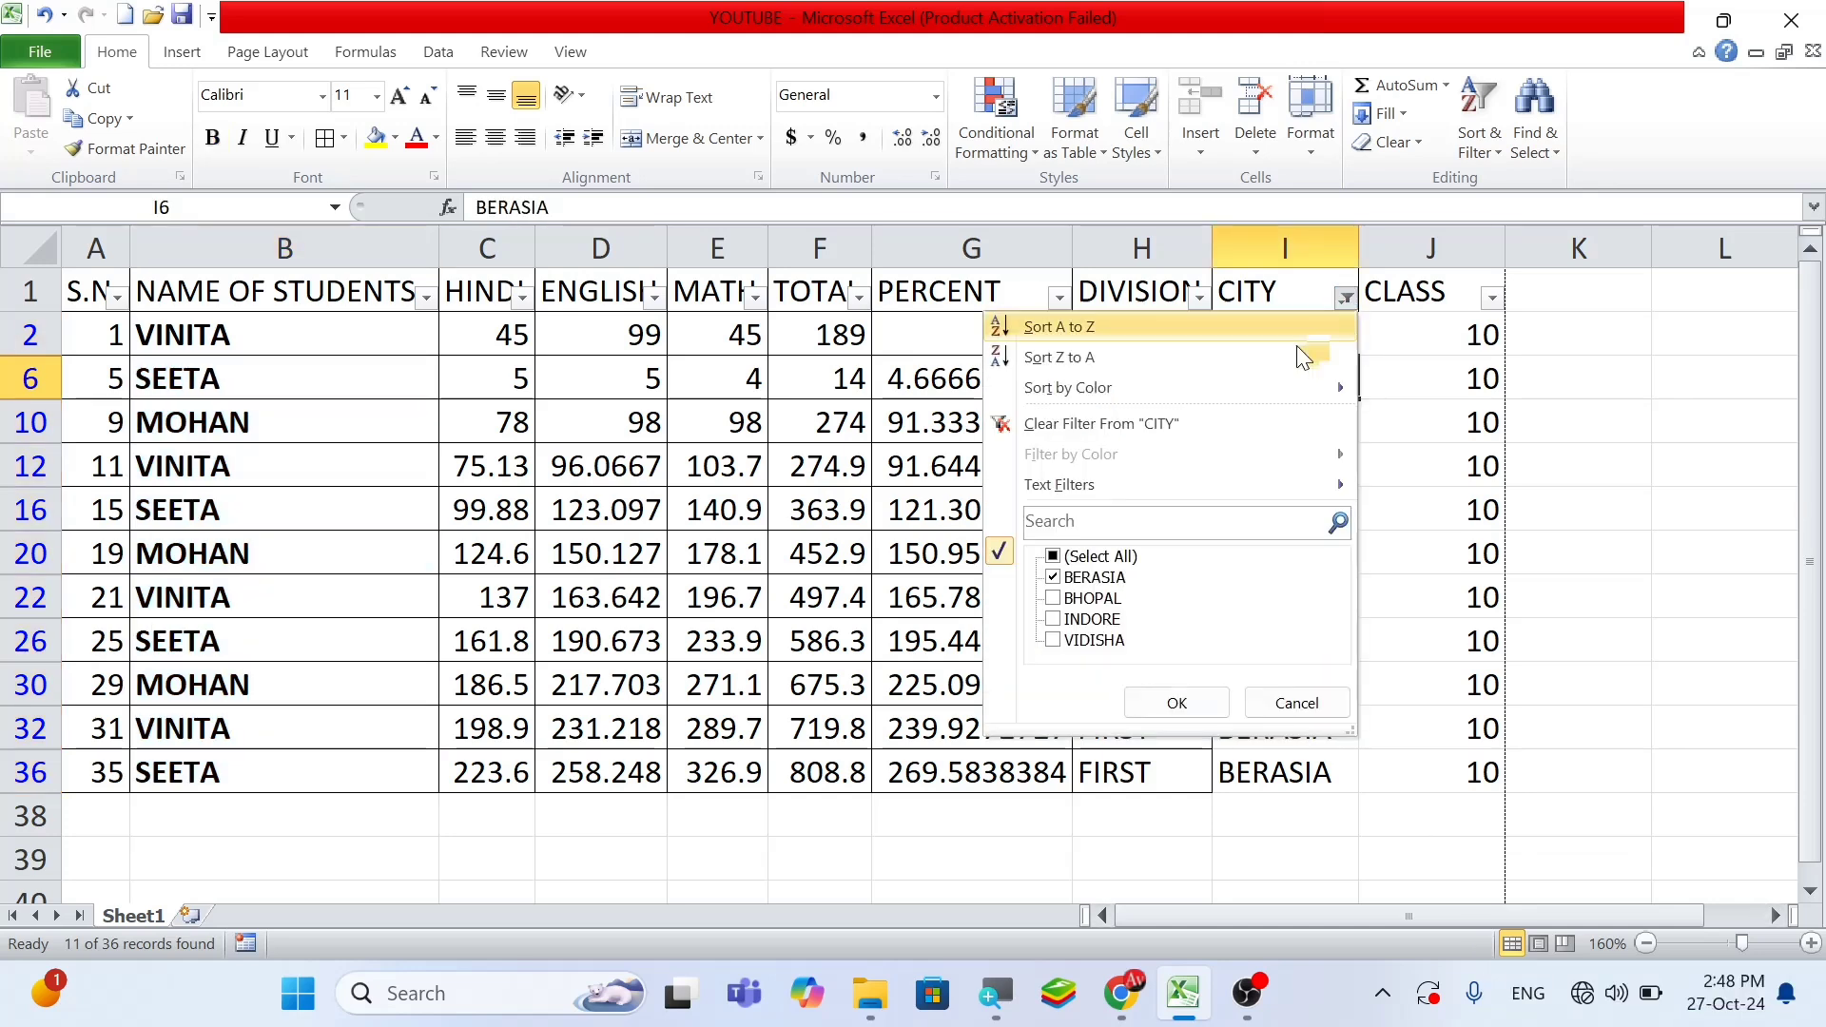
{"action": "left_click", "coordinate": [1072, 559]}
{"action": "left_click", "coordinate": [1055, 579]}
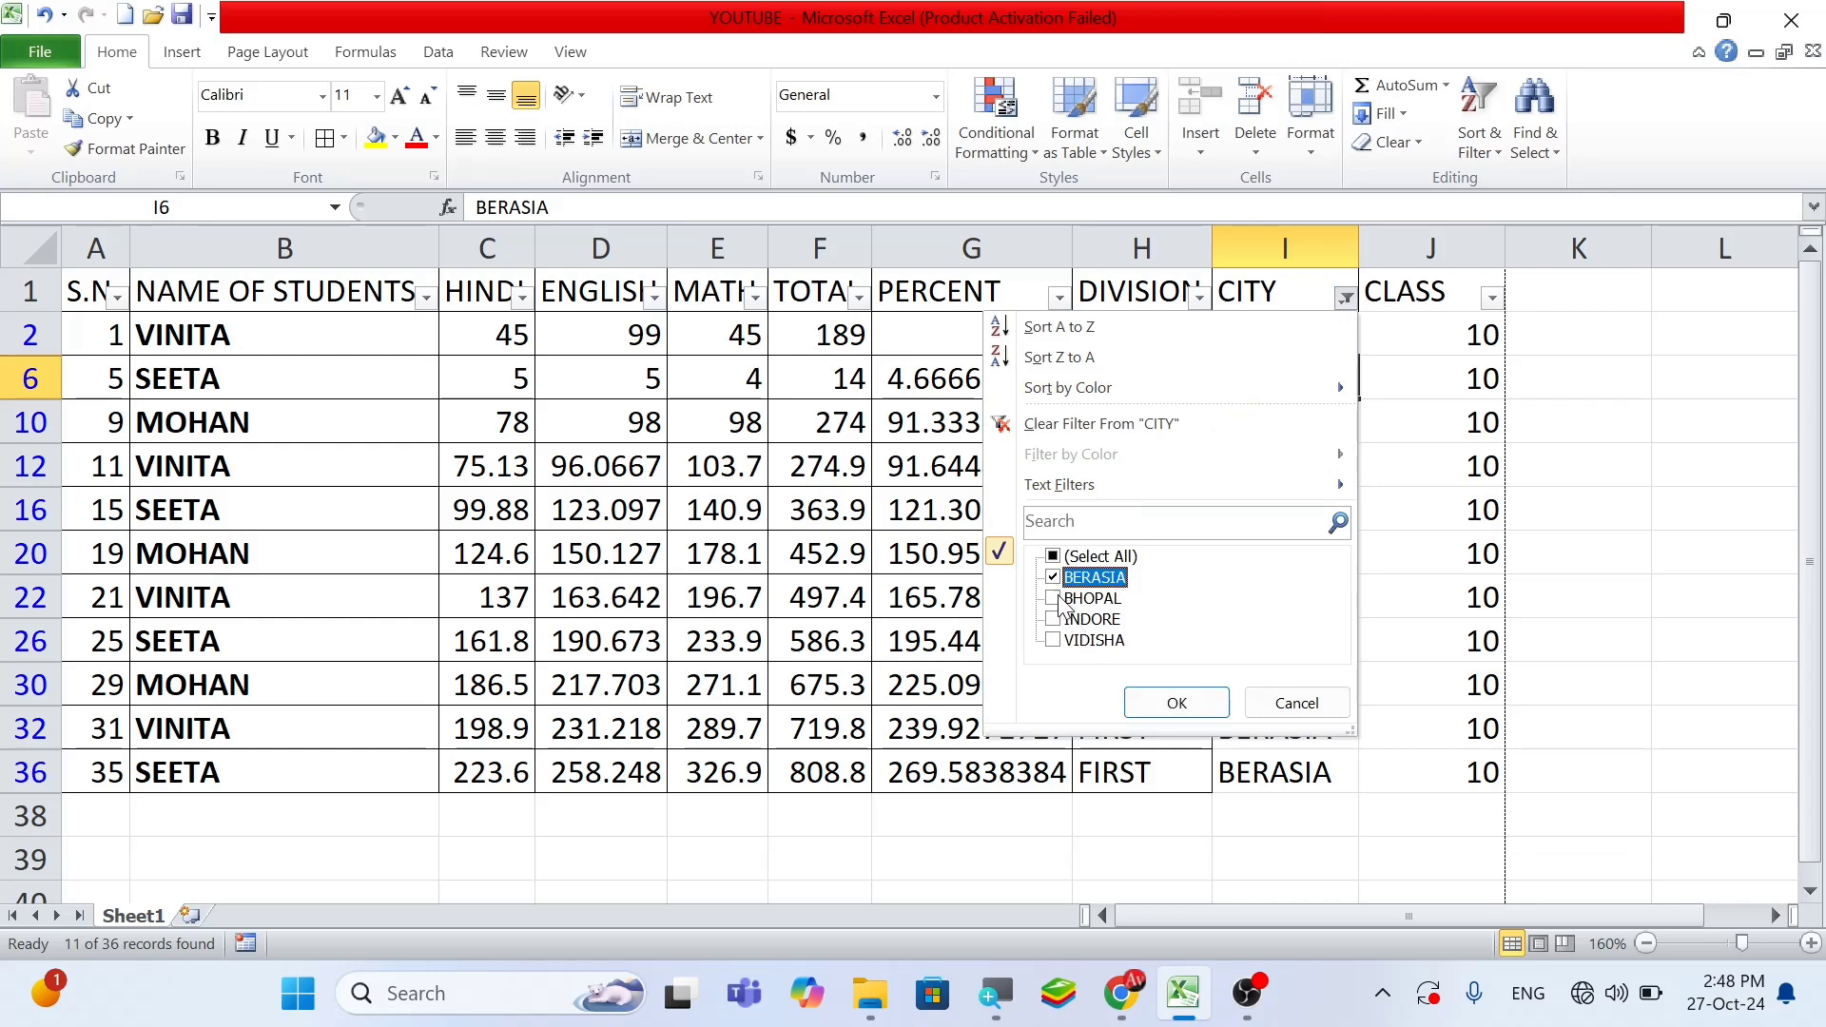
{"action": "left_click", "coordinate": [1055, 600]}
{"action": "left_click", "coordinate": [1176, 703]}
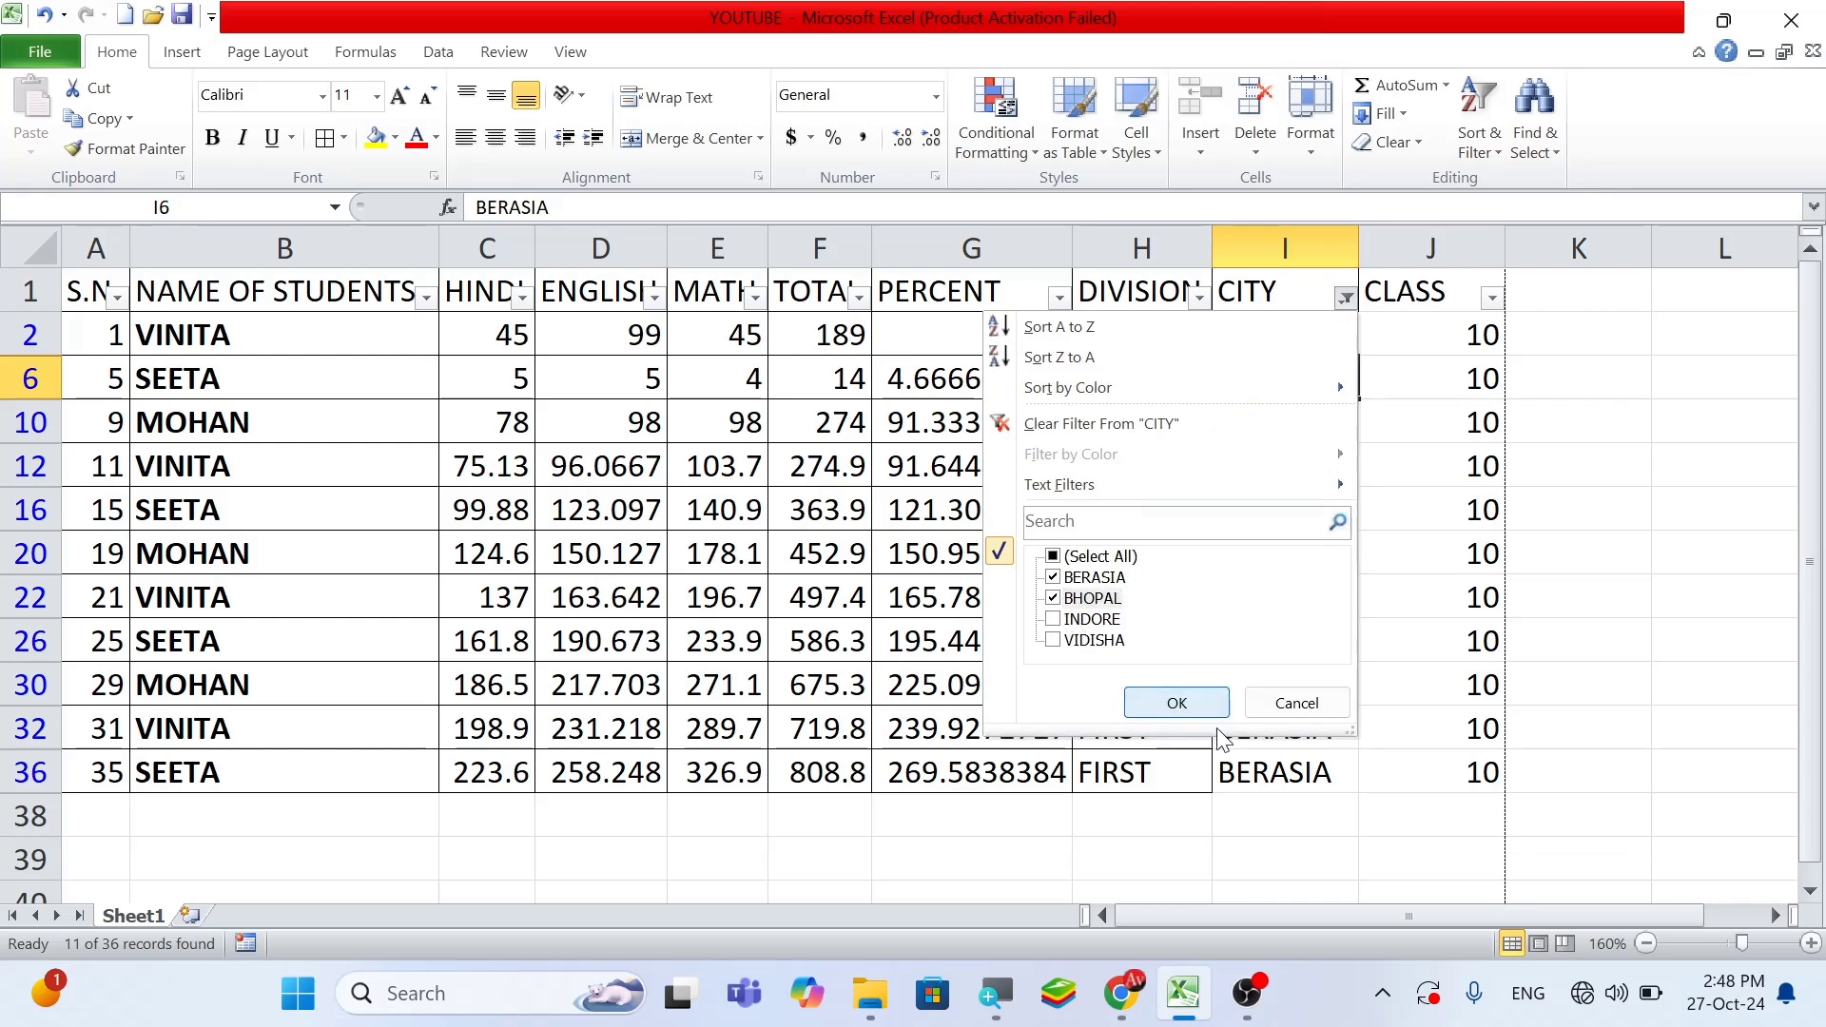
{"action": "scroll", "coordinate": [1203, 465], "scroll_direction": "down", "scroll_amount": 3}
{"action": "scroll", "coordinate": [1202, 465], "scroll_direction": "up", "scroll_amount": 3}
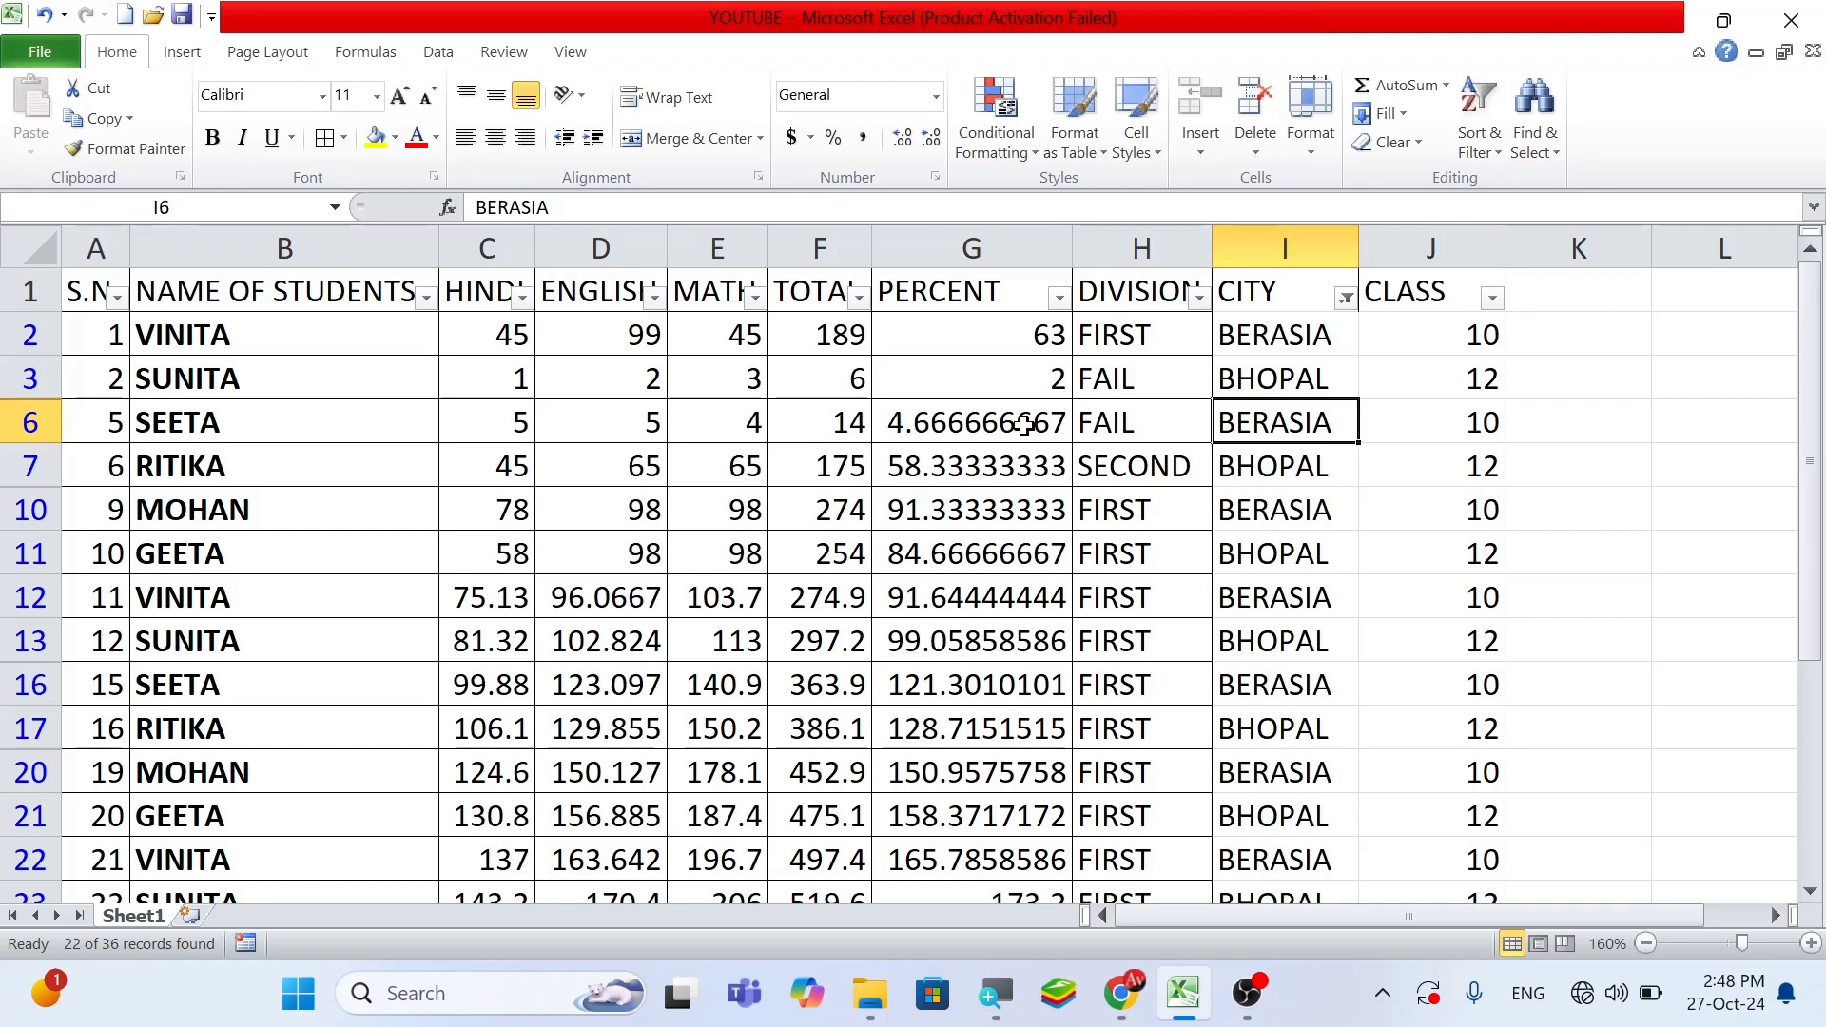
{"action": "left_click", "coordinate": [1200, 299]}
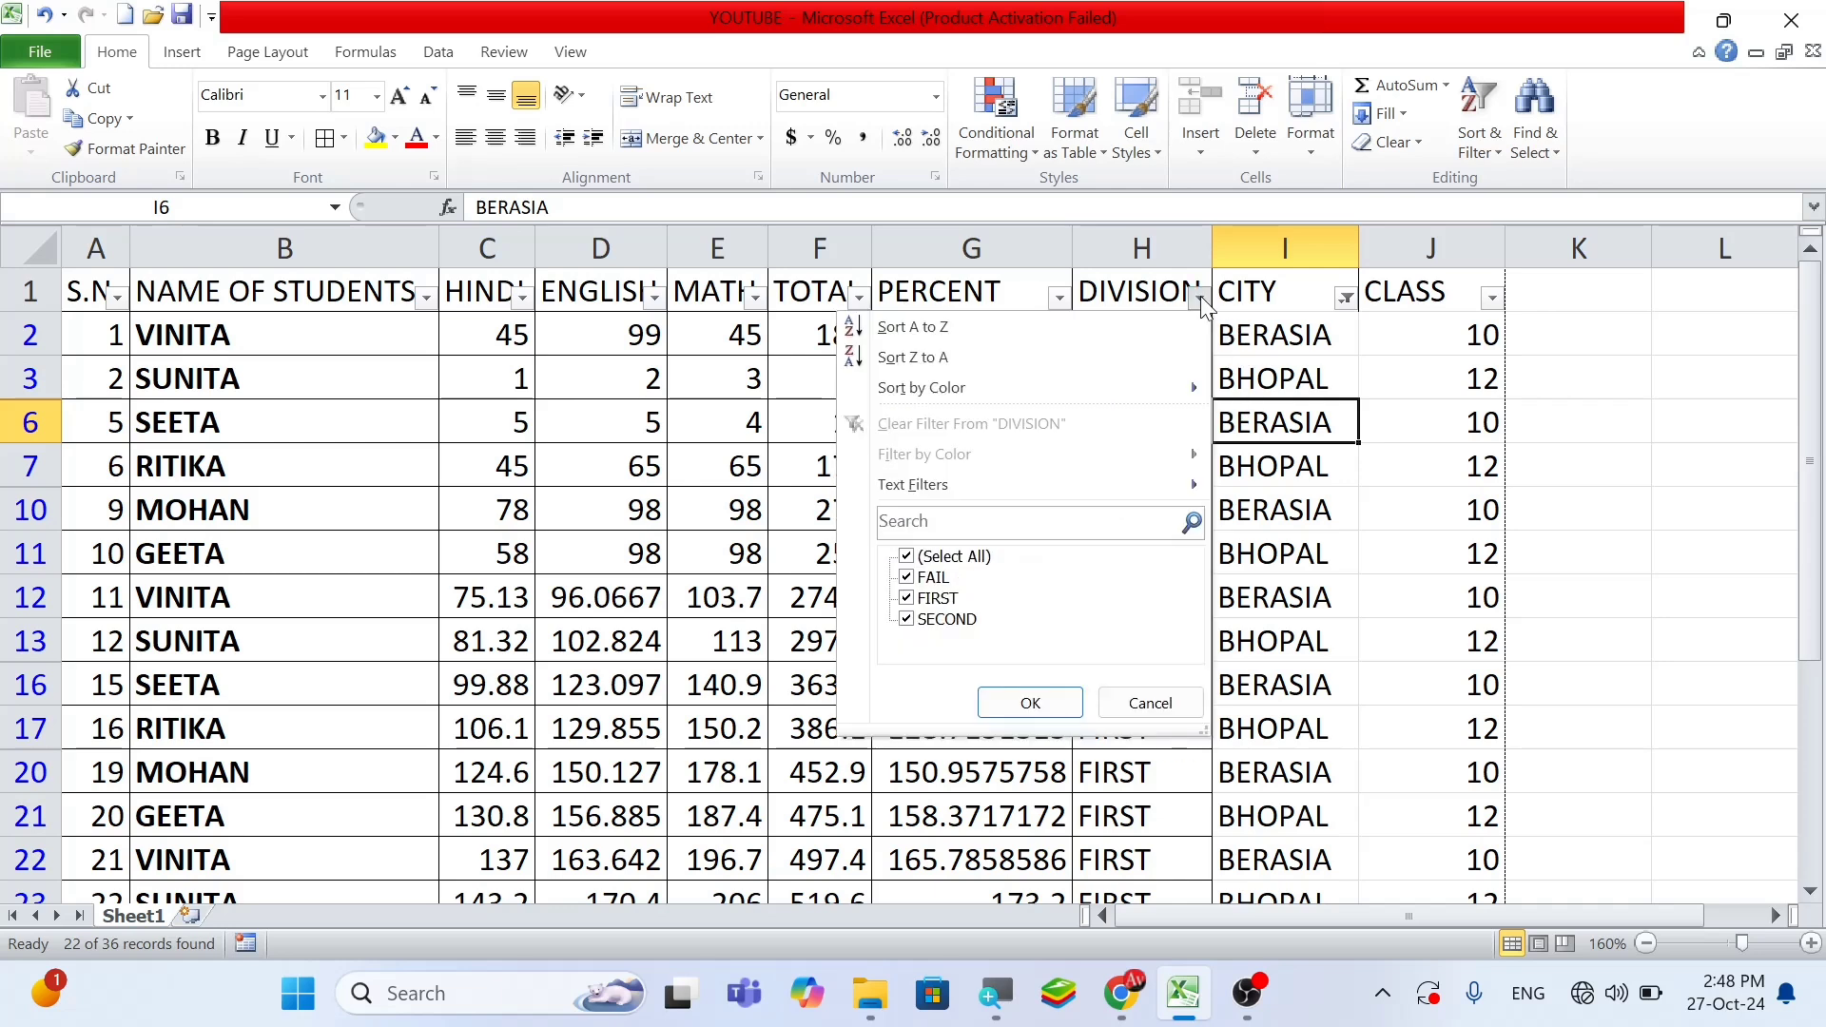
{"action": "left_click", "coordinate": [1030, 702]}
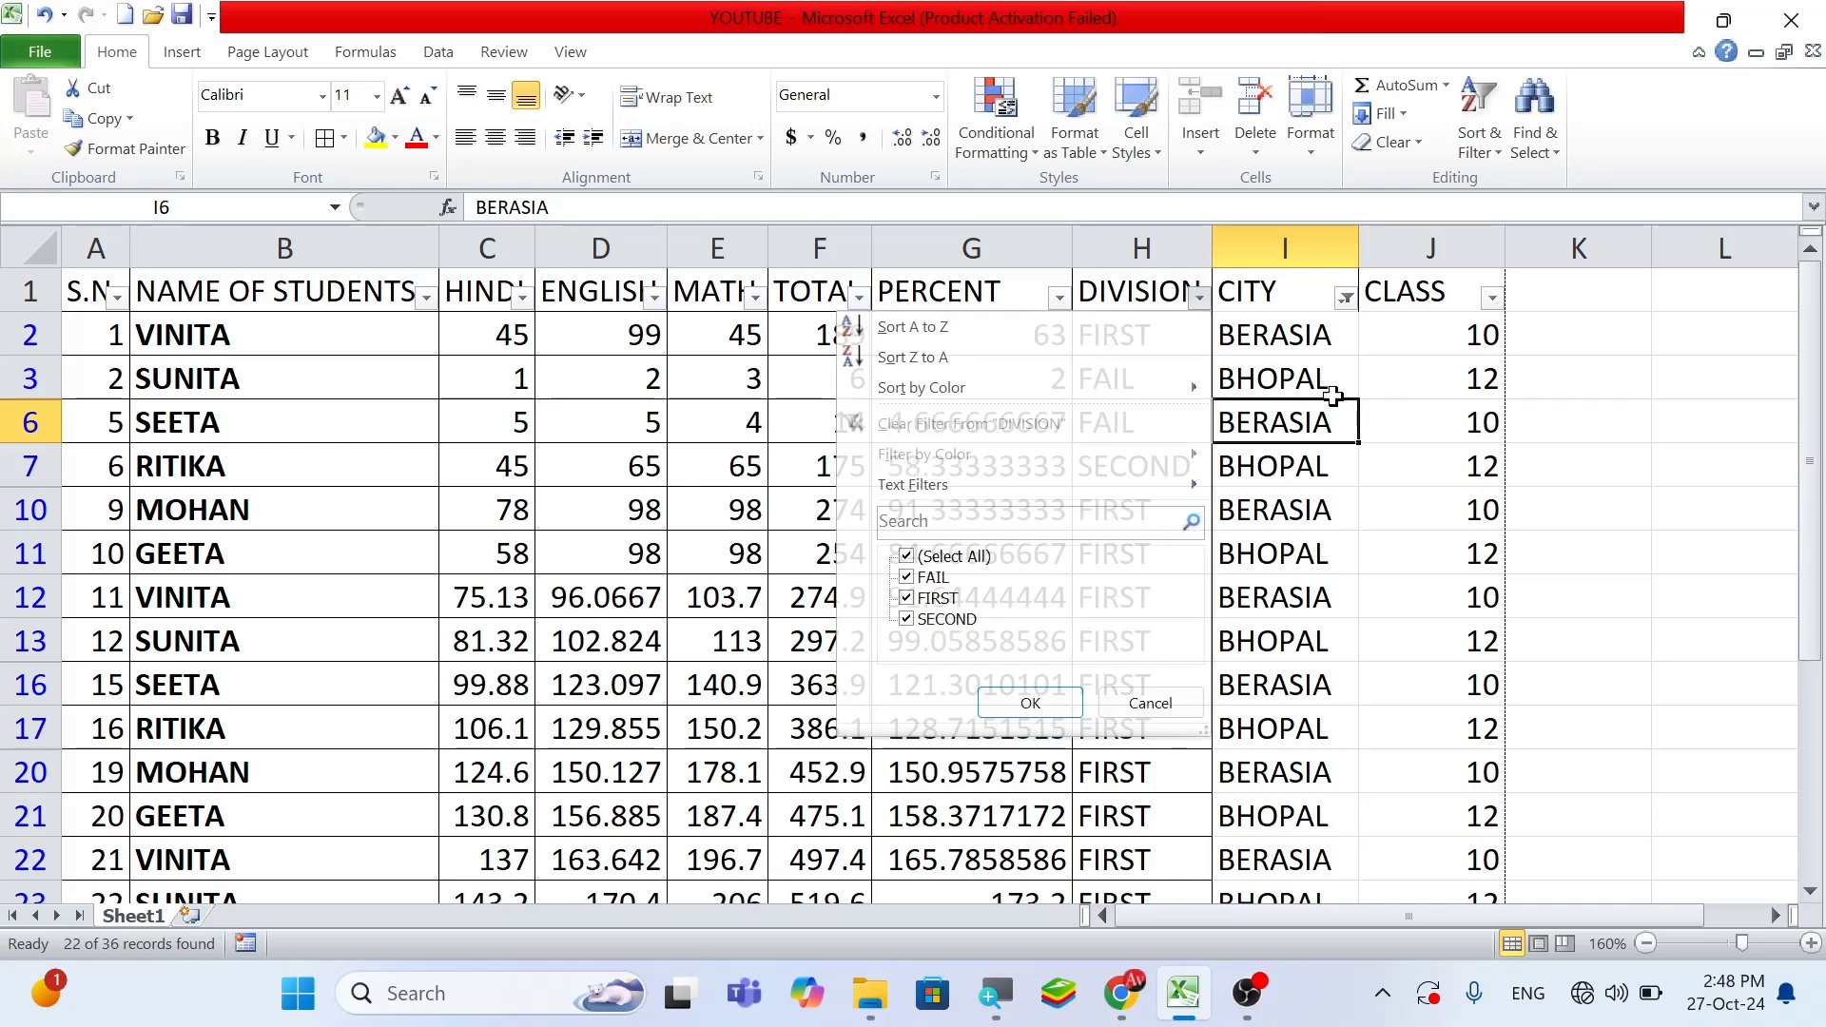
{"action": "left_click", "coordinate": [1345, 297]}
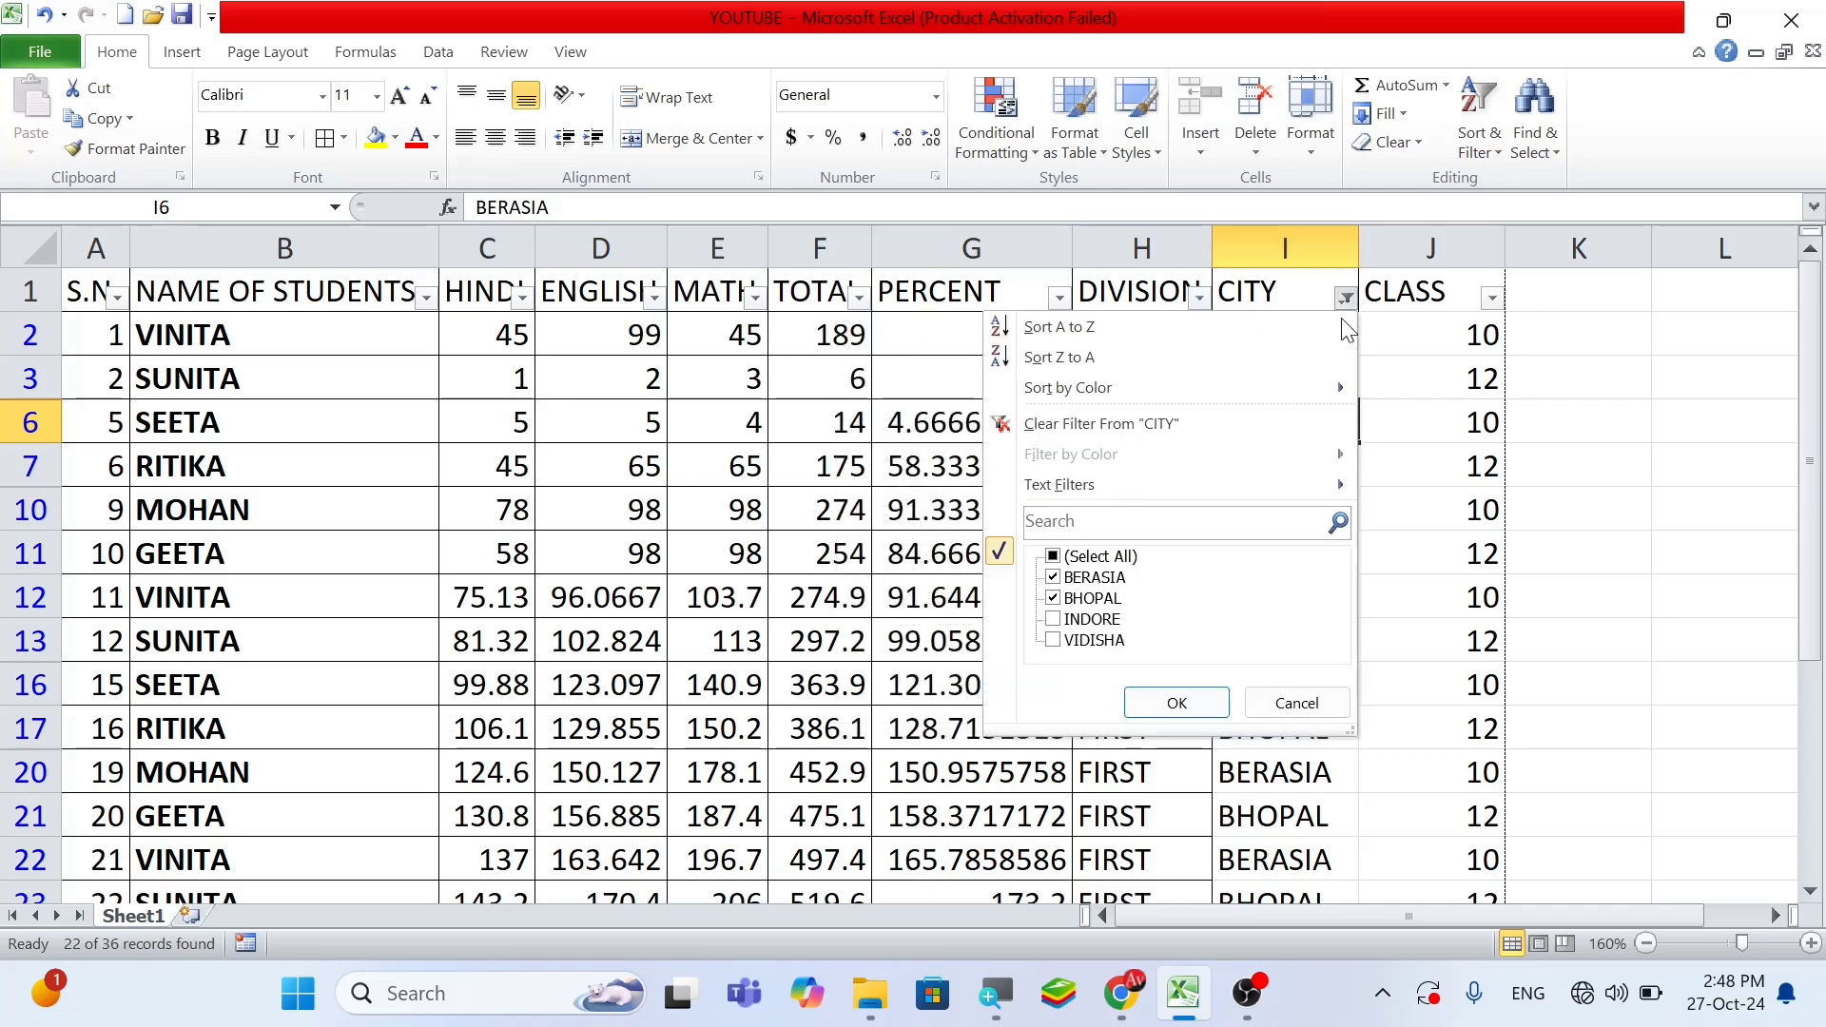
{"action": "left_click", "coordinate": [1296, 703]}
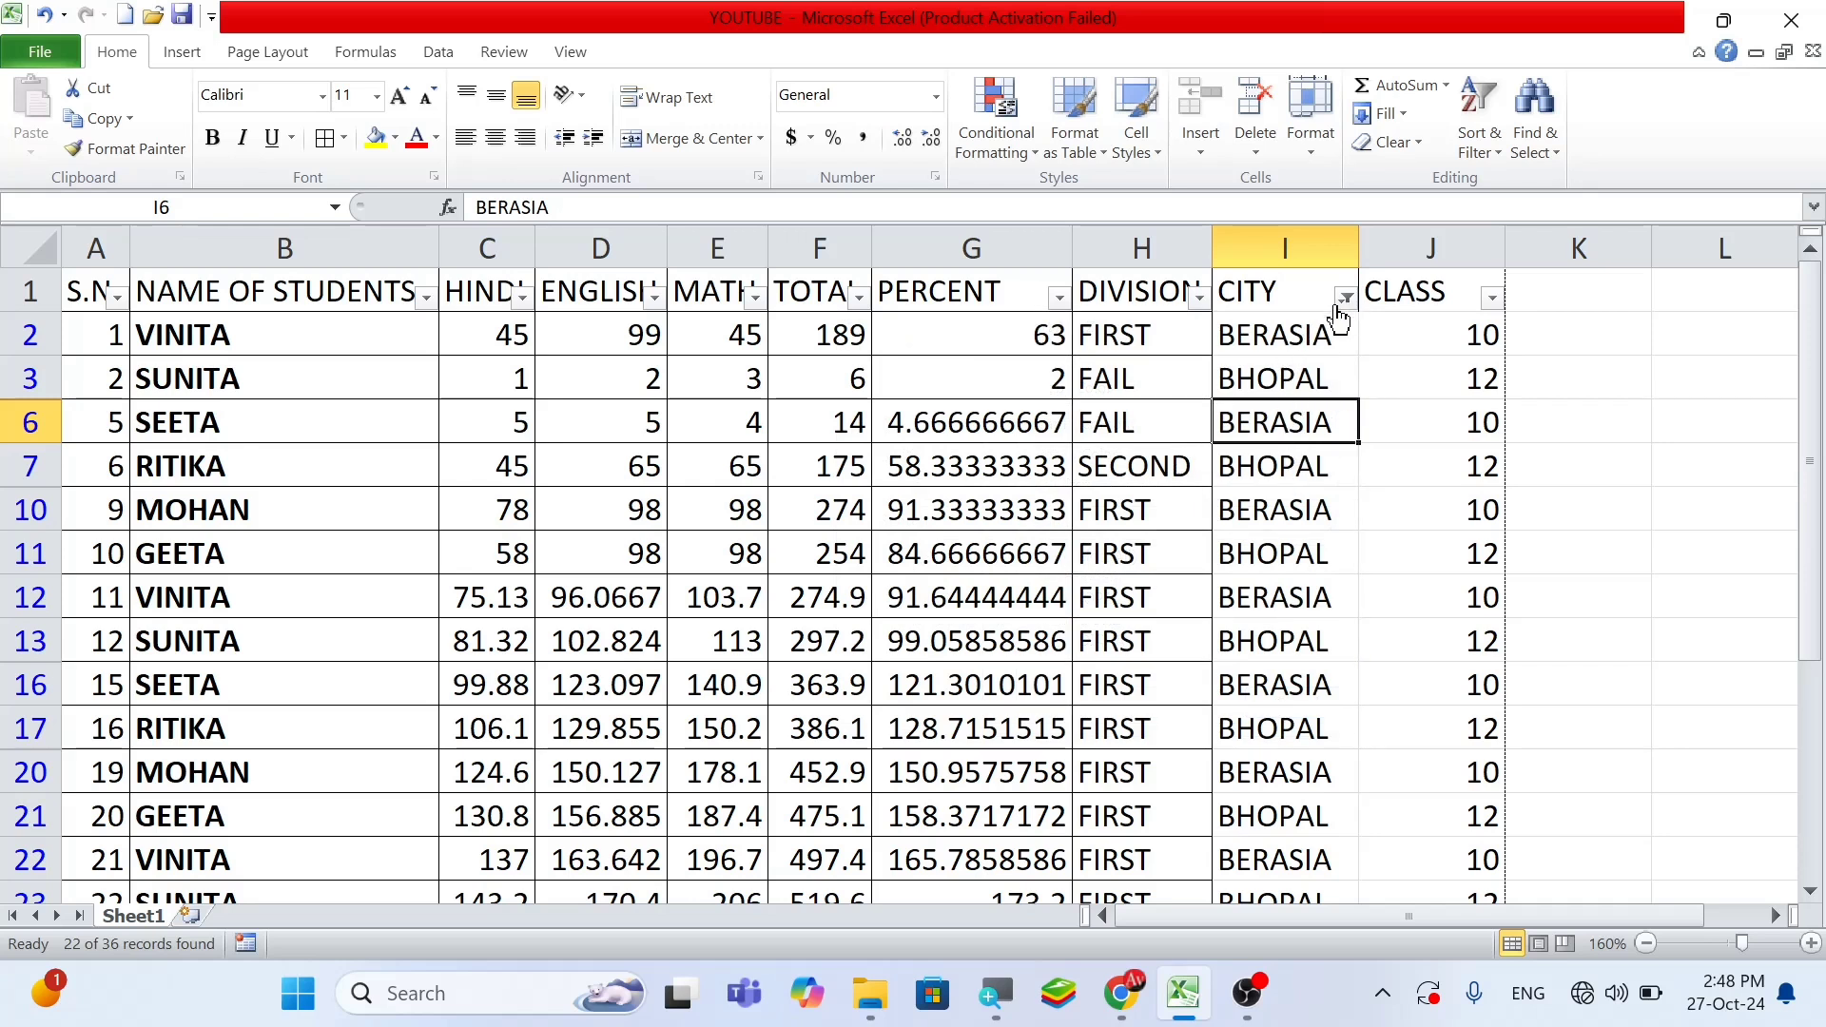
Filter the DIVISION column to show only FIRST and look through the filtered records
{"action": "left_click", "coordinate": [1199, 297]}
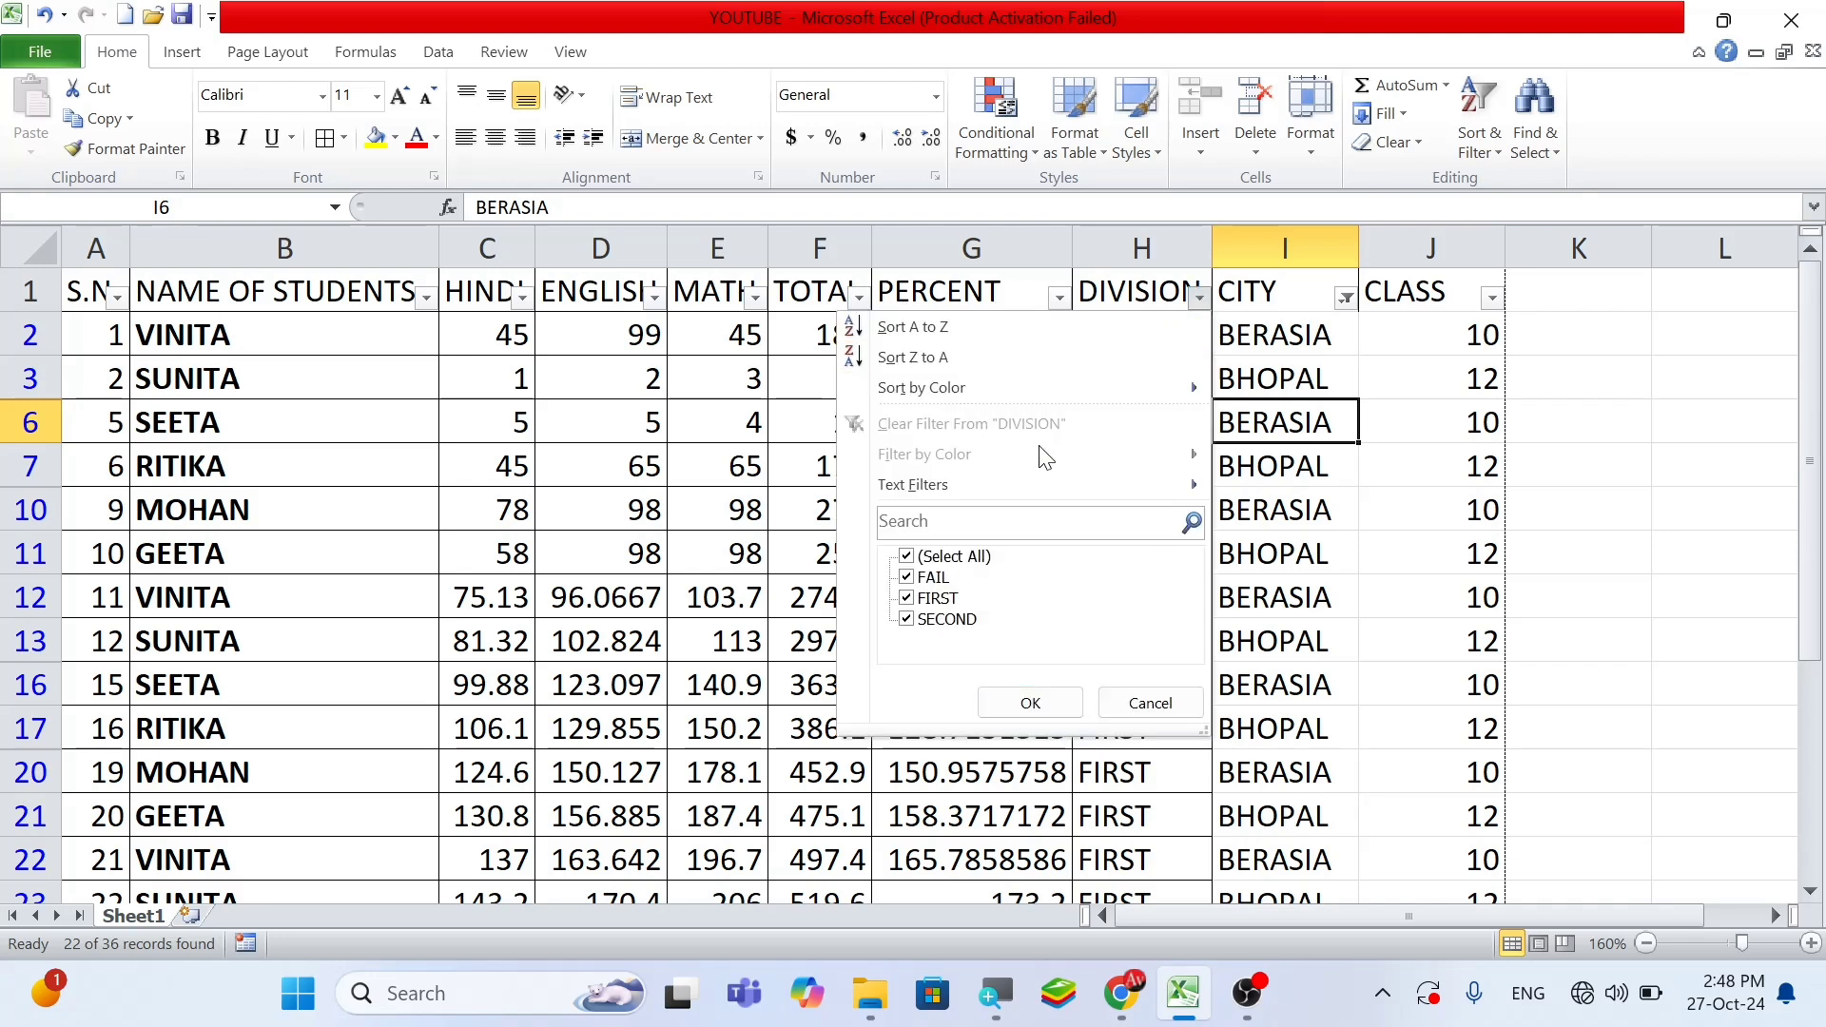
{"action": "left_click", "coordinate": [924, 559]}
{"action": "left_click", "coordinate": [908, 599]}
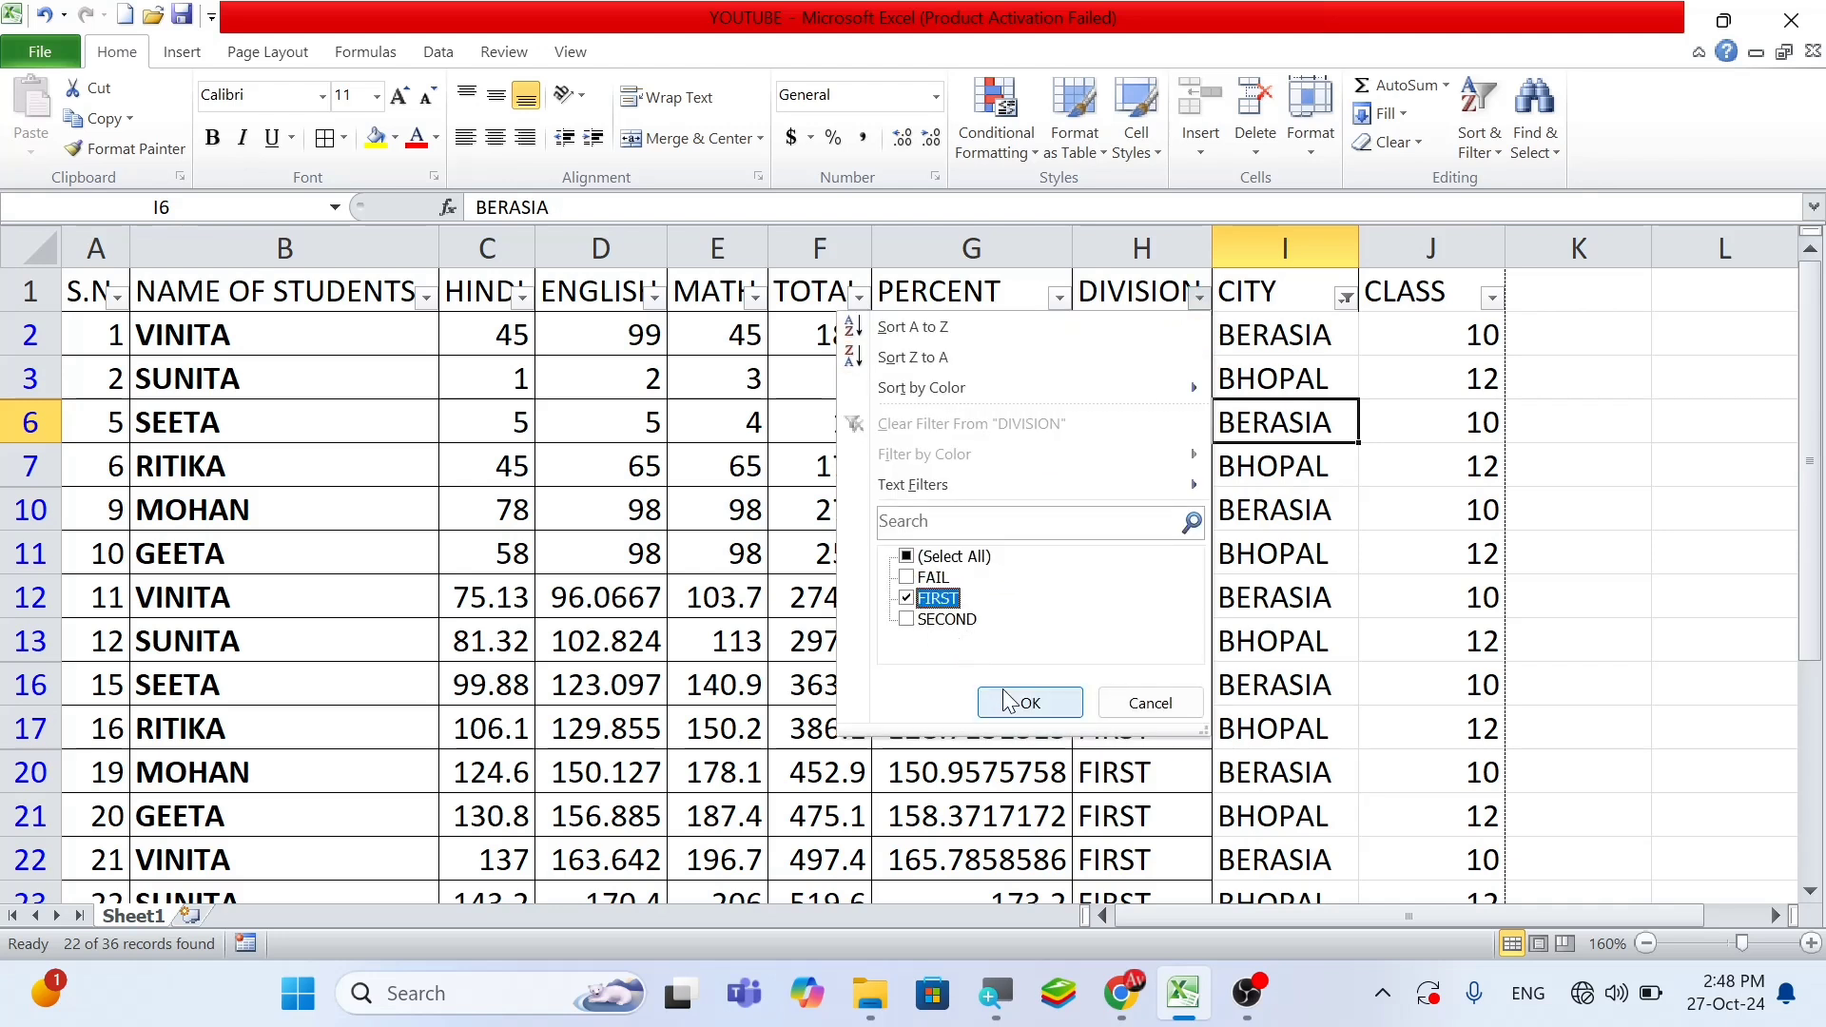
{"action": "left_click", "coordinate": [1029, 703]}
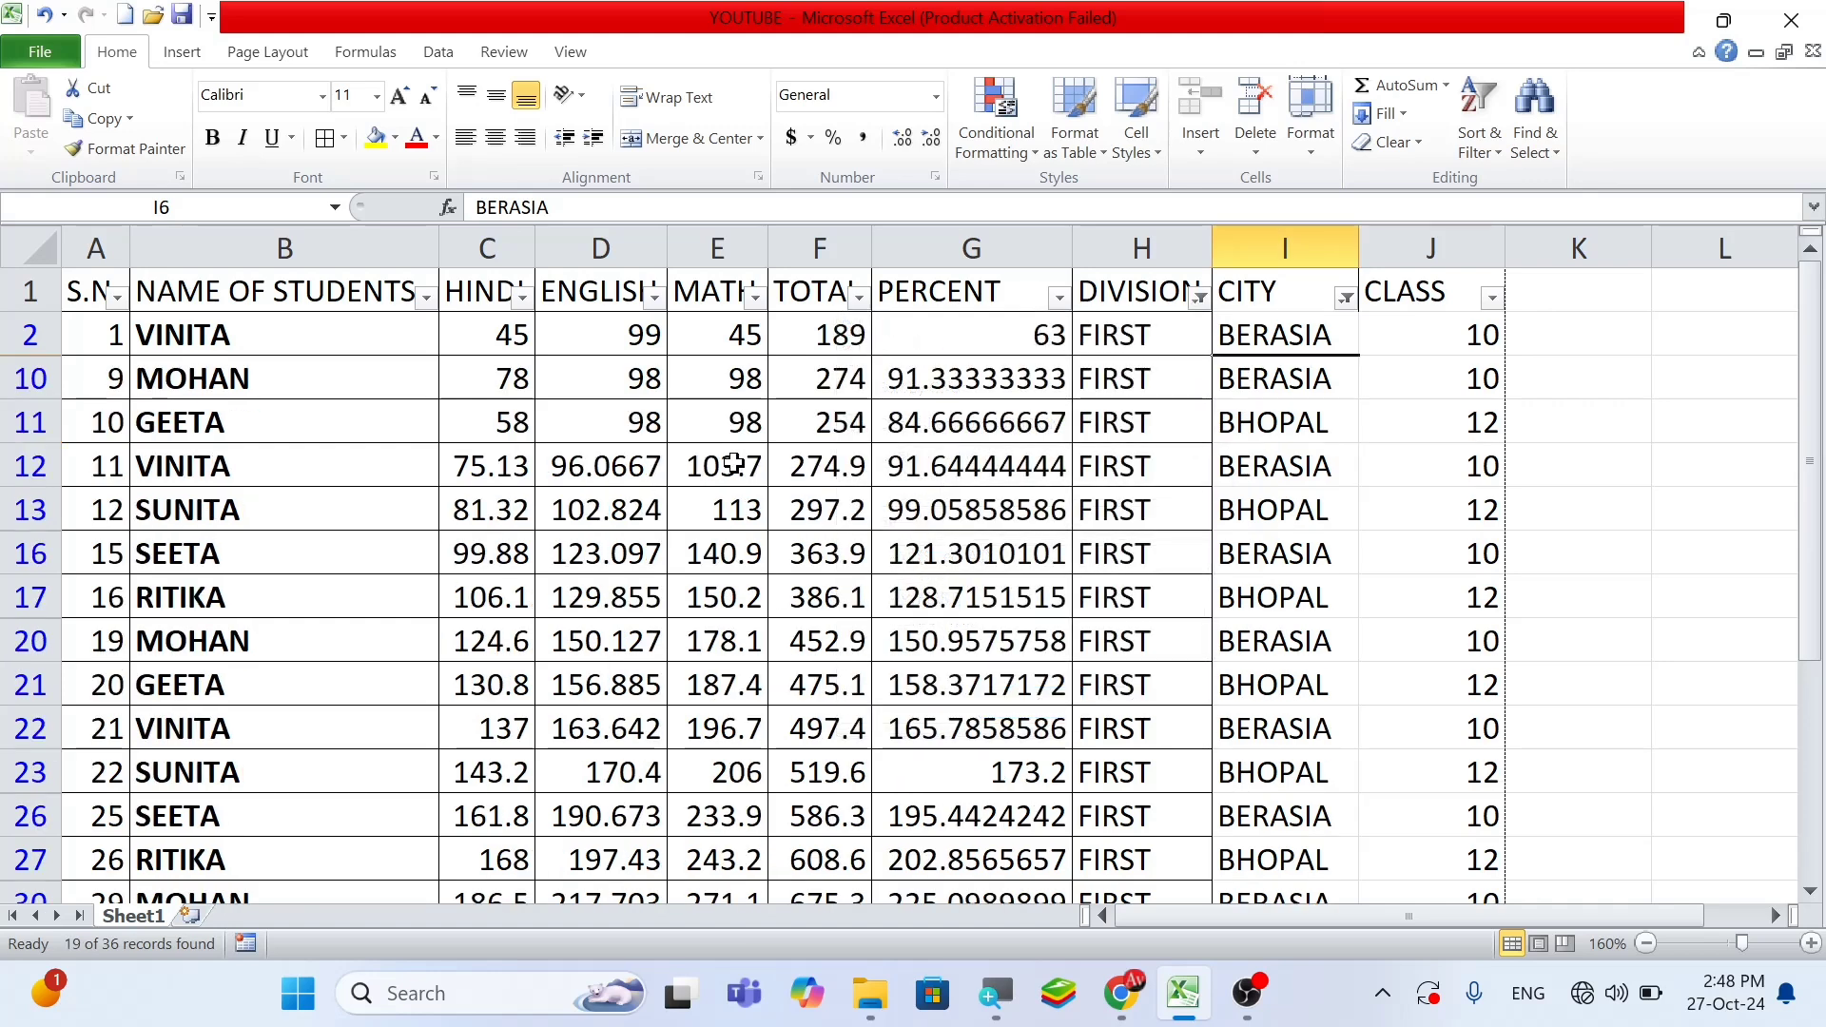
{"action": "scroll", "coordinate": [806, 511], "scroll_direction": "down", "scroll_amount": 2}
{"action": "scroll", "coordinate": [806, 514], "scroll_direction": "down", "scroll_amount": 2}
{"action": "scroll", "coordinate": [803, 530], "scroll_direction": "up", "scroll_amount": 4}
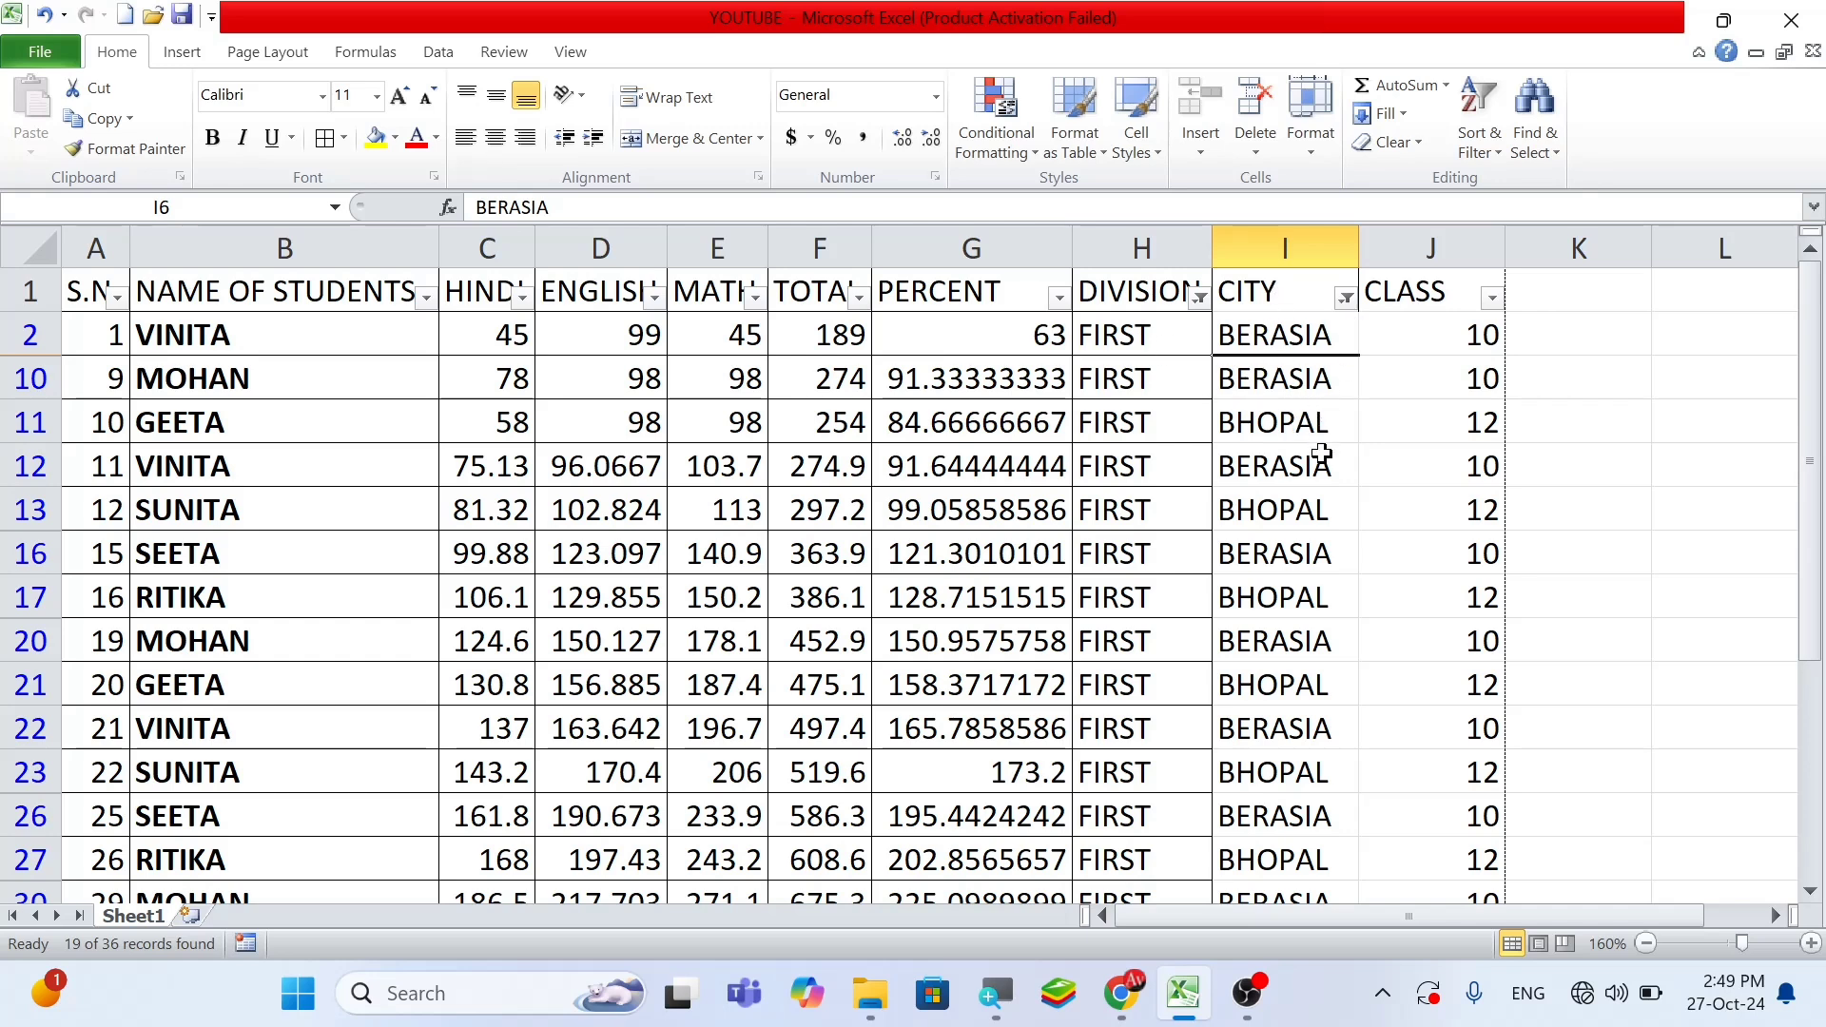
Filter the CLASS column to show only class 10 among the already filtered records
{"action": "left_click", "coordinate": [1492, 298]}
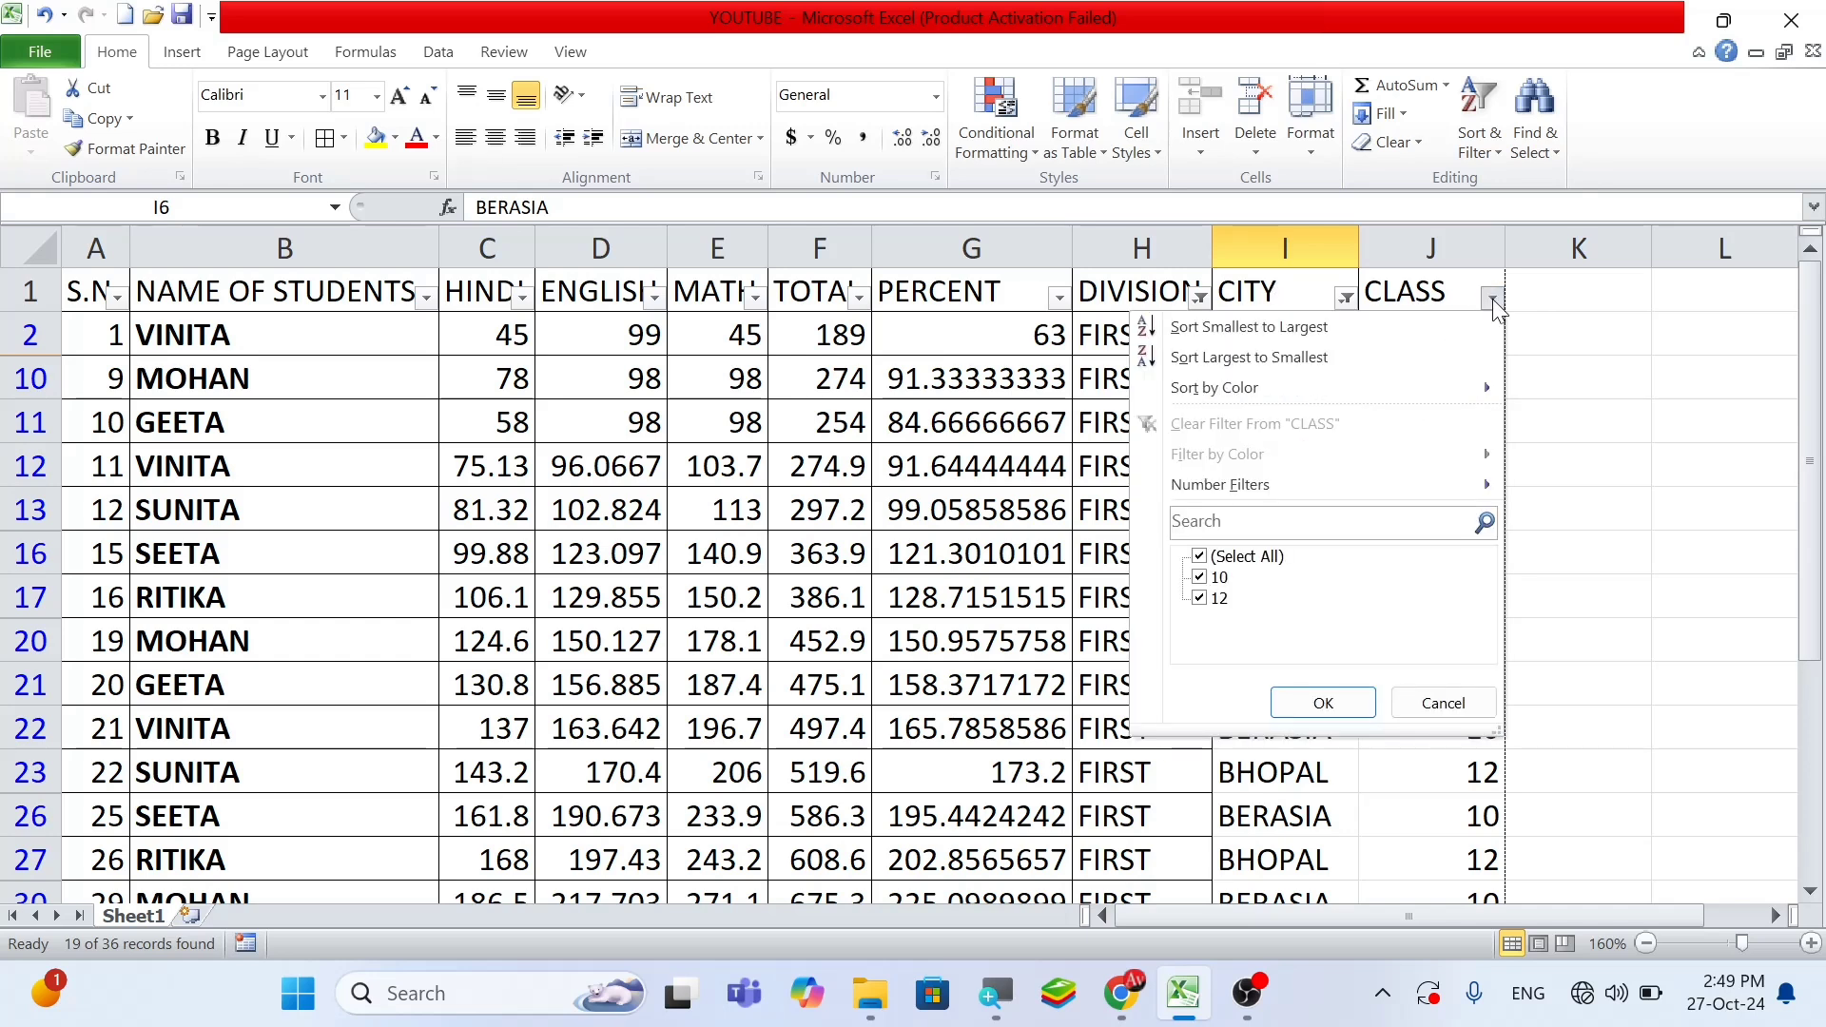
{"action": "left_click", "coordinate": [1208, 556]}
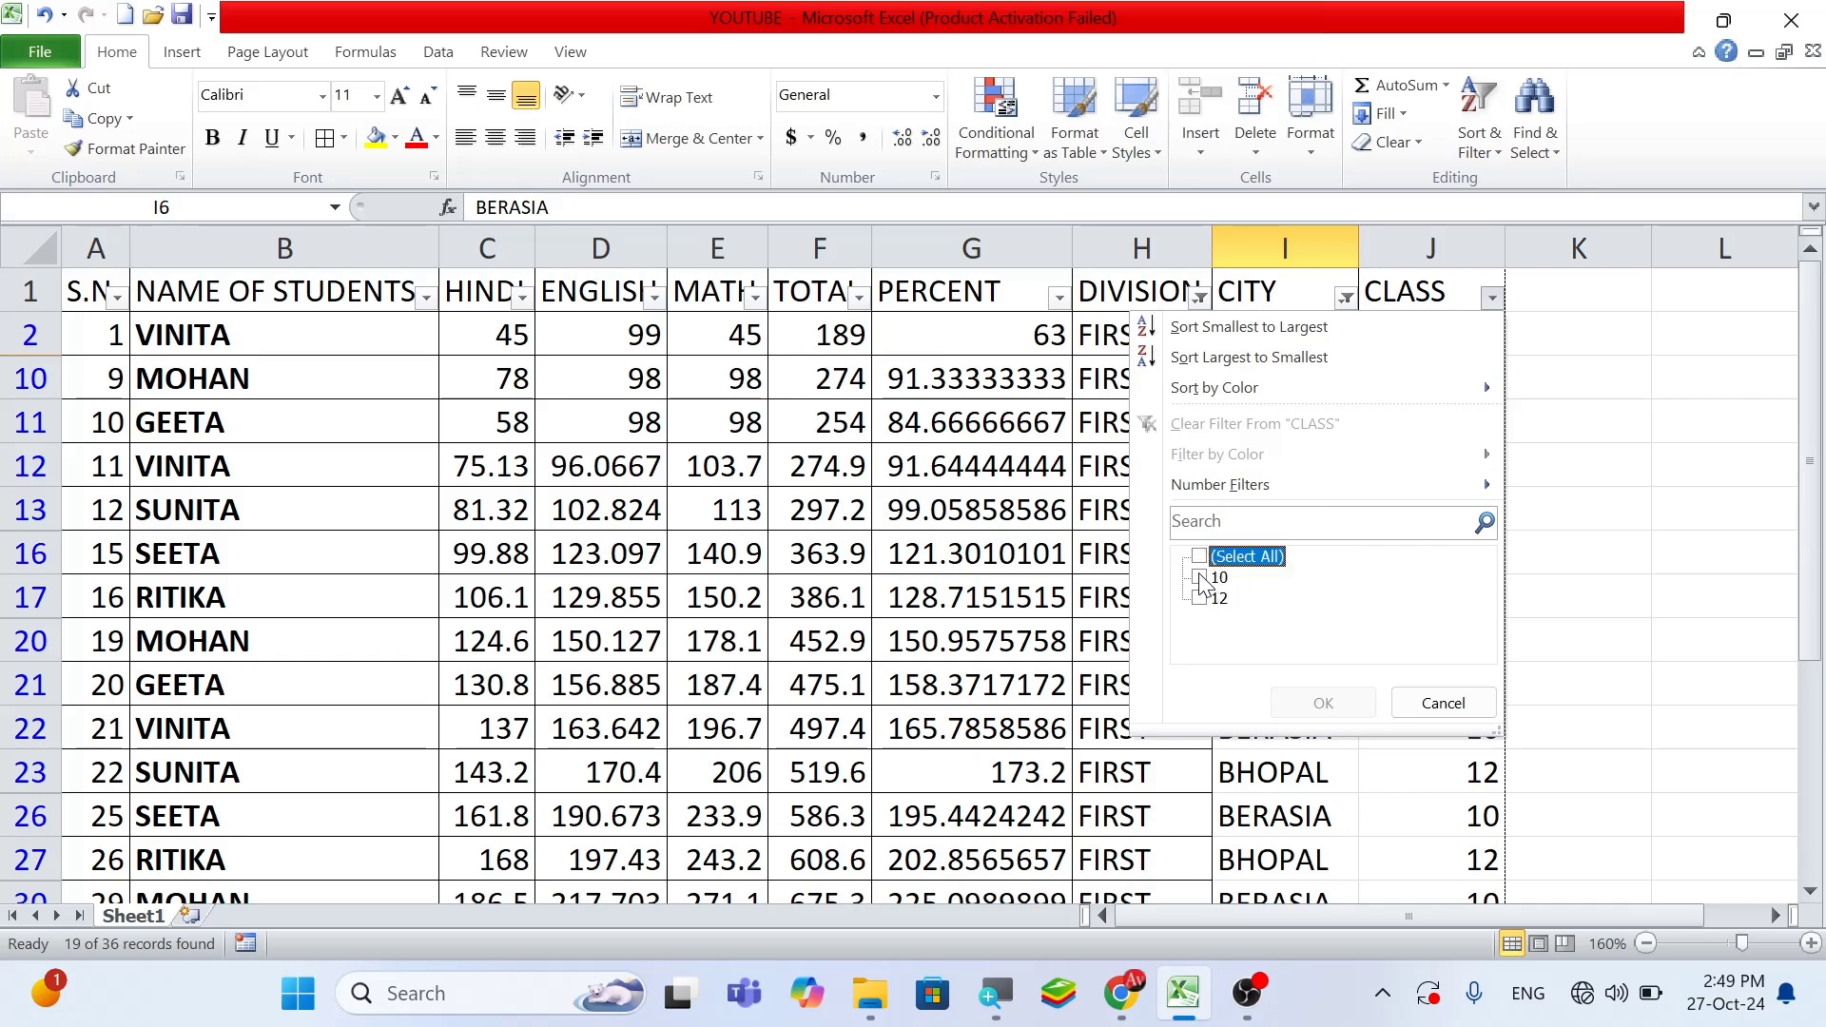
{"action": "left_click", "coordinate": [1199, 577]}
{"action": "left_click", "coordinate": [1323, 703]}
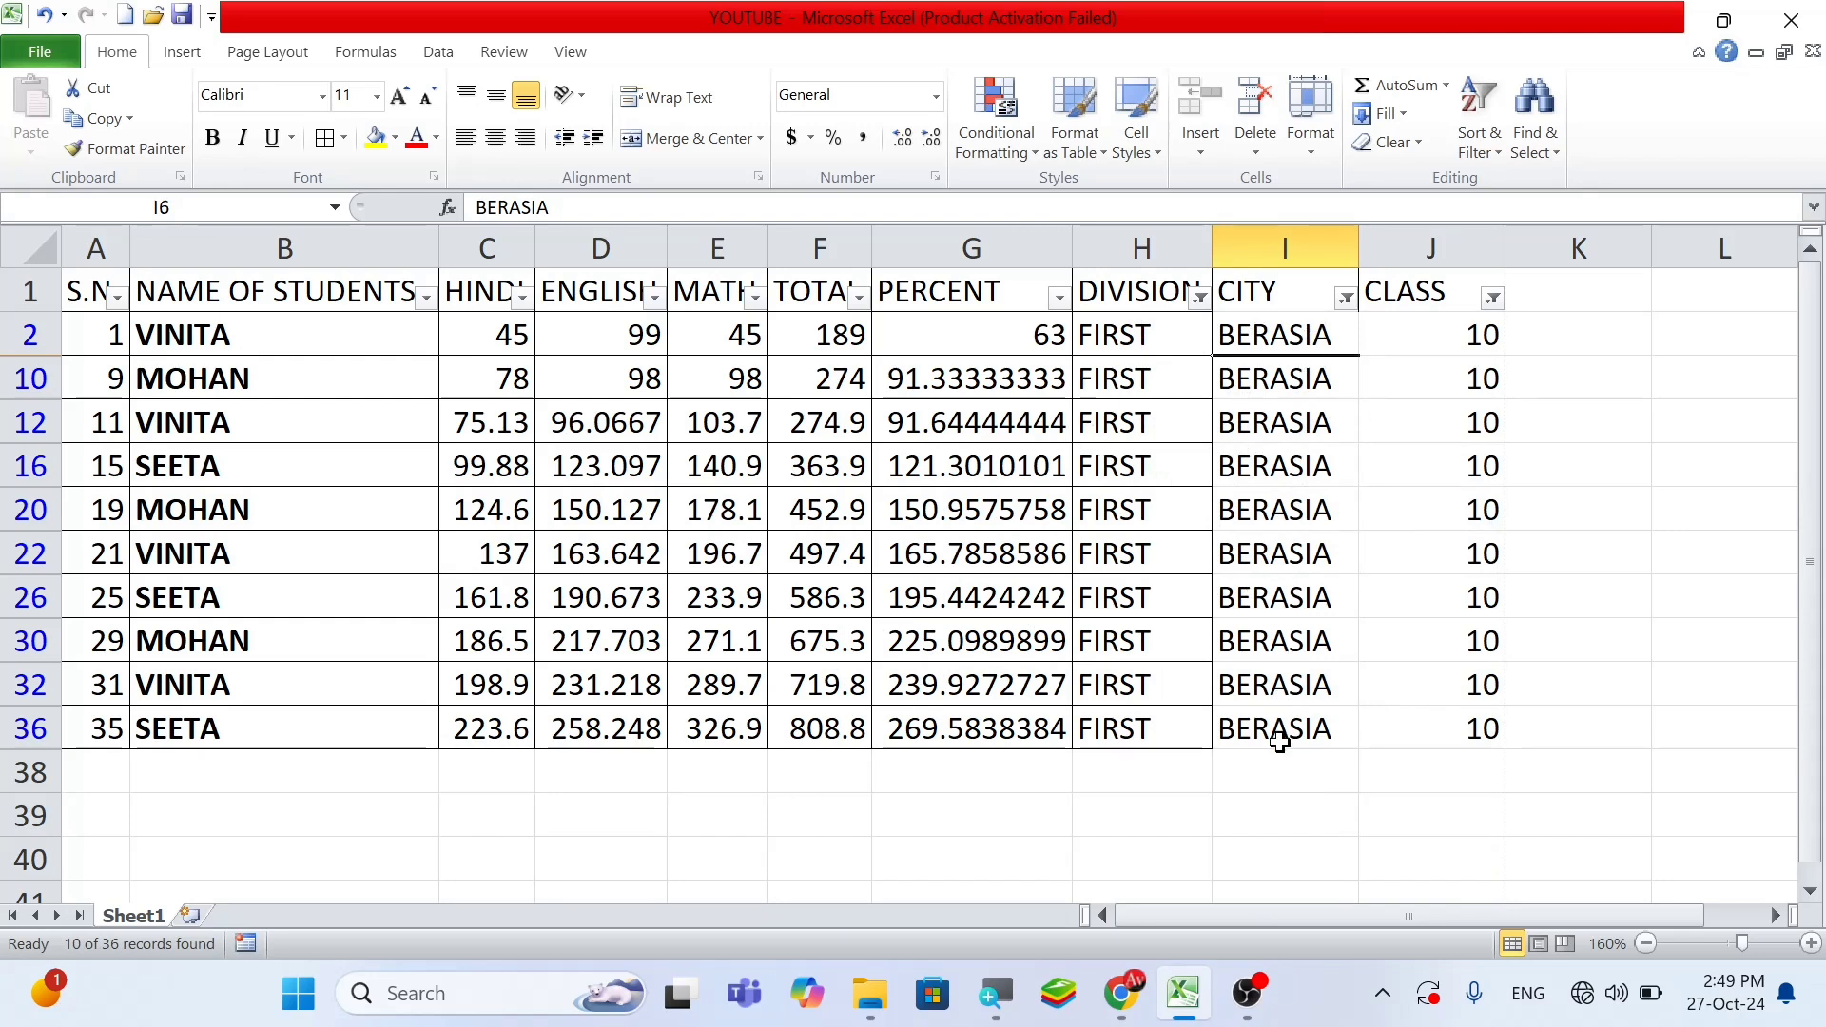
Check the CITY filter without changing it and extend the CLASS filter to show 12 together with 10
{"action": "left_click", "coordinate": [1345, 297]}
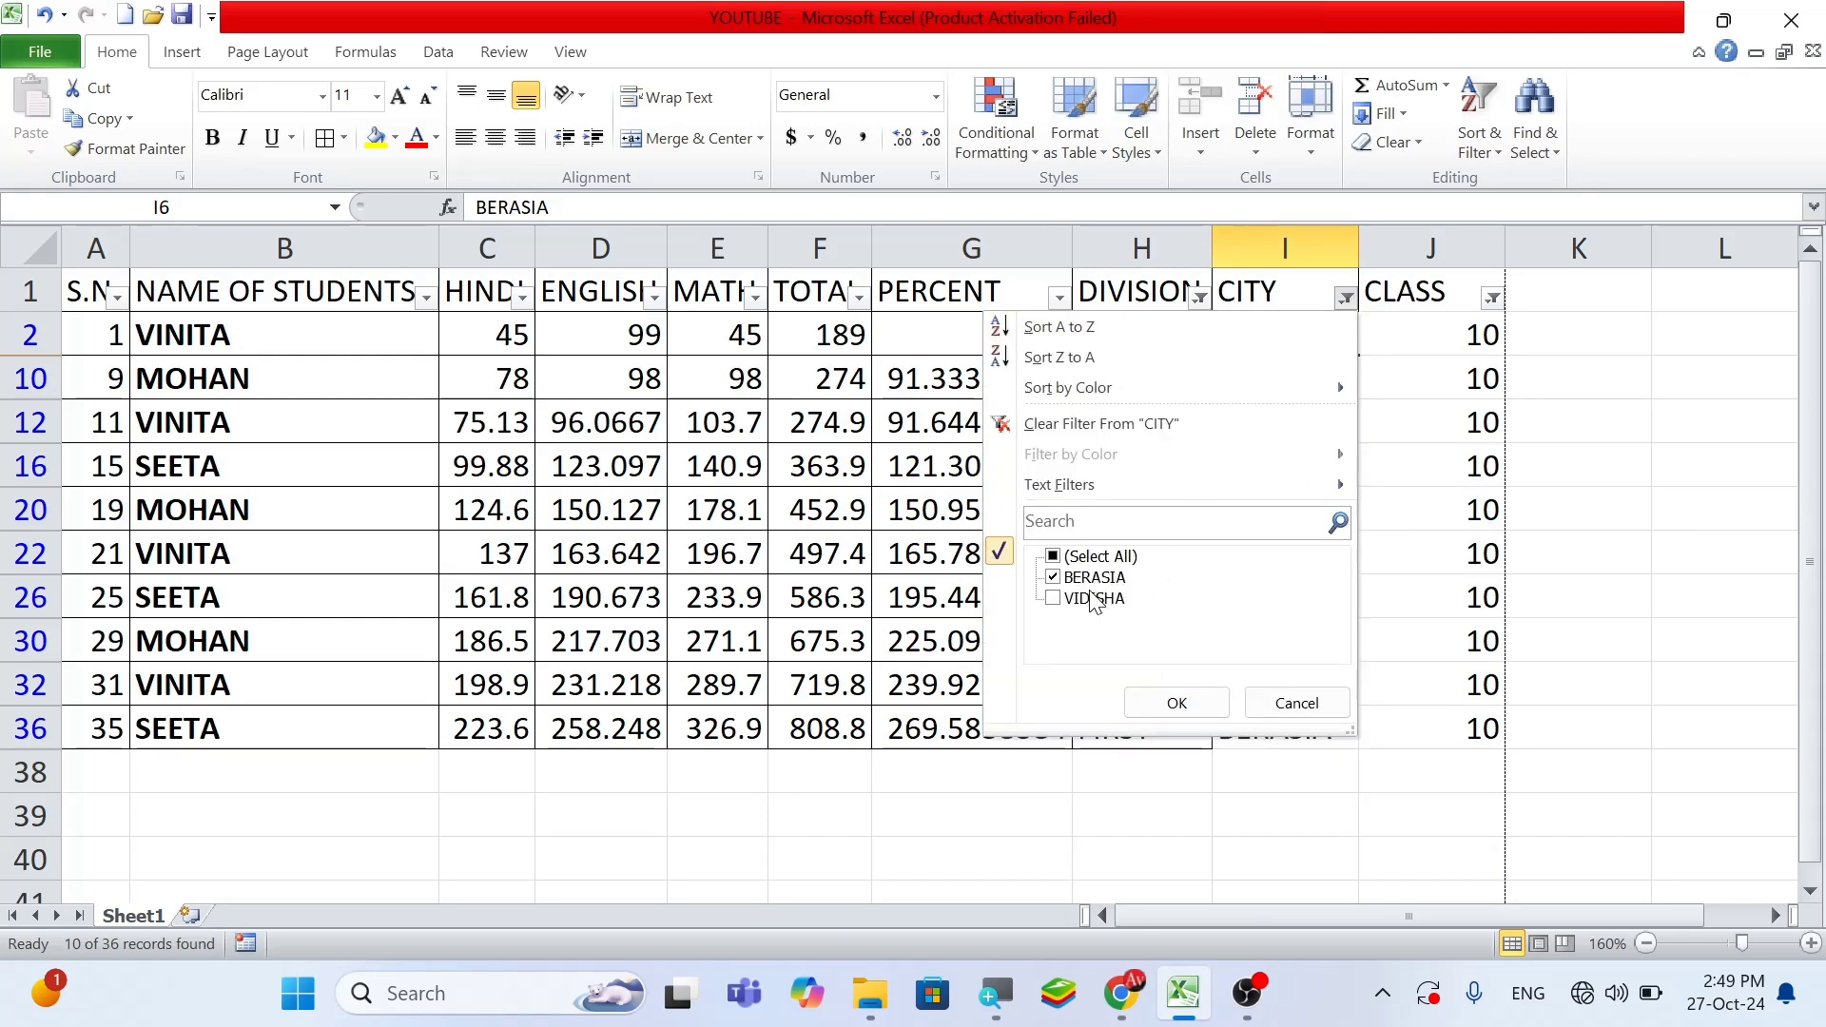
{"action": "left_click", "coordinate": [1176, 702]}
{"action": "left_click", "coordinate": [1492, 298]}
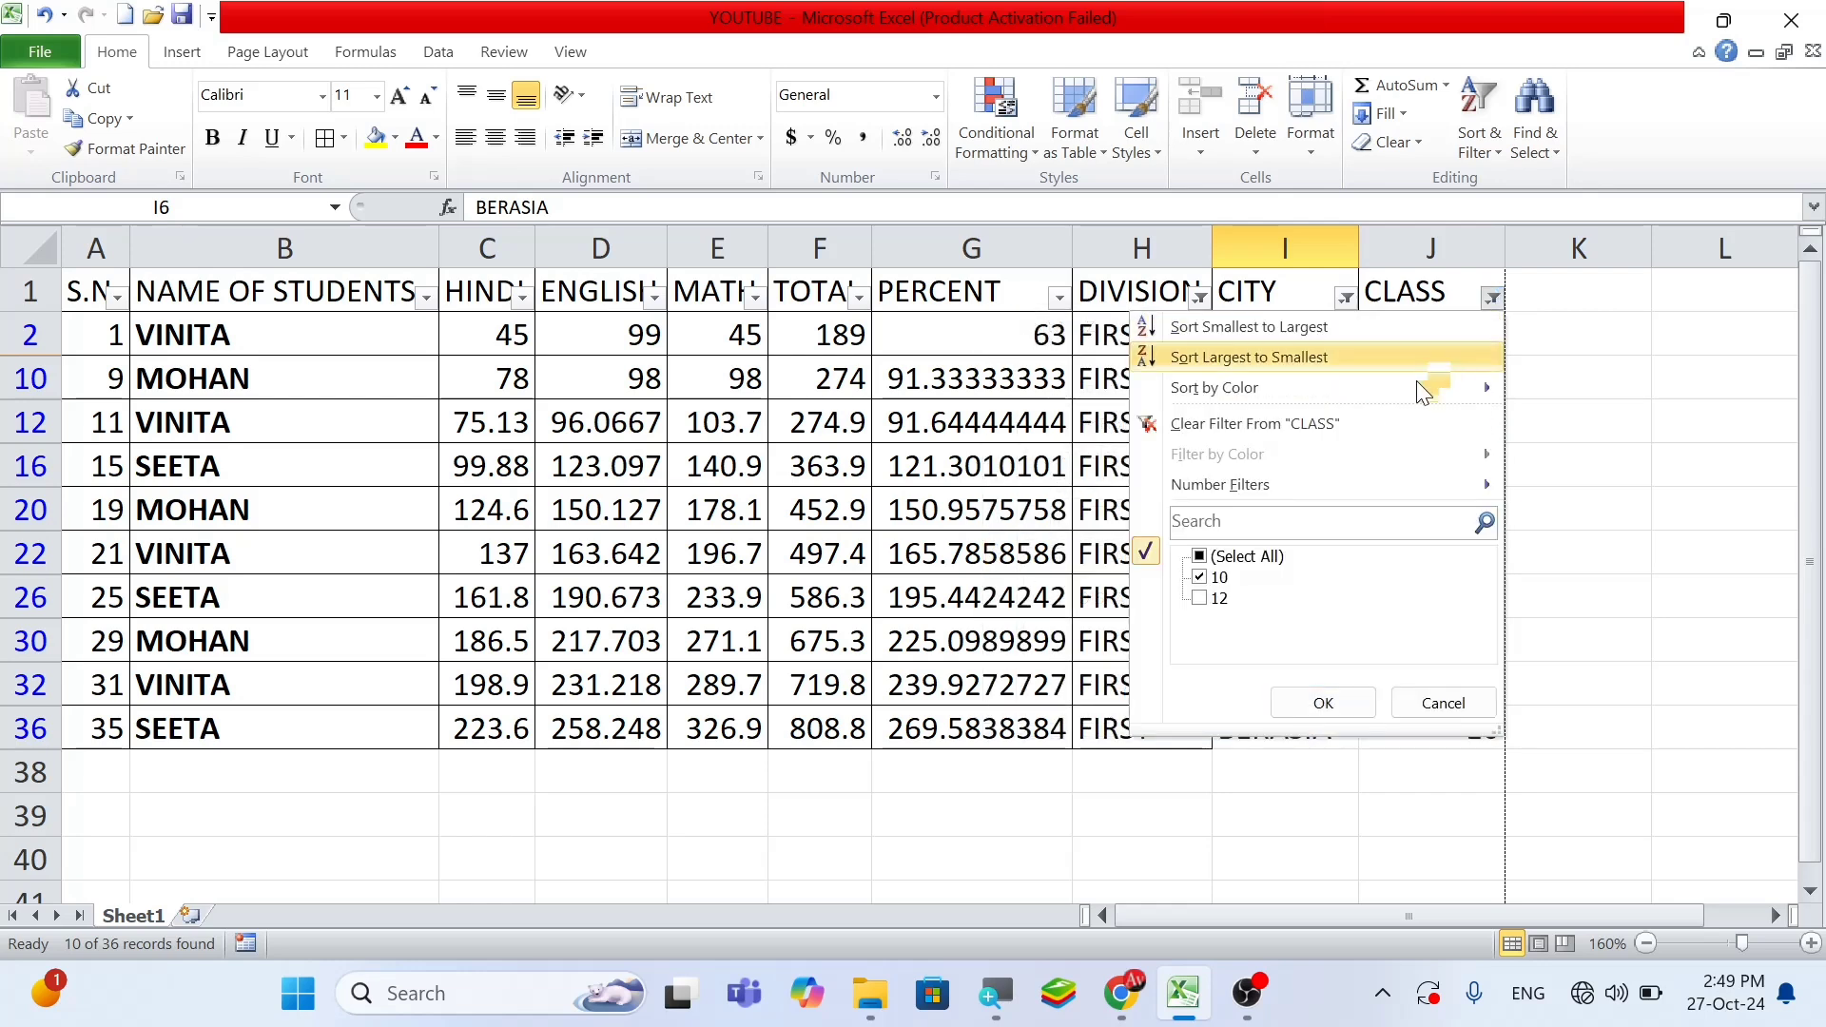
{"action": "left_click", "coordinate": [1206, 599]}
{"action": "left_click", "coordinate": [1323, 702]}
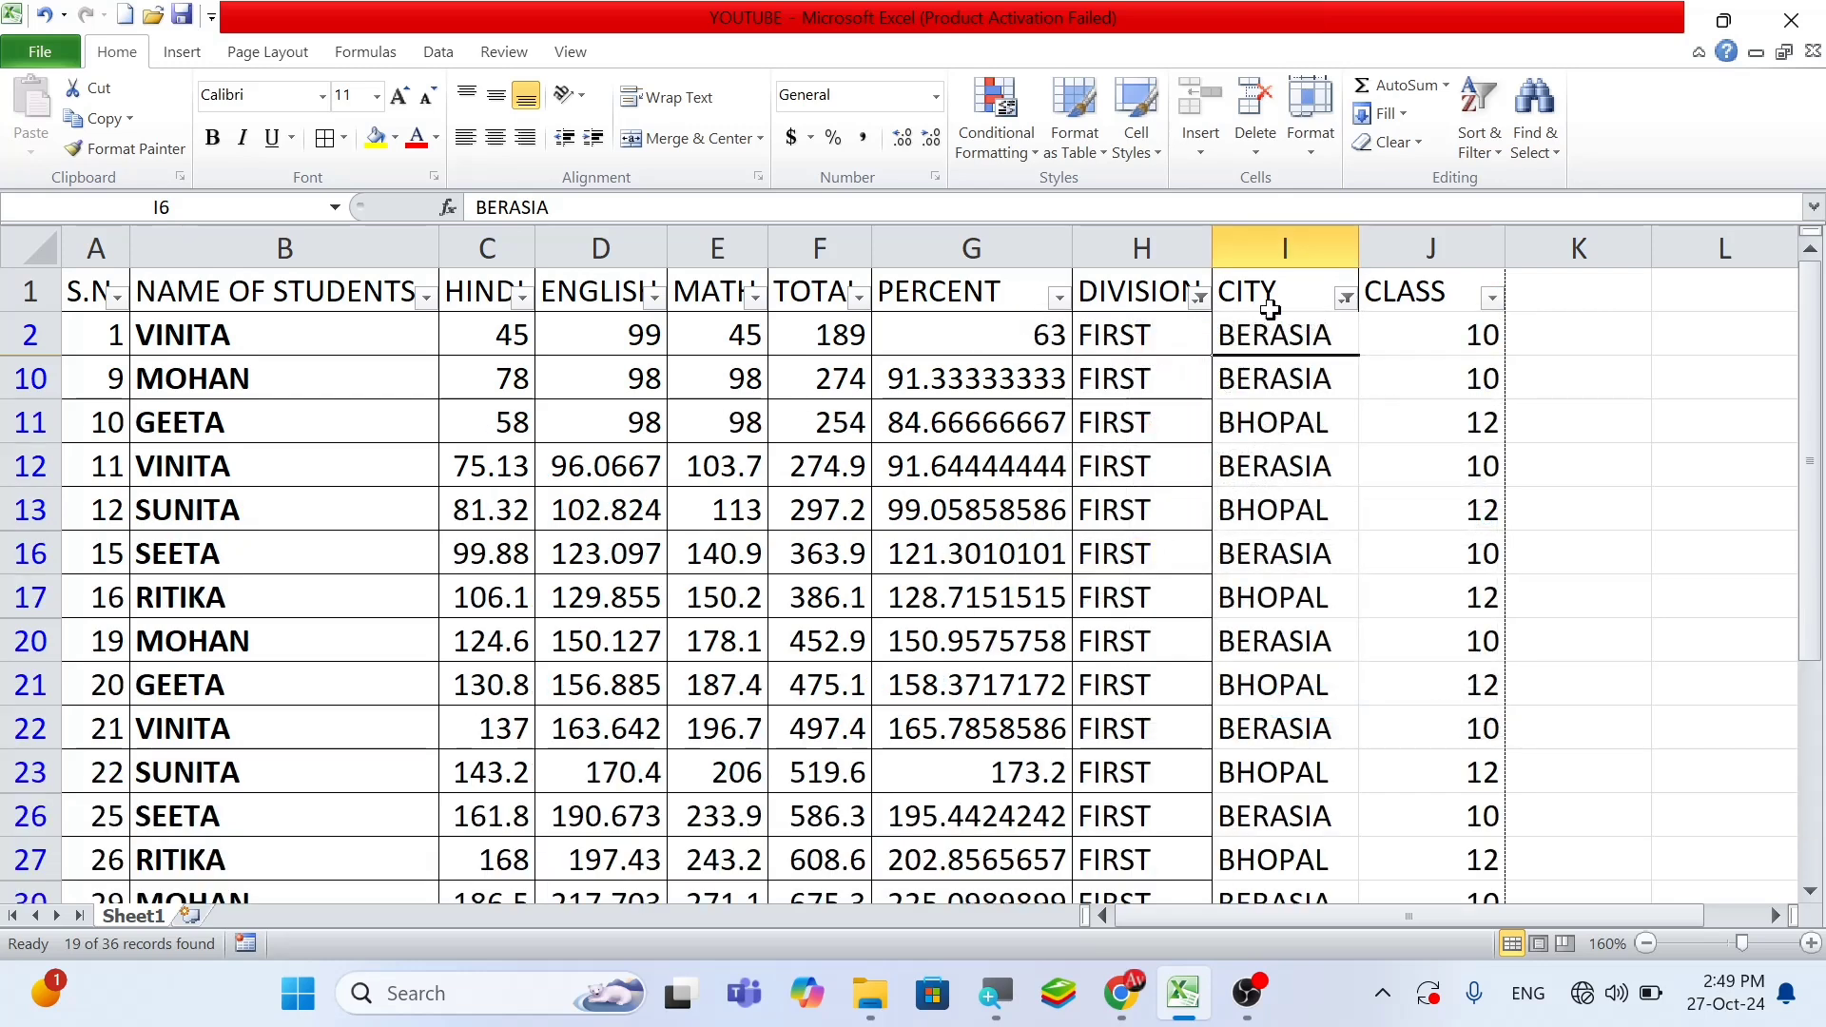
Remove BERASIA from the CITY filter and keep only BHOPAL
{"action": "left_click", "coordinate": [1345, 298]}
{"action": "left_click", "coordinate": [1074, 580]}
{"action": "left_click", "coordinate": [1176, 702]}
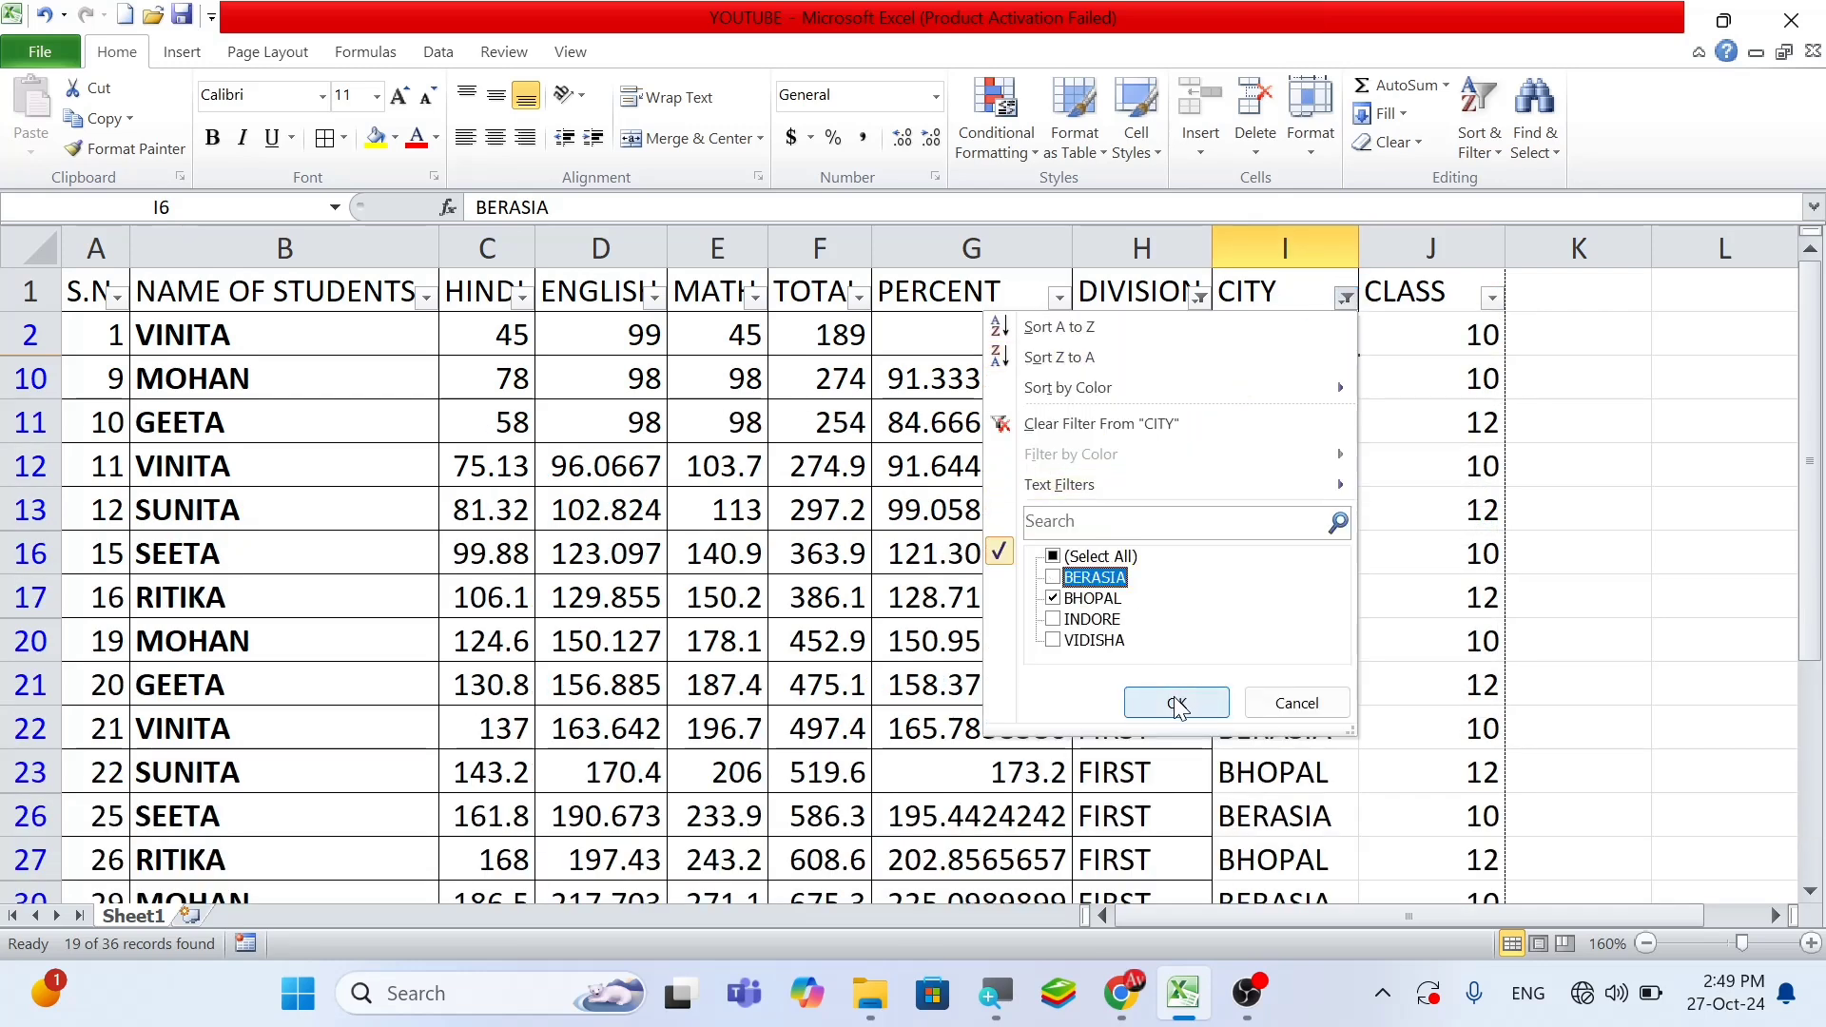
Show all records again by reselecting every value in the CITY and DIVISION filters
{"action": "left_click", "coordinate": [1346, 298]}
{"action": "left_click", "coordinate": [1089, 557]}
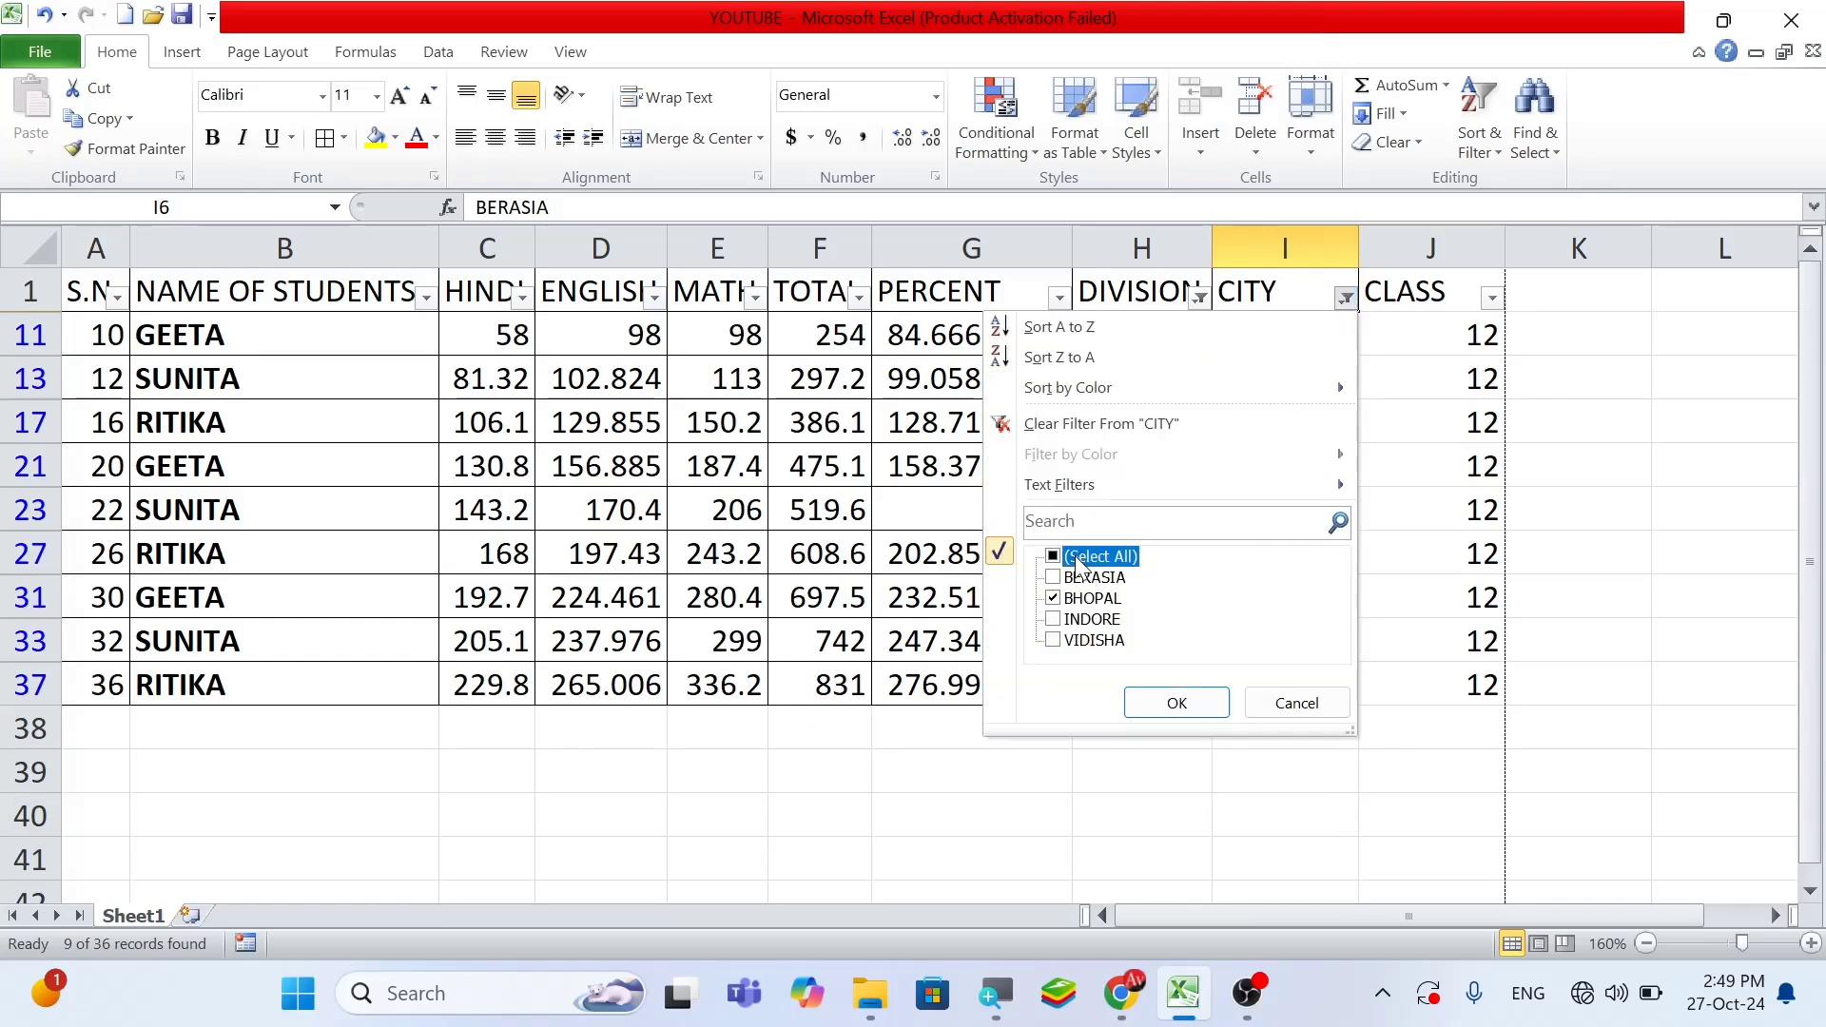
{"action": "left_click", "coordinate": [1176, 702]}
{"action": "scroll", "coordinate": [1236, 399], "scroll_direction": "down", "scroll_amount": 1}
{"action": "scroll", "coordinate": [1206, 361], "scroll_direction": "up", "scroll_amount": 1}
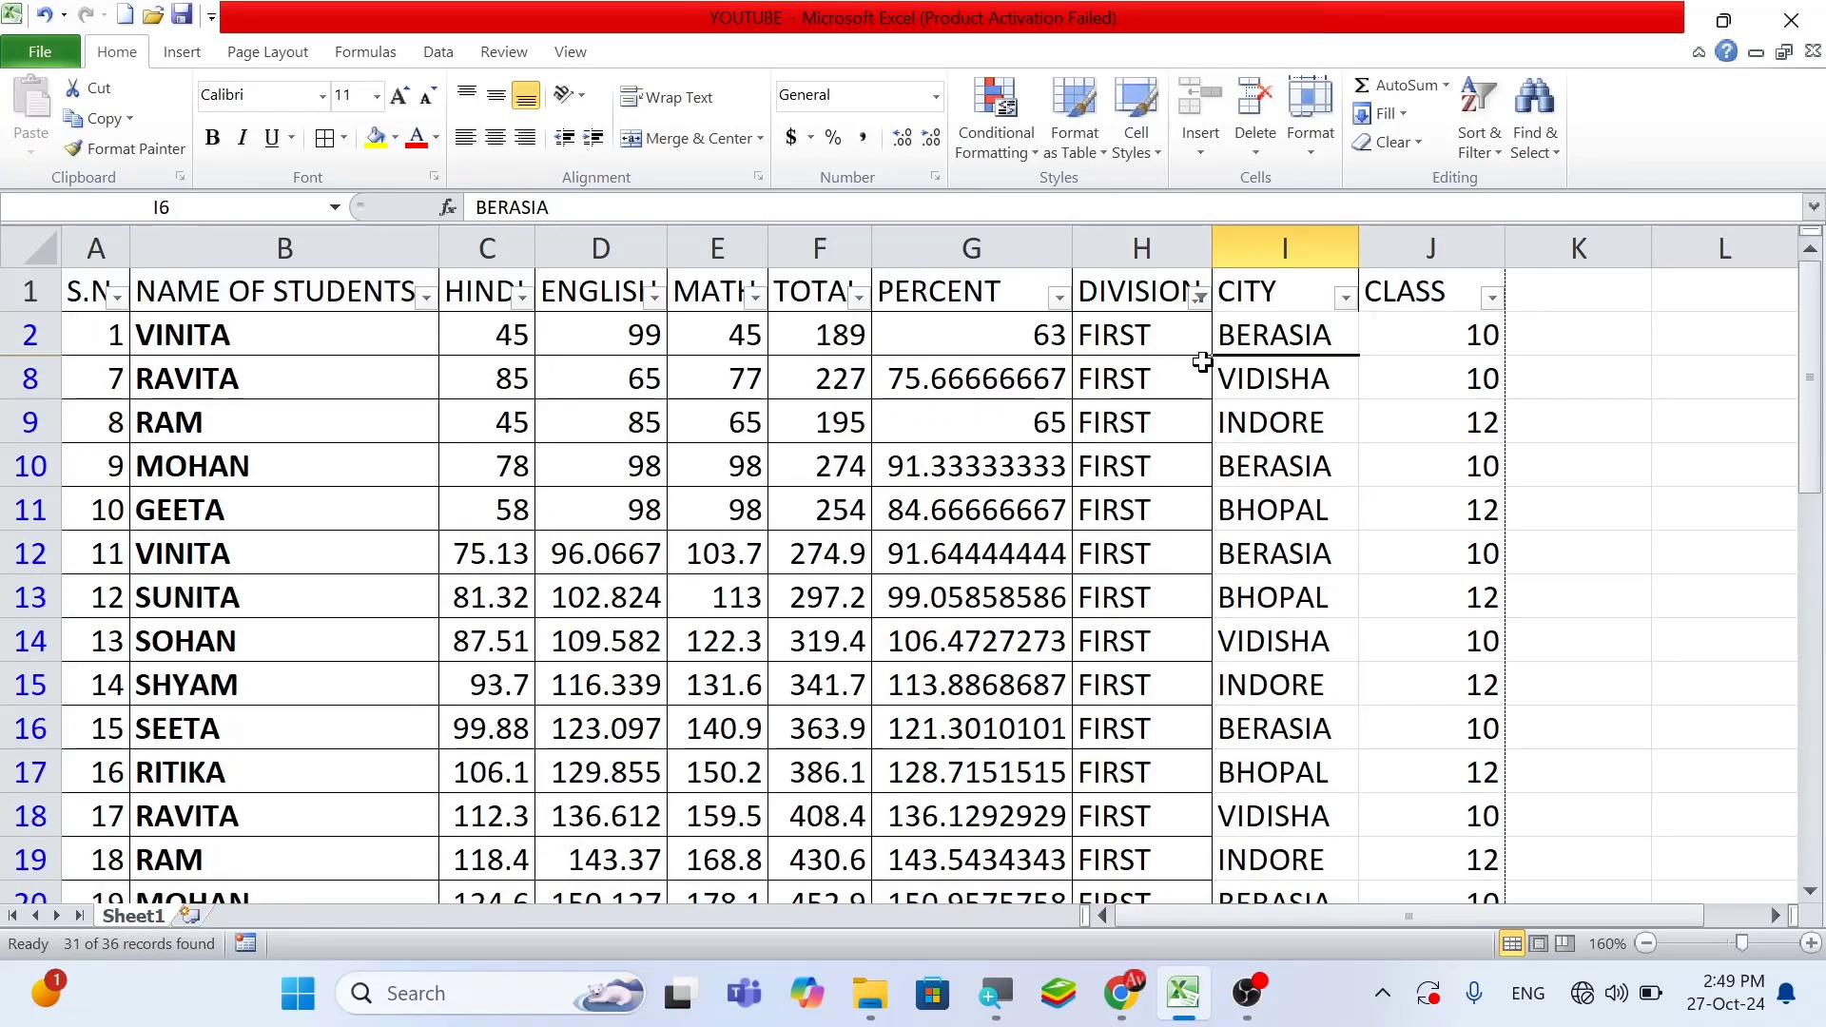
{"action": "left_click", "coordinate": [1200, 297]}
{"action": "left_click", "coordinate": [907, 556]}
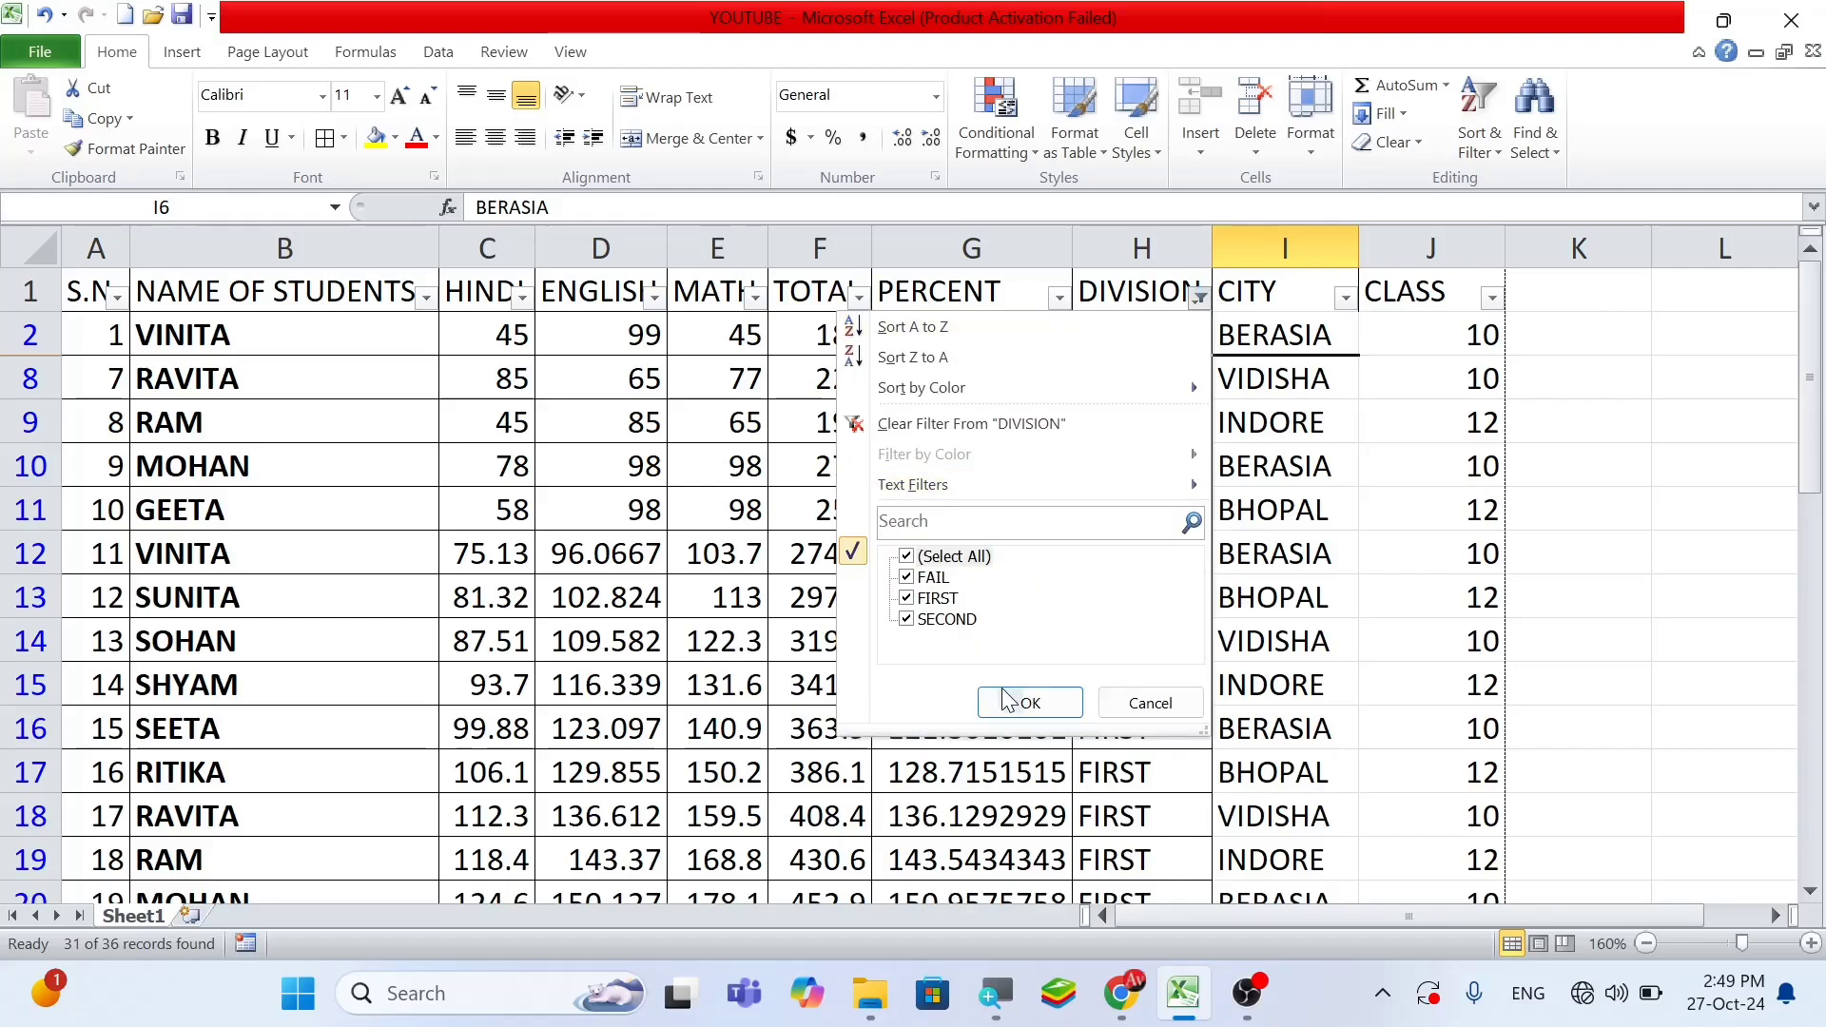
{"action": "left_click", "coordinate": [1030, 702]}
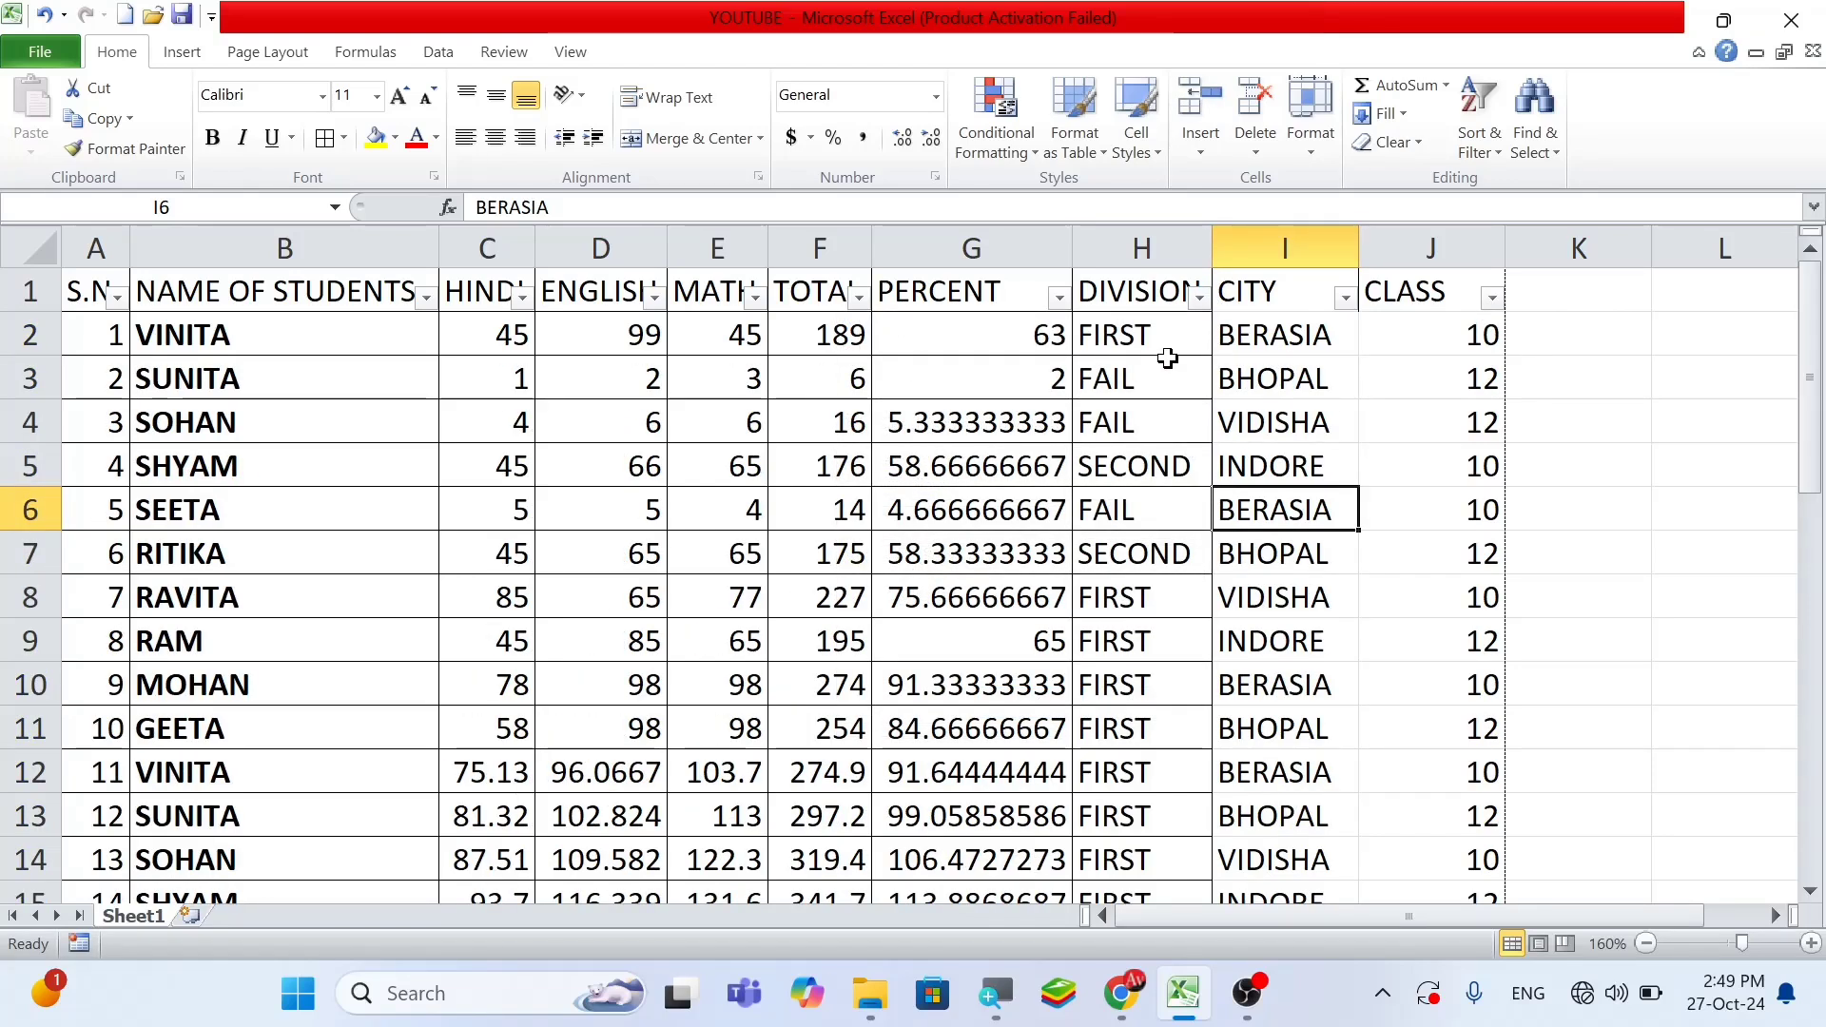
Filter the DIVISION column alone to show only FIRST and look through the records of all cities
{"action": "left_click", "coordinate": [1200, 297]}
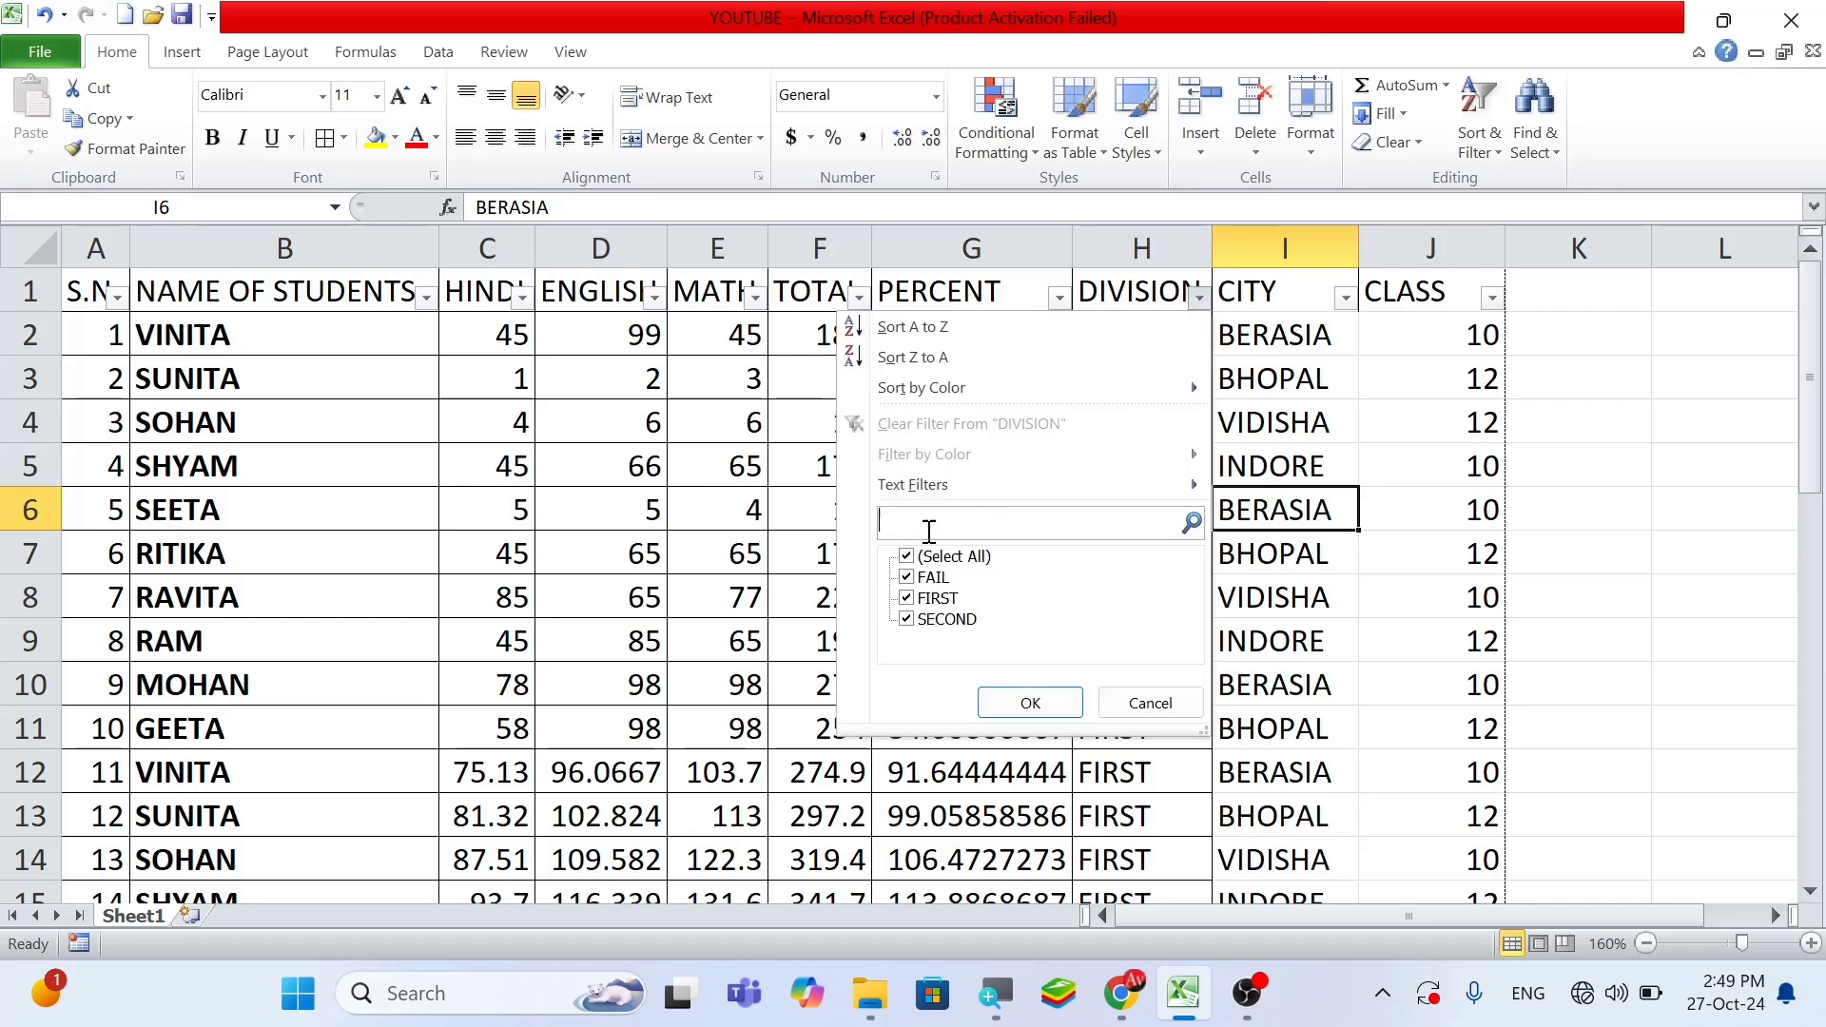
{"action": "left_click", "coordinate": [927, 556]}
{"action": "left_click", "coordinate": [908, 598]}
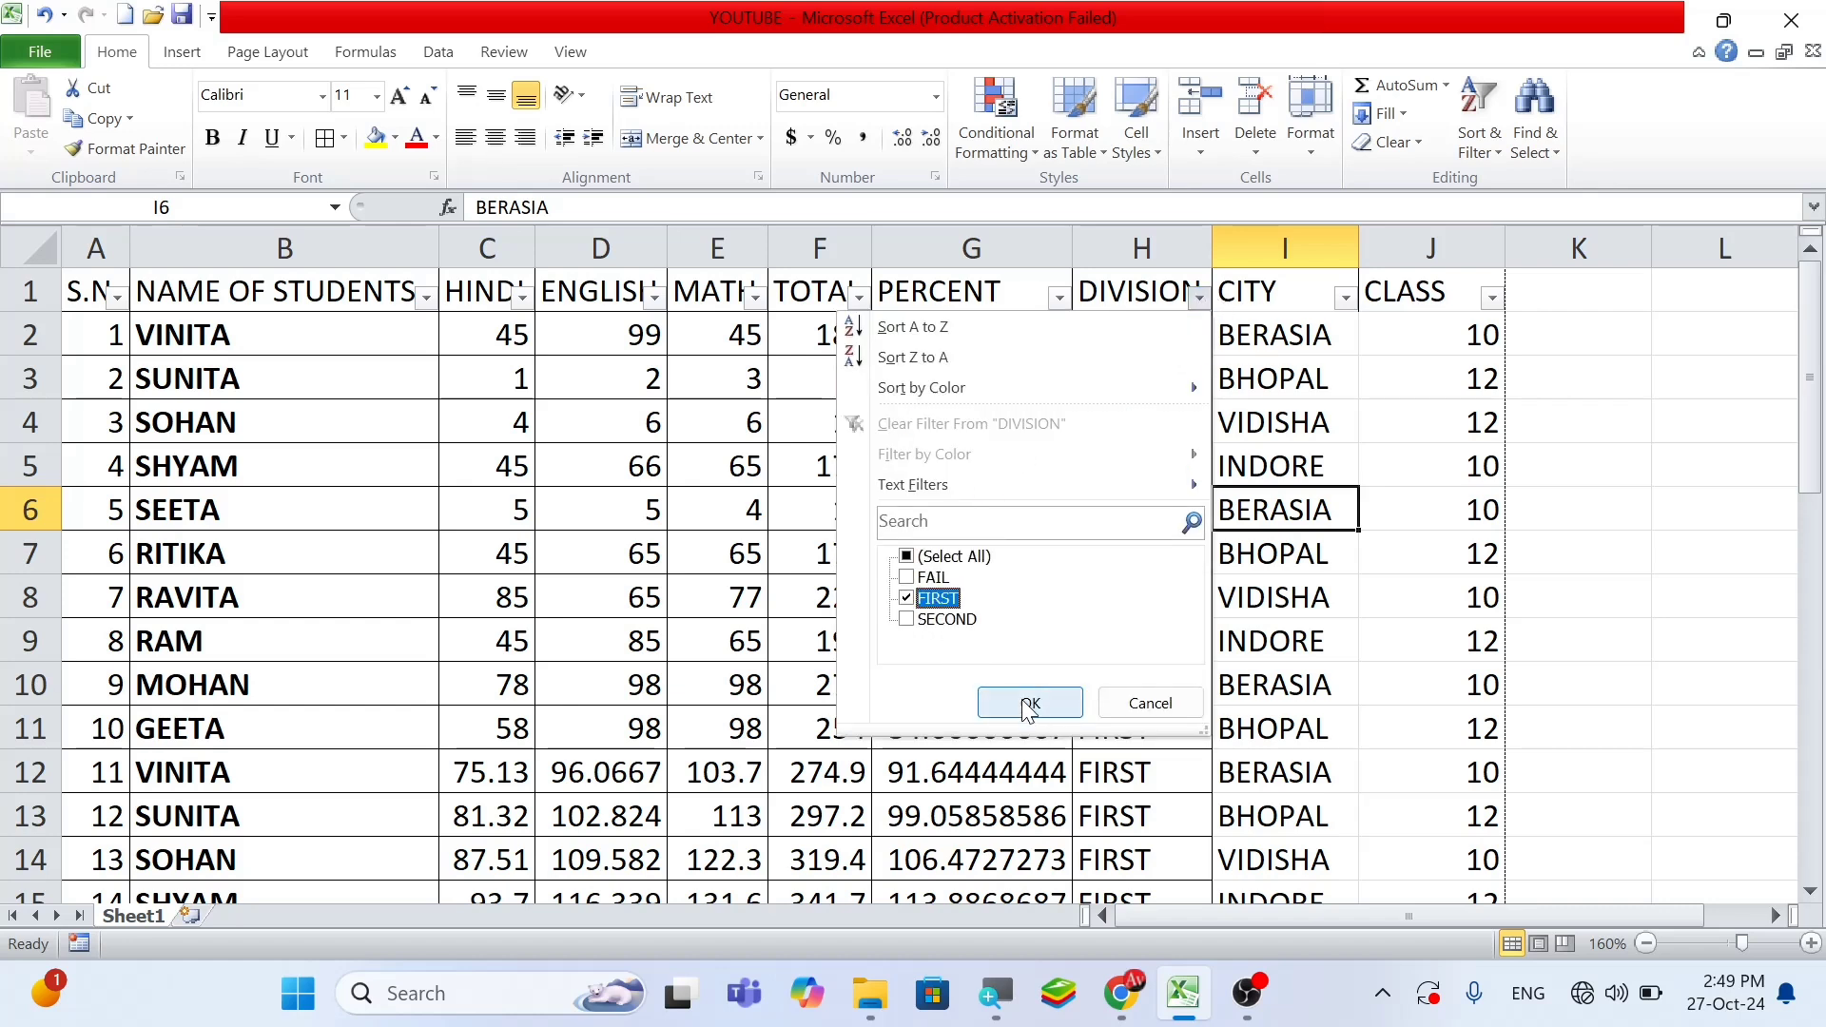
{"action": "left_click", "coordinate": [1029, 703]}
{"action": "scroll", "coordinate": [1276, 489], "scroll_direction": "down", "scroll_amount": 13}
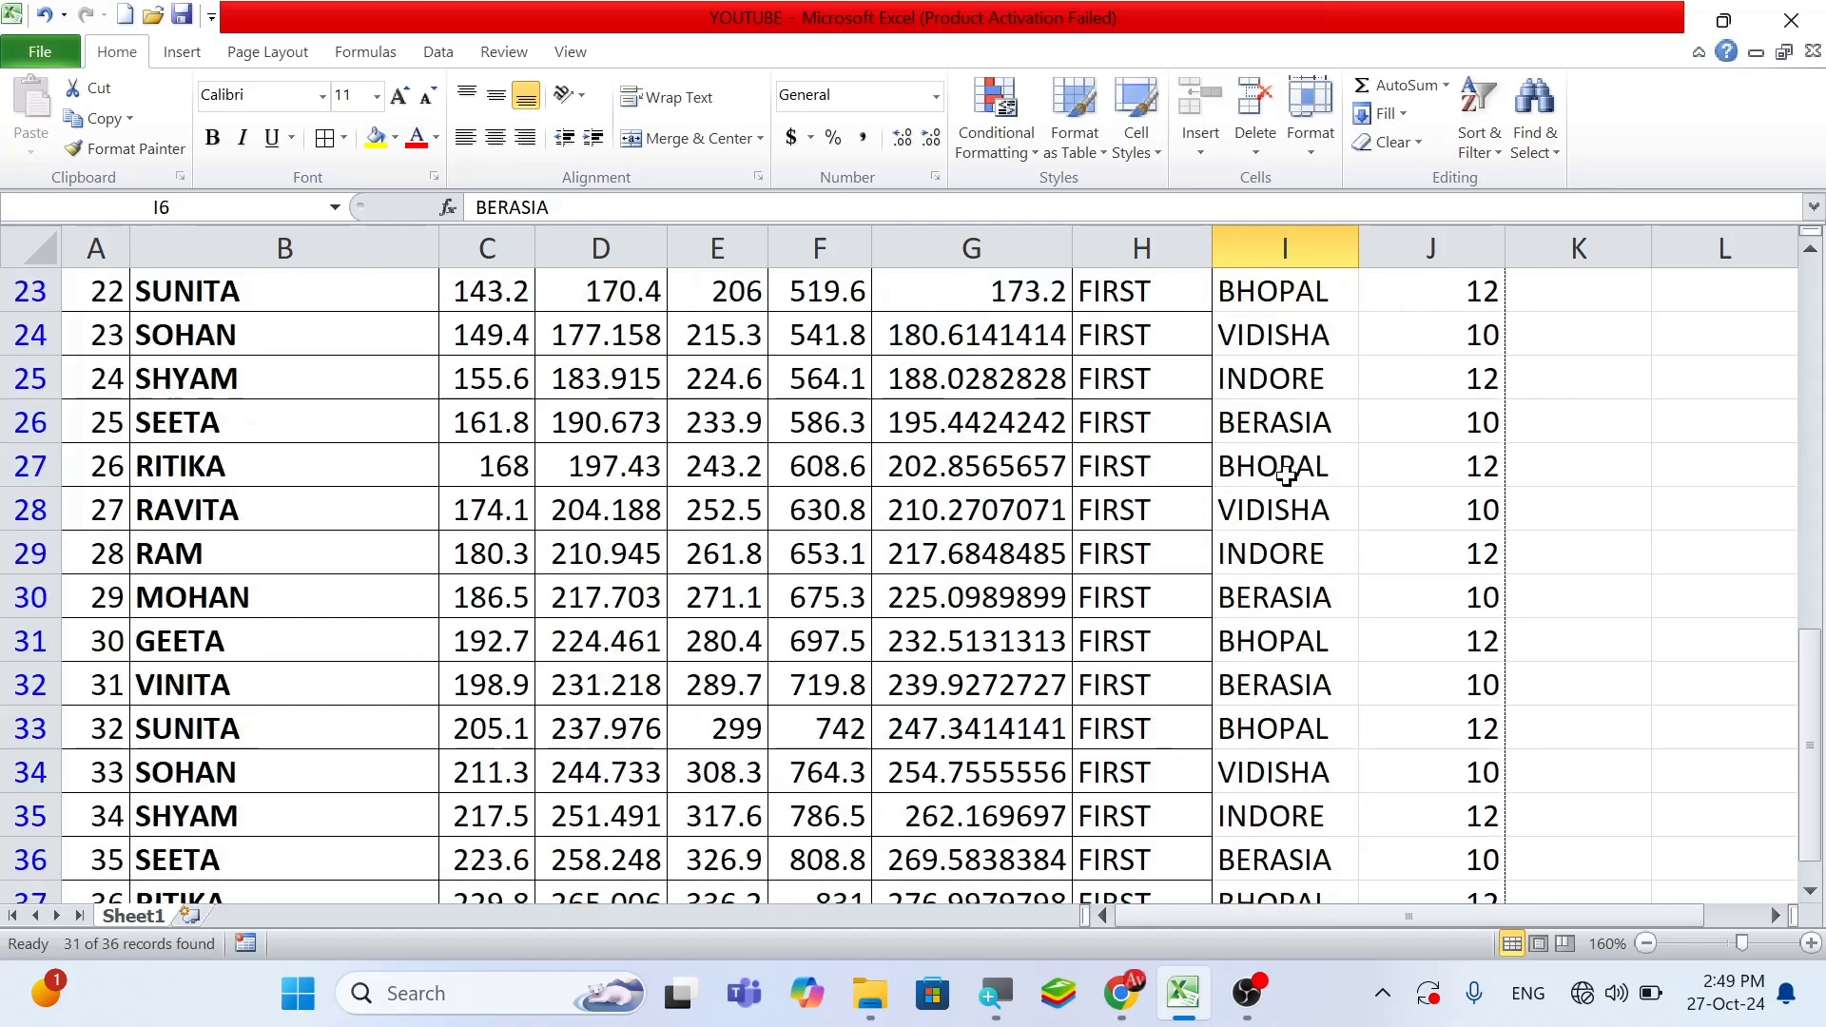
{"action": "scroll", "coordinate": [1275, 501], "scroll_direction": "up", "scroll_amount": 11}
{"action": "scroll", "coordinate": [1275, 501], "scroll_direction": "up", "scroll_amount": 2}
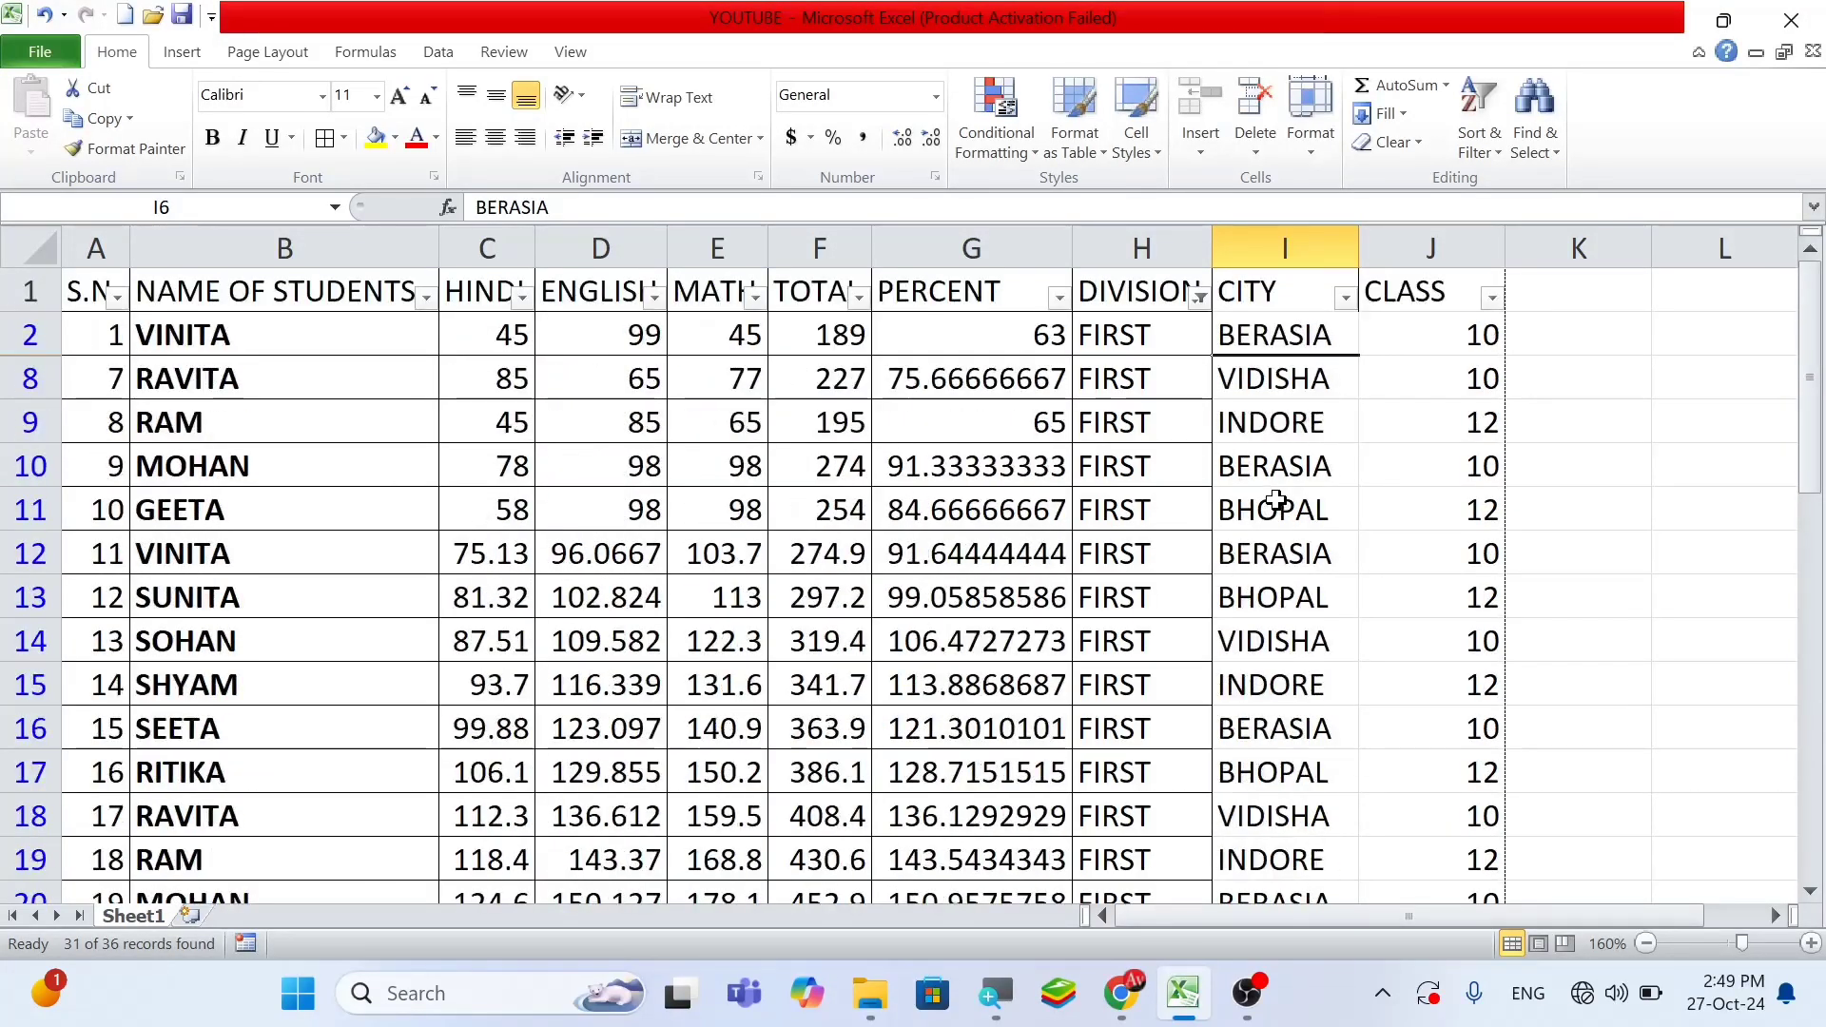
Reselect all values in the DIVISION filter
{"action": "left_click", "coordinate": [1200, 299]}
{"action": "left_click", "coordinate": [906, 556]}
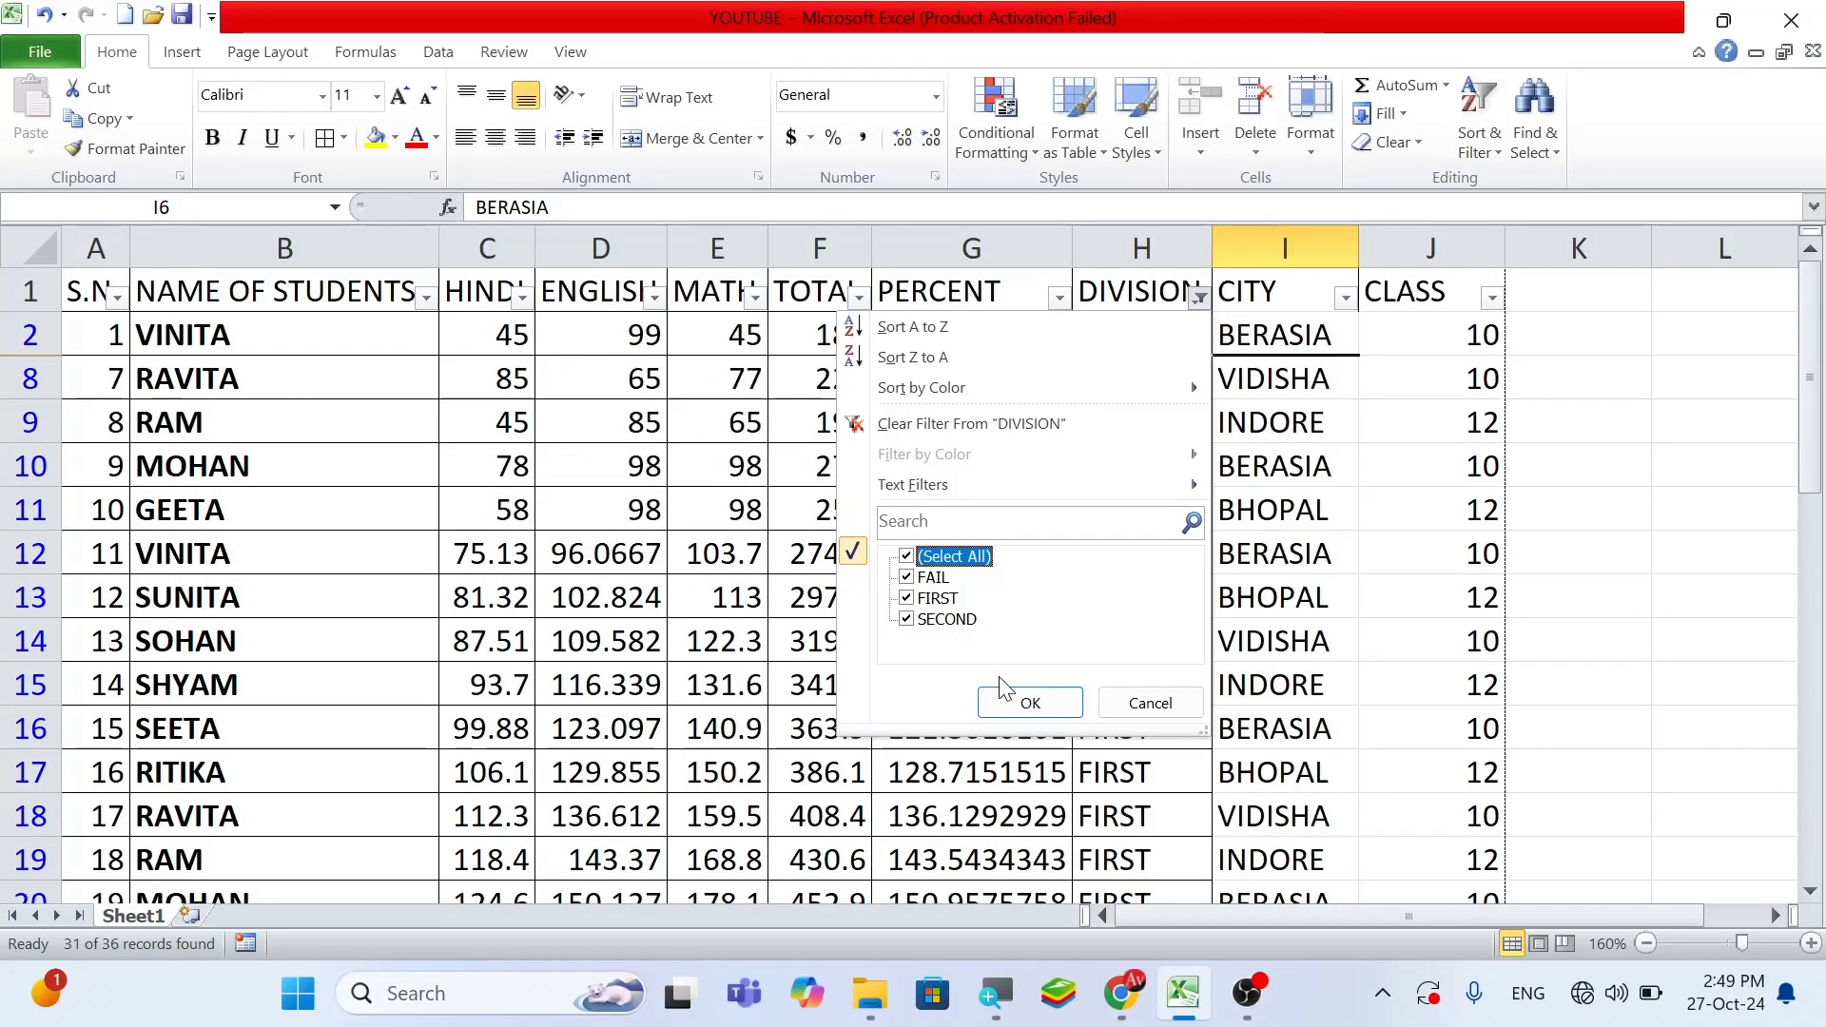
{"action": "left_click", "coordinate": [1036, 701]}
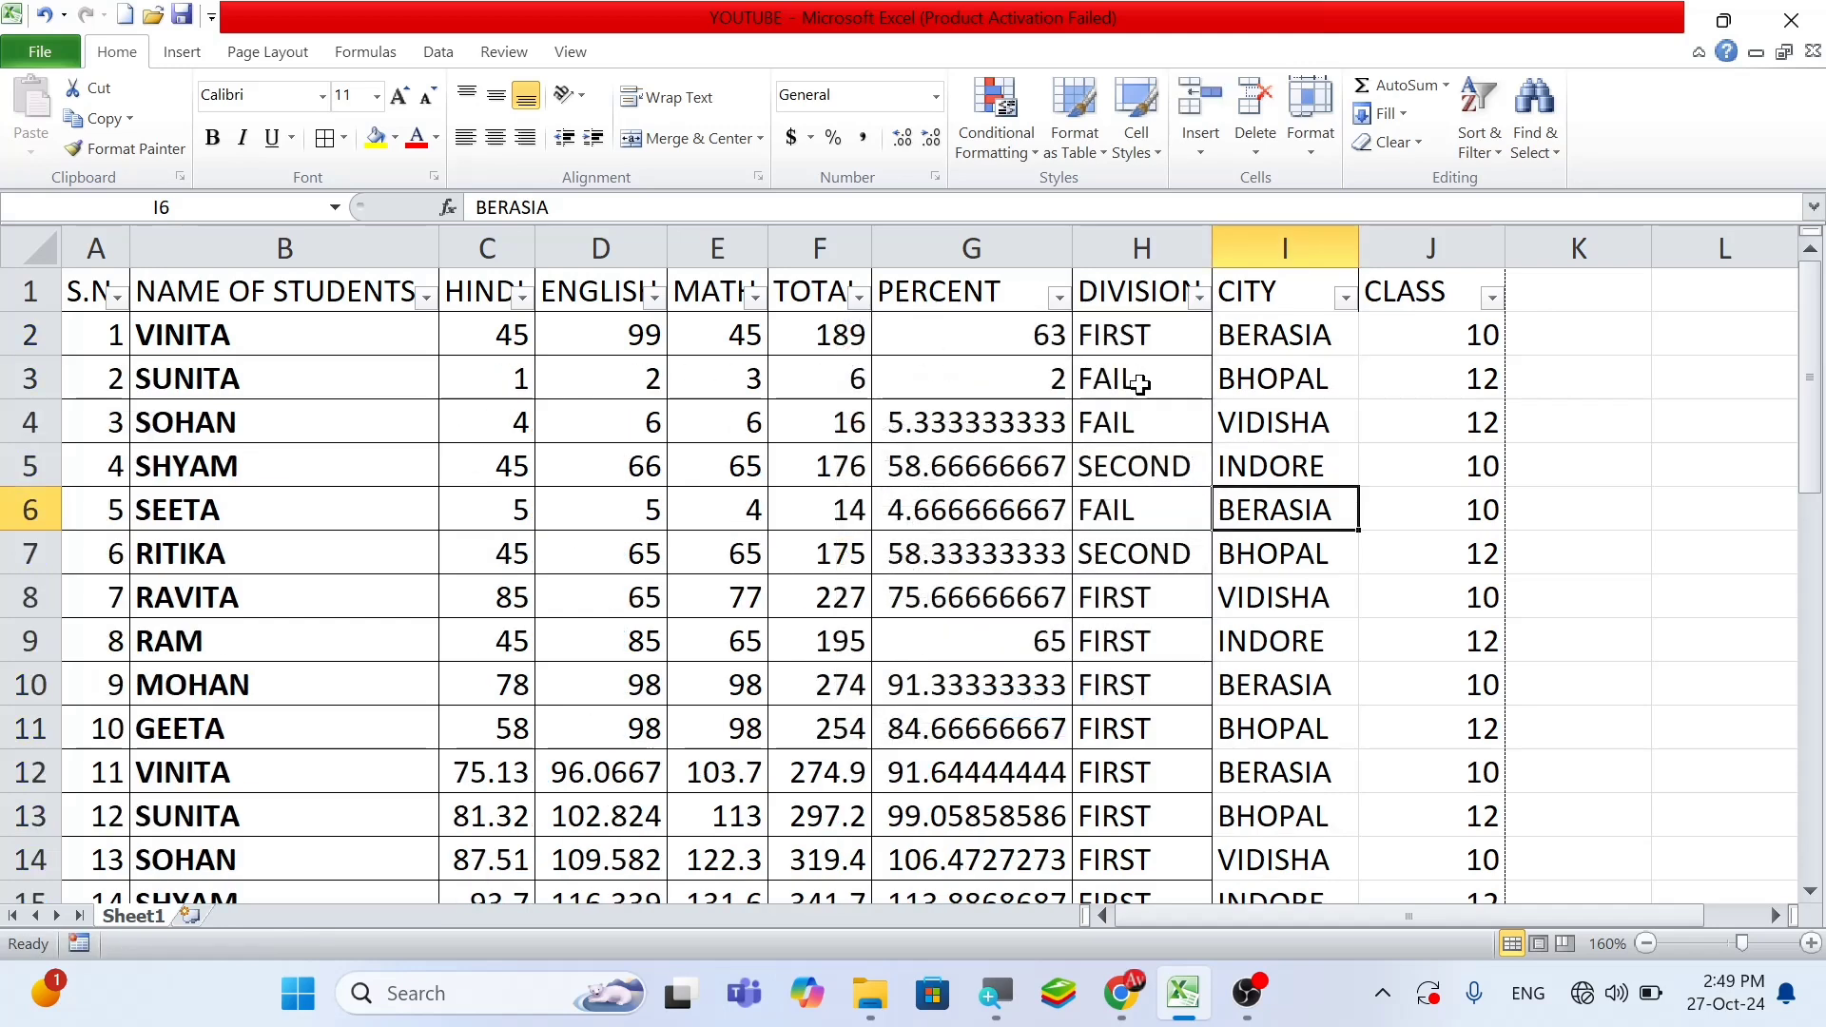
Exclude FIRST from the DIVISION filter to view the FAIL and SECOND records, and include FIRST again
{"action": "left_click", "coordinate": [1199, 298]}
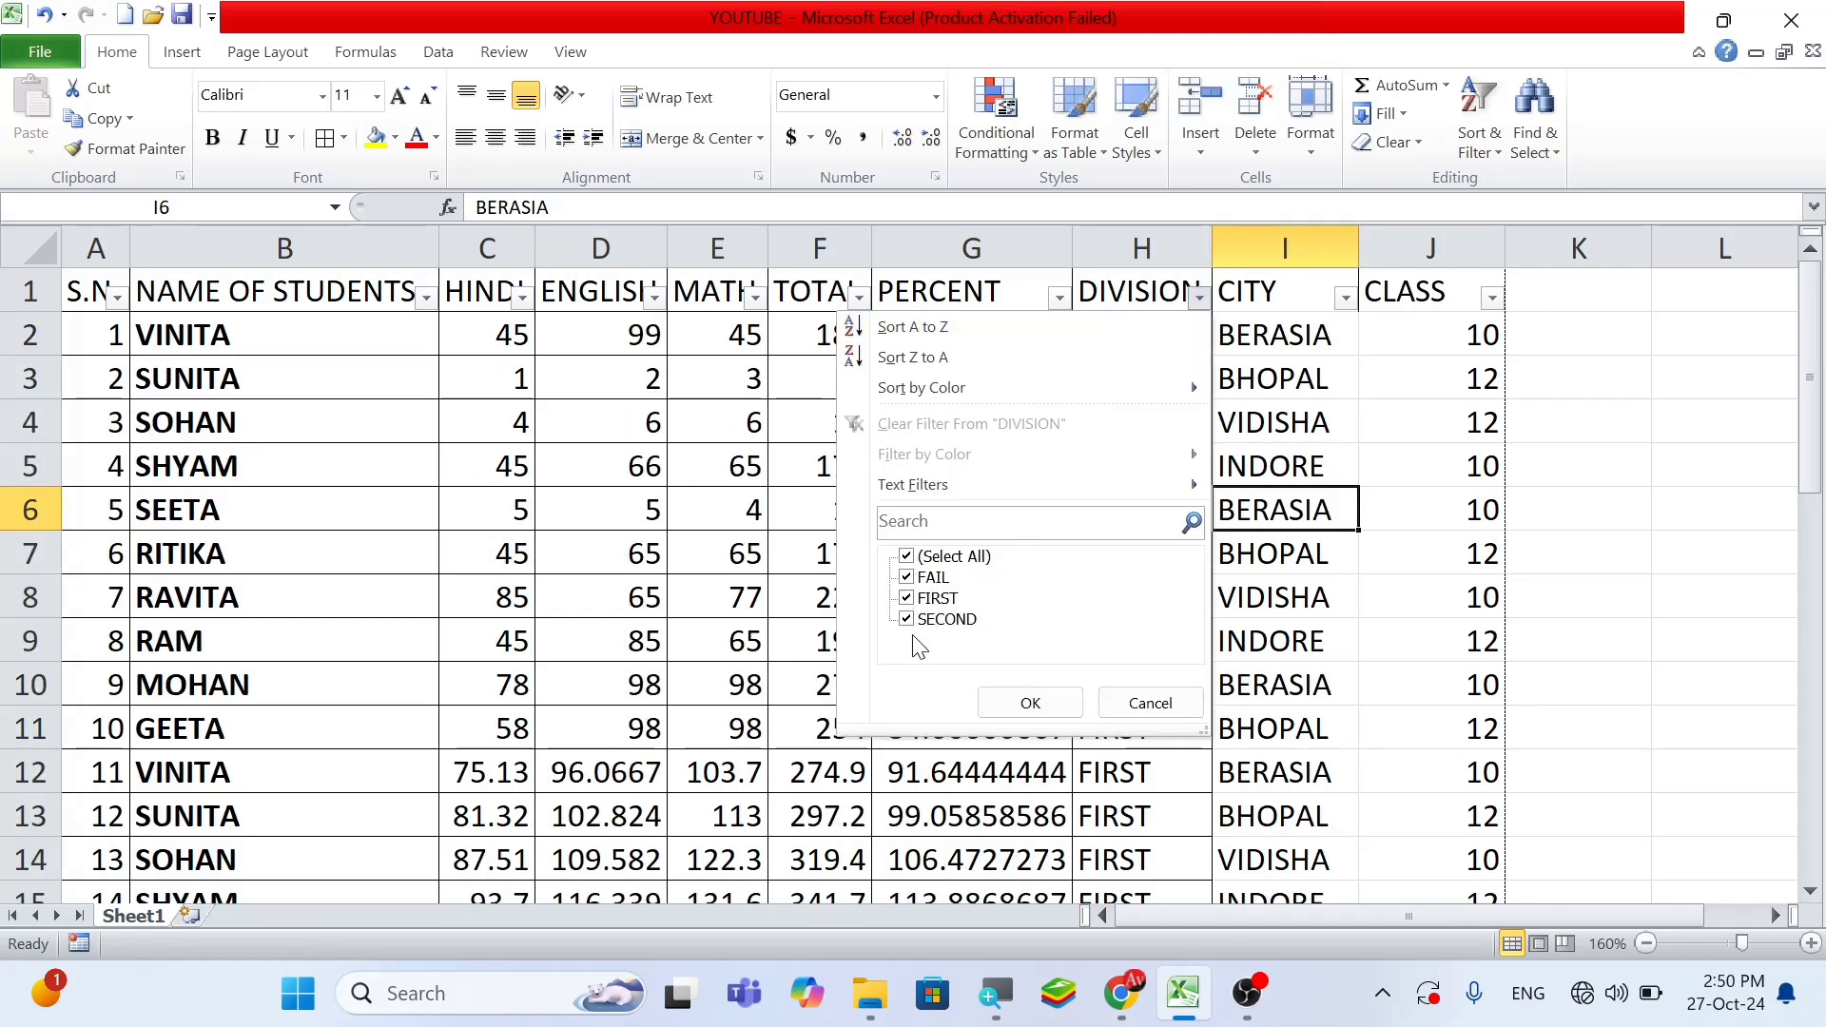
{"action": "left_click", "coordinate": [906, 598]}
{"action": "left_click", "coordinate": [1045, 703]}
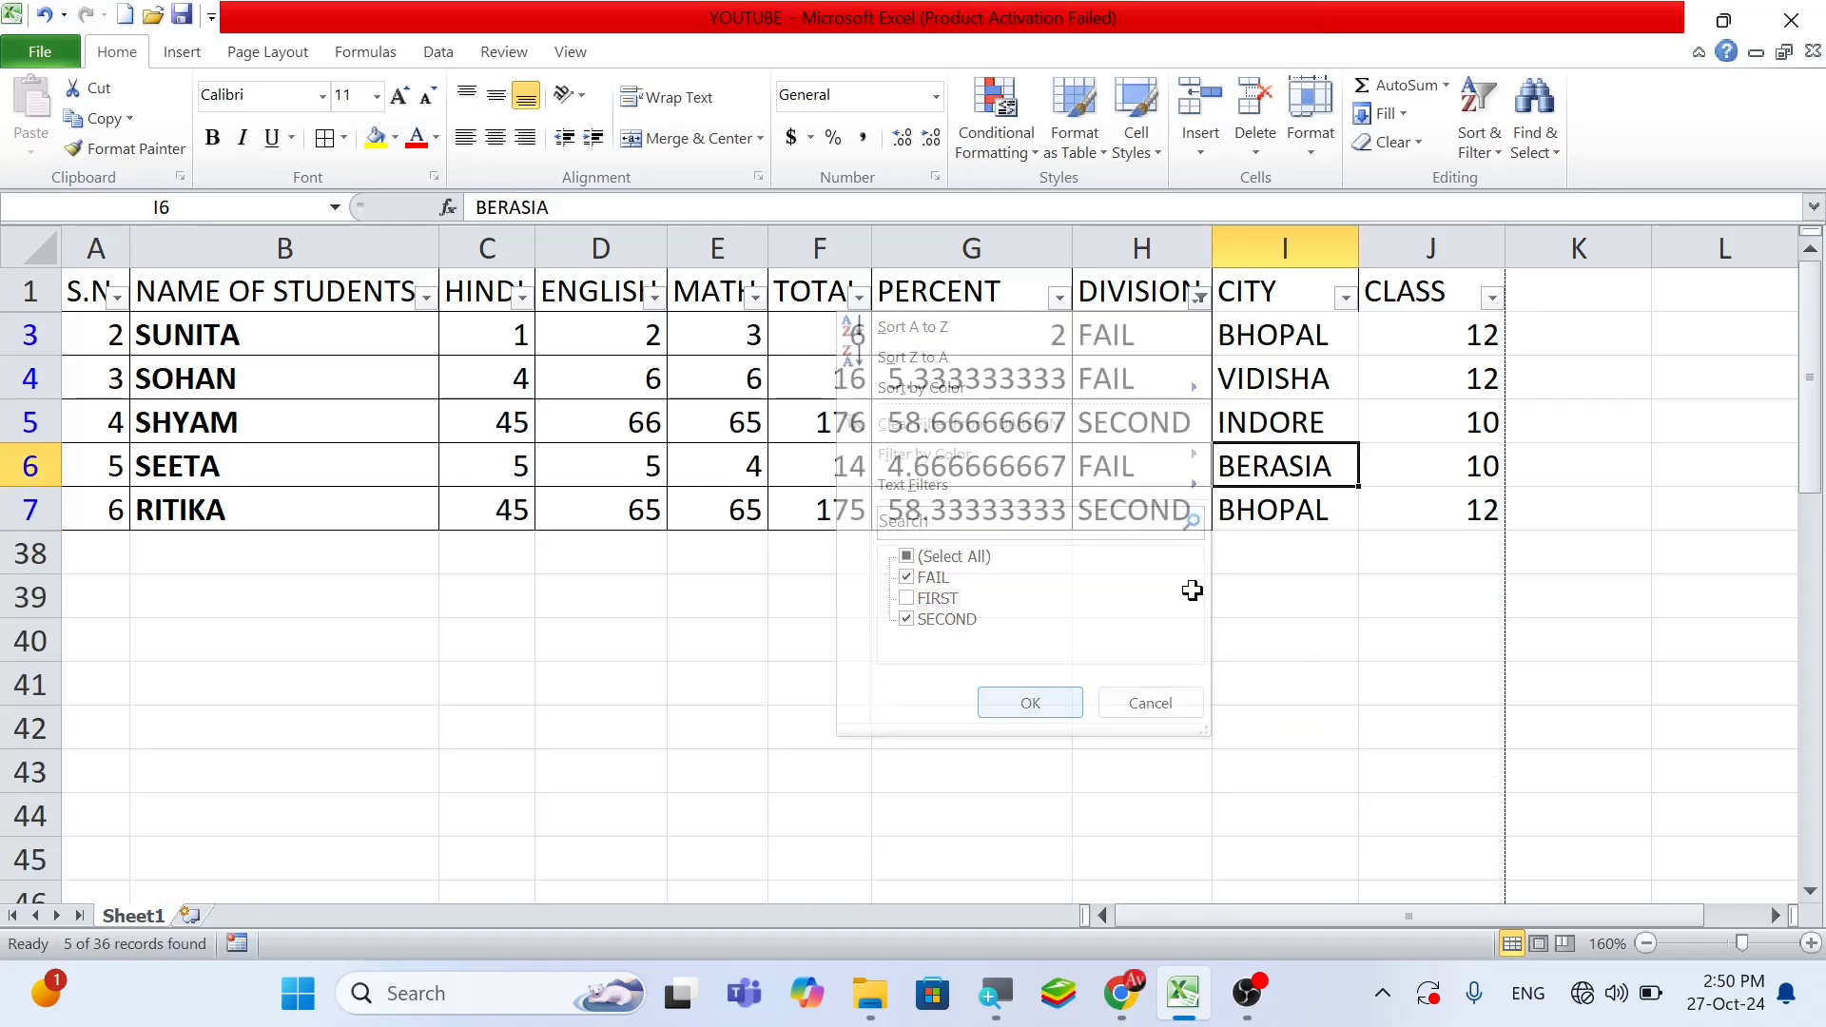
{"action": "left_click", "coordinate": [1199, 297]}
{"action": "left_click", "coordinate": [938, 599]}
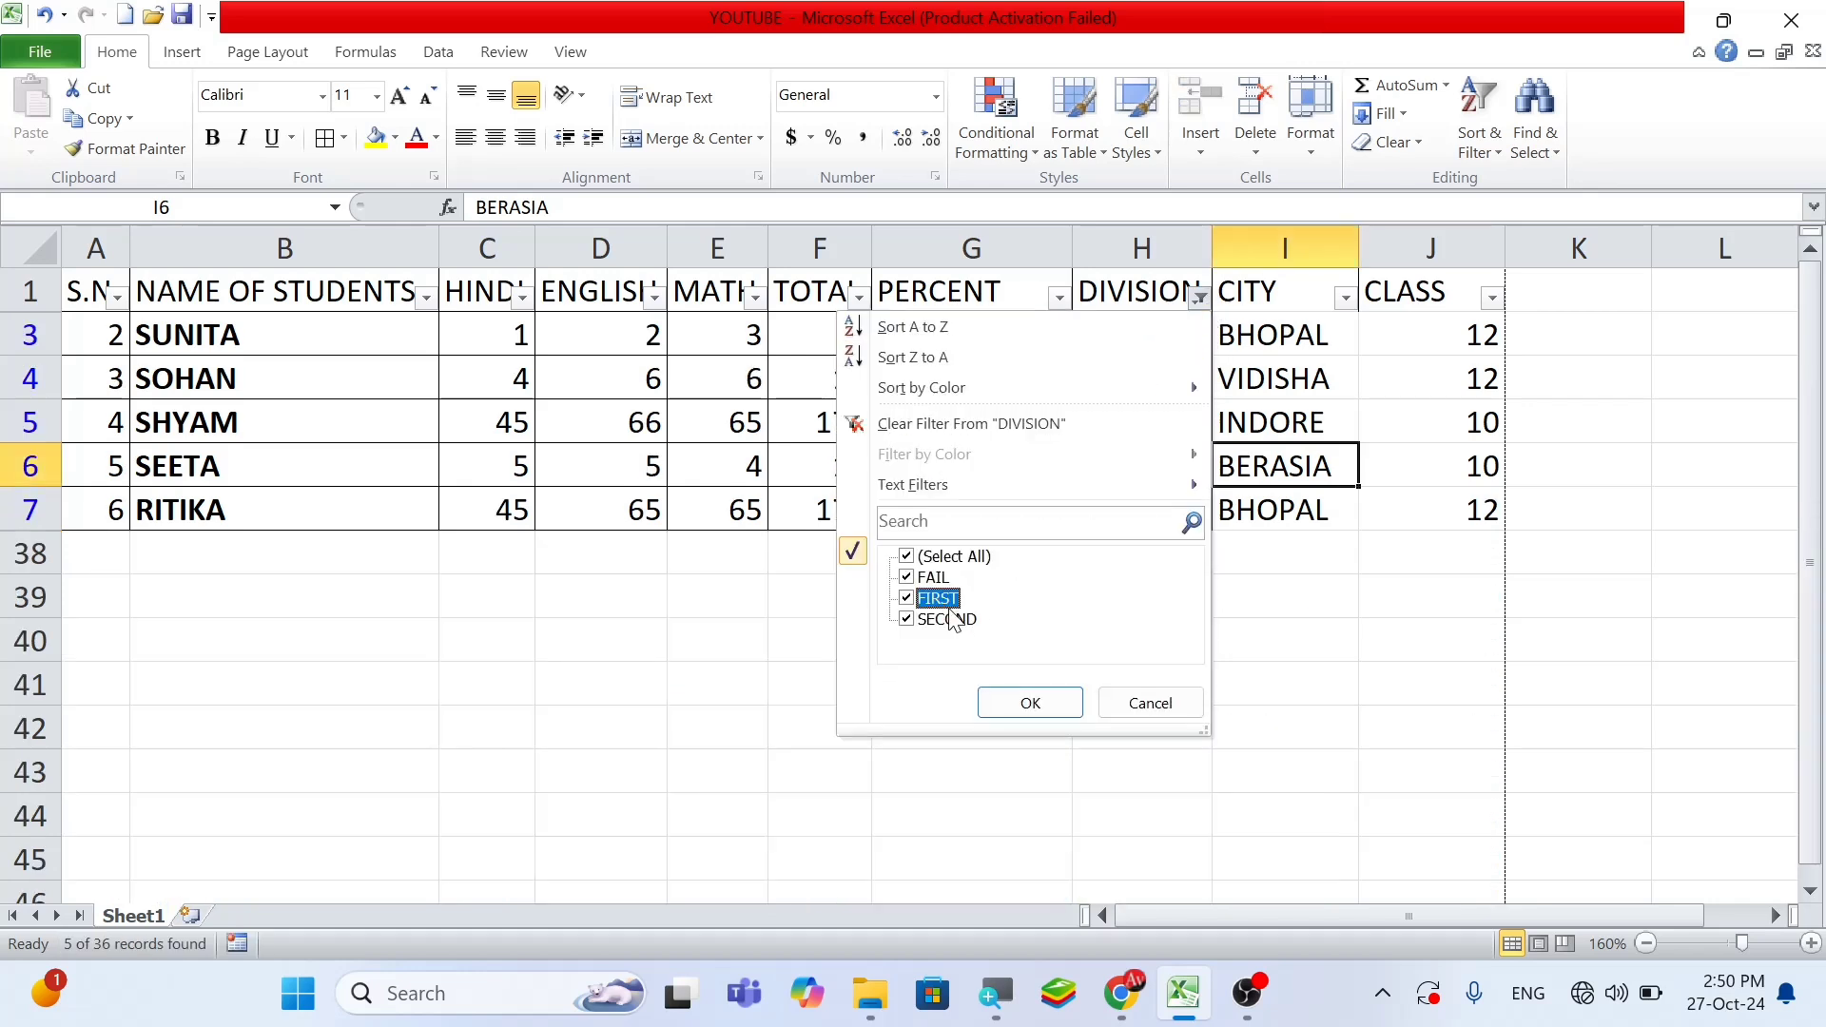
{"action": "left_click", "coordinate": [1030, 703]}
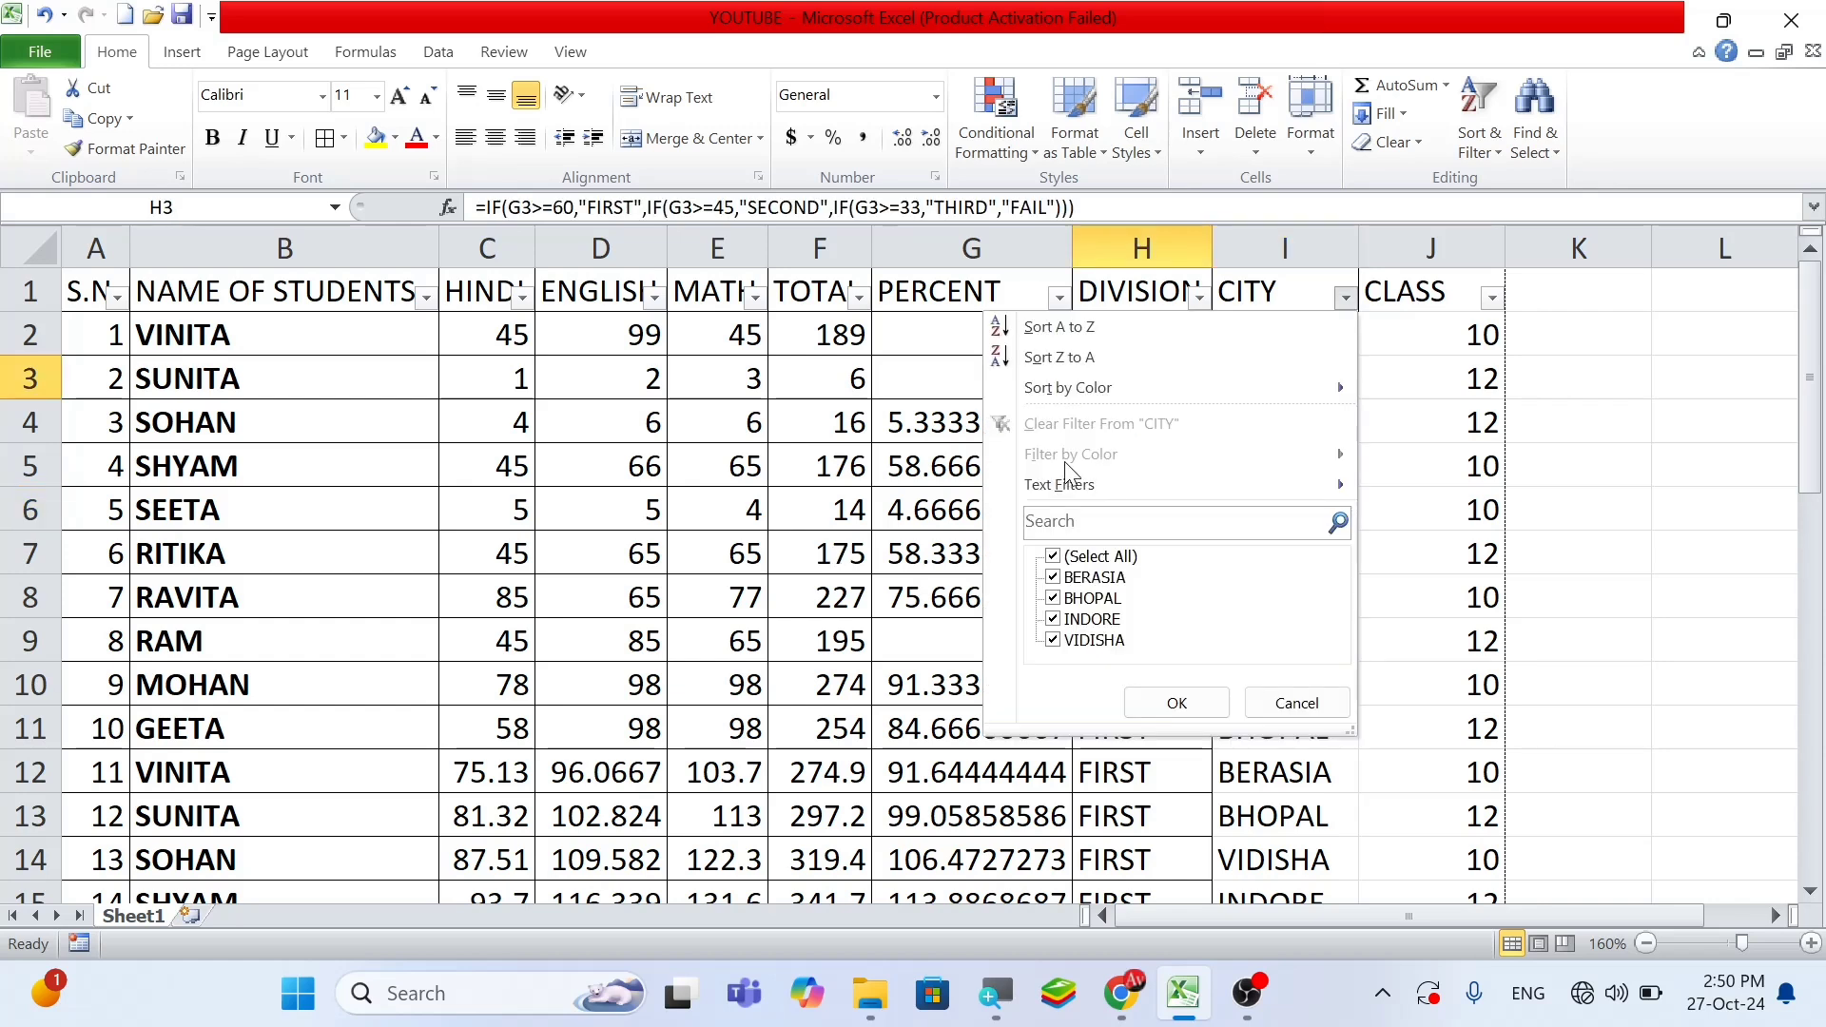
Fill the student name cell B6 with the standard colour red
{"action": "left_click", "coordinate": [300, 433]}
{"action": "left_click", "coordinate": [310, 456]}
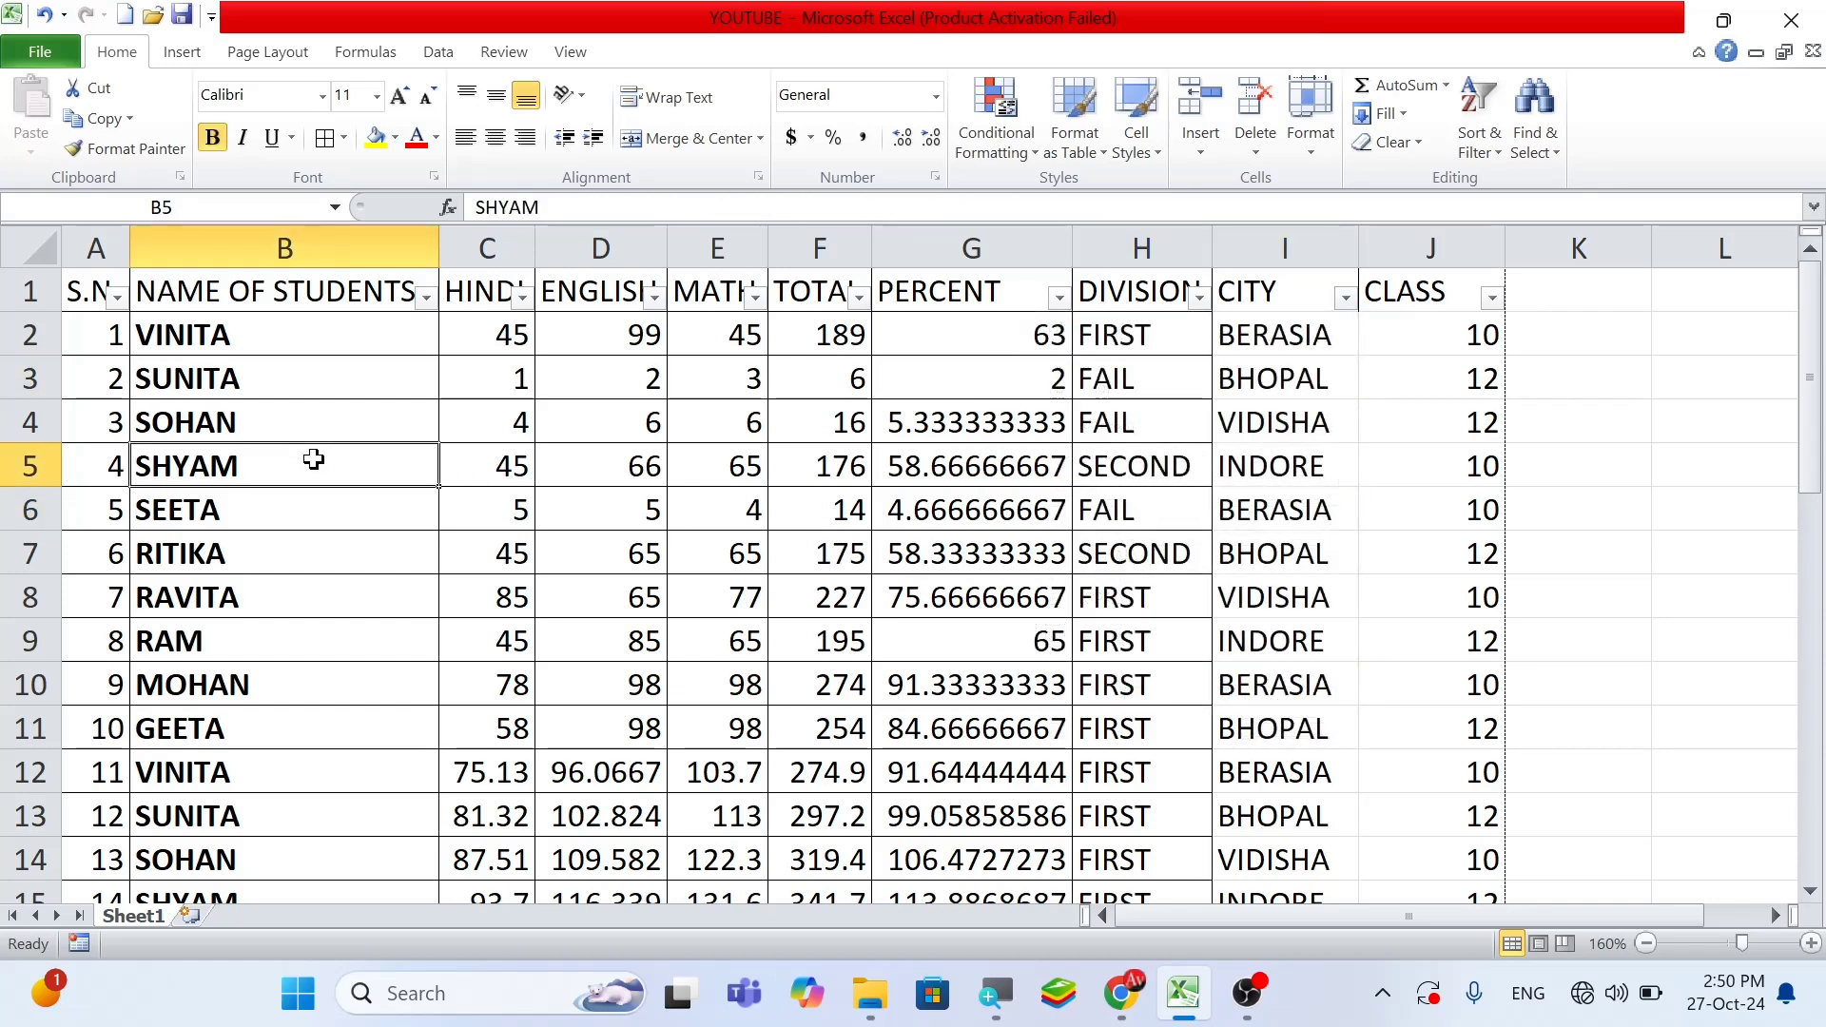
{"action": "left_click", "coordinate": [280, 520]}
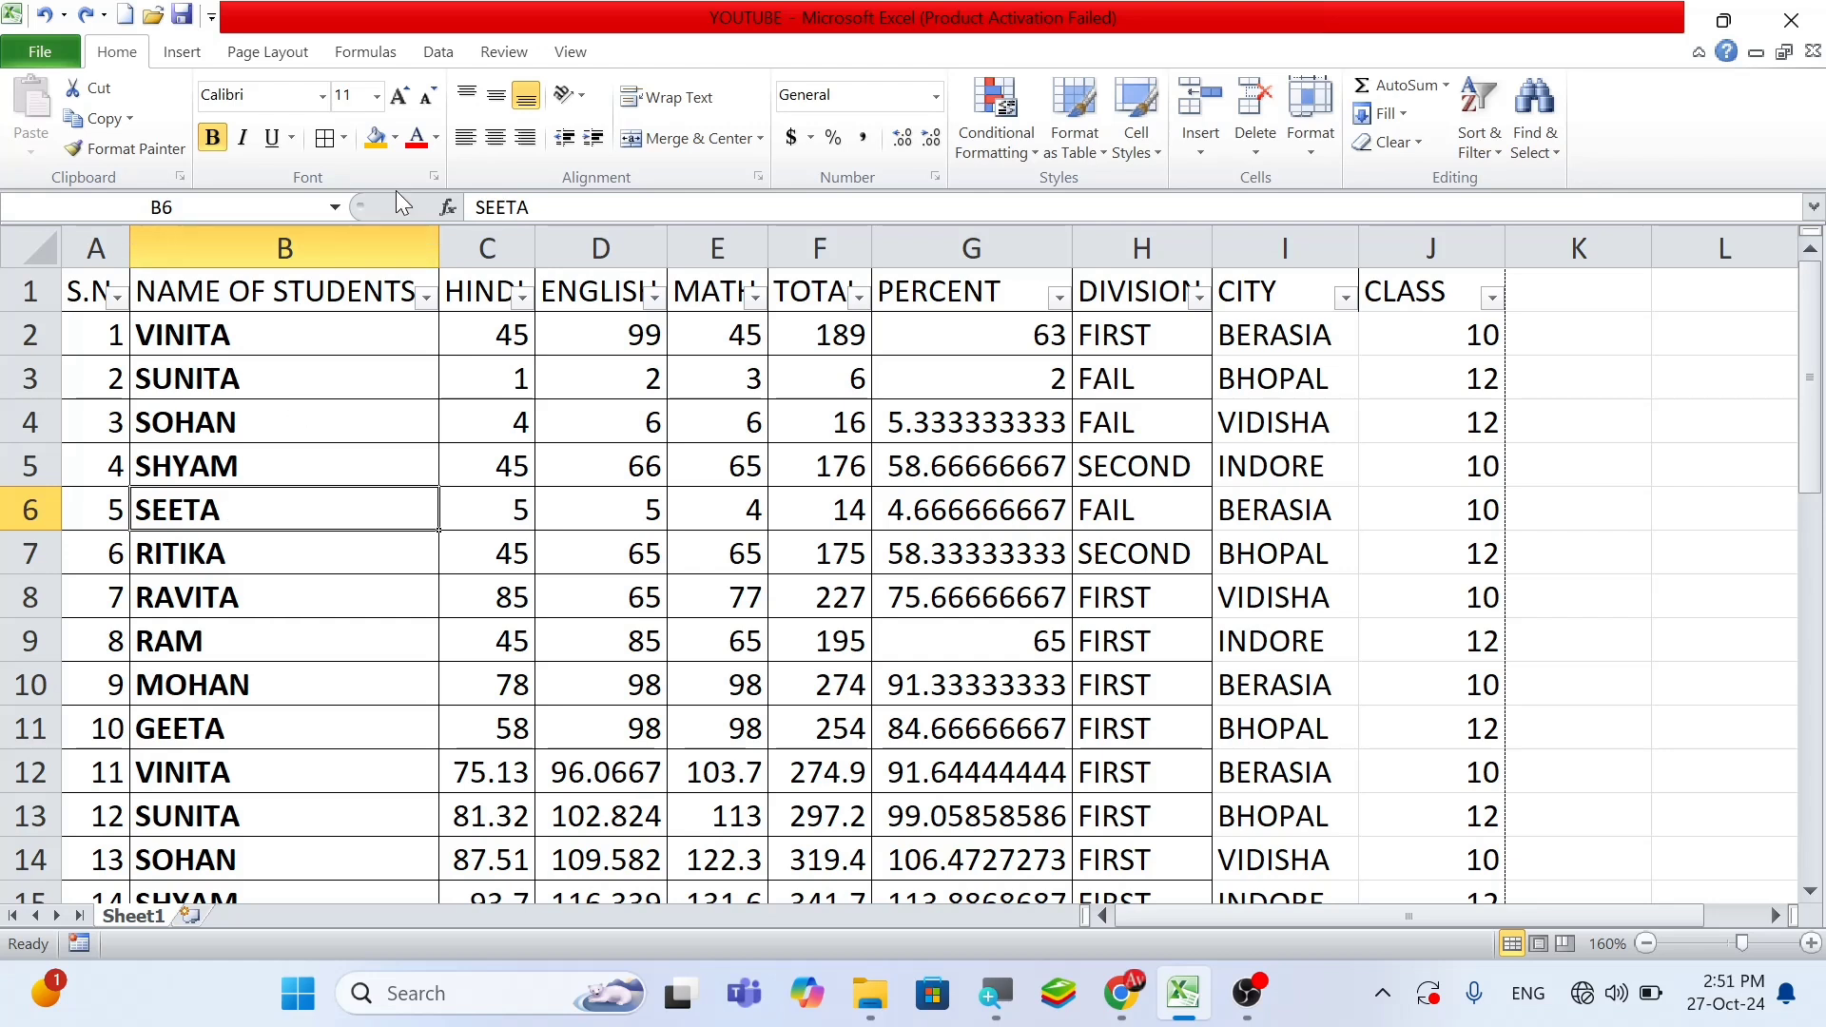
{"action": "left_click", "coordinate": [396, 136]}
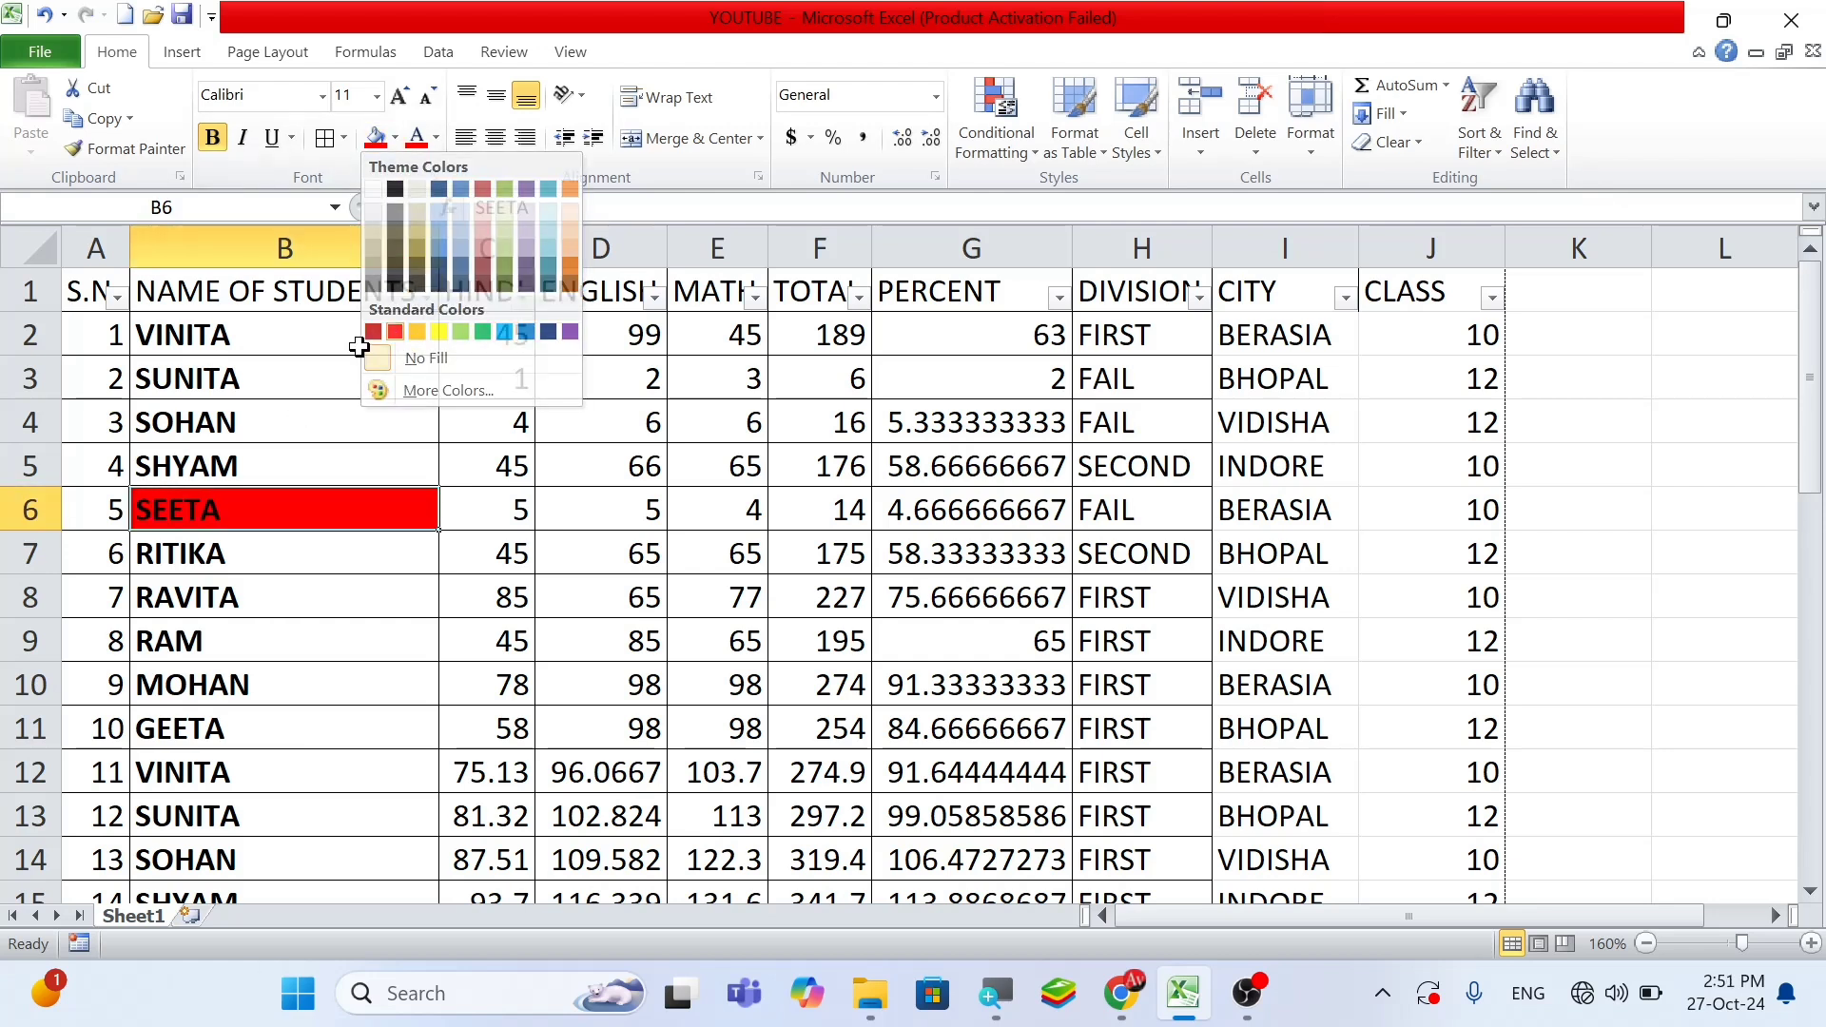
{"action": "left_click", "coordinate": [400, 333]}
Fill the student name cells B10 and B16 with the standard colour yellow
{"action": "left_click", "coordinate": [252, 684]}
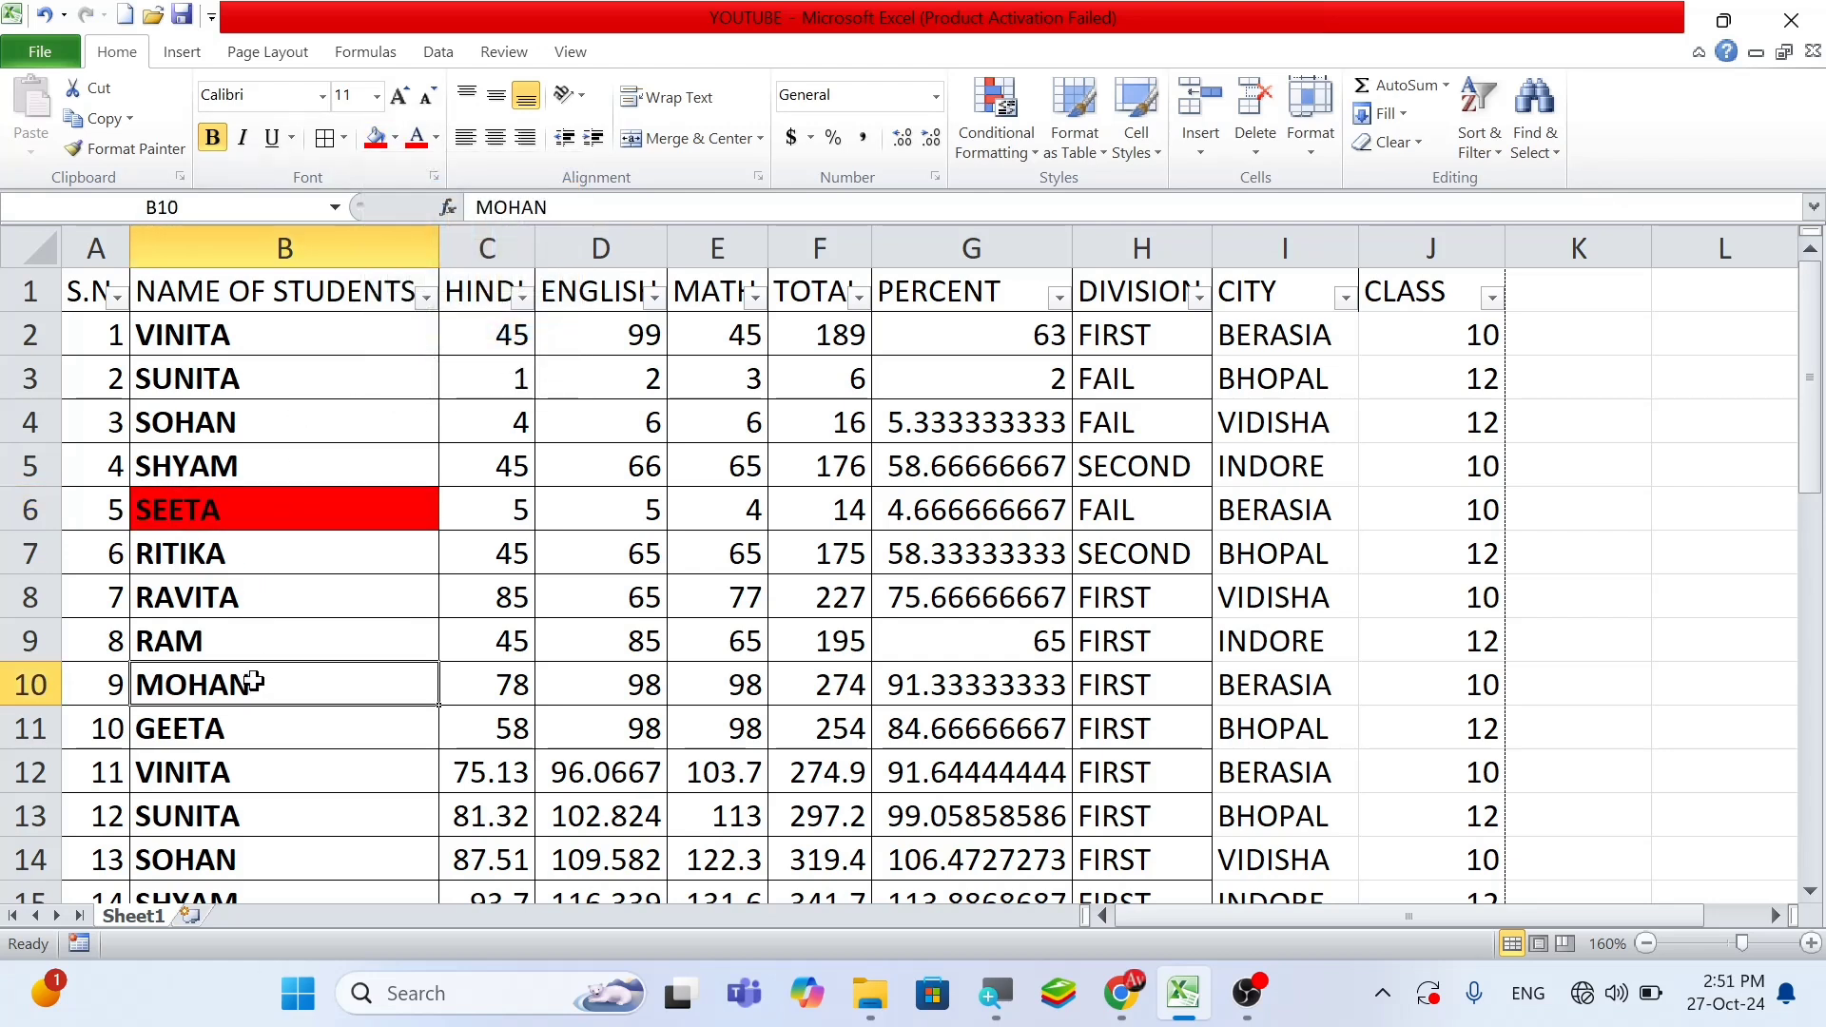
{"action": "left_click", "coordinate": [394, 138]}
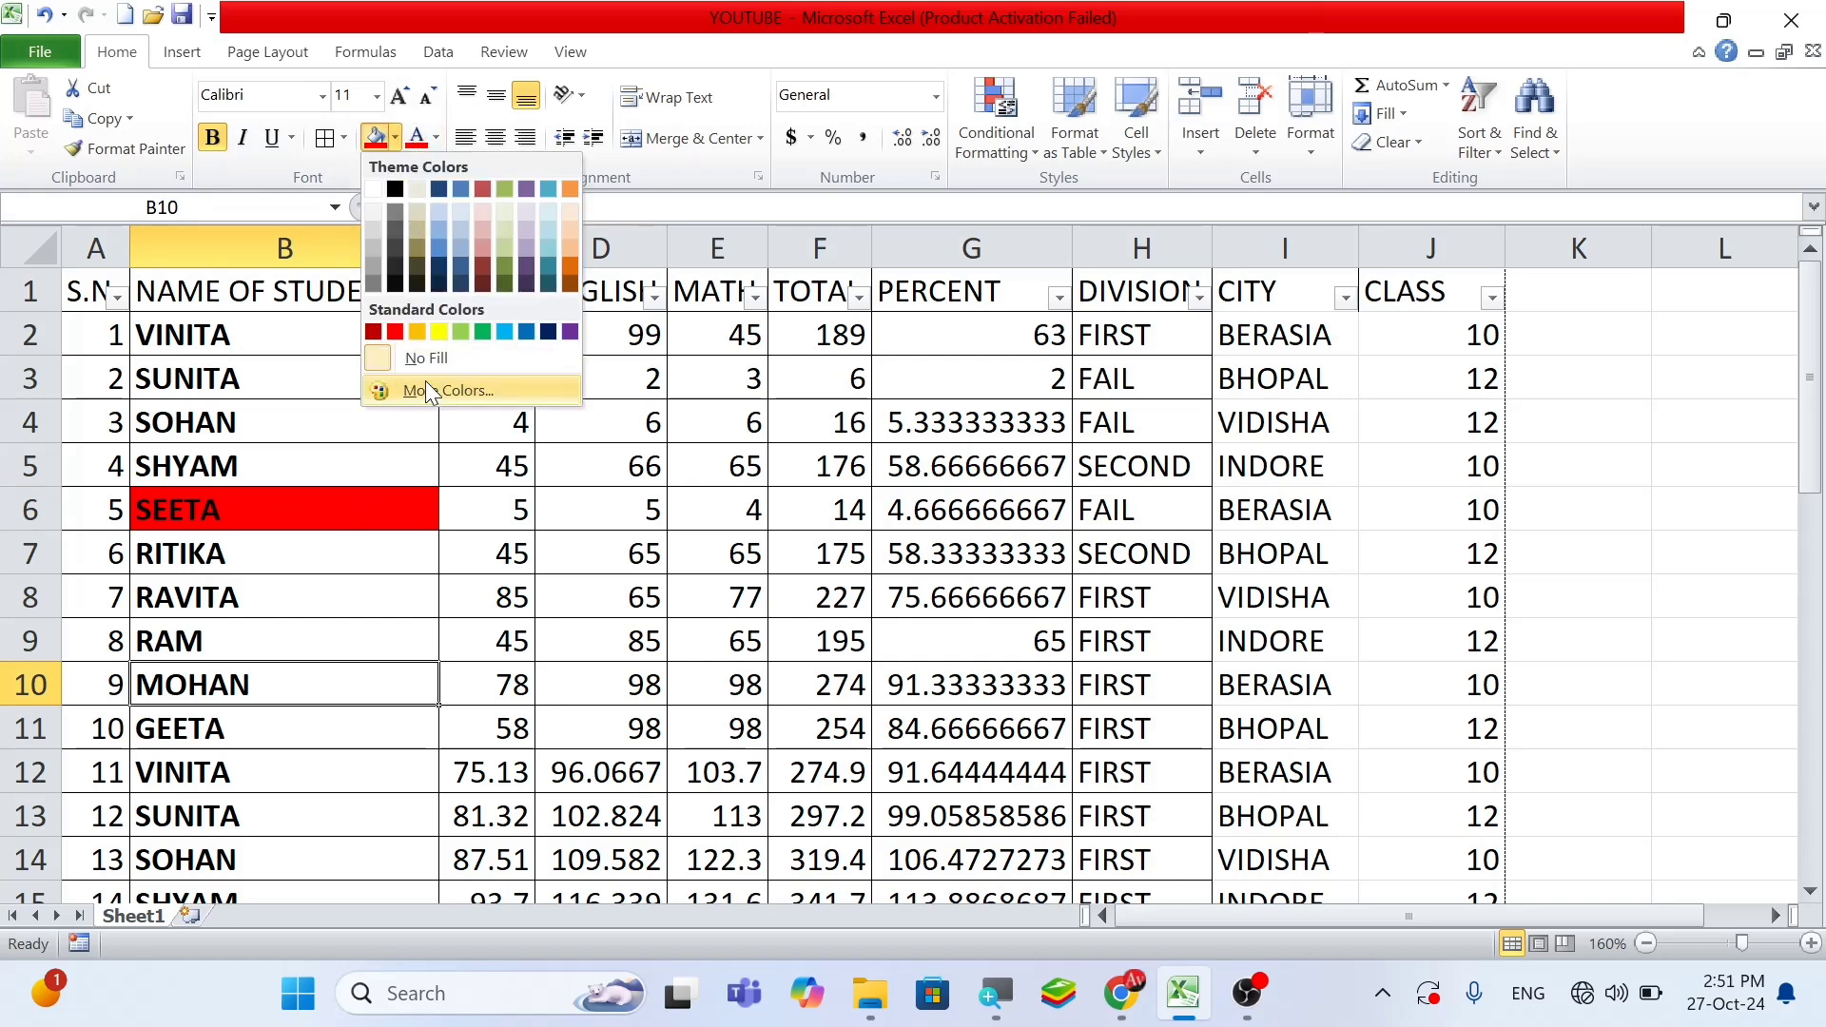
{"action": "left_click", "coordinate": [439, 331]}
{"action": "scroll", "coordinate": [379, 460], "scroll_direction": "down", "scroll_amount": 2}
{"action": "left_click", "coordinate": [317, 682]}
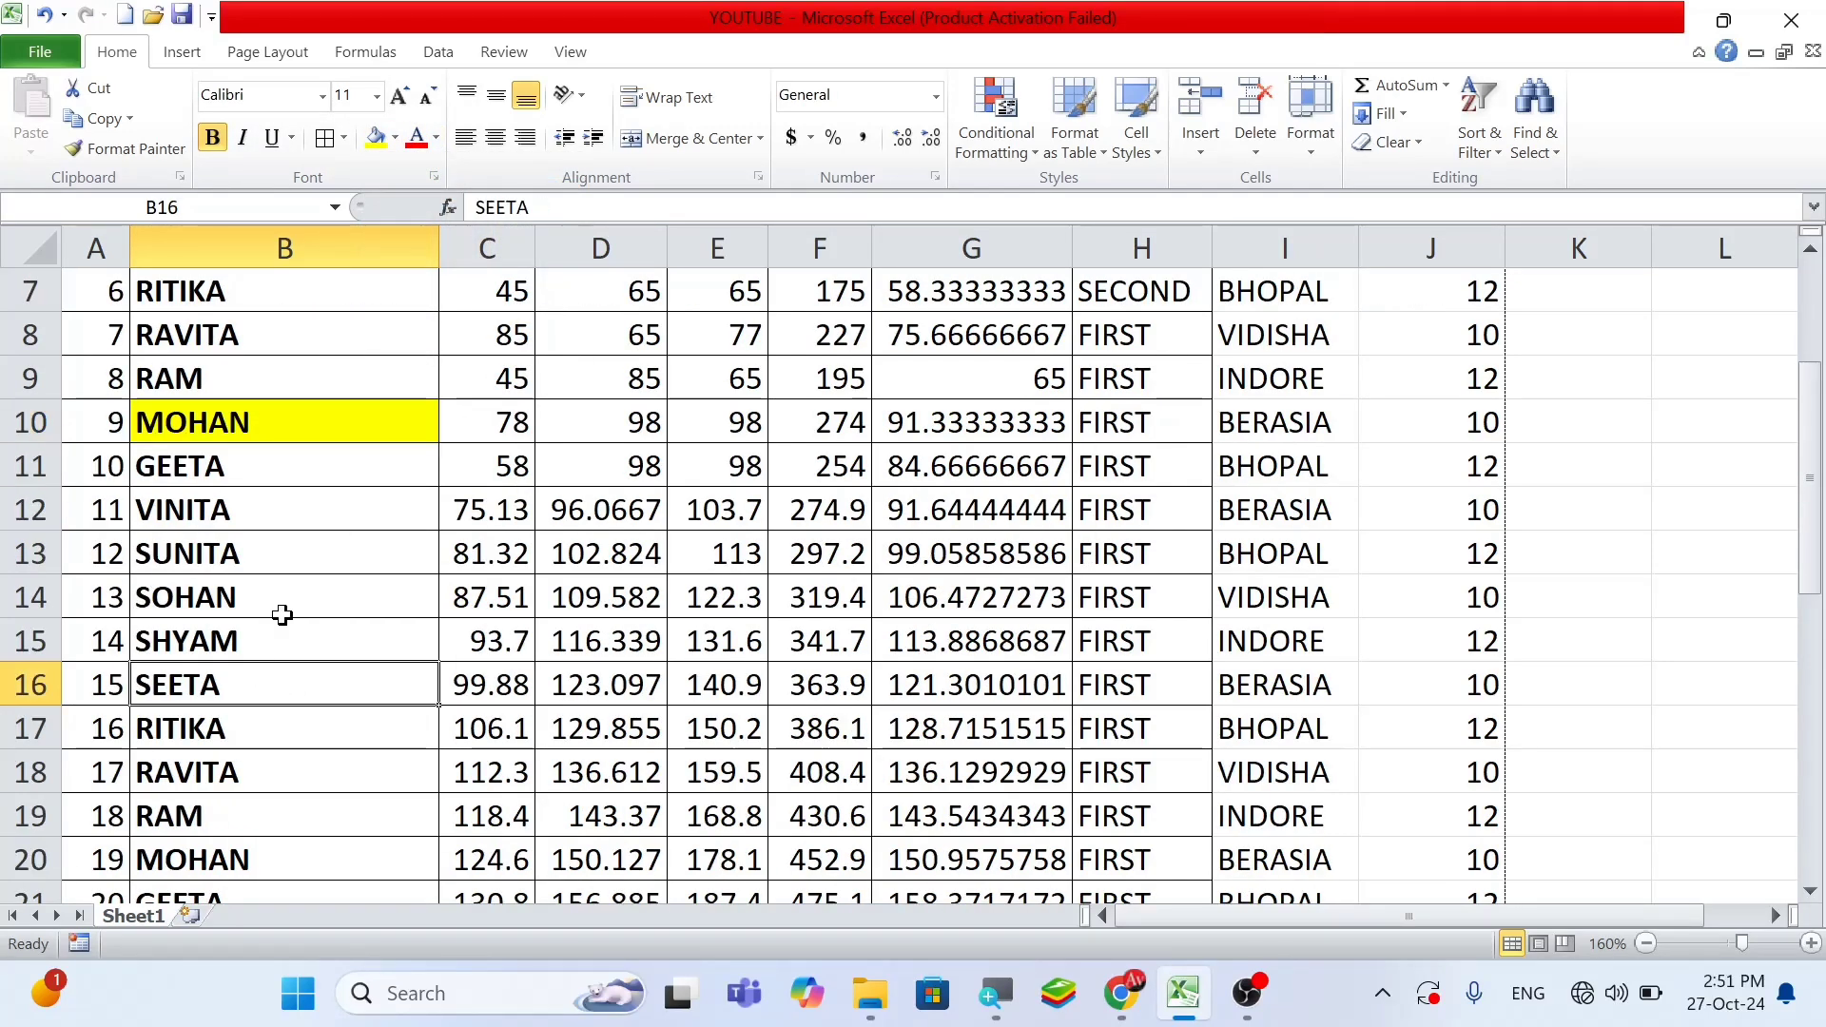
{"action": "left_click", "coordinate": [392, 139]}
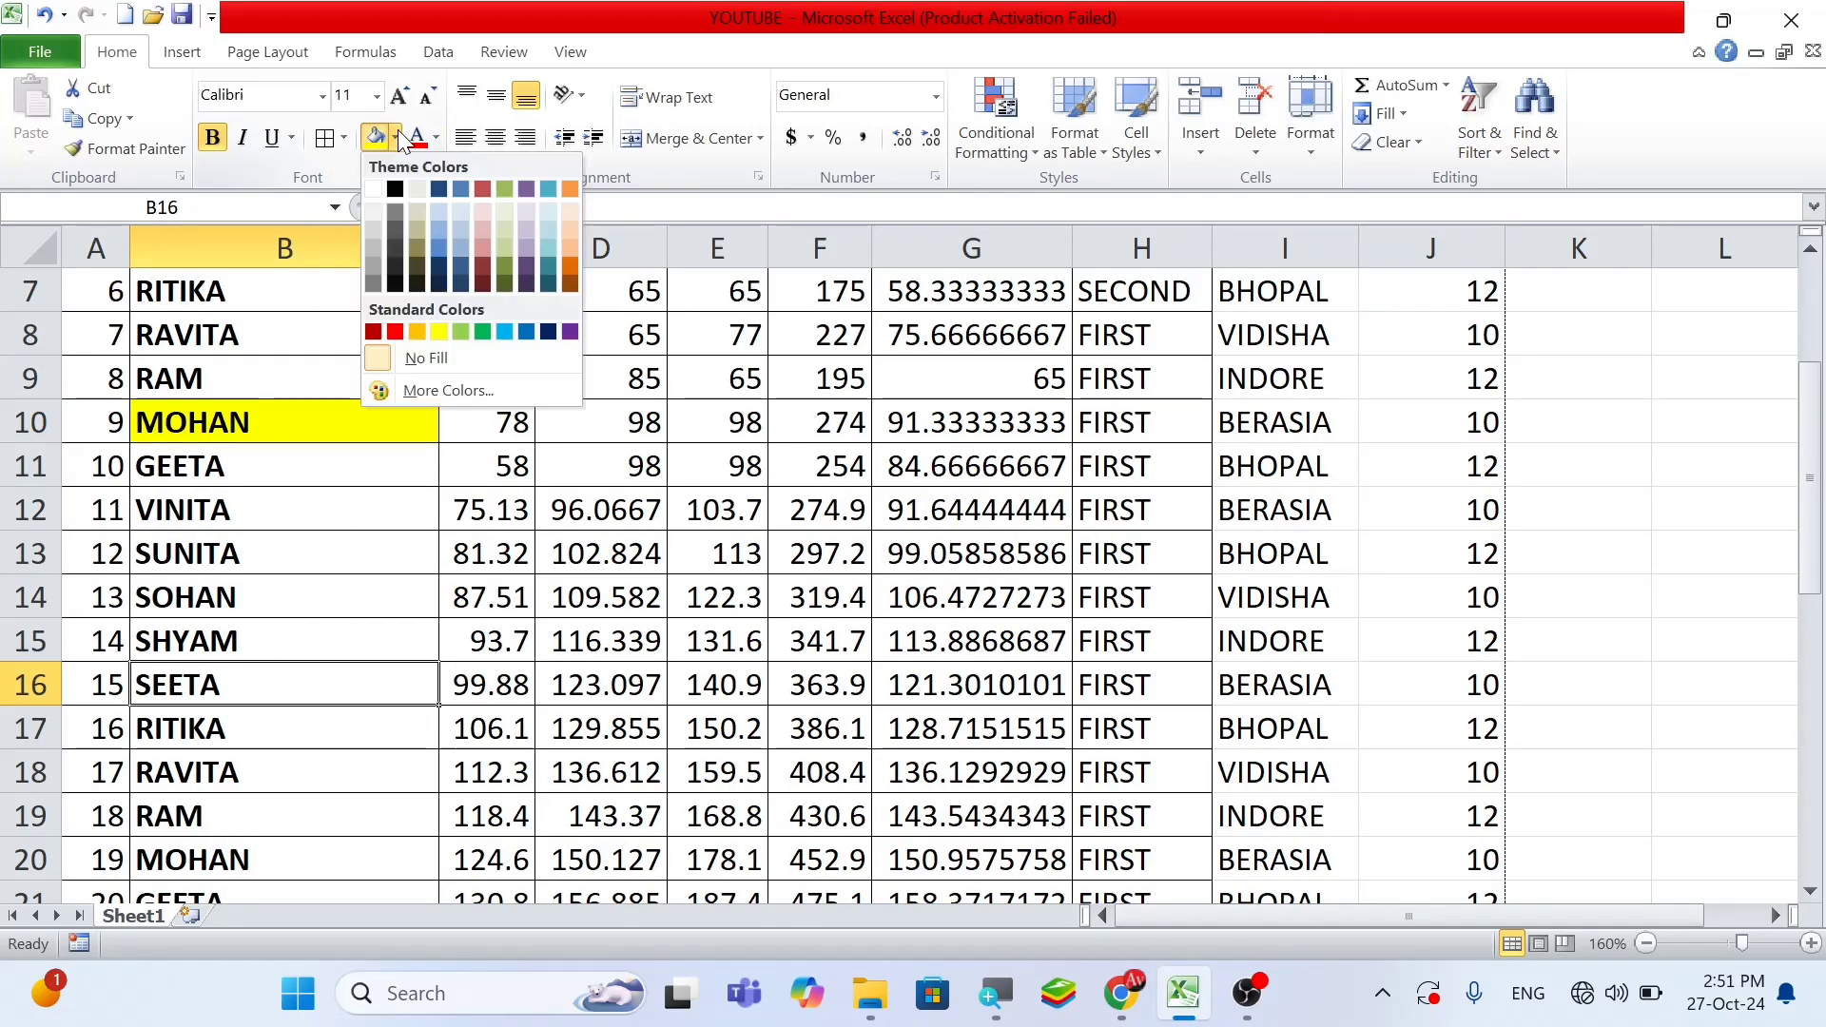
{"action": "left_click", "coordinate": [439, 331]}
Fill the student name cells B23 and B32 with the standard colour green
{"action": "scroll", "coordinate": [289, 608], "scroll_direction": "down", "scroll_amount": 3}
{"action": "left_click", "coordinate": [275, 597]}
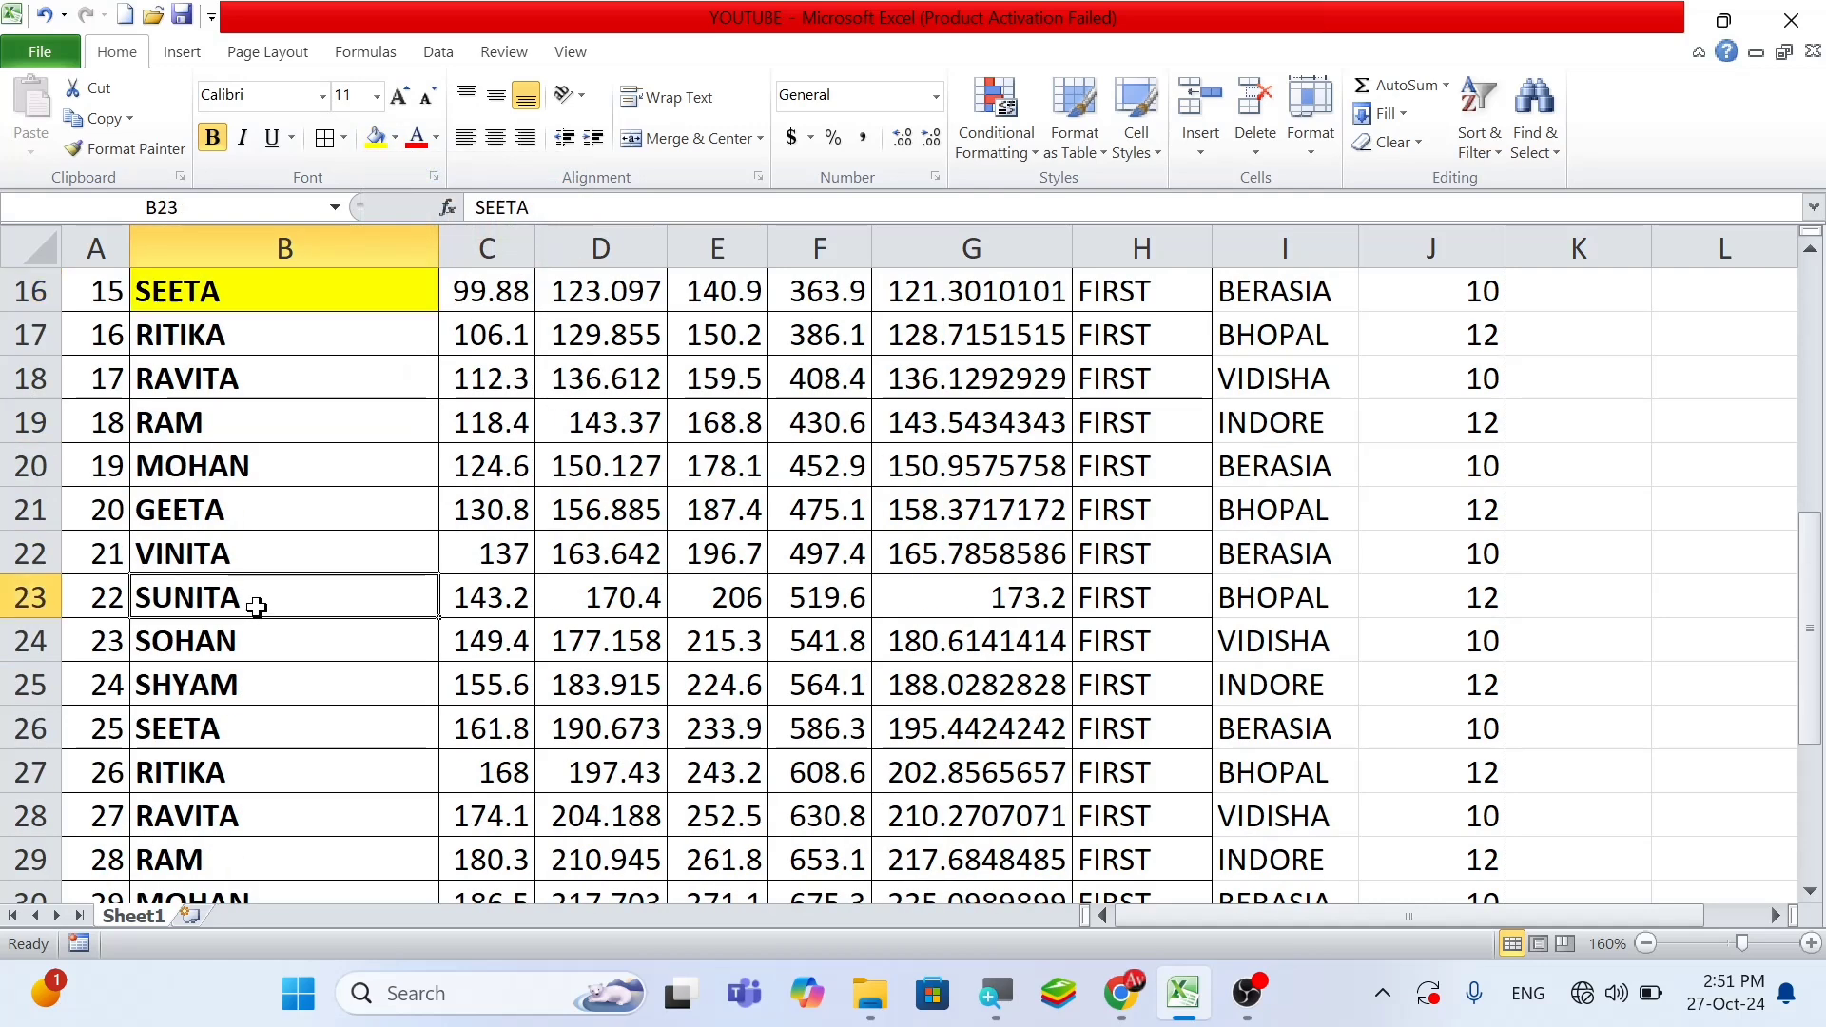
{"action": "left_click", "coordinate": [395, 138]}
{"action": "left_click", "coordinate": [478, 332]}
{"action": "scroll", "coordinate": [257, 512], "scroll_direction": "down", "scroll_amount": 3}
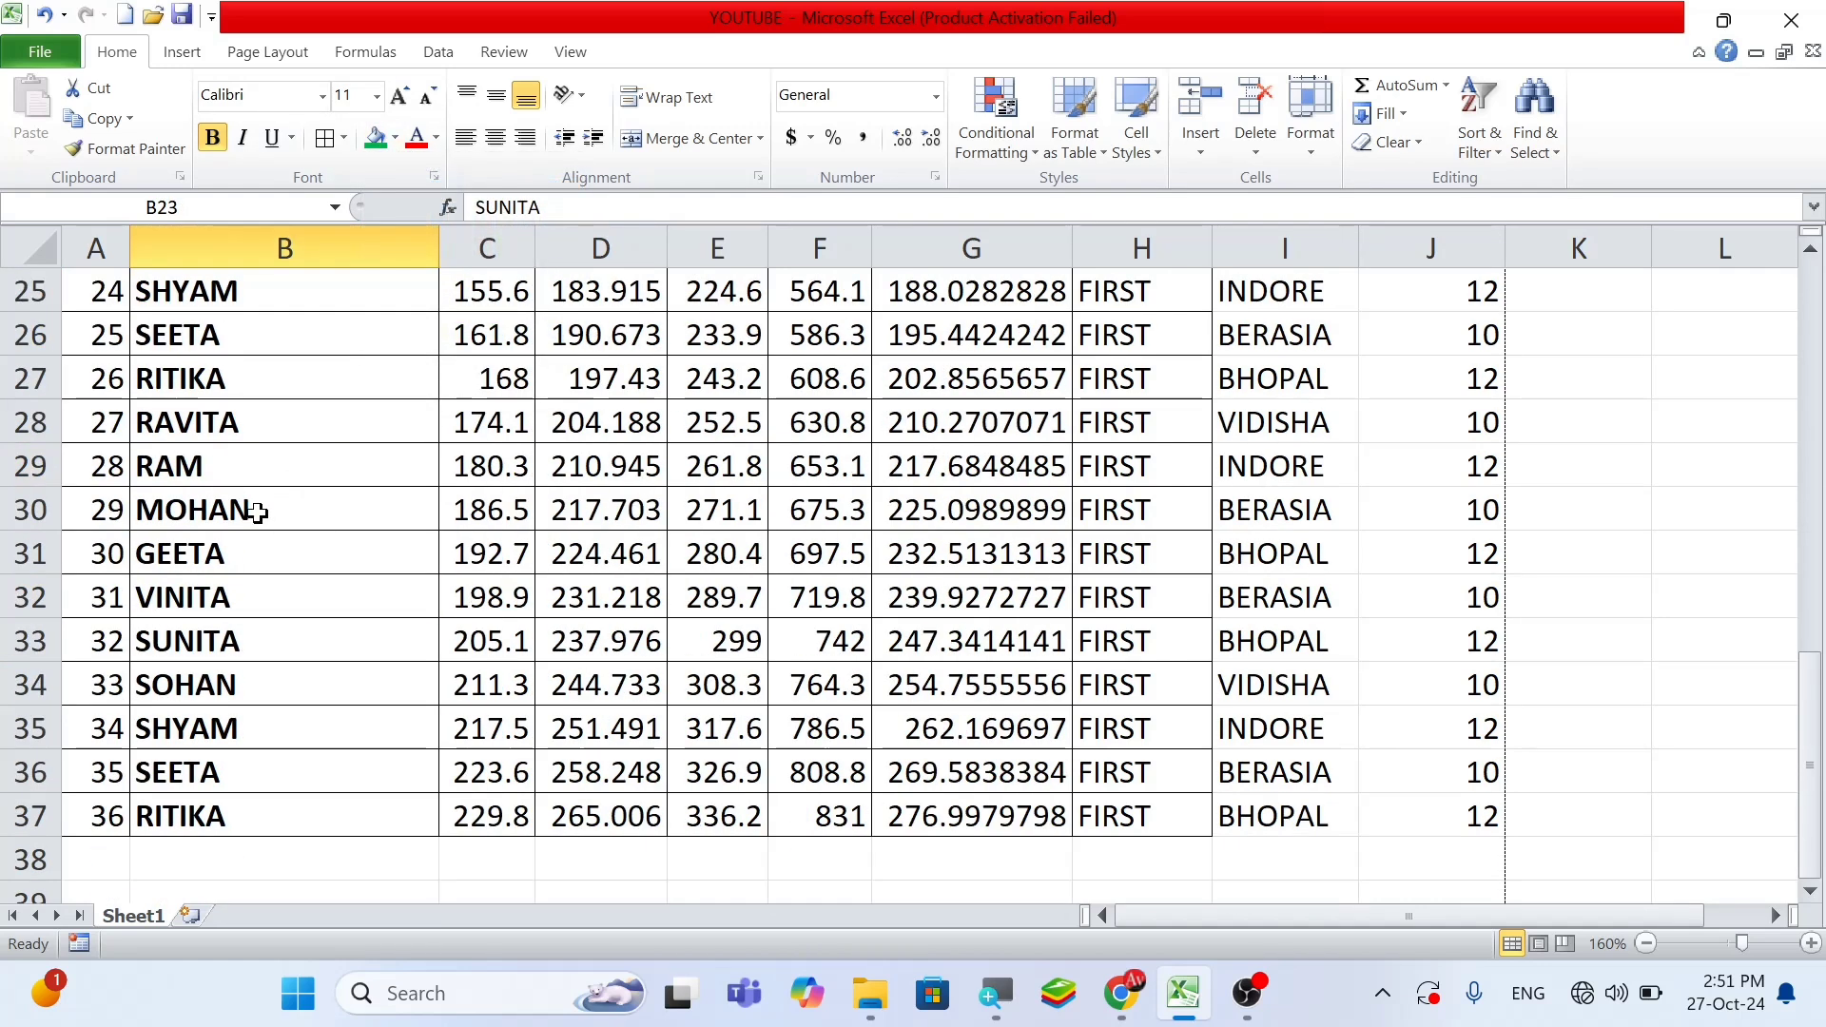
{"action": "left_click", "coordinate": [190, 587]}
{"action": "left_click", "coordinate": [395, 138]}
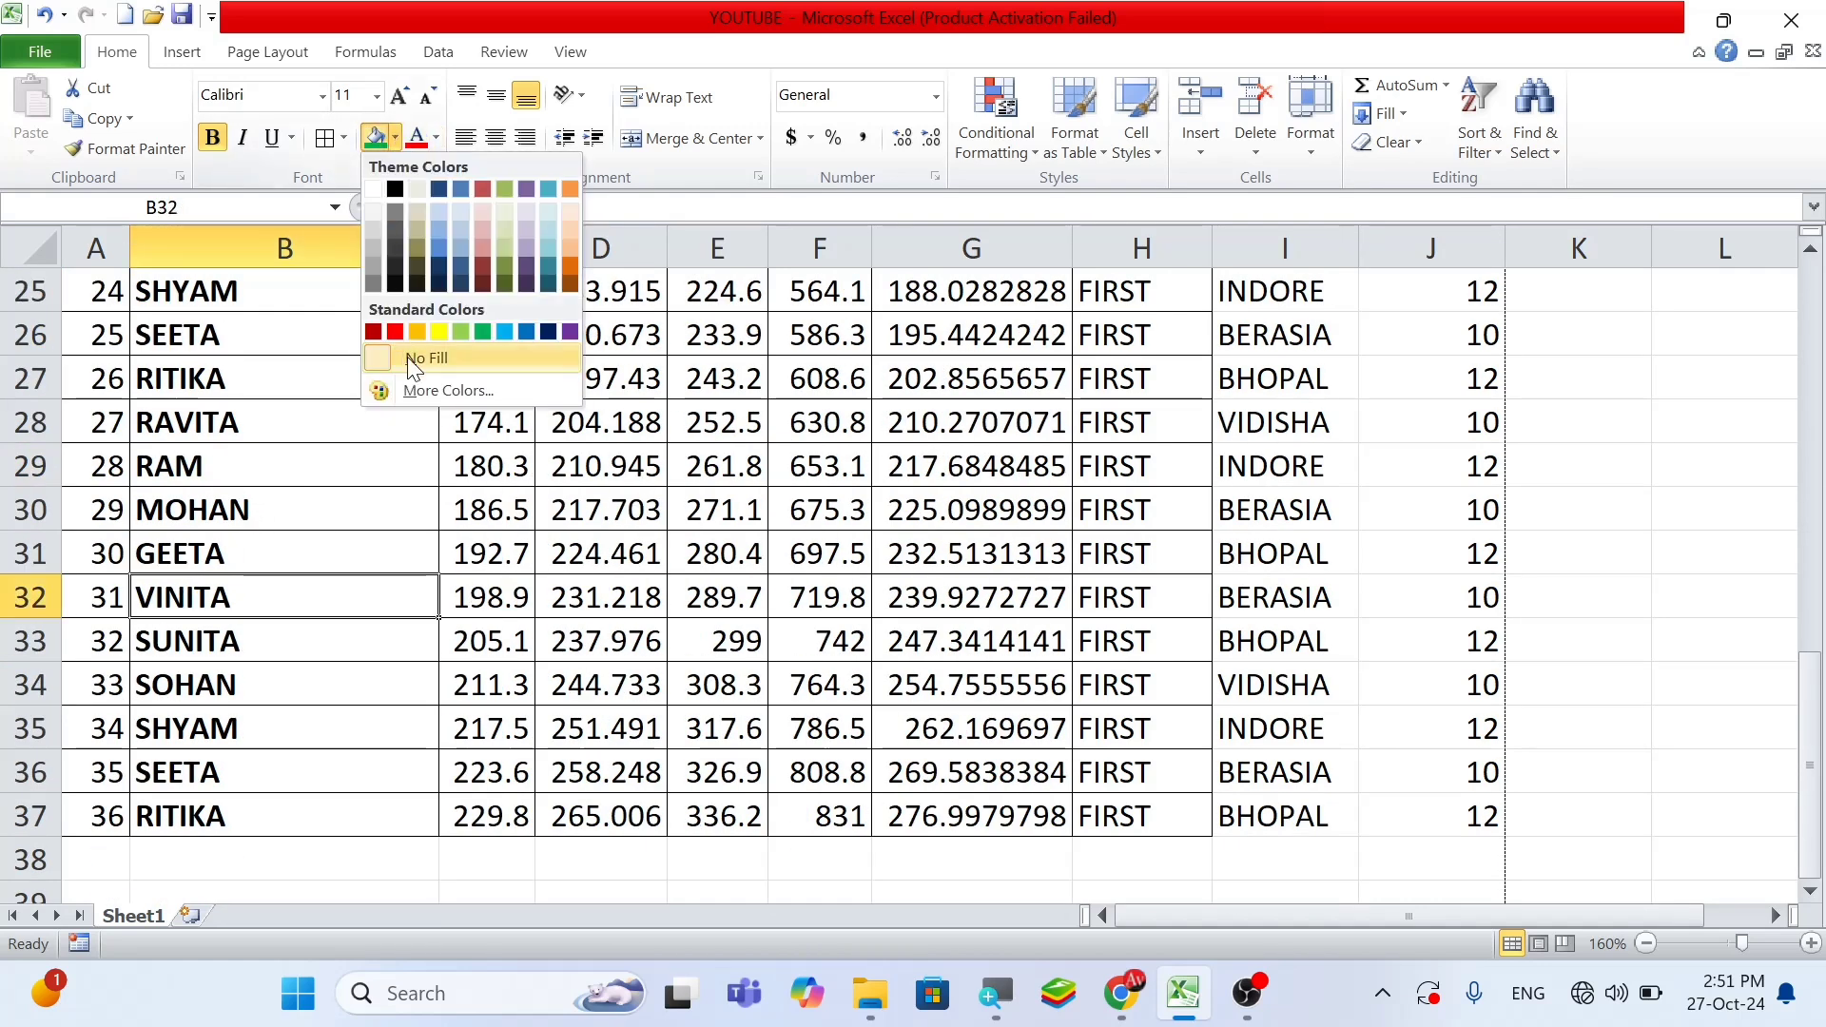
{"action": "left_click", "coordinate": [482, 332]}
Fill the student name cell B8 with red and select the NAME OF STUDENTS heading in B1
{"action": "scroll", "coordinate": [225, 547], "scroll_direction": "up", "scroll_amount": 6}
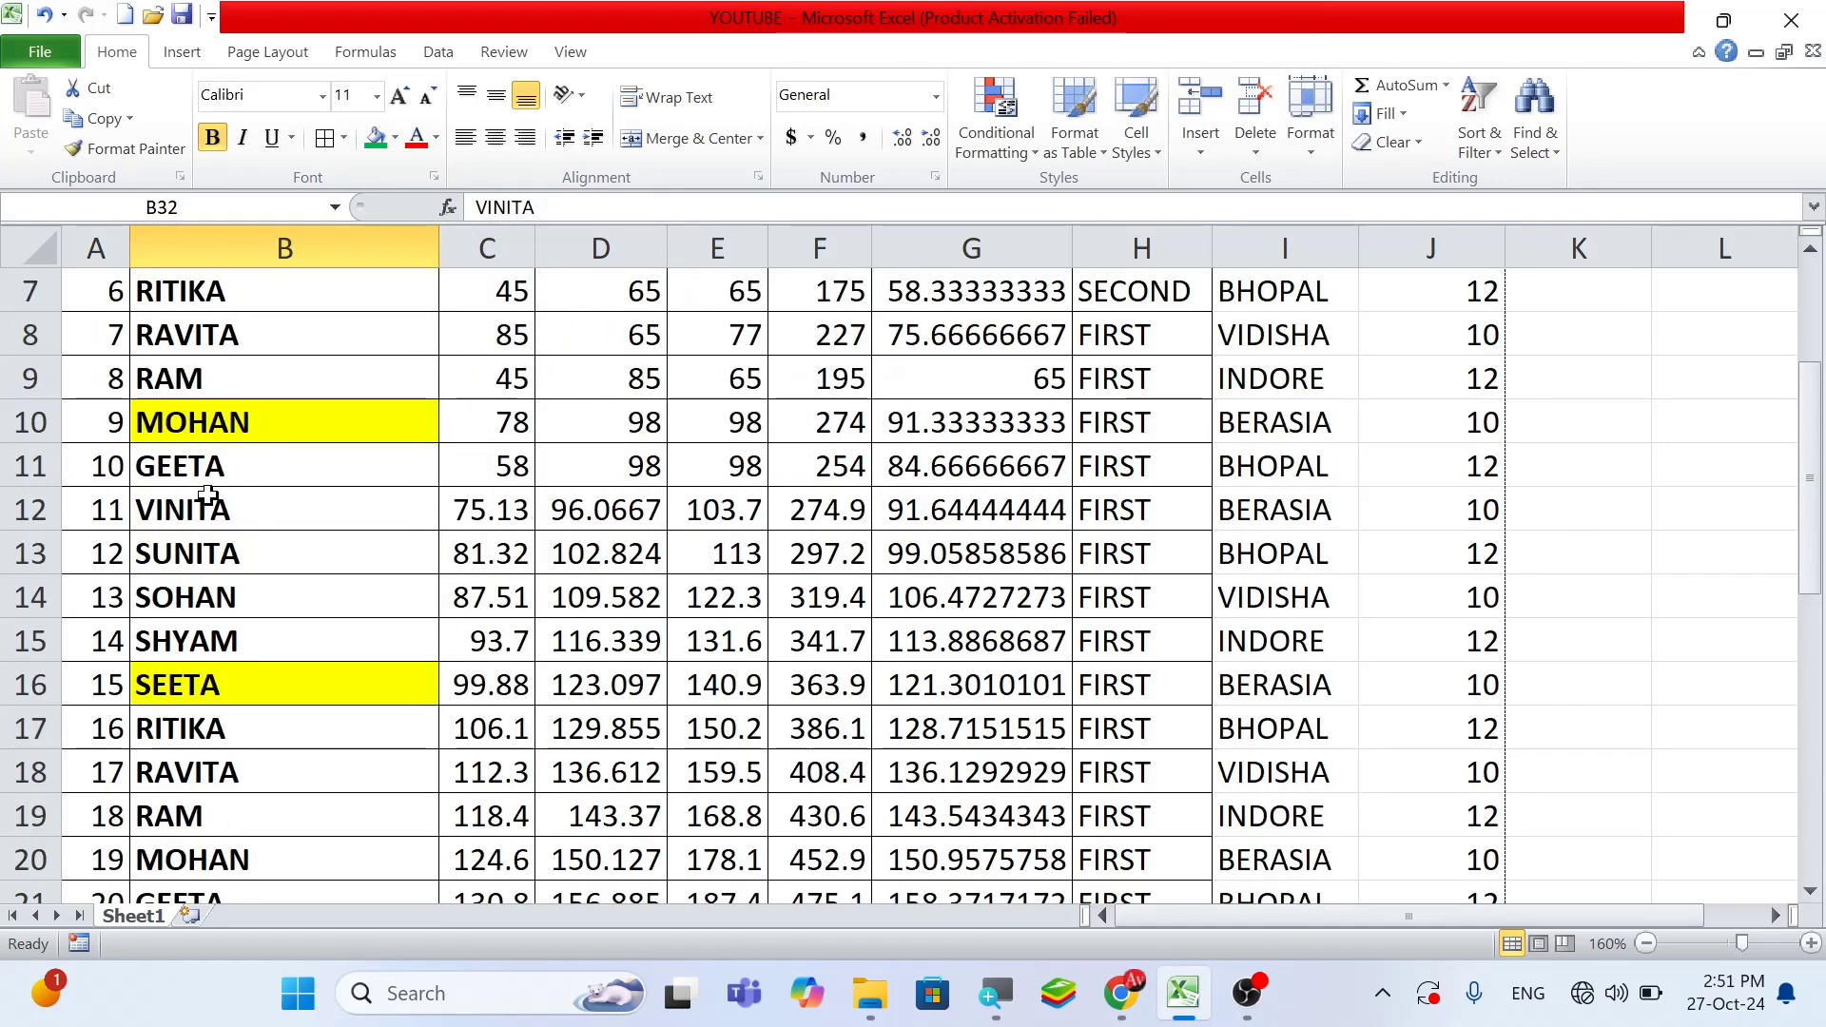
{"action": "left_click", "coordinate": [199, 506]}
{"action": "left_click", "coordinate": [225, 324]}
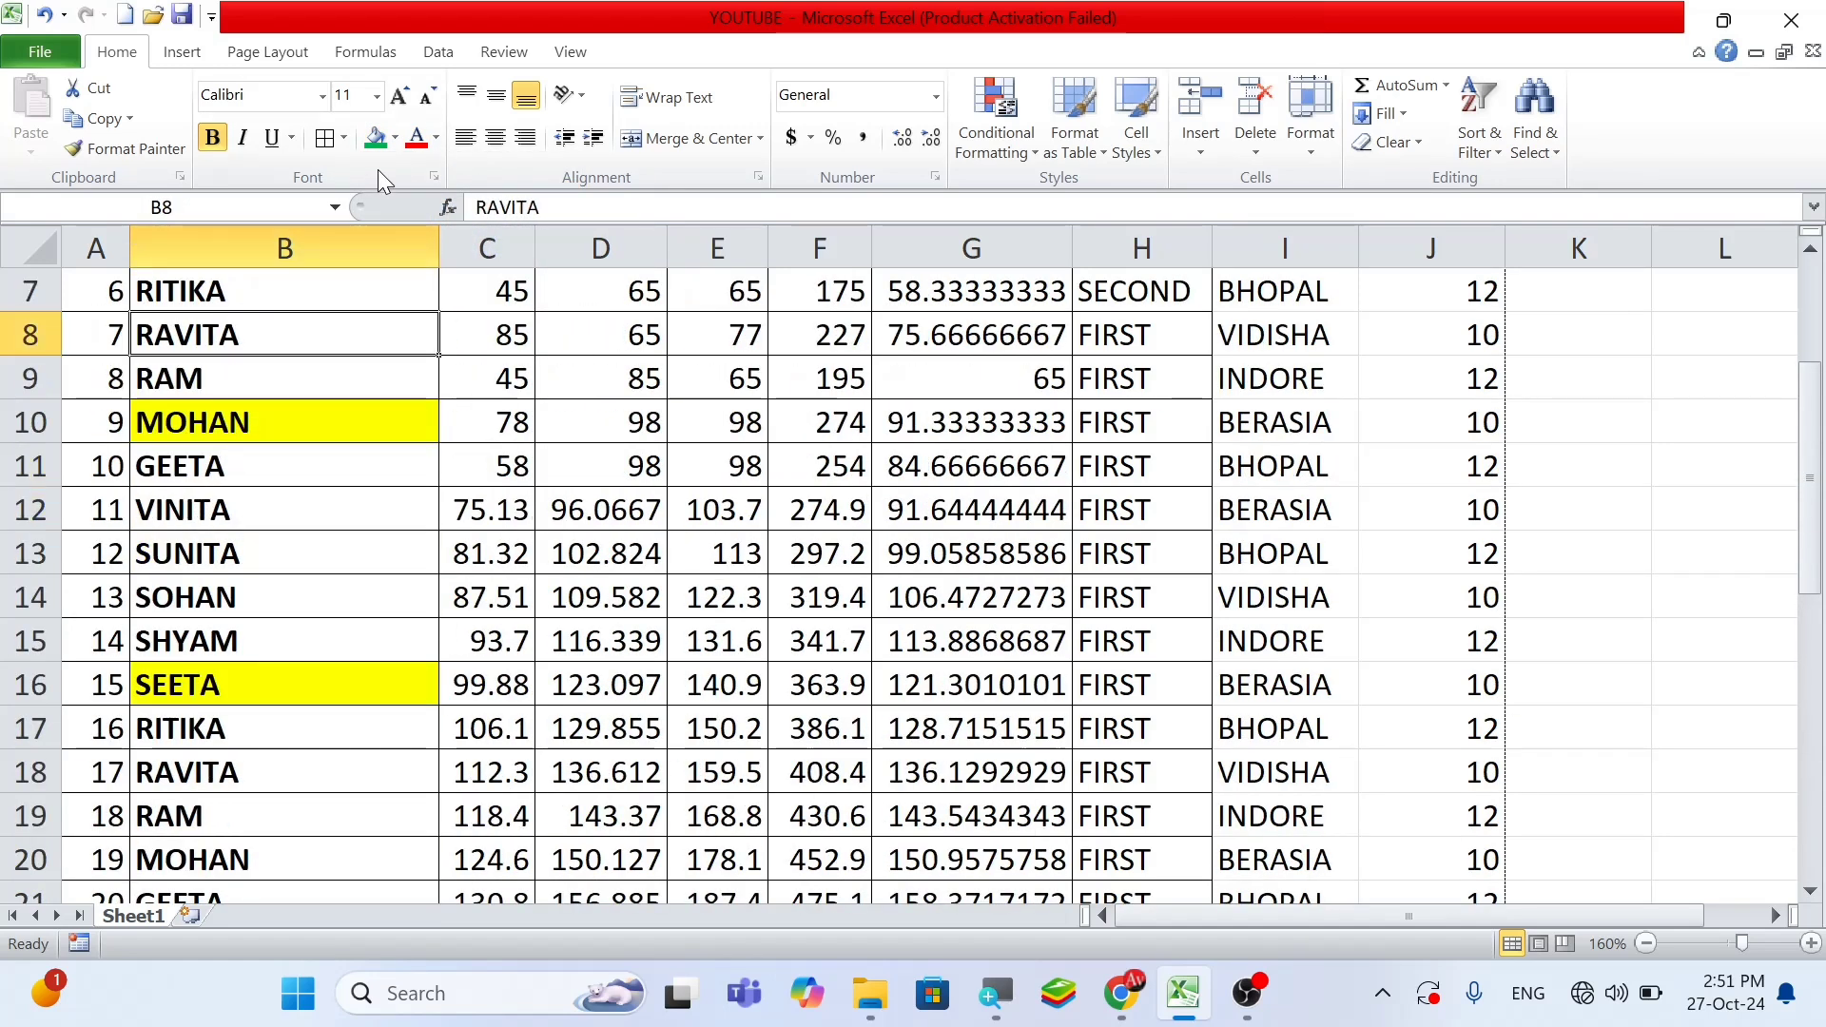
{"action": "left_click", "coordinate": [394, 138]}
{"action": "left_click", "coordinate": [399, 332]}
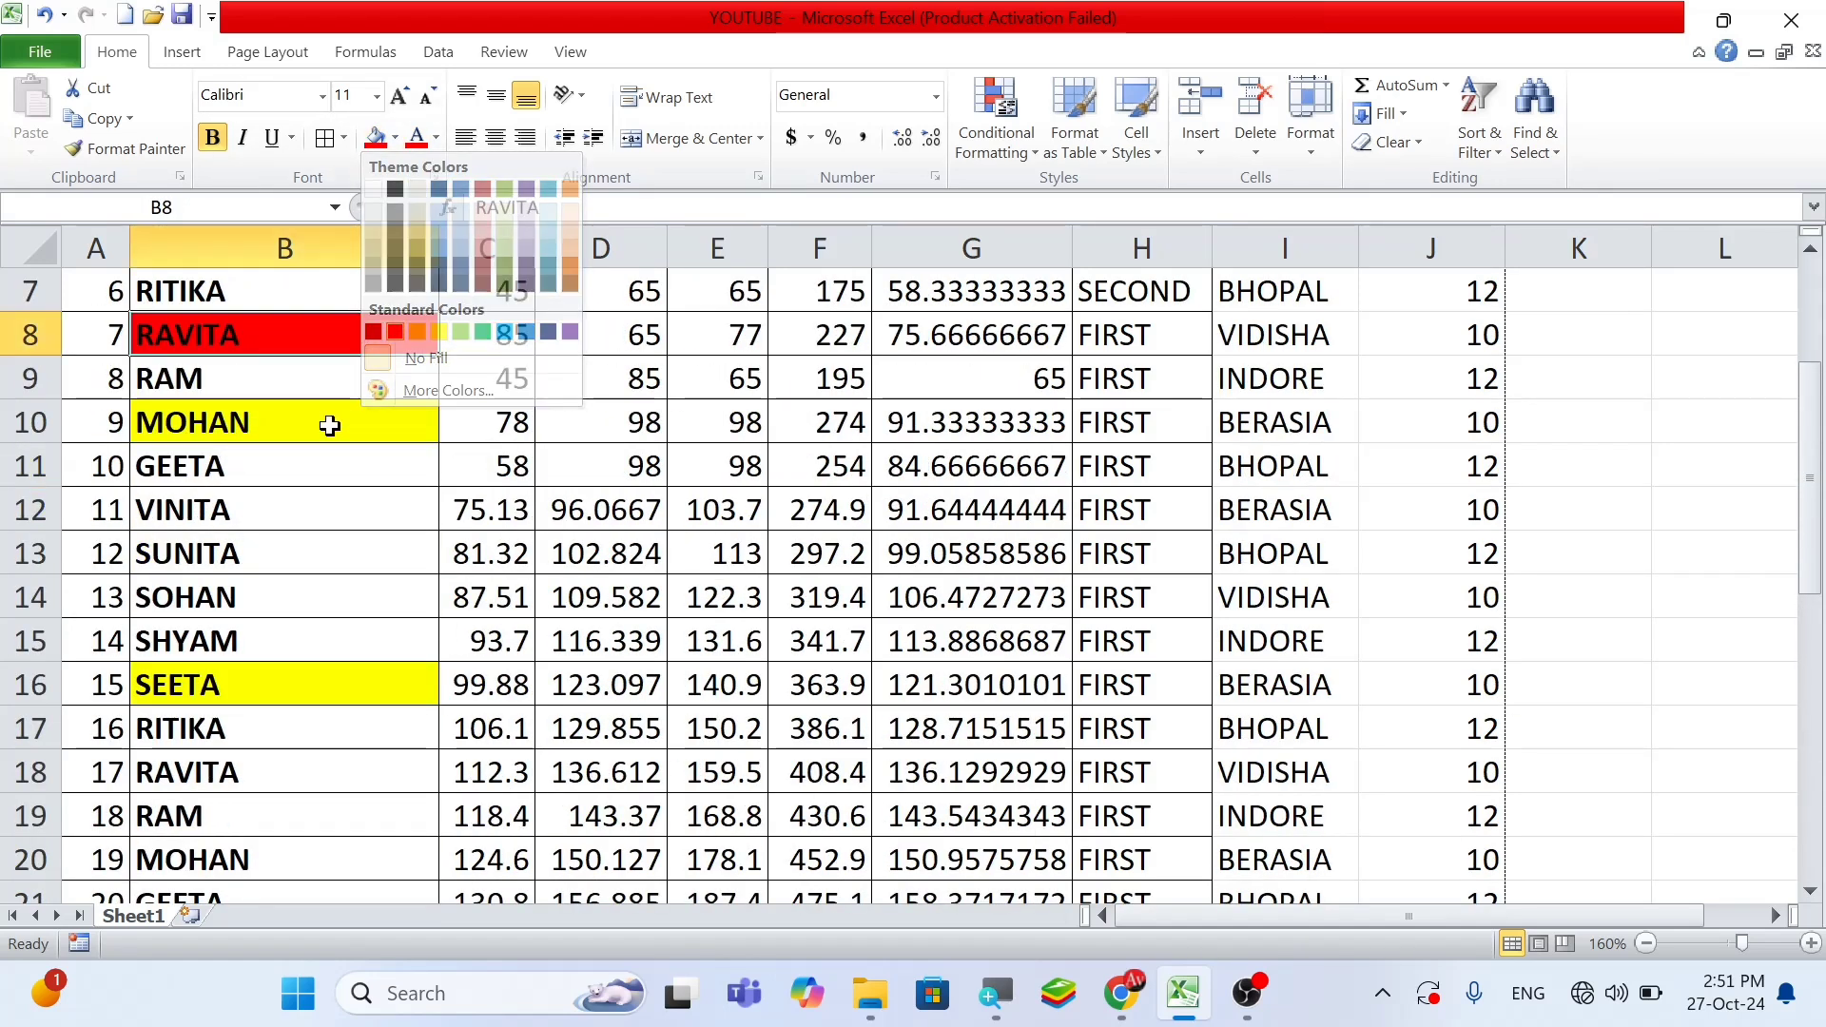
{"action": "scroll", "coordinate": [281, 438], "scroll_direction": "up", "scroll_amount": 2}
{"action": "left_click", "coordinate": [265, 285]}
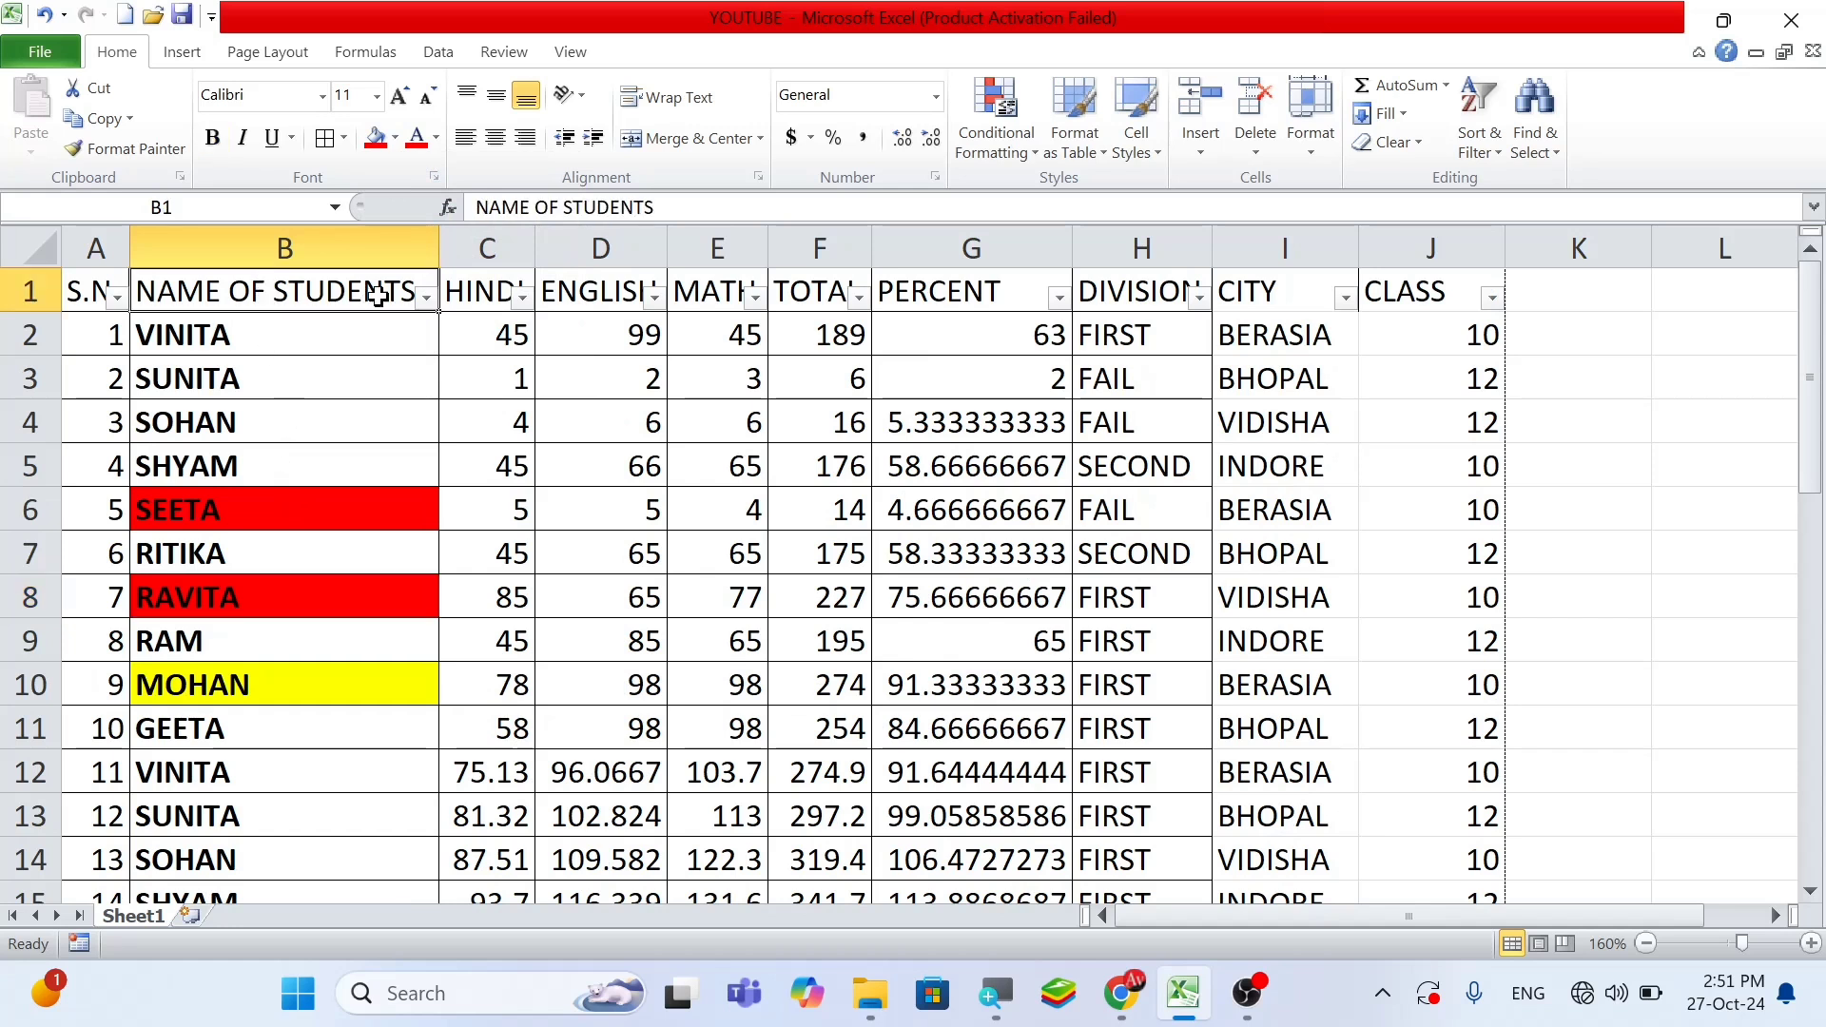
Filter the NAME OF STUDENTS column by the red cell colour
{"action": "left_click", "coordinate": [426, 298]}
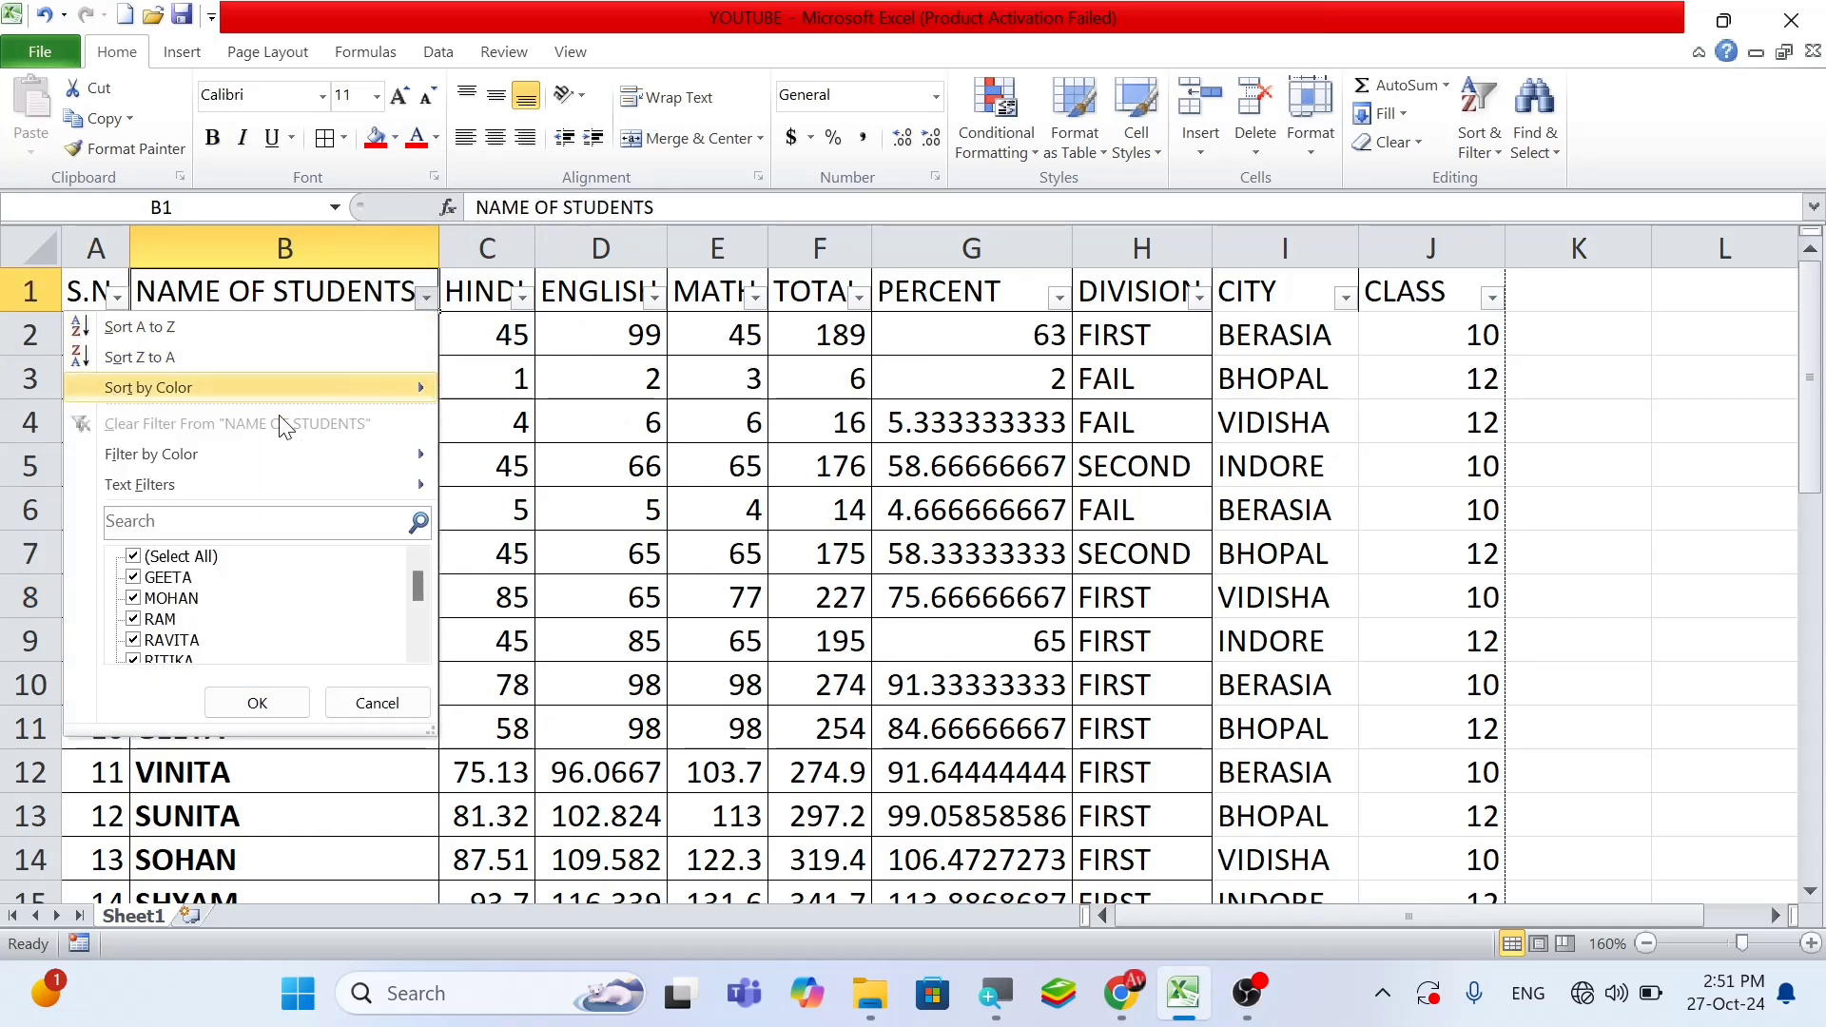
{"action": "mouse_move", "coordinate": [185, 447]}
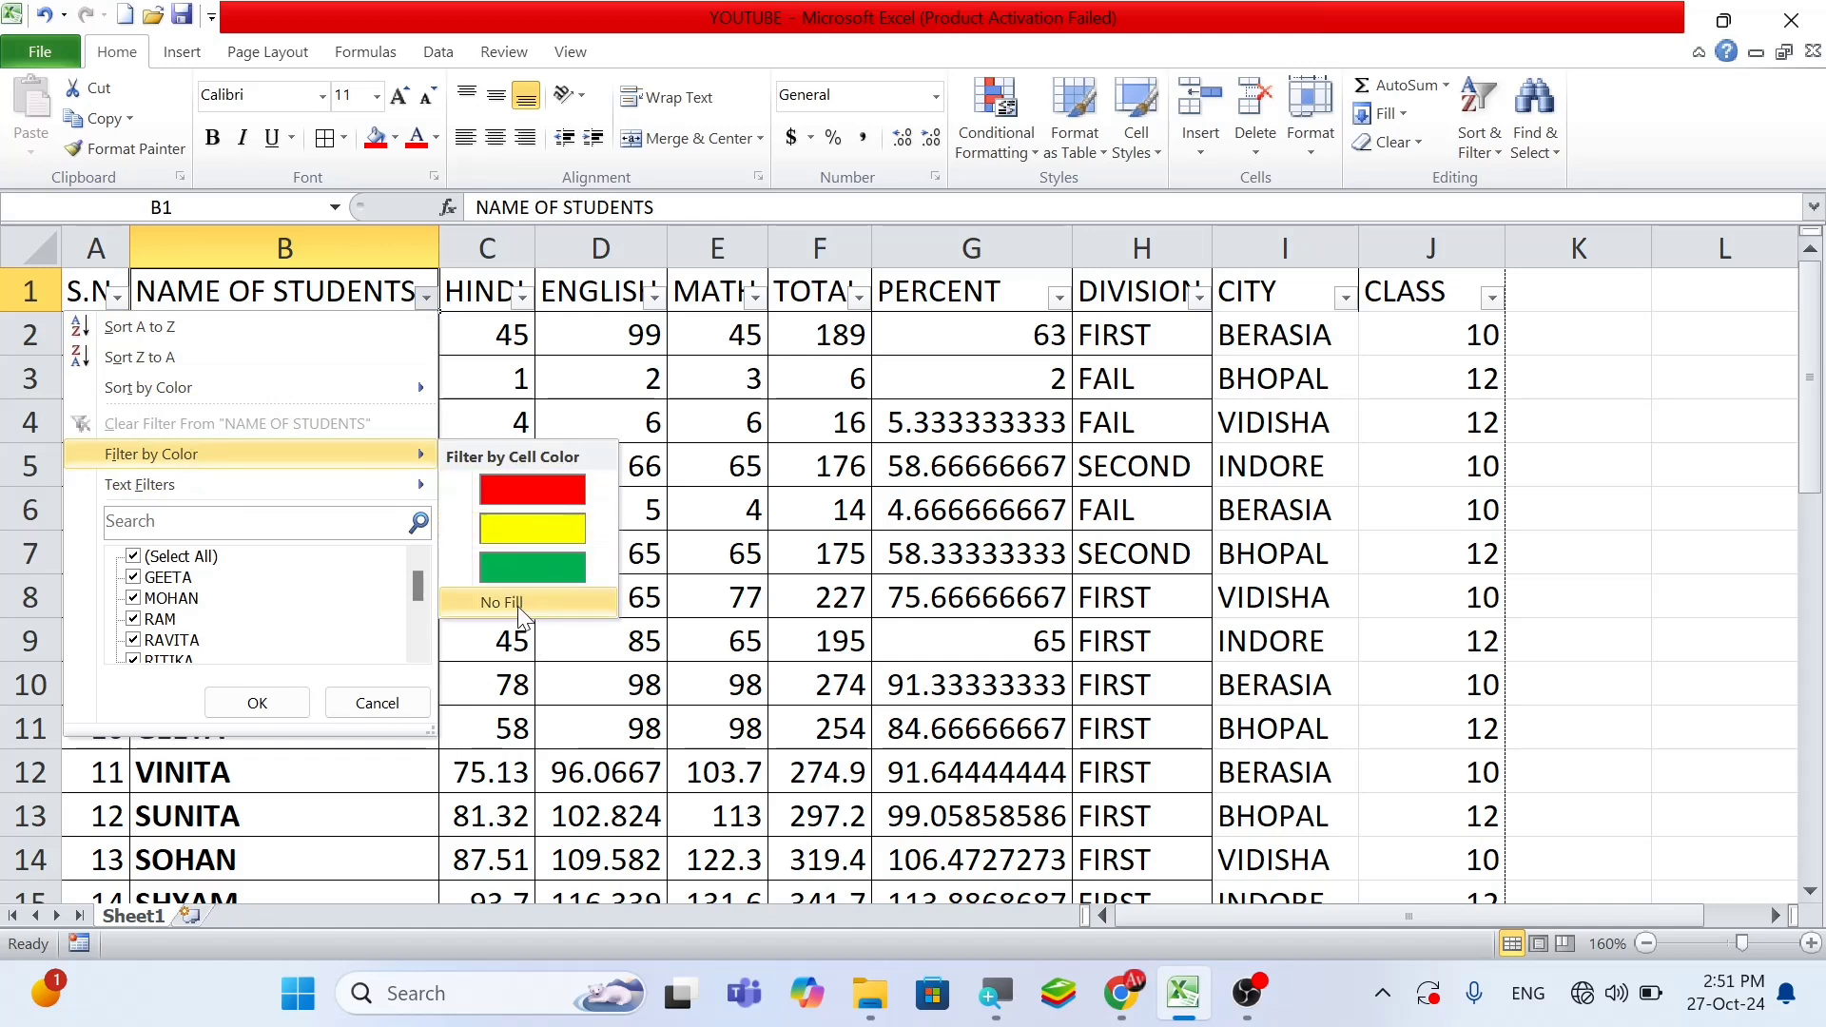
{"action": "left_click", "coordinate": [521, 492]}
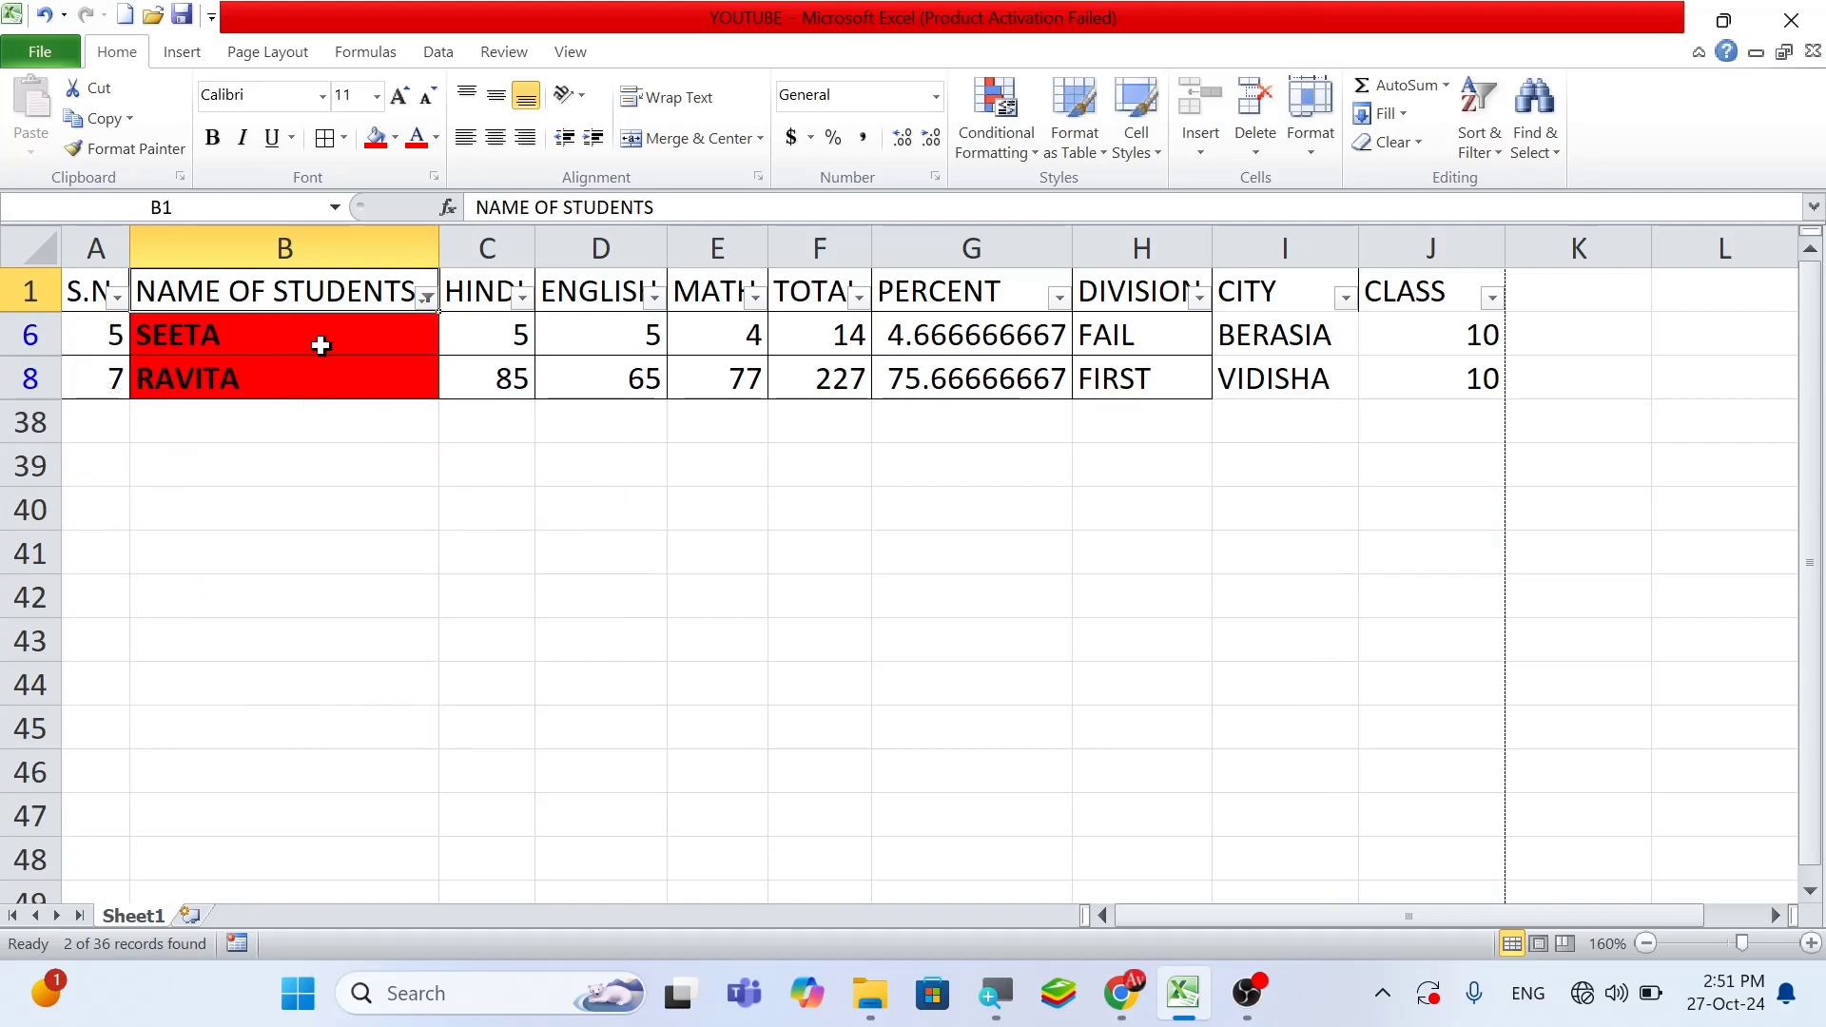
Change the NAME OF STUDENTS colour filter to the yellow cell colour
{"action": "left_click", "coordinate": [427, 297]}
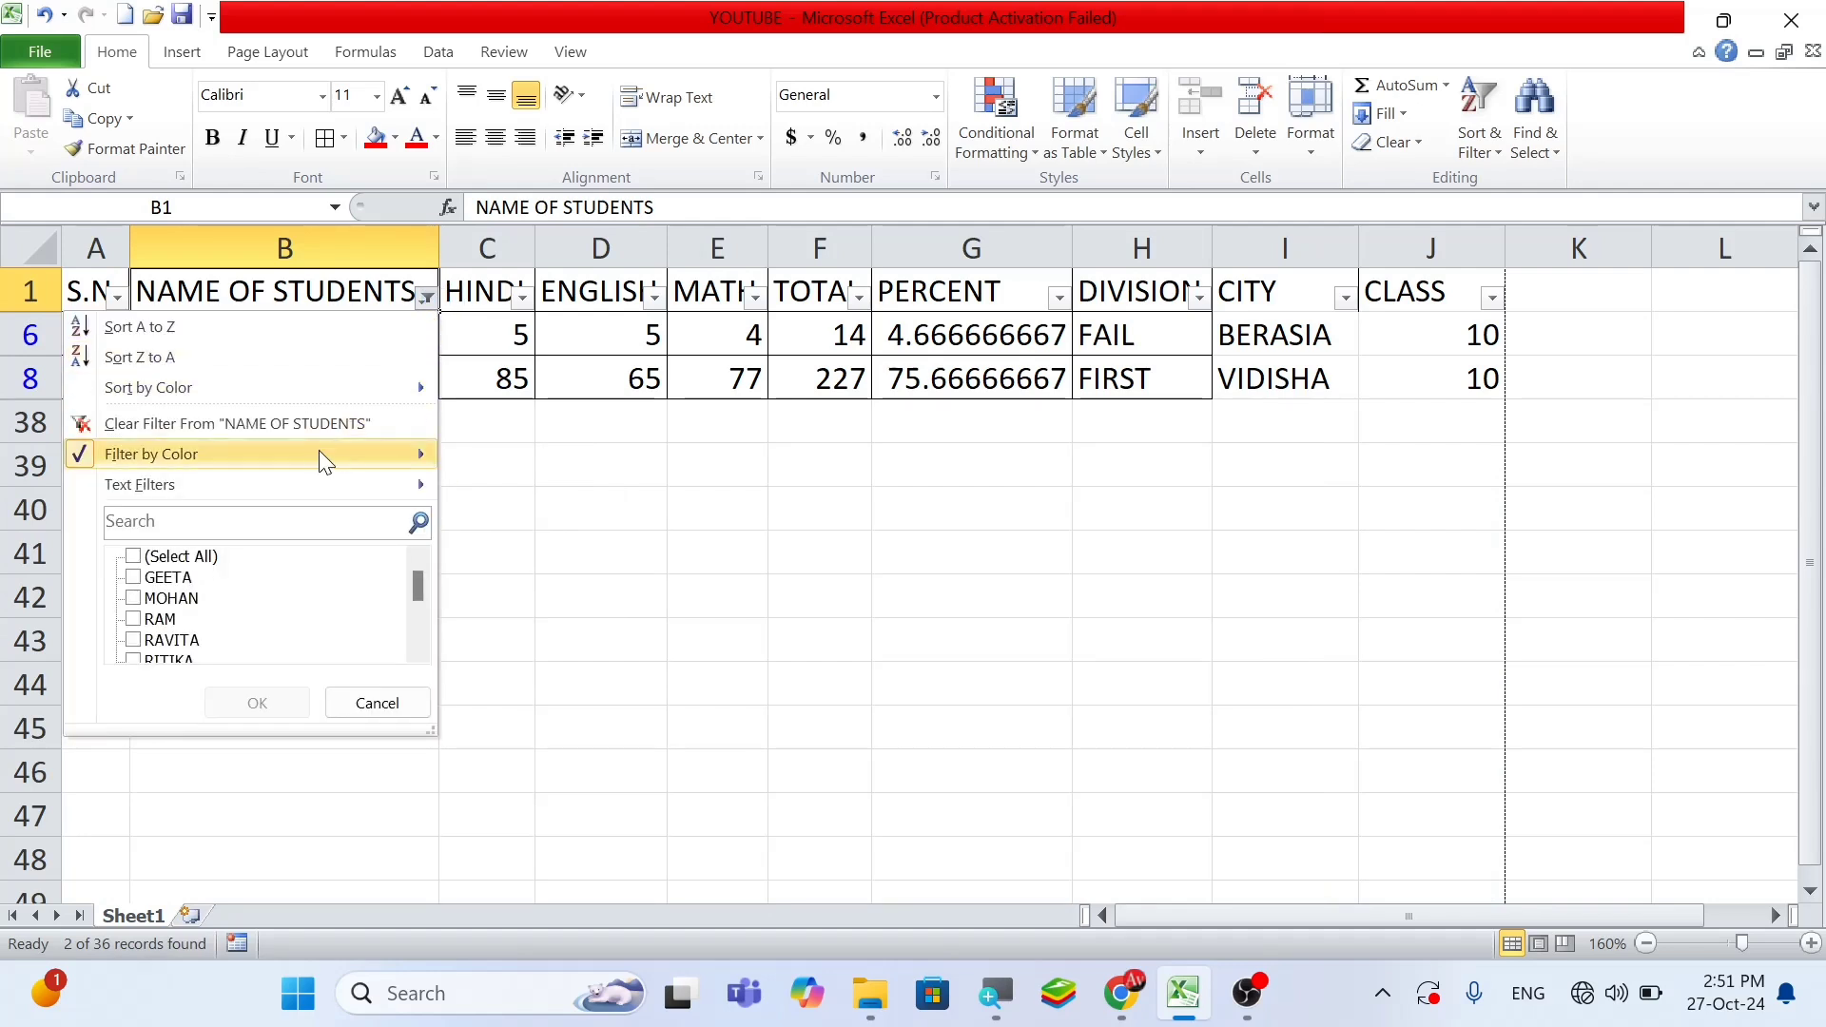
{"action": "mouse_move", "coordinate": [274, 453]}
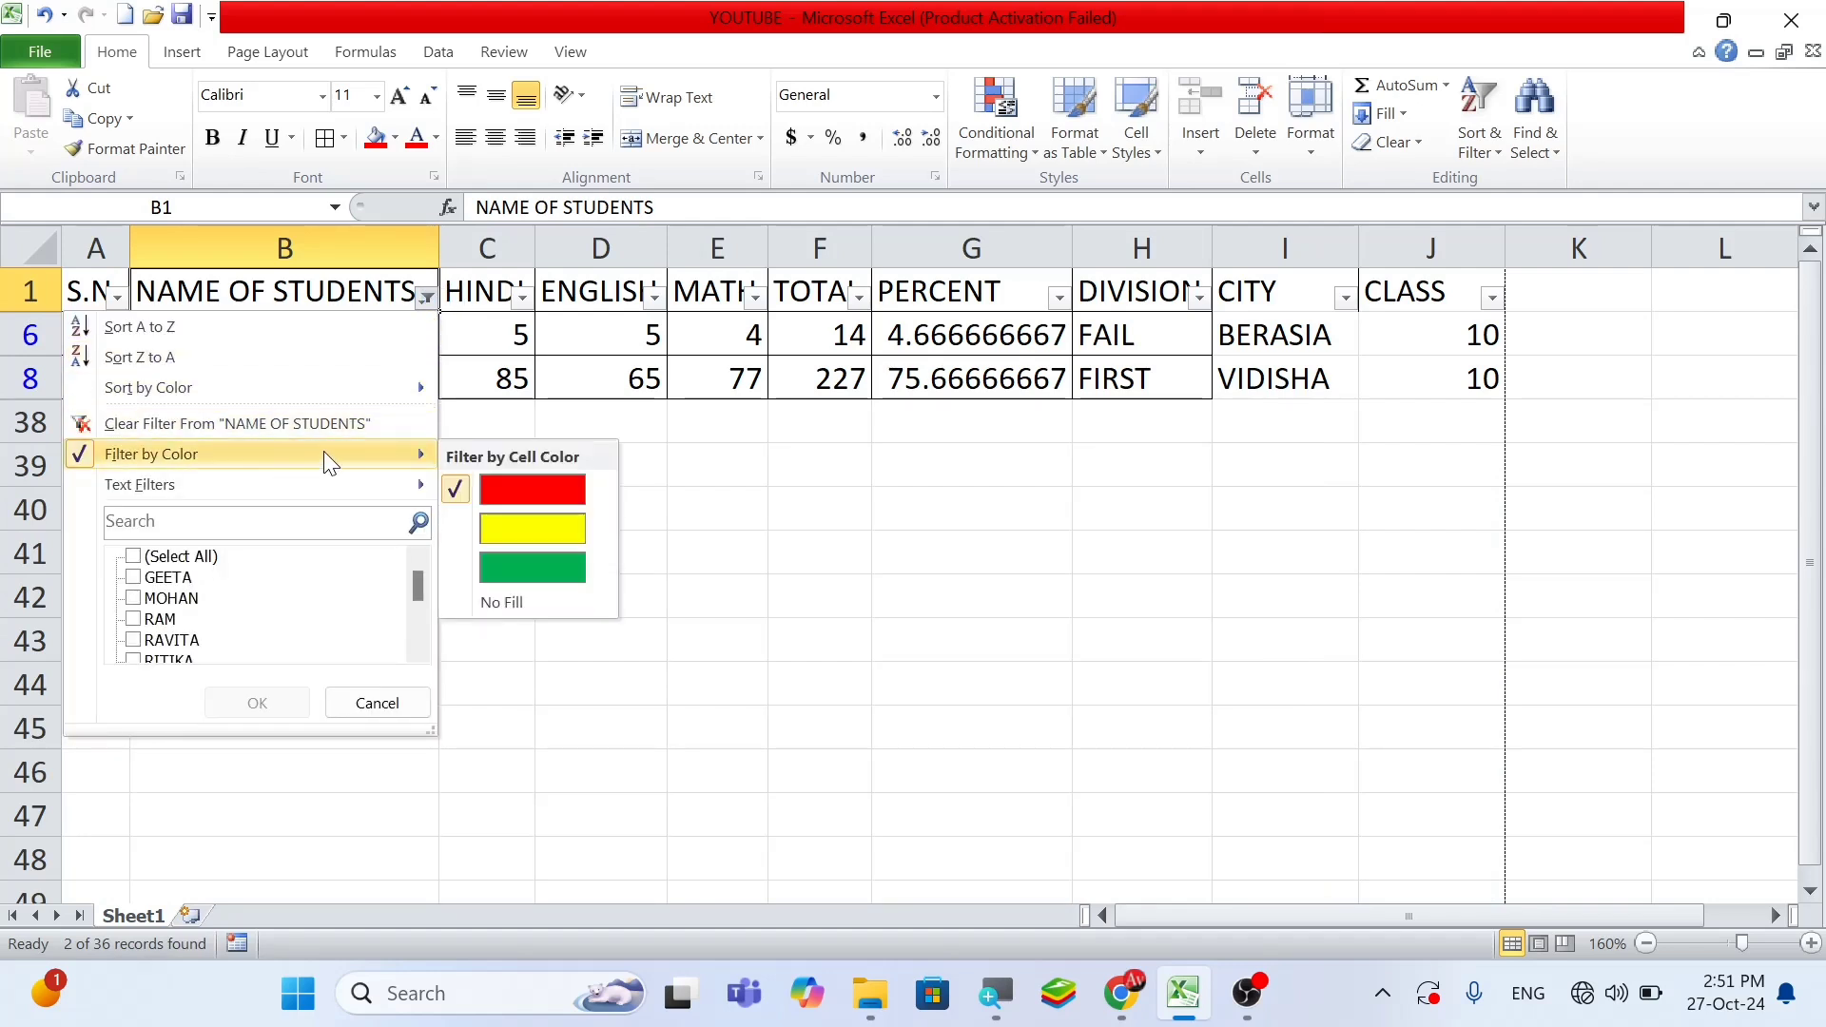
{"action": "left_click", "coordinate": [504, 531]}
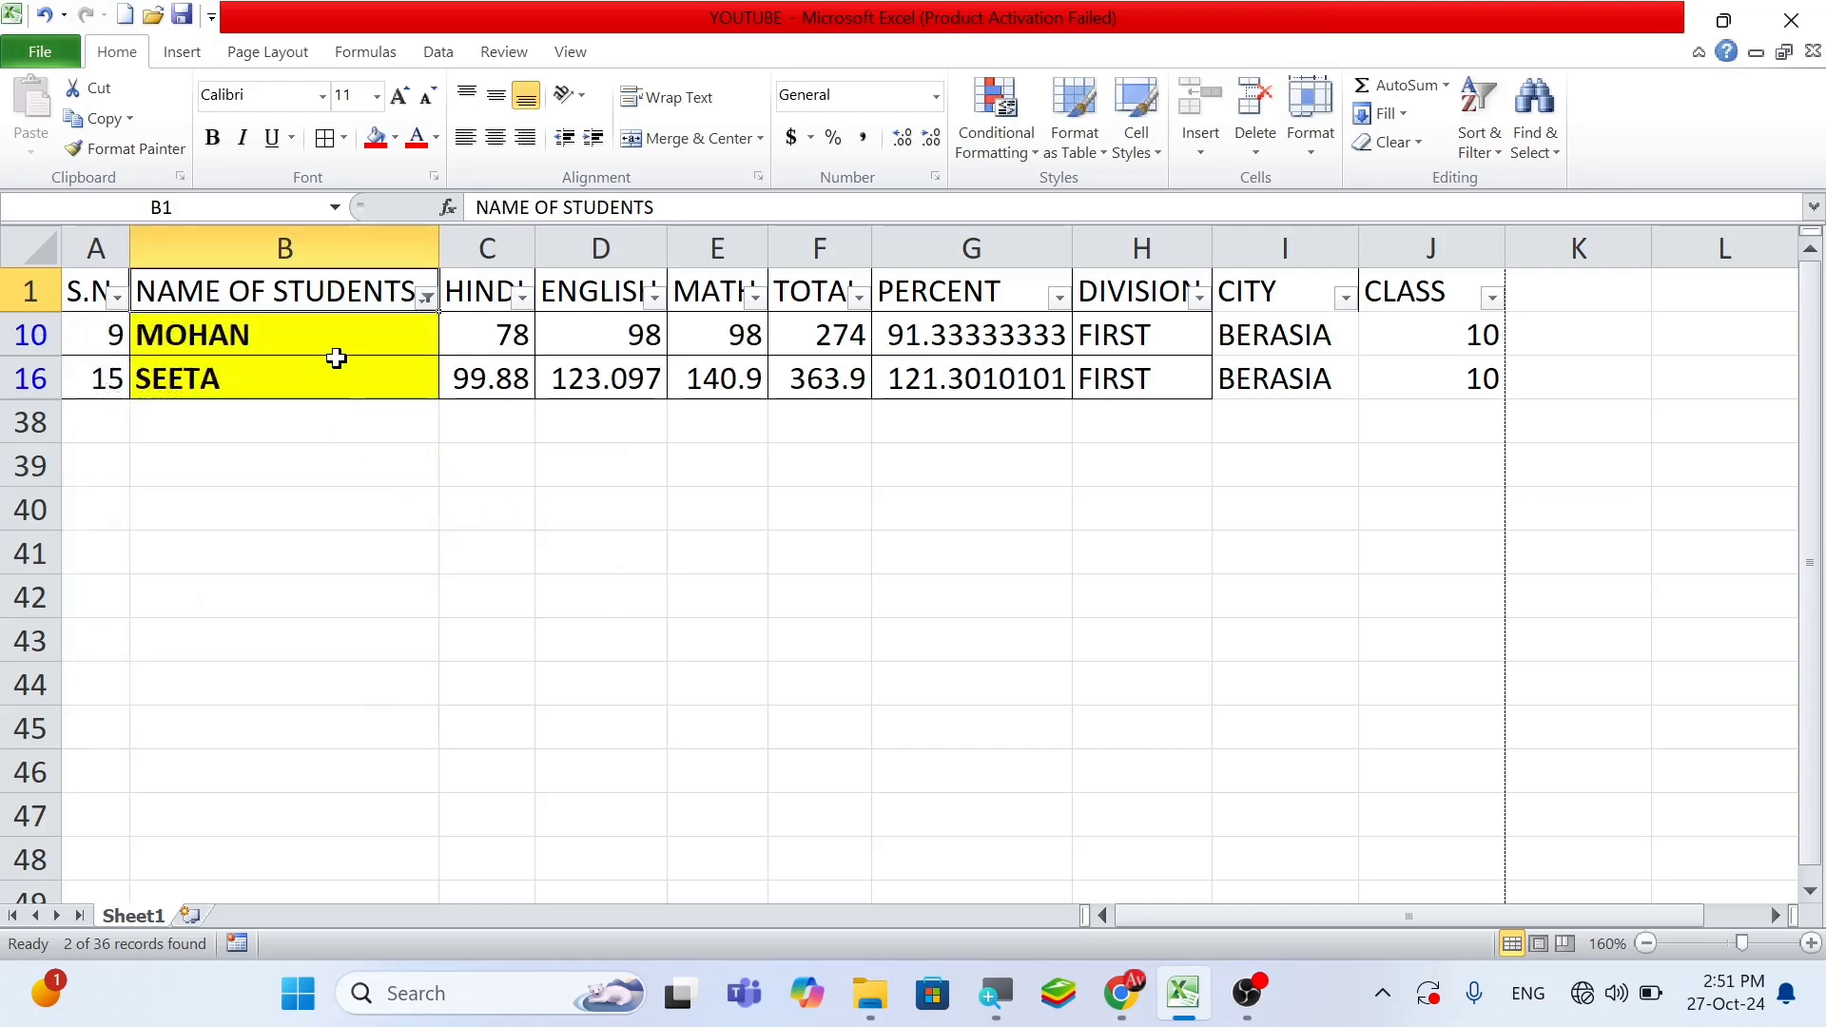
Change the NAME OF STUDENTS colour filter to the green cell colour
{"action": "left_click", "coordinate": [427, 297]}
{"action": "mouse_move", "coordinate": [264, 459]}
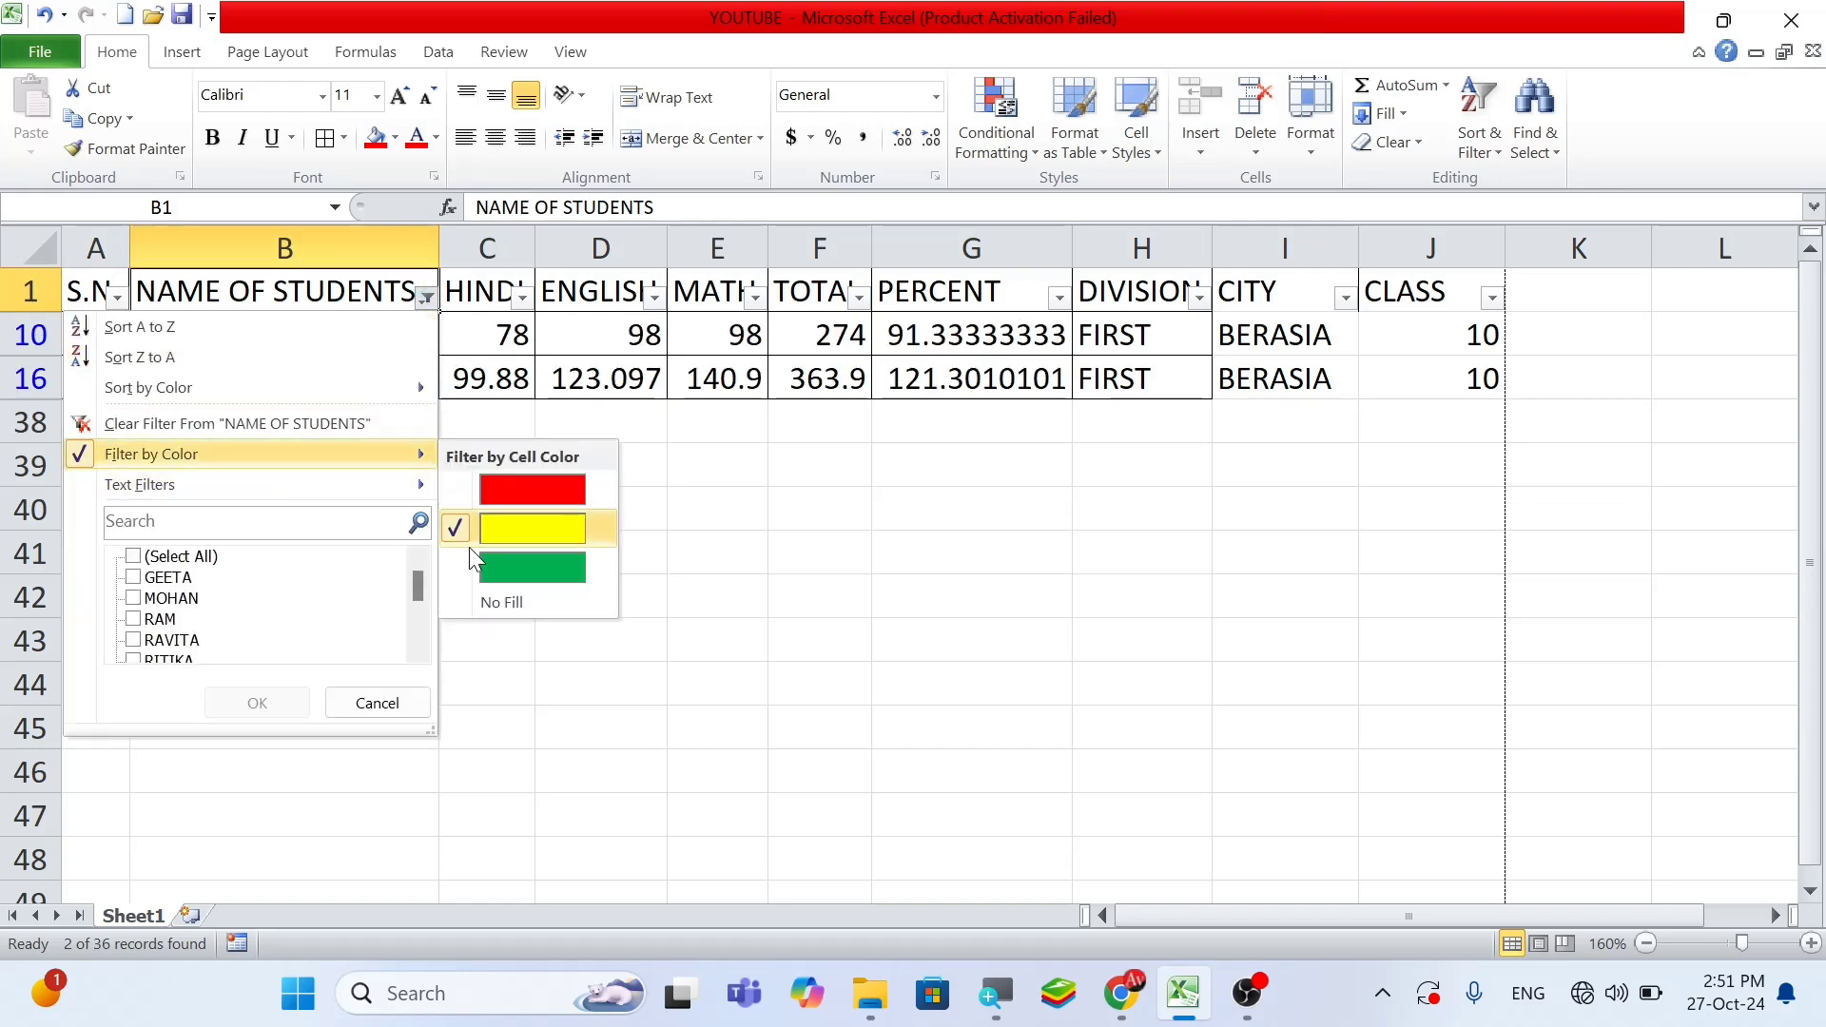
{"action": "left_click", "coordinate": [504, 567]}
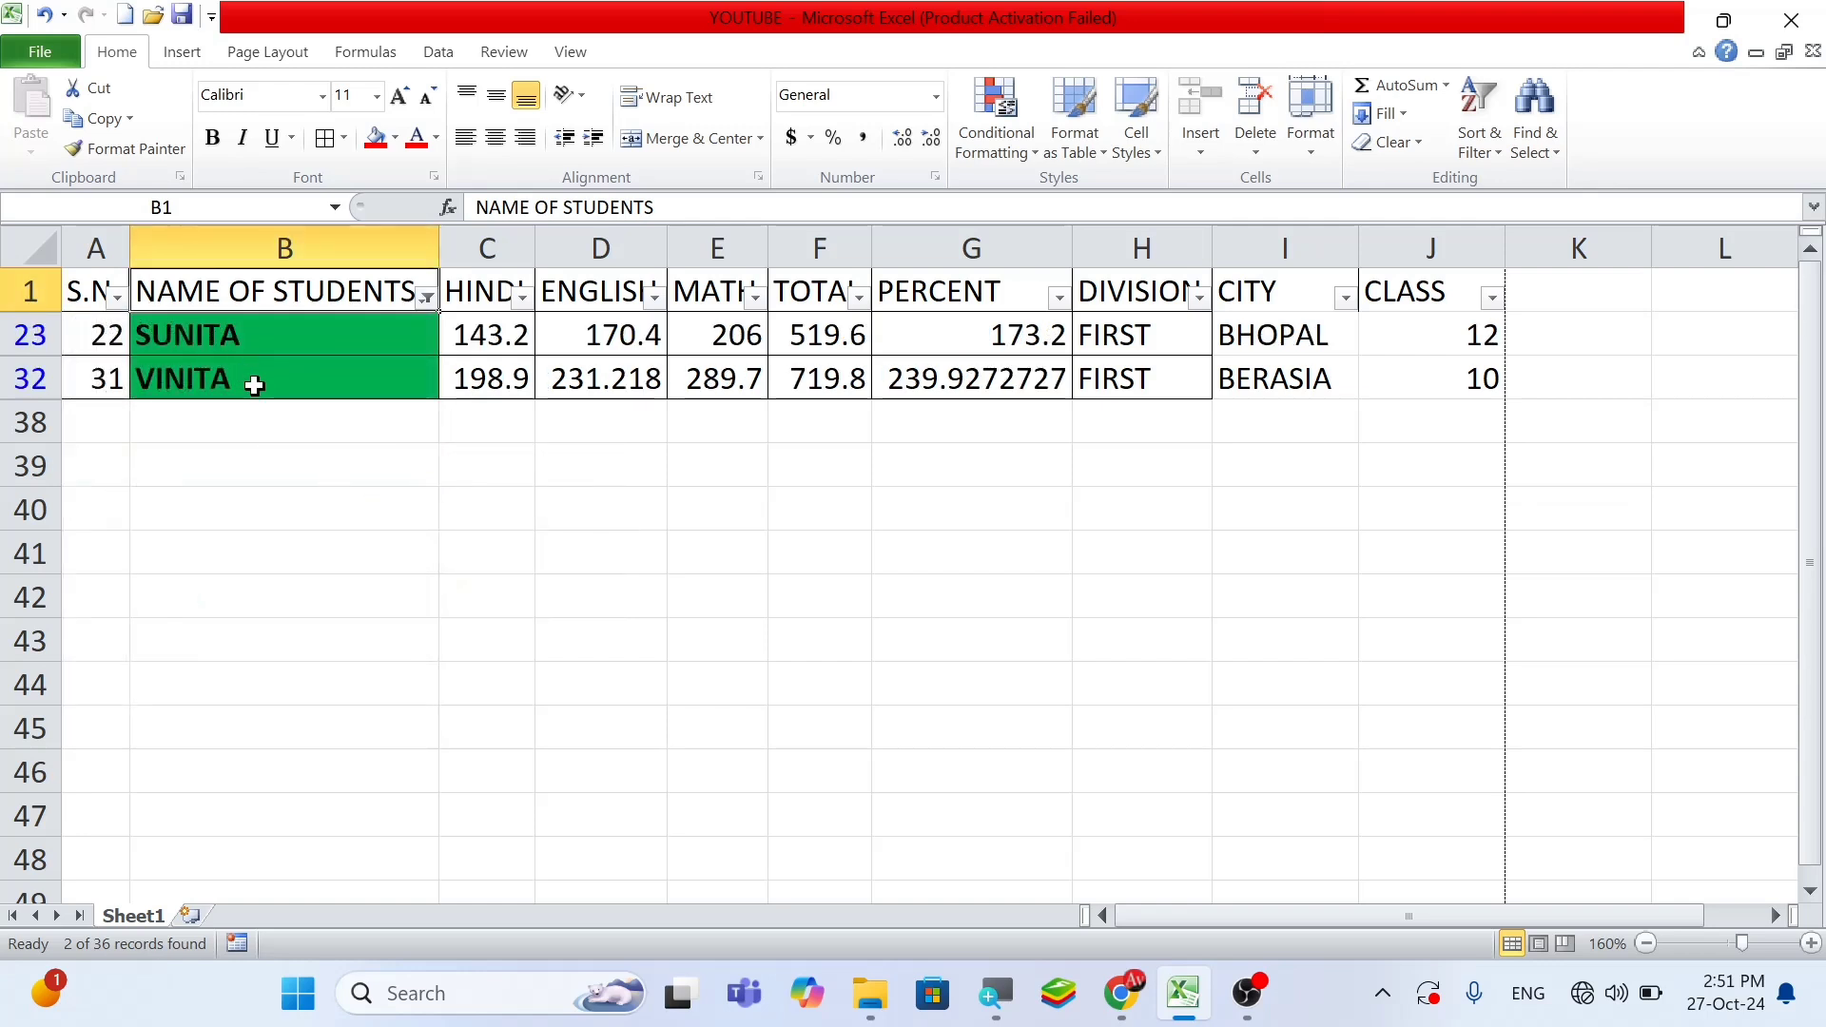
Filter the NAME OF STUDENTS column by No Fill and look through the uncoloured rows
{"action": "left_click", "coordinate": [427, 298]}
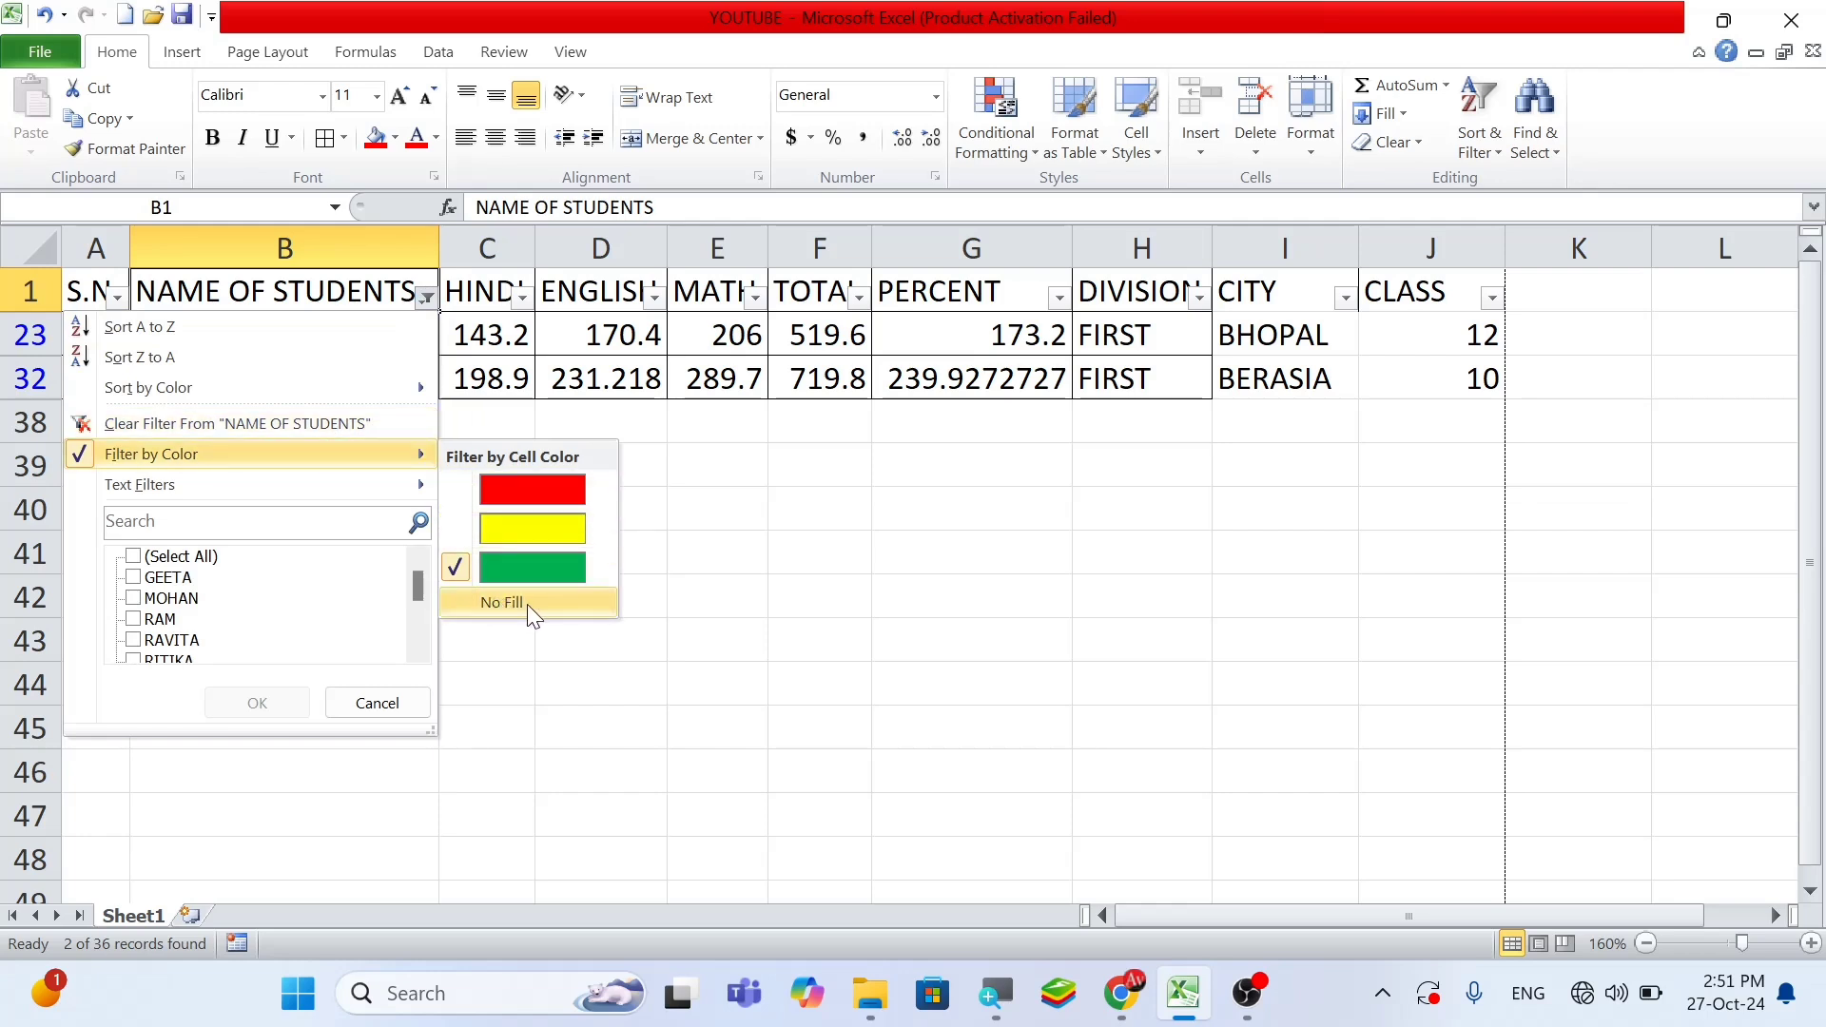
{"action": "left_click", "coordinate": [527, 603]}
{"action": "scroll", "coordinate": [367, 509], "scroll_direction": "down", "scroll_amount": 5}
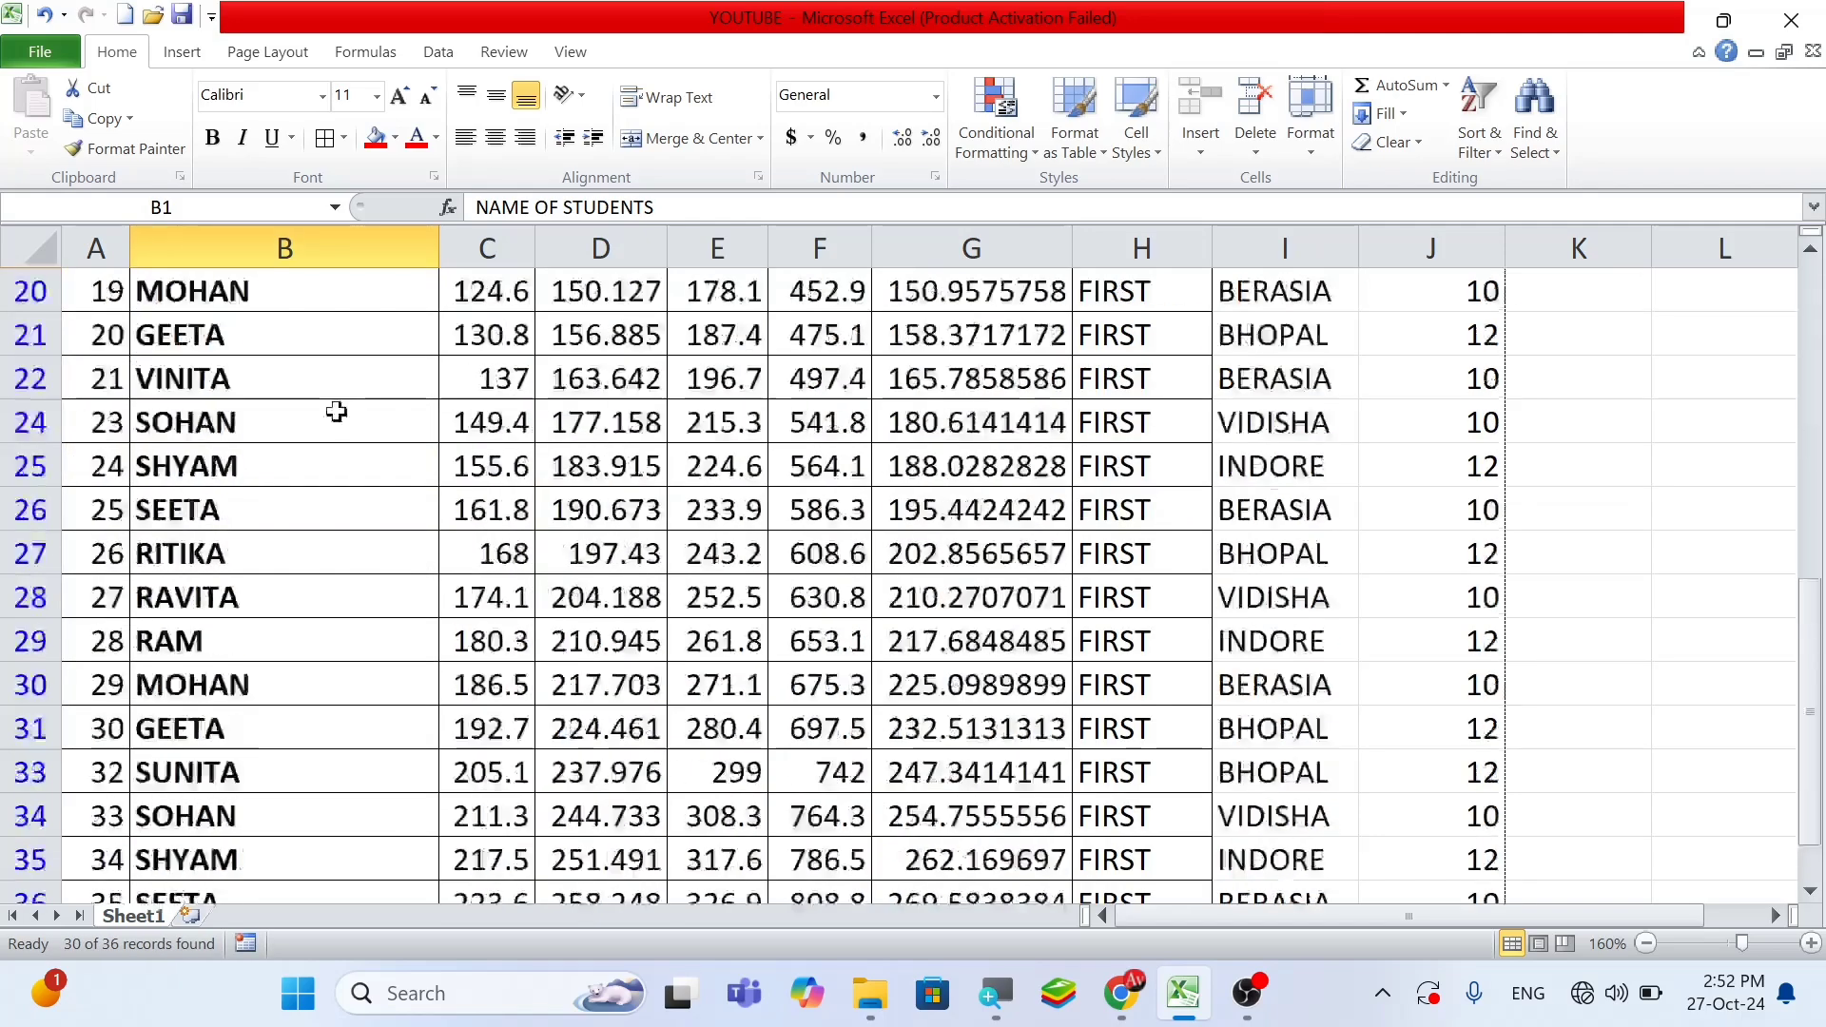
{"action": "scroll", "coordinate": [338, 414], "scroll_direction": "up", "scroll_amount": 4}
{"action": "scroll", "coordinate": [343, 420], "scroll_direction": "up", "scroll_amount": 2}
{"action": "scroll", "coordinate": [349, 414], "scroll_direction": "down", "scroll_amount": 5}
{"action": "scroll", "coordinate": [349, 414], "scroll_direction": "up", "scroll_amount": 5}
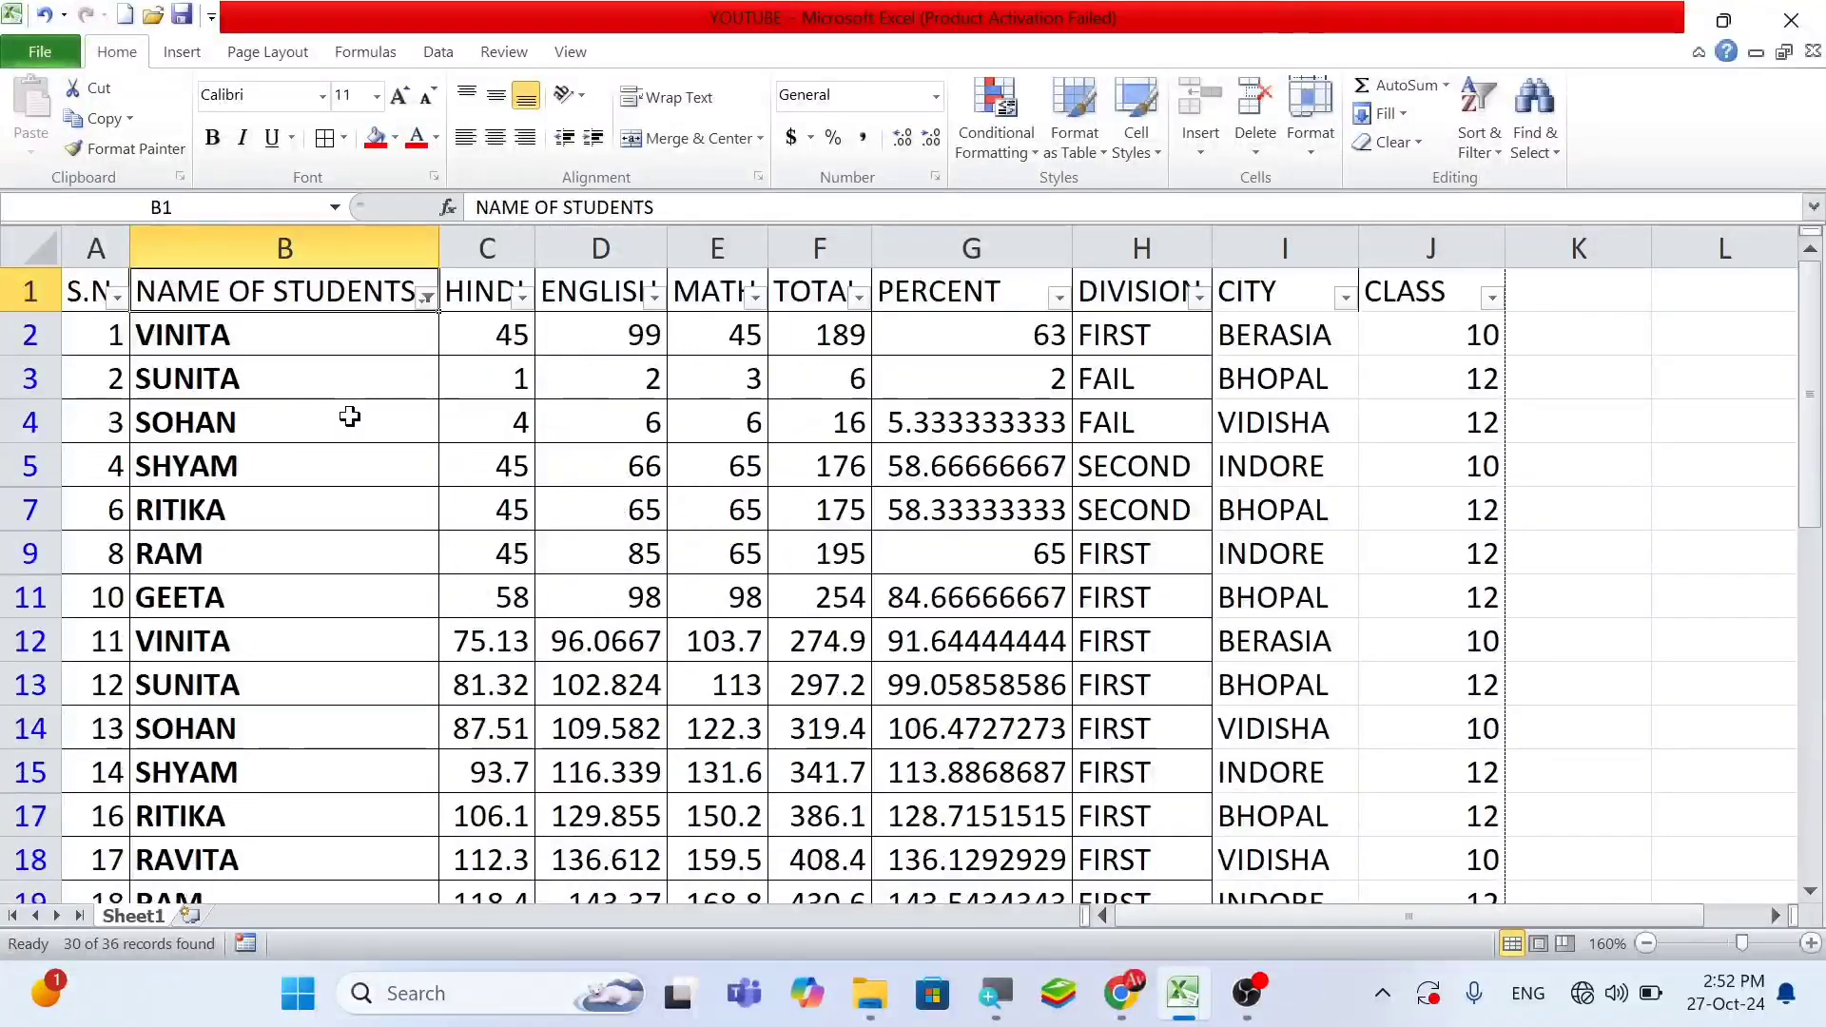
Remove the No Fill colour filter from the NAME OF STUDENTS column
{"action": "left_click", "coordinate": [427, 299]}
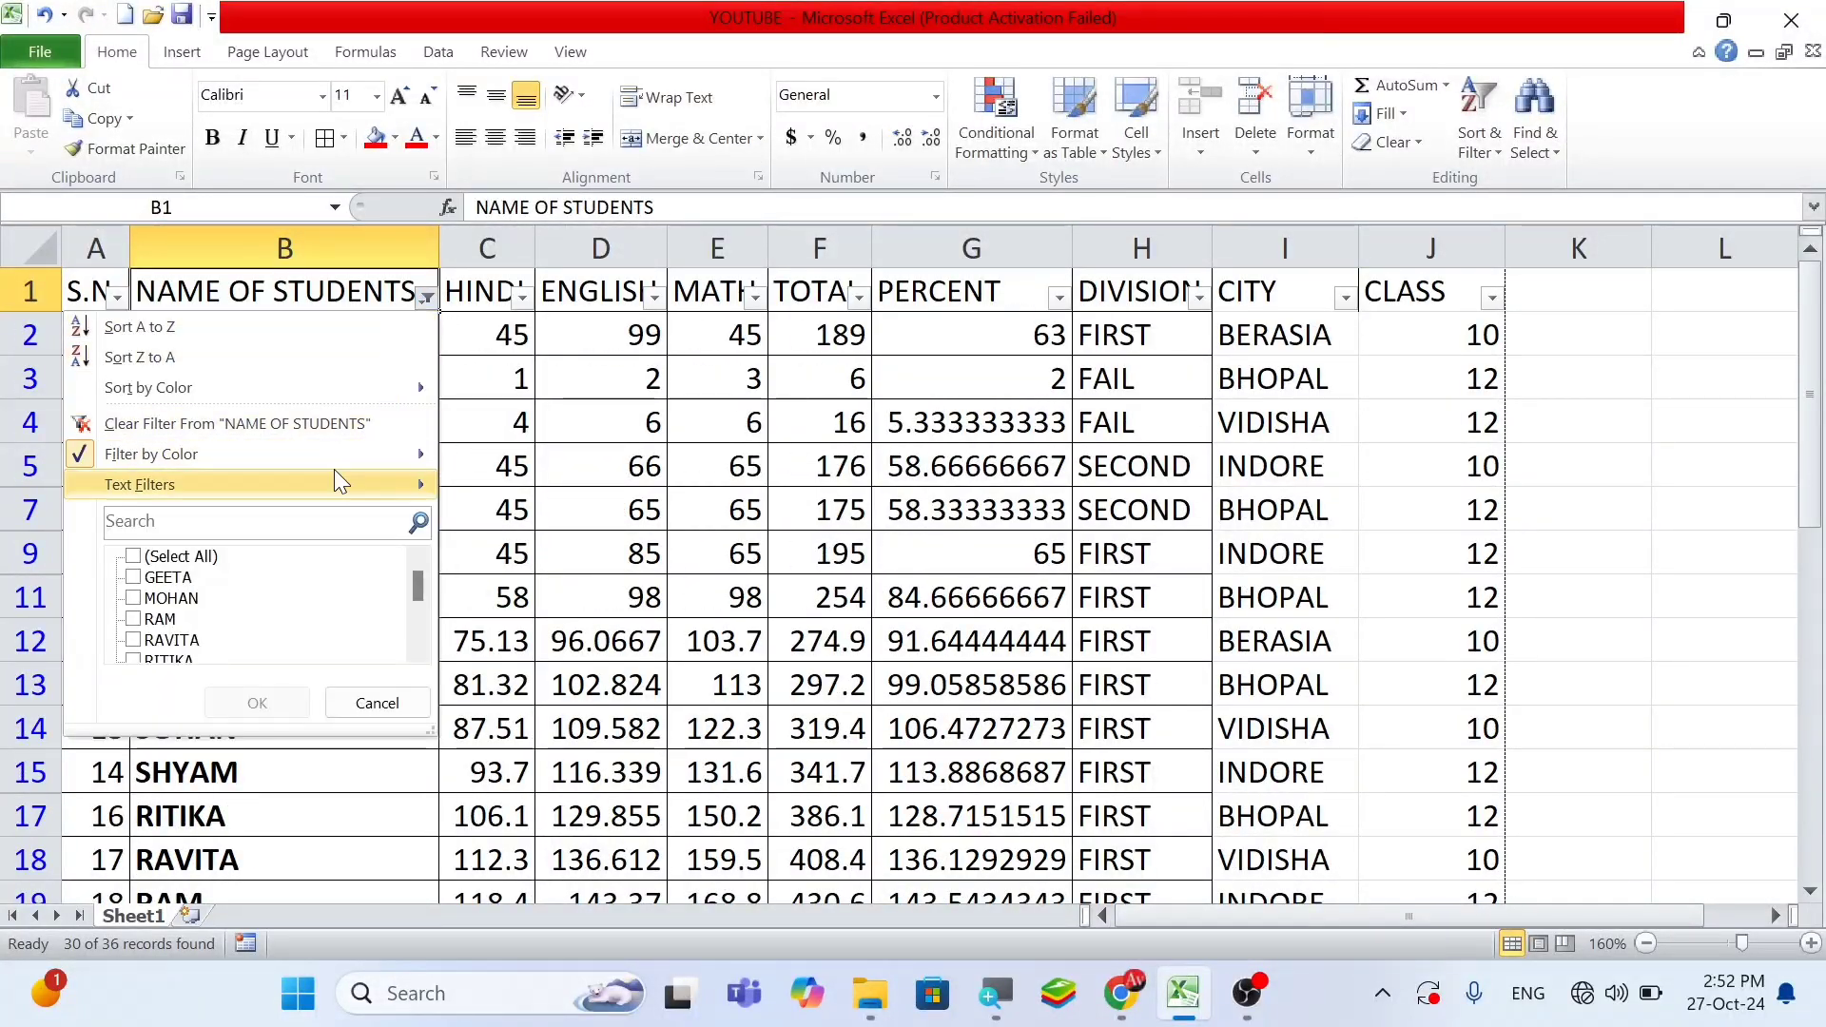
{"action": "mouse_move", "coordinate": [282, 453]}
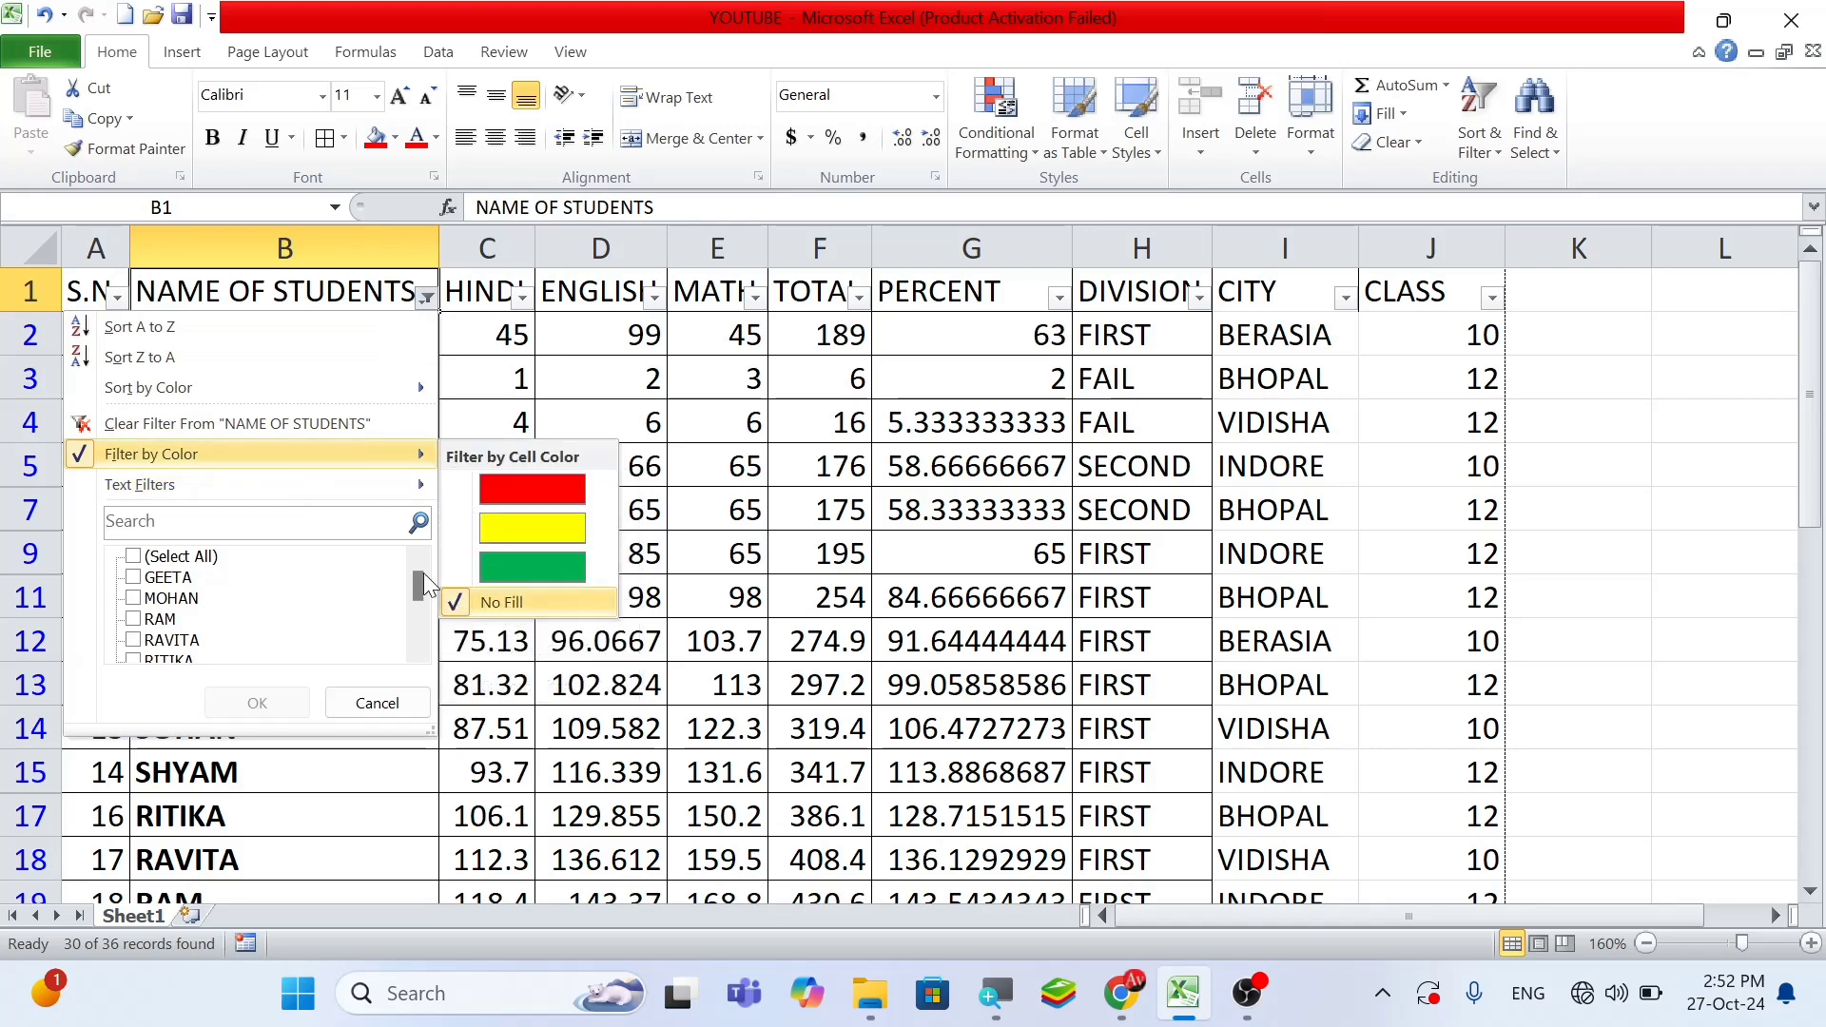
{"action": "left_click", "coordinate": [513, 601]}
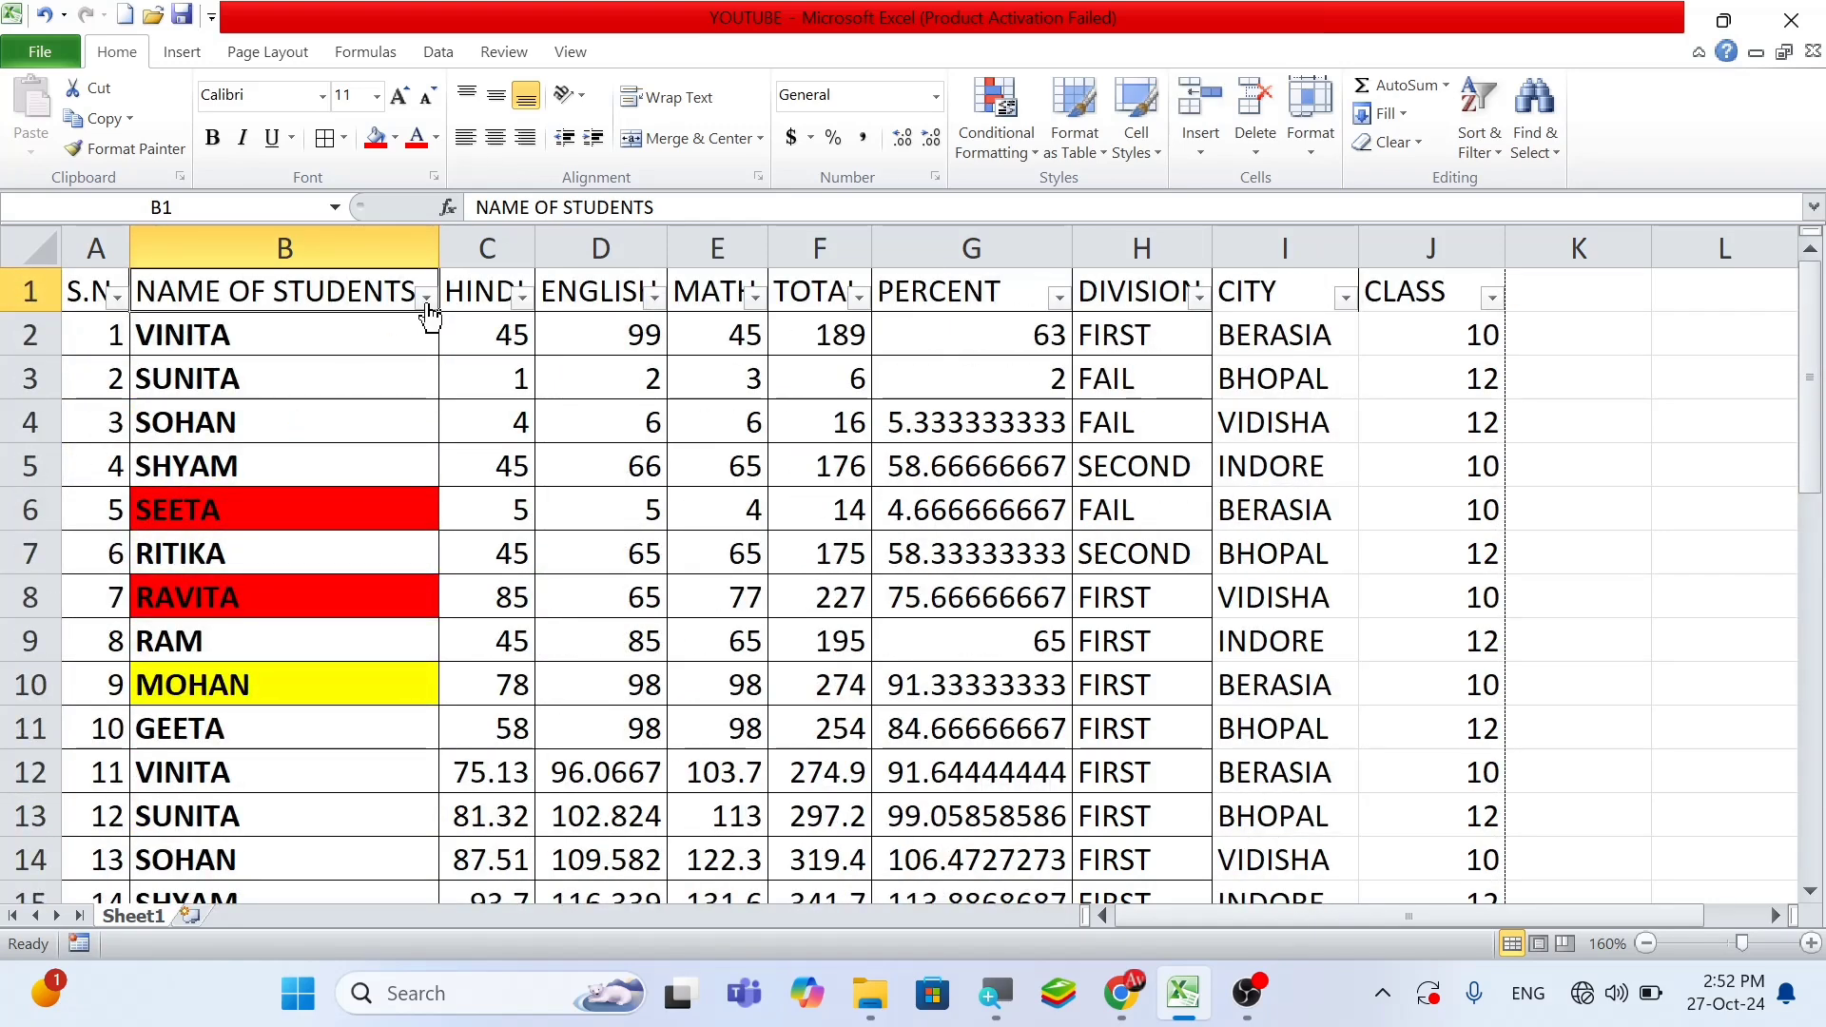
Apply an Equals text filter to the NAME OF STUDENTS column using the student's name from B9
{"action": "left_click", "coordinate": [427, 298]}
{"action": "mouse_move", "coordinate": [157, 481]}
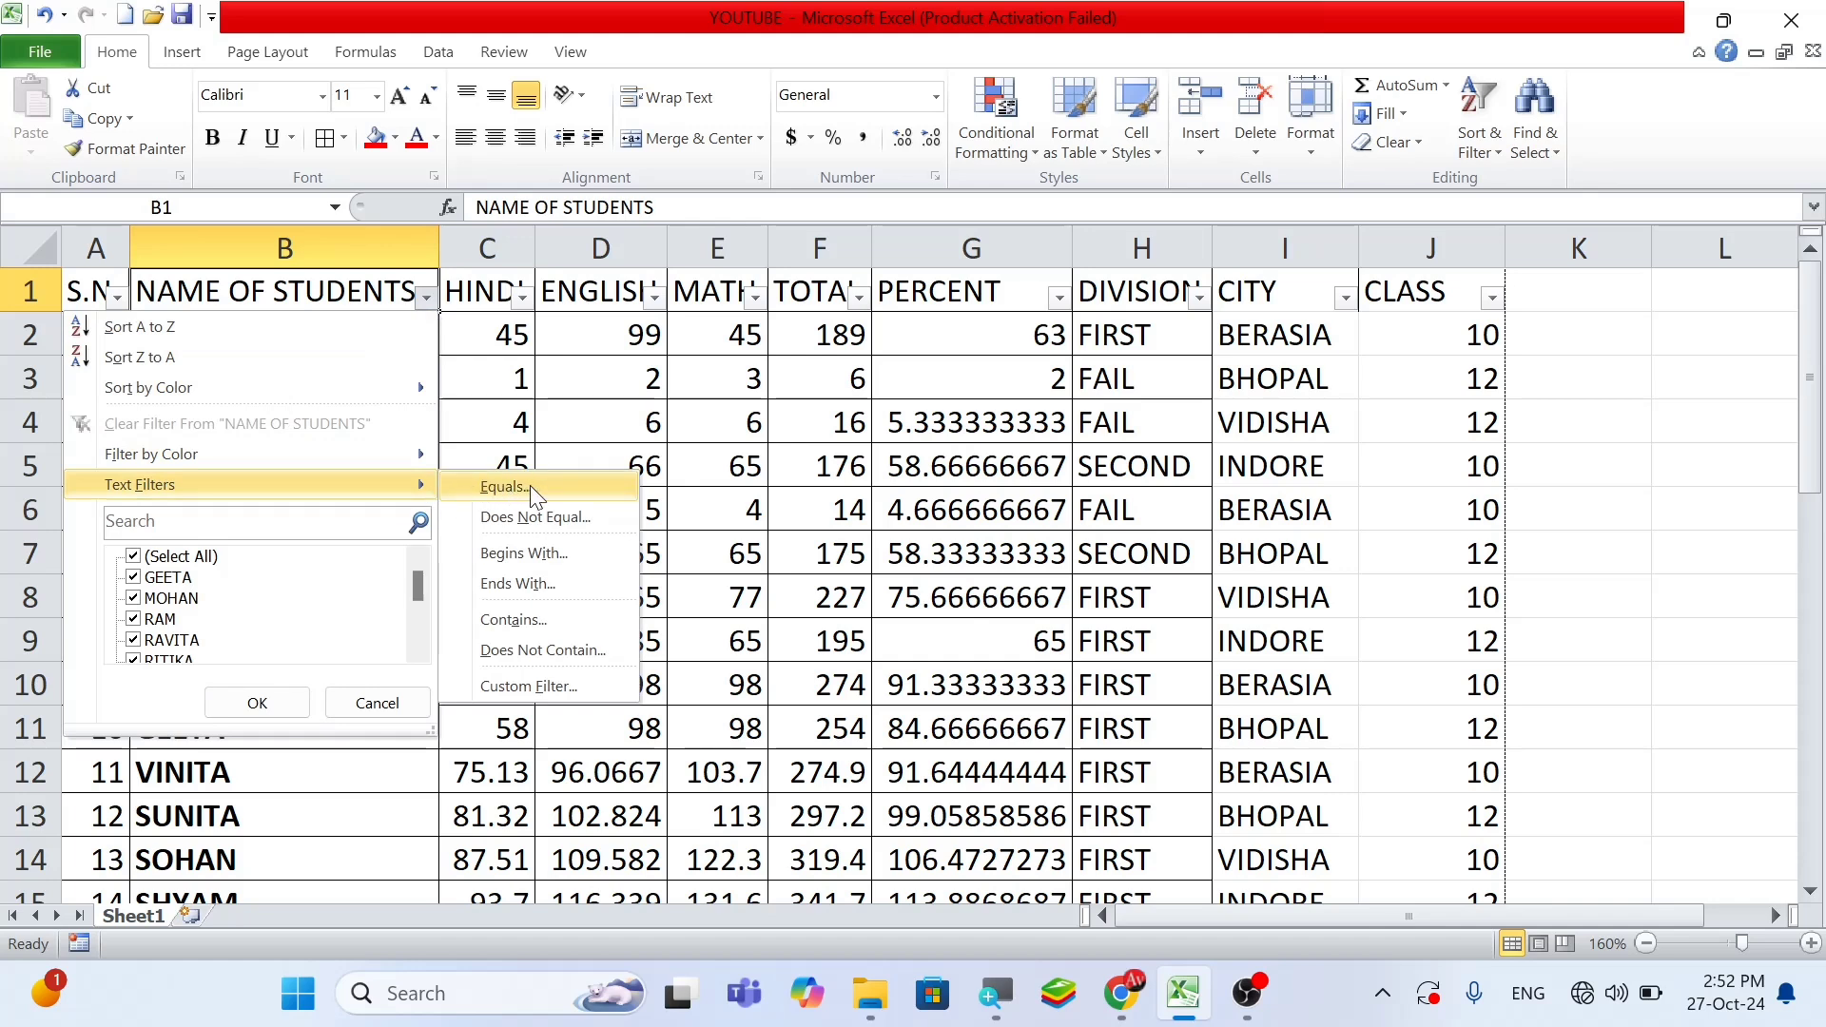
{"action": "left_click", "coordinate": [504, 487]}
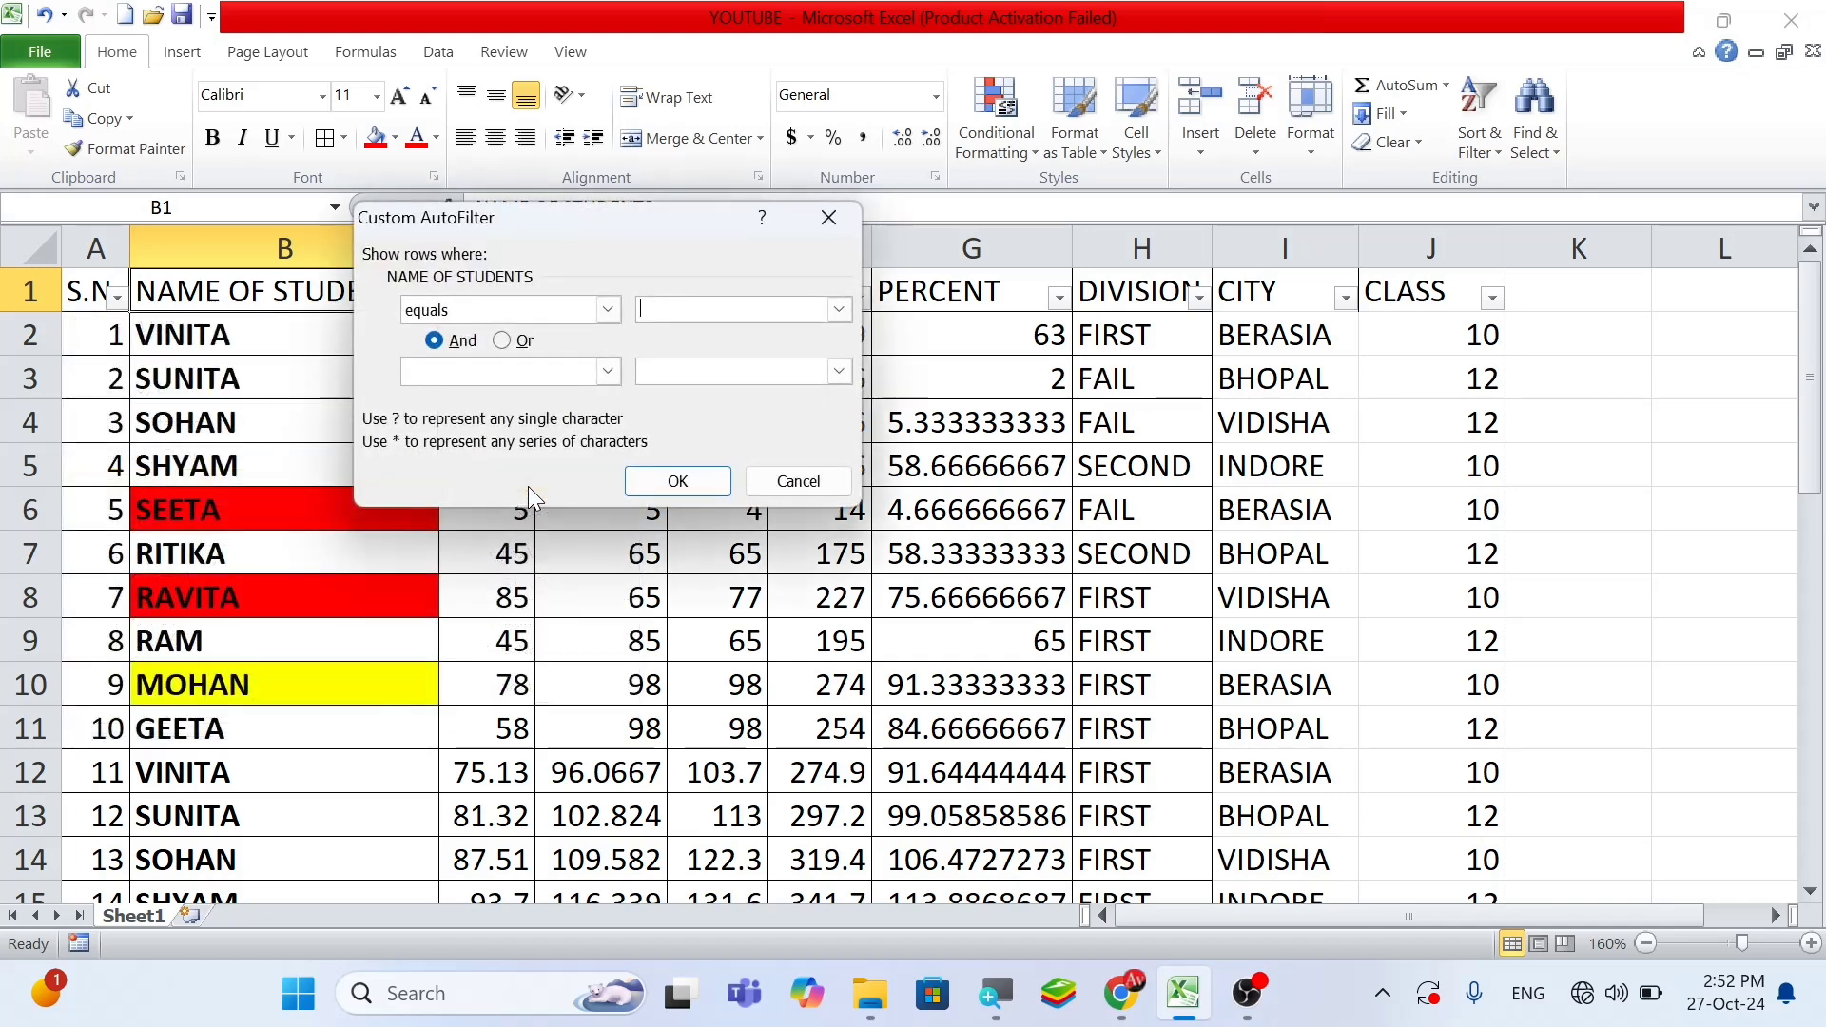
{"action": "type", "text": "RAM"}
{"action": "left_click", "coordinate": [680, 482]}
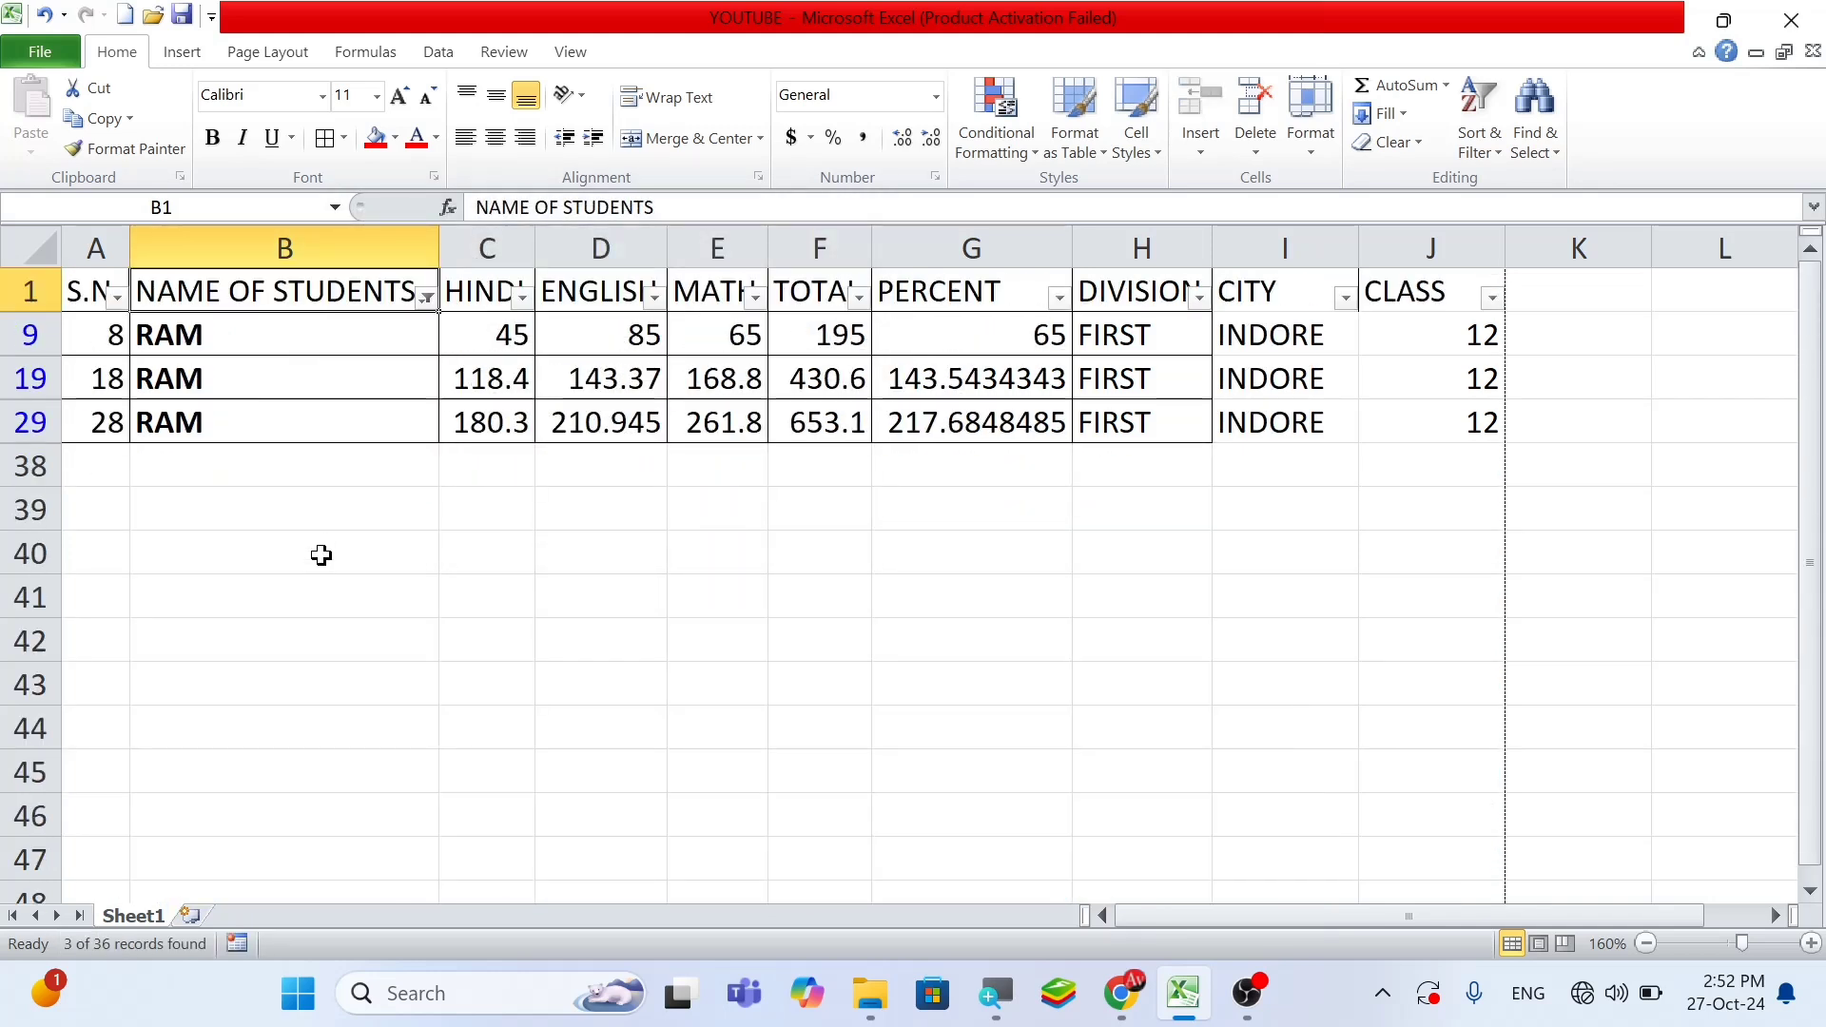
Apply a Does Not Equal text filter to the NAME OF STUDENTS column excluding that same student's name, and look through the rows
{"action": "left_click", "coordinate": [427, 297]}
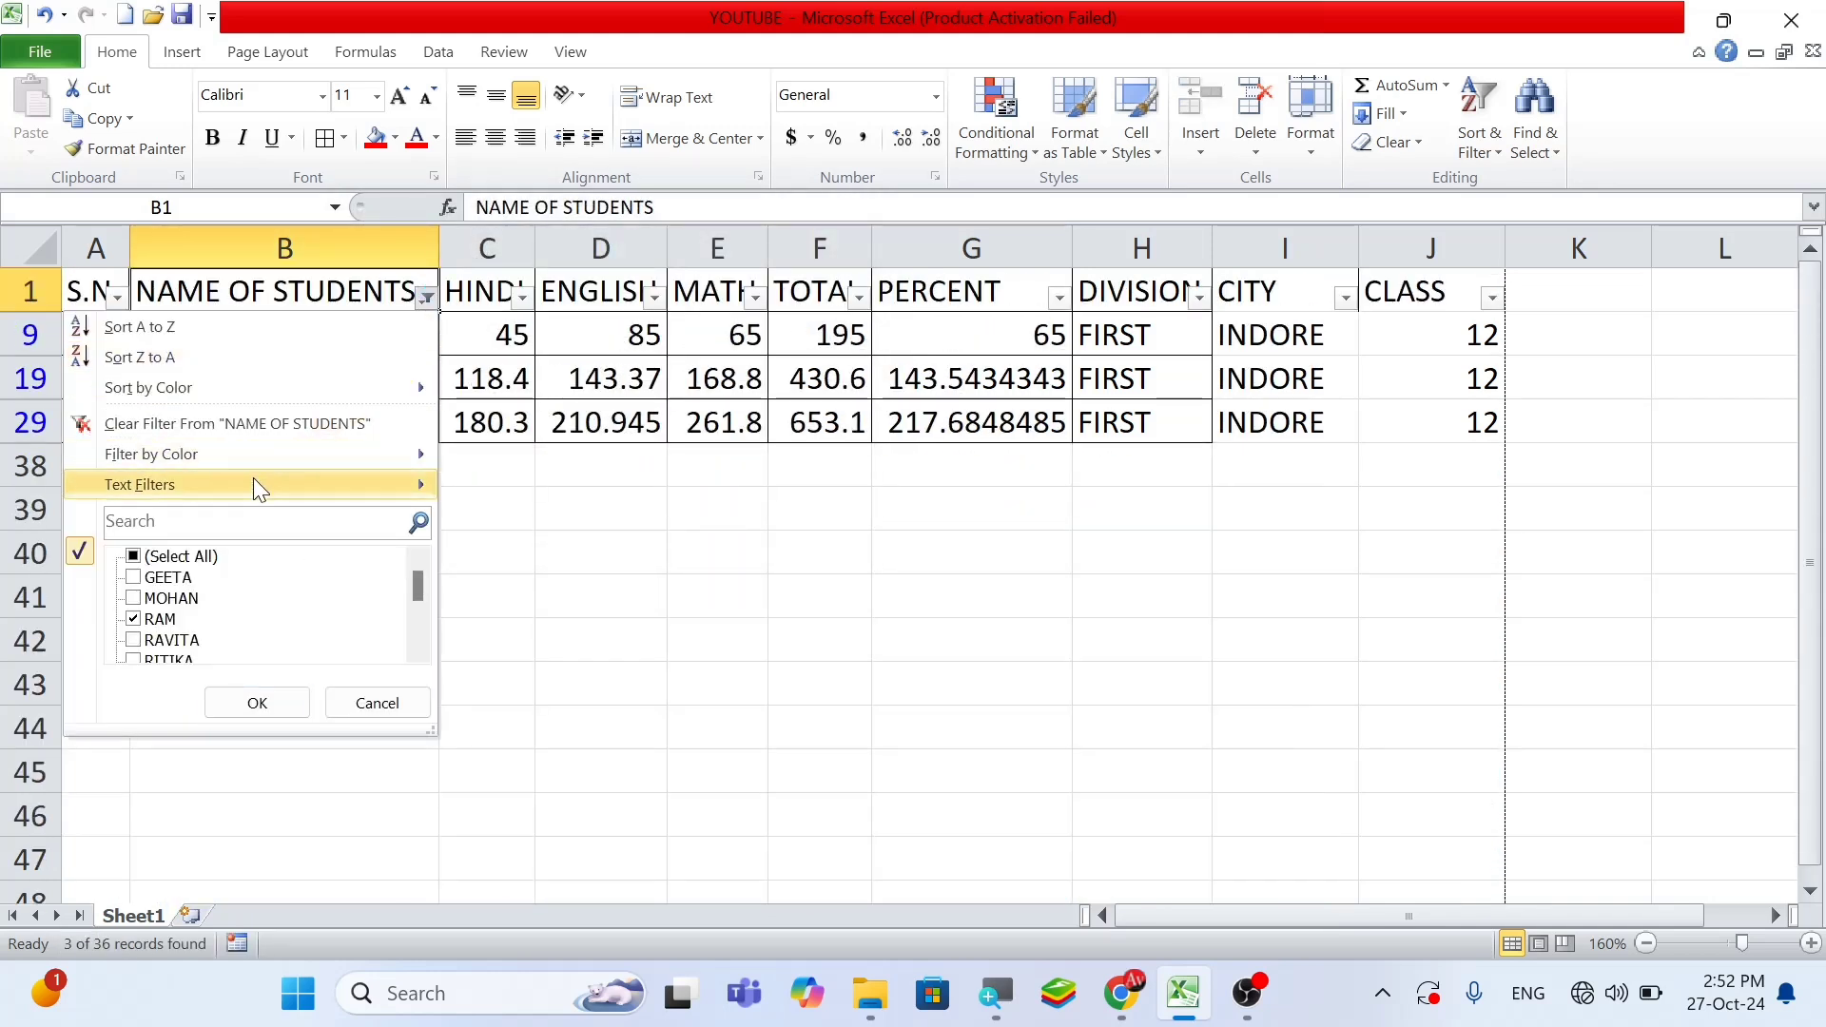
{"action": "mouse_move", "coordinate": [332, 499]}
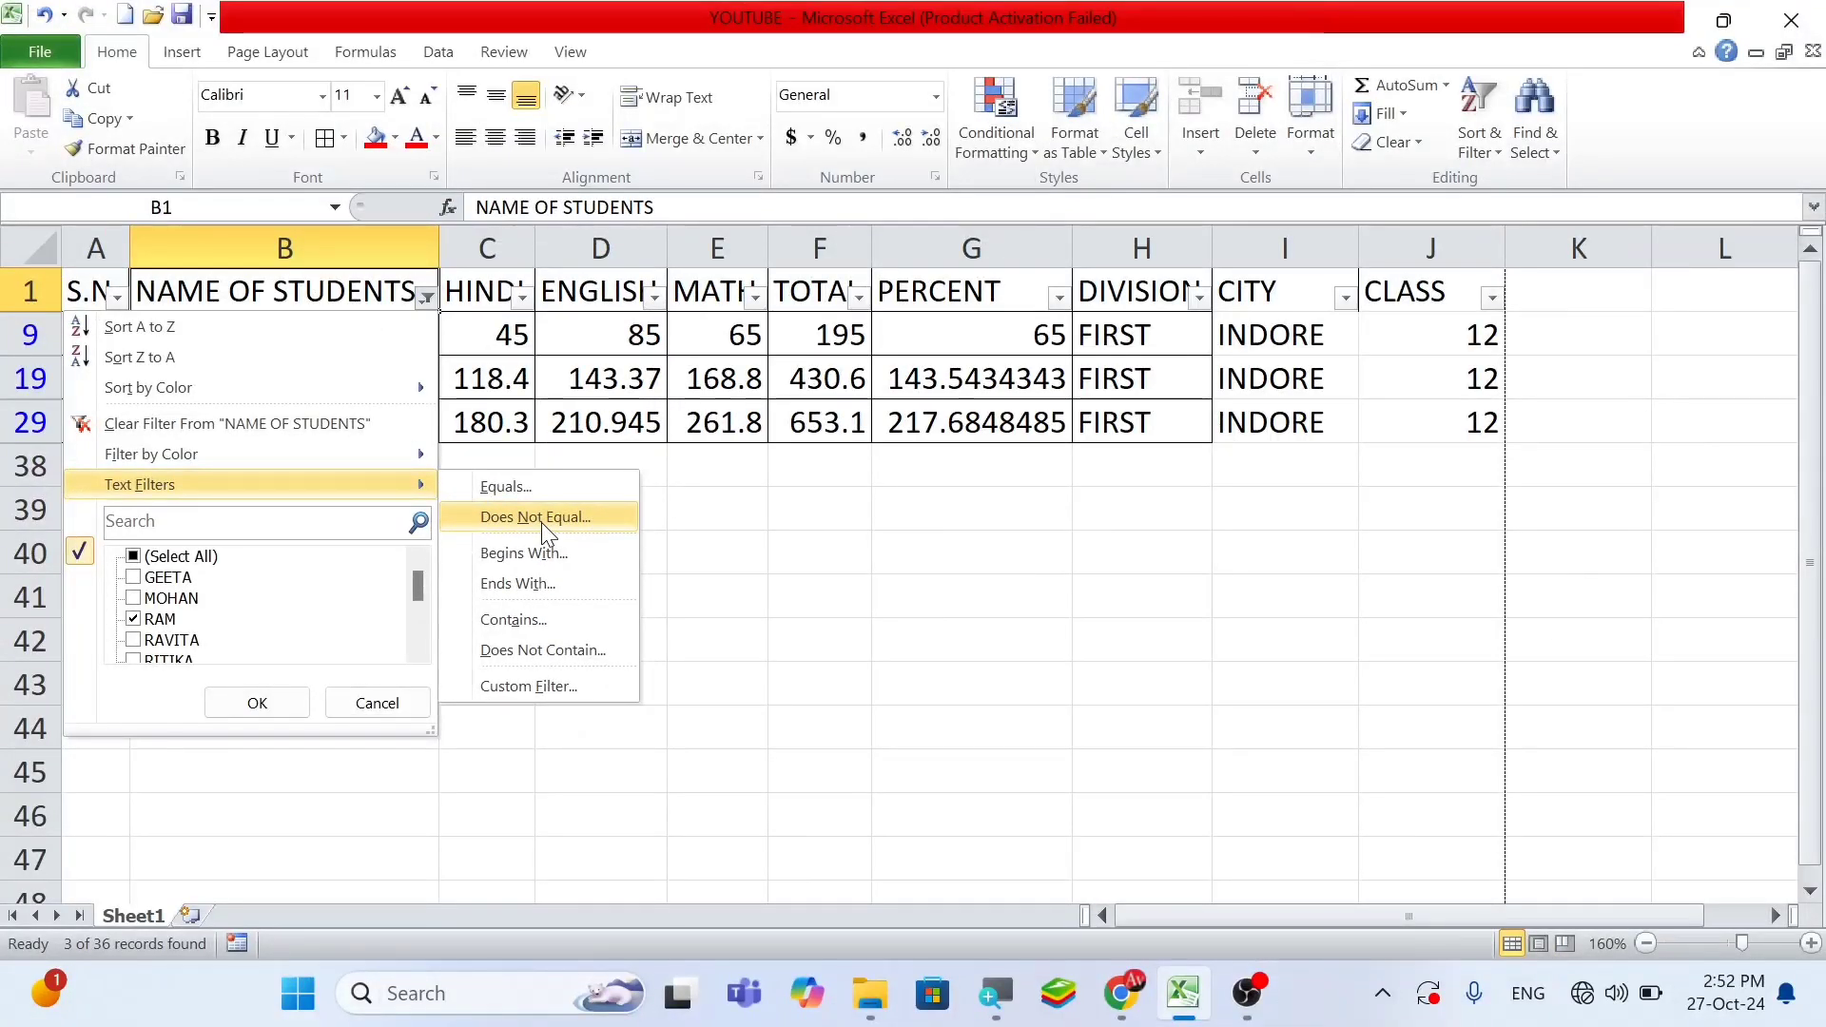
{"action": "left_click", "coordinate": [535, 517]}
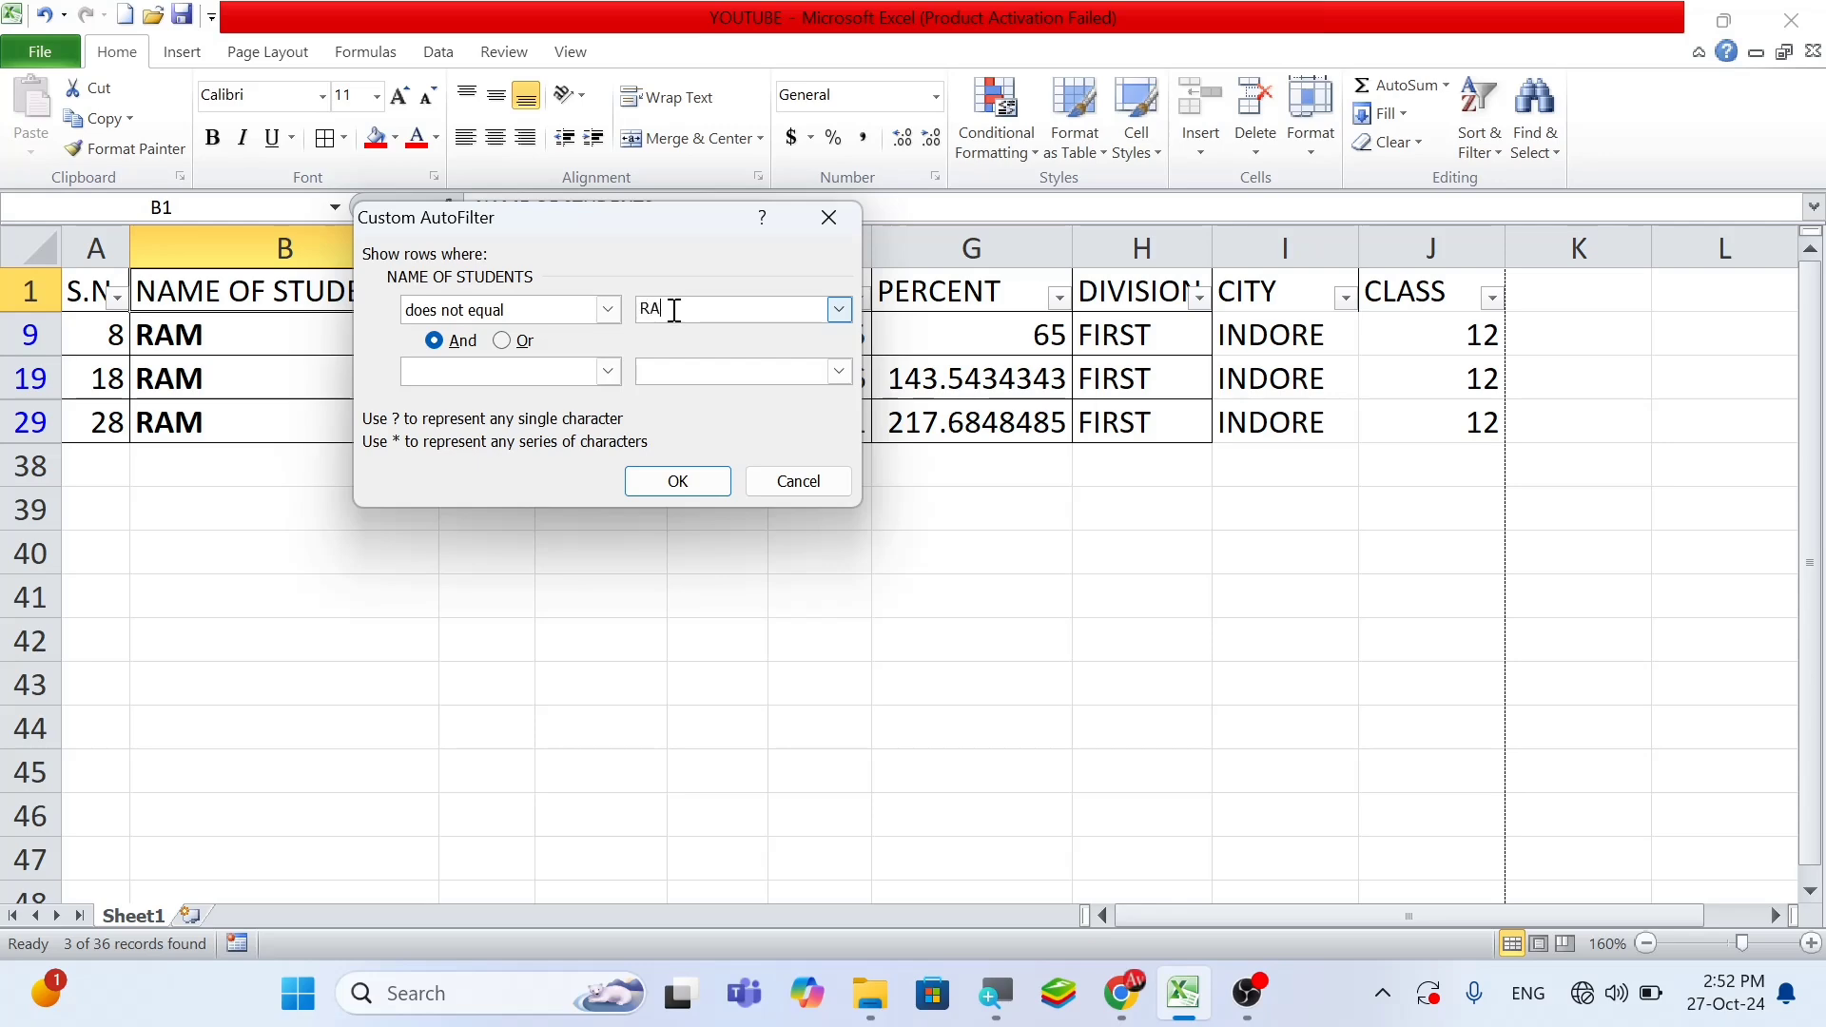
{"action": "left_click", "coordinate": [694, 489]}
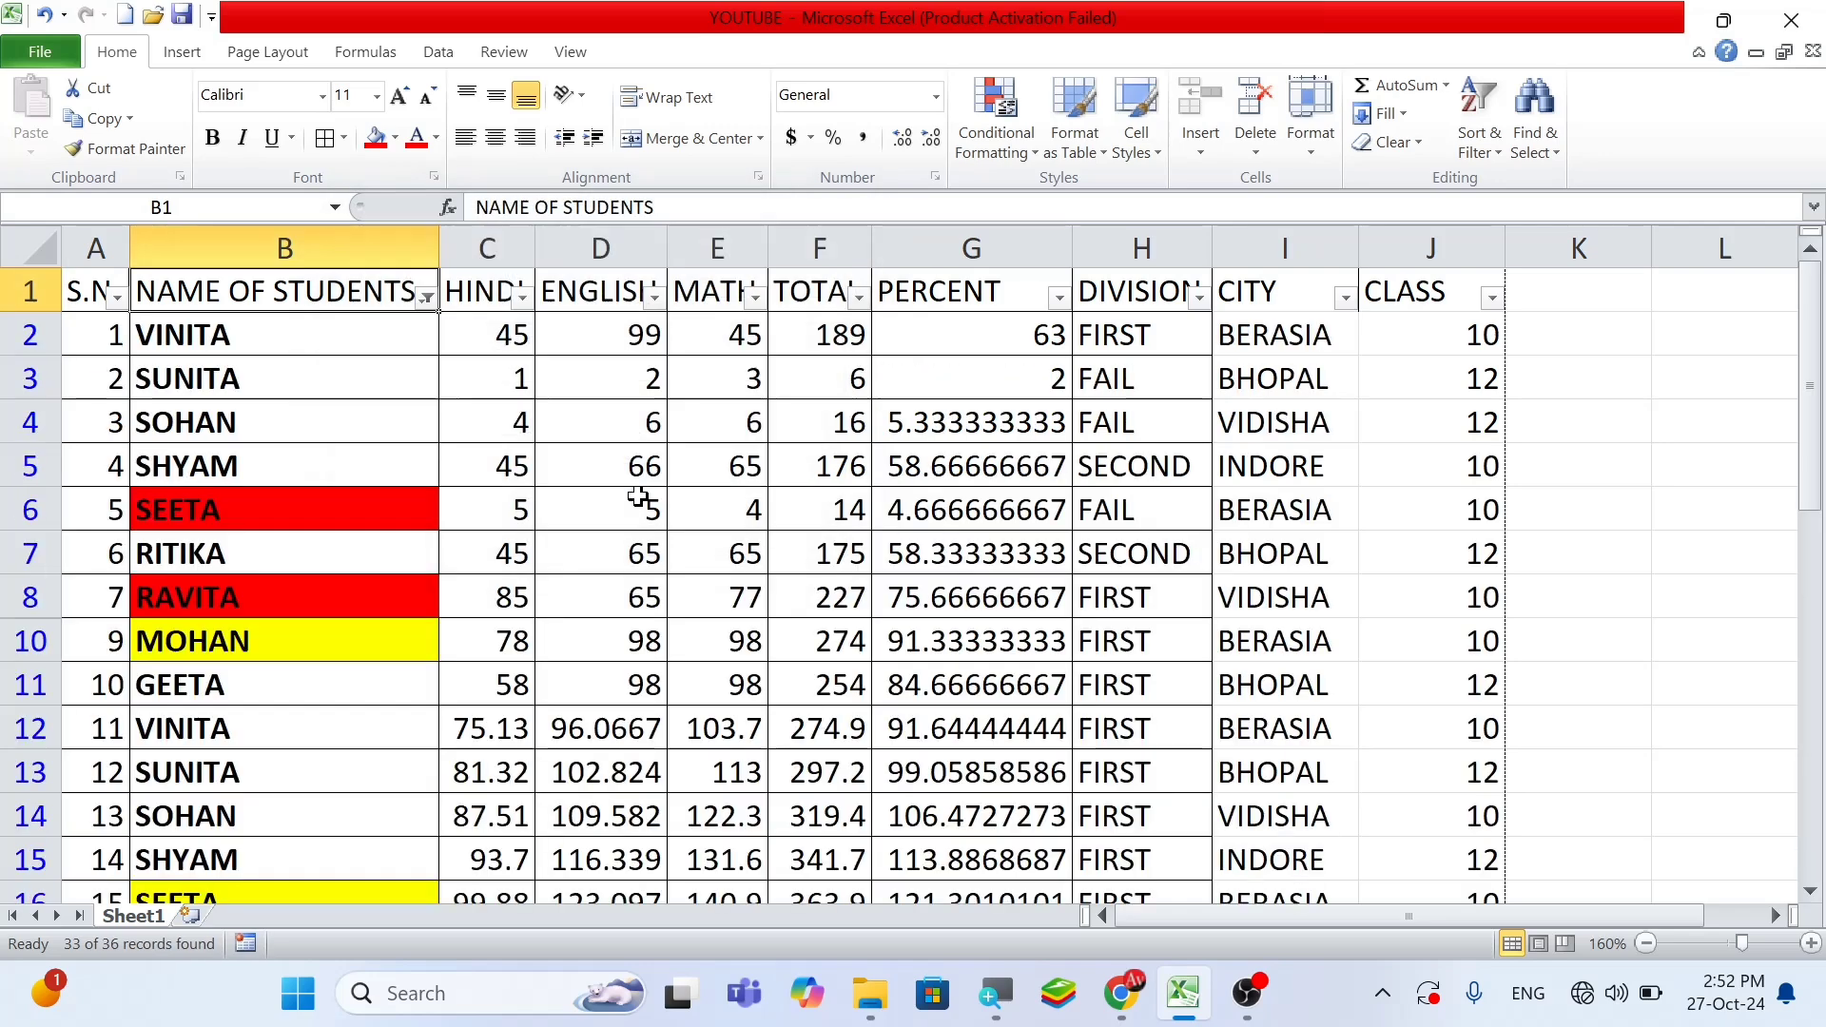
{"action": "scroll", "coordinate": [304, 578], "scroll_direction": "down", "scroll_amount": 10}
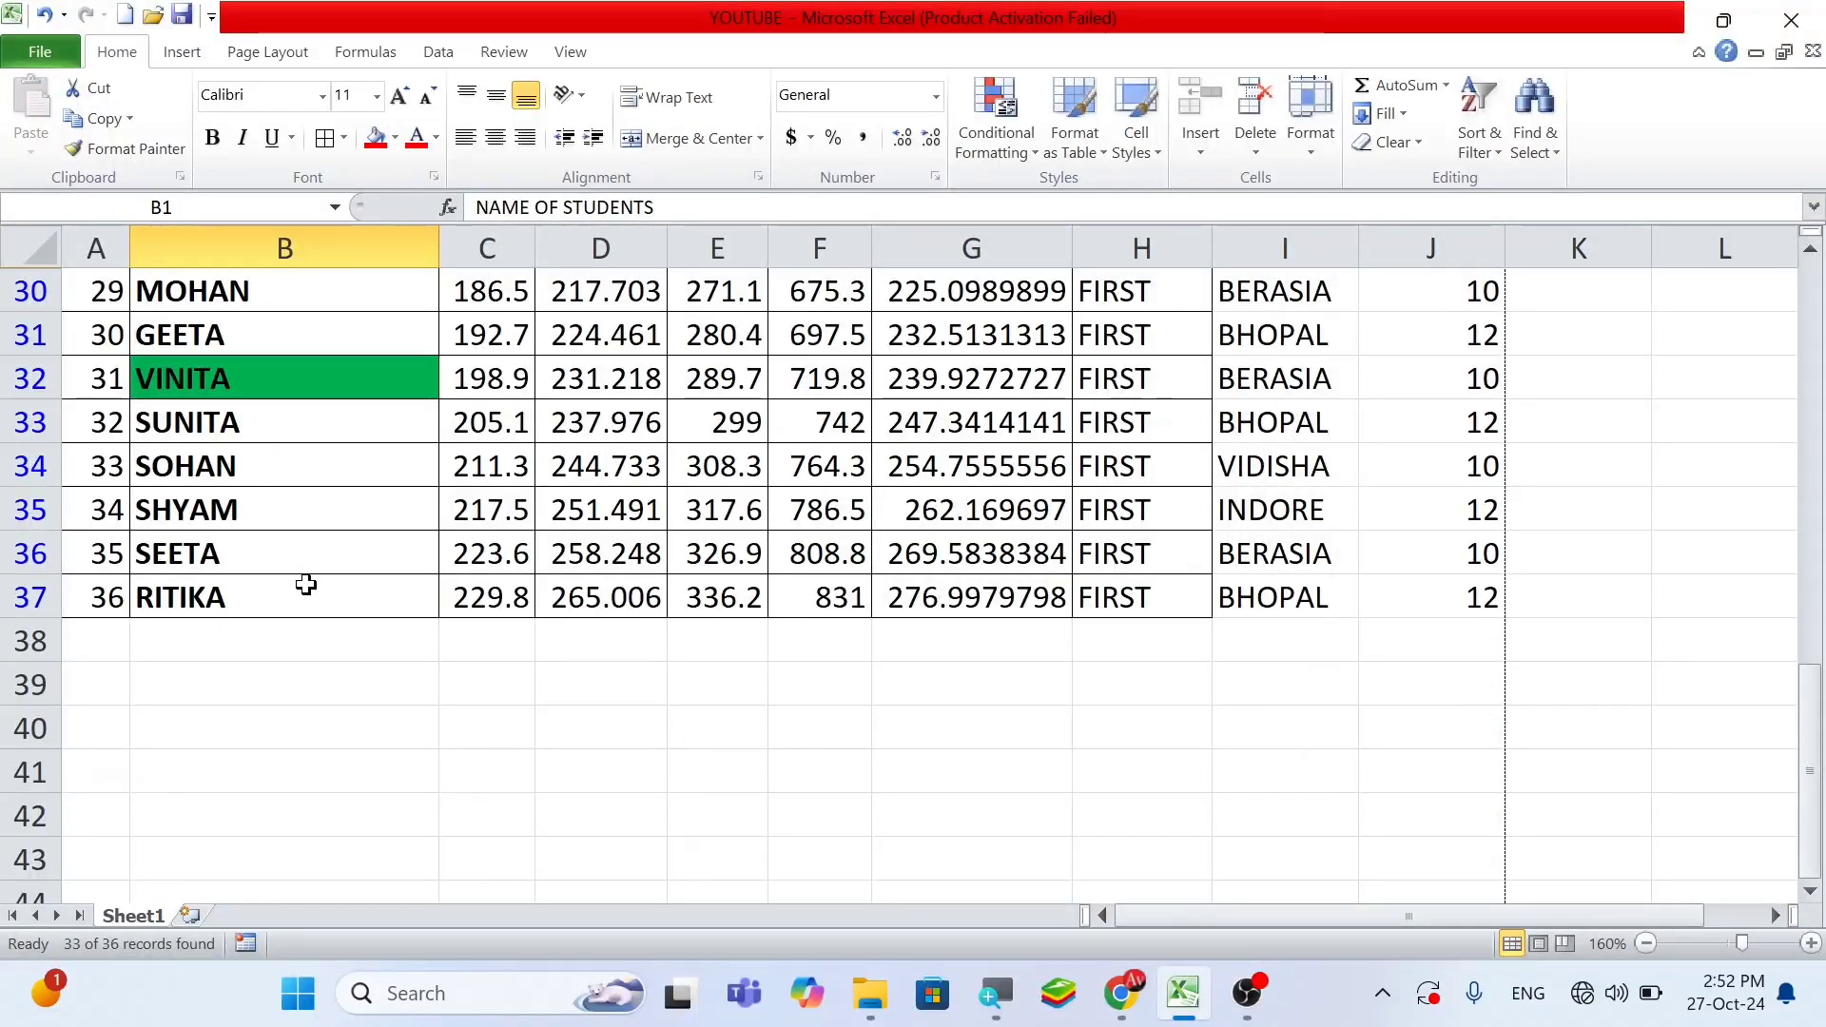
{"action": "scroll", "coordinate": [301, 579], "scroll_direction": "up", "scroll_amount": 10}
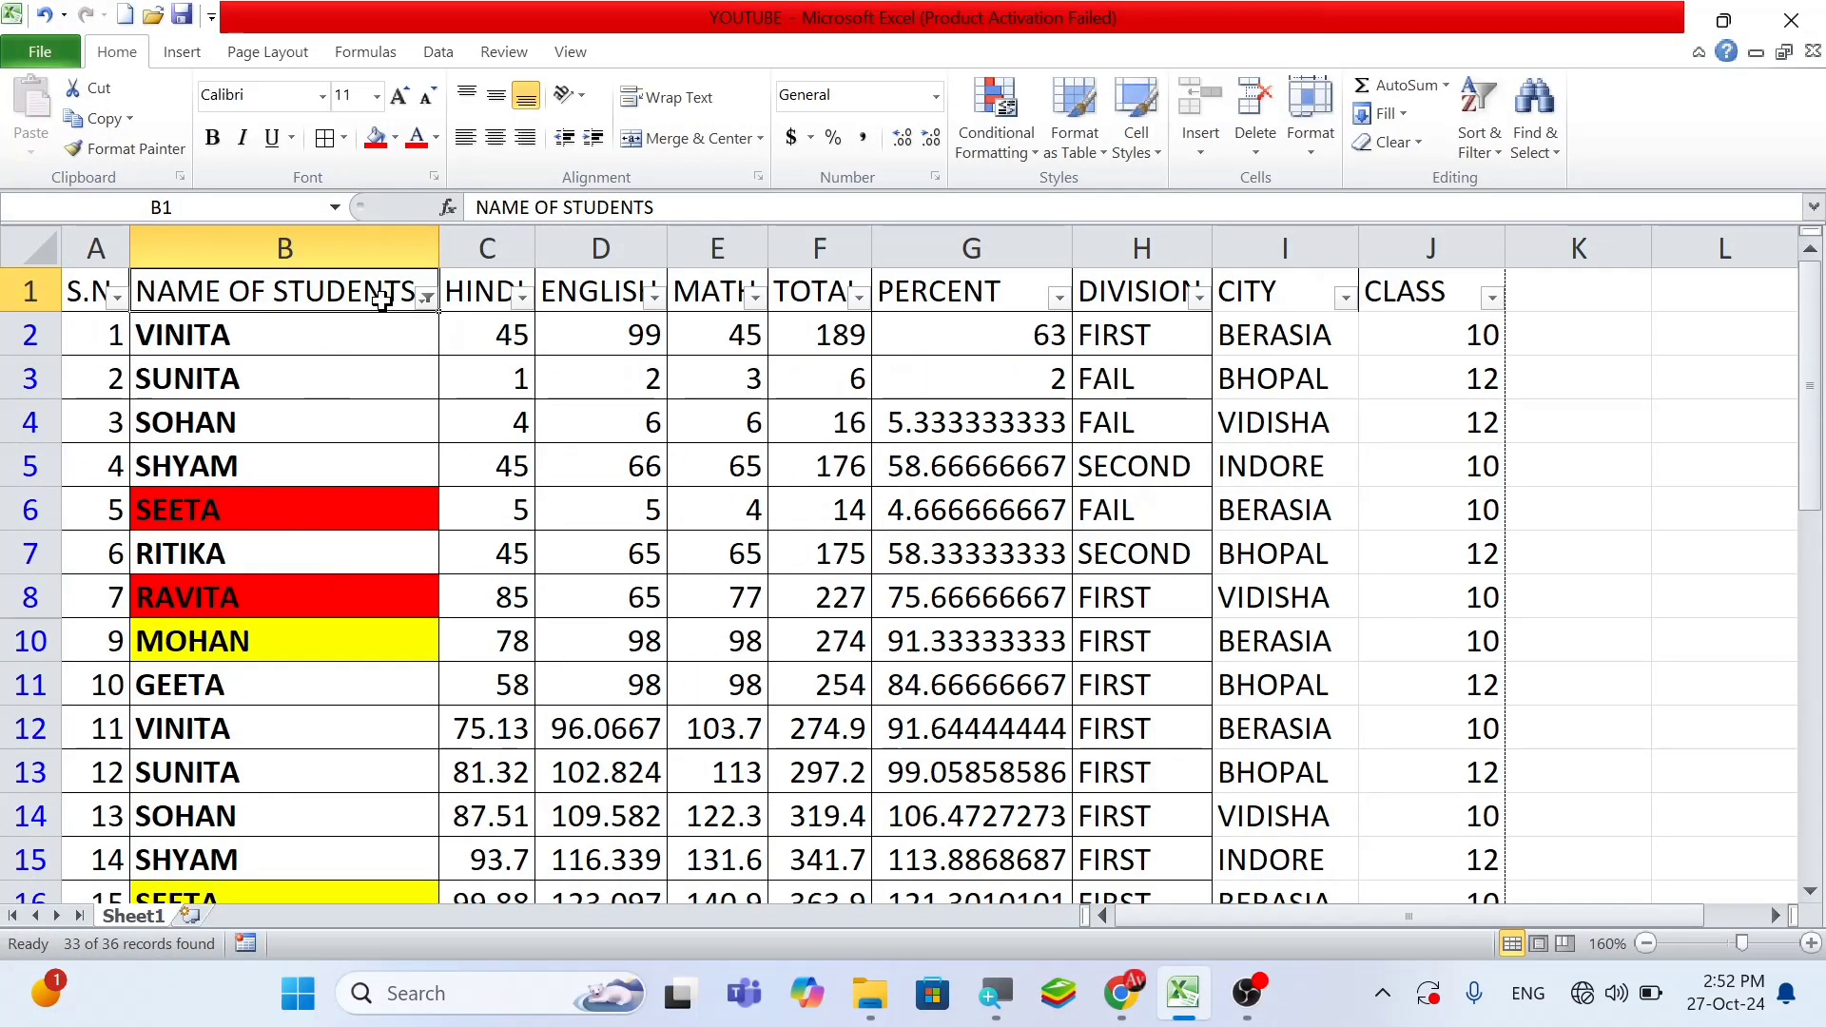
{"action": "left_click", "coordinate": [428, 300]}
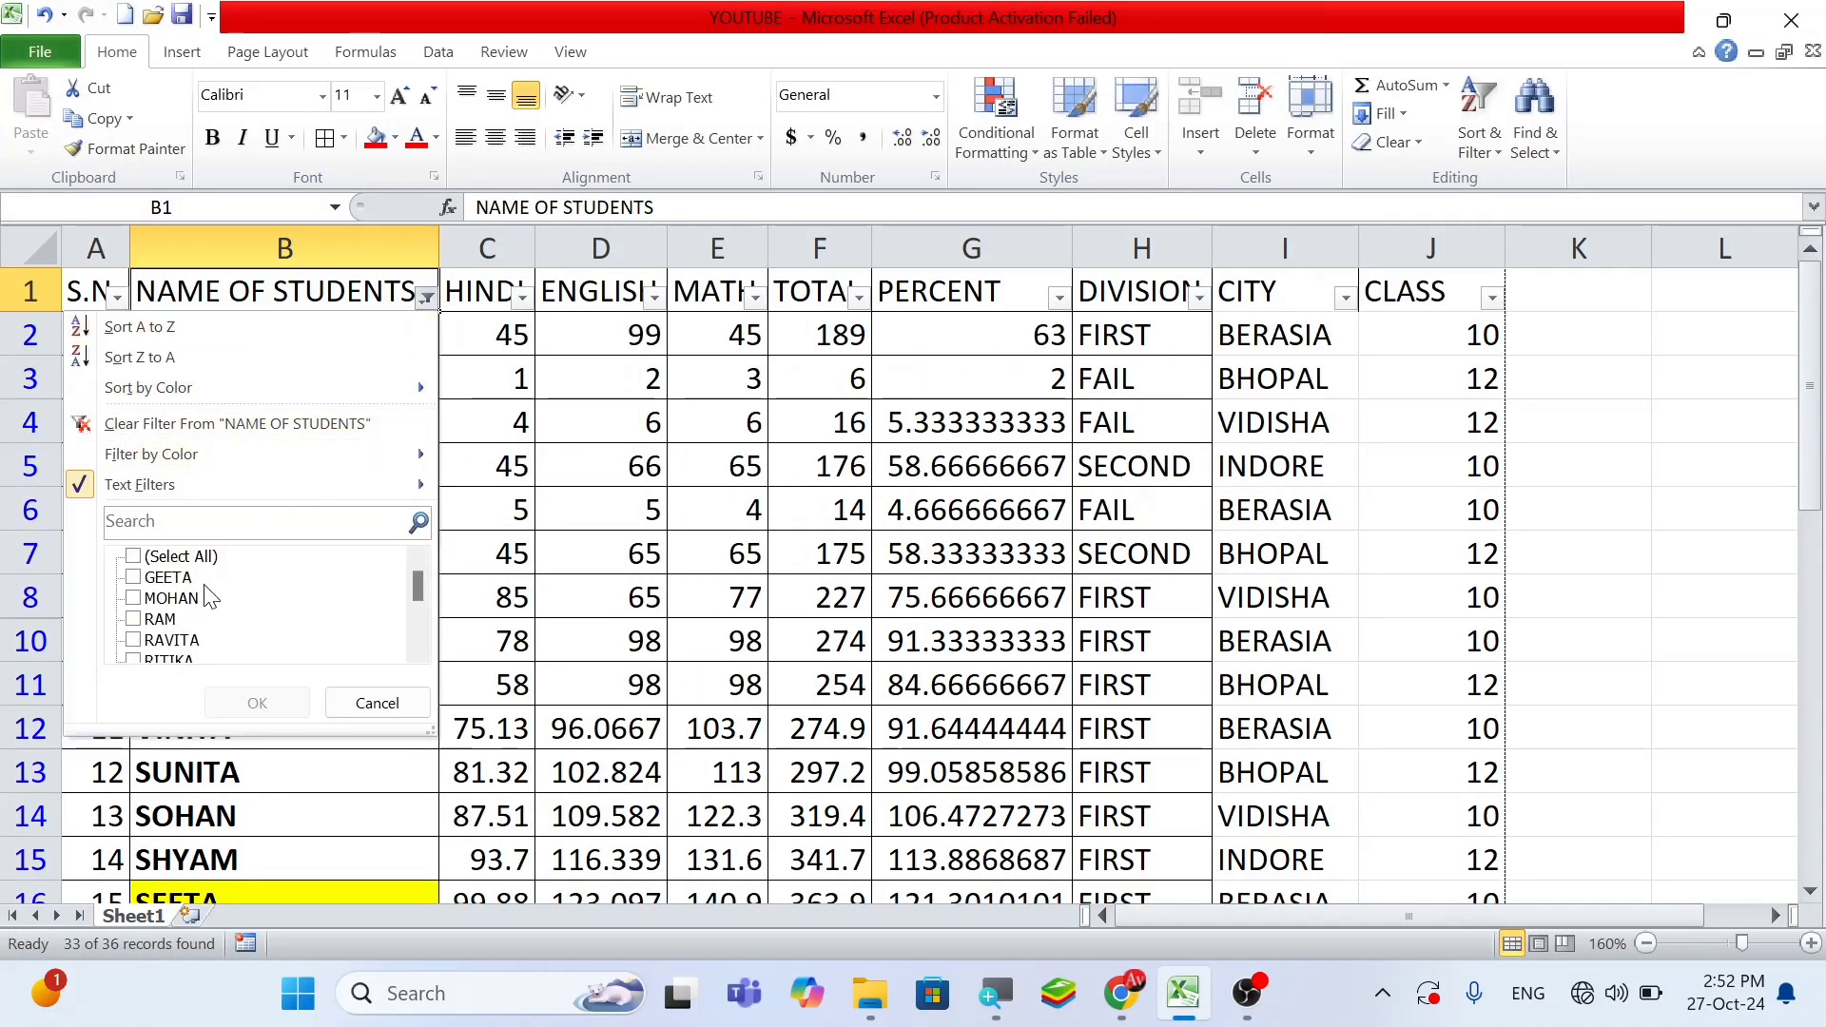
{"action": "mouse_move", "coordinate": [261, 483]}
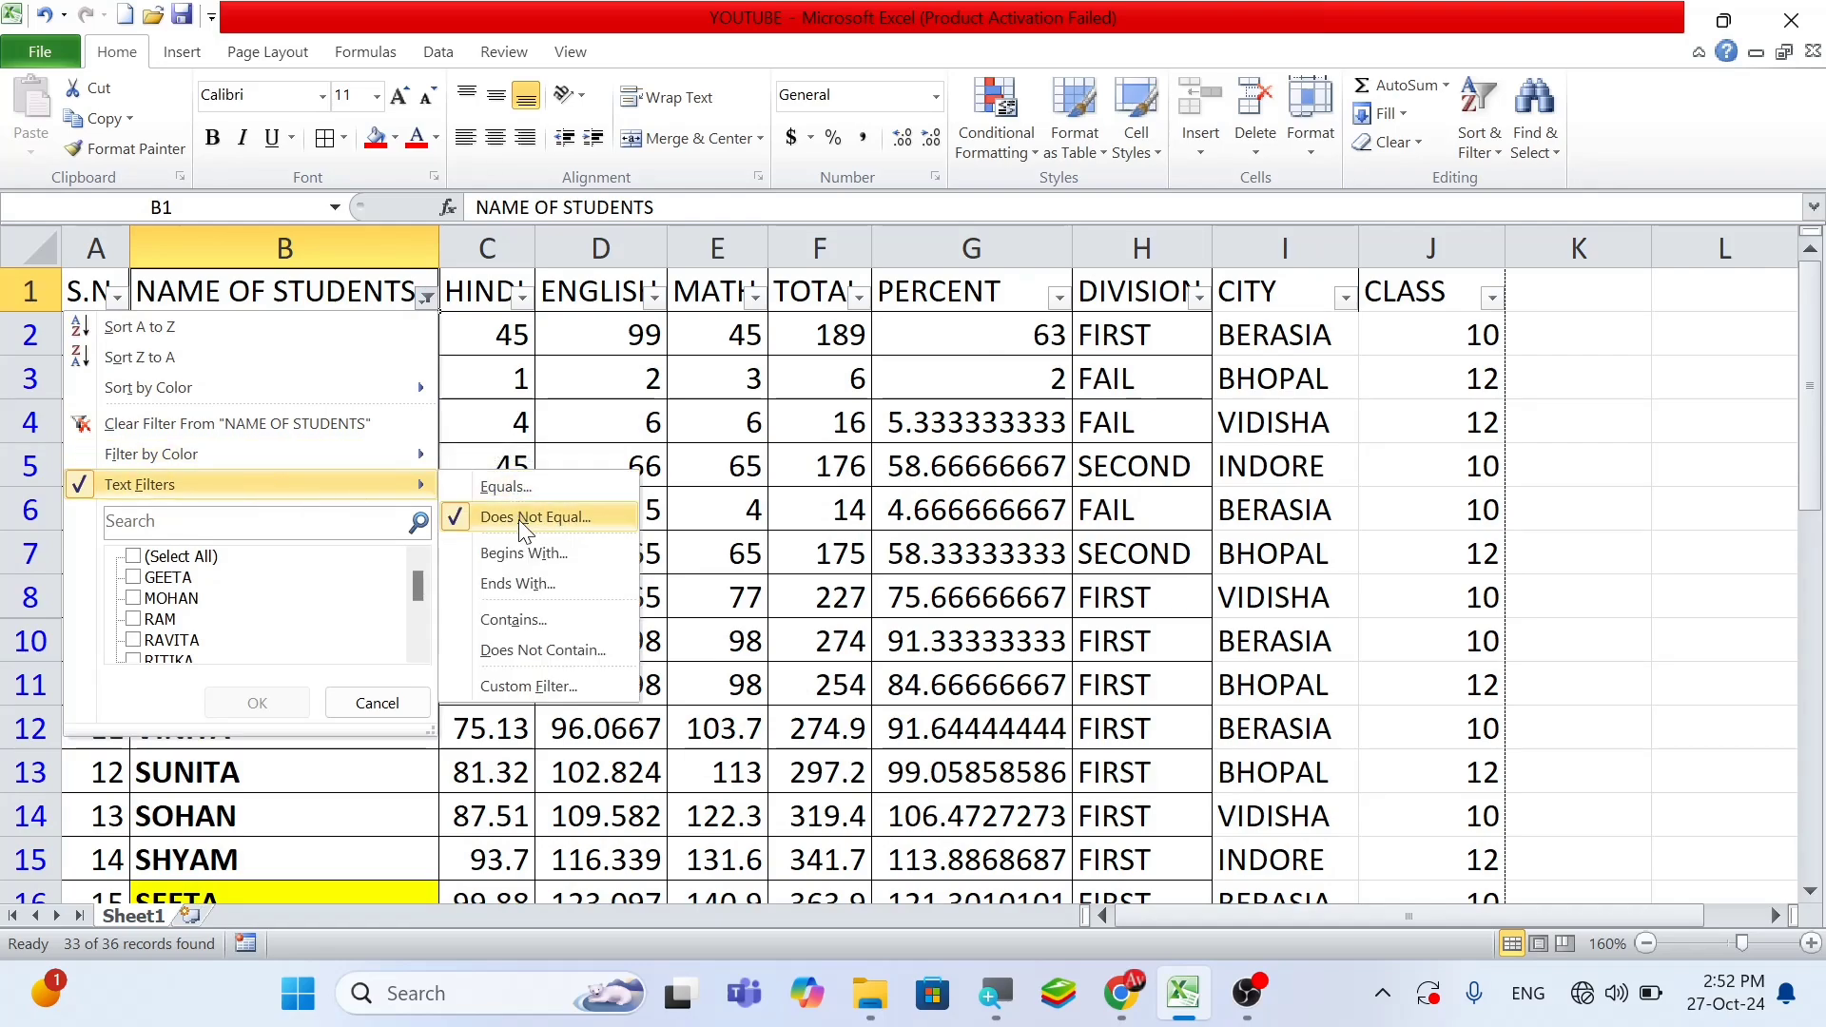
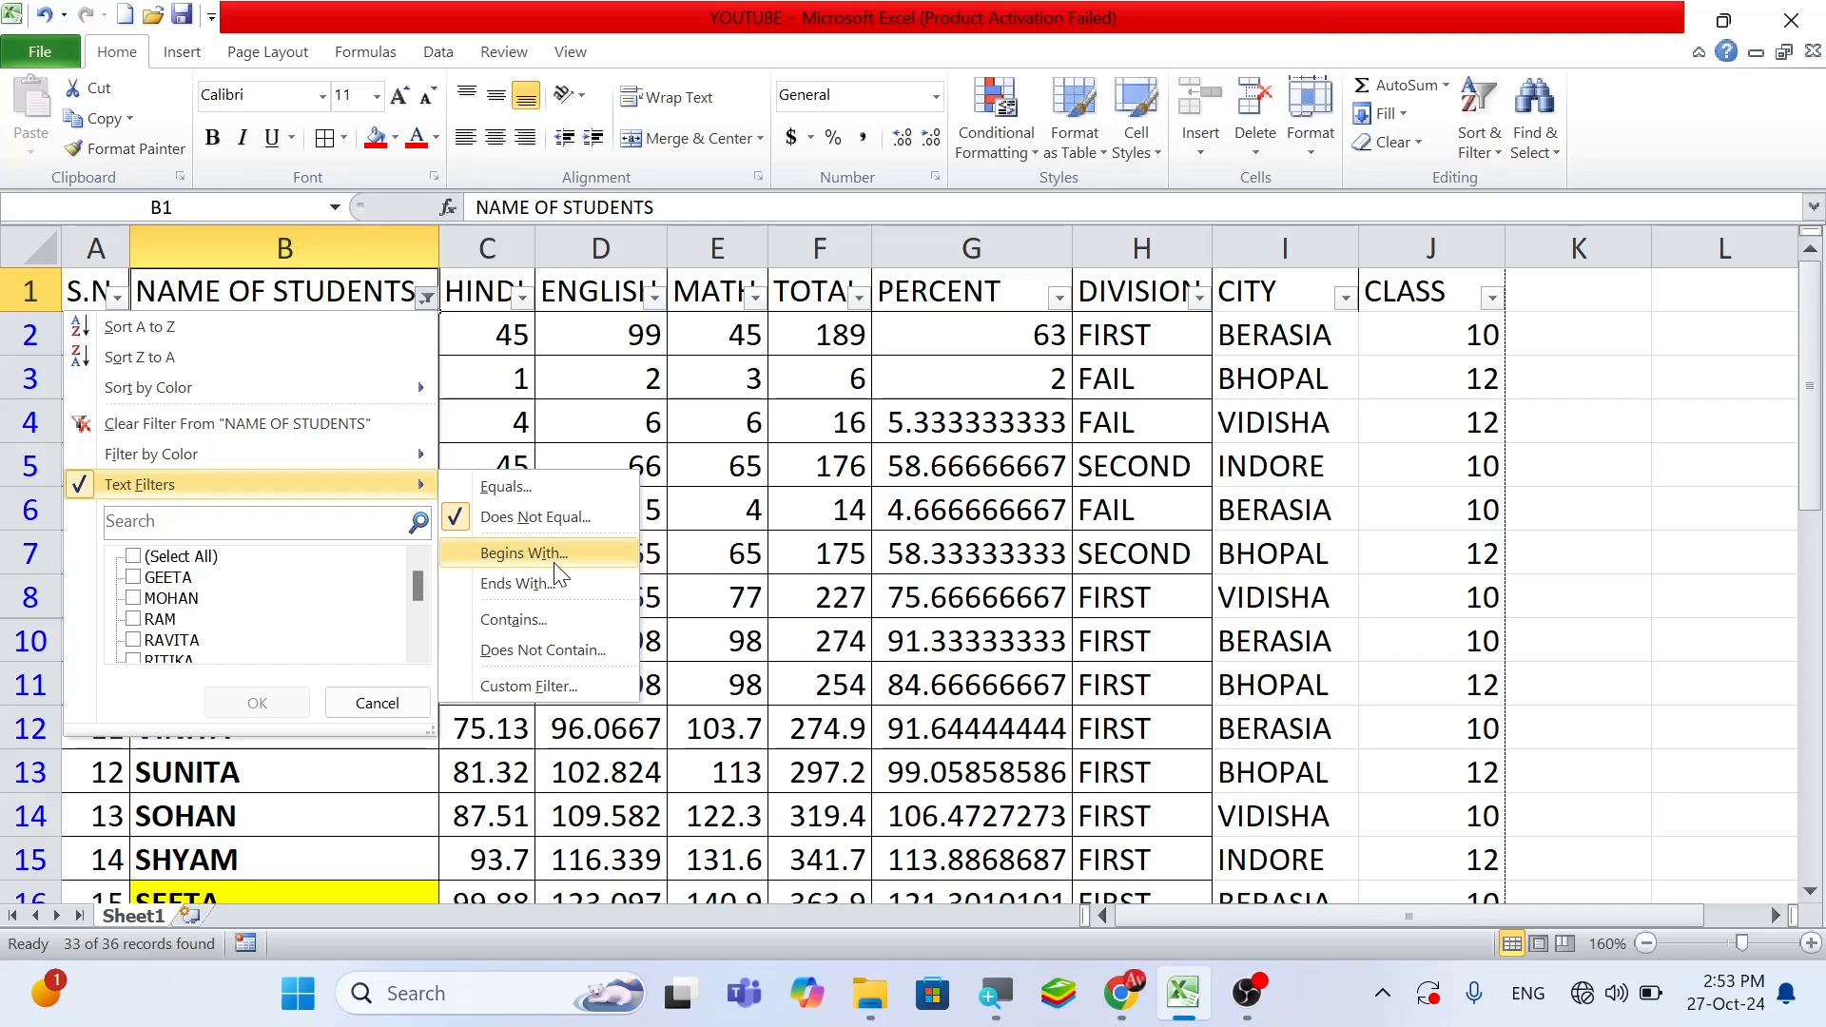
{"action": "left_click", "coordinate": [192, 852]}
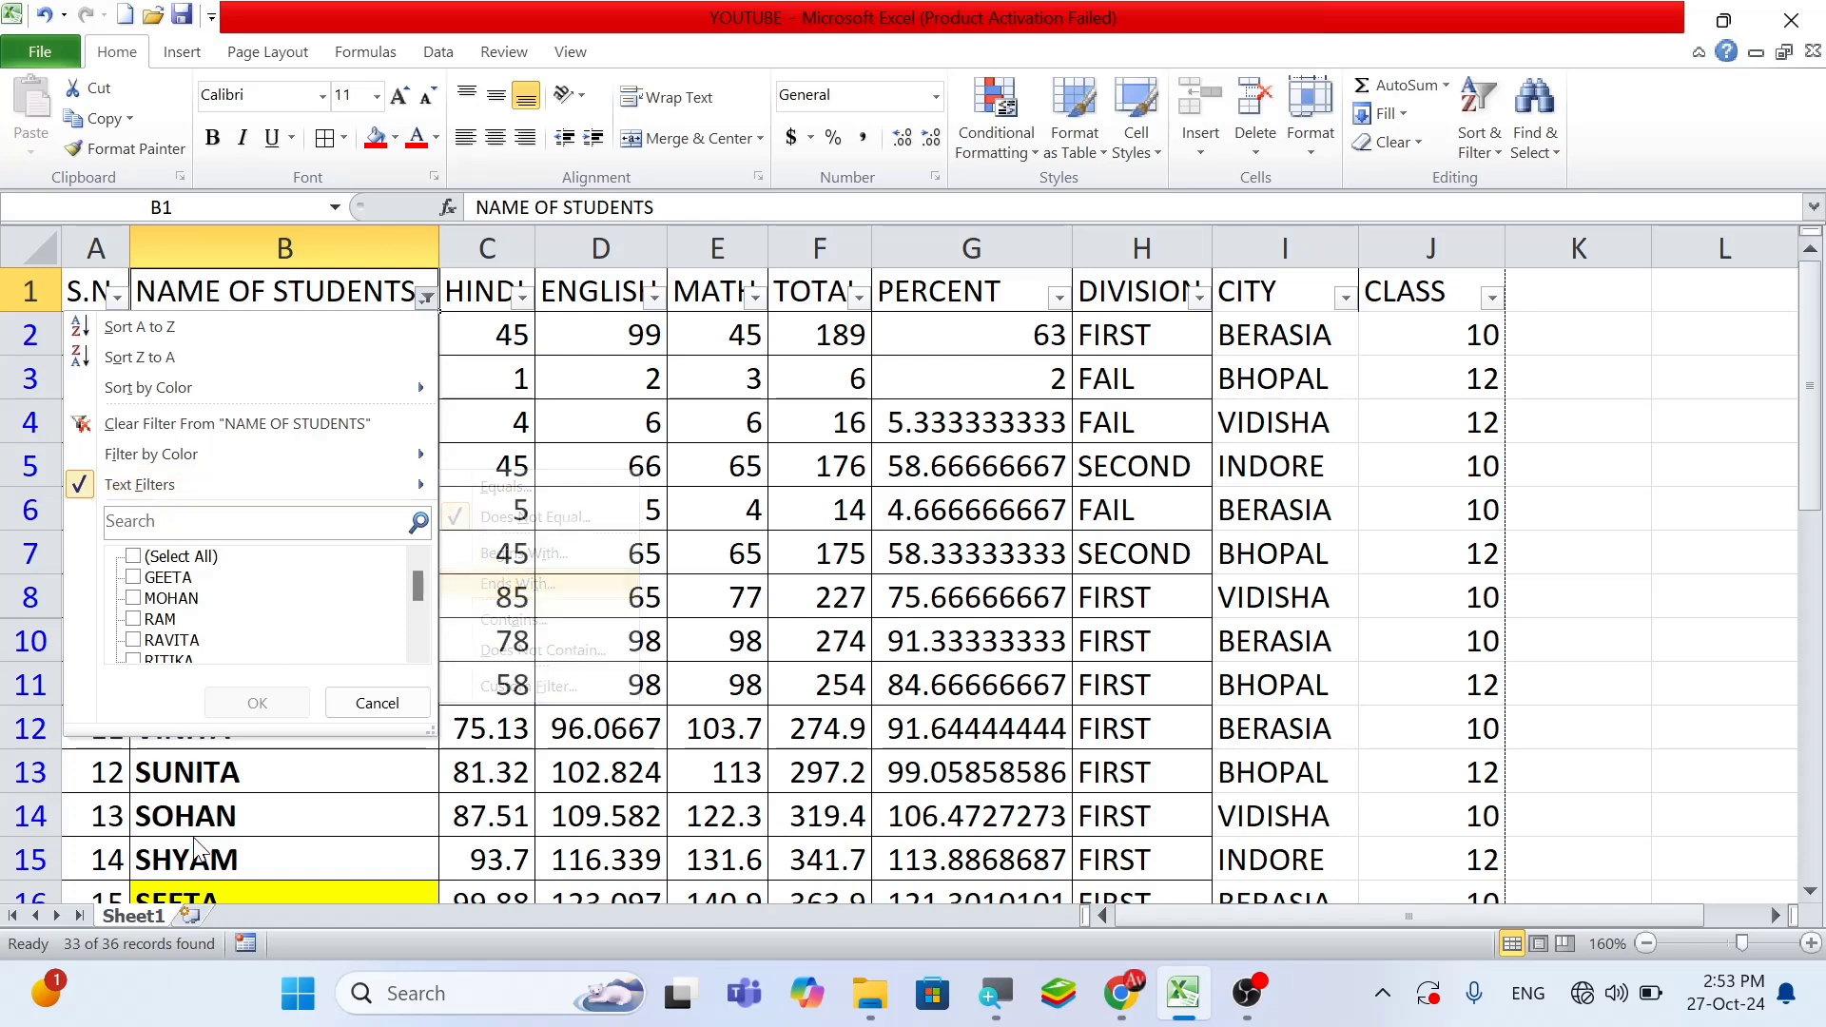
{"action": "double_click", "coordinate": [266, 336]}
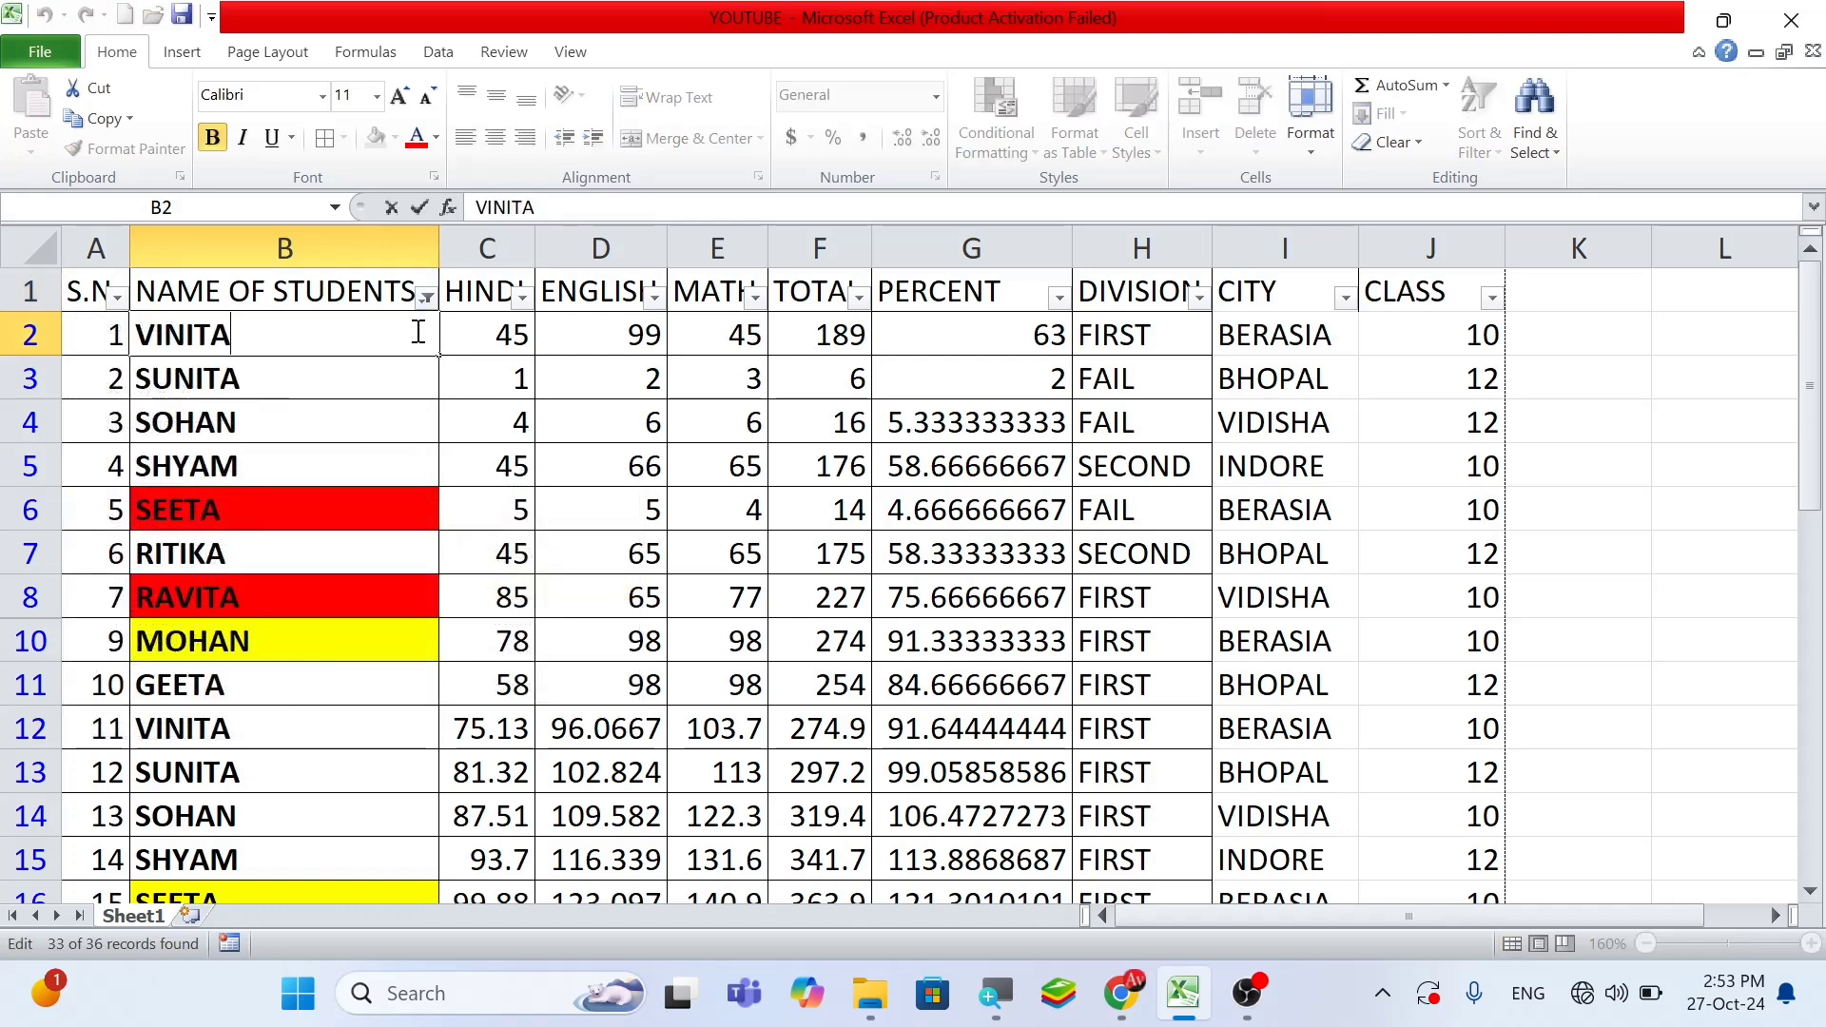
Clear the filter from the NAME OF STUDENTS column
{"action": "left_click", "coordinate": [430, 299]}
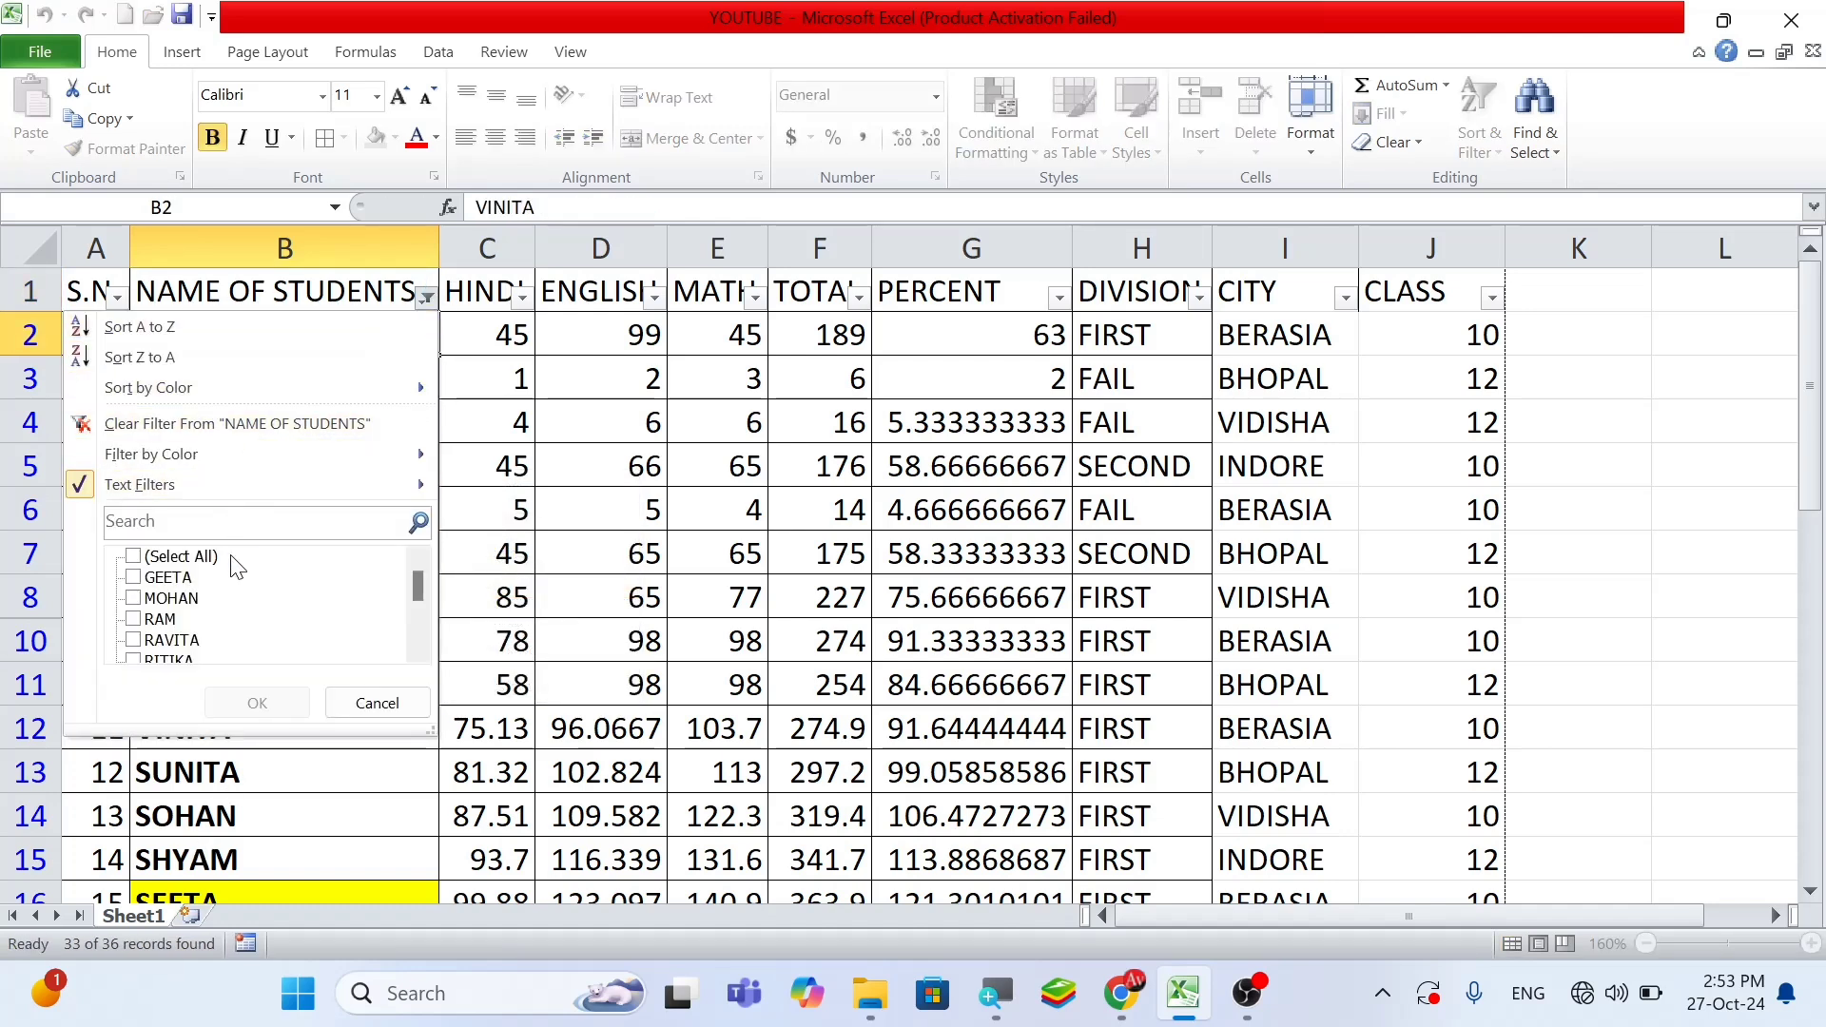
{"action": "left_click", "coordinate": [143, 424]}
Append a surname to each of the student names in B2 and B3
{"action": "double_click", "coordinate": [234, 338]}
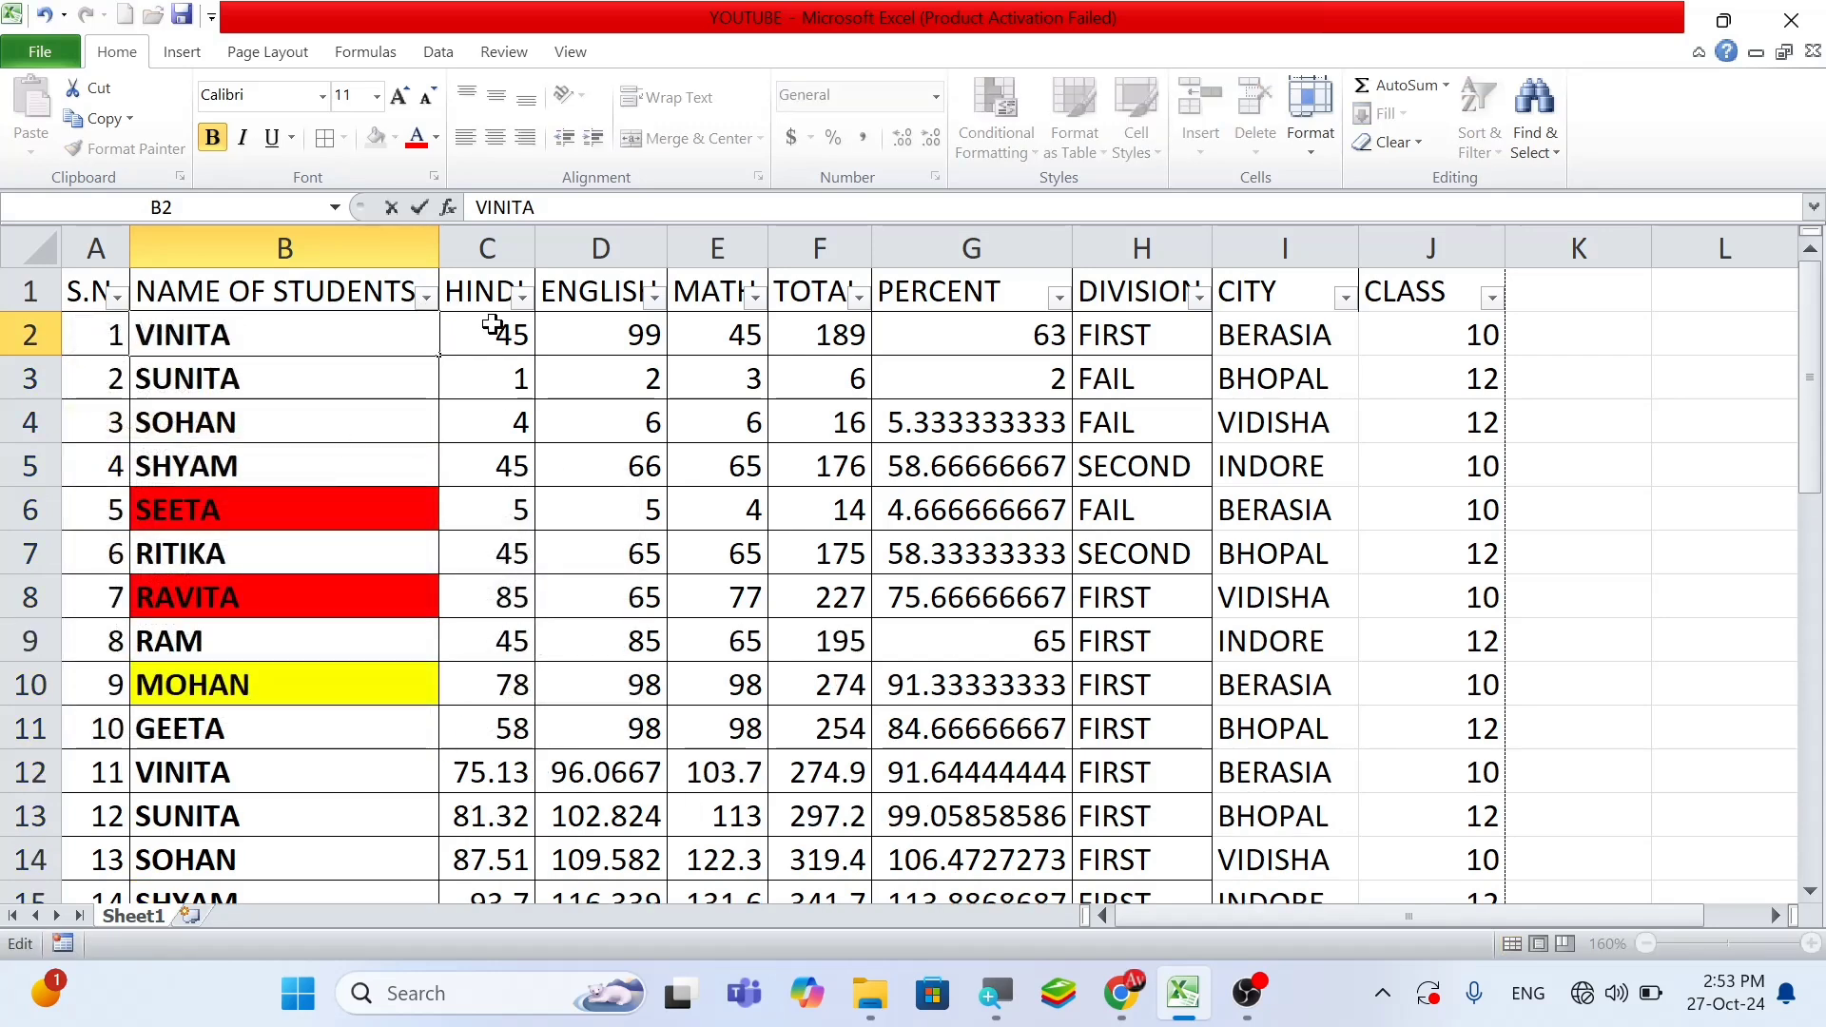
{"action": "type", "text": "YADAV"}
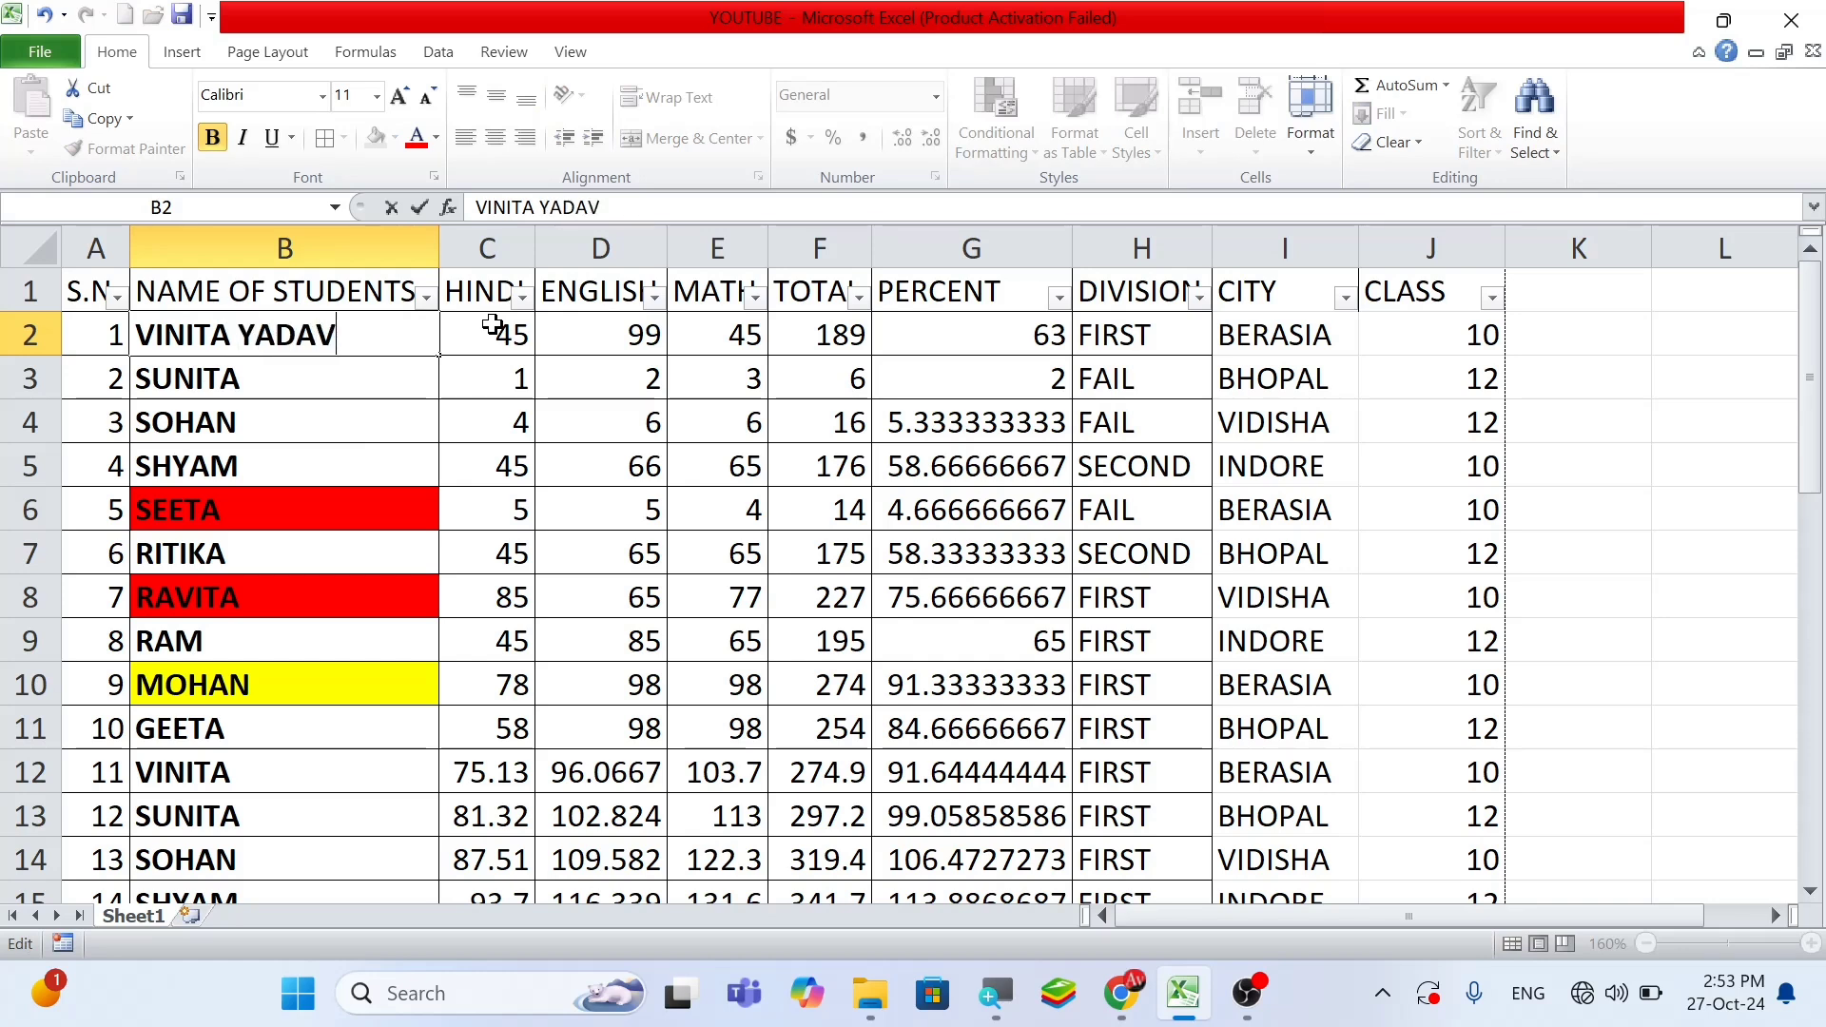
{"action": "double_click", "coordinate": [323, 392]}
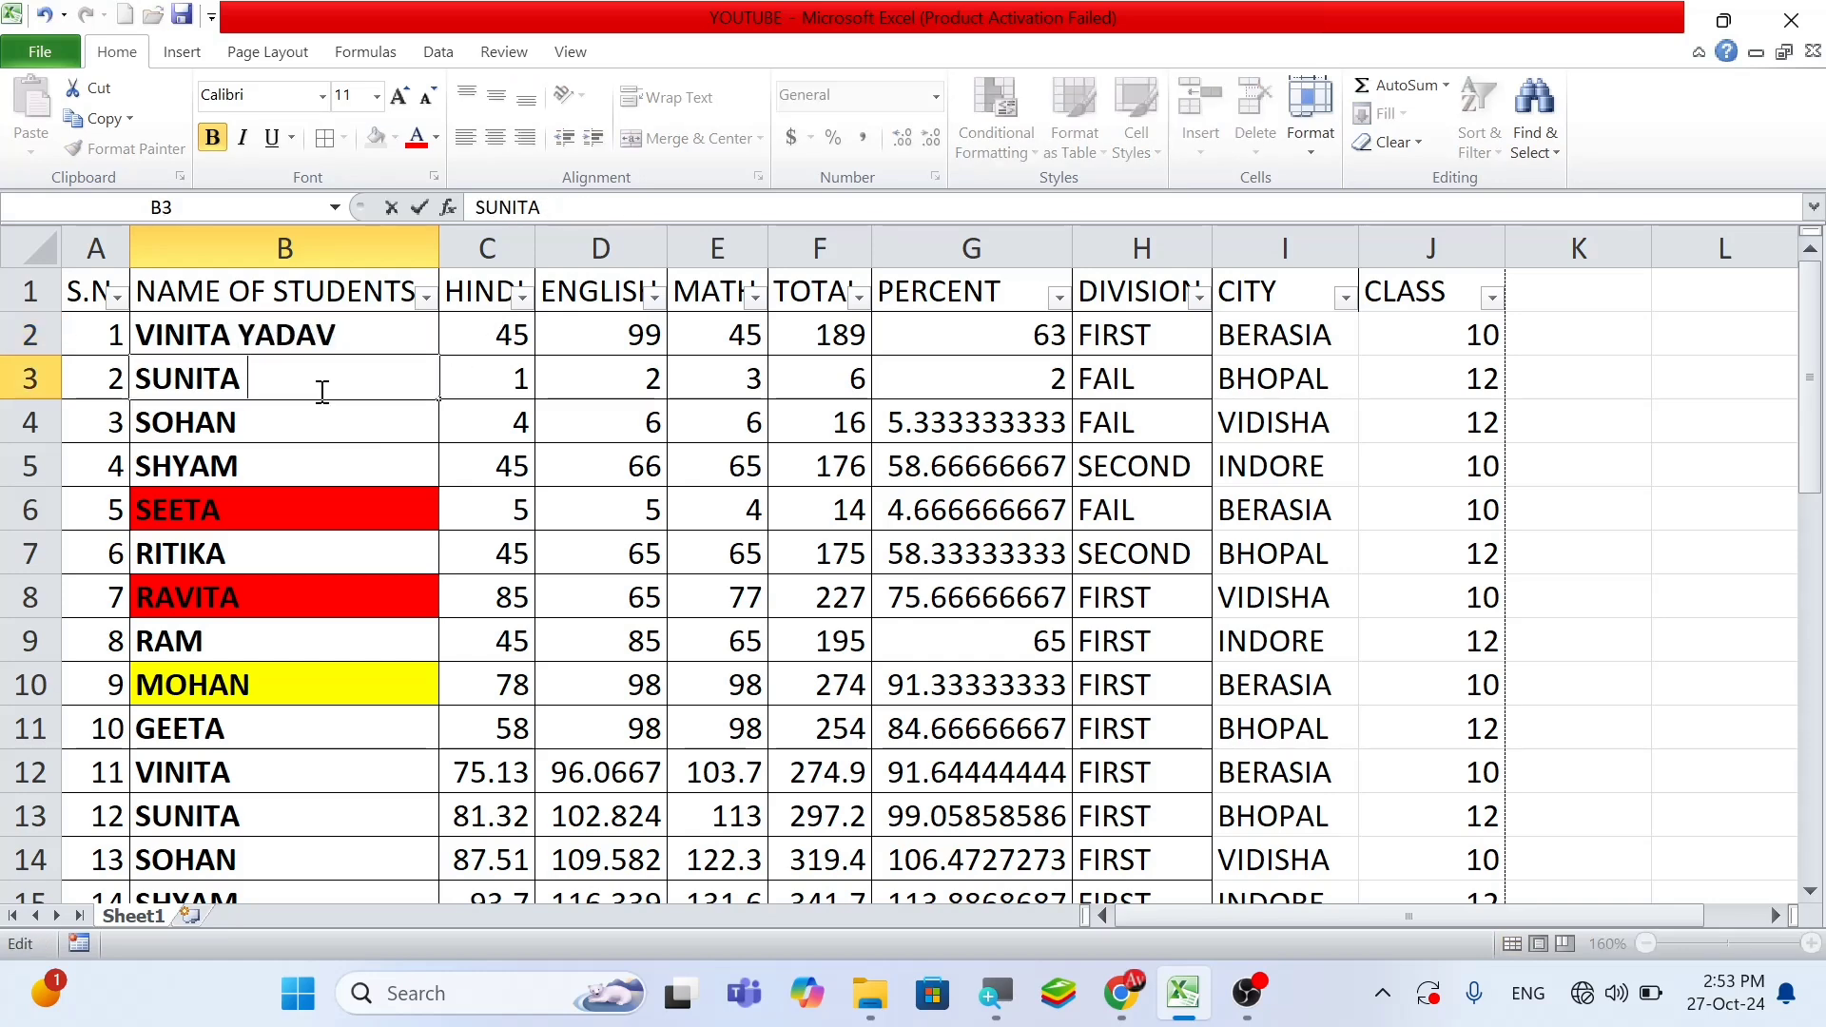
{"action": "type", "text": "SAHU"}
Append a surname to the student name in B4
{"action": "double_click", "coordinate": [322, 424]}
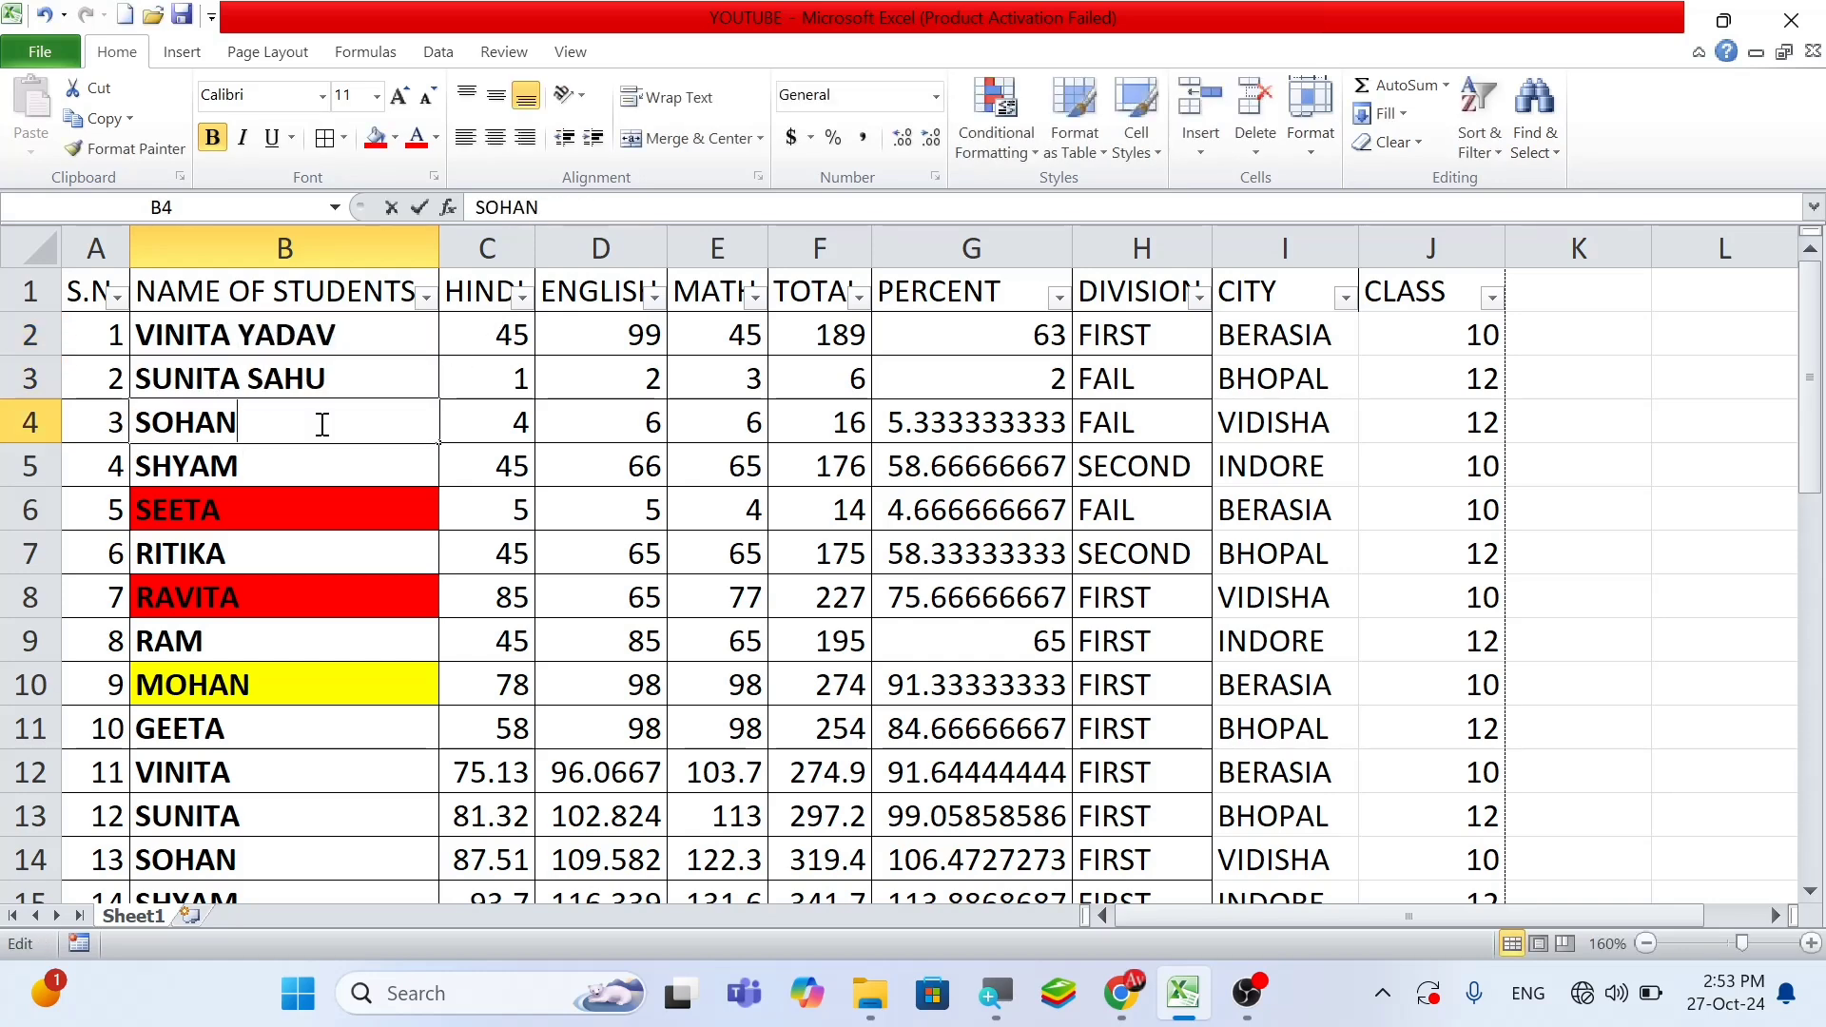
{"action": "type", "text": "R"}
{"action": "key", "text": "BackSpace"}
{"action": "type", "text": "TAH"}
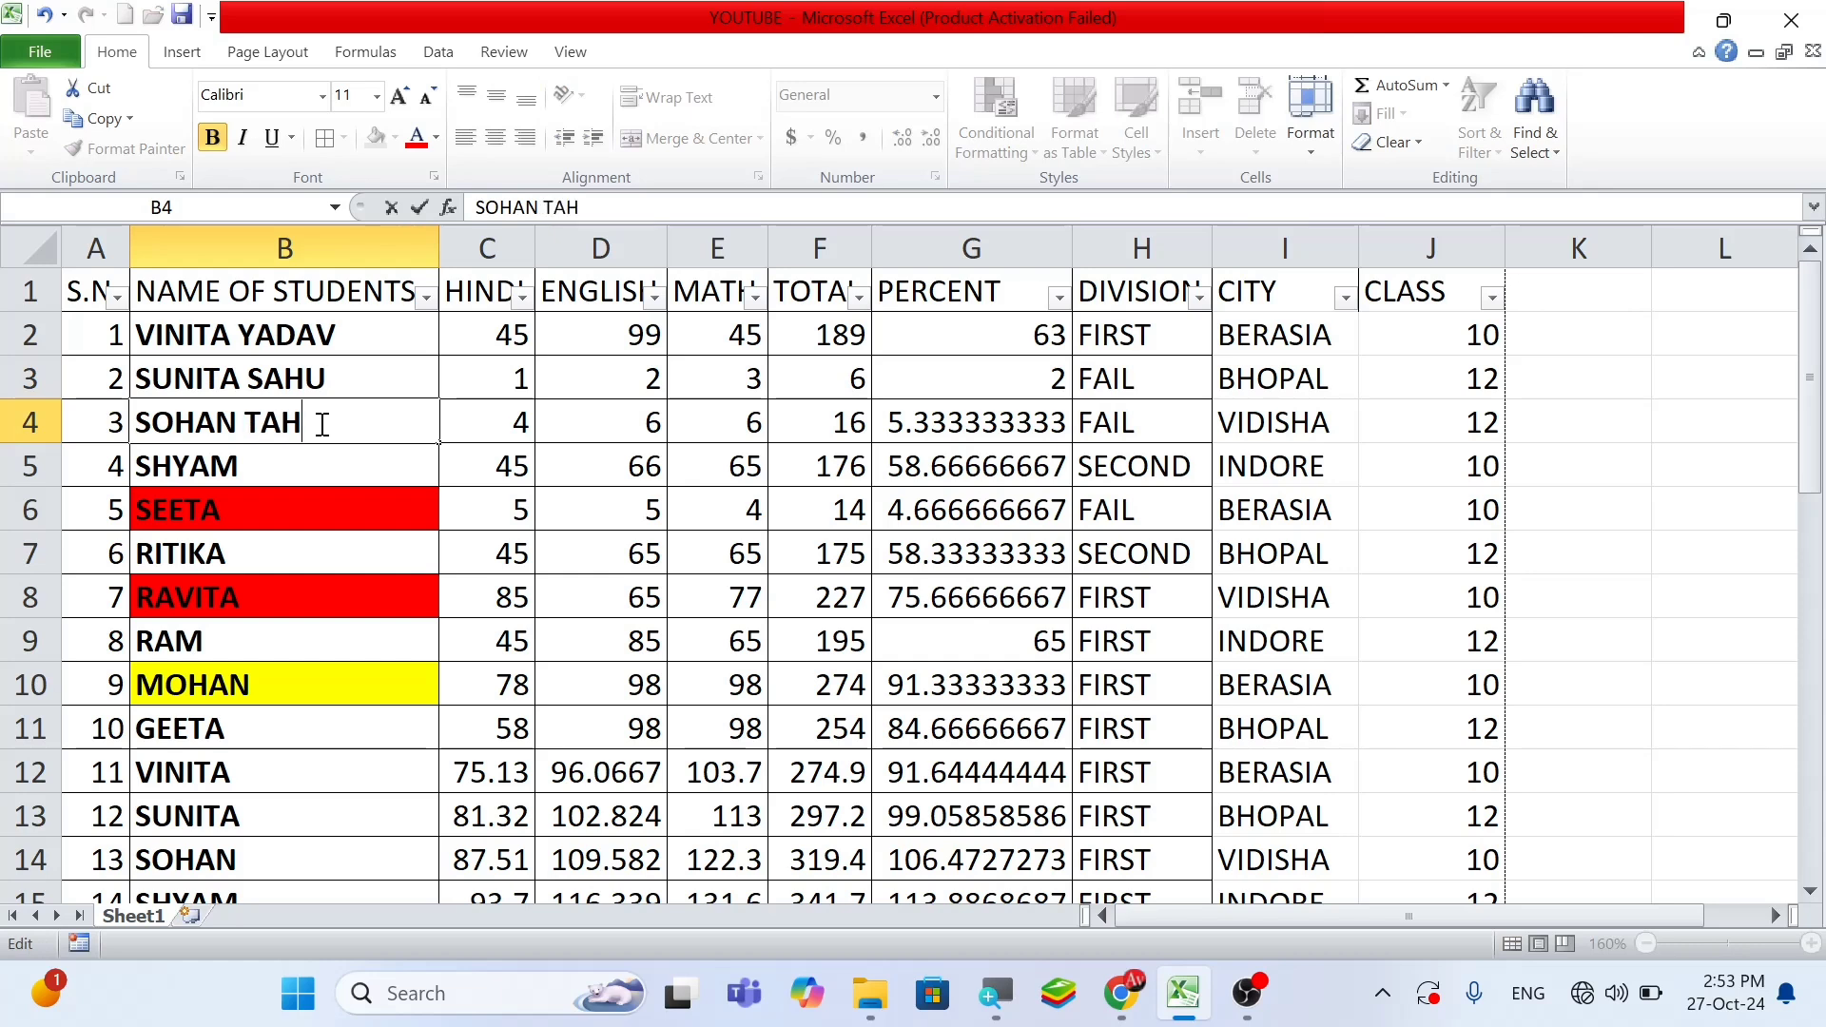
{"action": "key", "text": "BackSpace"}
{"action": "key", "text": "BackSpace"}
{"action": "type", "text": "HAKUR"}
{"action": "key", "text": "Return"}
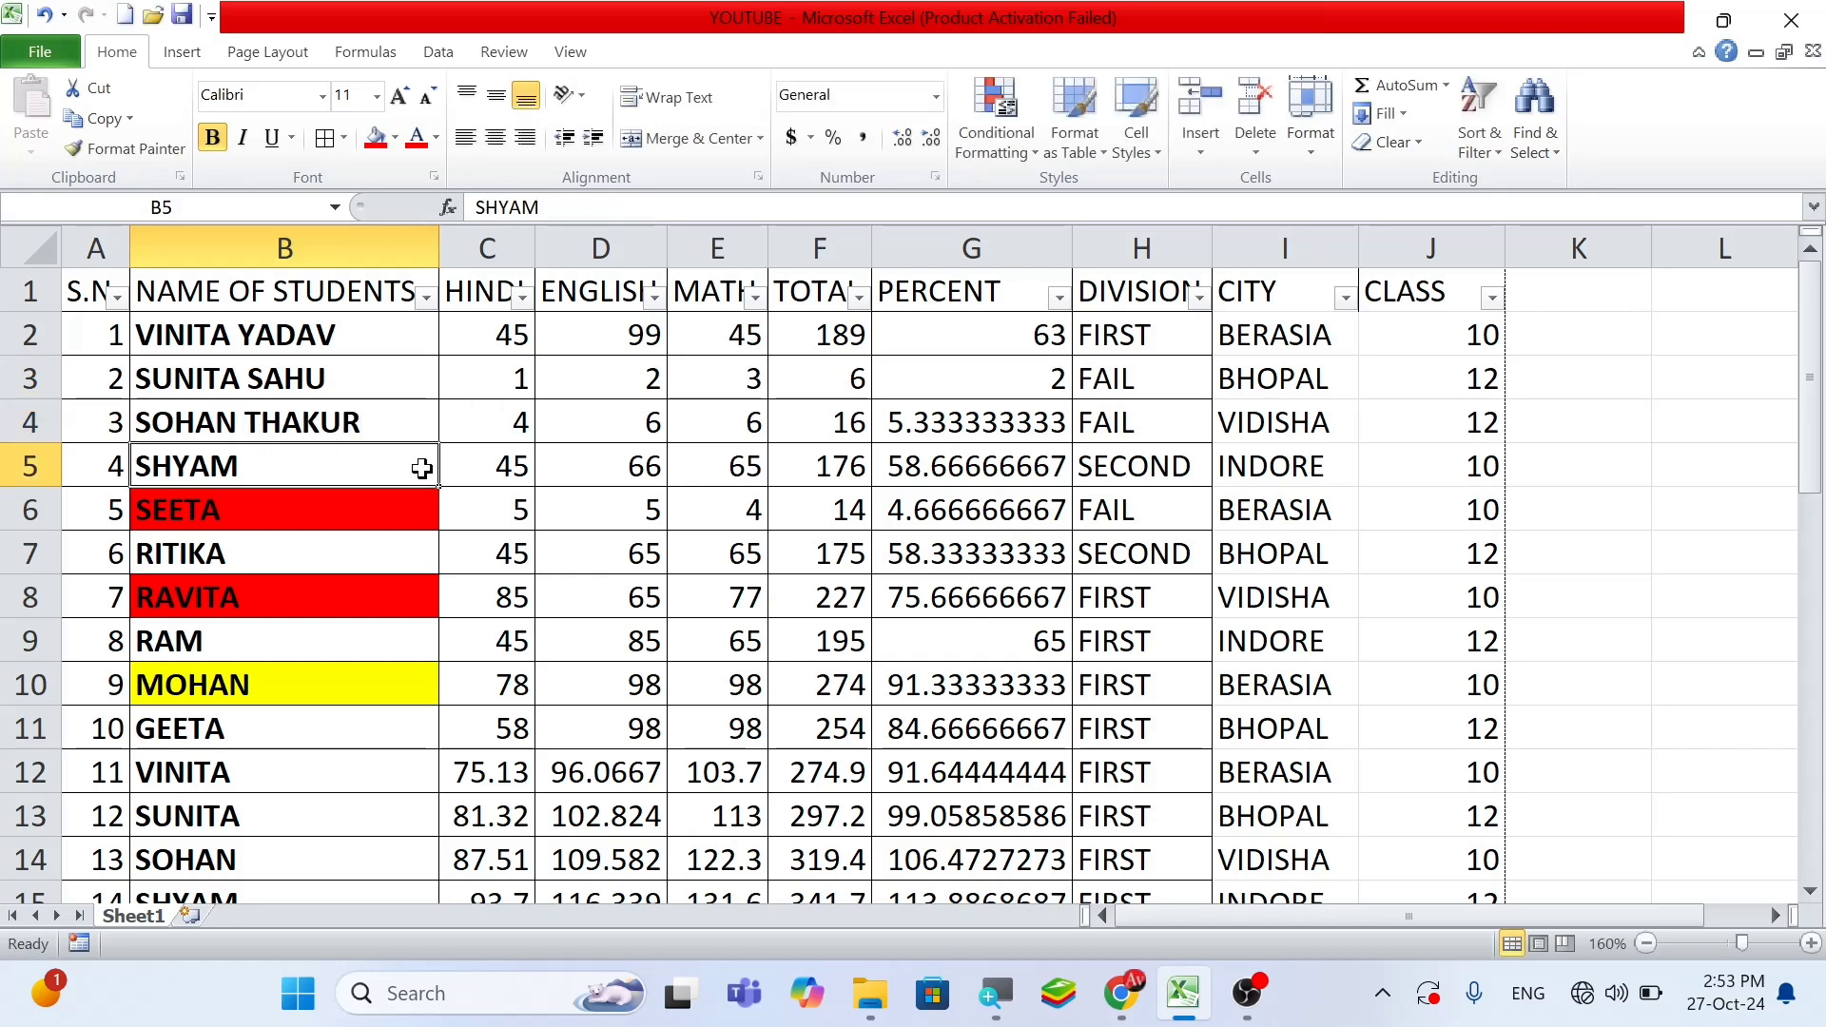
Append the surname used in B2 to the student name in B5, and the surname used in B4 to B6
{"action": "key", "text": "ctrl+Down"}
{"action": "scroll", "coordinate": [345, 473], "scroll_direction": "up", "scroll_amount": 10}
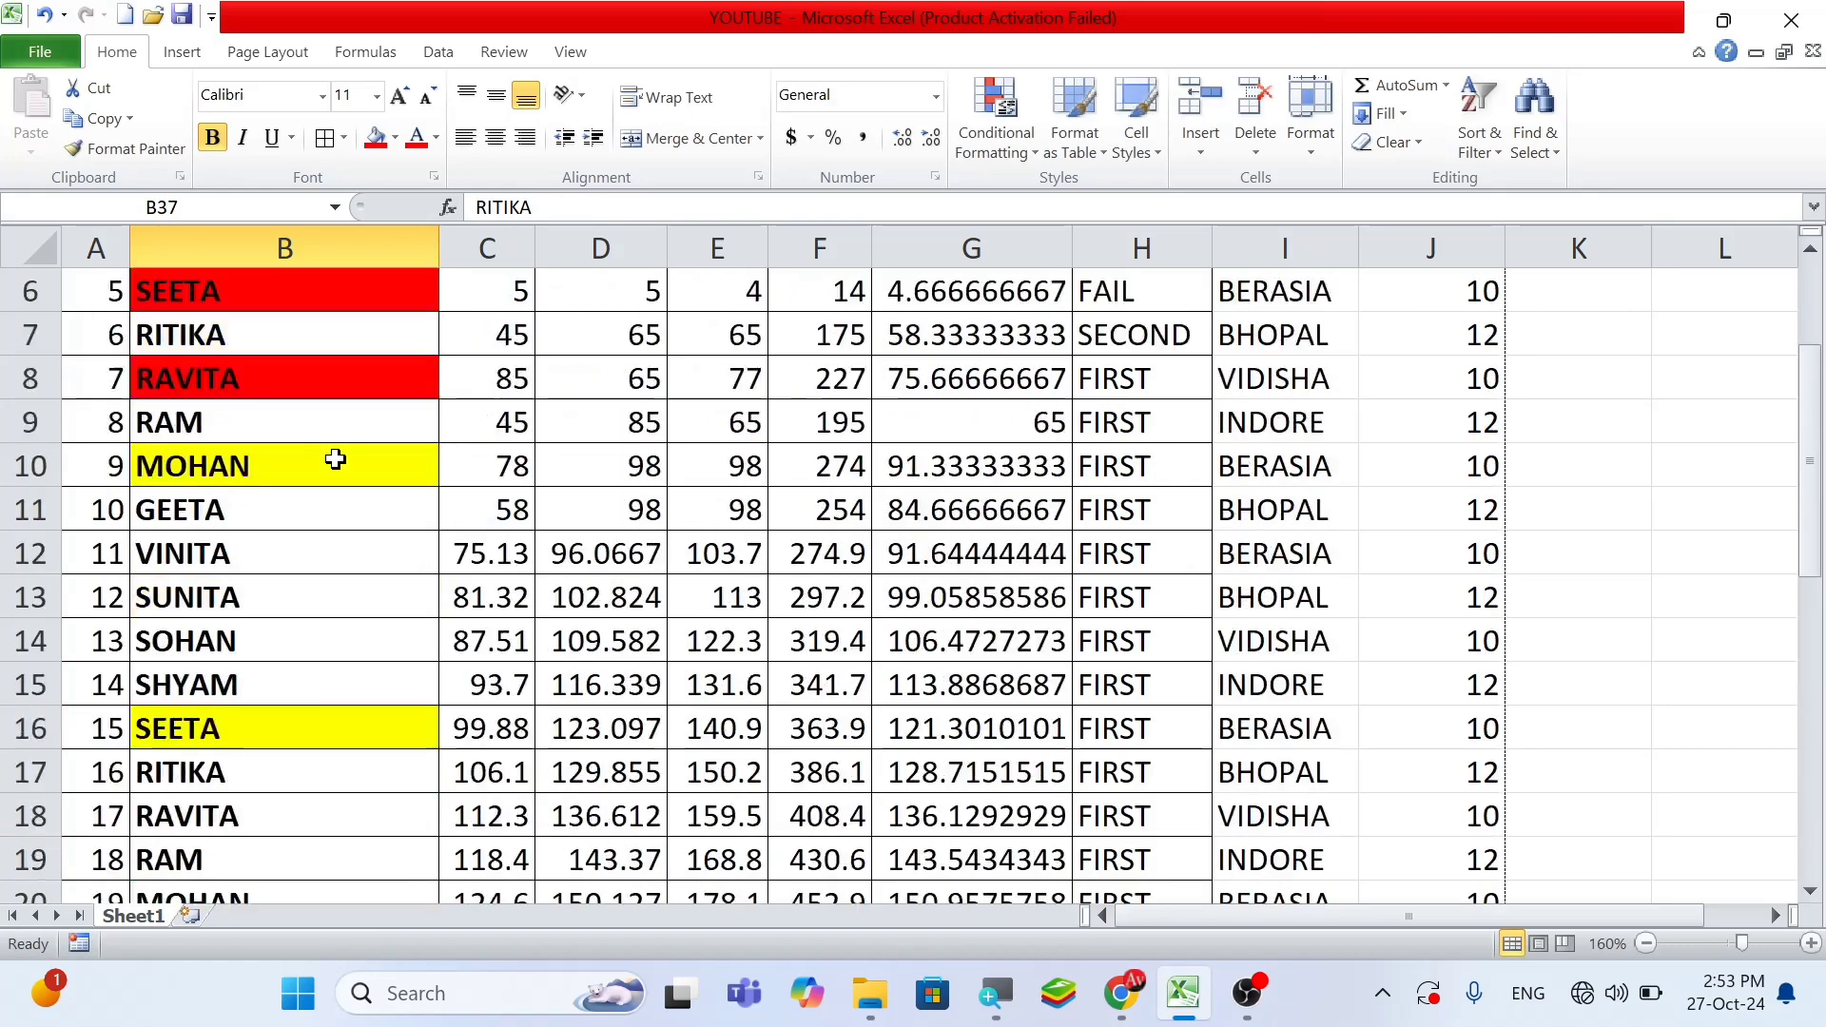
{"action": "double_click", "coordinate": [278, 462]}
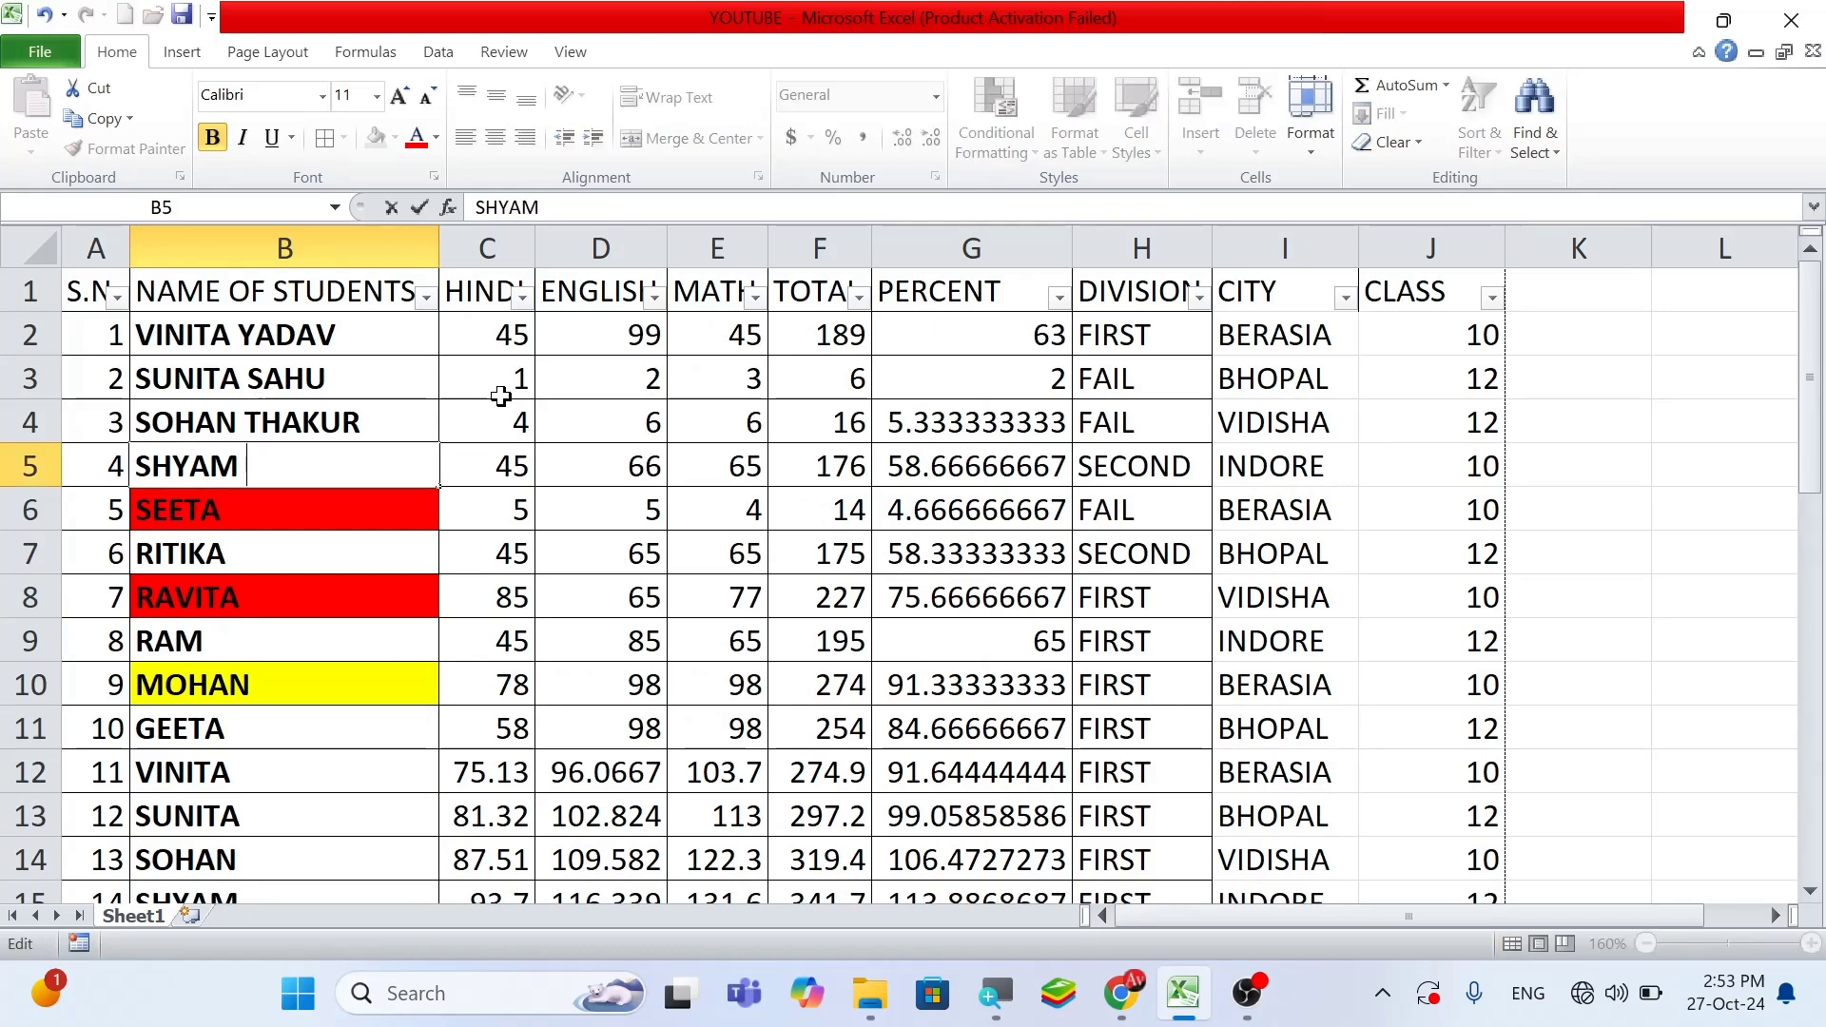
{"action": "type", "text": "YADAV"}
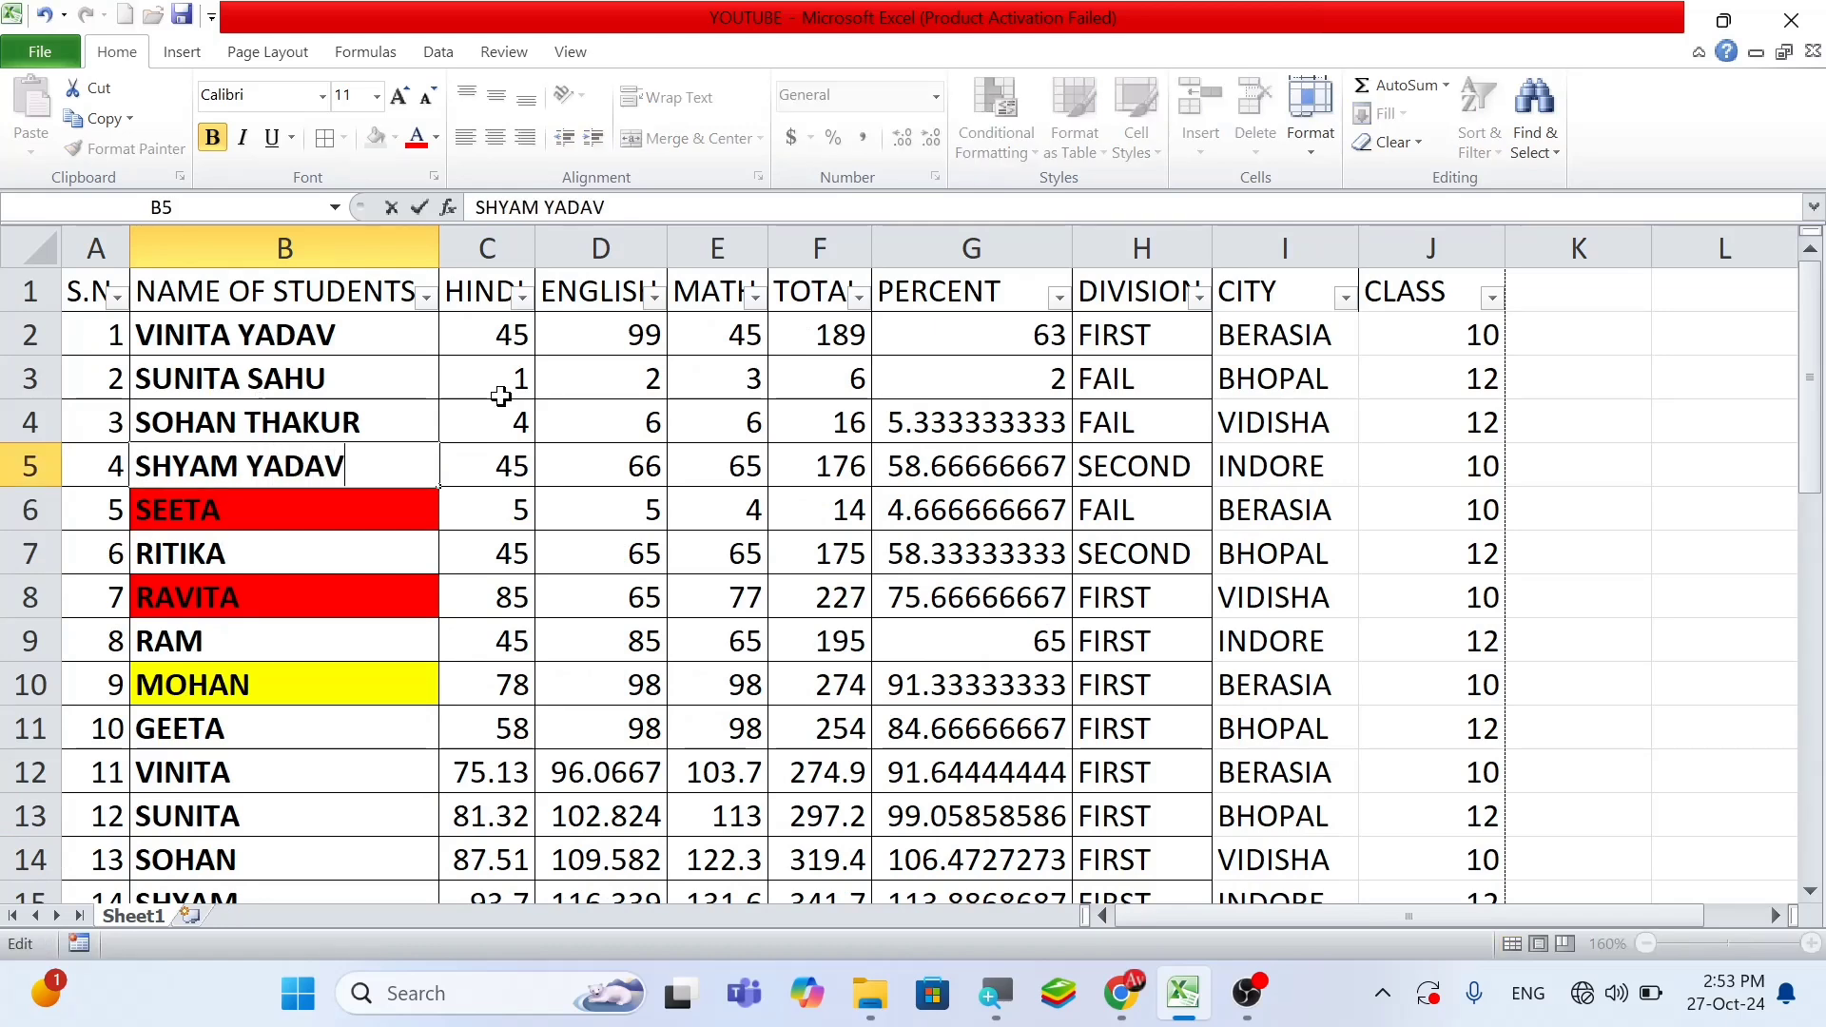
{"action": "double_click", "coordinate": [321, 513]}
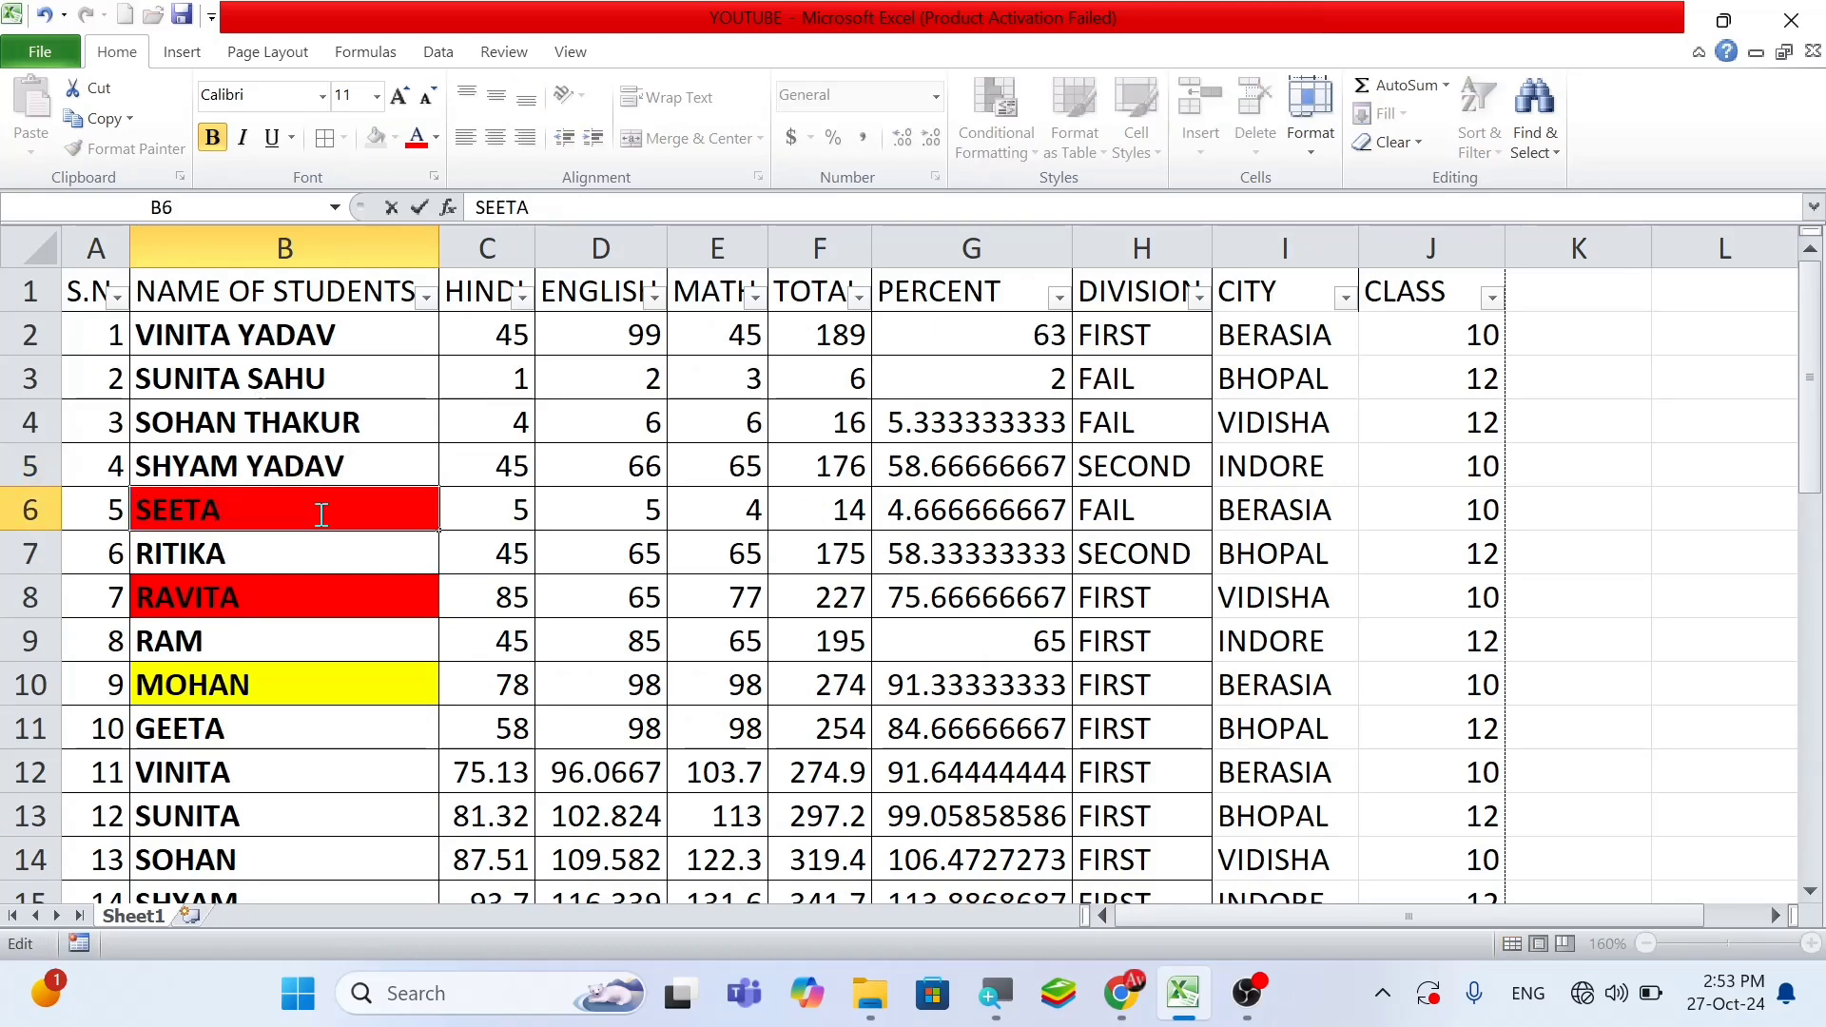
{"action": "type", "text": "THAKUR"}
{"action": "key", "text": "Return"}
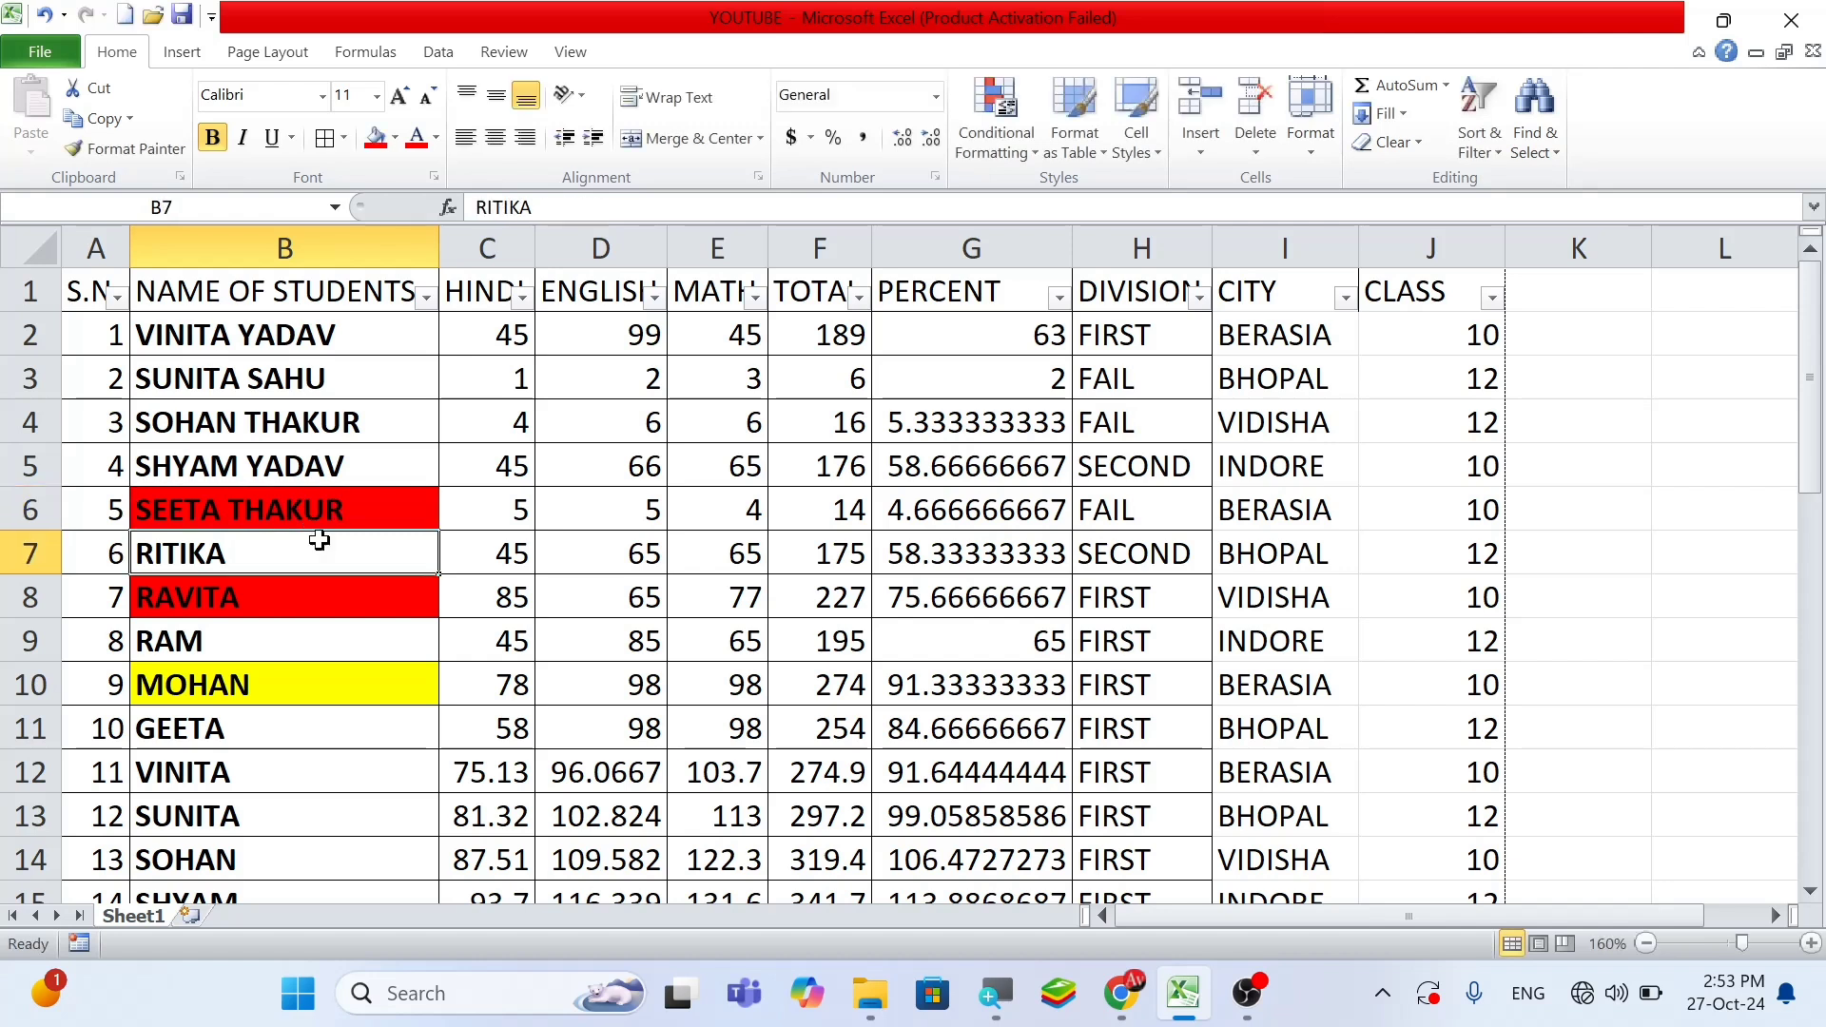
Append the surname used in B2 to the student name in B7, and the surname used in B3 to B8
{"action": "double_click", "coordinate": [288, 555]}
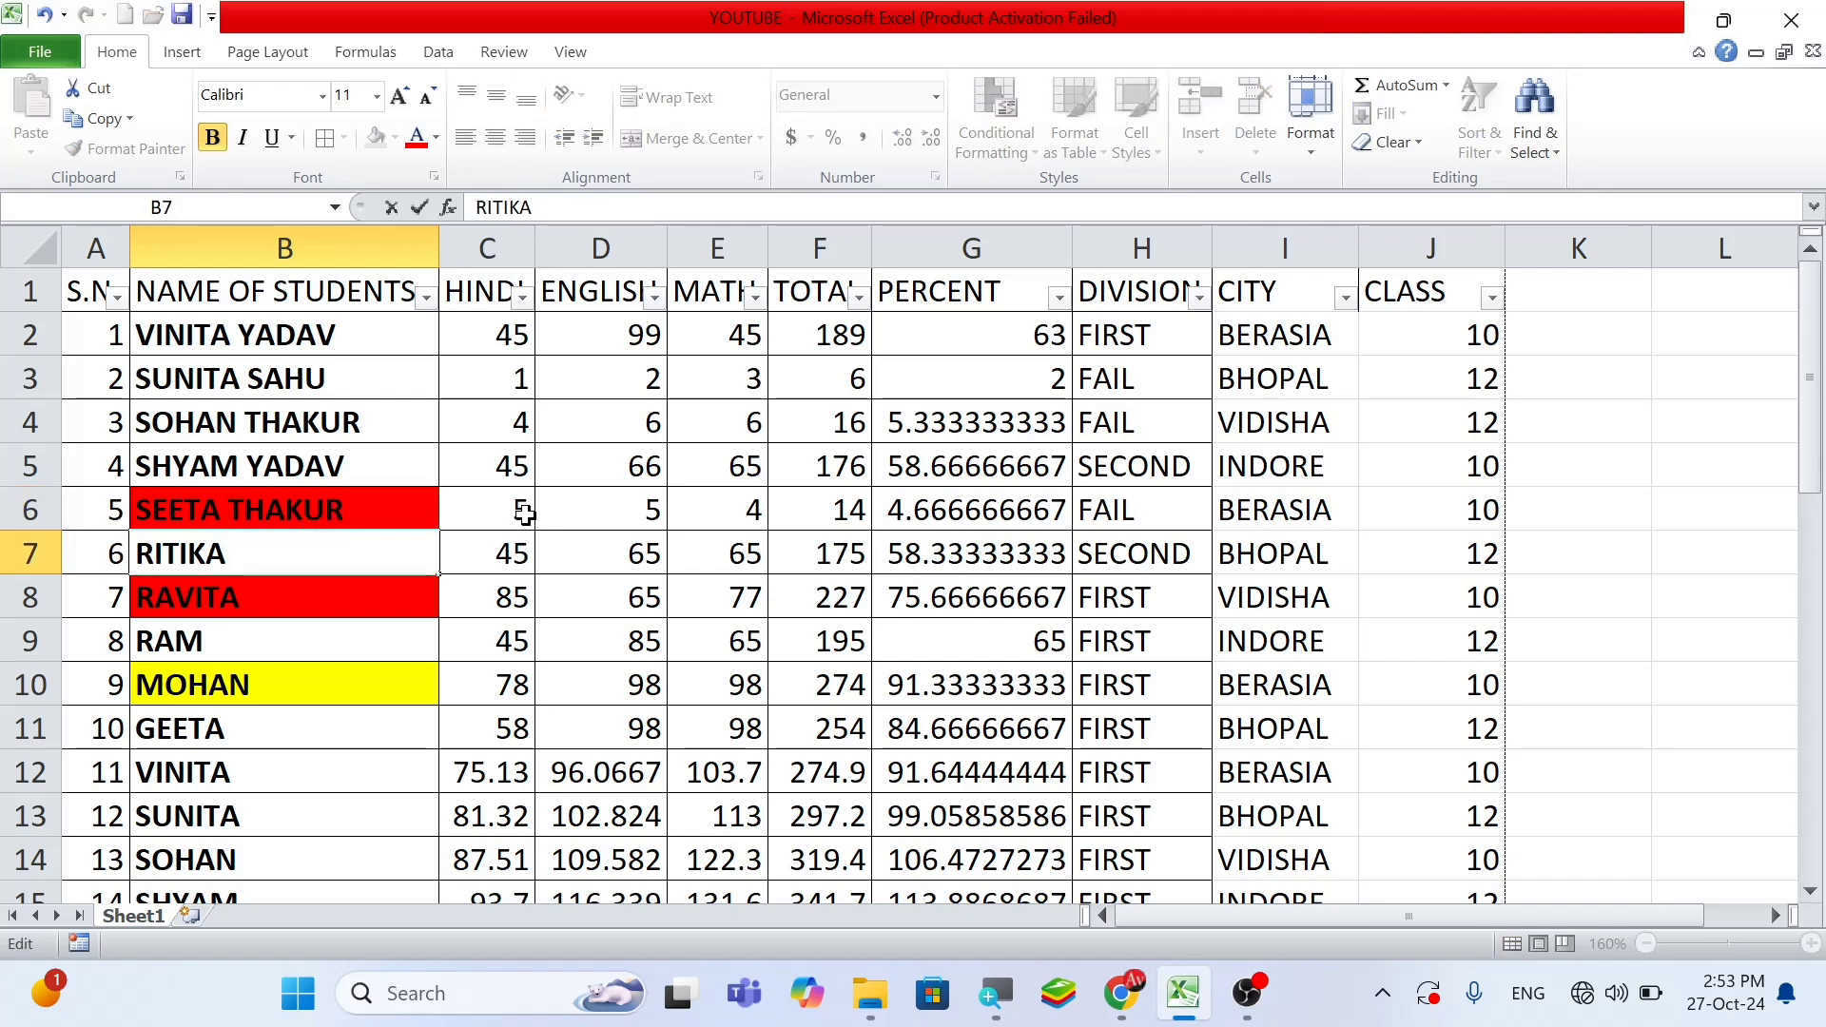
{"action": "type", "text": "YADA"}
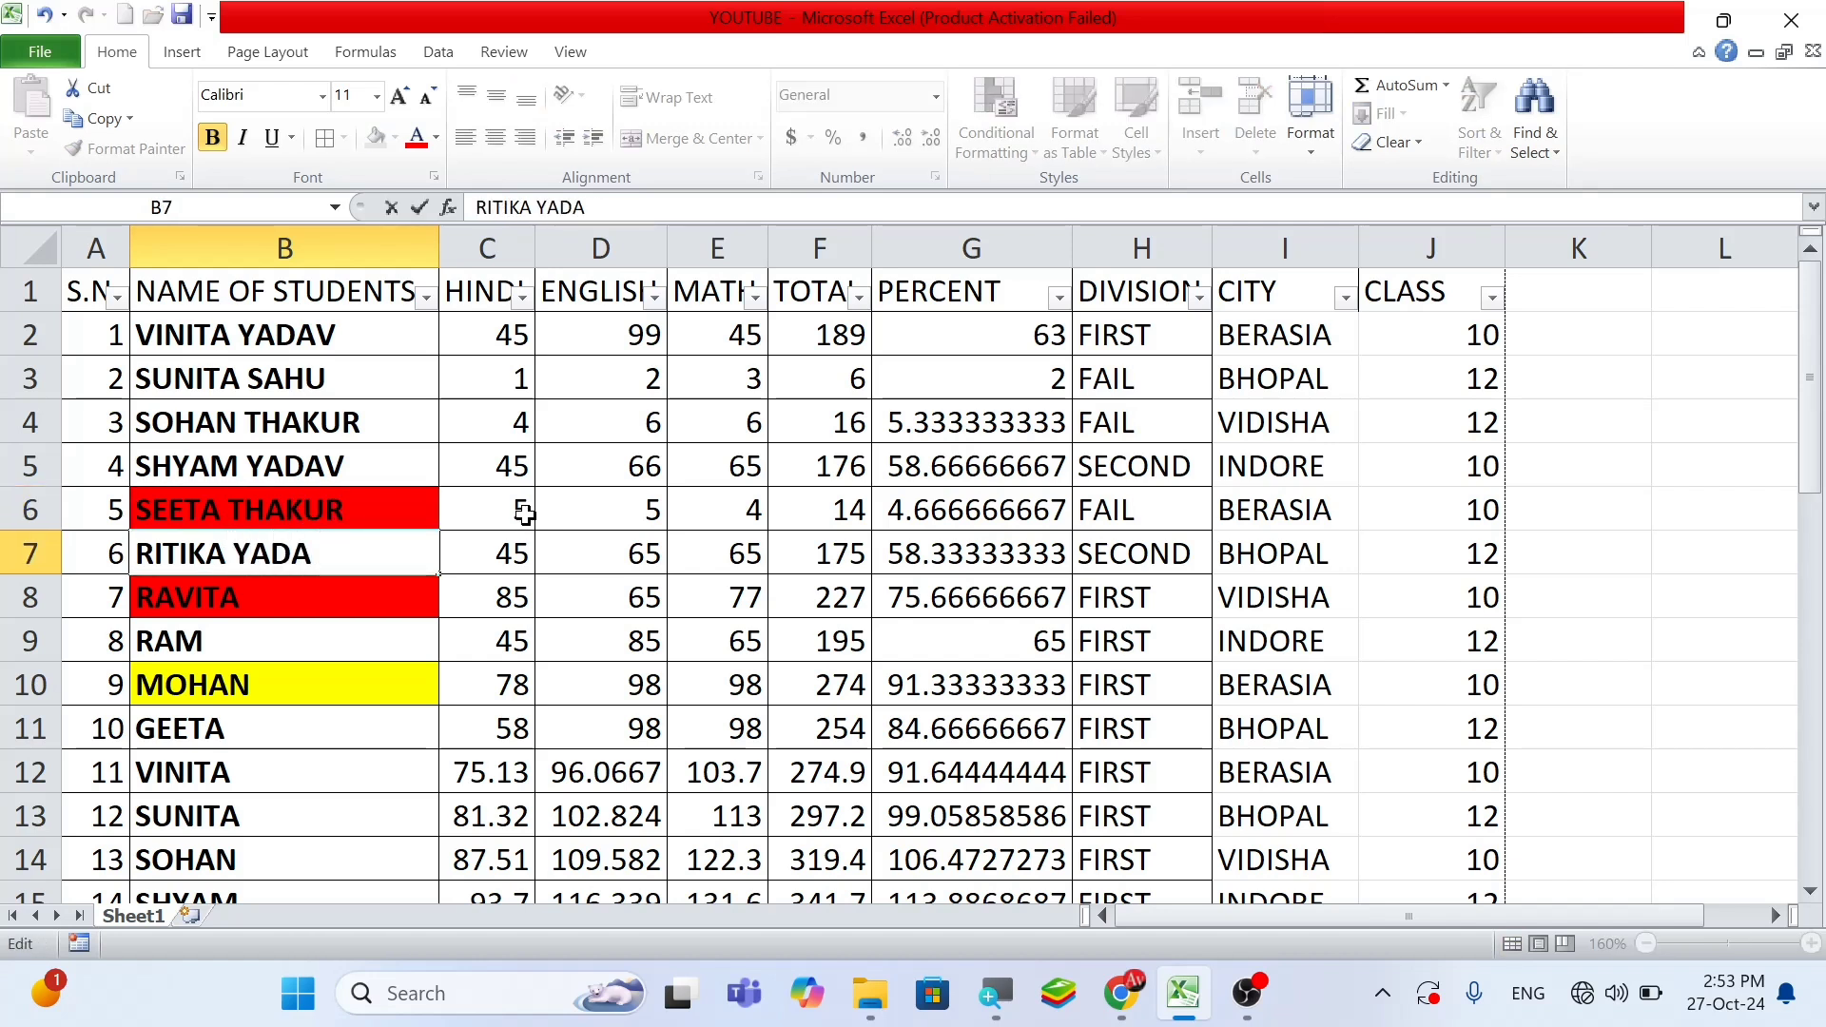
{"action": "type", "text": "V"}
{"action": "left_click", "coordinate": [285, 651]}
{"action": "left_click", "coordinate": [297, 608]}
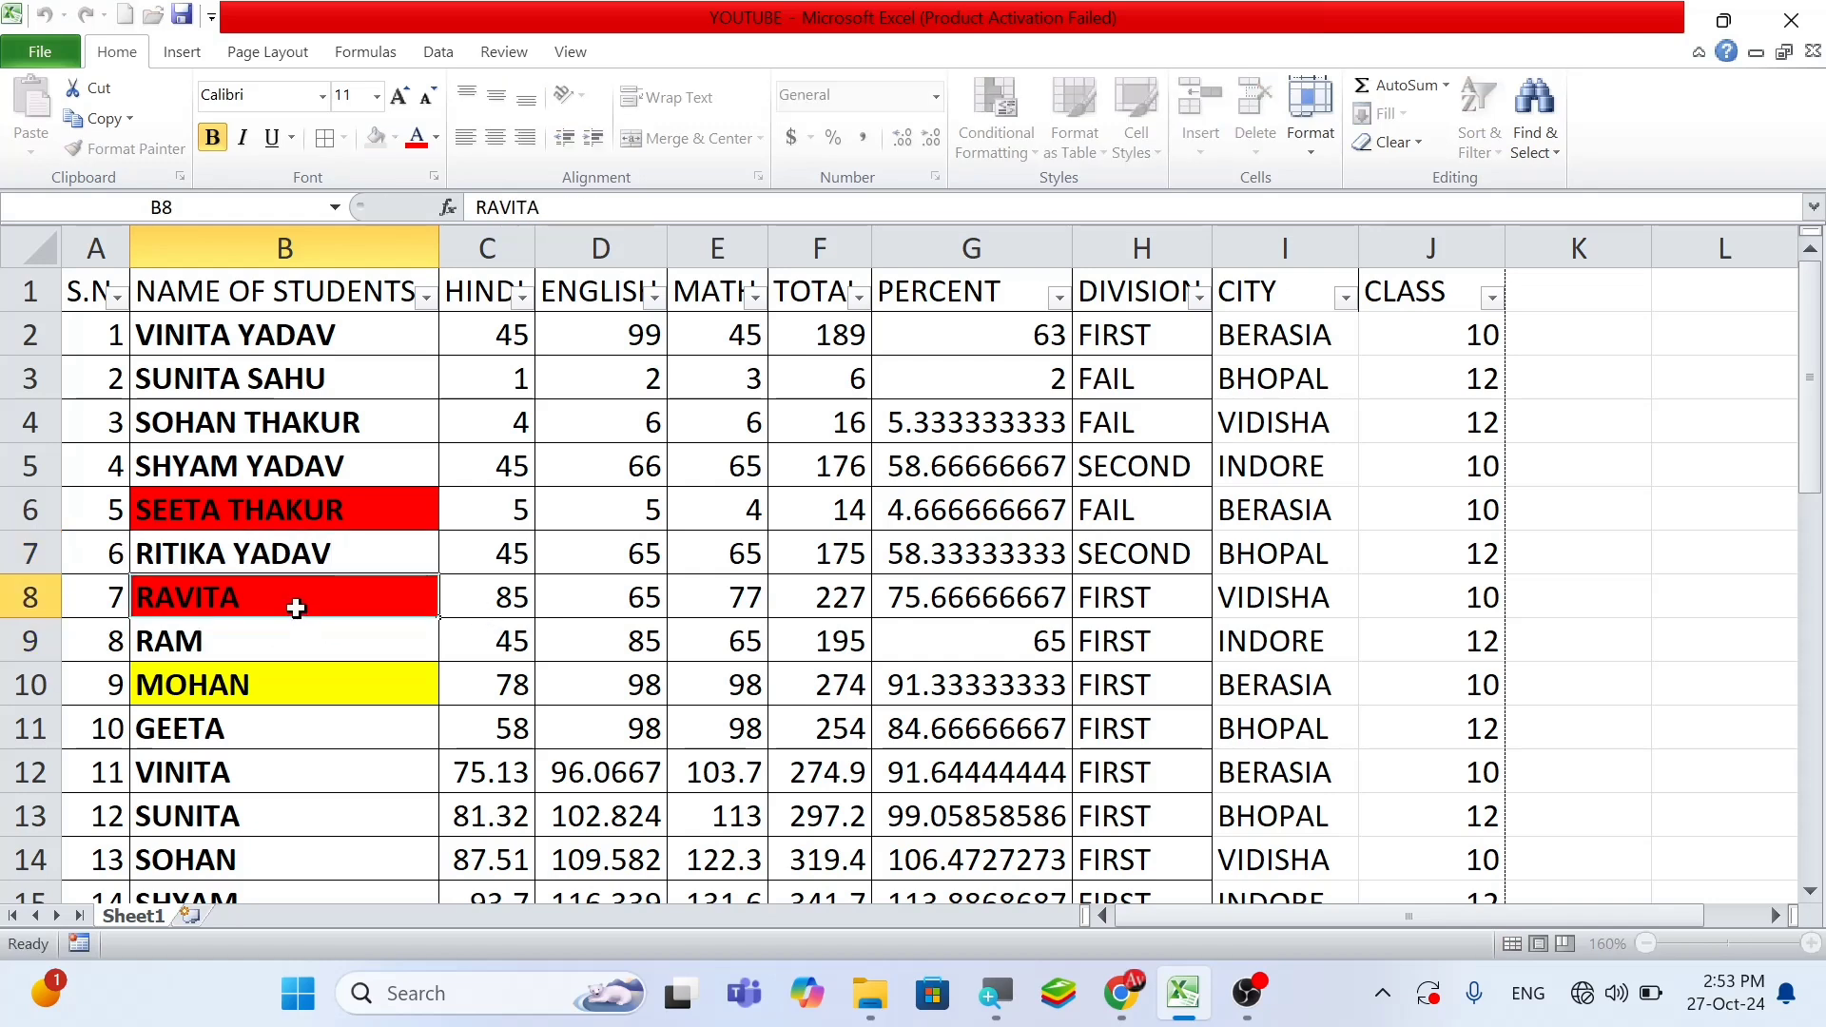
{"action": "double_click", "coordinate": [297, 609]}
{"action": "type", "text": "SAHU"}
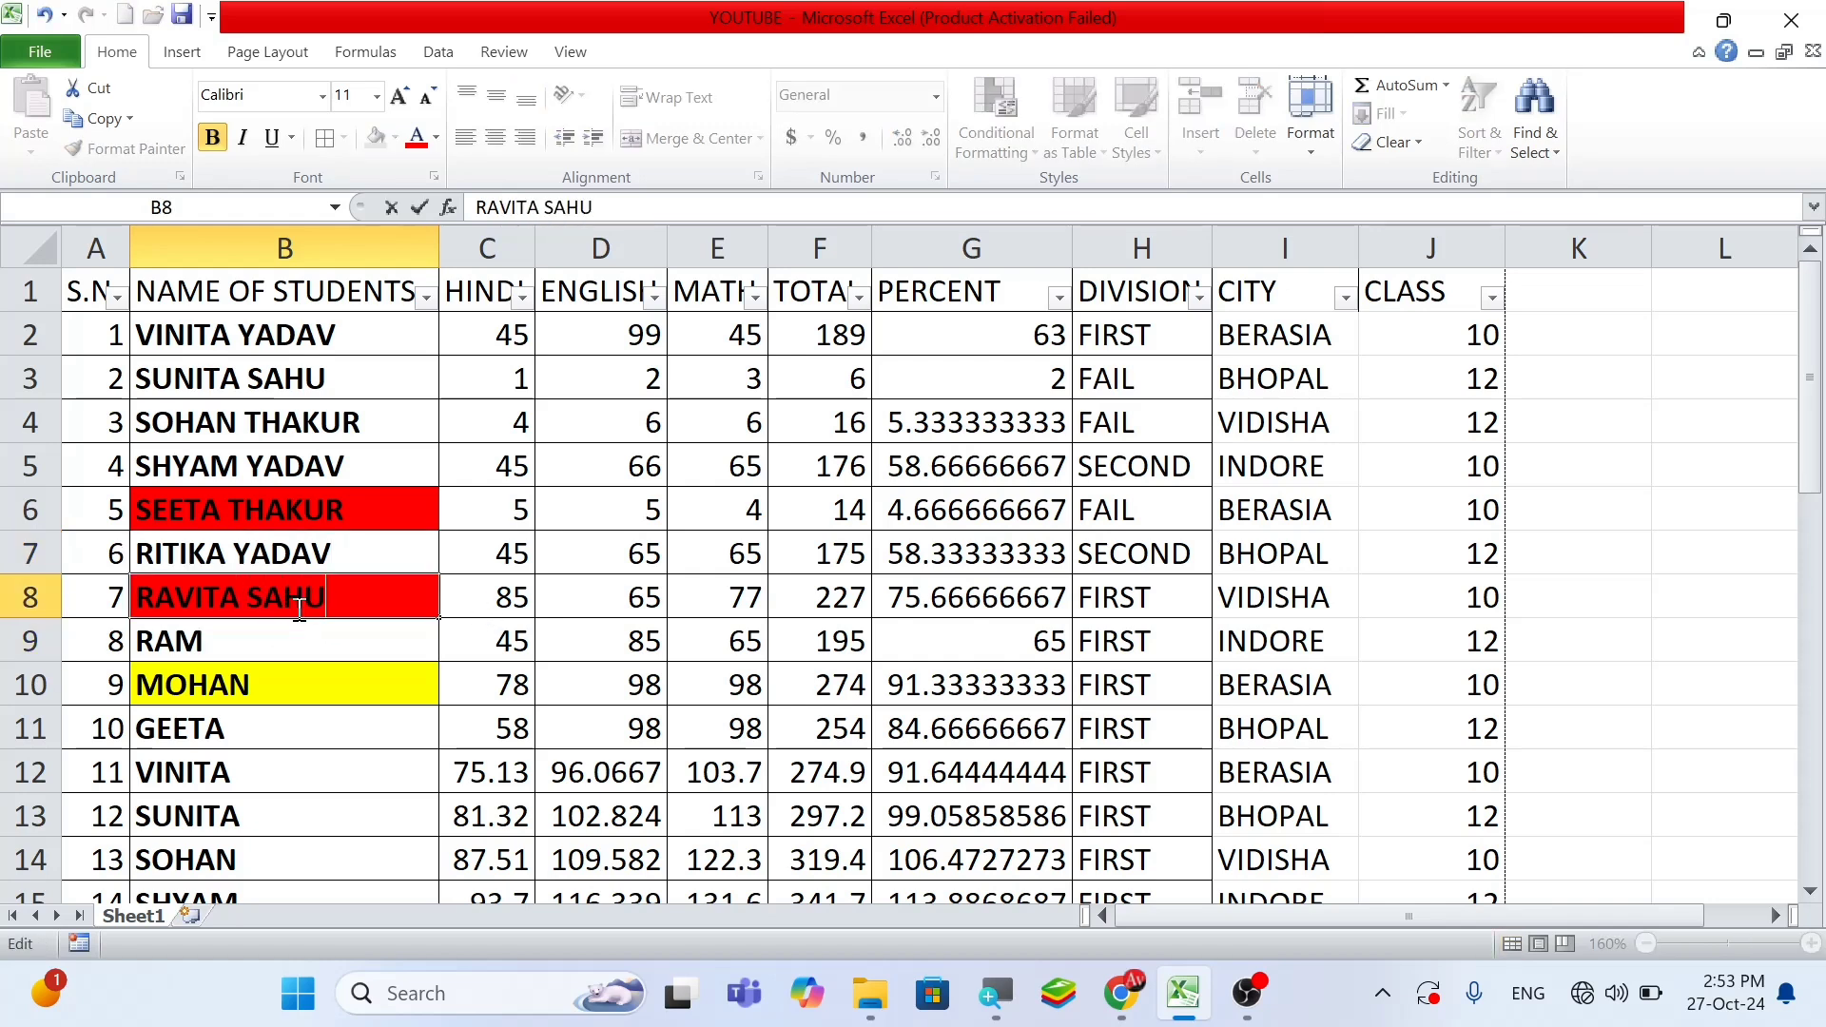
{"action": "left_click", "coordinate": [321, 673]}
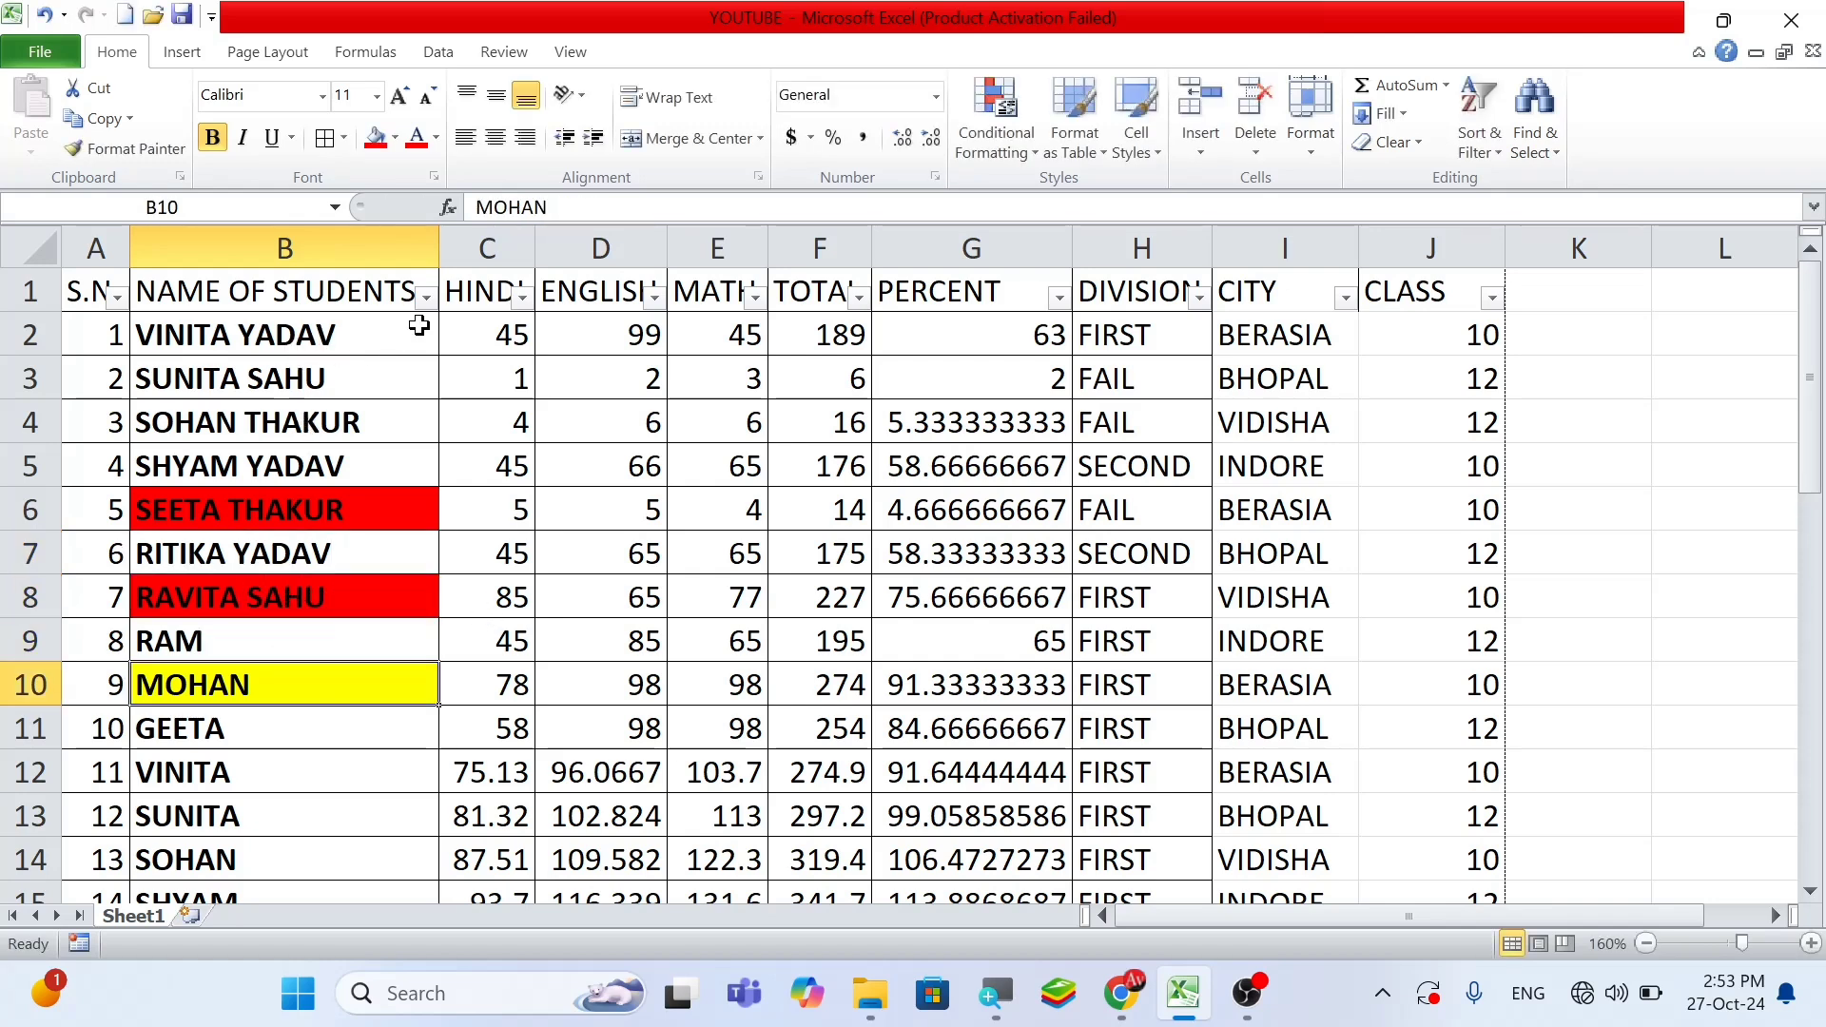
Apply a Begins With text filter of S to the NAME OF STUDENTS column and look through the rows
{"action": "left_click", "coordinate": [426, 297]}
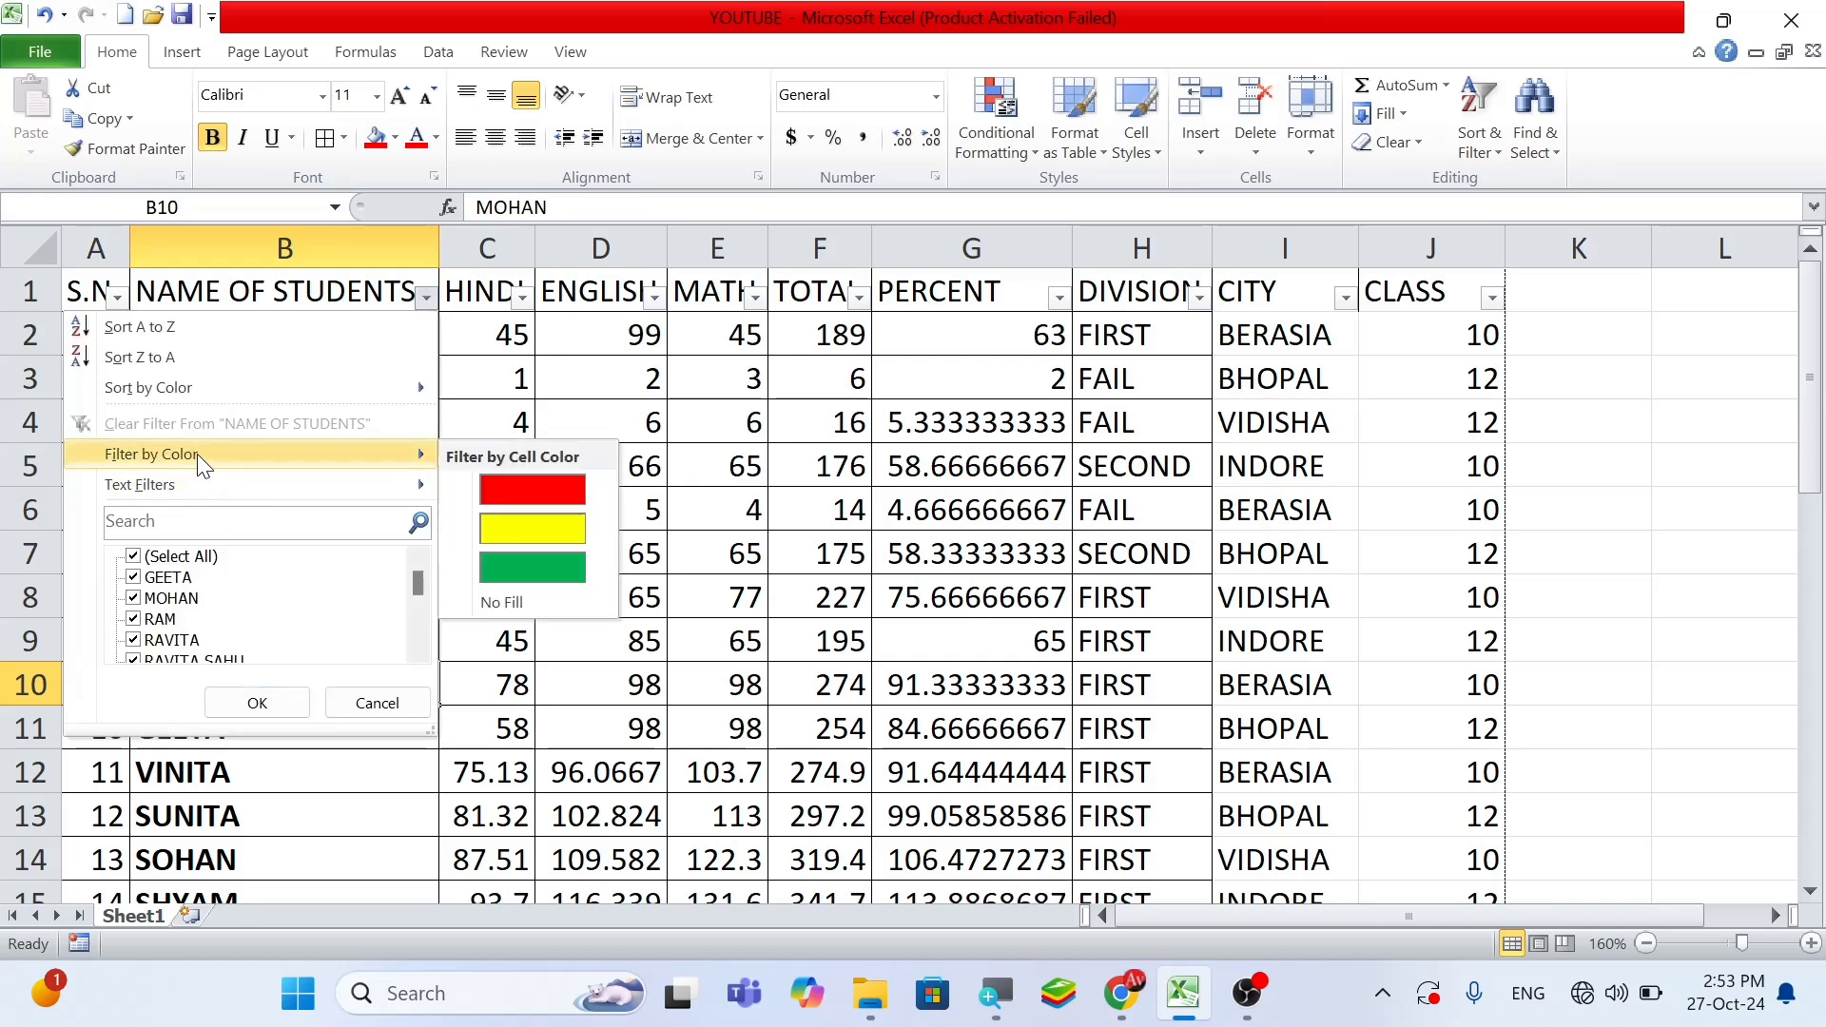
{"action": "mouse_move", "coordinate": [231, 483]}
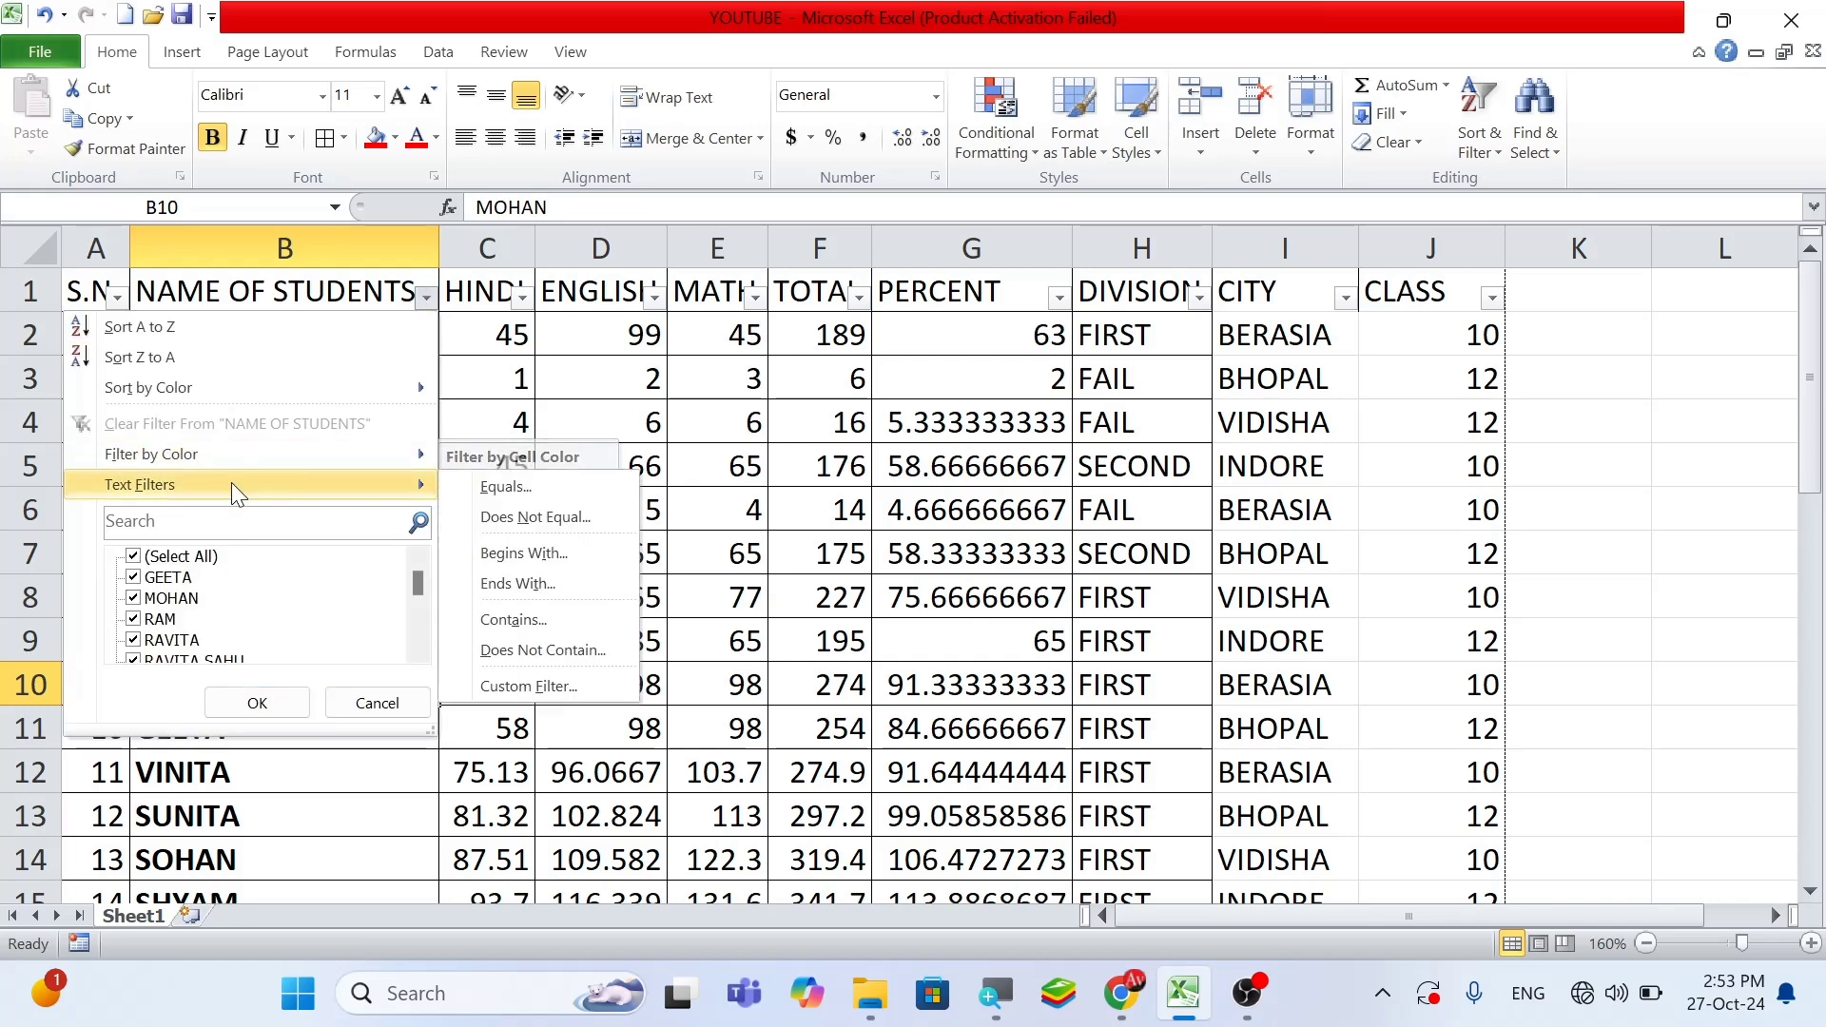
{"action": "left_click", "coordinate": [513, 561]}
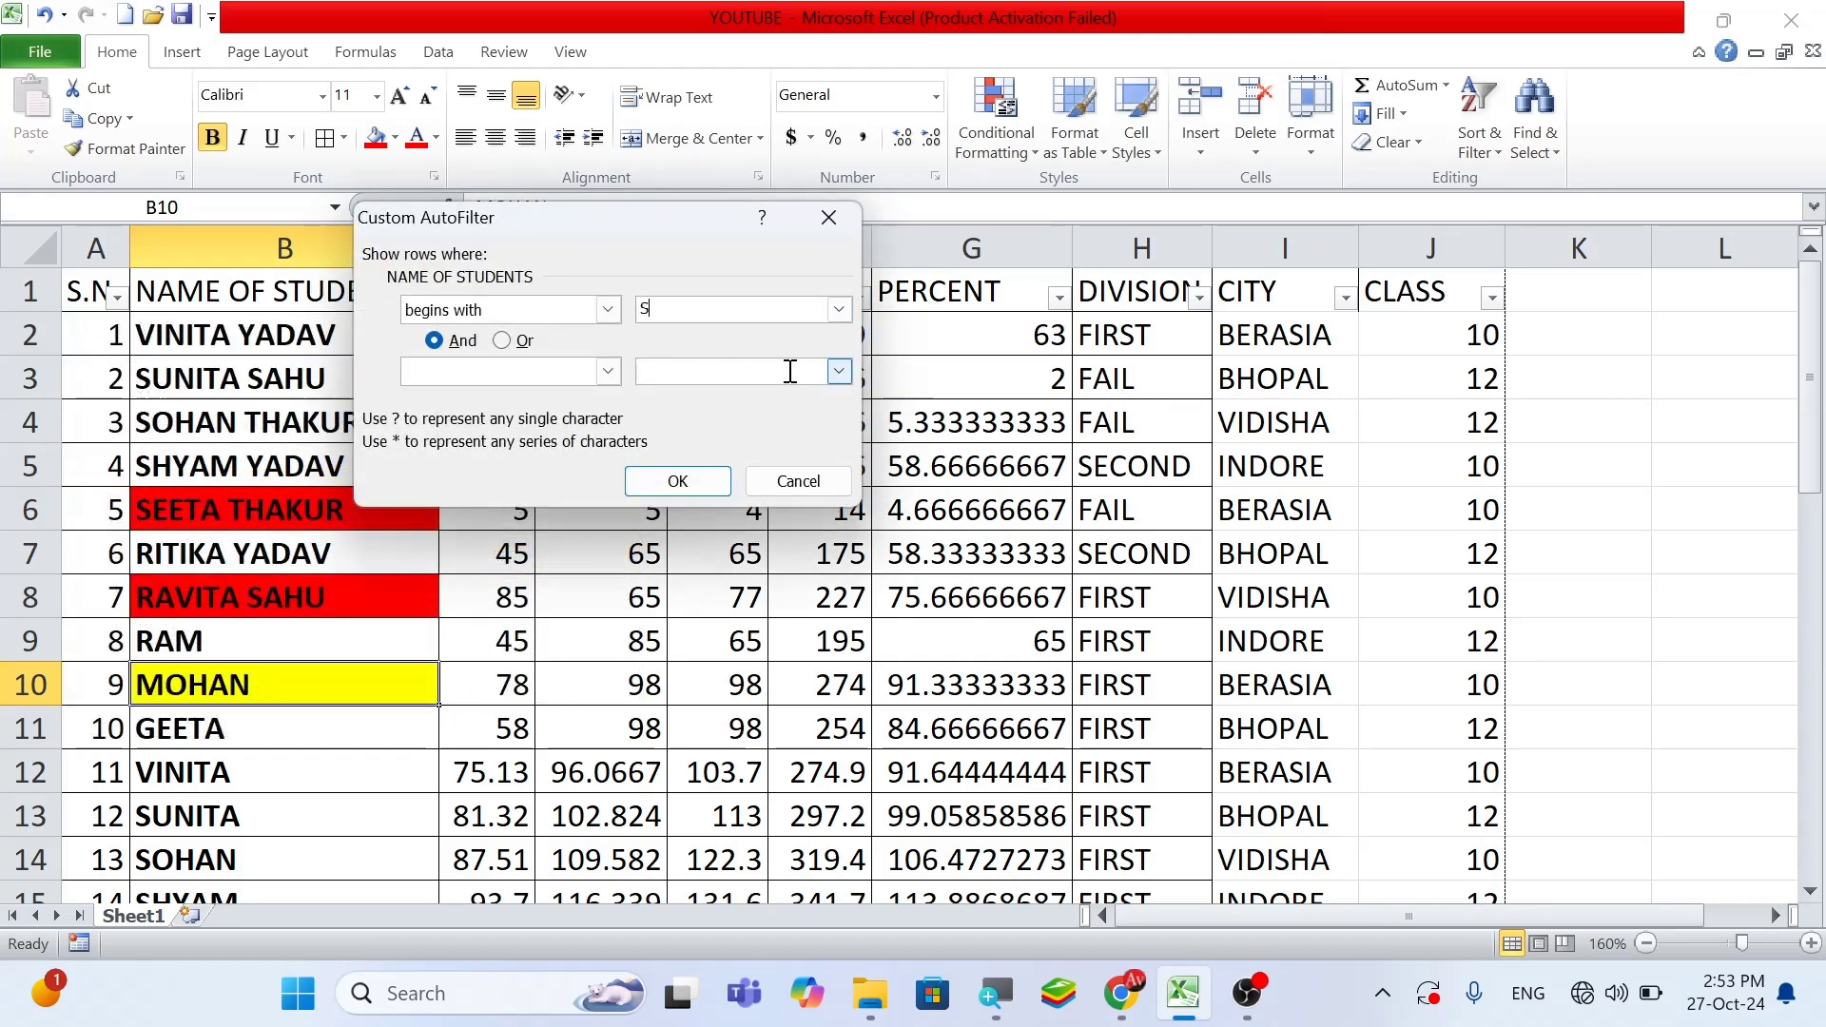
{"action": "left_click", "coordinate": [677, 482]}
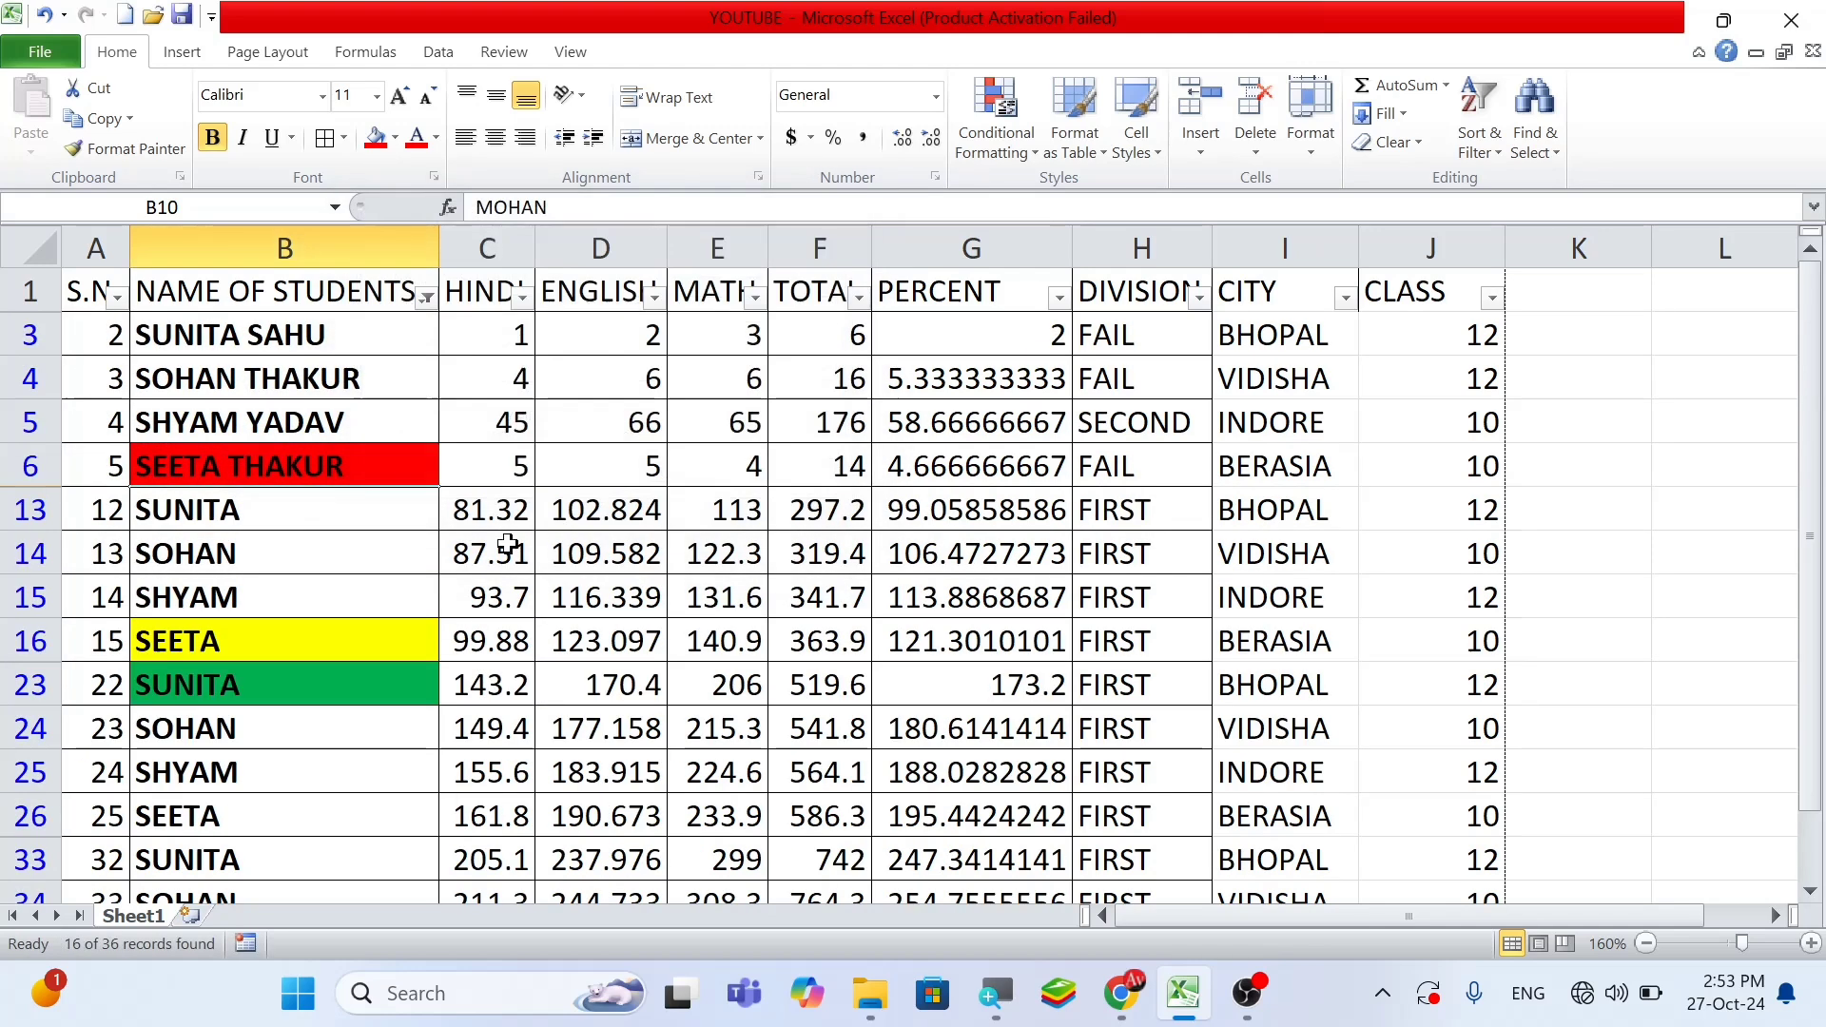
{"action": "scroll", "coordinate": [225, 561], "scroll_direction": "down", "scroll_amount": 5}
{"action": "scroll", "coordinate": [223, 565], "scroll_direction": "up", "scroll_amount": 3}
{"action": "scroll", "coordinate": [222, 566], "scroll_direction": "up", "scroll_amount": 2}
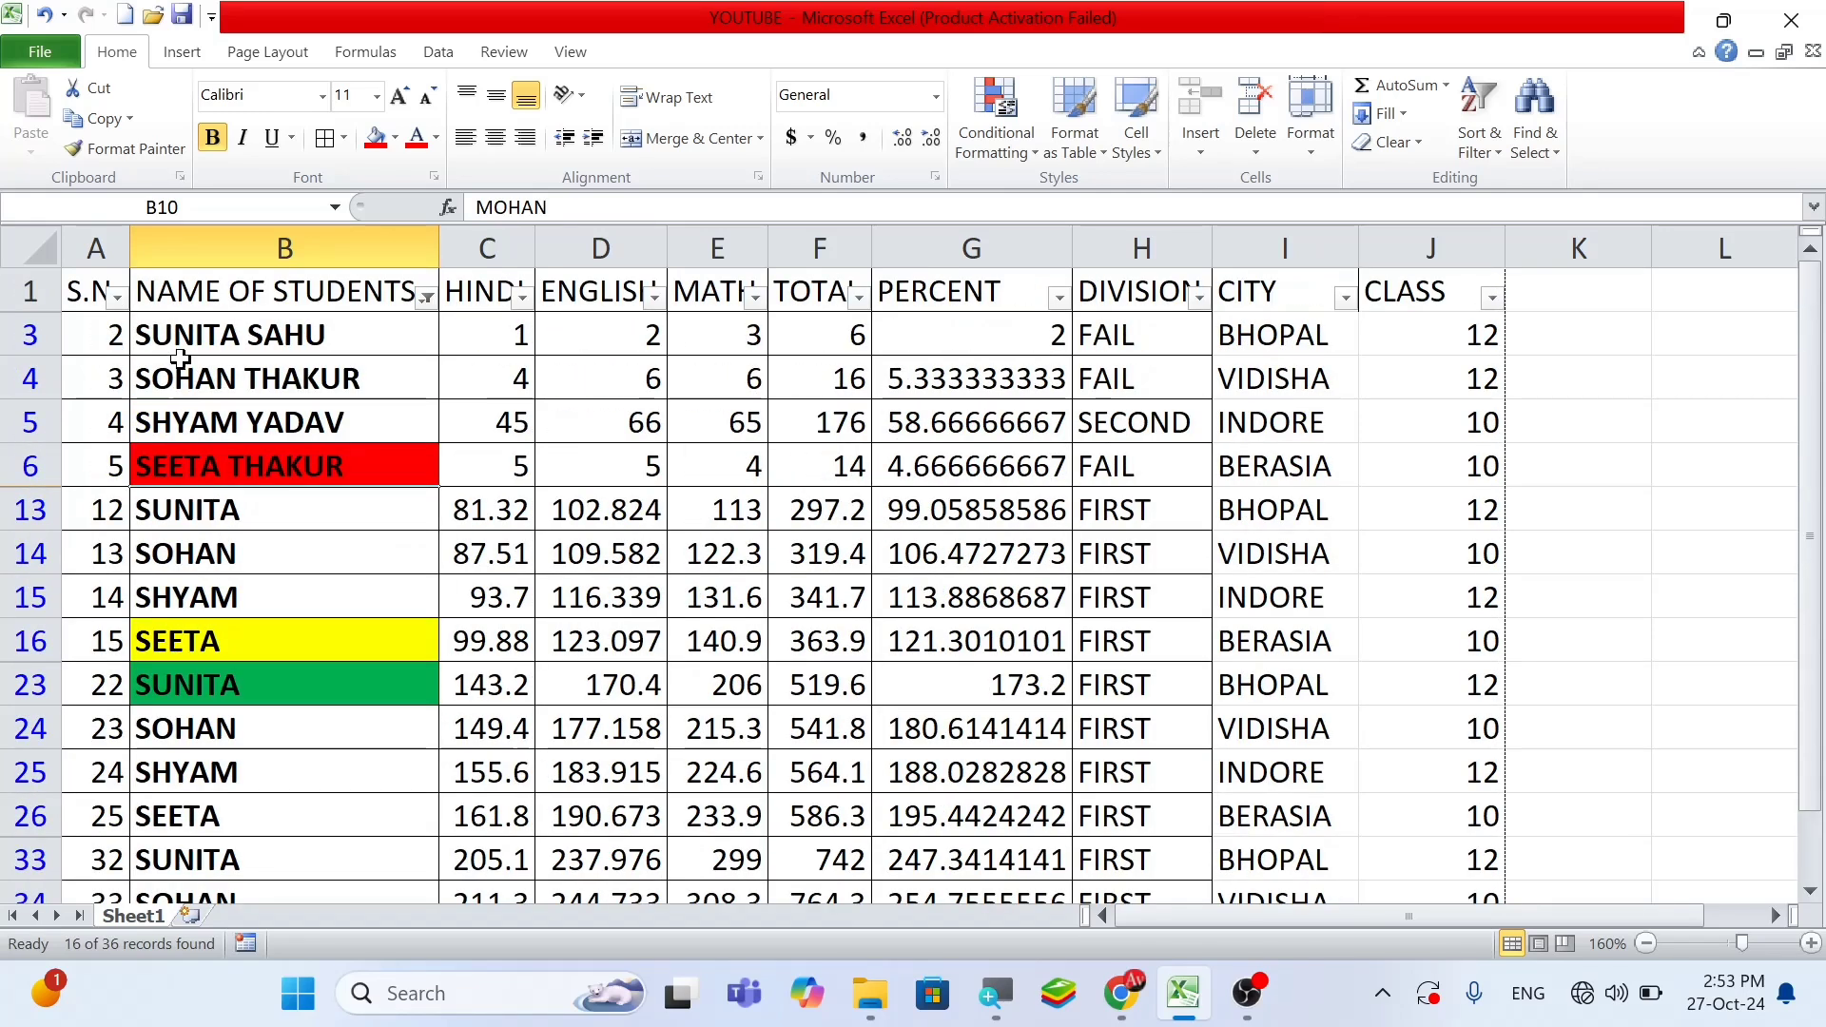
Change the Begins With text filter on NAME OF STUDENTS to the first name of the student in B9
{"action": "left_click", "coordinate": [427, 298]}
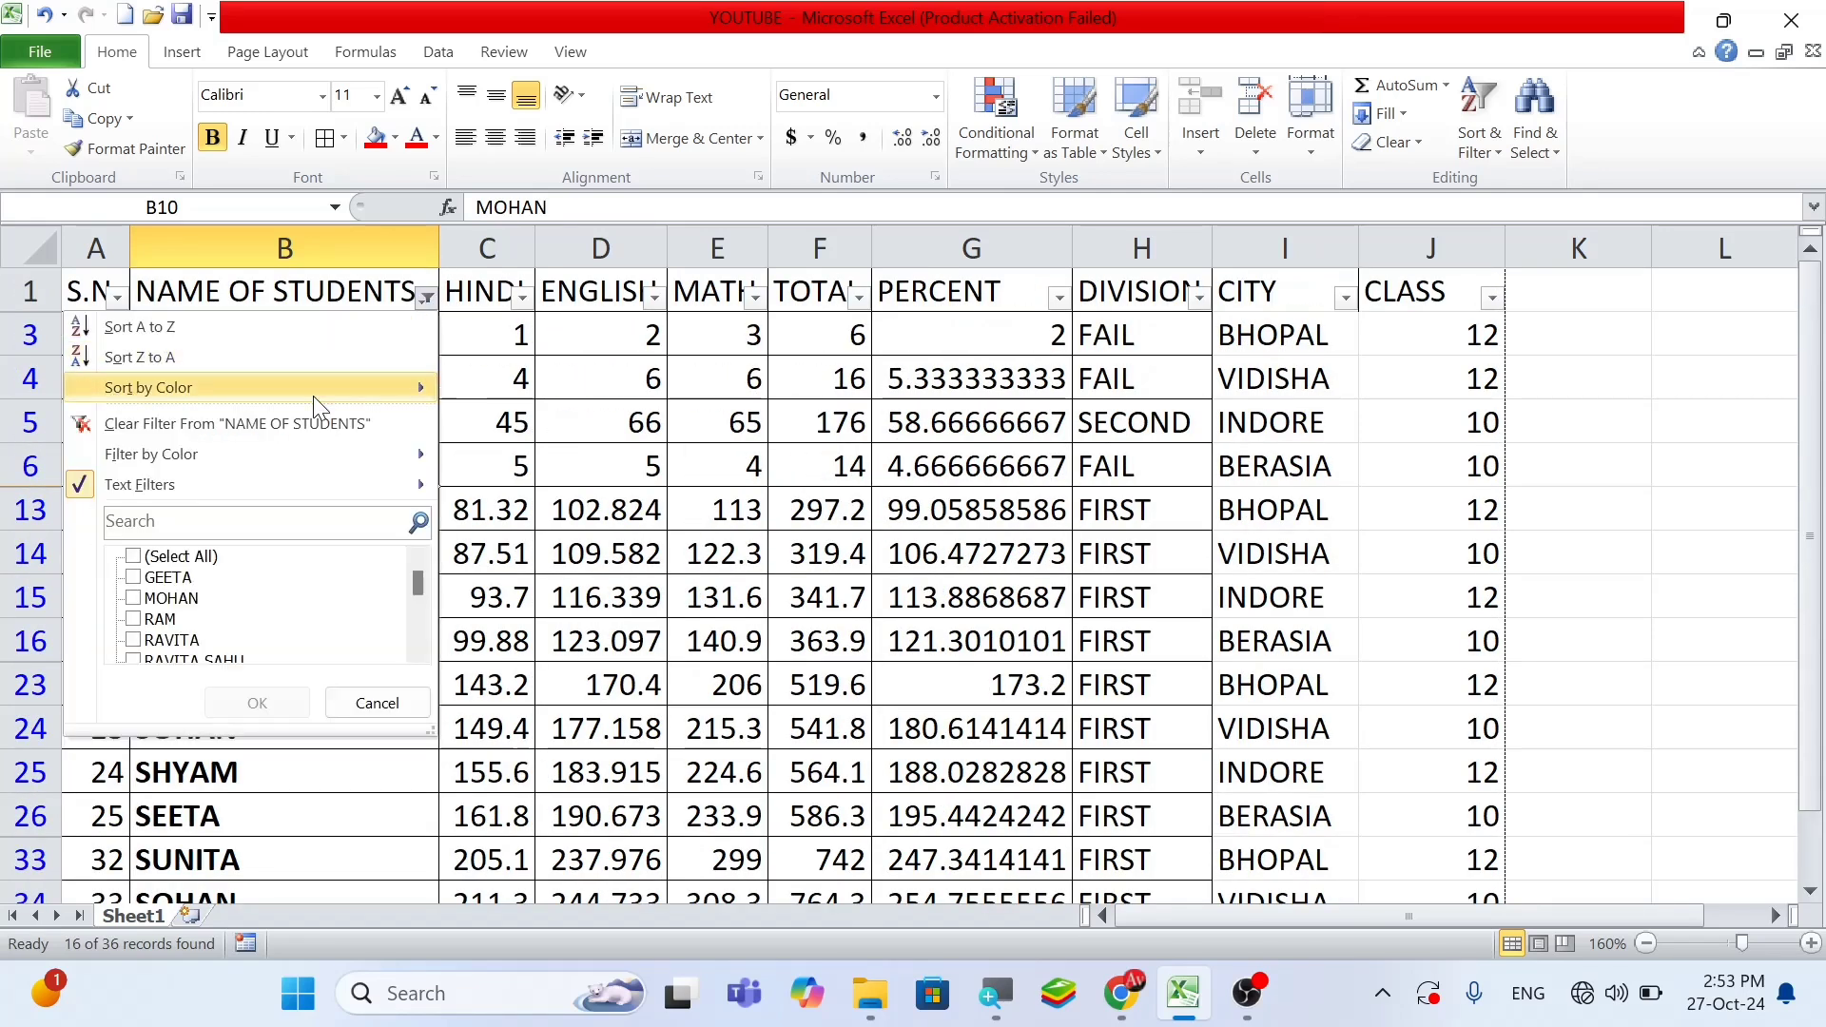
{"action": "mouse_move", "coordinate": [216, 469]}
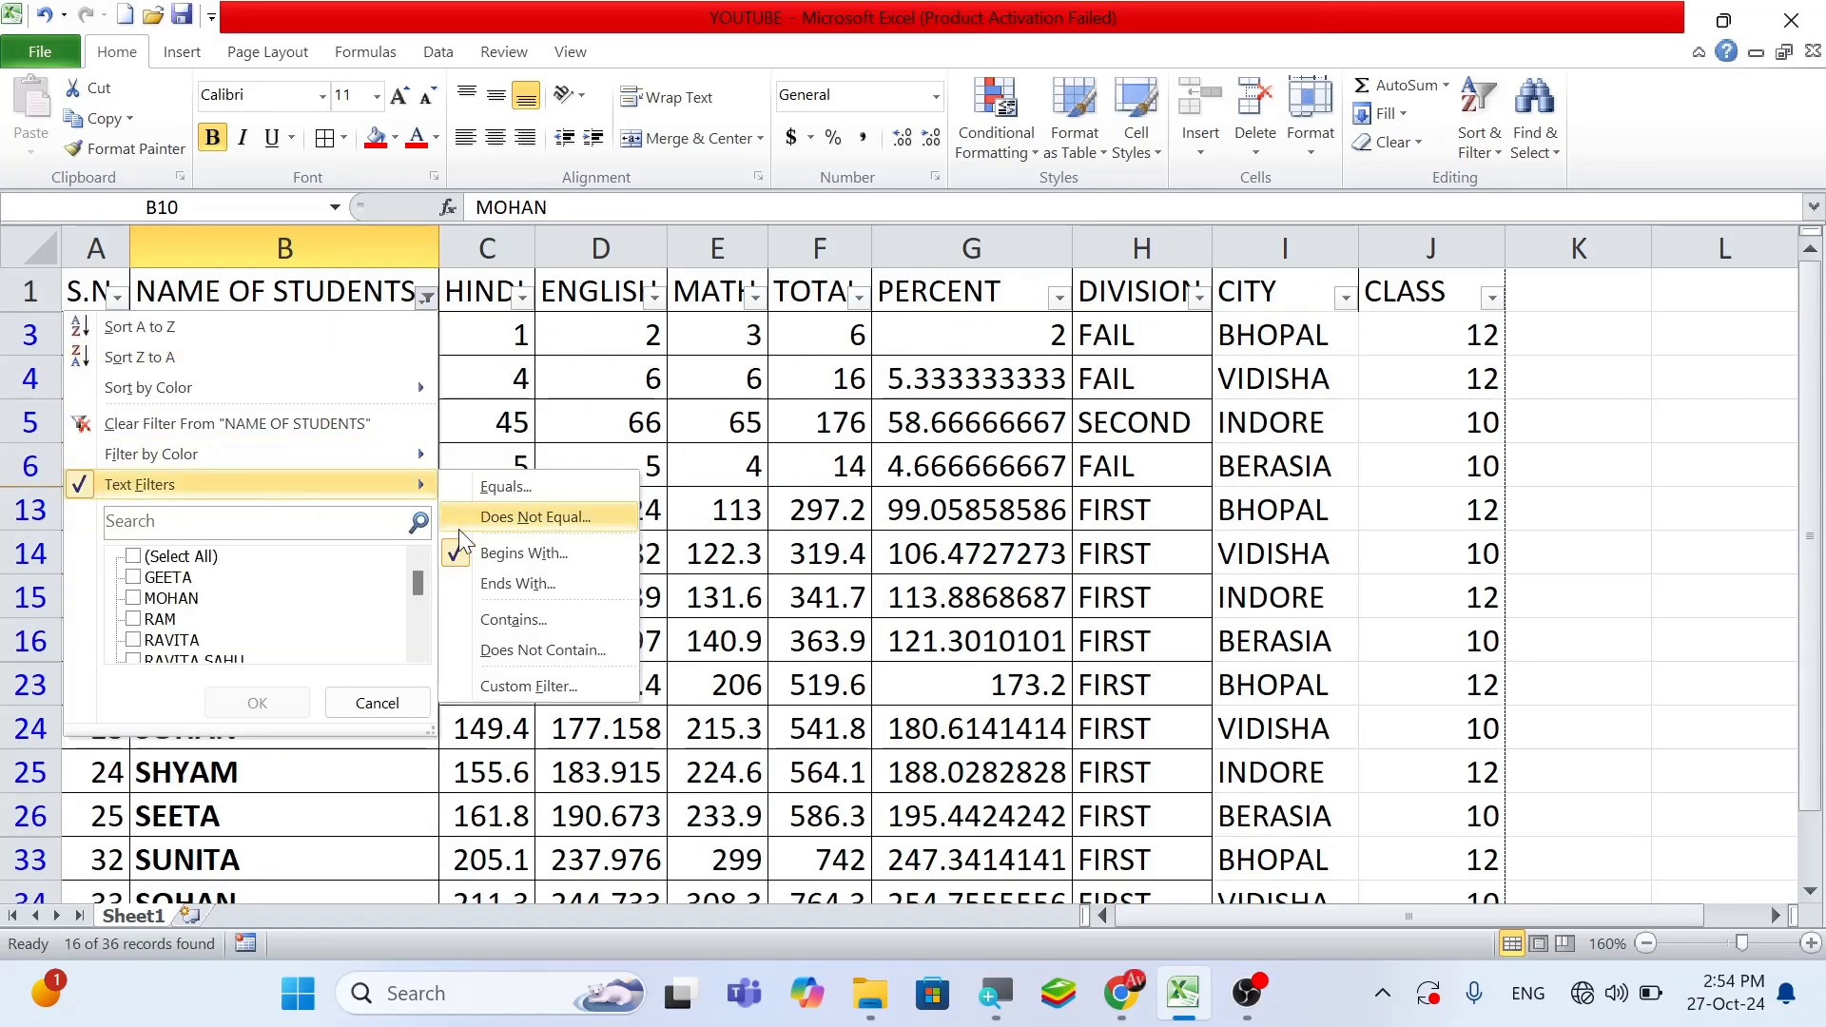
{"action": "left_click", "coordinate": [498, 550]}
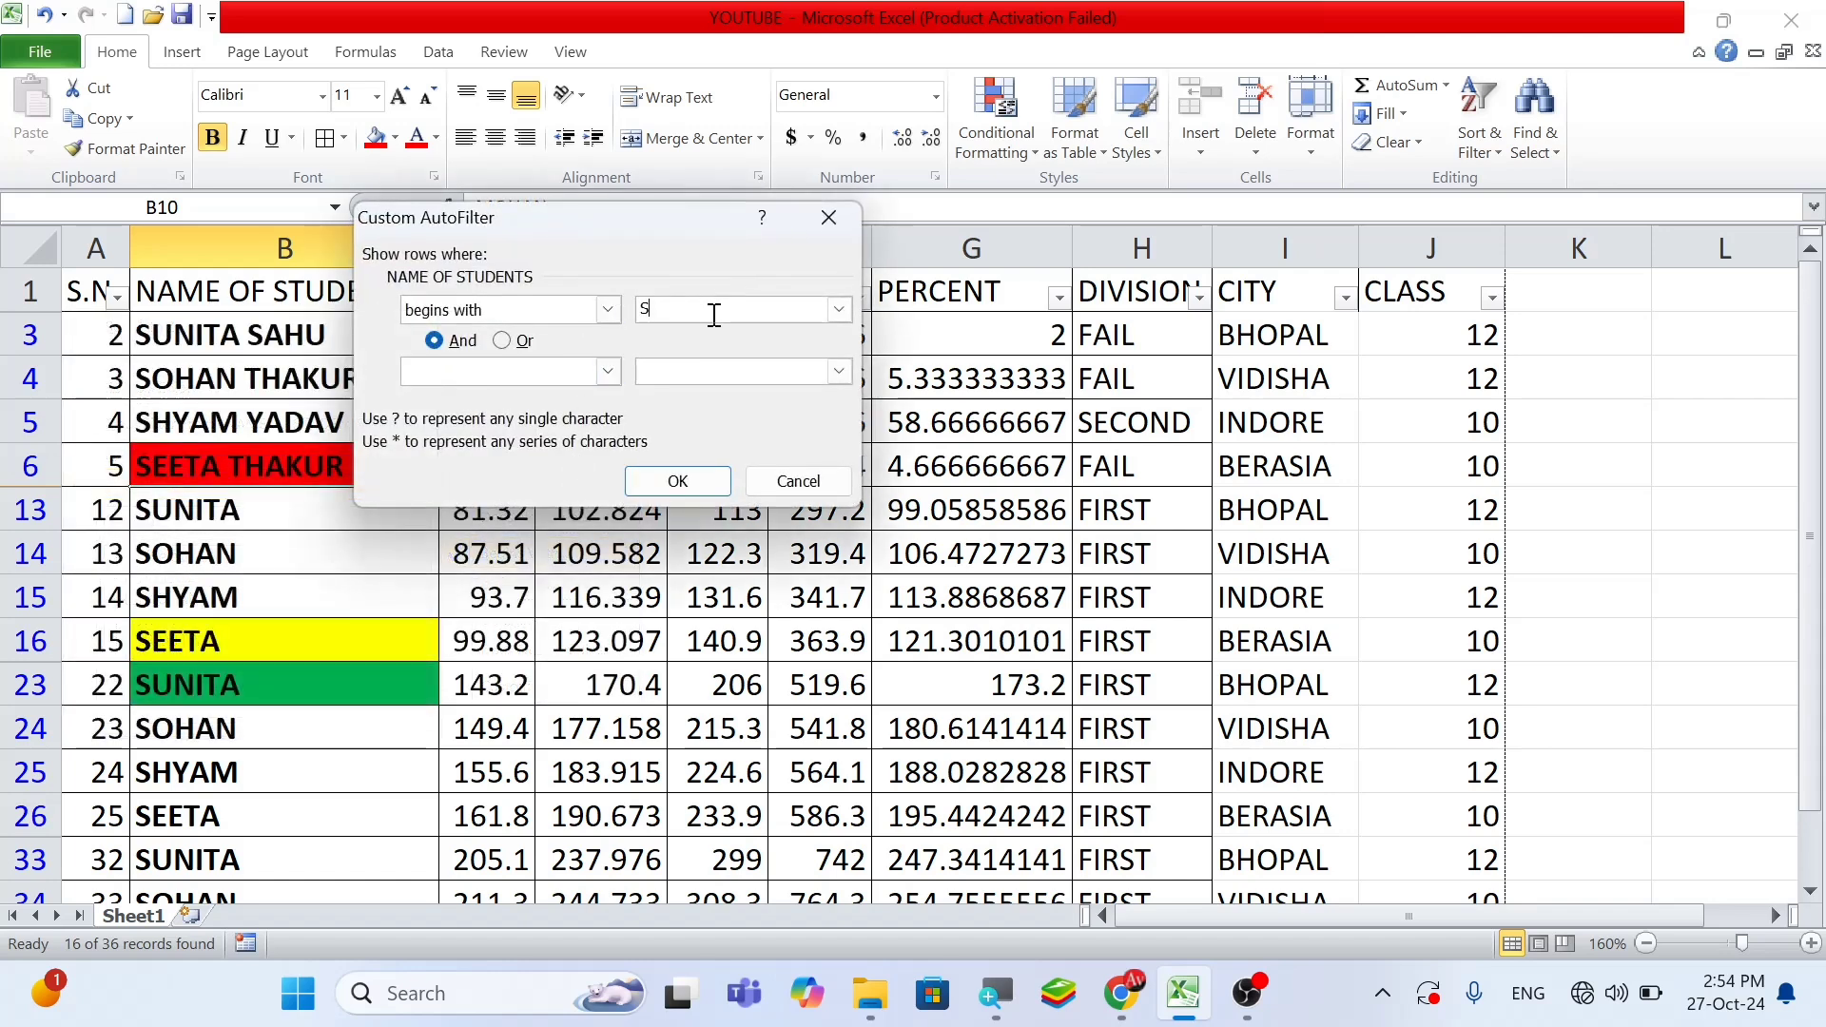
{"action": "type", "text": "RAM"}
{"action": "left_click", "coordinate": [684, 475]}
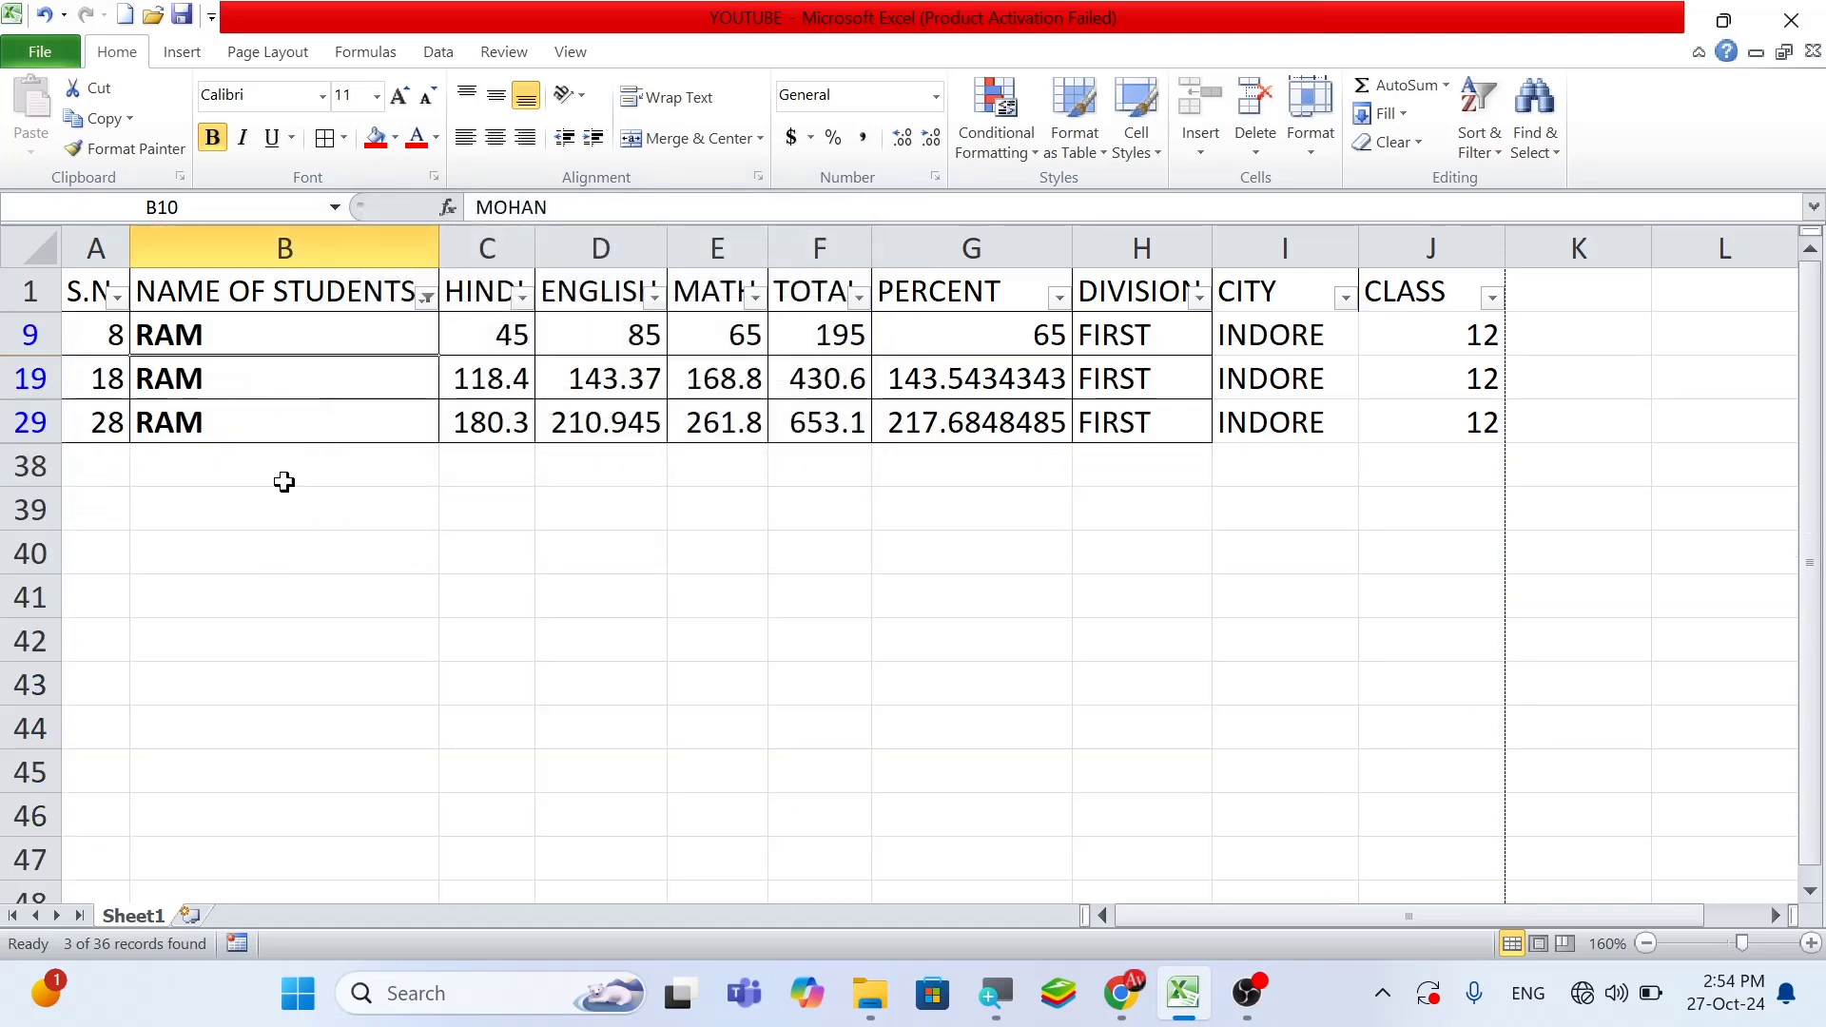
Set the Begins With text filter on NAME OF STUDENTS to the first name of the student in B2
{"action": "left_click", "coordinate": [425, 296]}
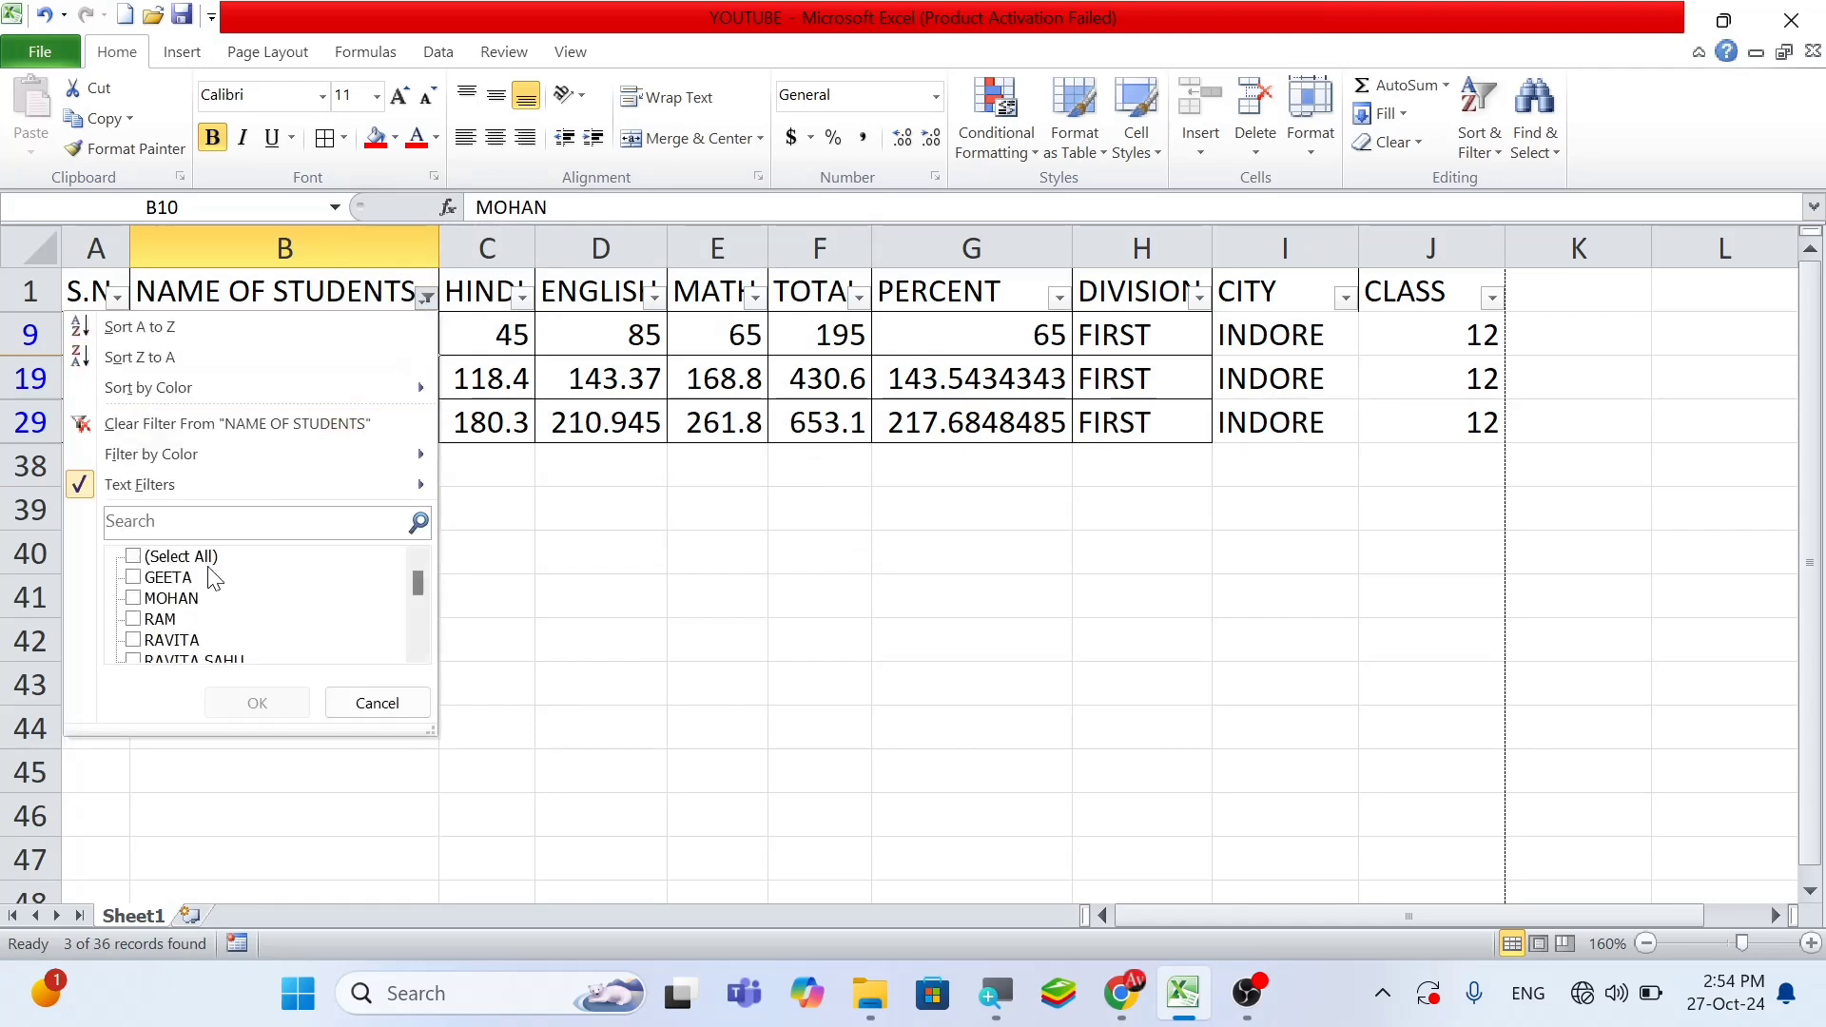
{"action": "mouse_move", "coordinate": [220, 477]}
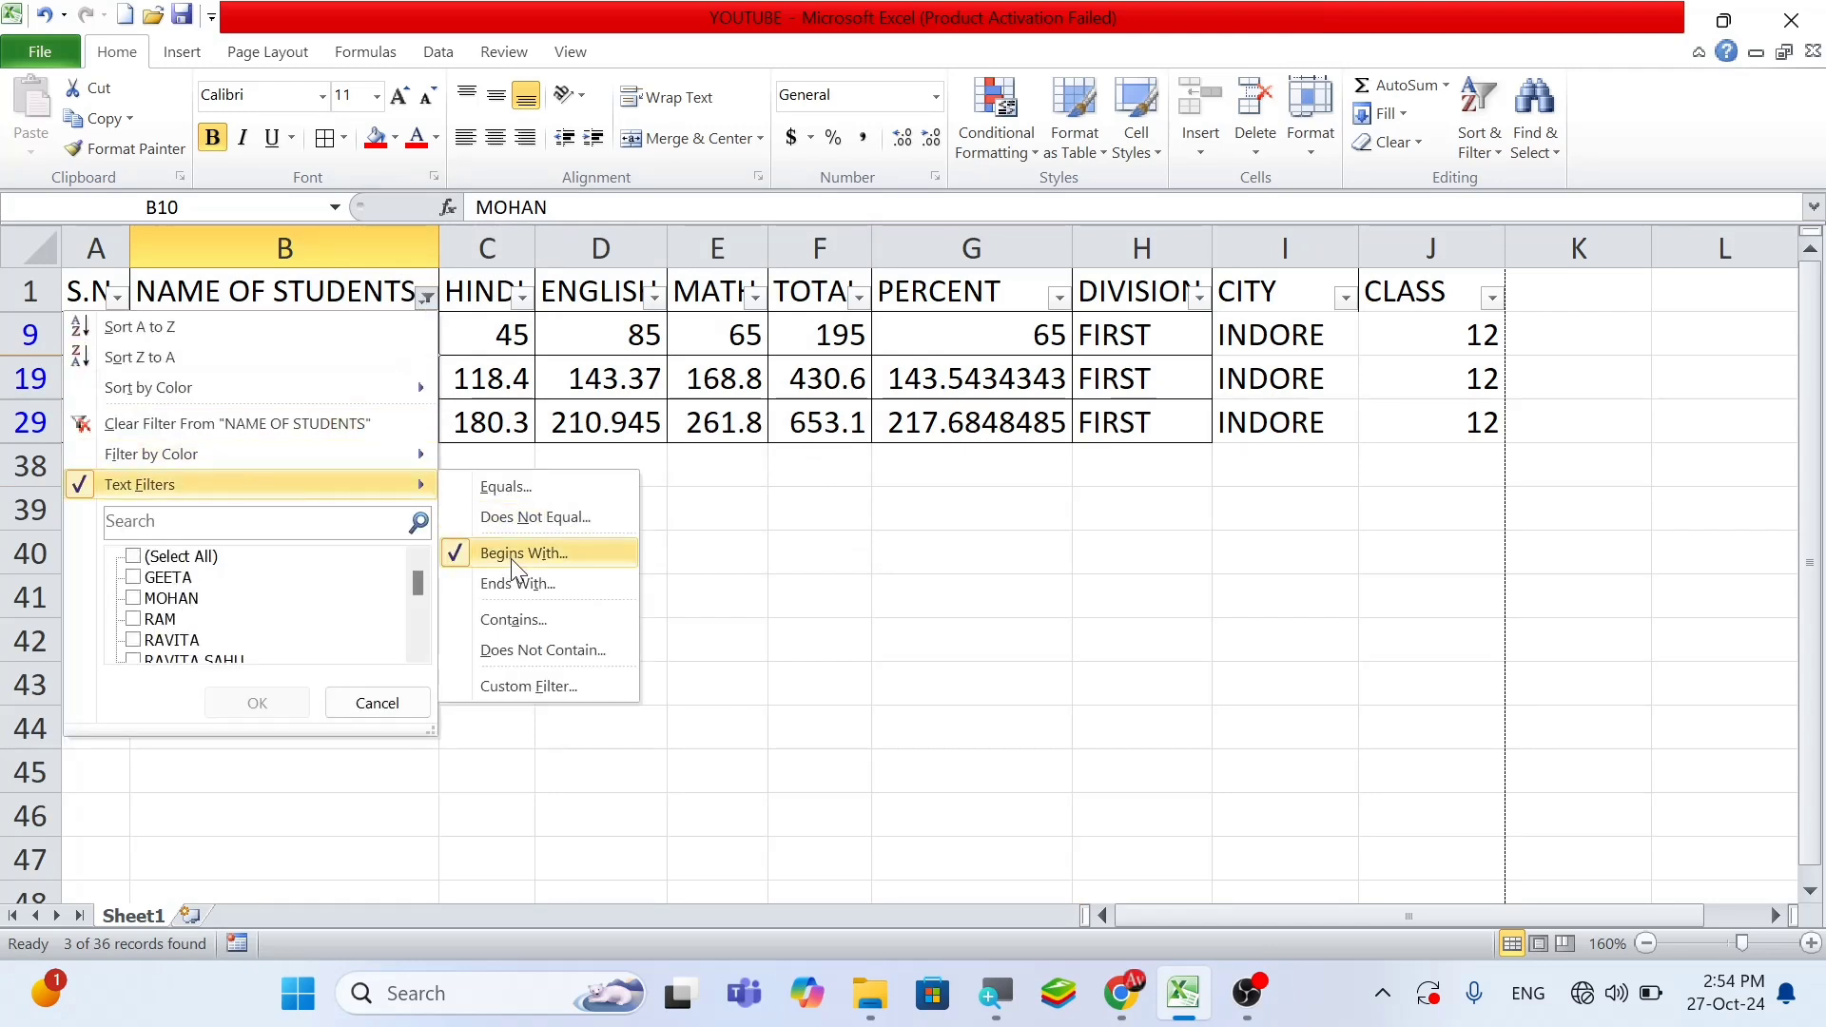
{"action": "left_click", "coordinate": [511, 557]}
{"action": "left_click", "coordinate": [701, 321]}
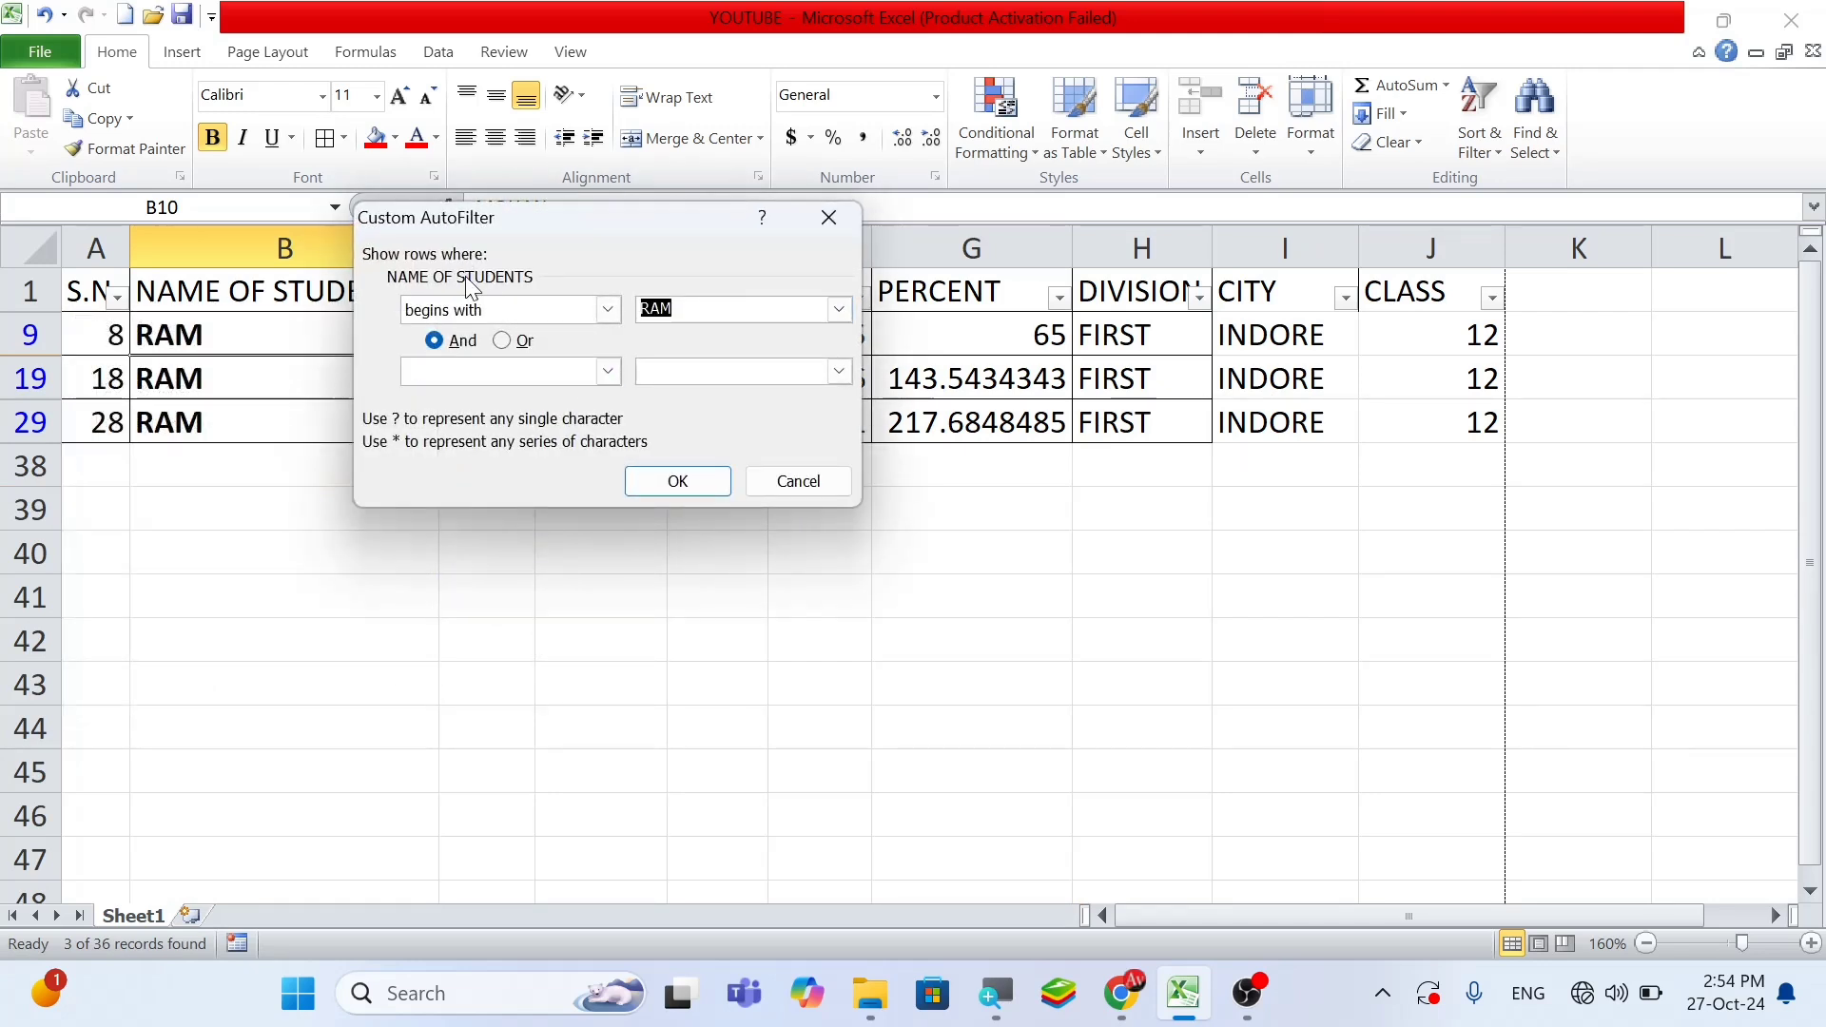
{"action": "type", "text": "VINITA"}
{"action": "left_click", "coordinate": [677, 483]}
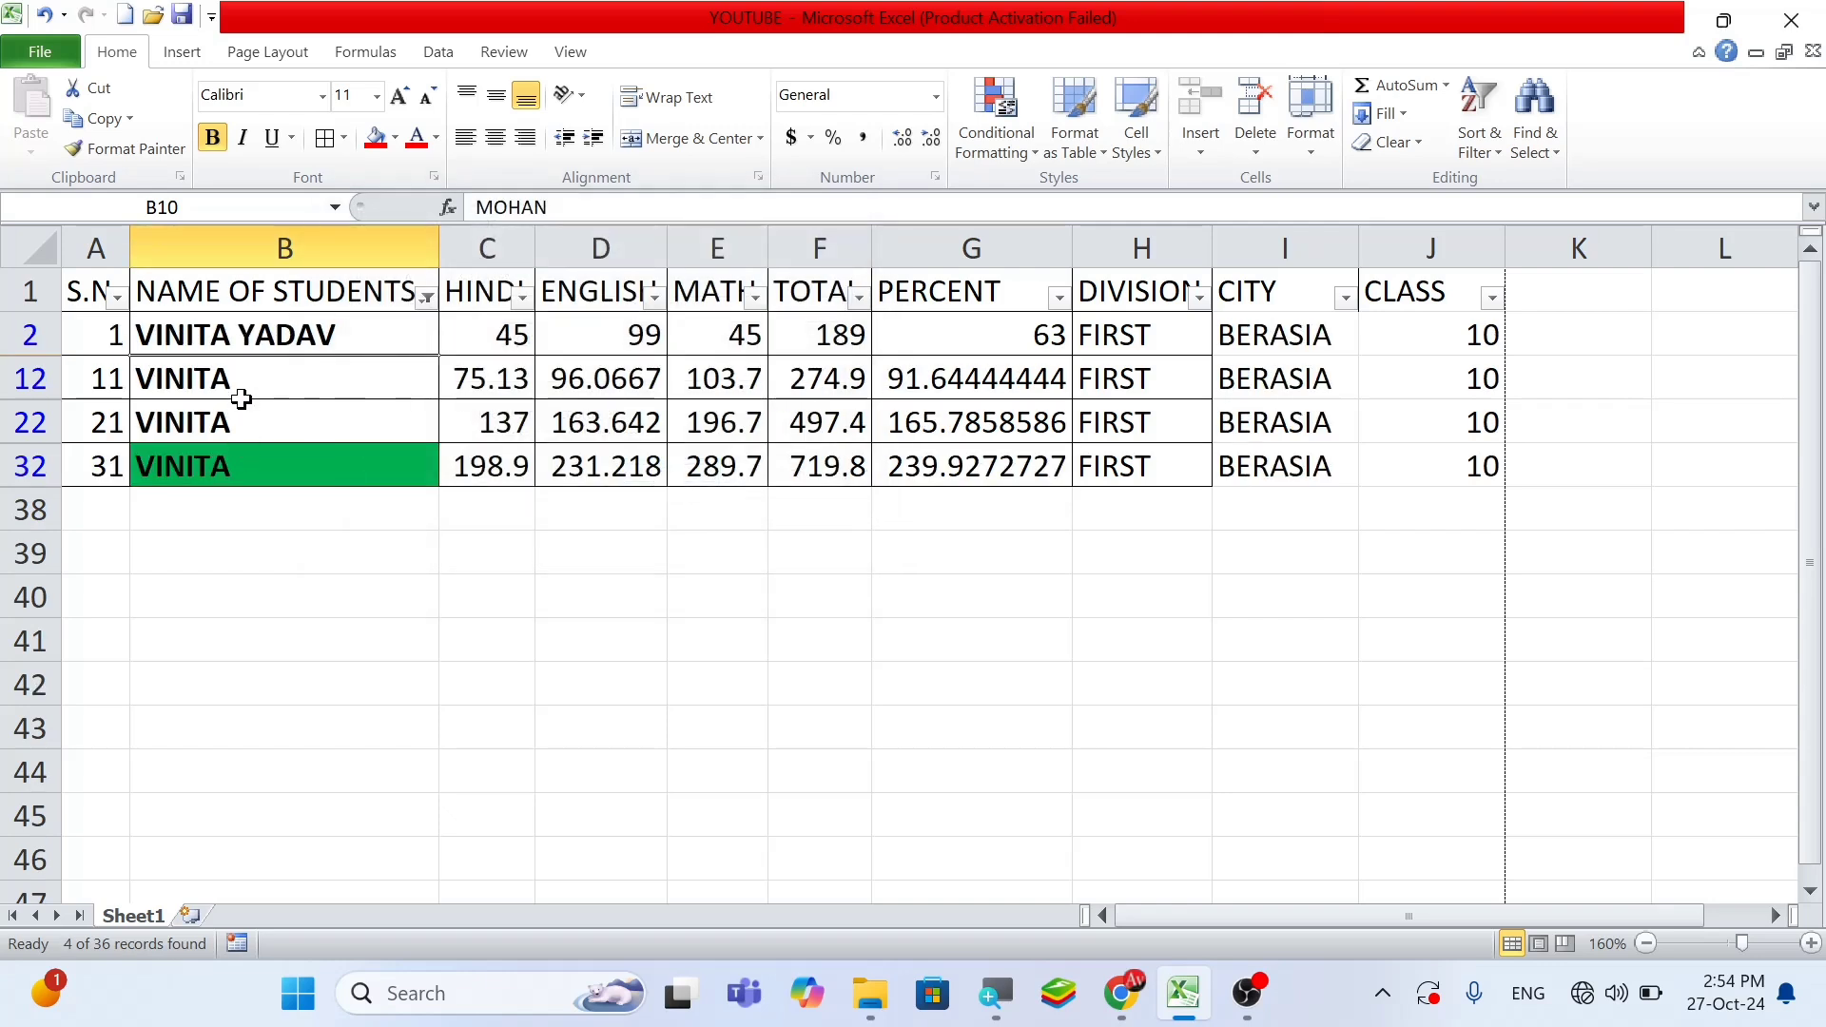
{"action": "left_click", "coordinate": [242, 394]}
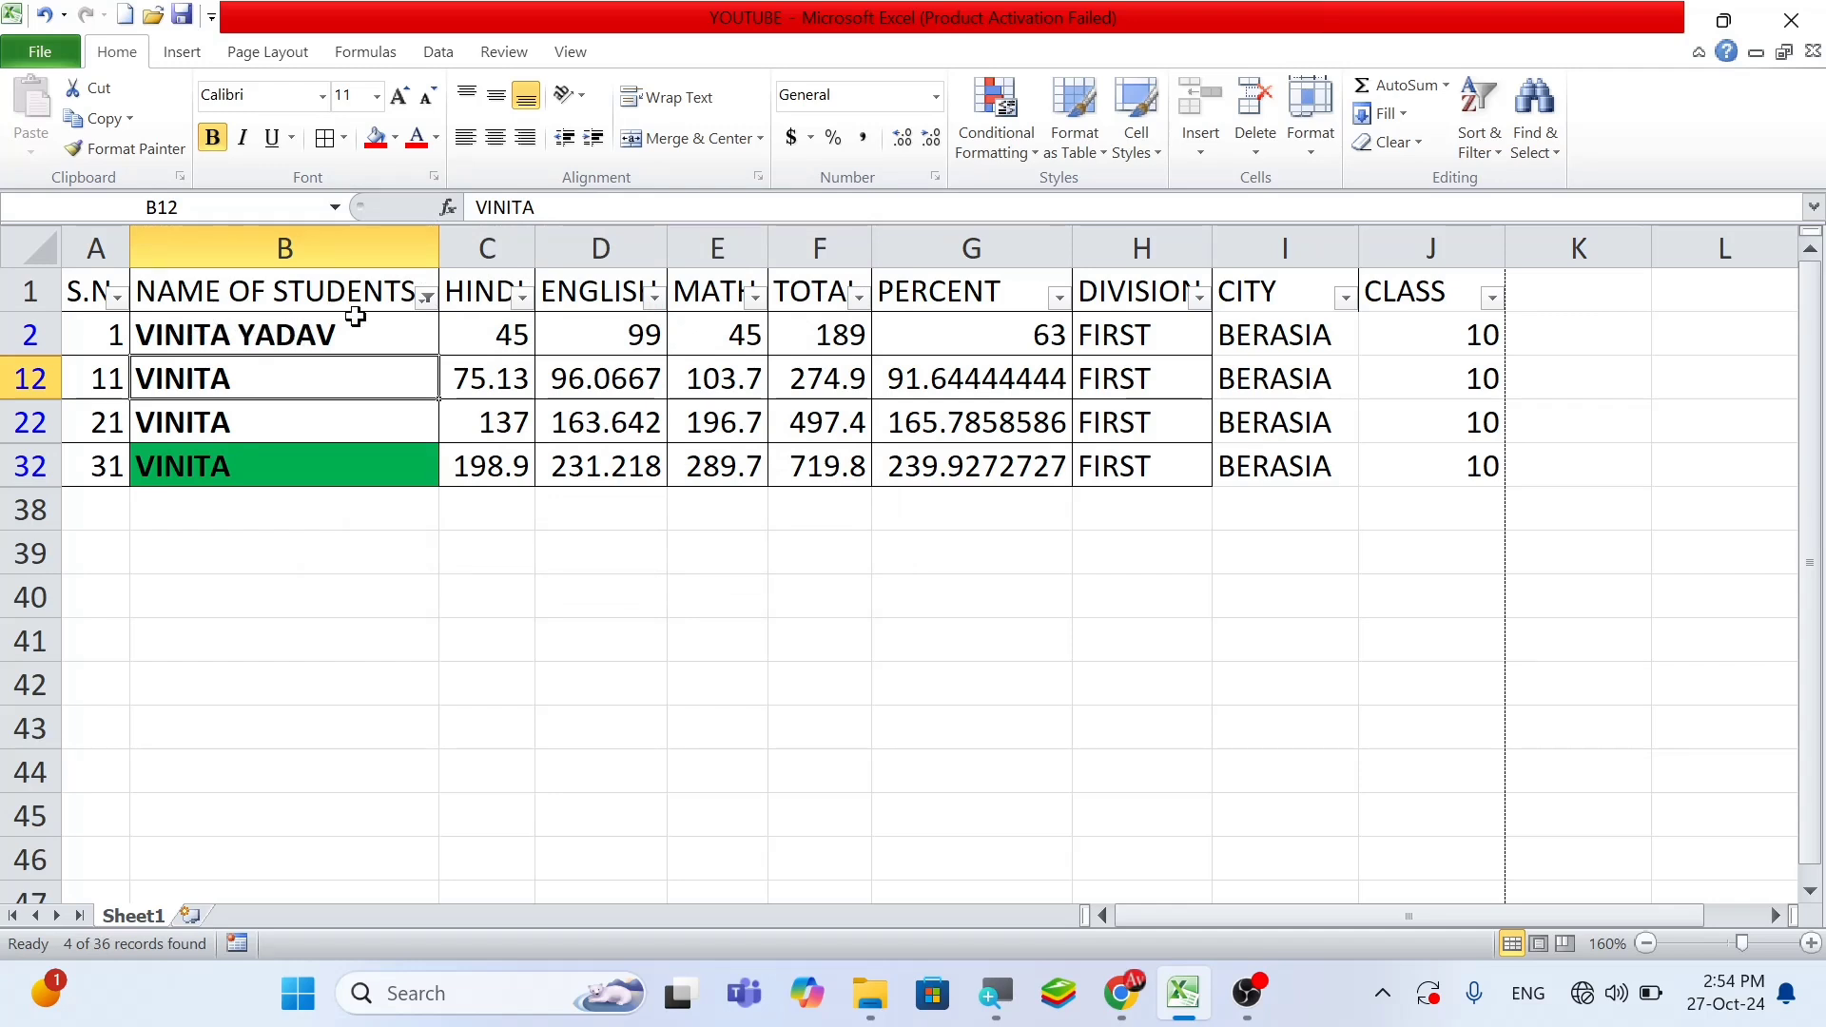
Apply an Ends With text filter to the NAME OF STUDENTS column using the surname of the student in B4
{"action": "left_click", "coordinate": [426, 297]}
{"action": "mouse_move", "coordinate": [275, 487]}
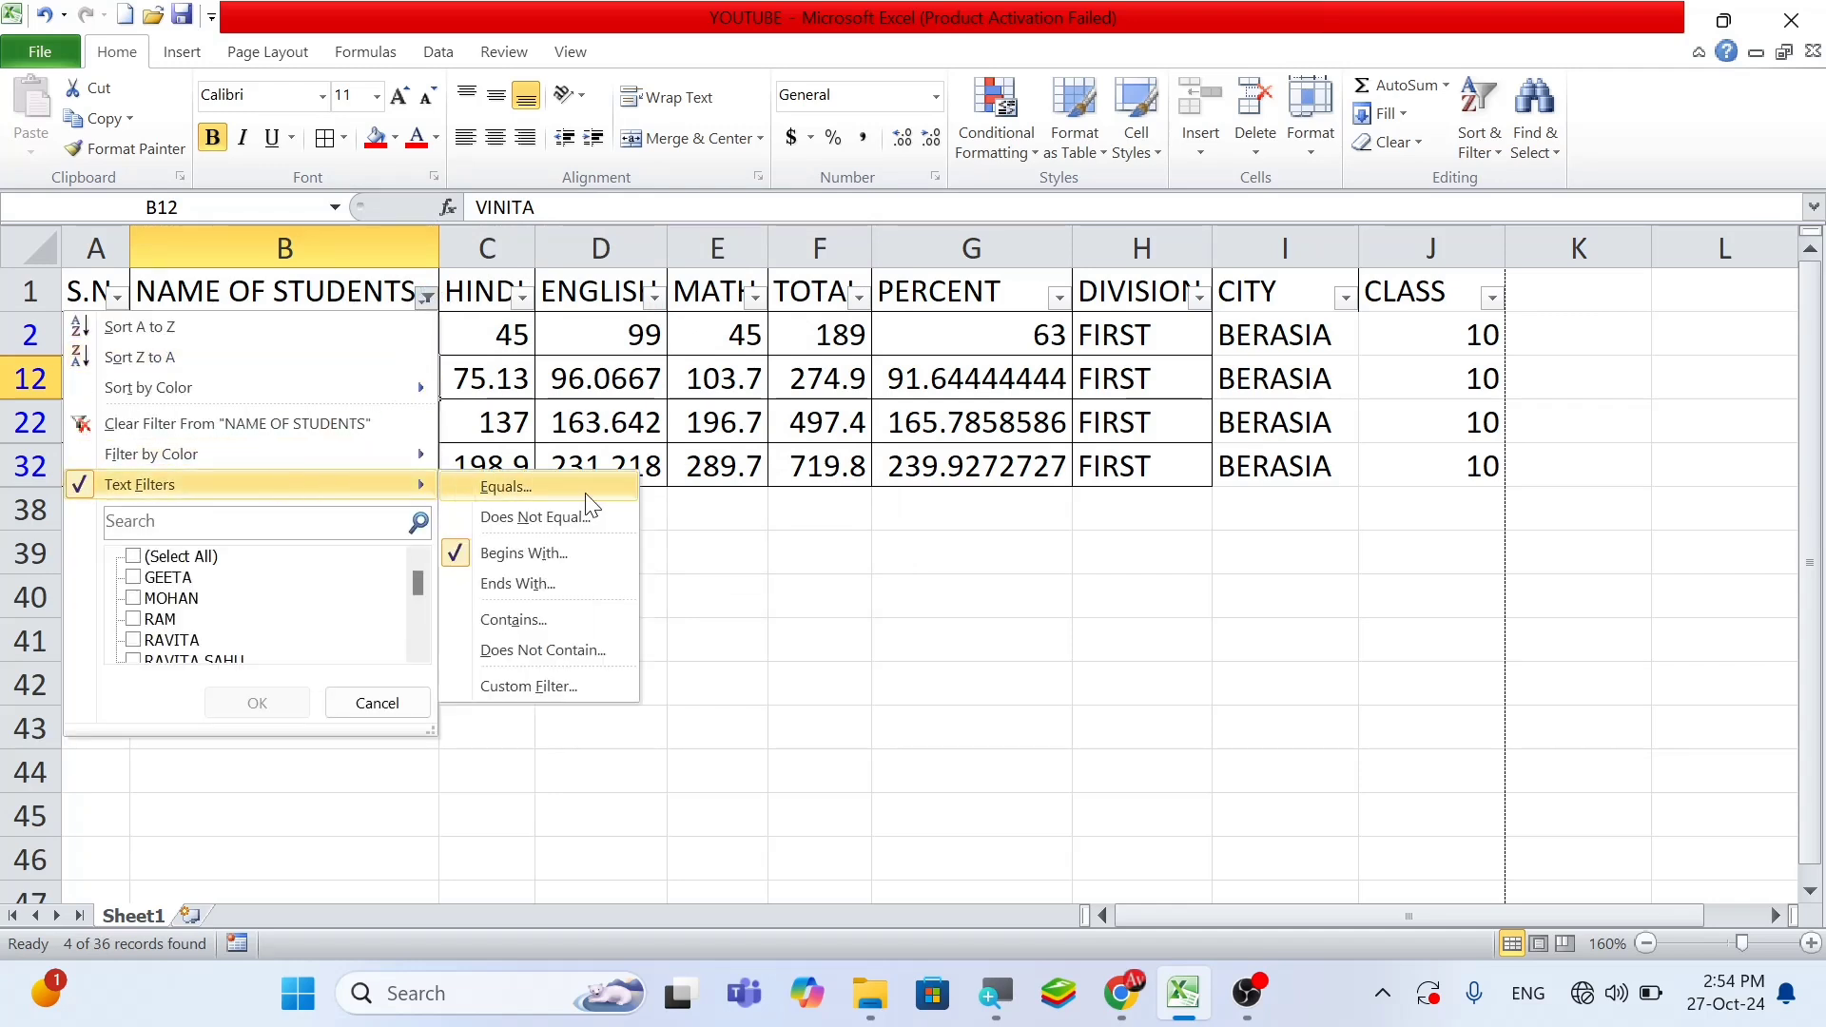
{"action": "left_click", "coordinate": [521, 593]}
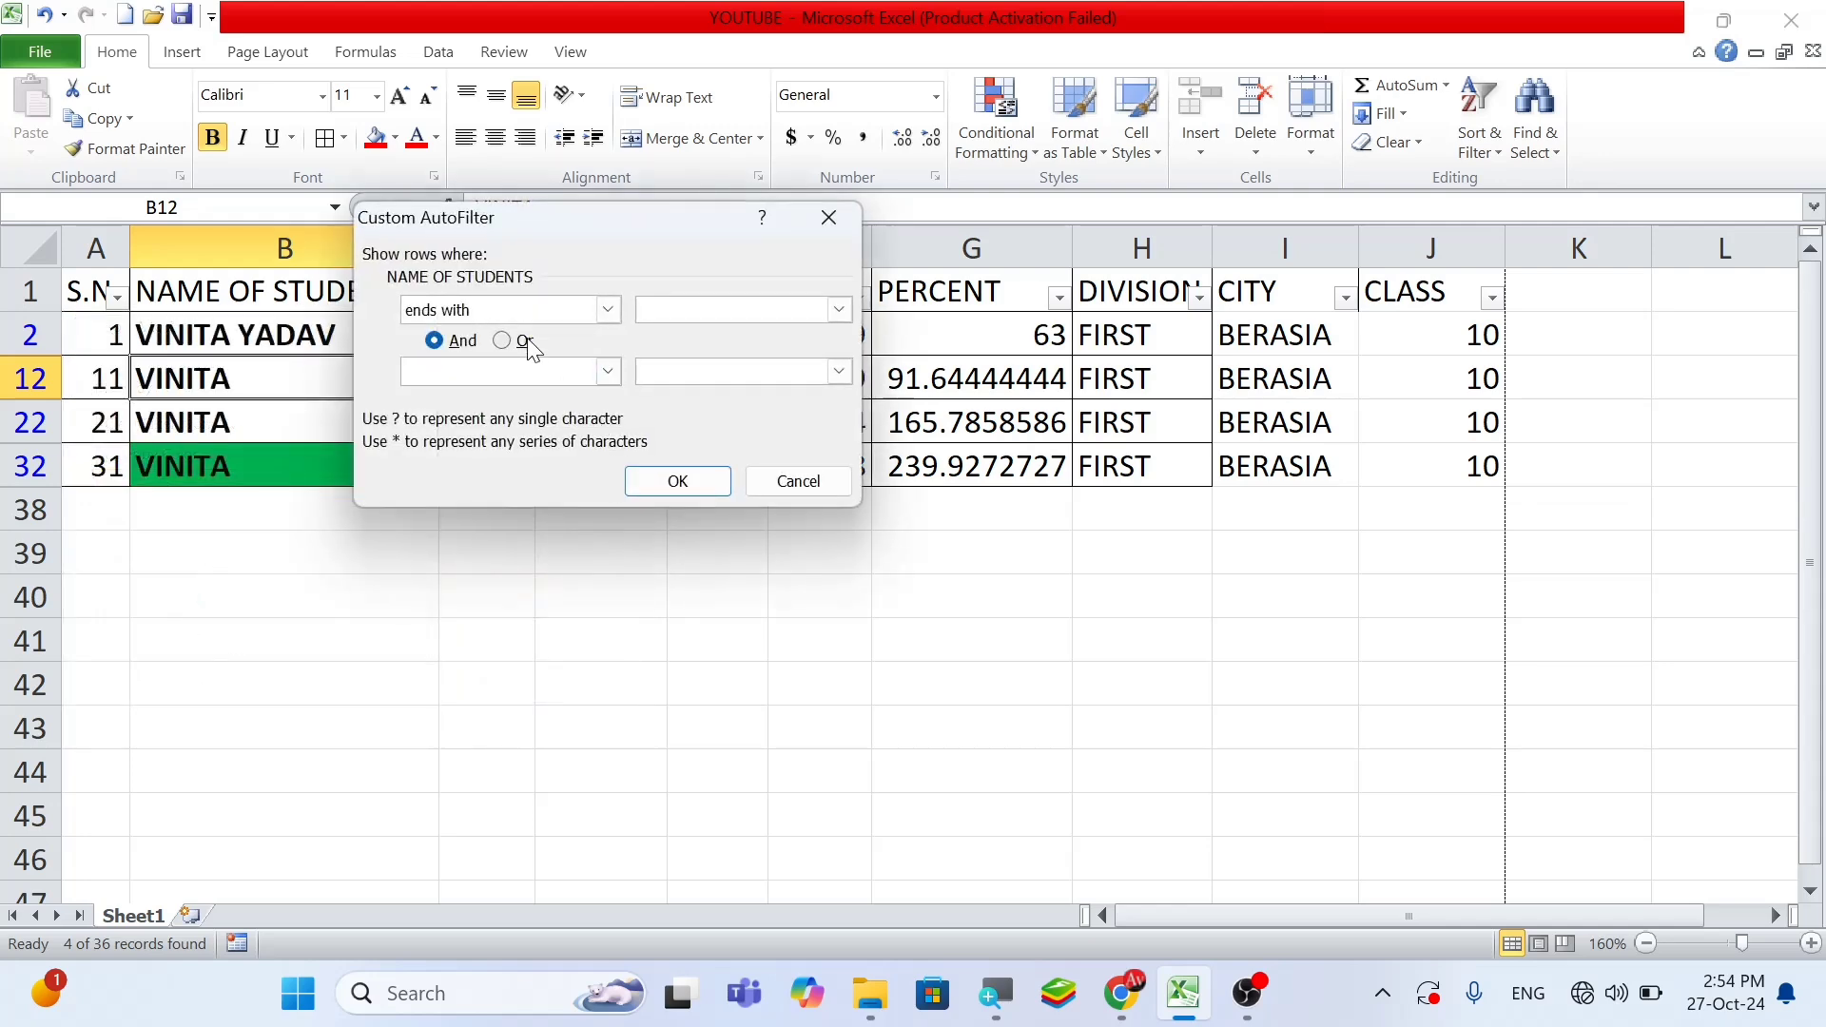
{"action": "type", "text": "THAKUR"}
{"action": "left_click", "coordinate": [678, 481]}
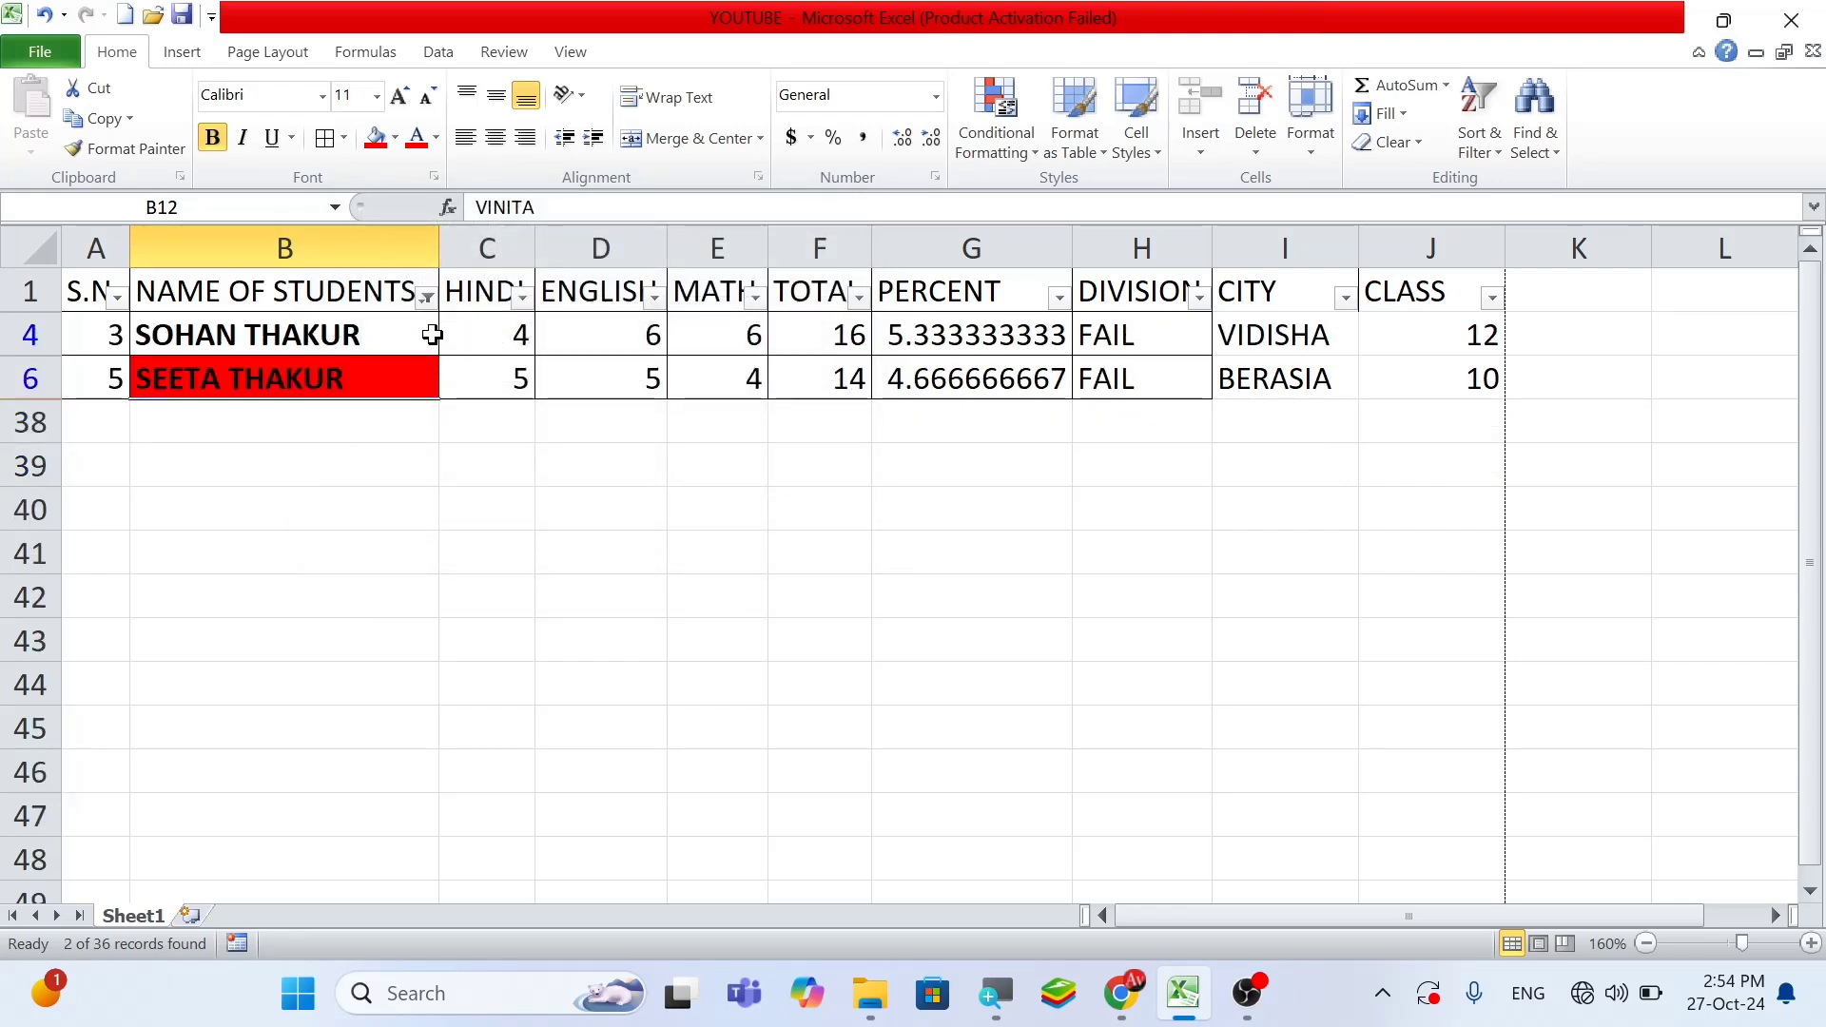
Apply a Contains text filter to NAME OF STUDENTS using the first name of the student in B4, and clear the column's filter
{"action": "left_click", "coordinate": [427, 300]}
{"action": "mouse_move", "coordinate": [274, 481]}
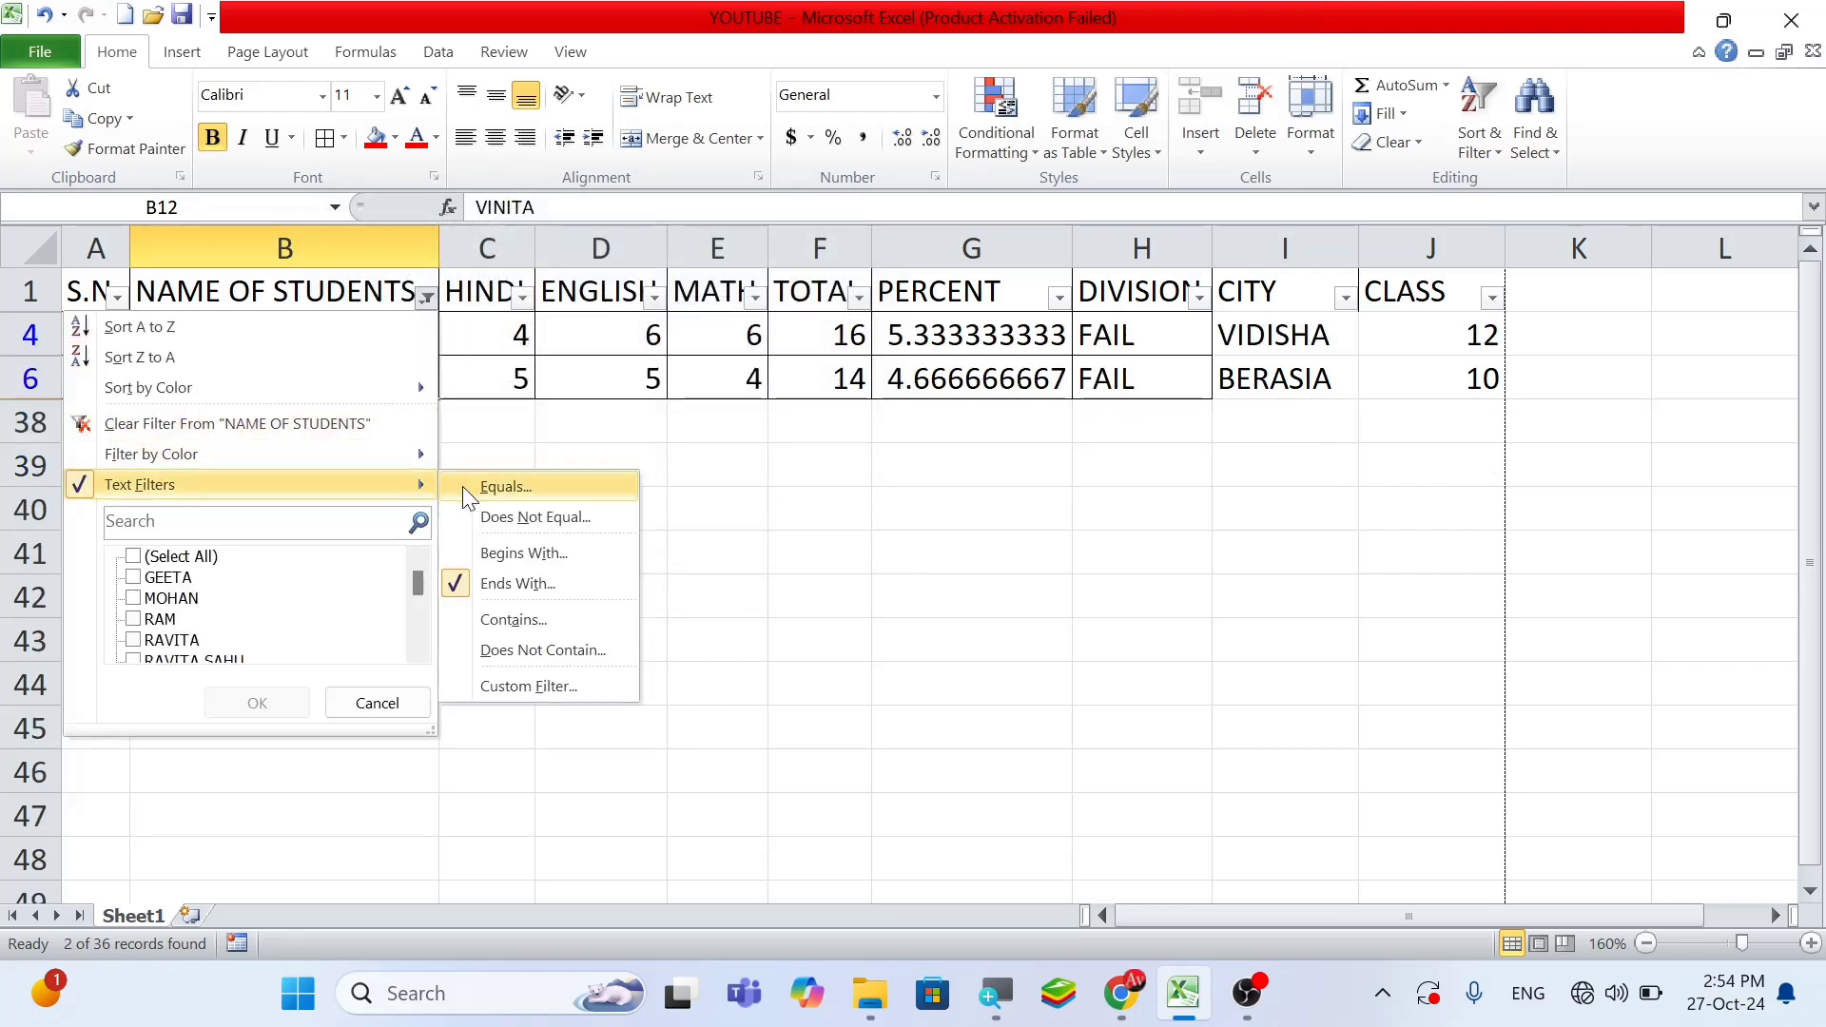
{"action": "left_click", "coordinate": [553, 623]}
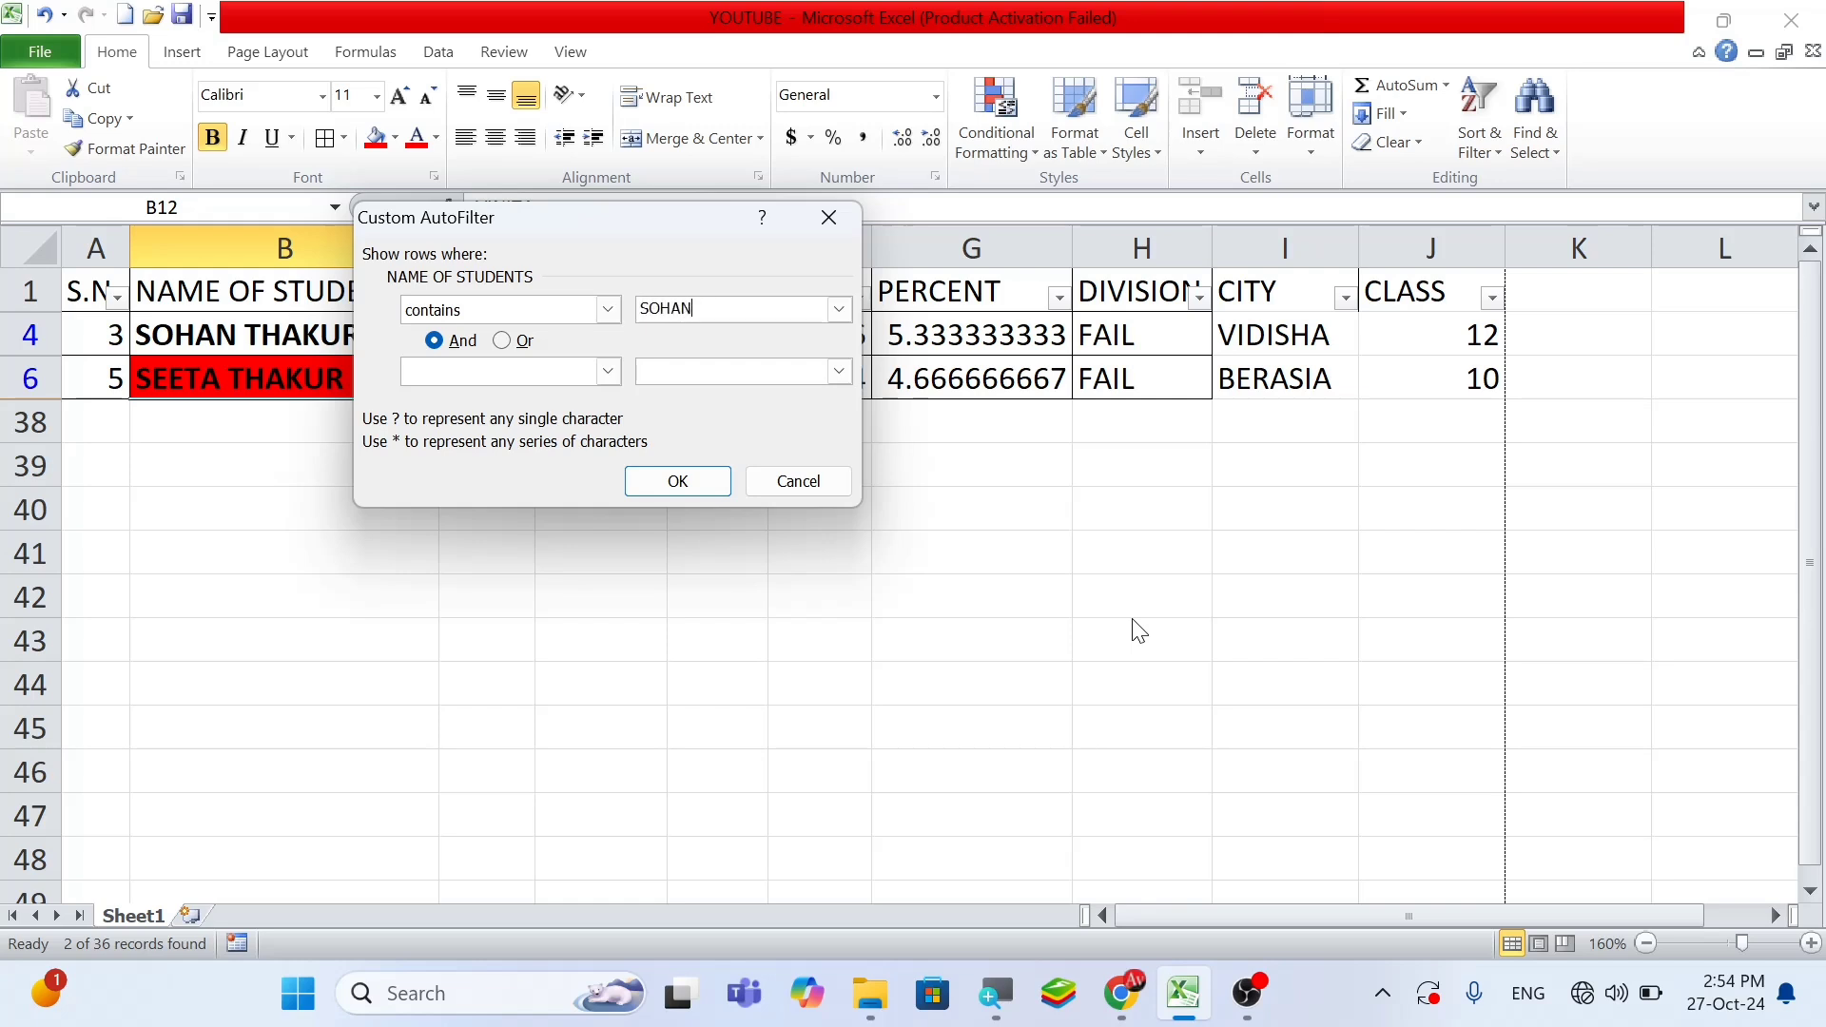
{"action": "key", "text": "Return"}
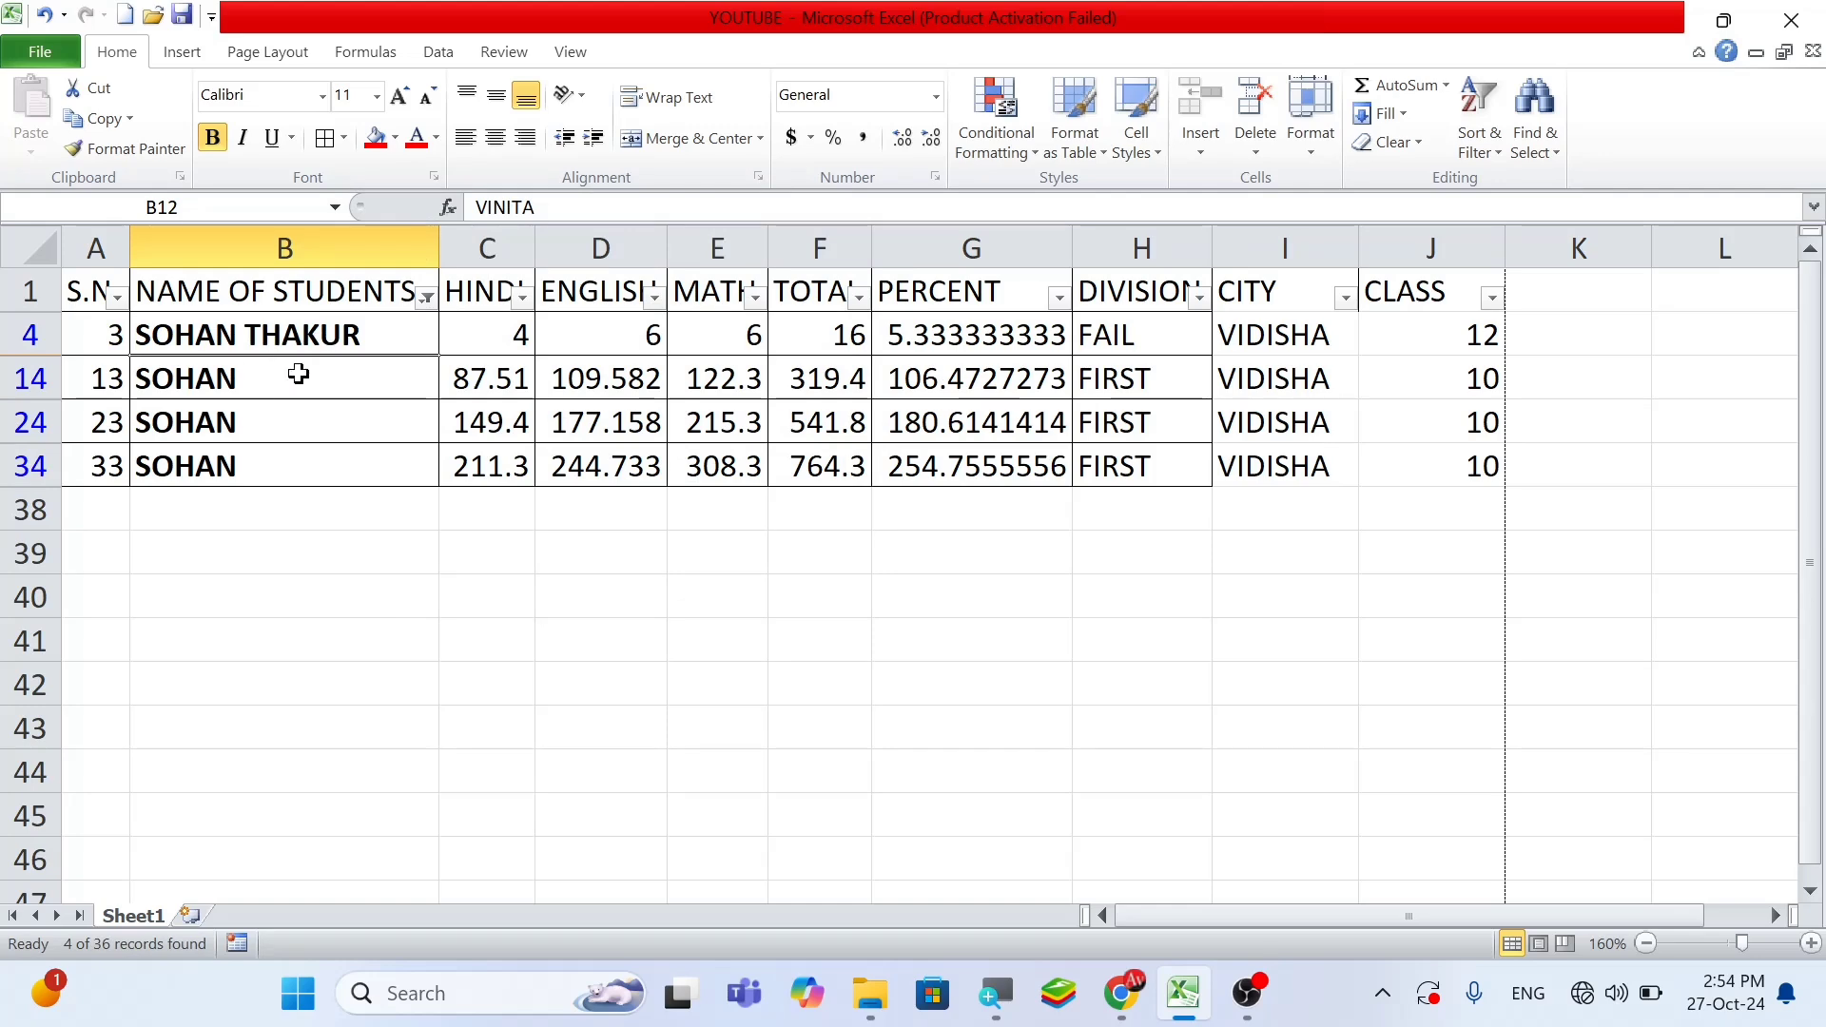
{"action": "left_click", "coordinate": [427, 298]}
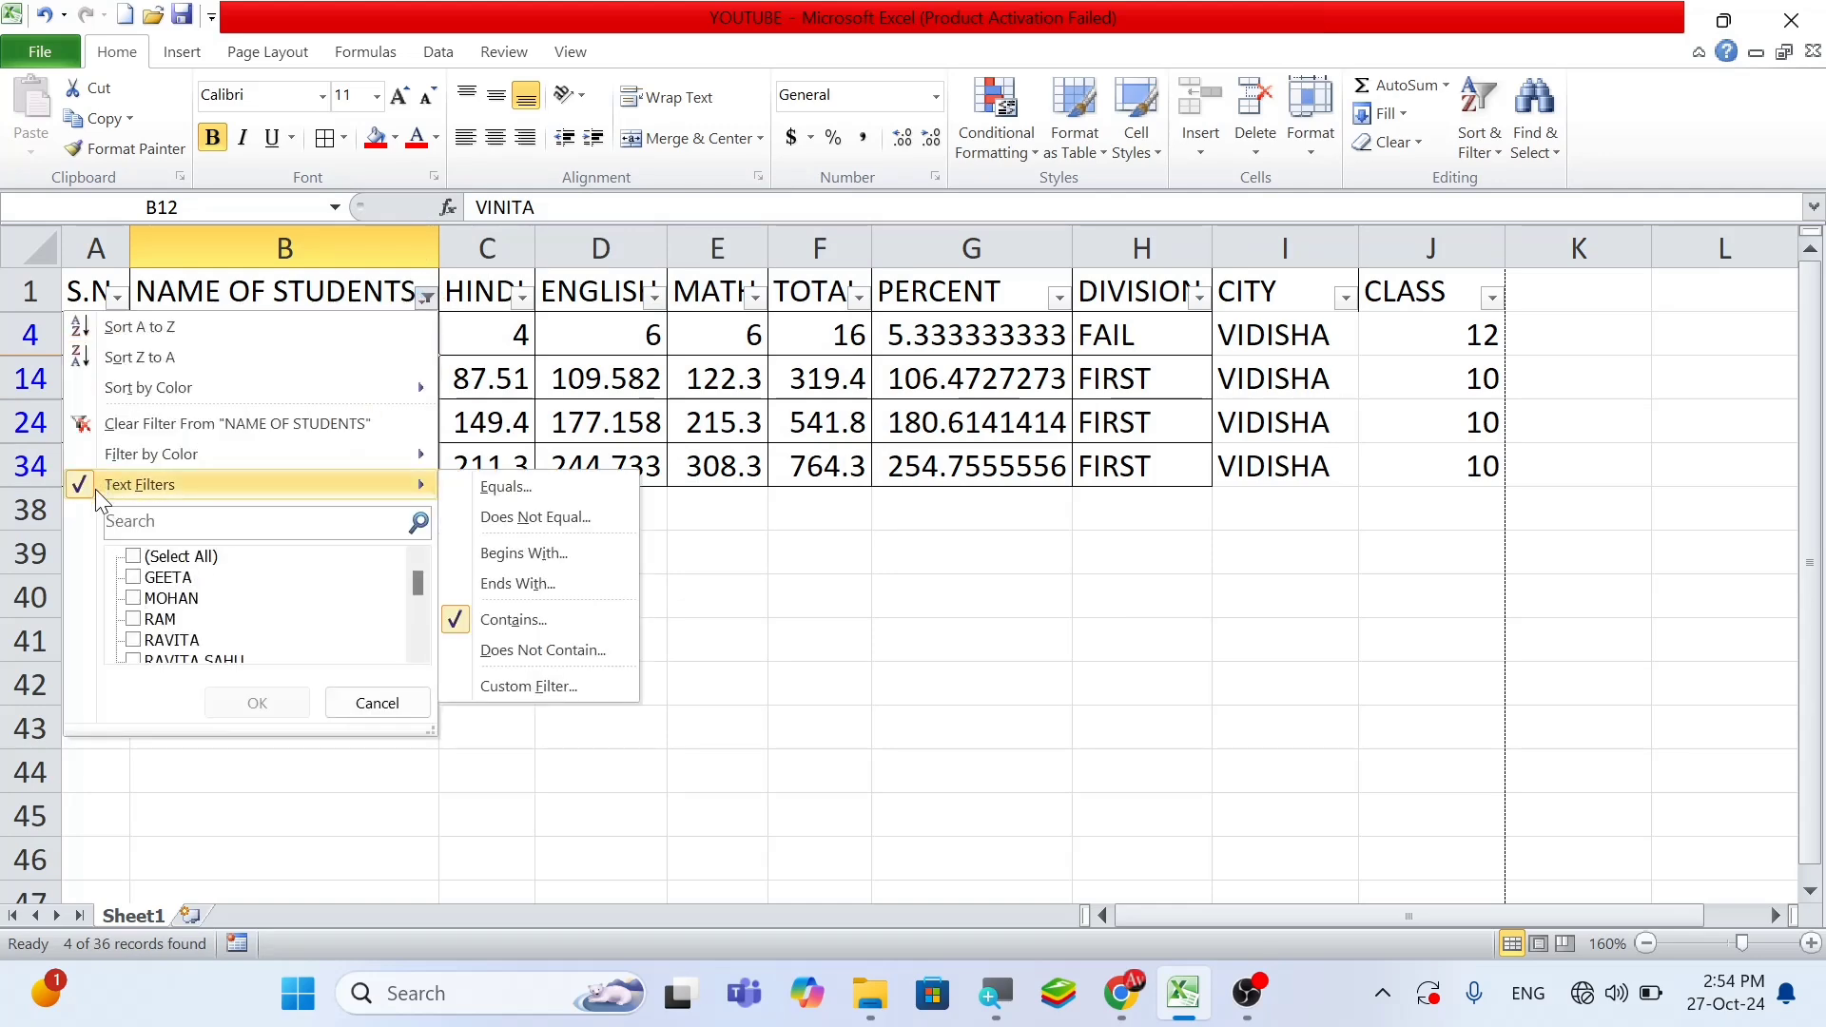
{"action": "left_click", "coordinate": [139, 422]}
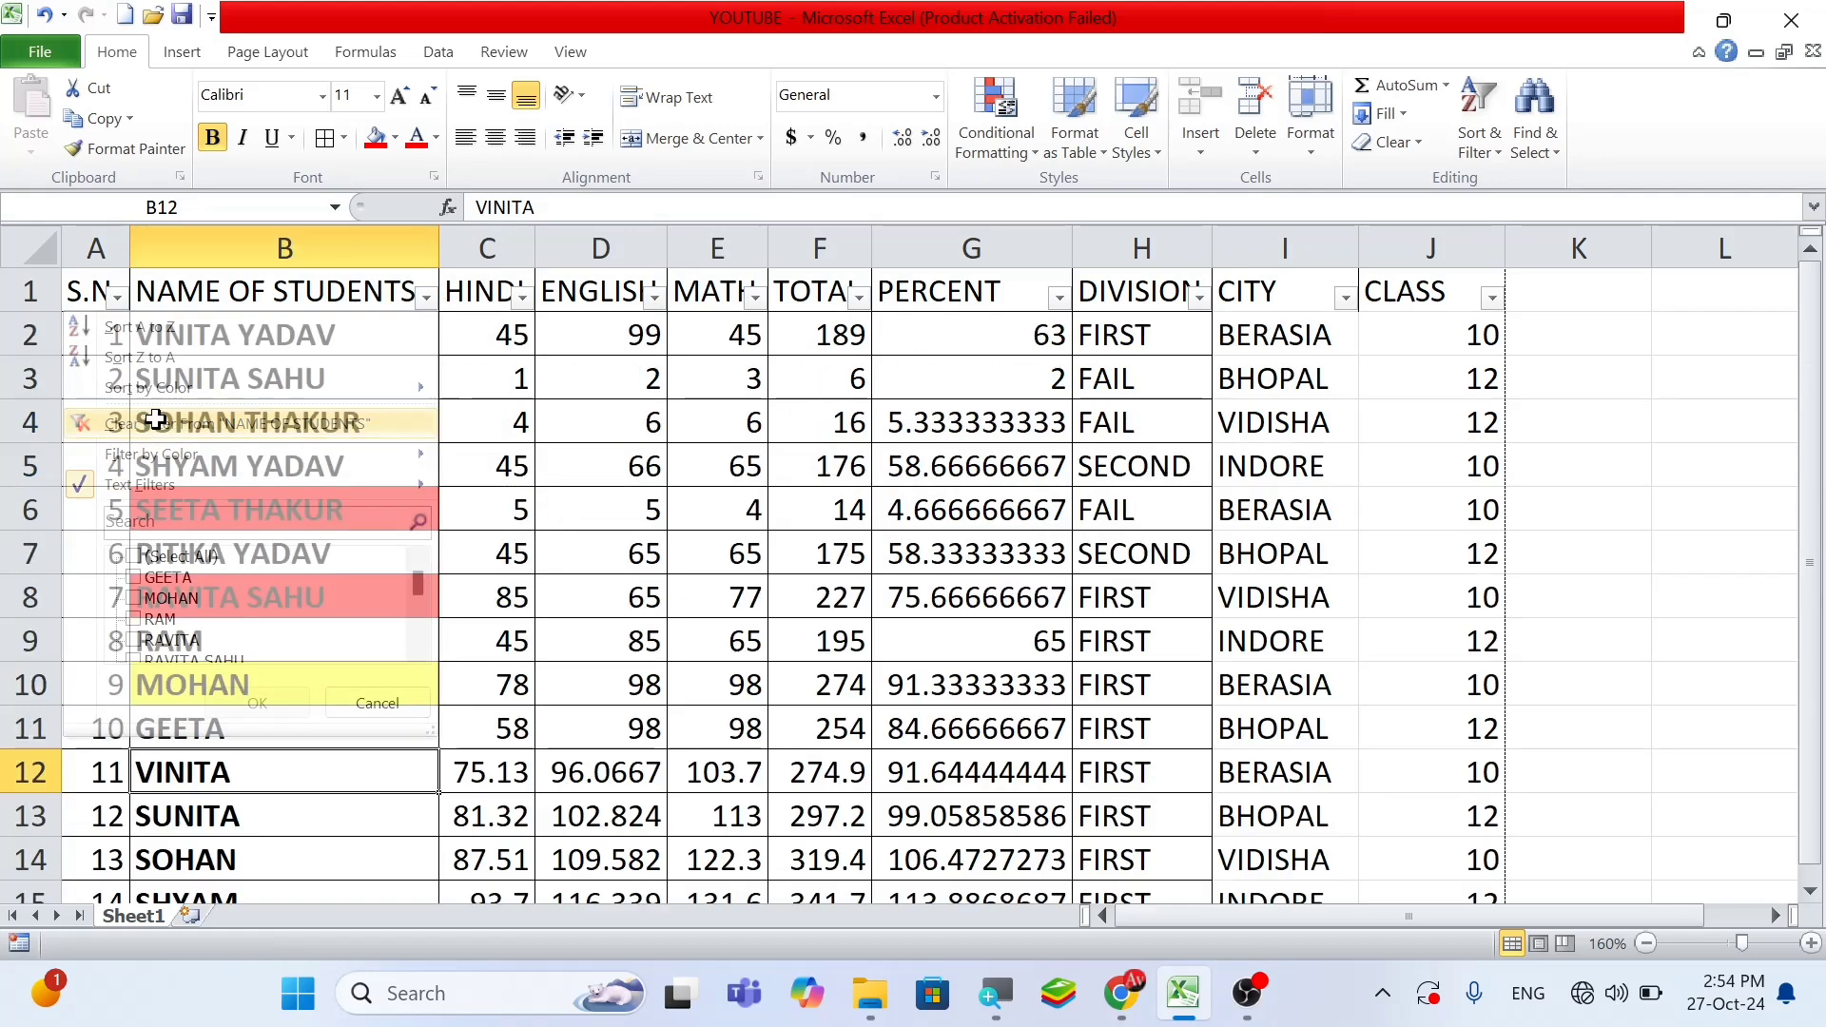
Append a middle name and a surname to the student name in B9
{"action": "left_click", "coordinate": [232, 643]}
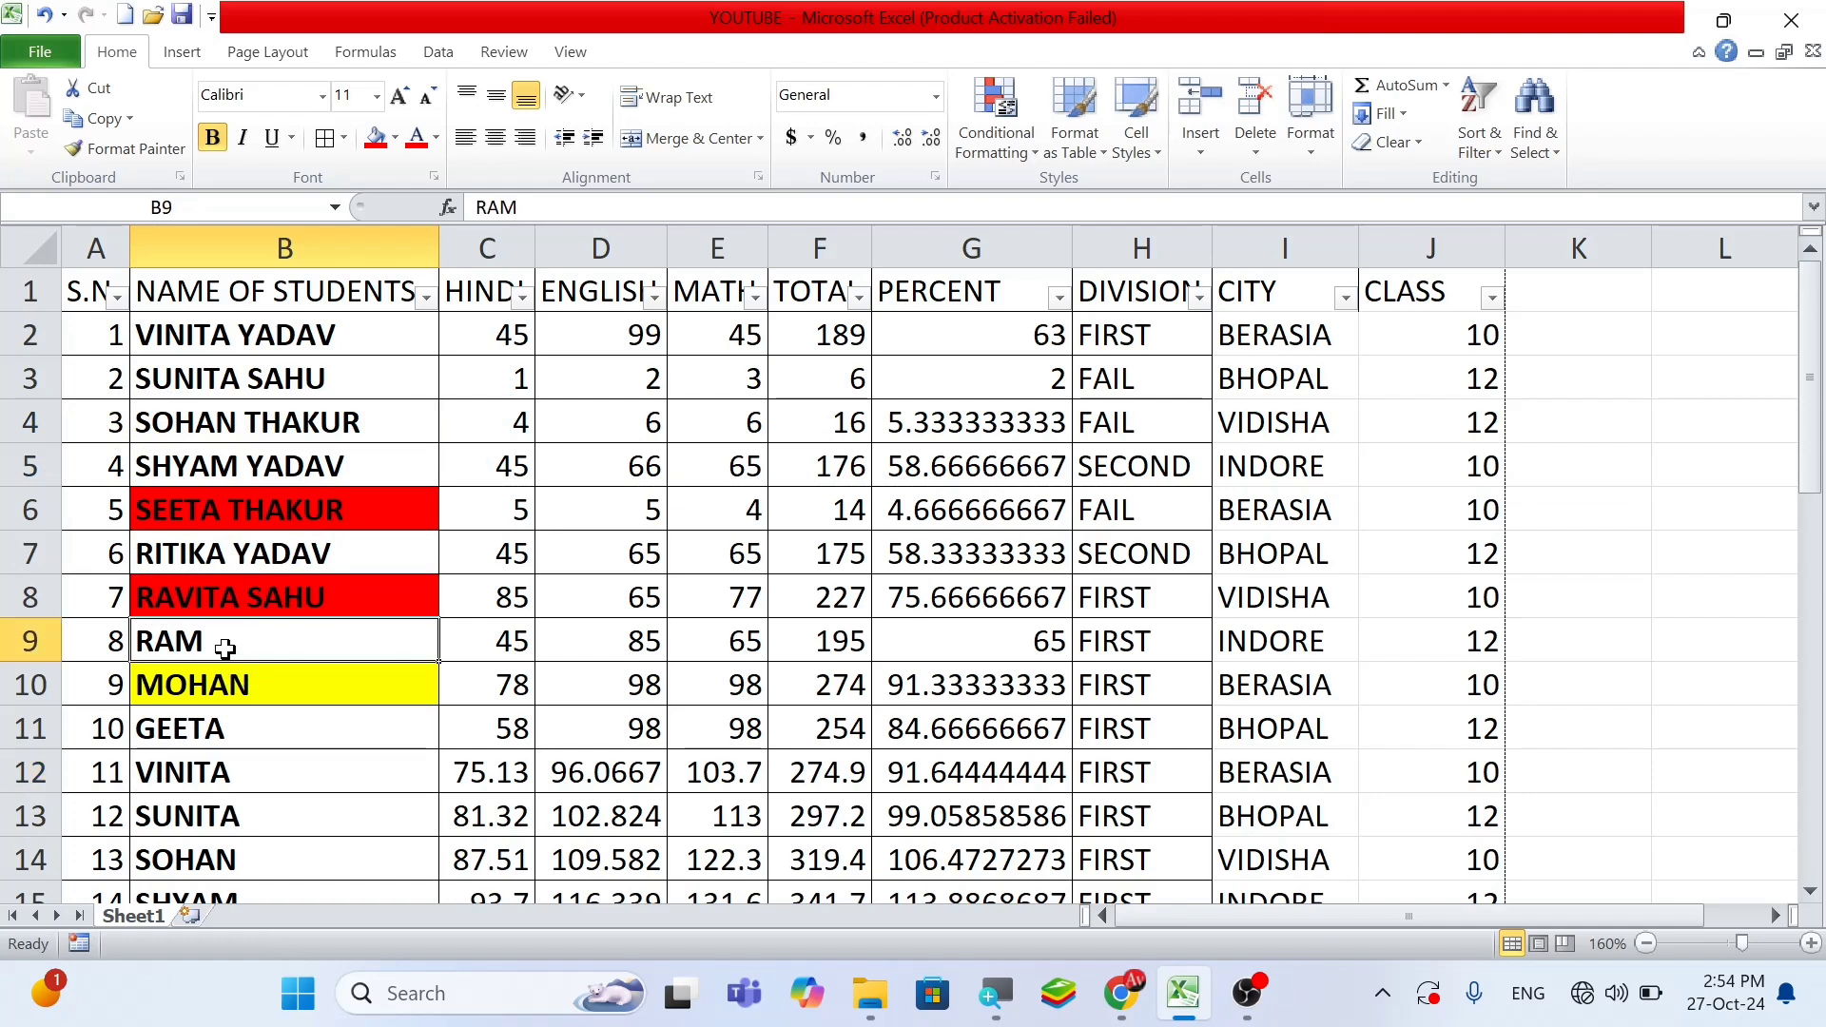
{"action": "double_click", "coordinate": [273, 640]}
{"action": "type", "text": "SINGH"}
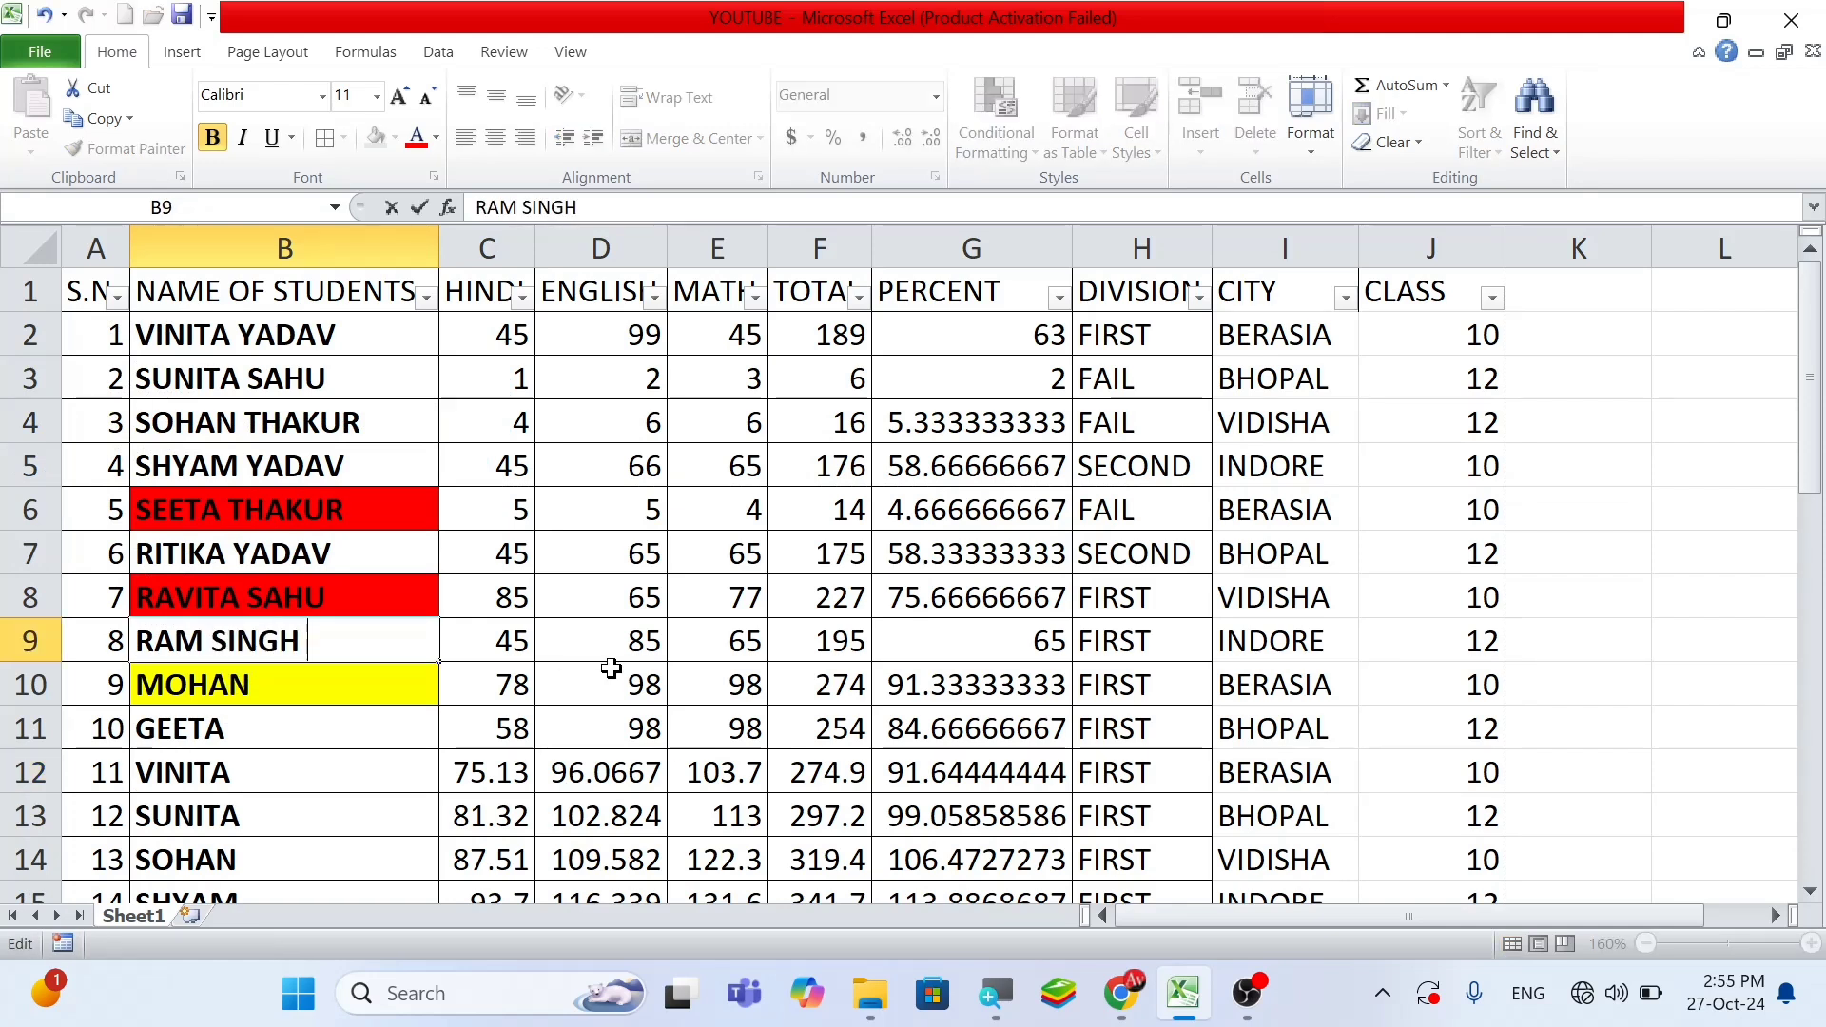
{"action": "type", "text": " RAJPUT"}
{"action": "key", "text": "Return"}
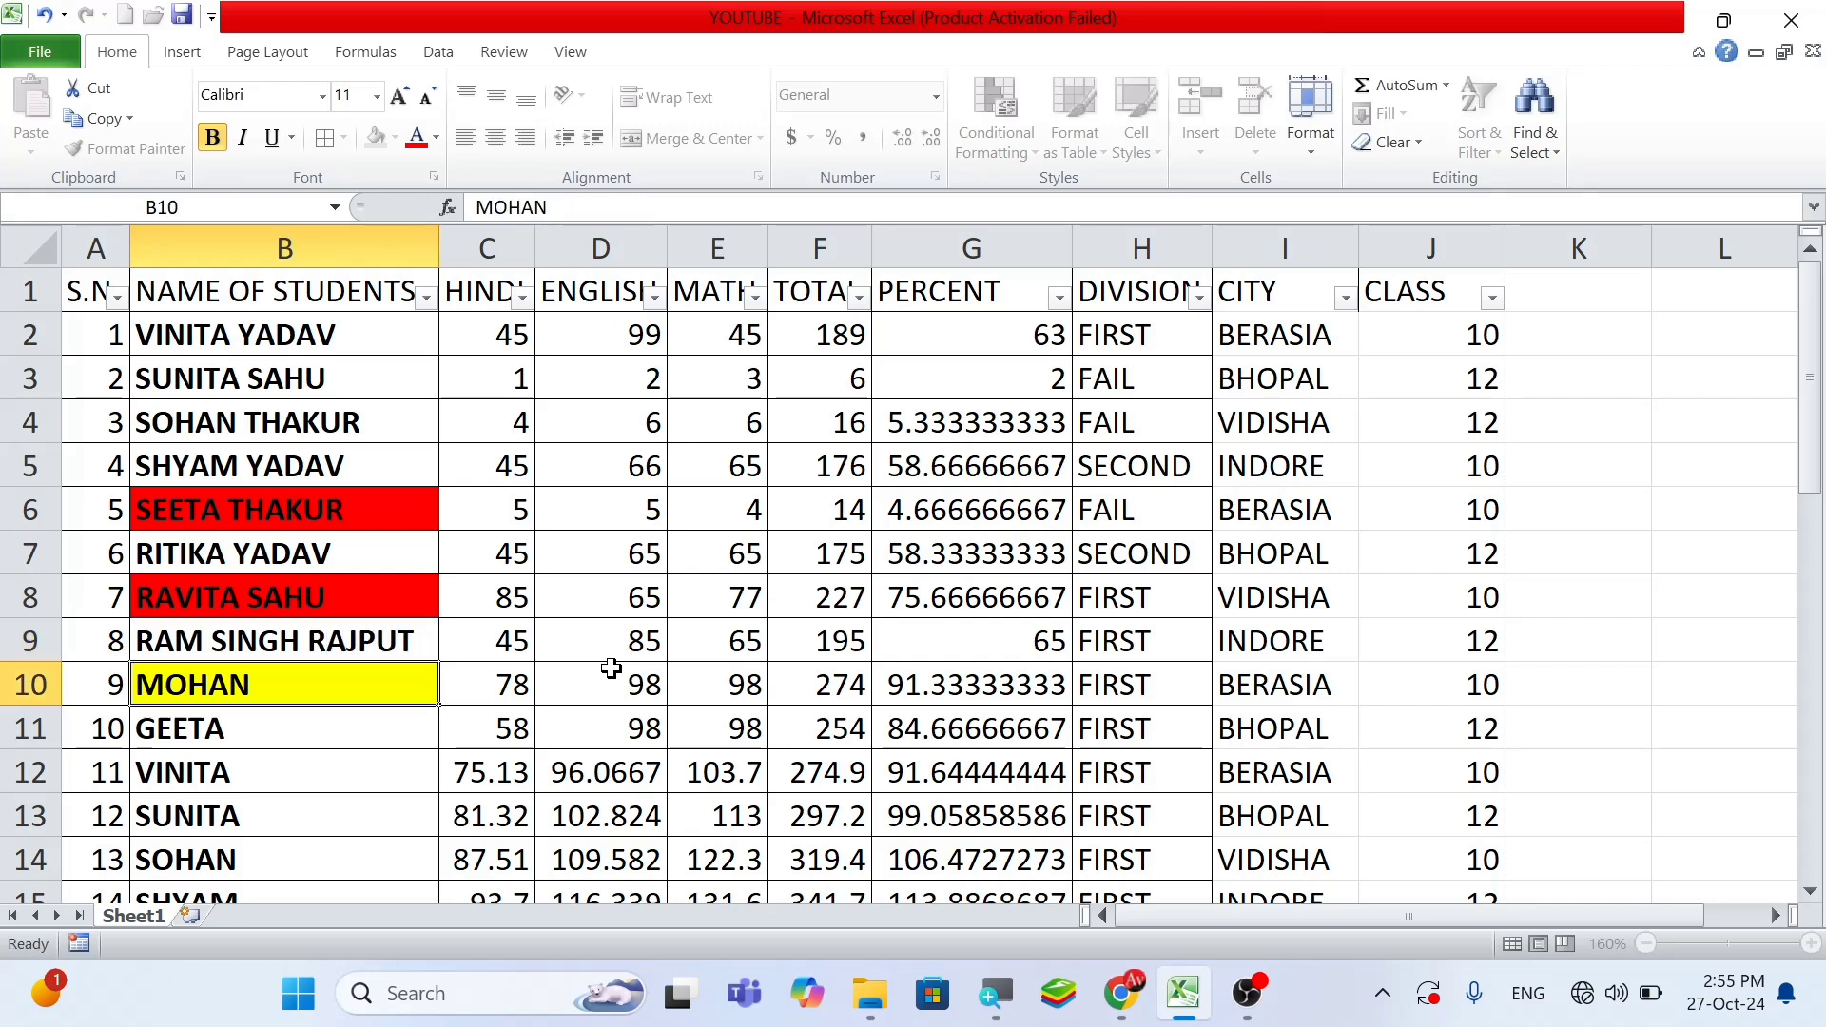
Append a middle name and a surname to the student name in B10
{"action": "double_click", "coordinate": [352, 683]}
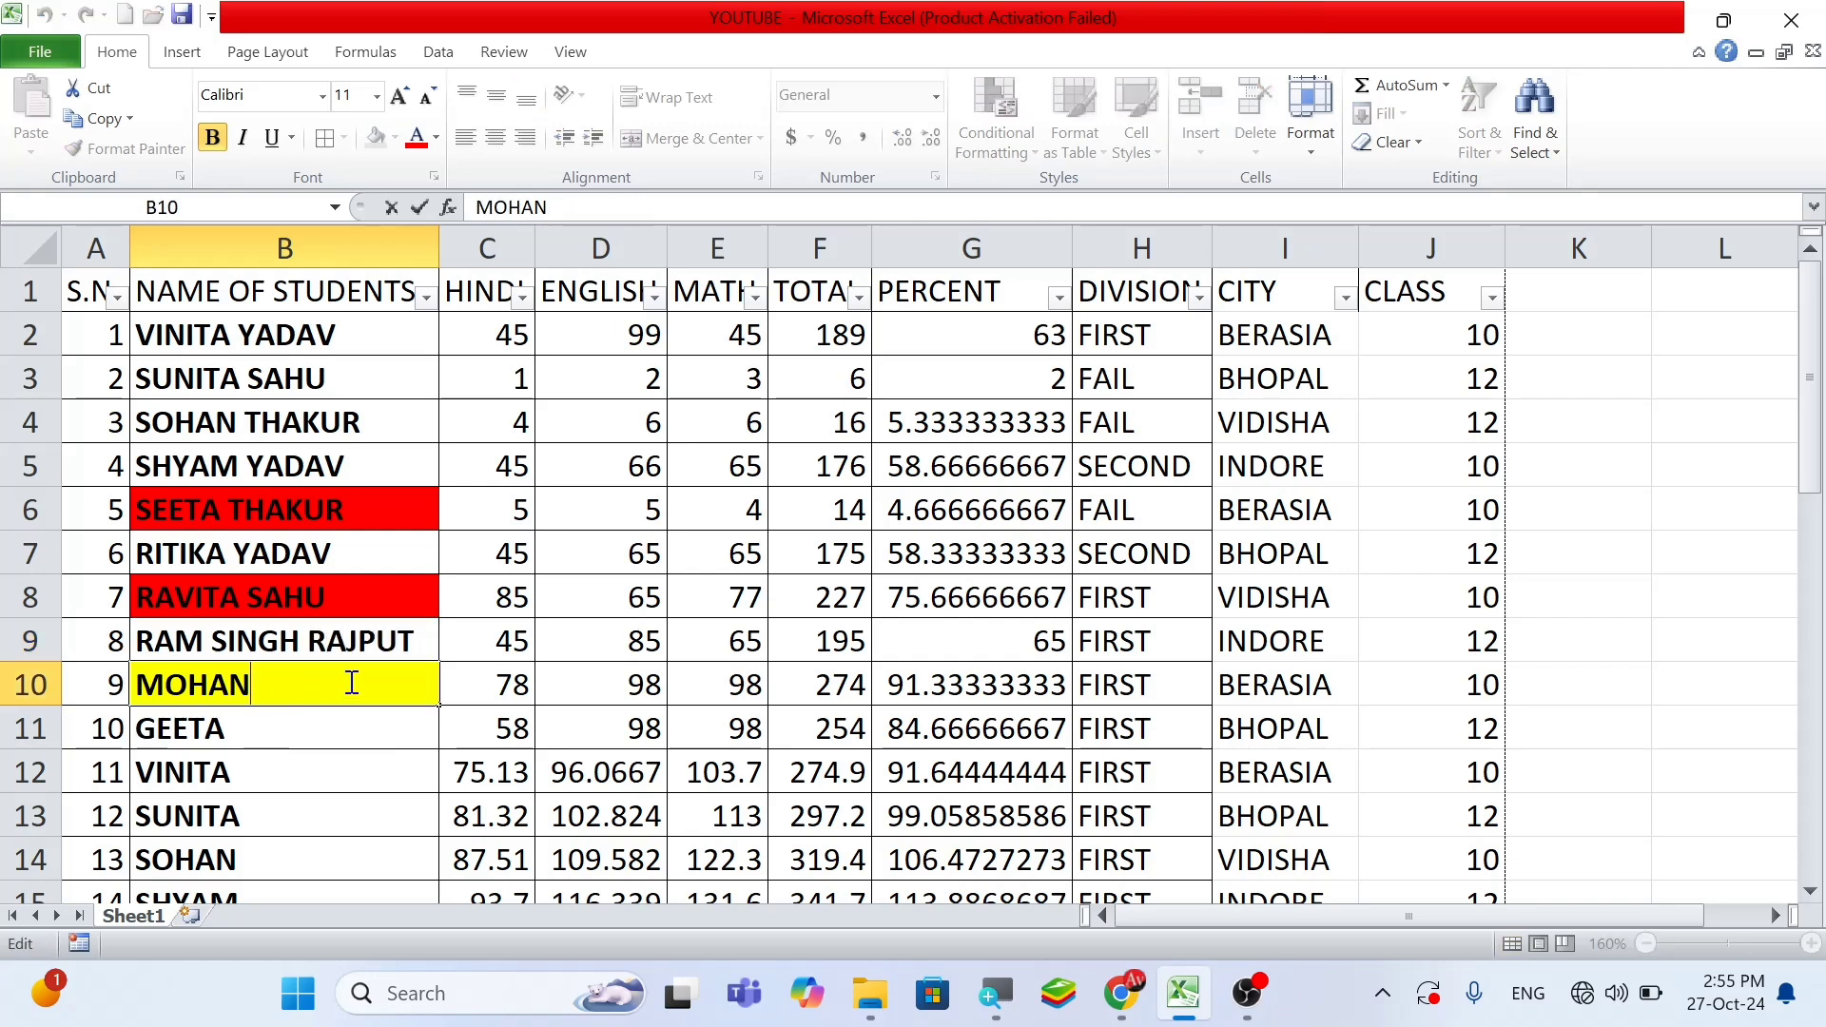
{"action": "type", "text": "SINGH"}
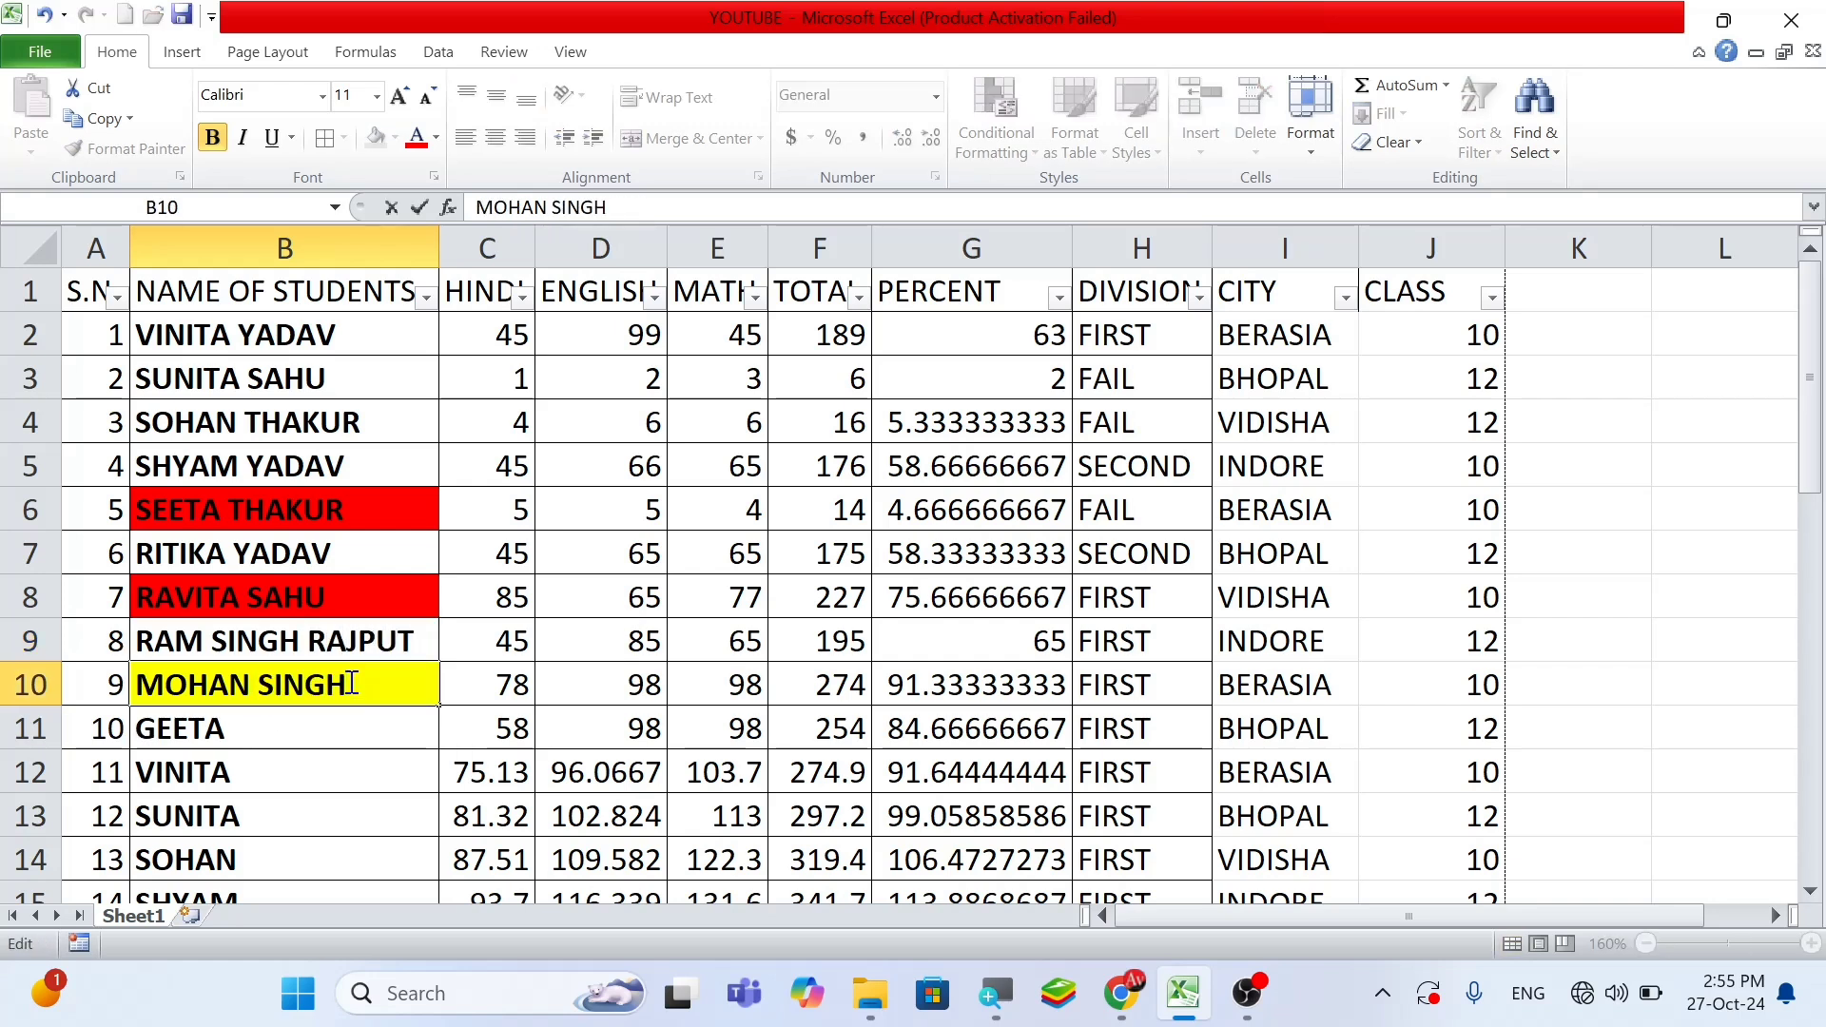
{"action": "type", "text": " YADAV"}
{"action": "left_click", "coordinate": [288, 810]}
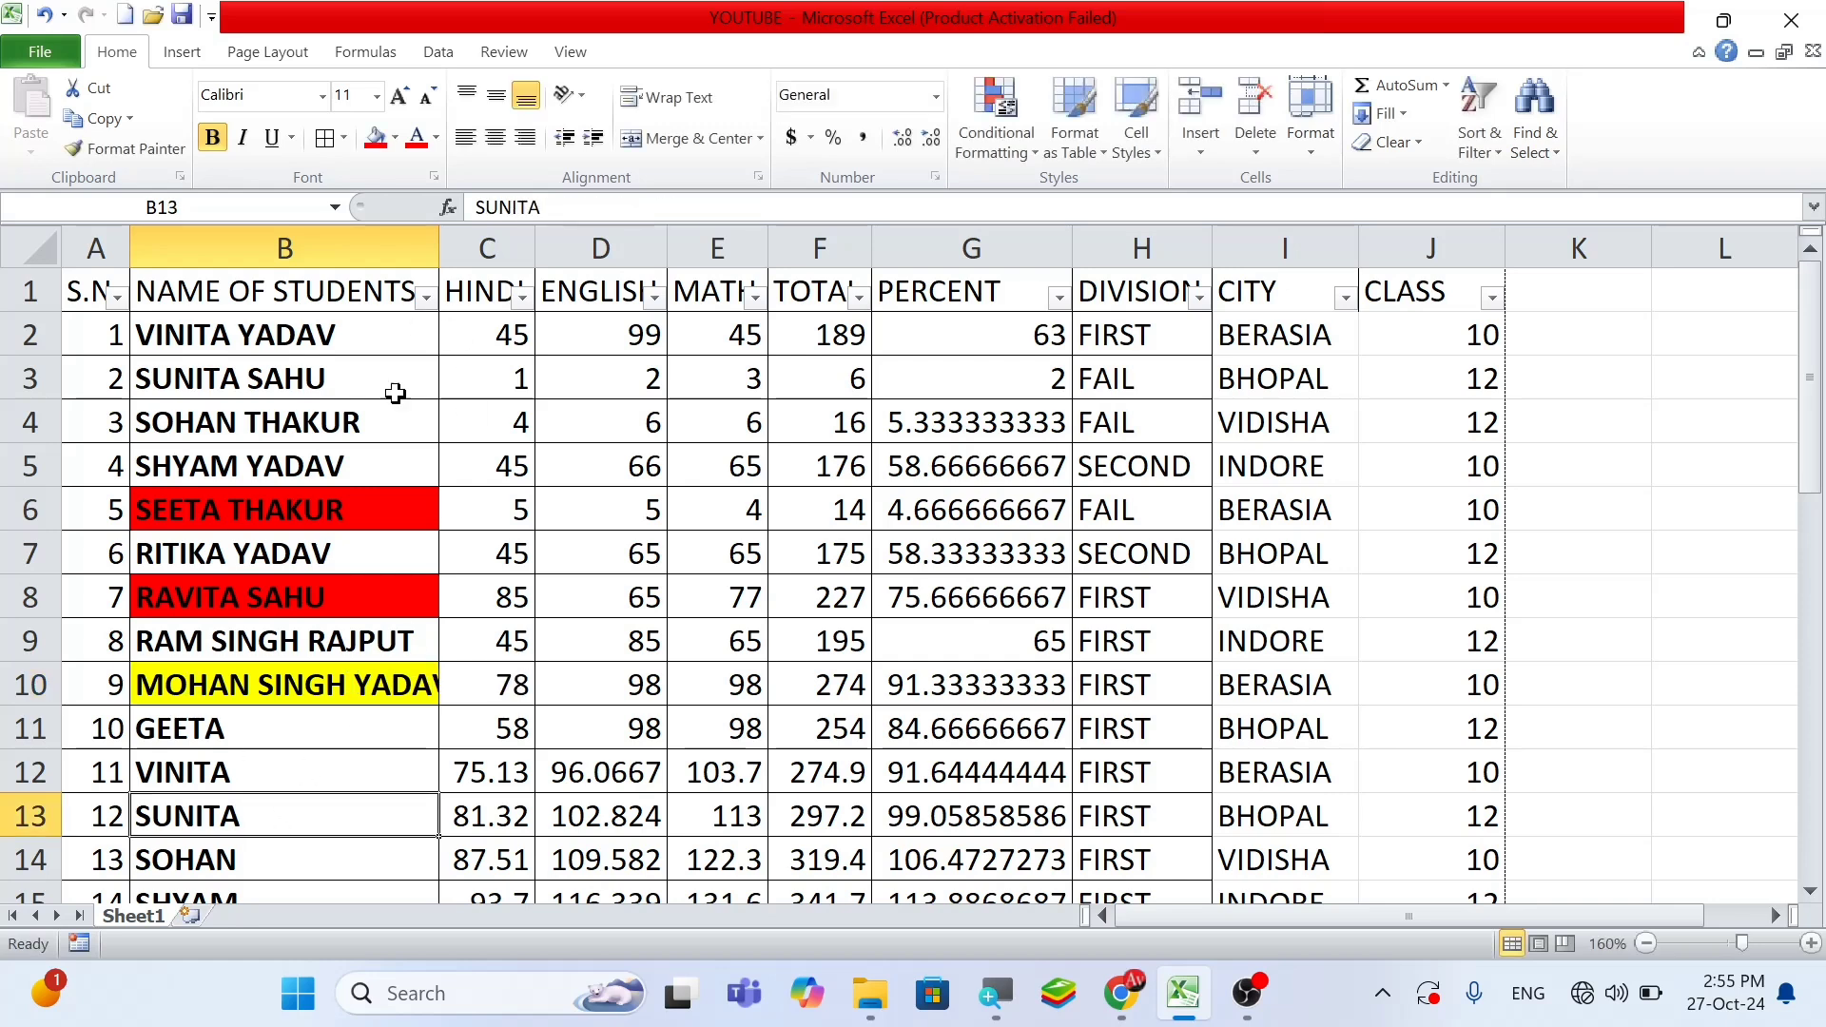
Apply a Contains text filter to NAME OF STUDENTS using the middle name shared by the students in B9 and B10
{"action": "left_click", "coordinate": [425, 298]}
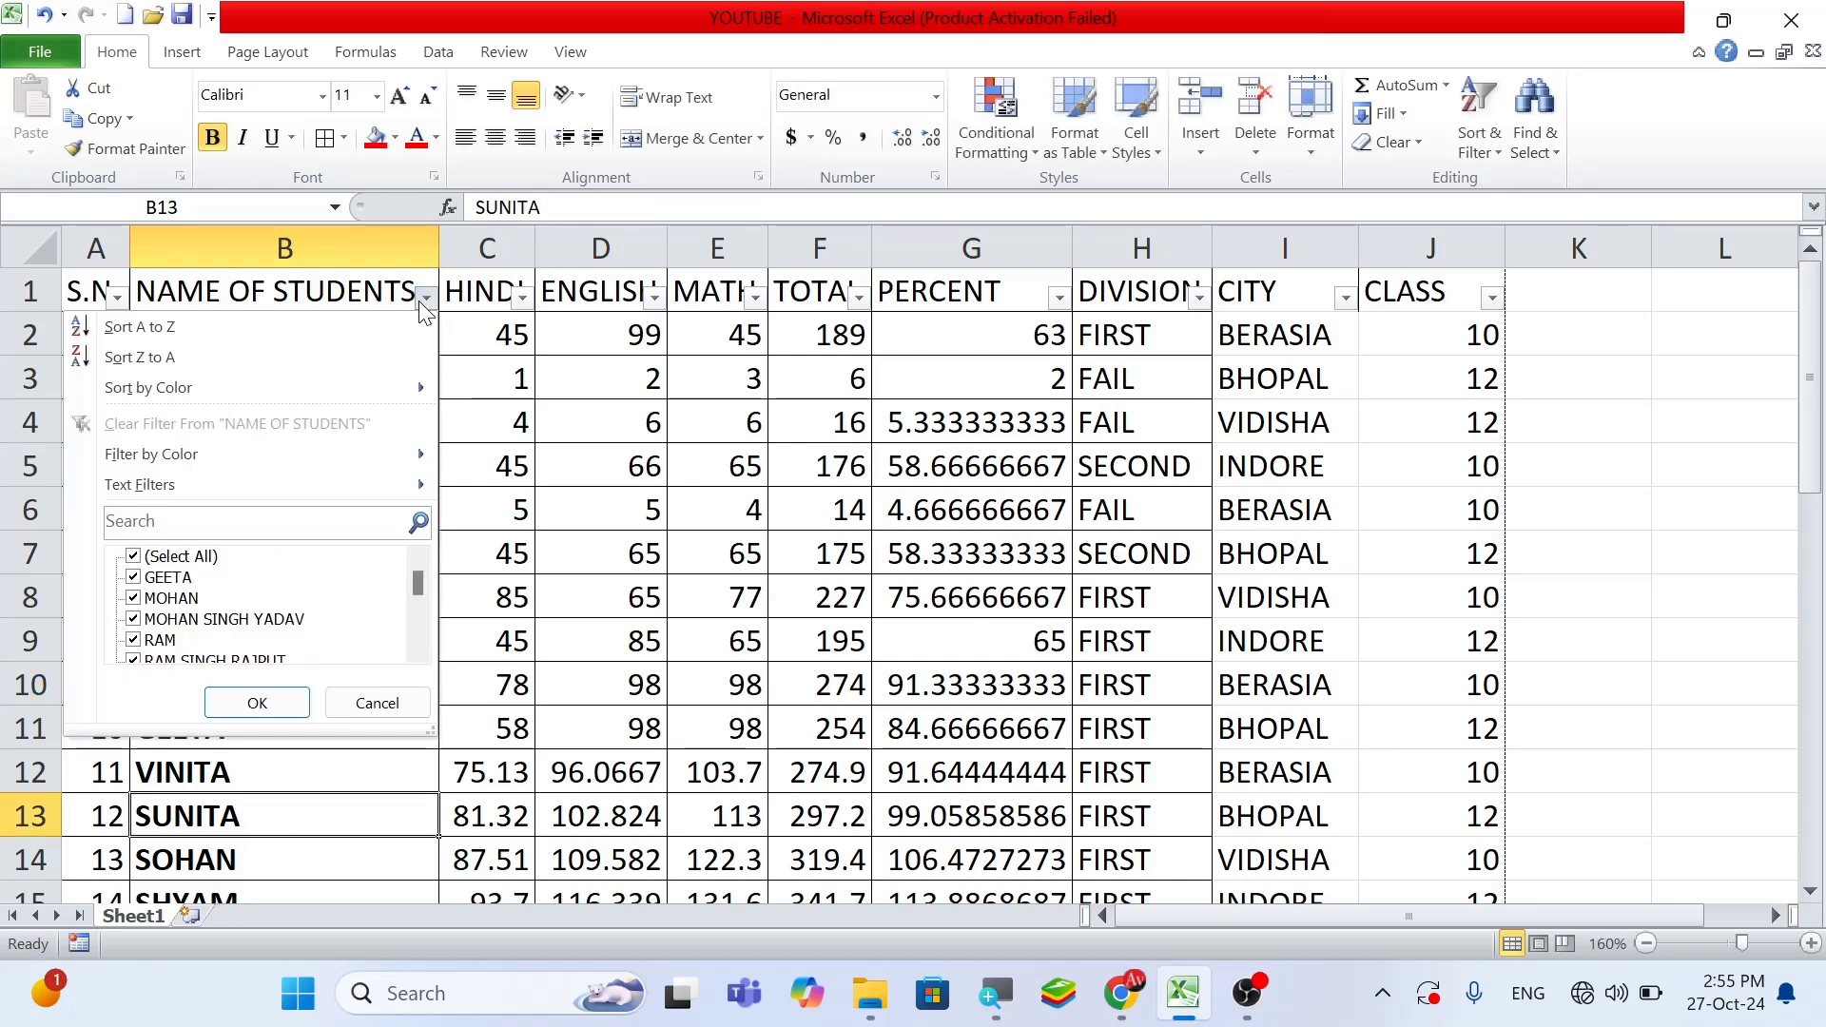
{"action": "mouse_move", "coordinate": [203, 487]}
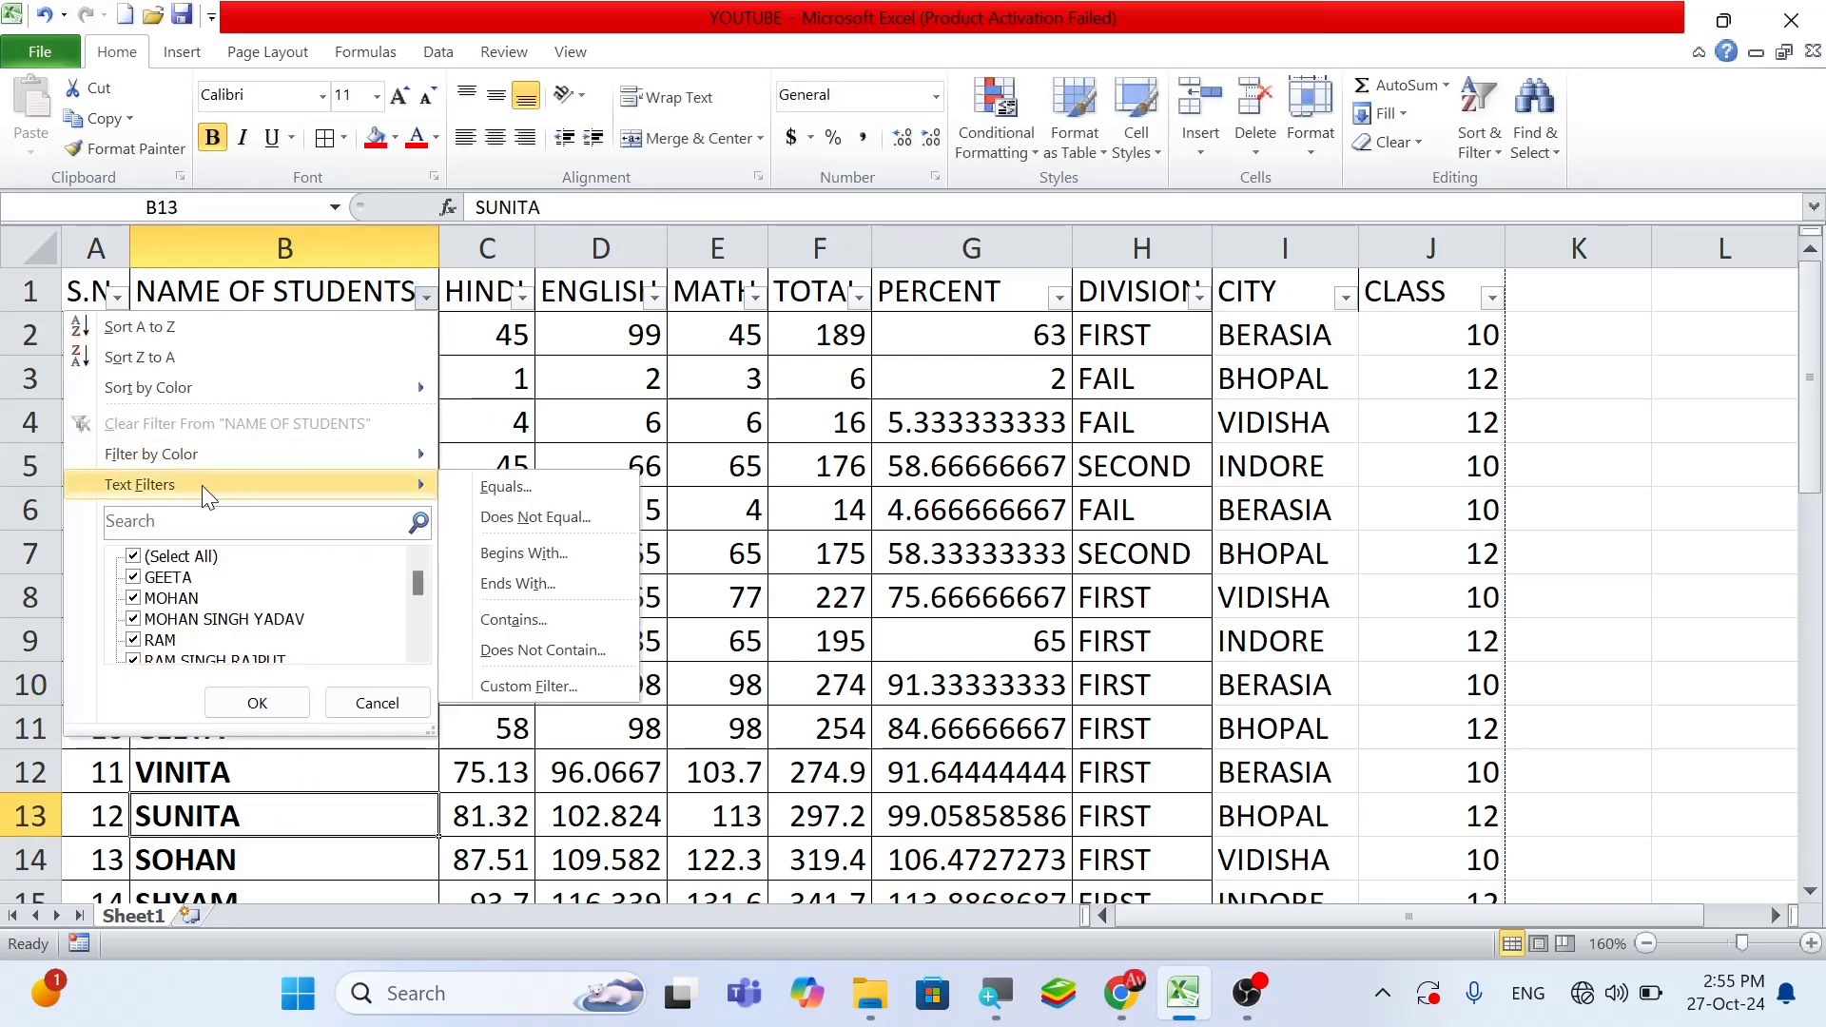
{"action": "left_click", "coordinate": [515, 621]}
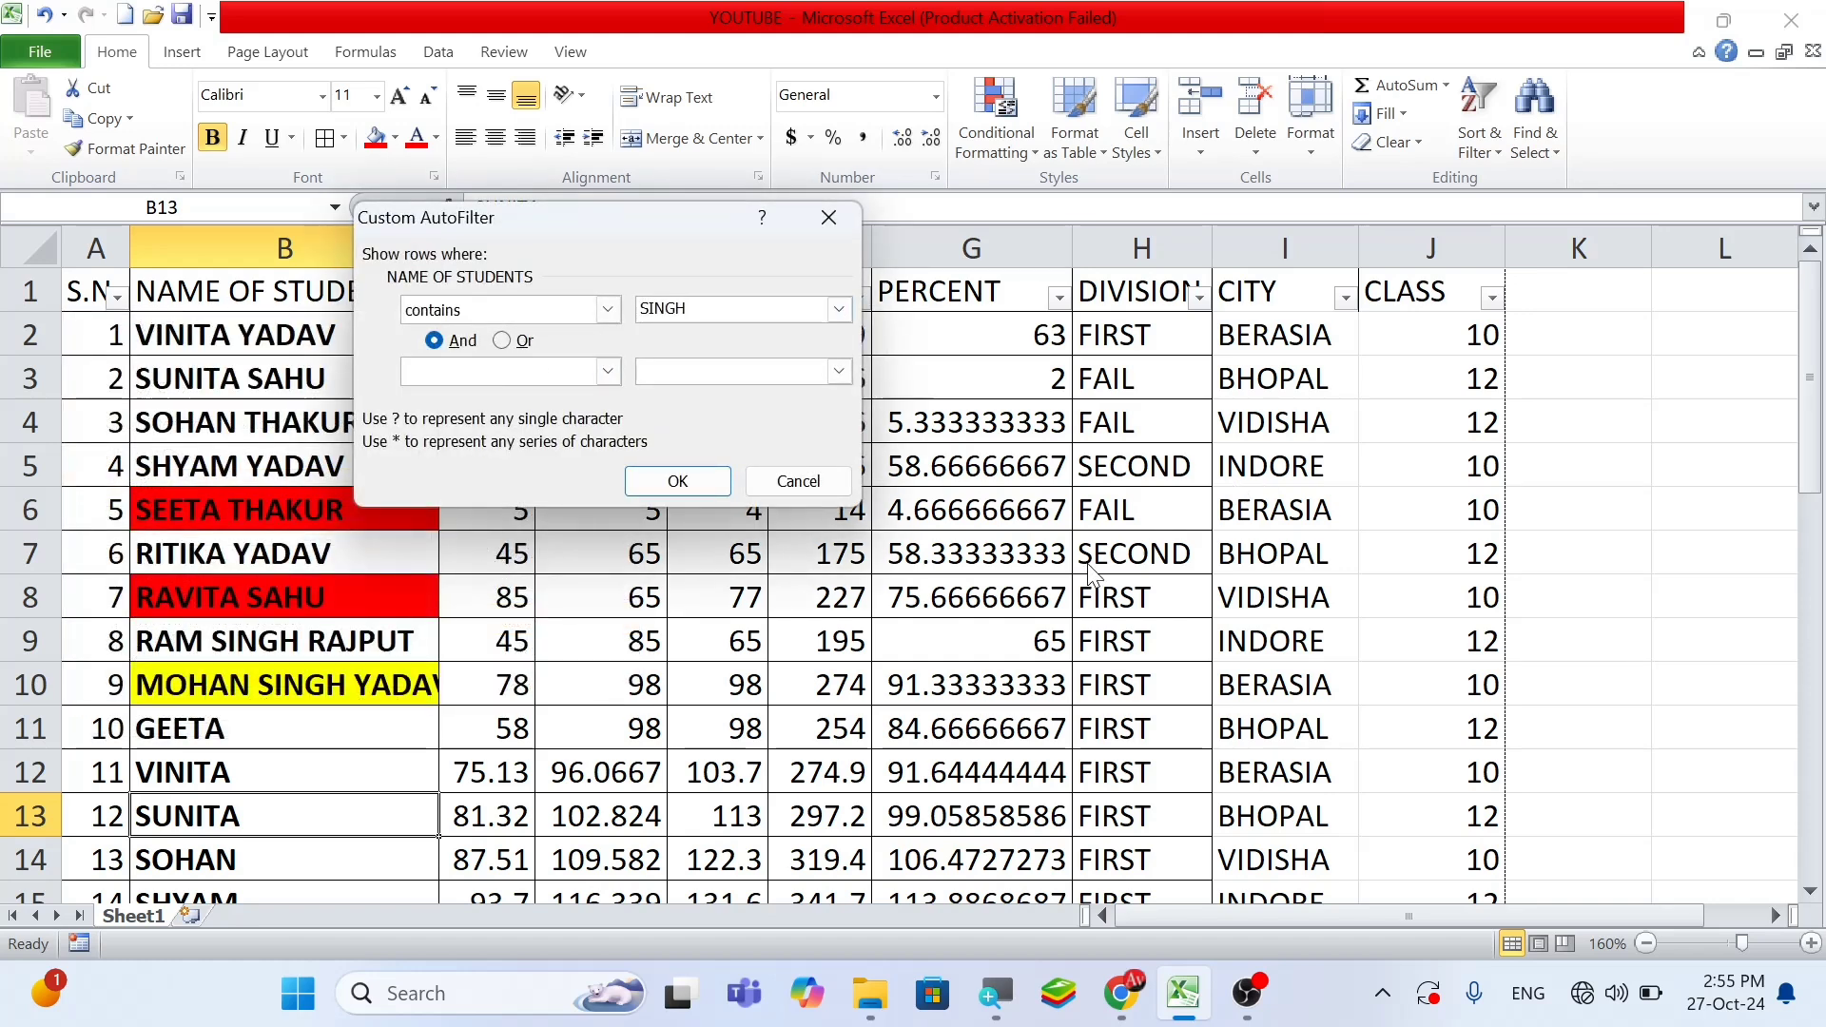
{"action": "left_click", "coordinate": [711, 477]}
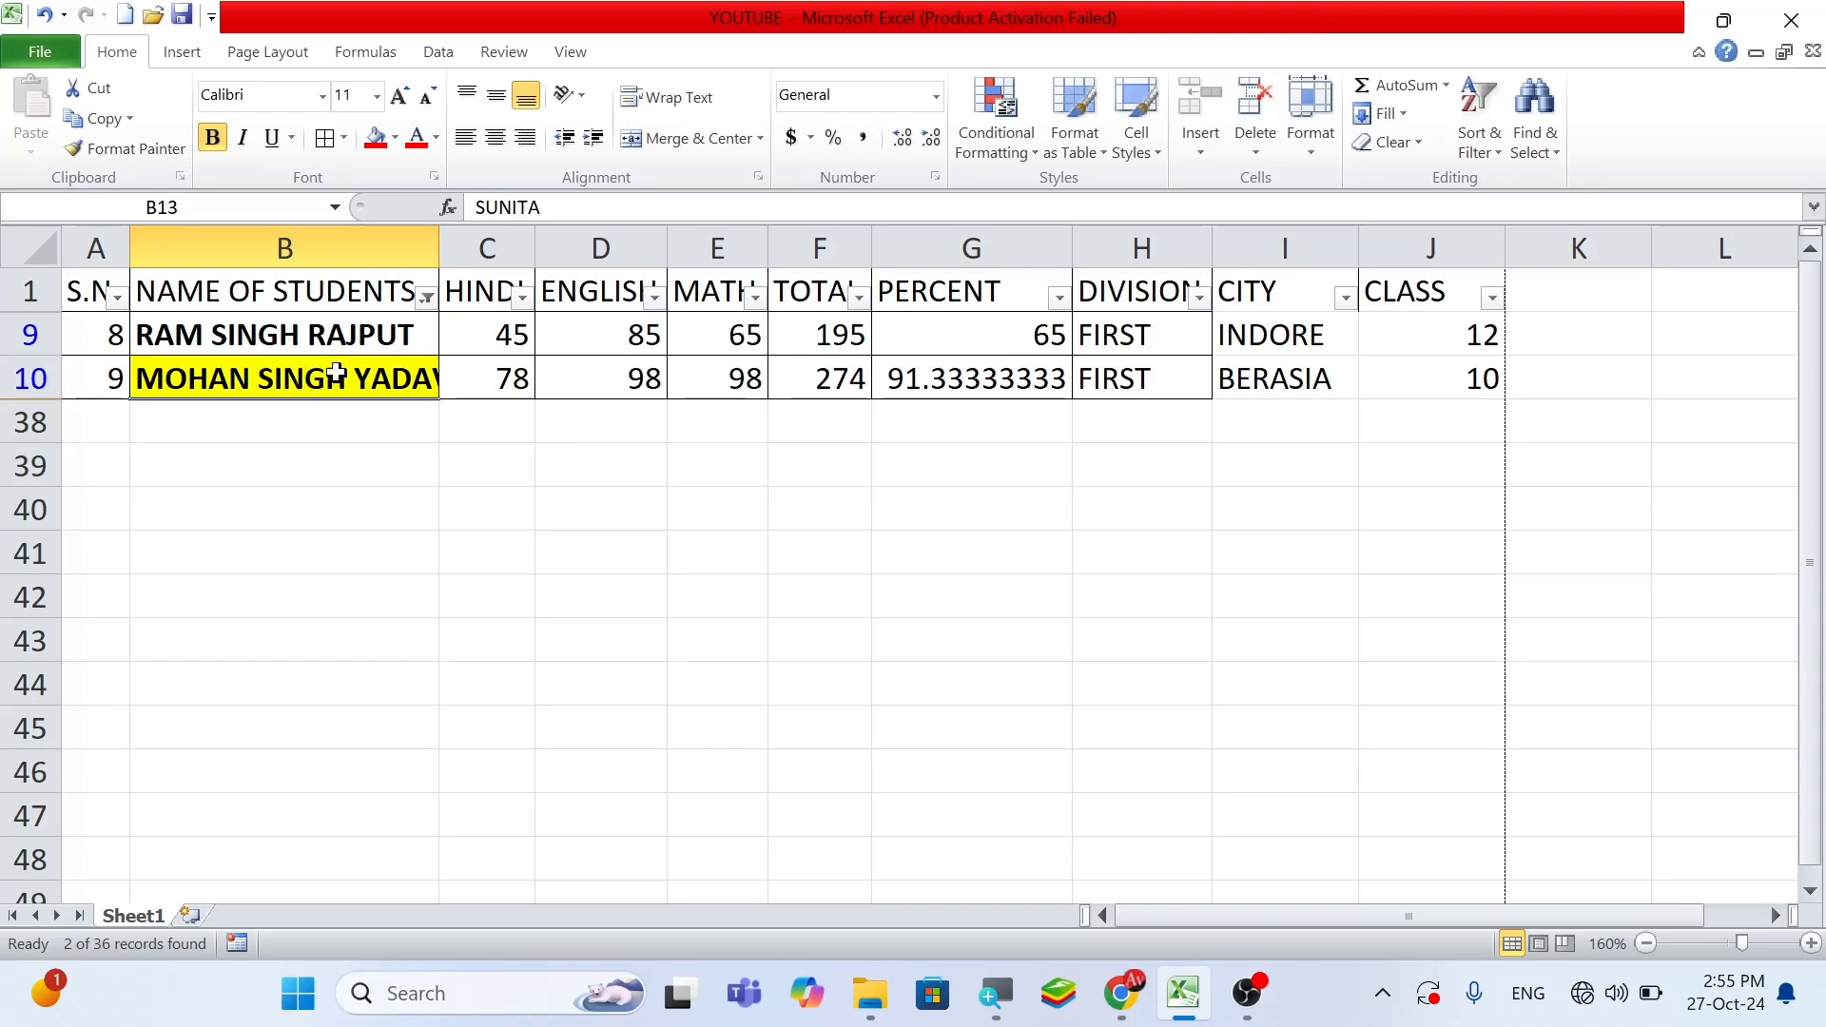
Change the NAME OF STUDENTS text filter to Does Not Contain with the same middle name and review the remaining rows
{"action": "left_click", "coordinate": [427, 298]}
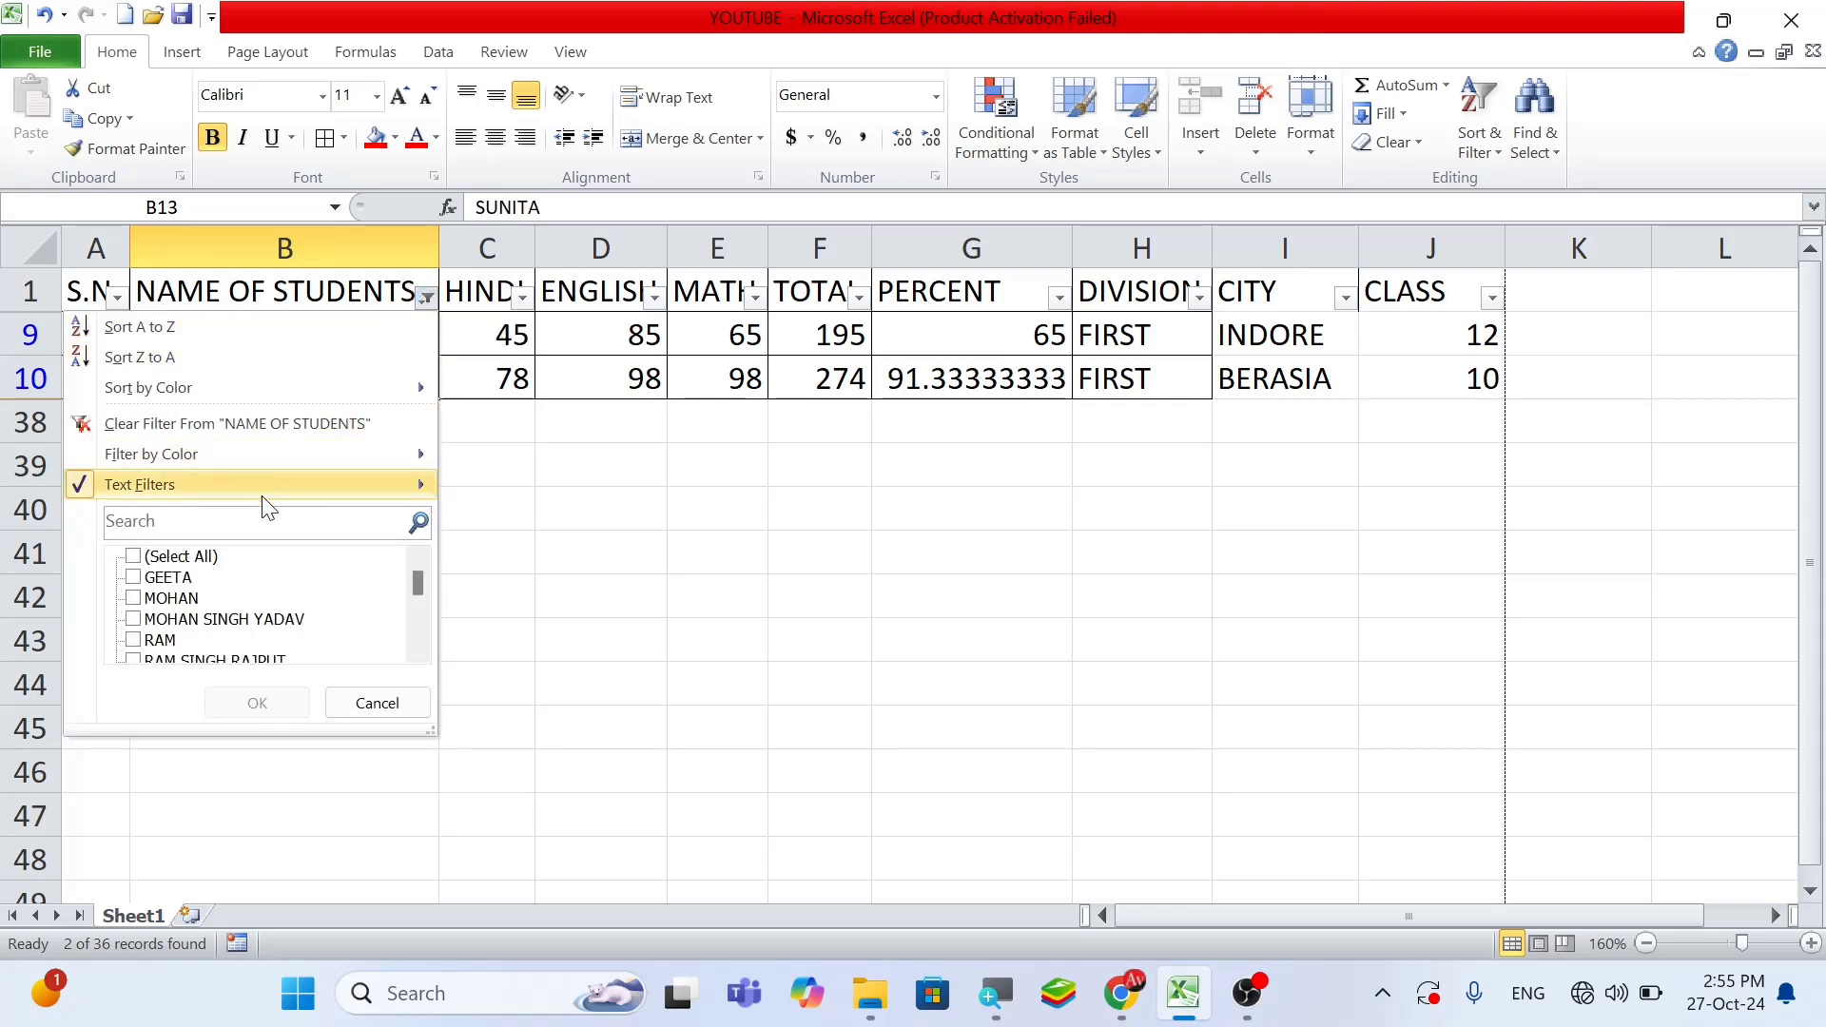
{"action": "mouse_move", "coordinate": [272, 480]}
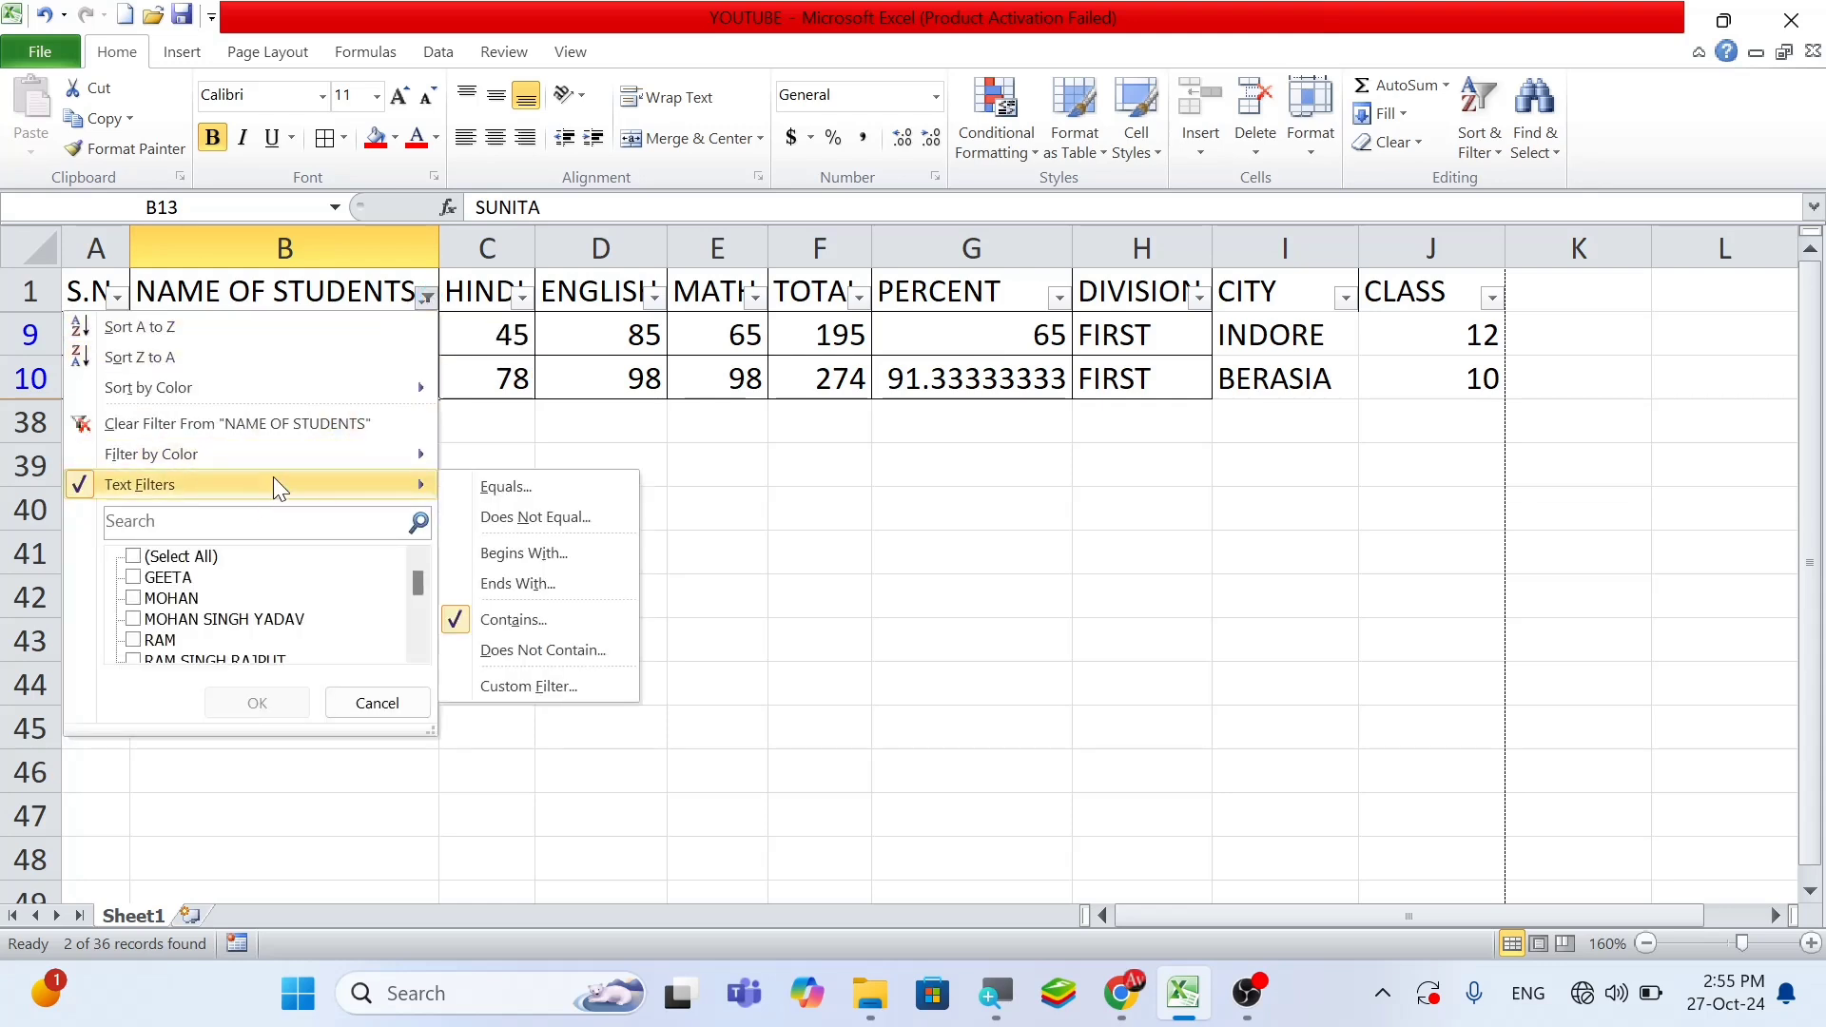
{"action": "left_click", "coordinate": [543, 652]}
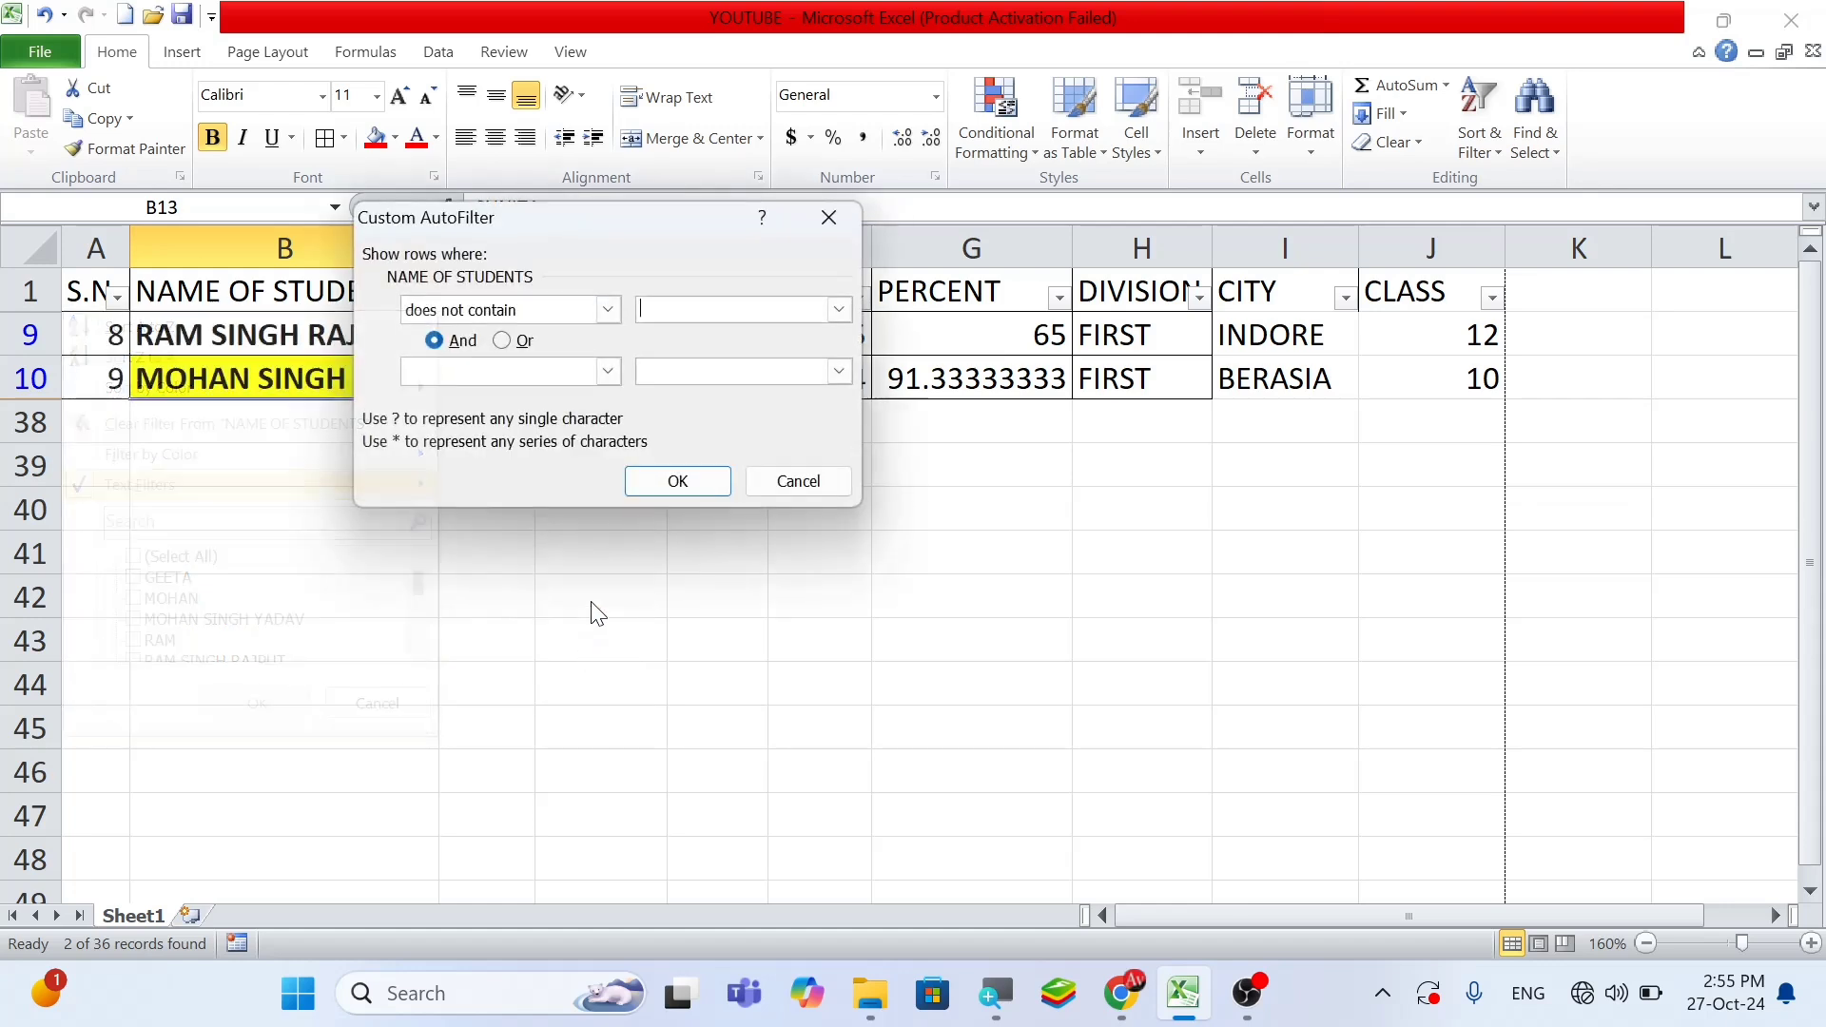
{"action": "type", "text": "SIN"}
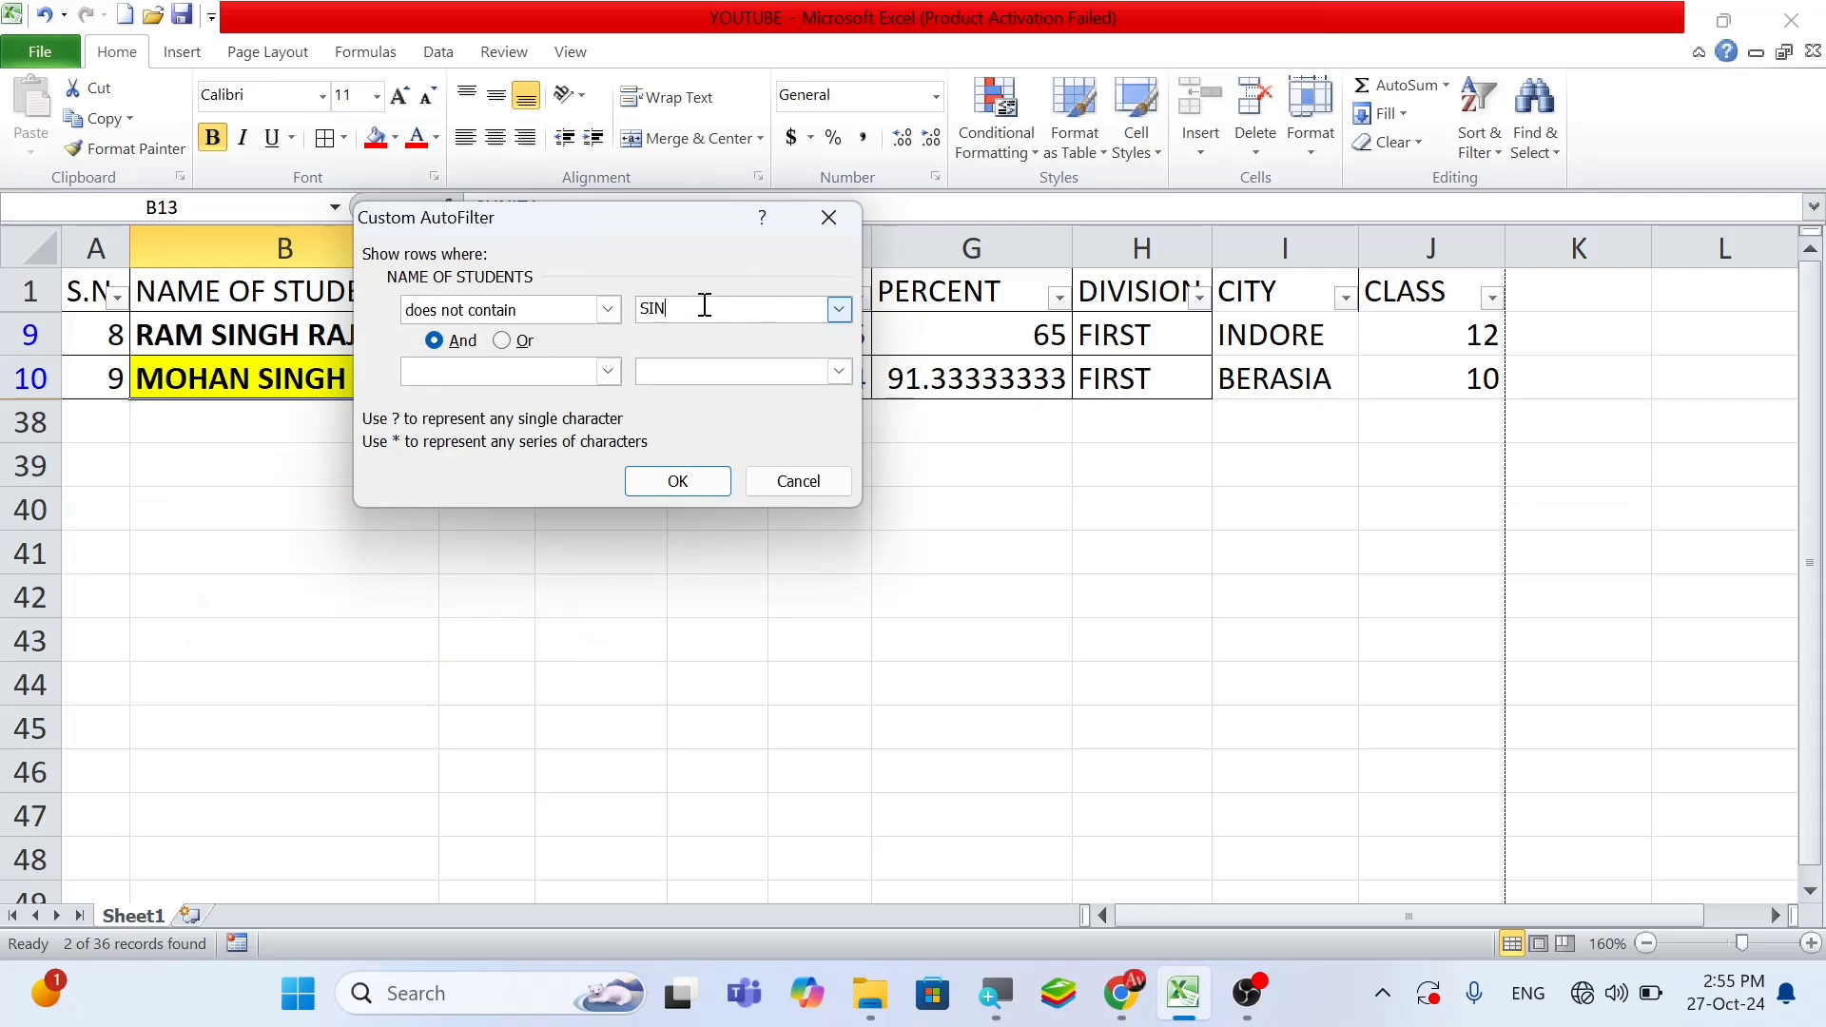
{"action": "type", "text": "GH"}
{"action": "left_click", "coordinate": [676, 480]}
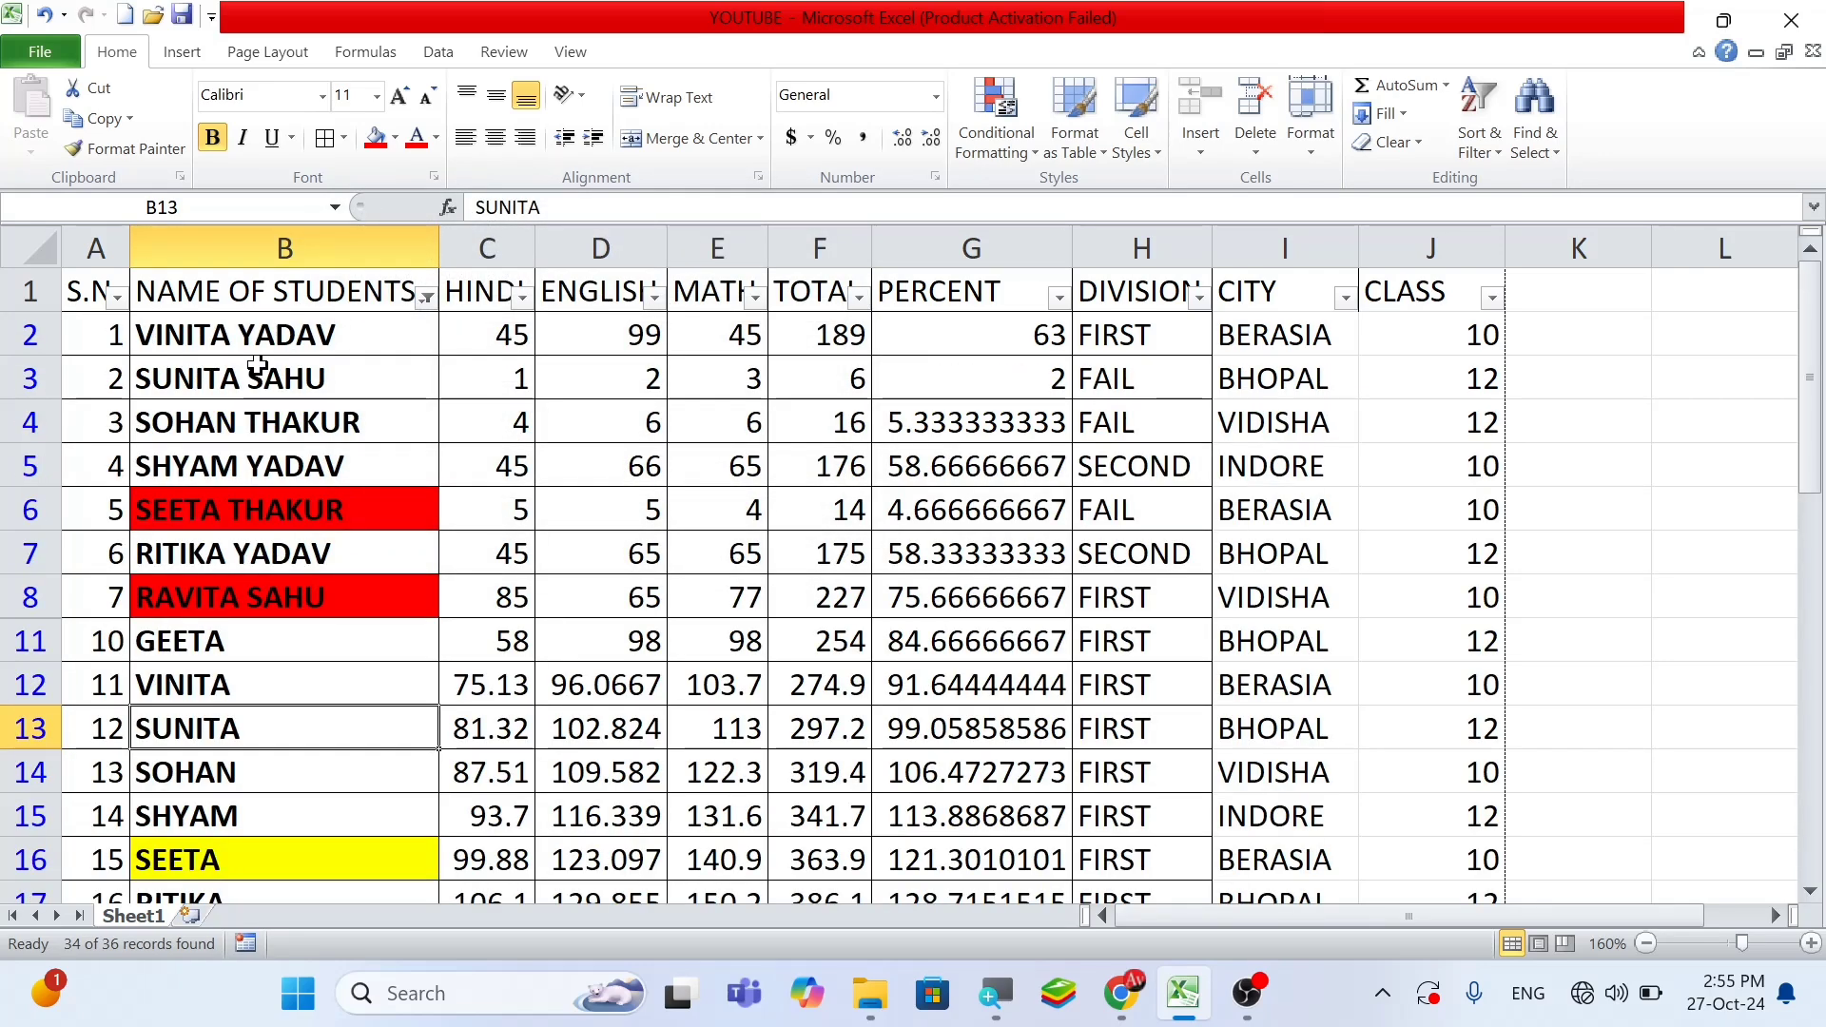
{"action": "scroll", "coordinate": [270, 690], "scroll_direction": "down", "scroll_amount": 8}
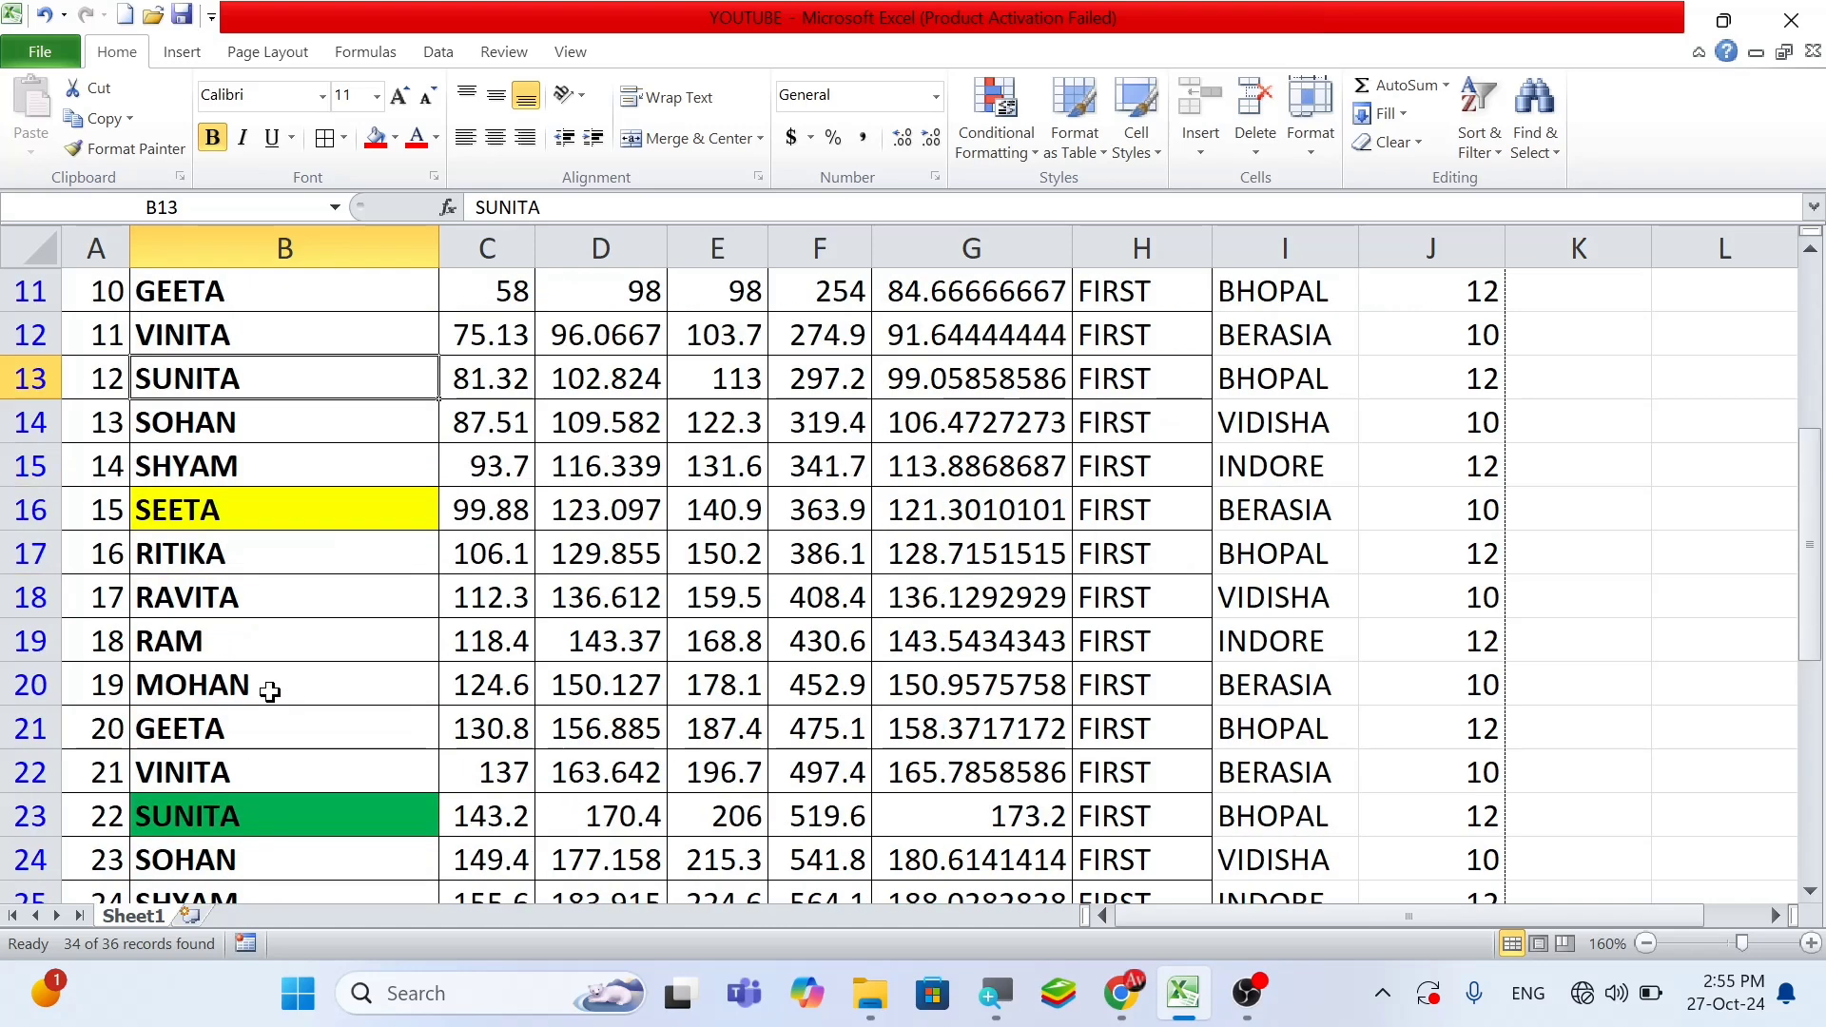
{"action": "scroll", "coordinate": [266, 684], "scroll_direction": "up", "scroll_amount": 8}
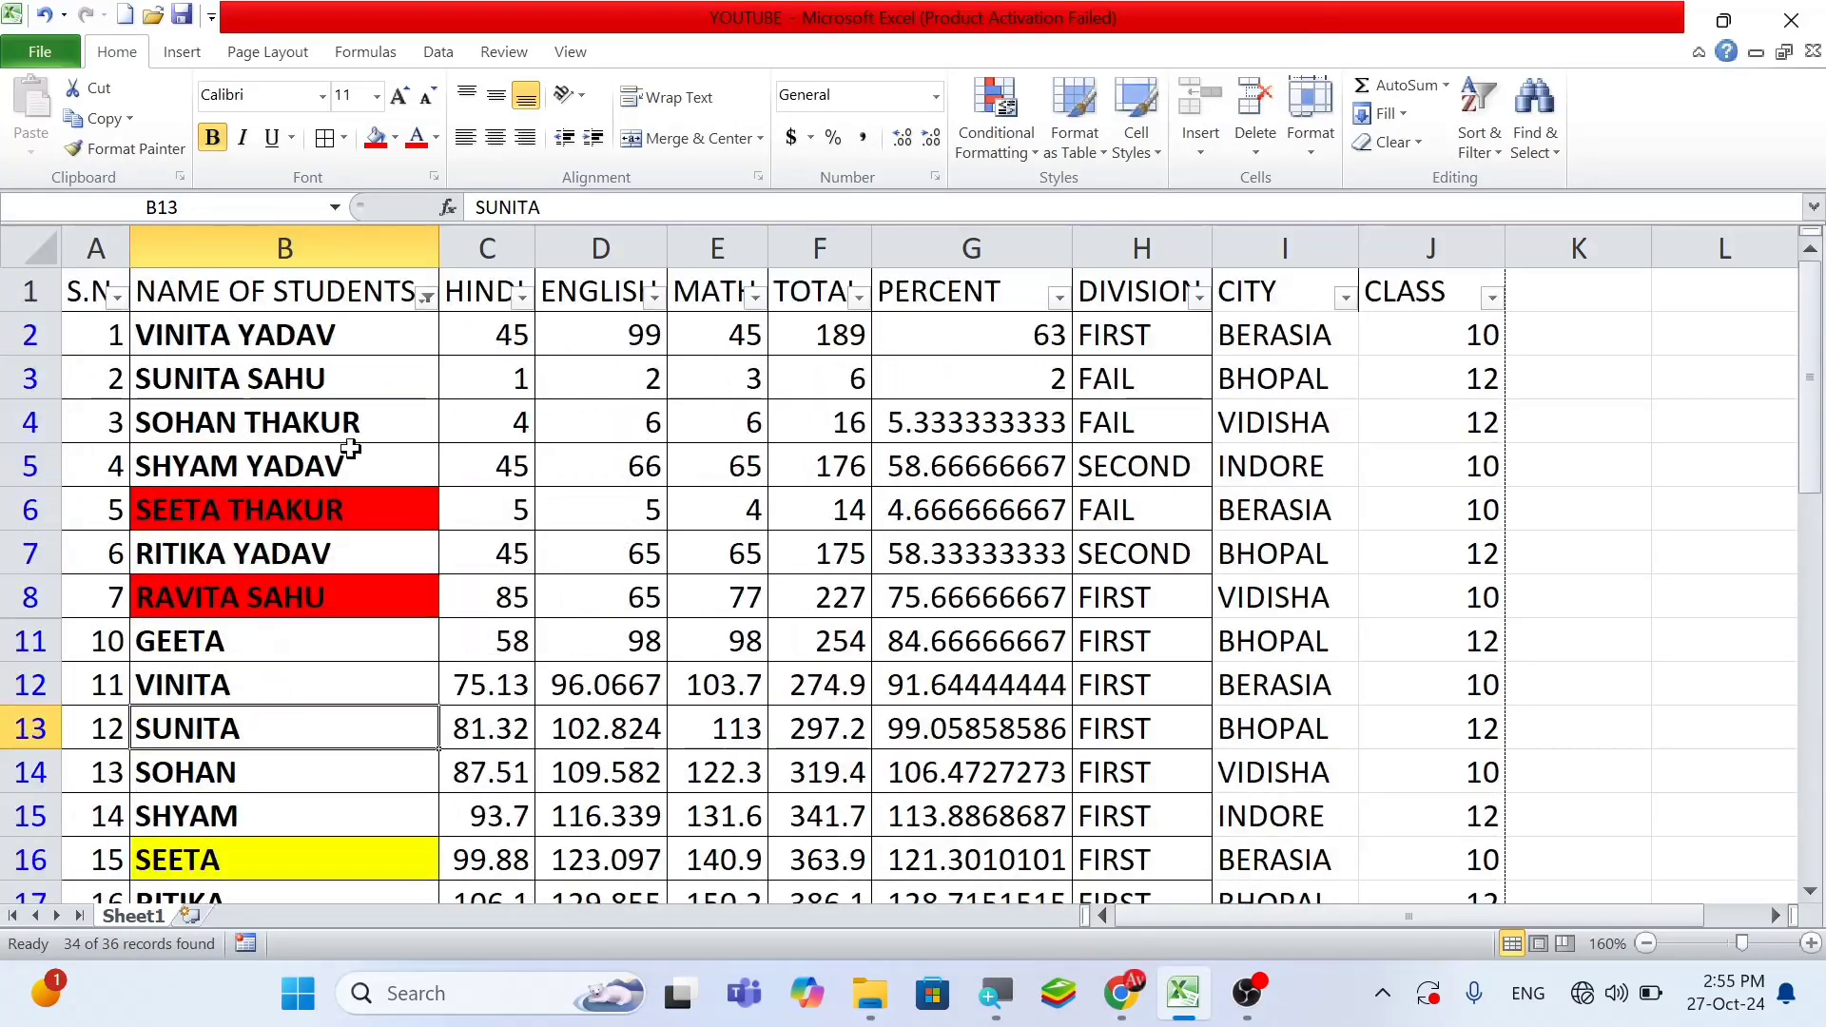
Clear the text filter from the NAME OF STUDENTS column
{"action": "left_click", "coordinate": [427, 297]}
{"action": "mouse_move", "coordinate": [419, 484]}
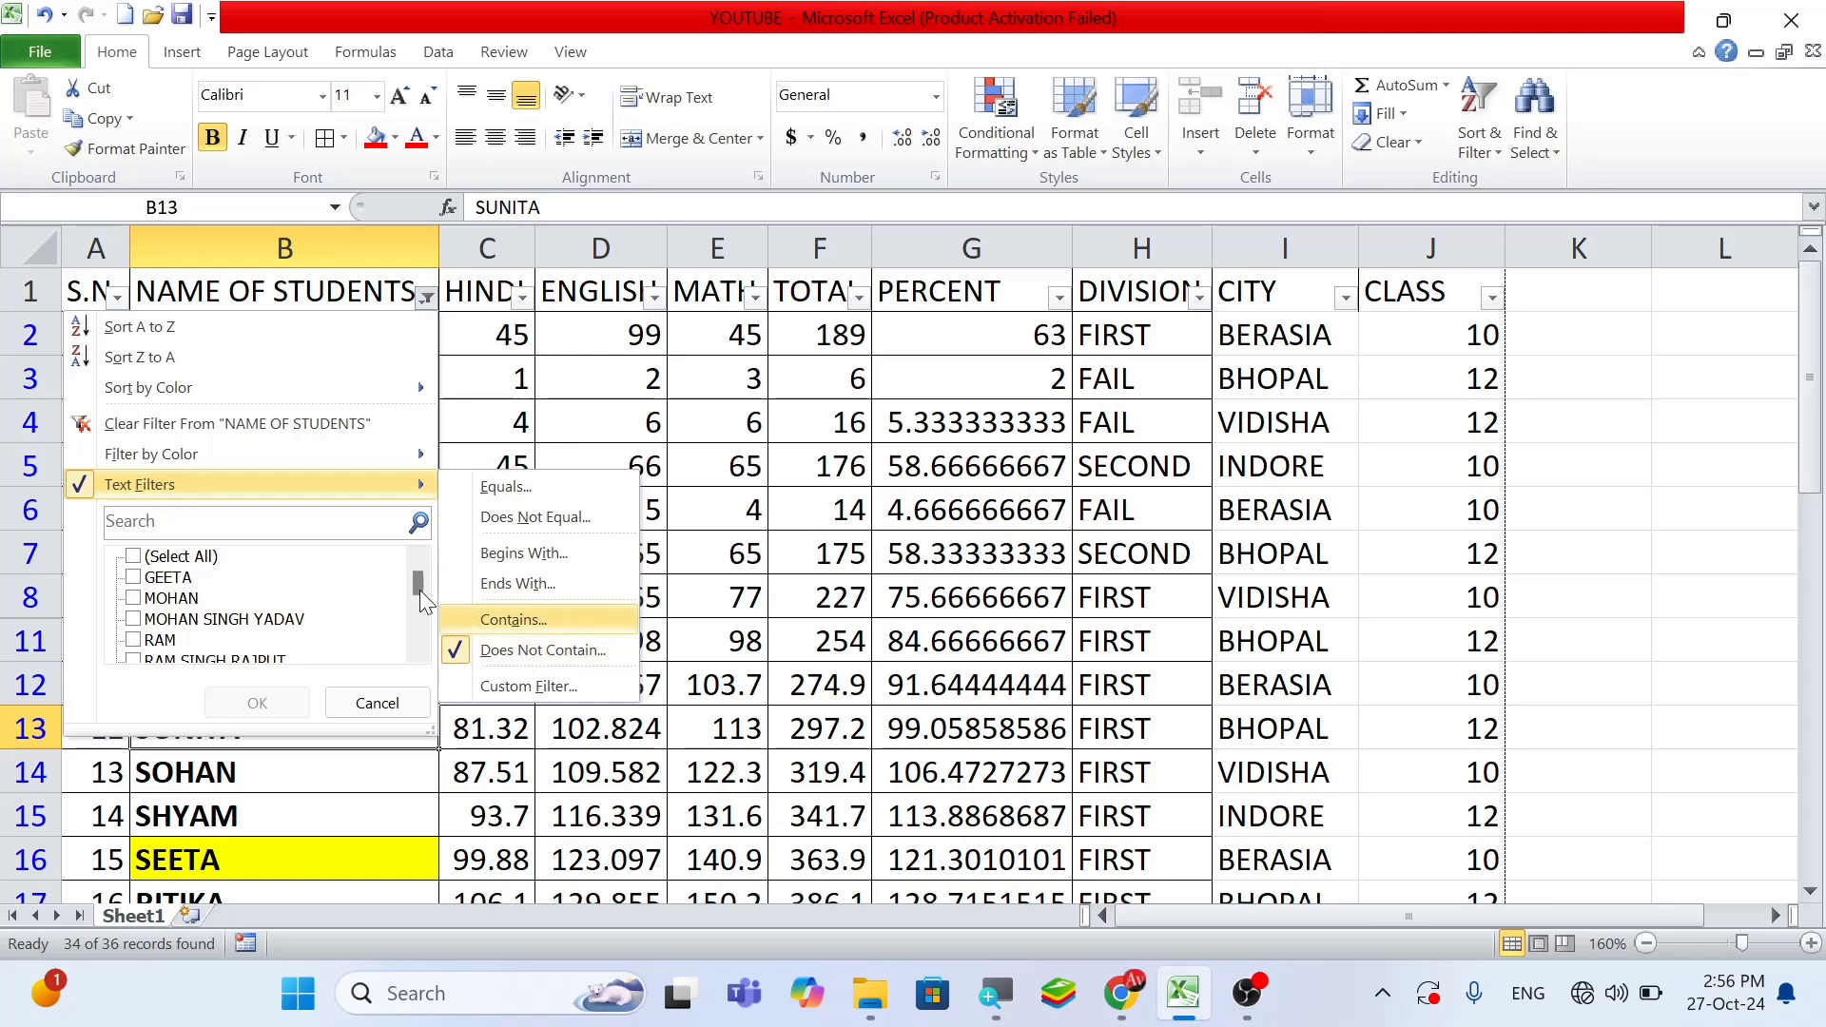
{"action": "left_click", "coordinate": [133, 424]}
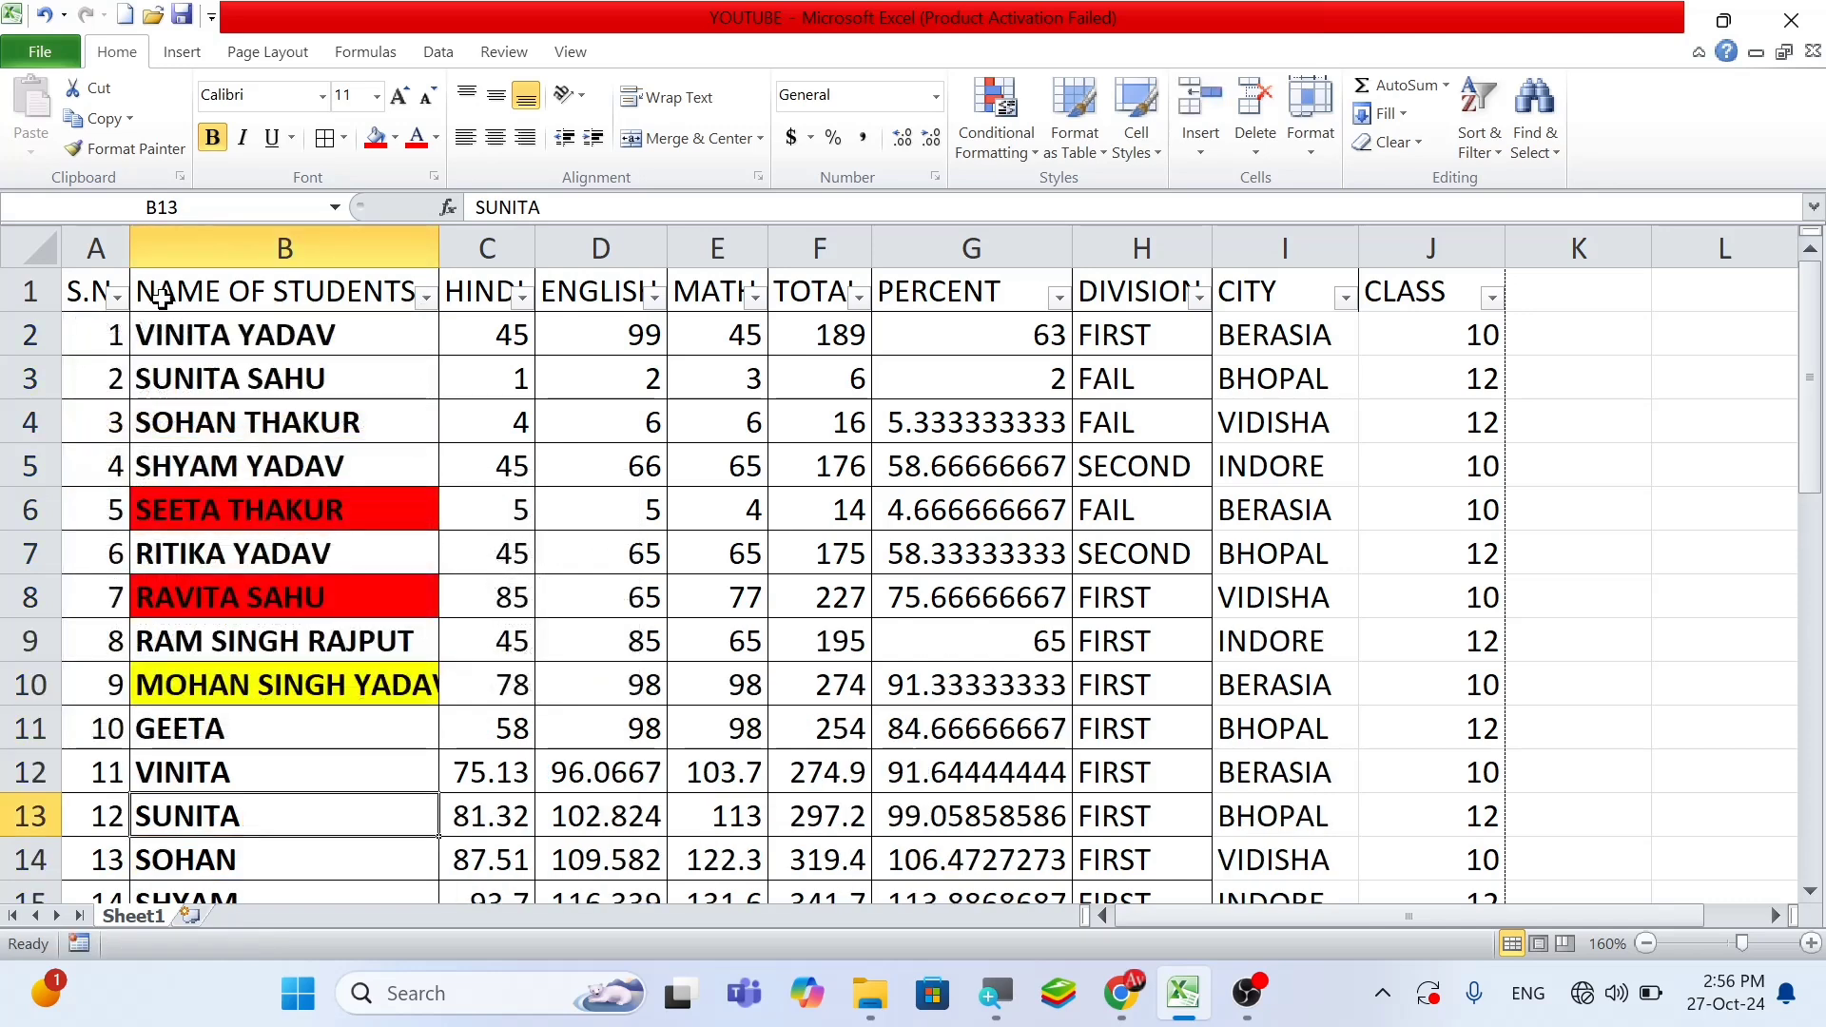
{"action": "left_click", "coordinate": [1475, 139]}
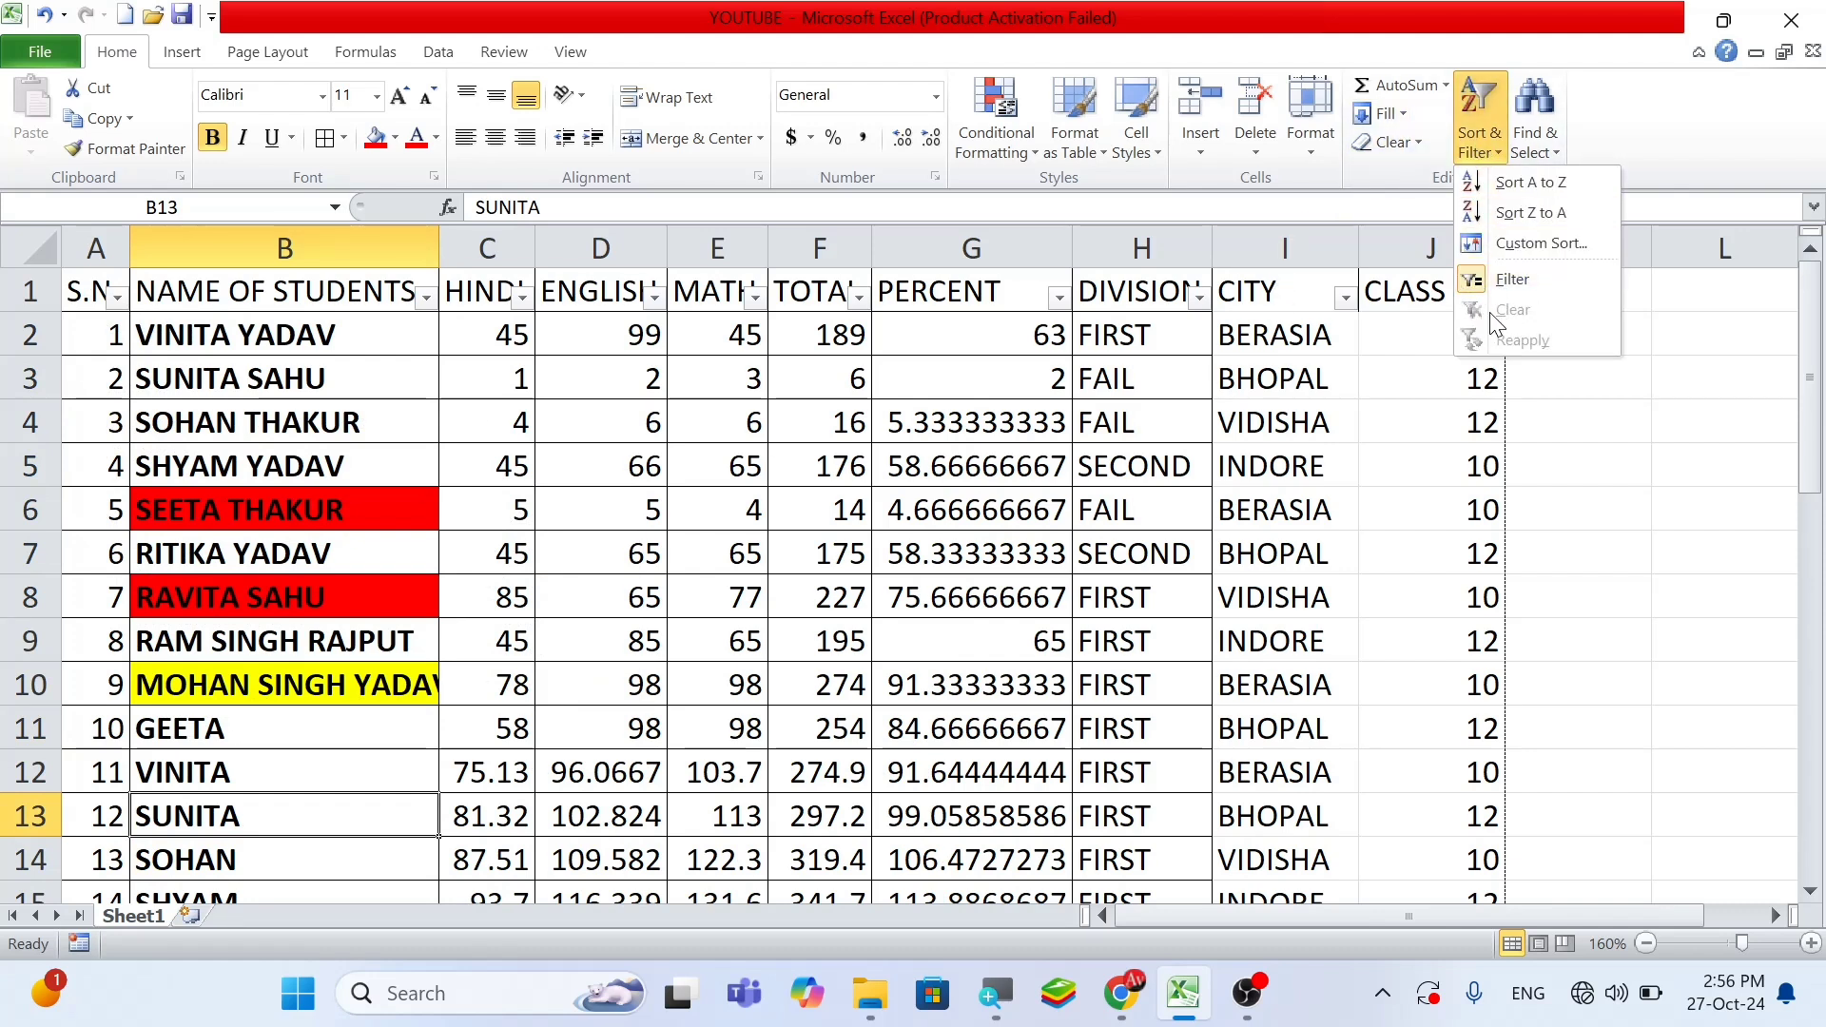
{"action": "left_click", "coordinate": [928, 383]}
{"action": "left_click", "coordinate": [1244, 299]}
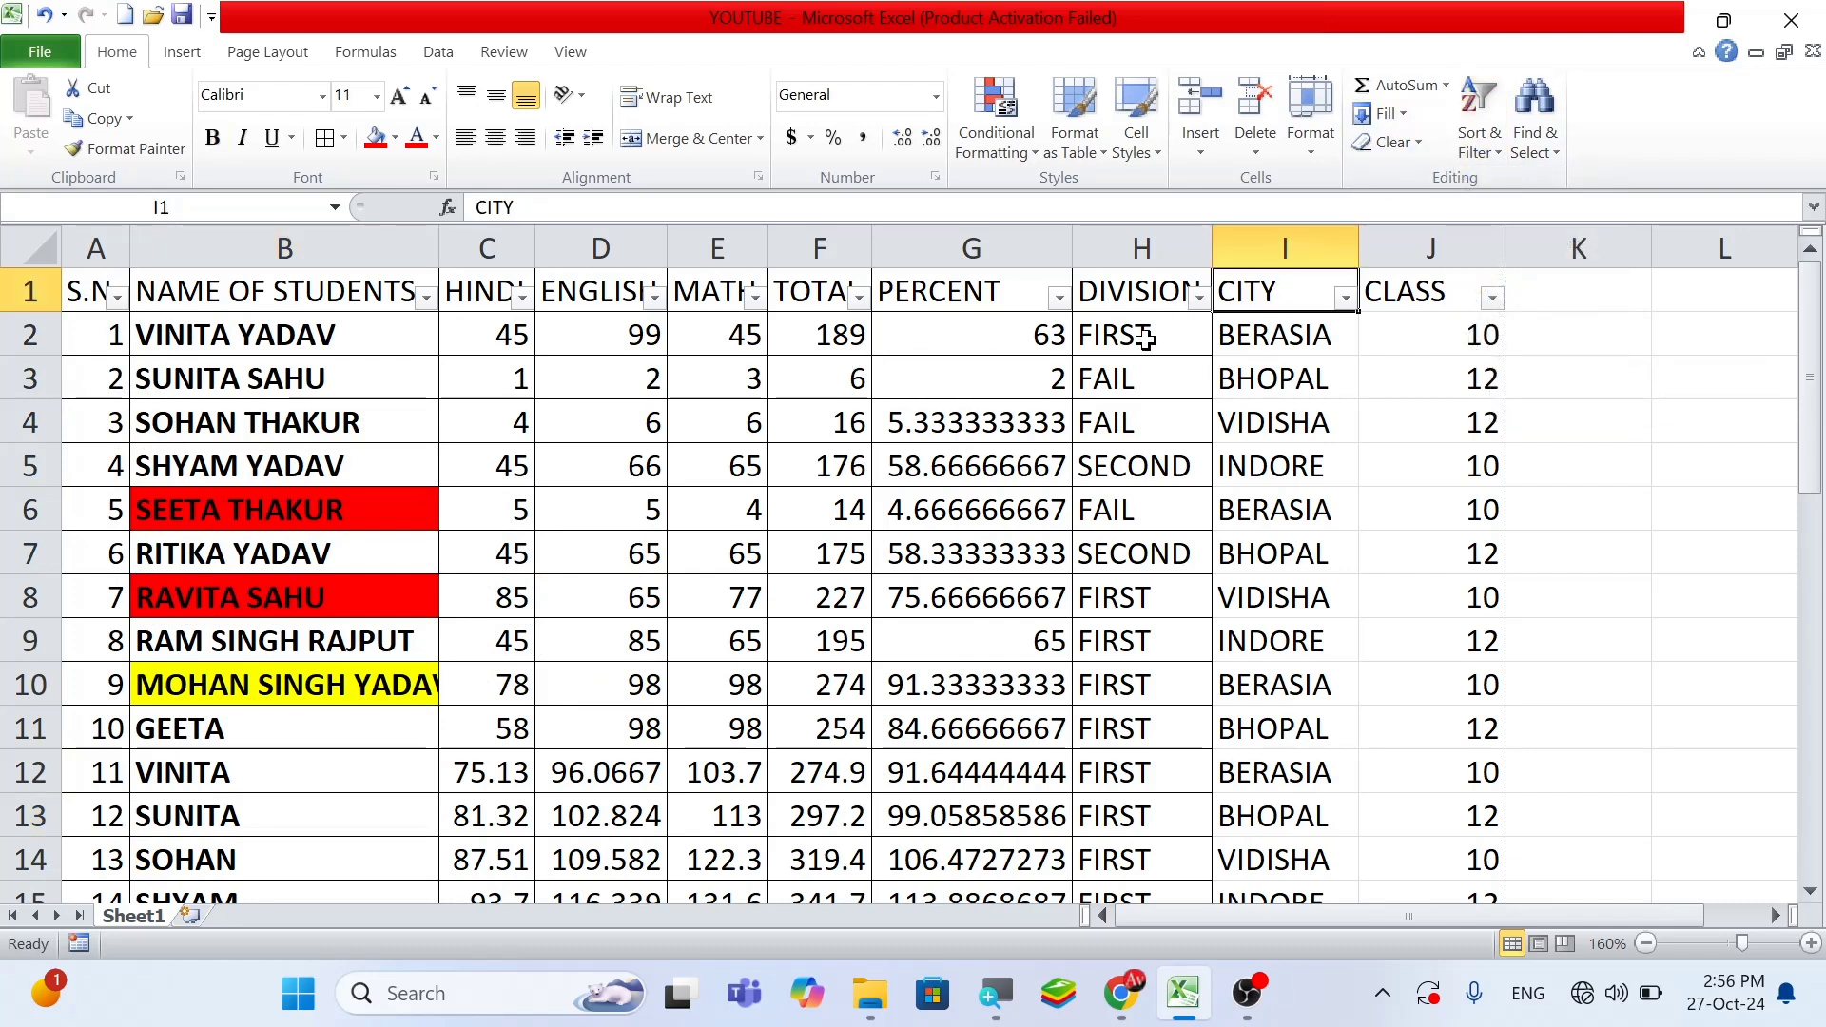
{"action": "left_click", "coordinate": [1477, 138]}
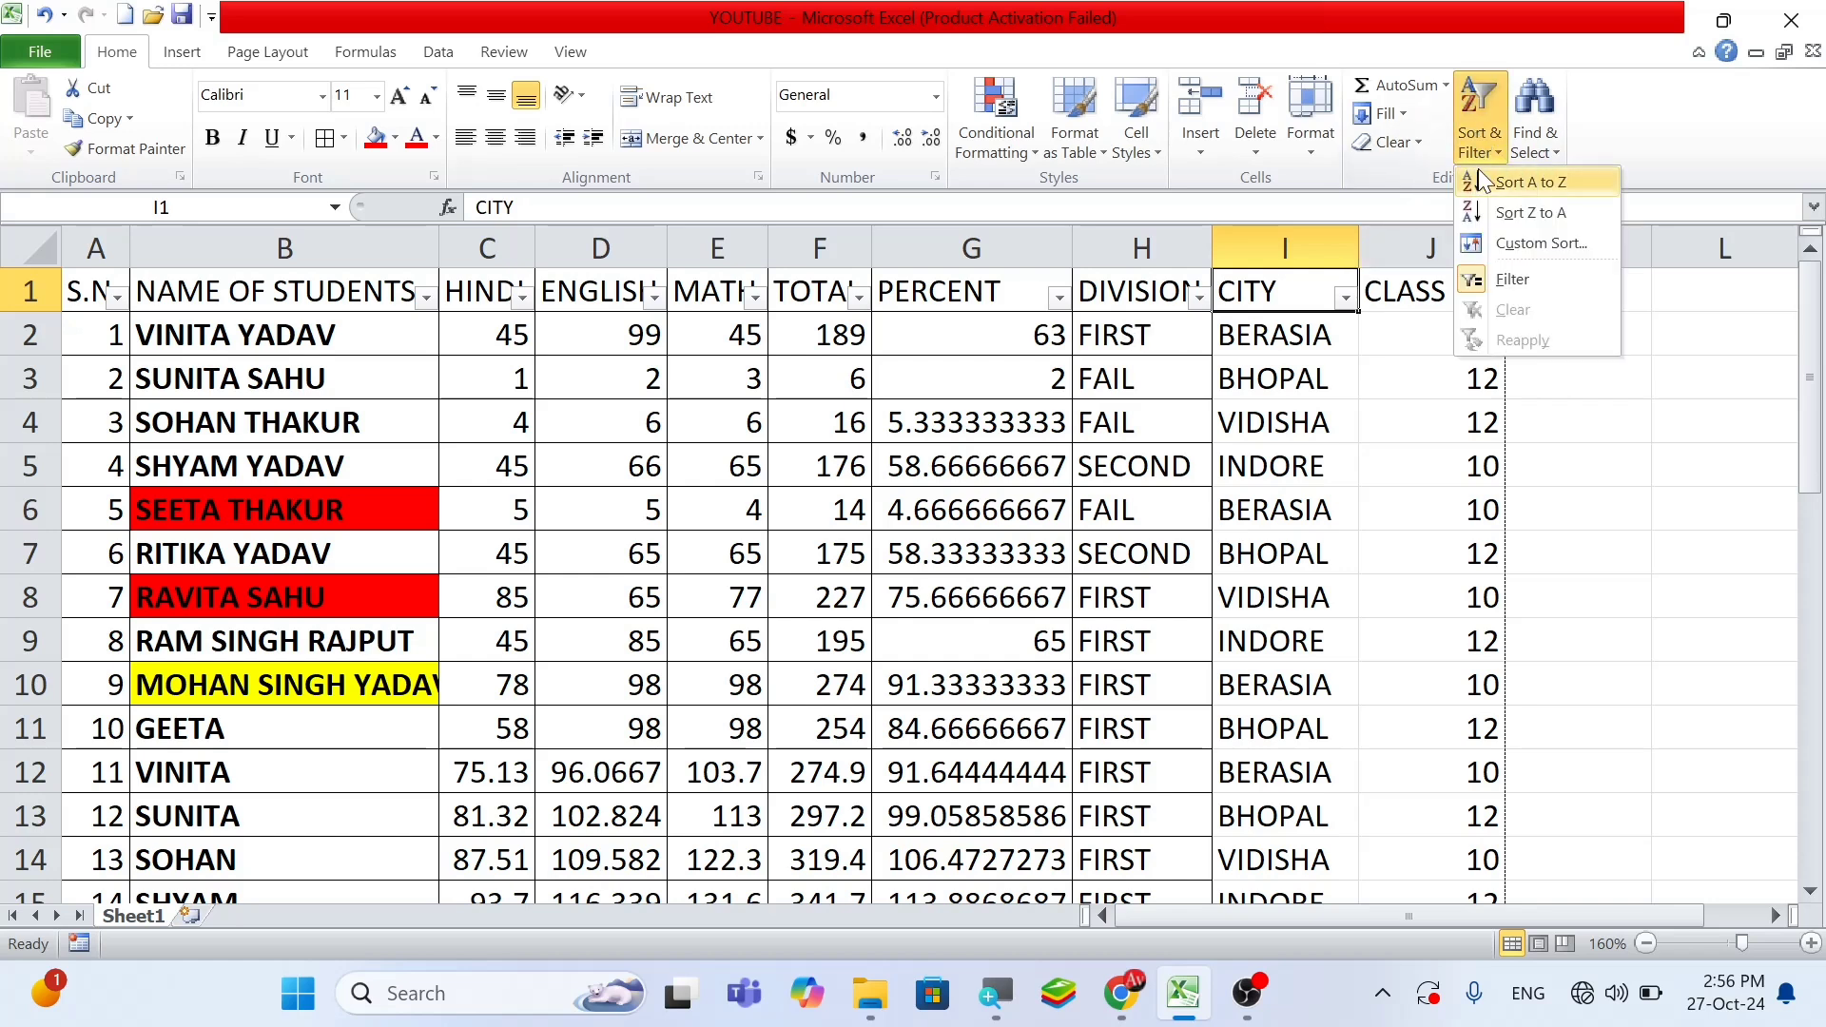
{"action": "left_click", "coordinate": [1272, 399]}
Filter the CITY column to show only BERASIA
{"action": "left_click", "coordinate": [1344, 297]}
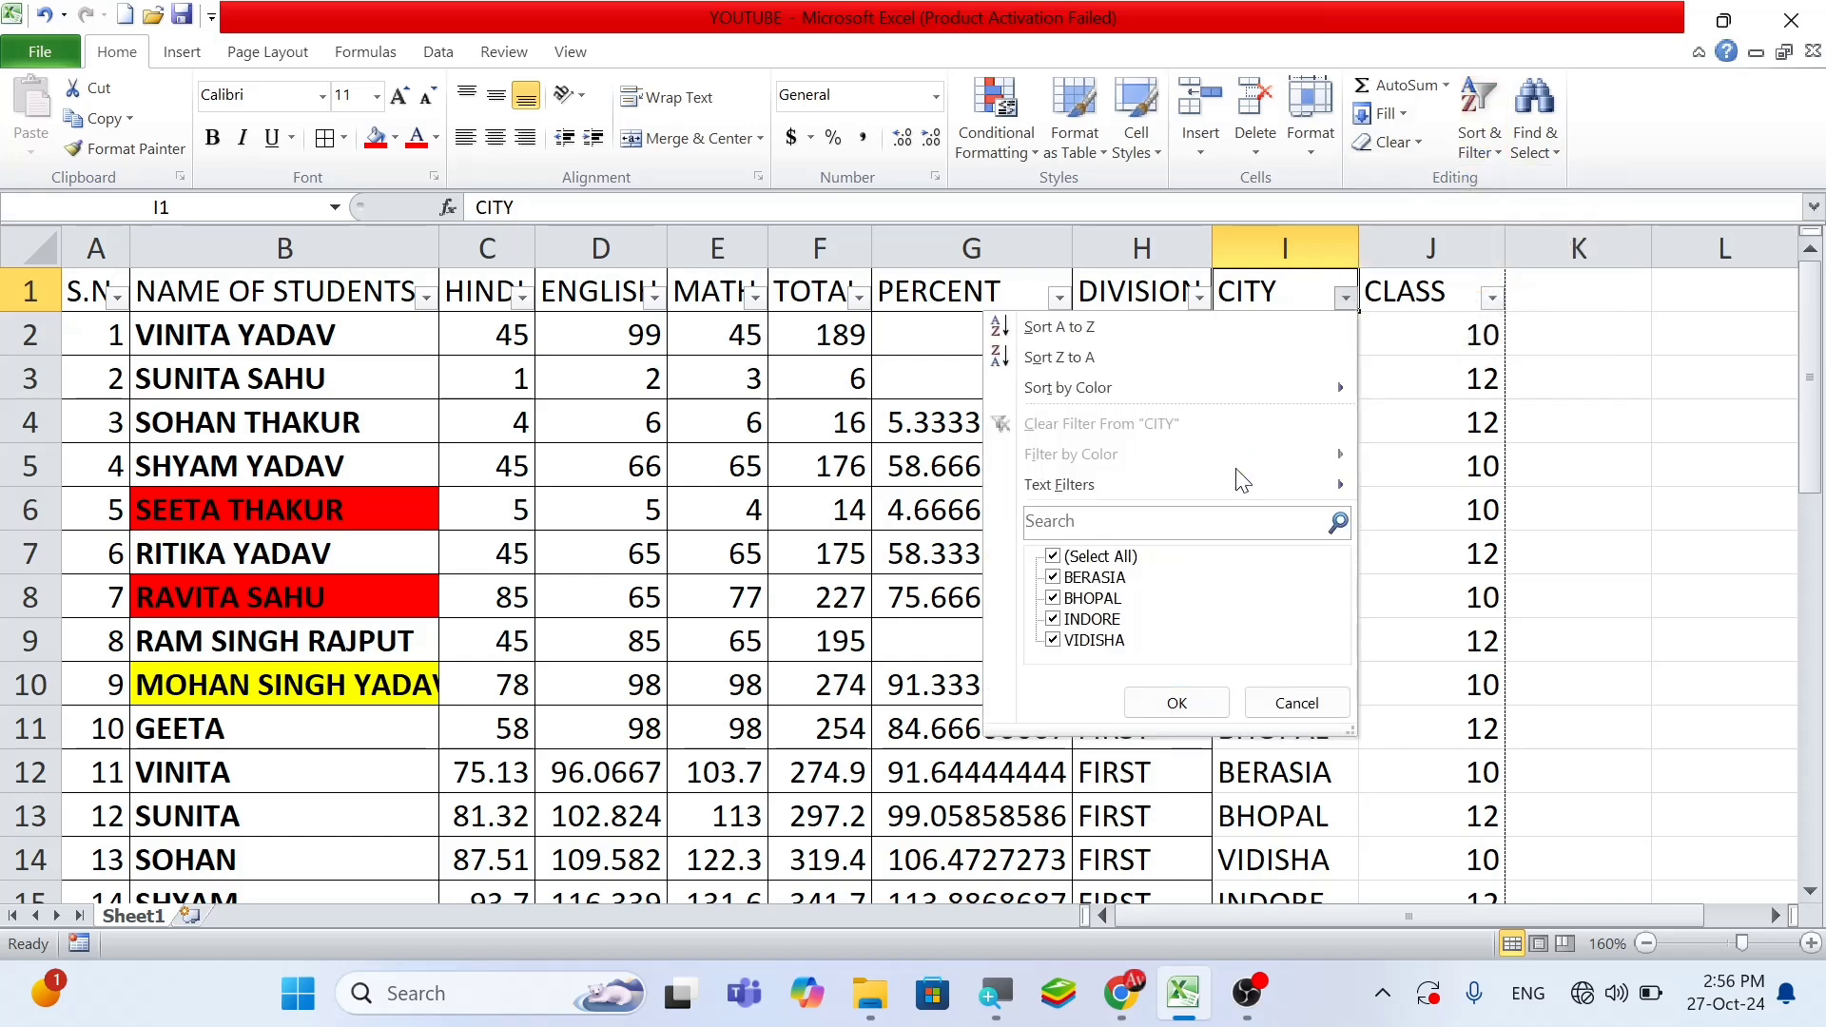
{"action": "left_click", "coordinate": [1087, 559]}
{"action": "left_click", "coordinate": [1053, 577]}
{"action": "left_click", "coordinate": [1176, 703]}
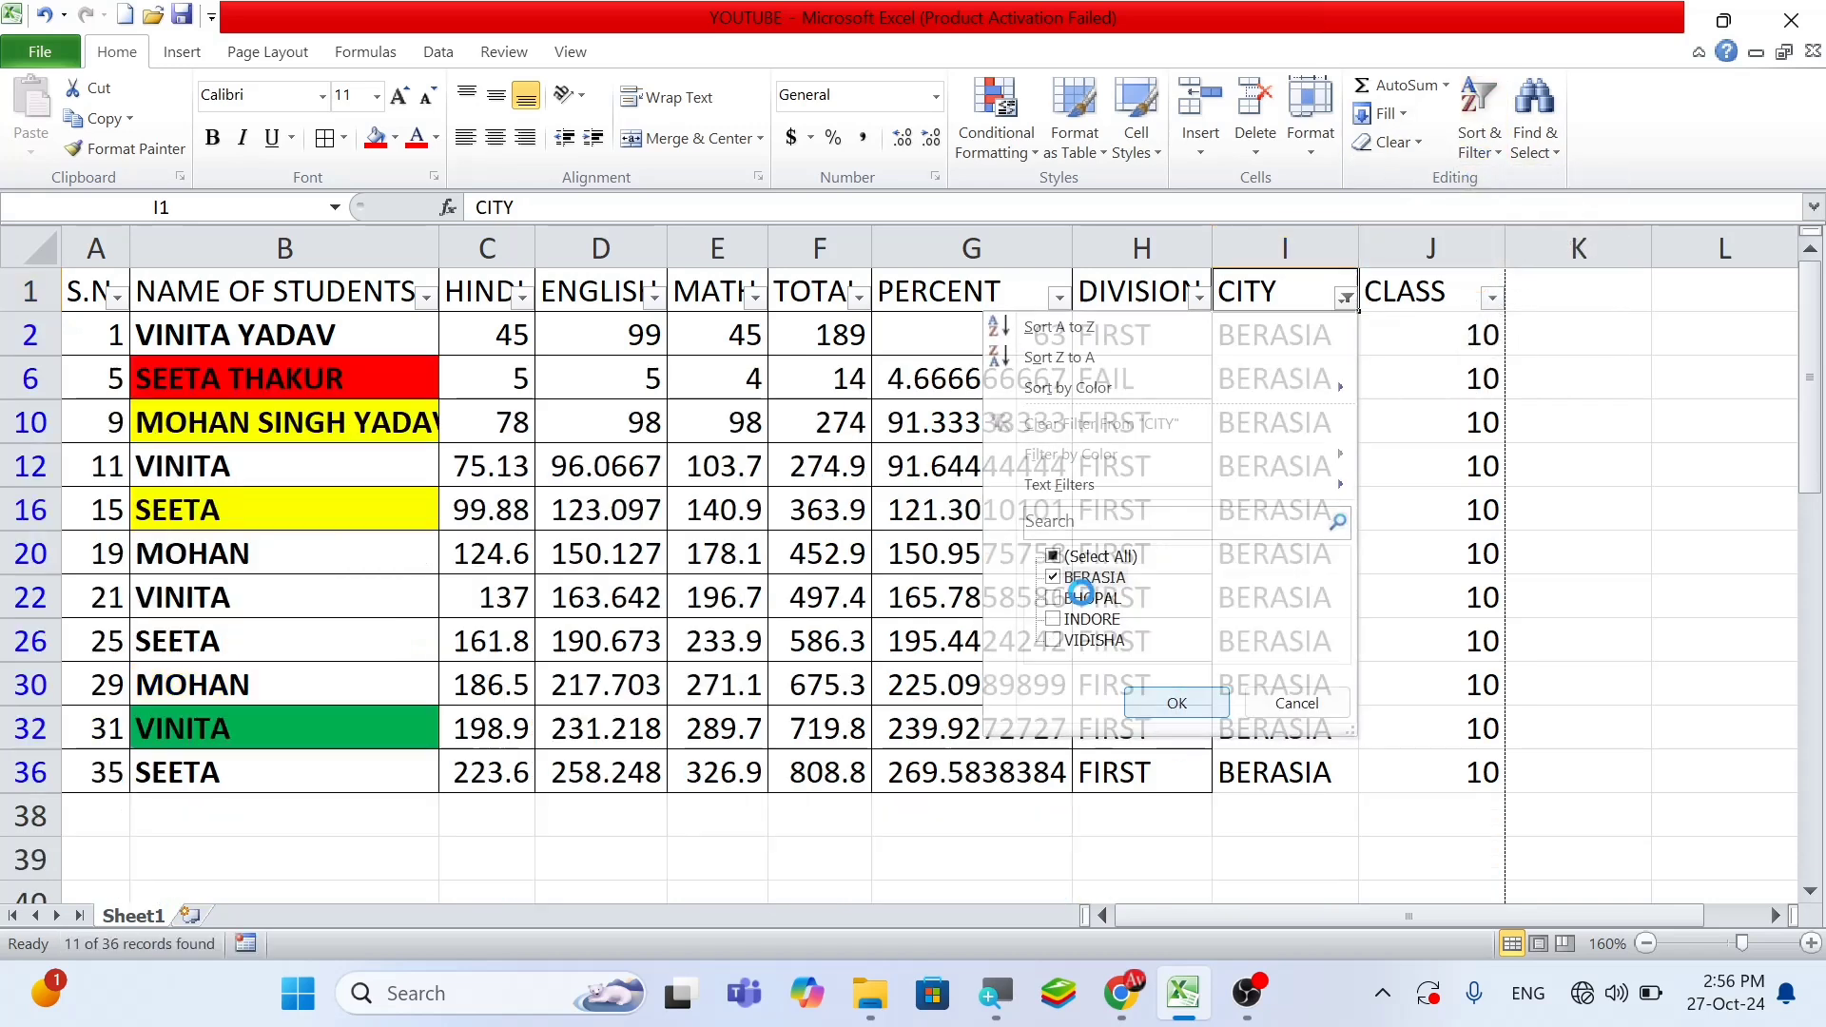
Clear all active filters from the marks sheet so every student row is listed
{"action": "left_click", "coordinate": [298, 312]}
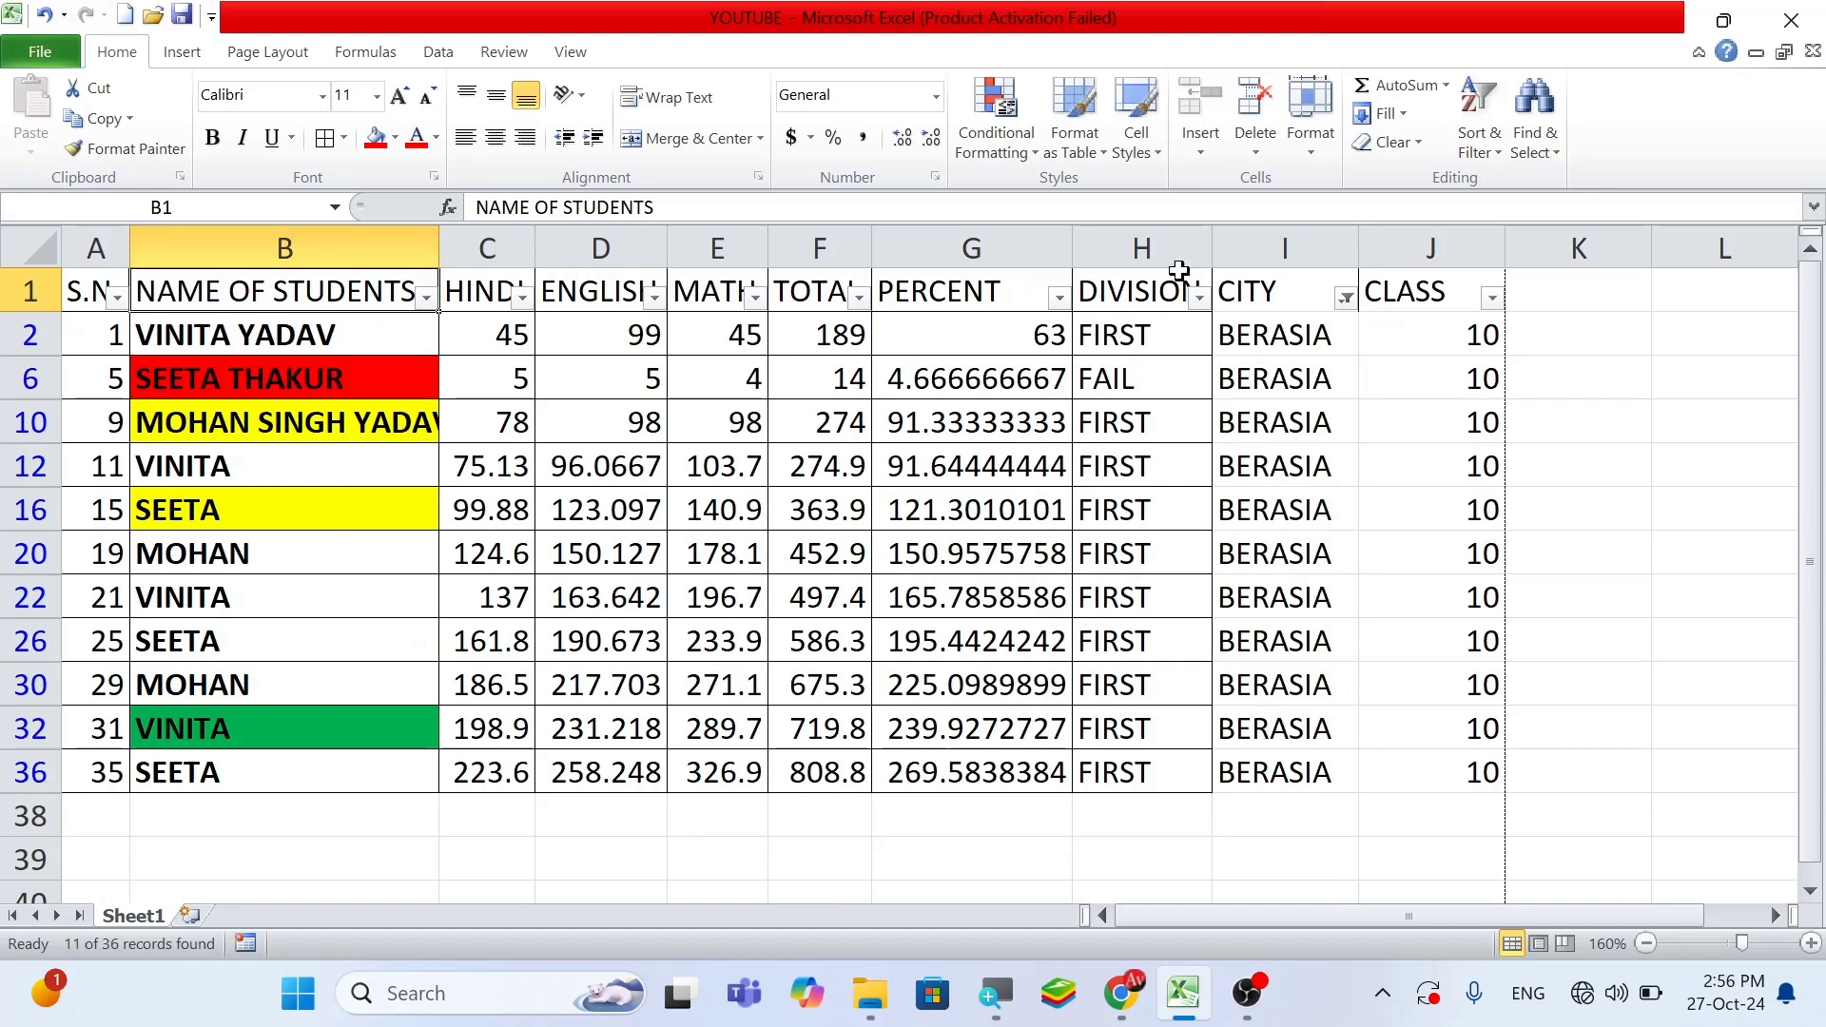
{"action": "left_click", "coordinate": [1479, 128]}
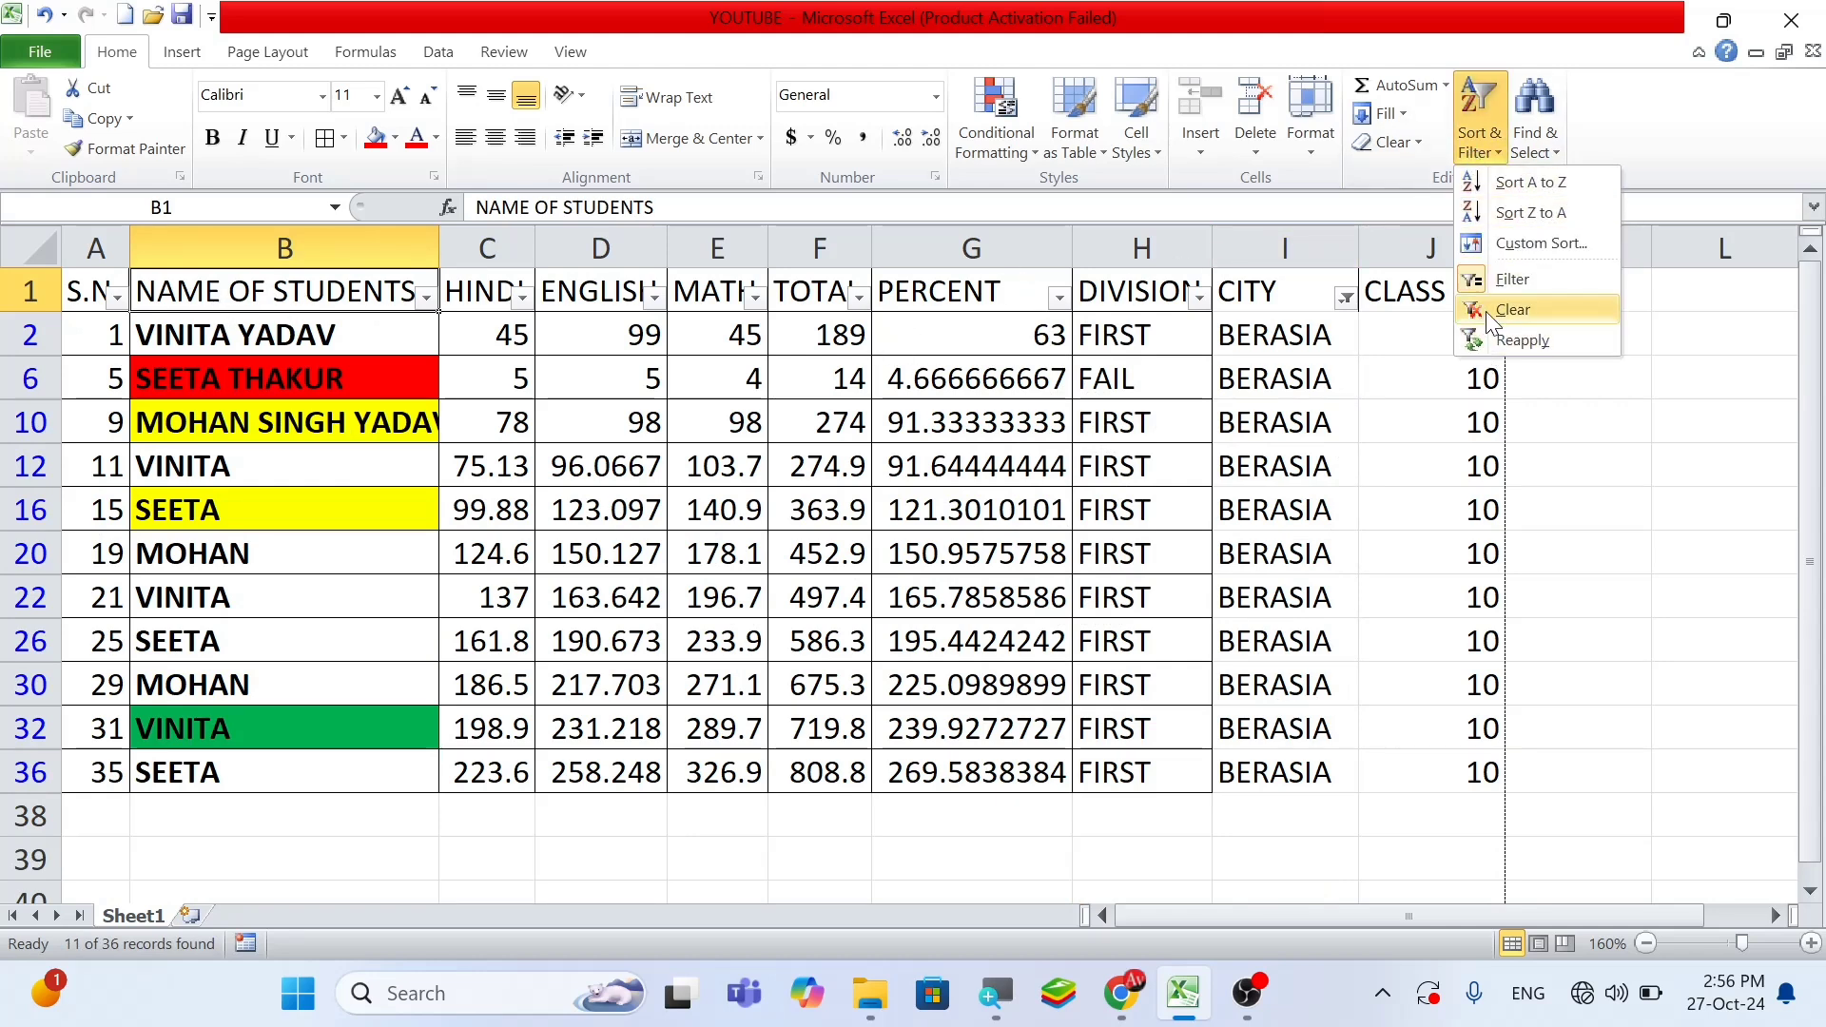
{"action": "left_click", "coordinate": [1488, 317]}
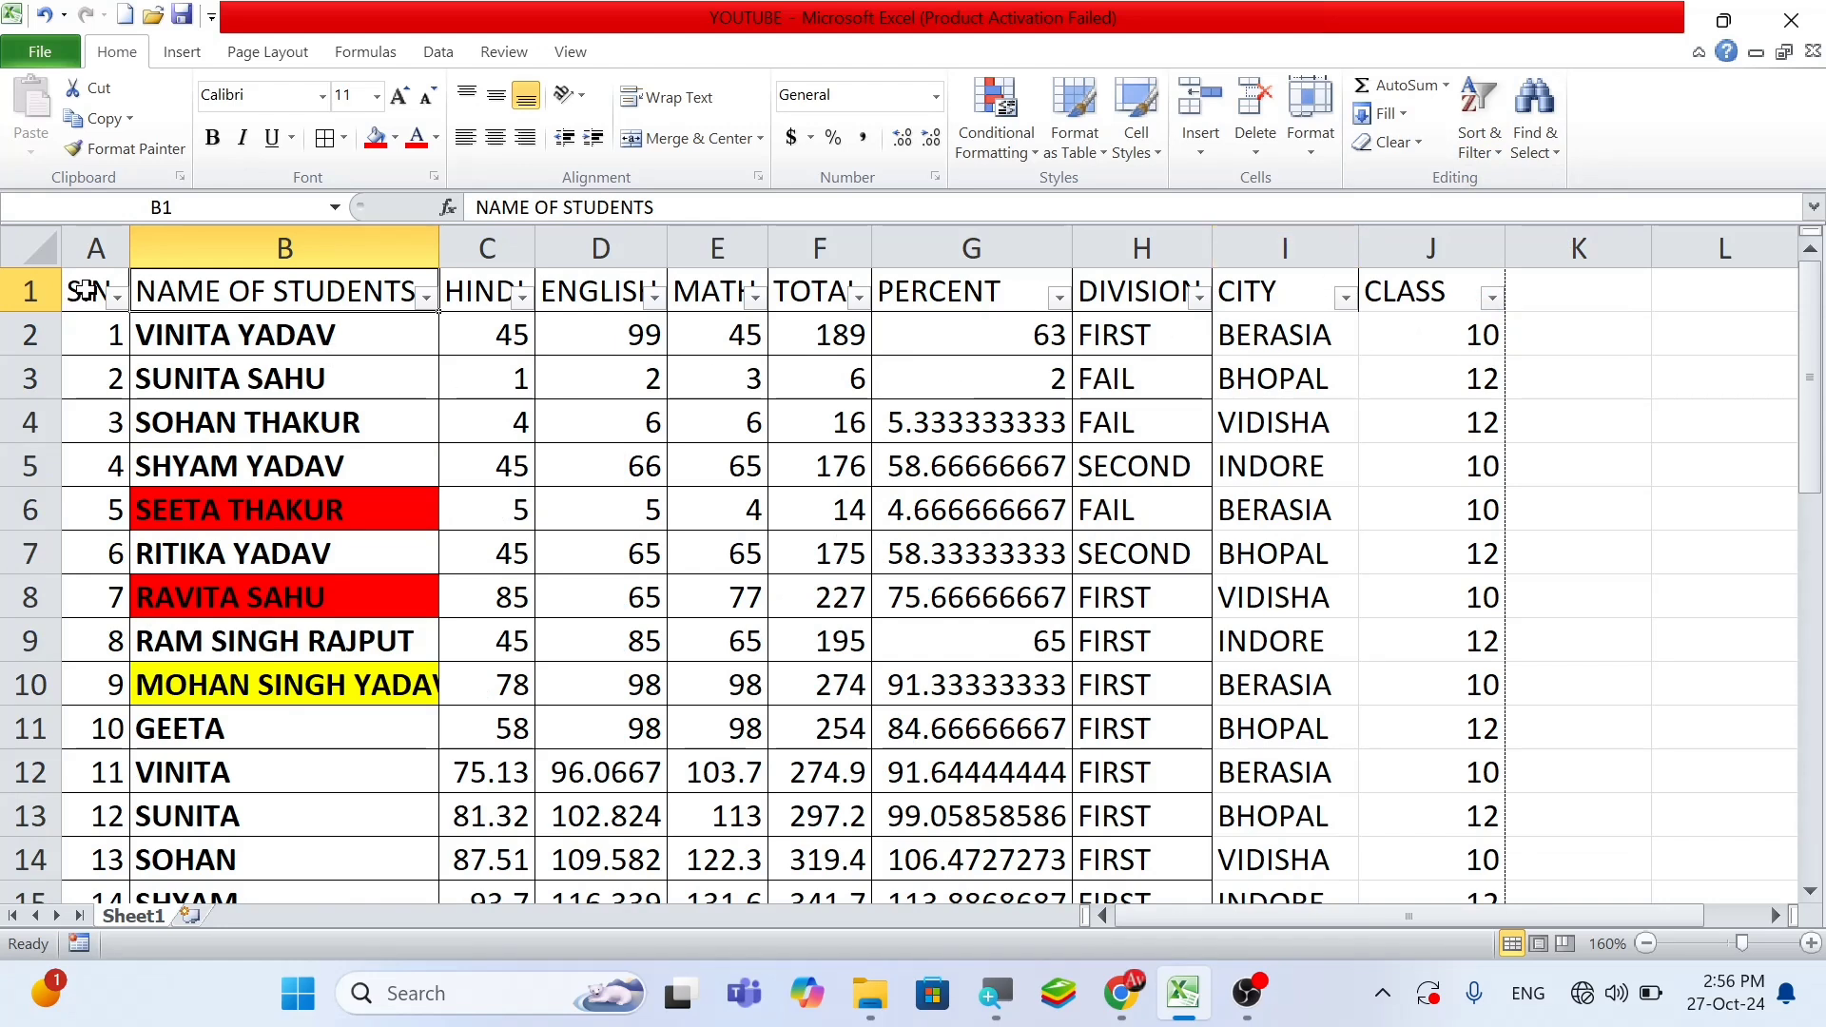
Turn off filtering for the header row A1:J1 and return to the start of row 2
{"action": "left_click_drag", "start_coordinate": [86, 290], "coordinate": [1469, 284]}
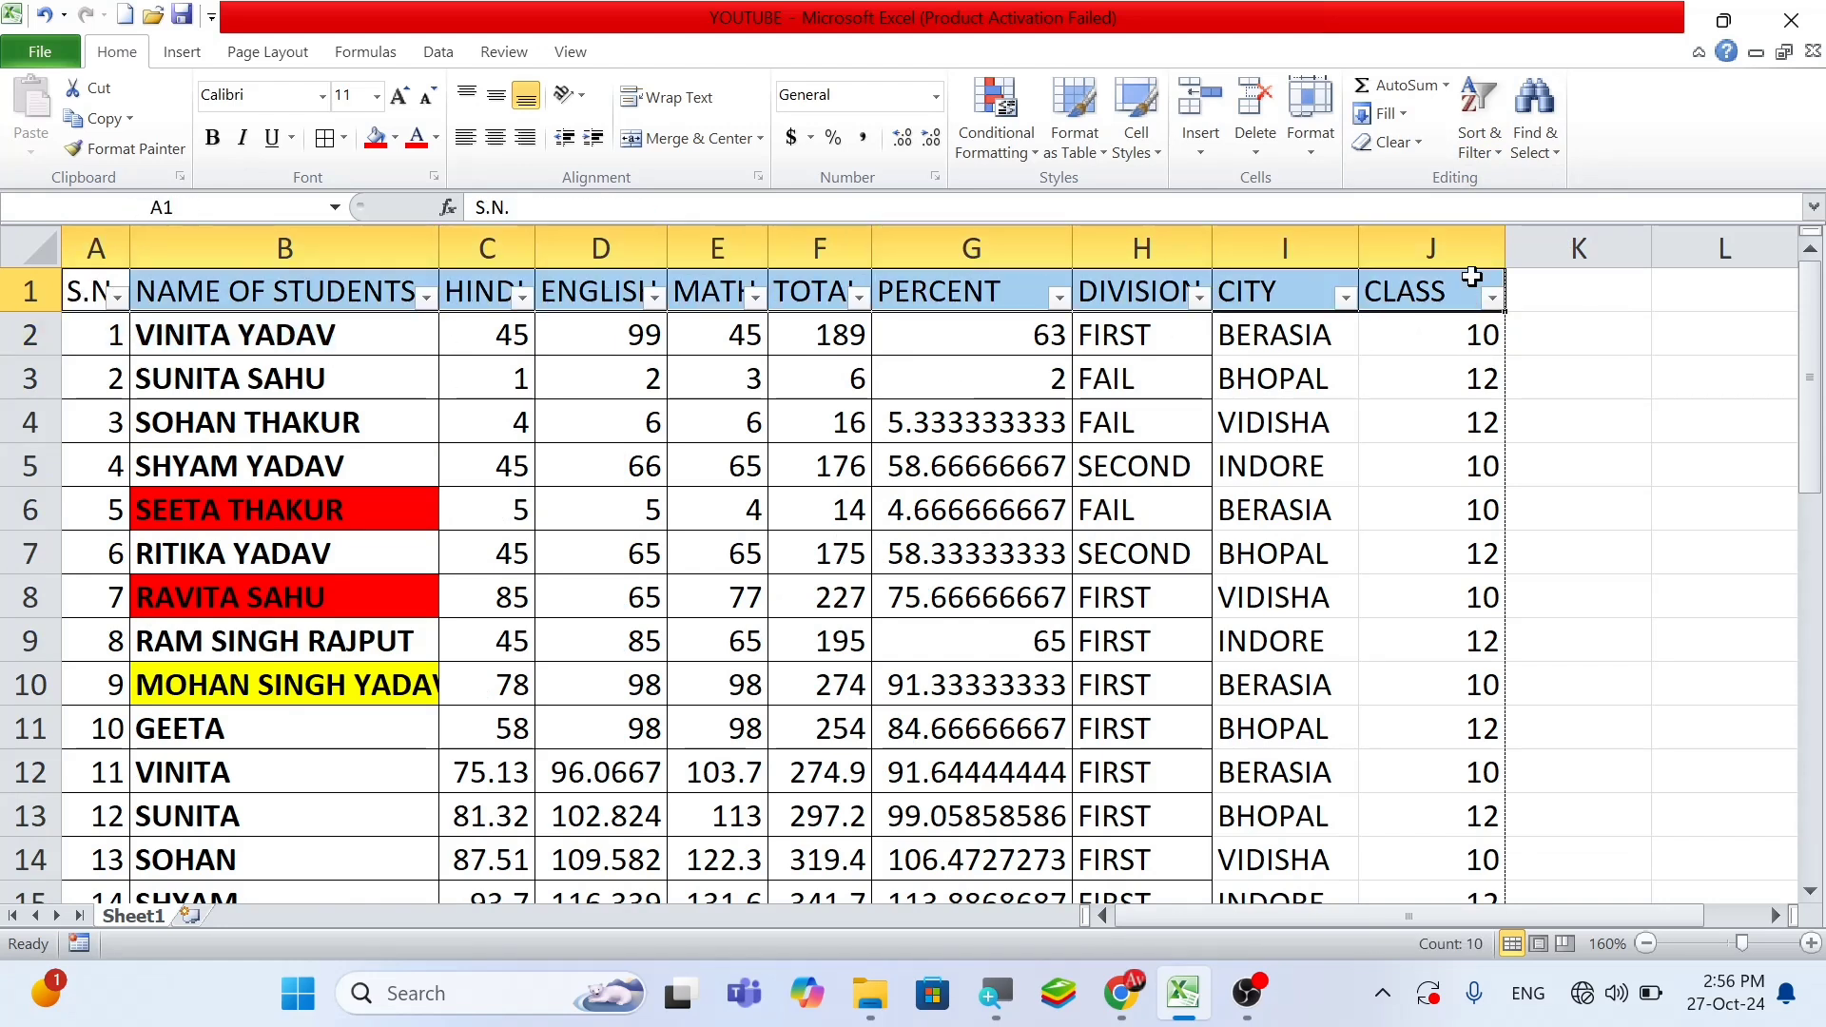
{"action": "left_click", "coordinate": [1480, 143]}
{"action": "left_click", "coordinate": [1510, 280]}
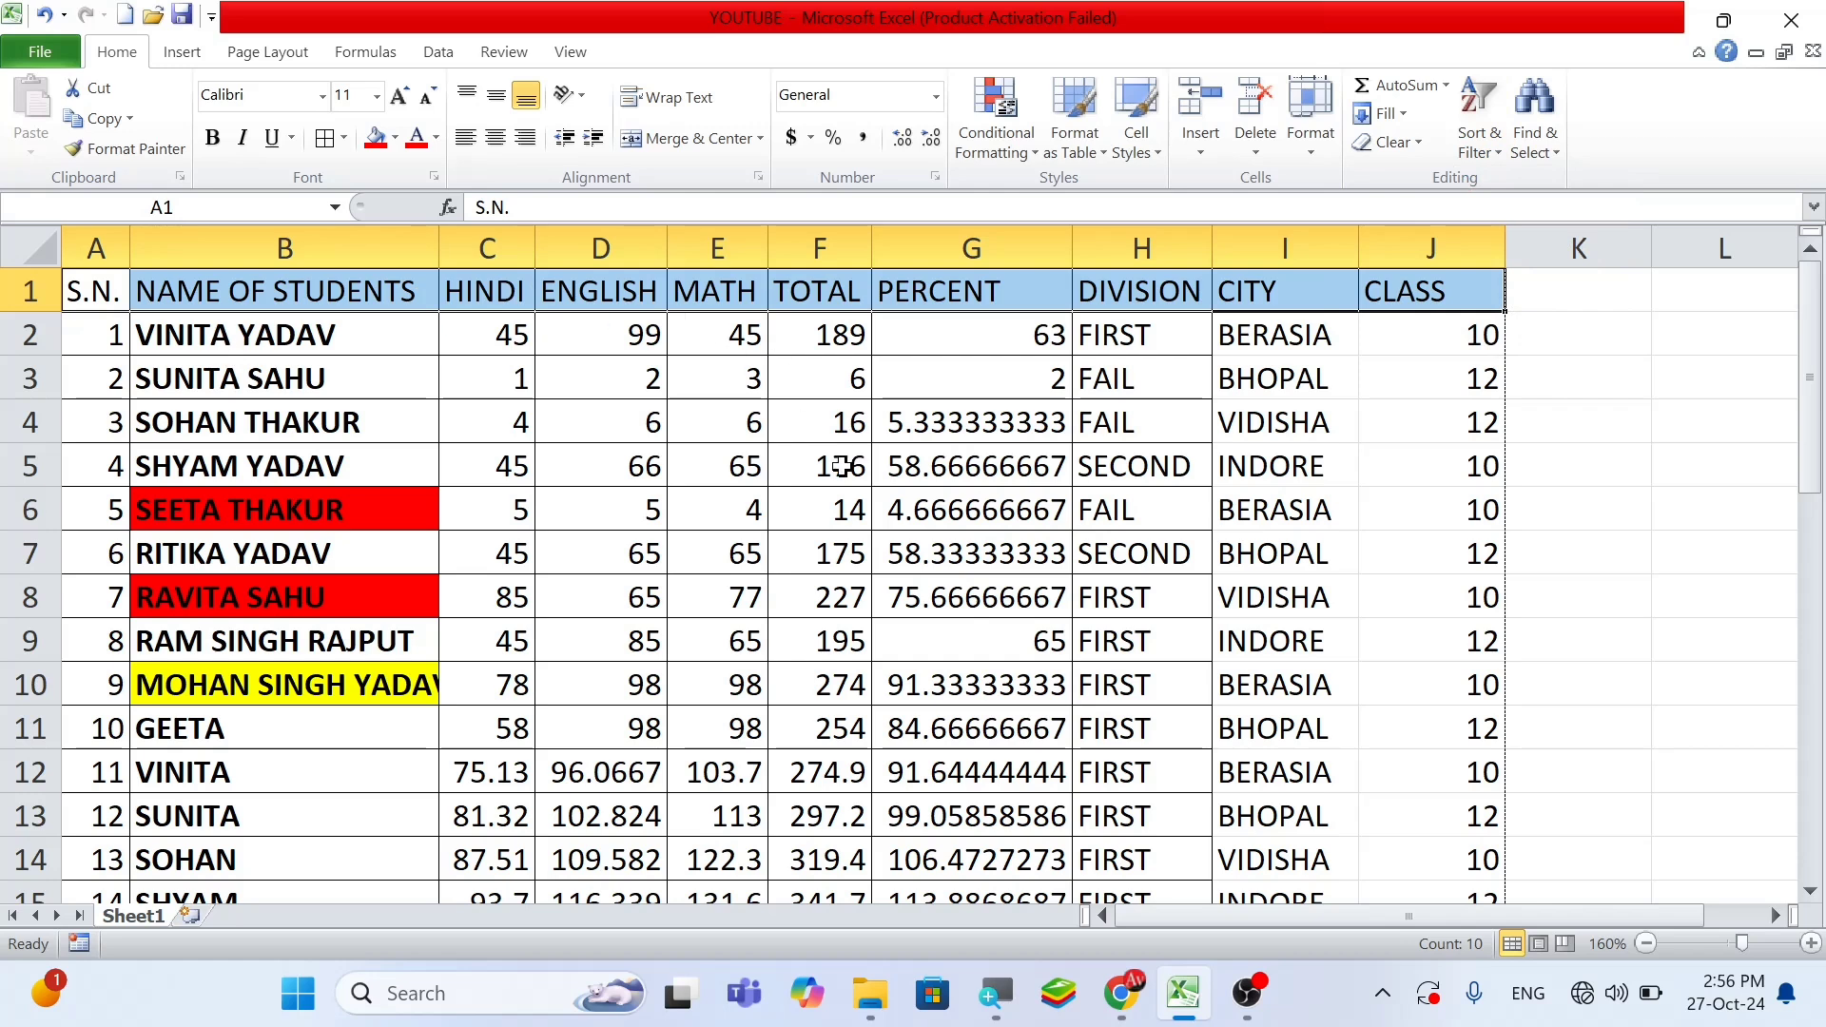
{"action": "left_click", "coordinate": [995, 334]}
{"action": "key", "text": "Home"}
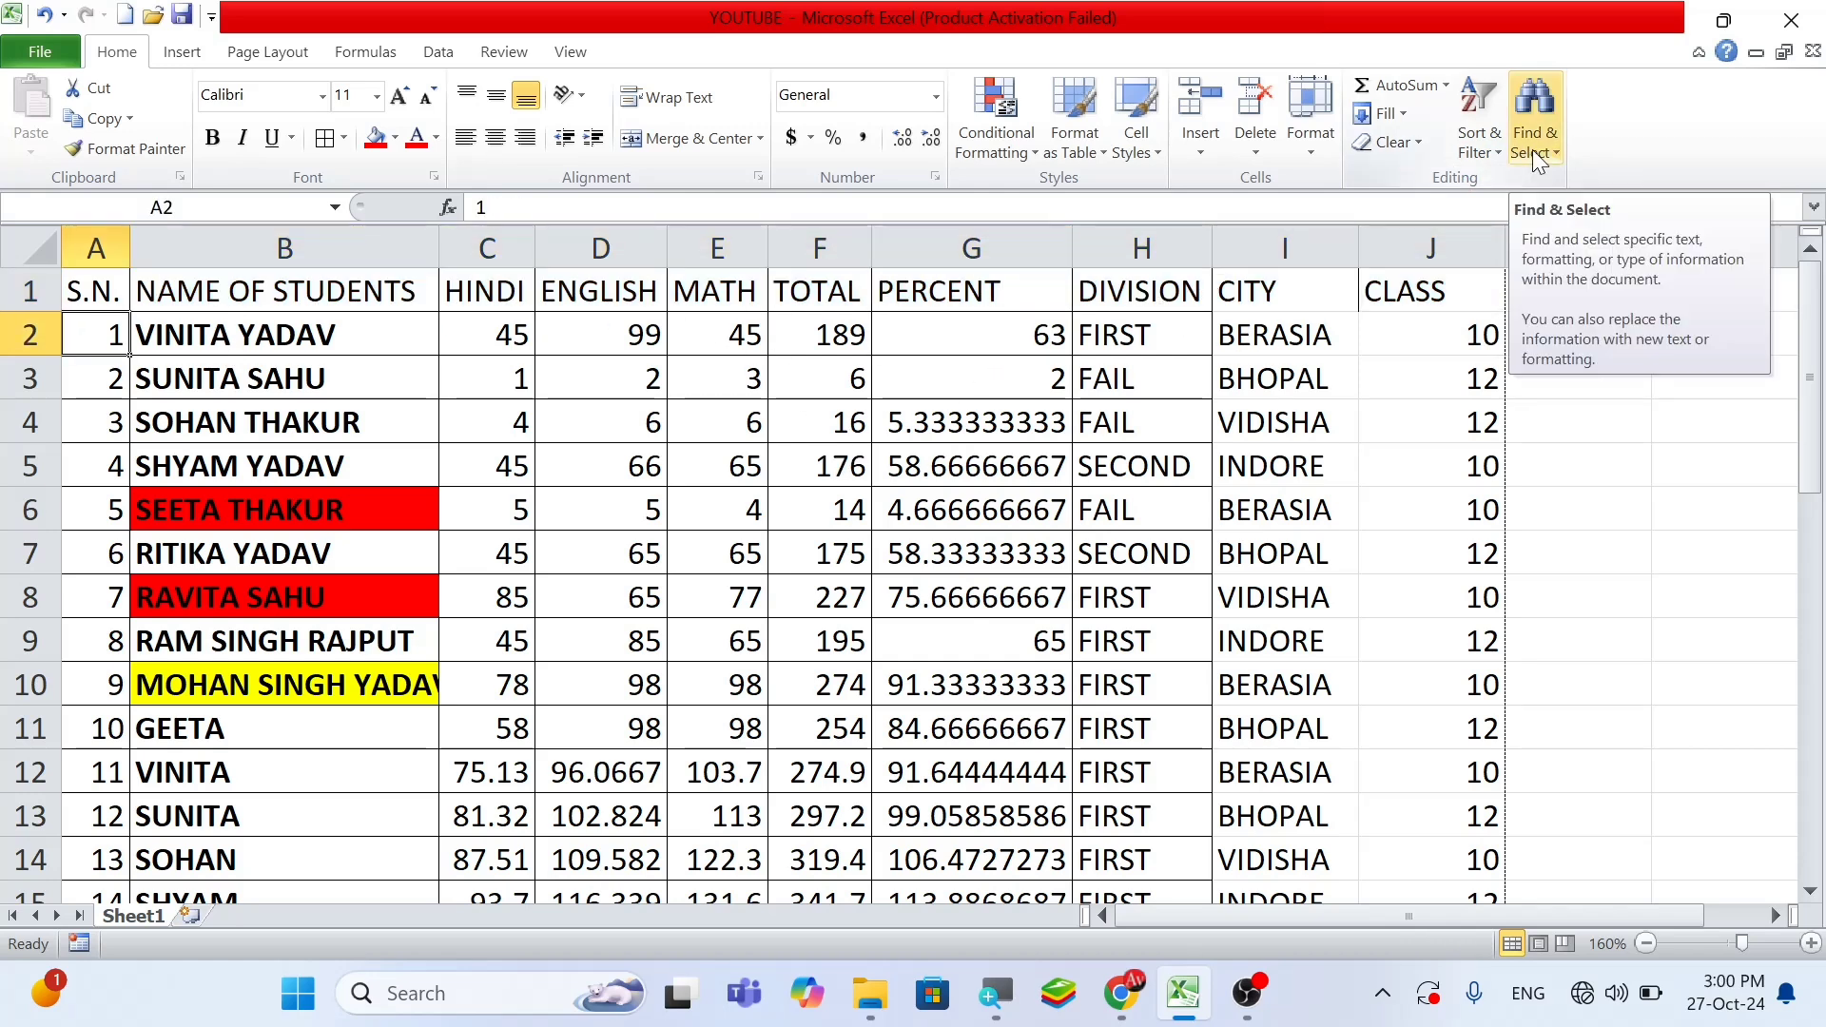
{"action": "left_click", "coordinate": [1535, 157]}
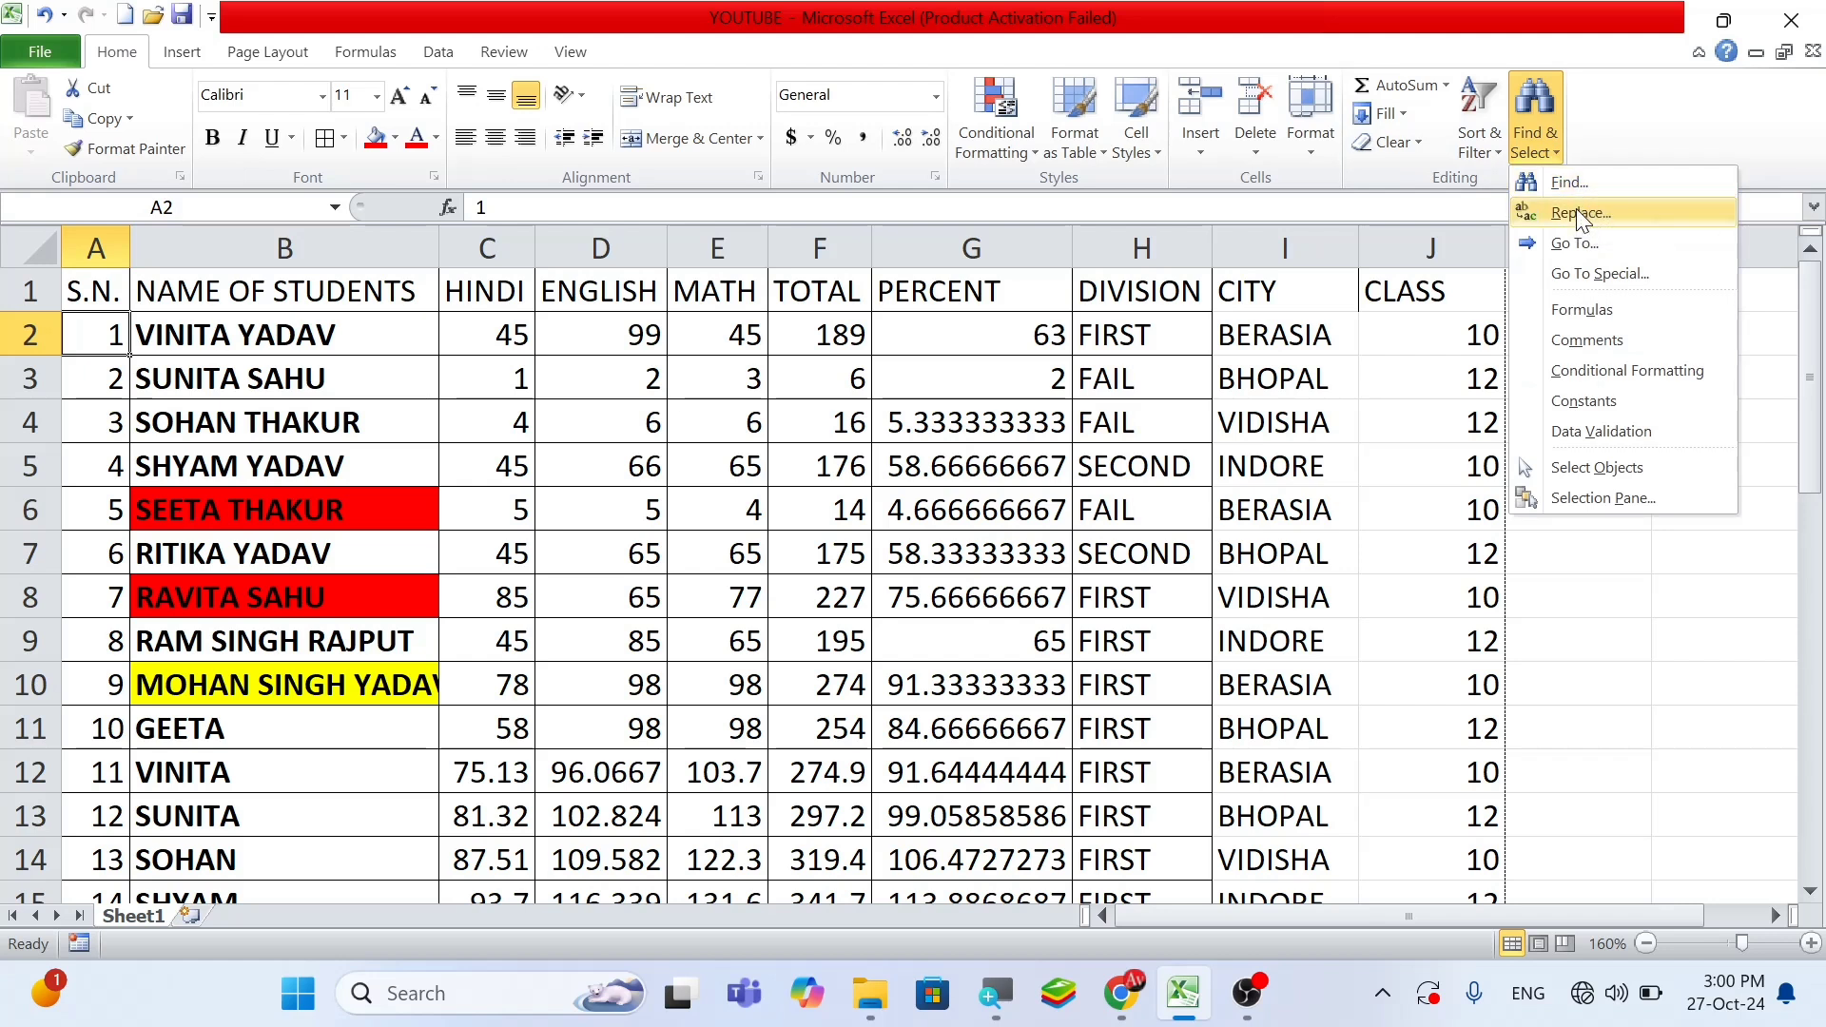
{"action": "left_click", "coordinate": [346, 569]}
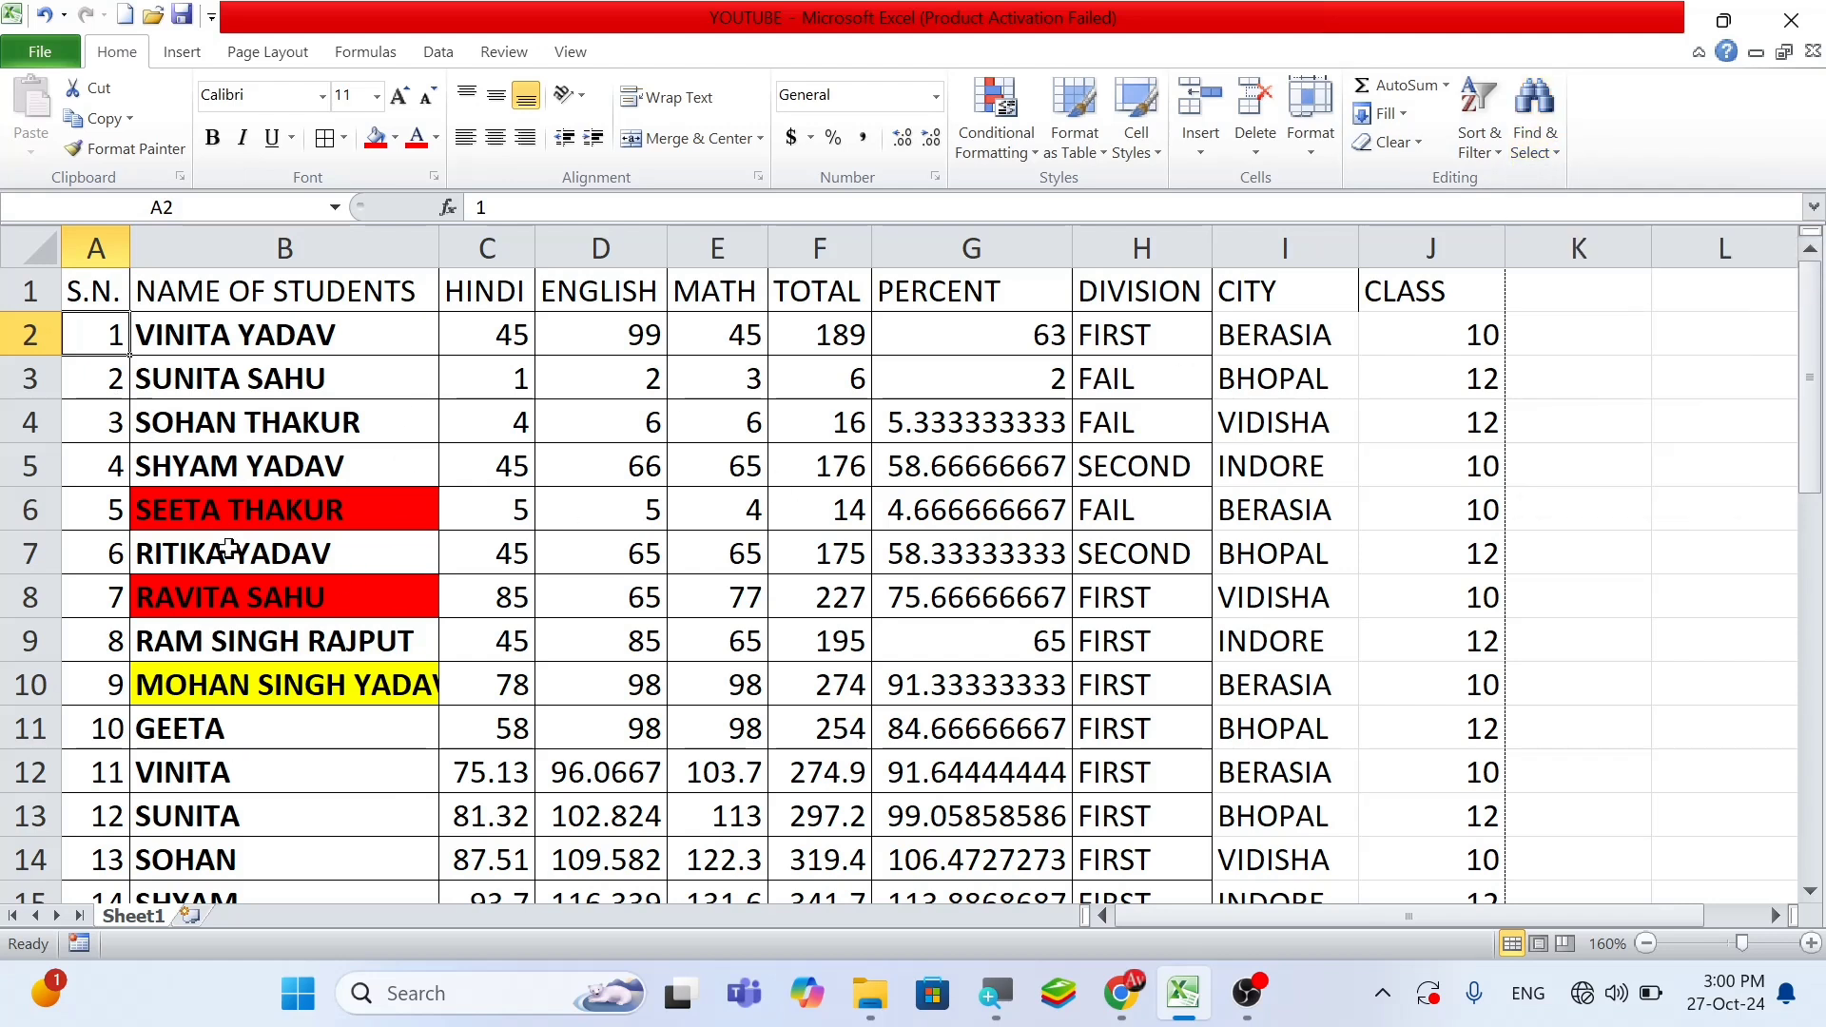
Starting from B3, find the first name of the student in B9 and step through every match until the search wraps around
{"action": "left_click", "coordinate": [255, 358]}
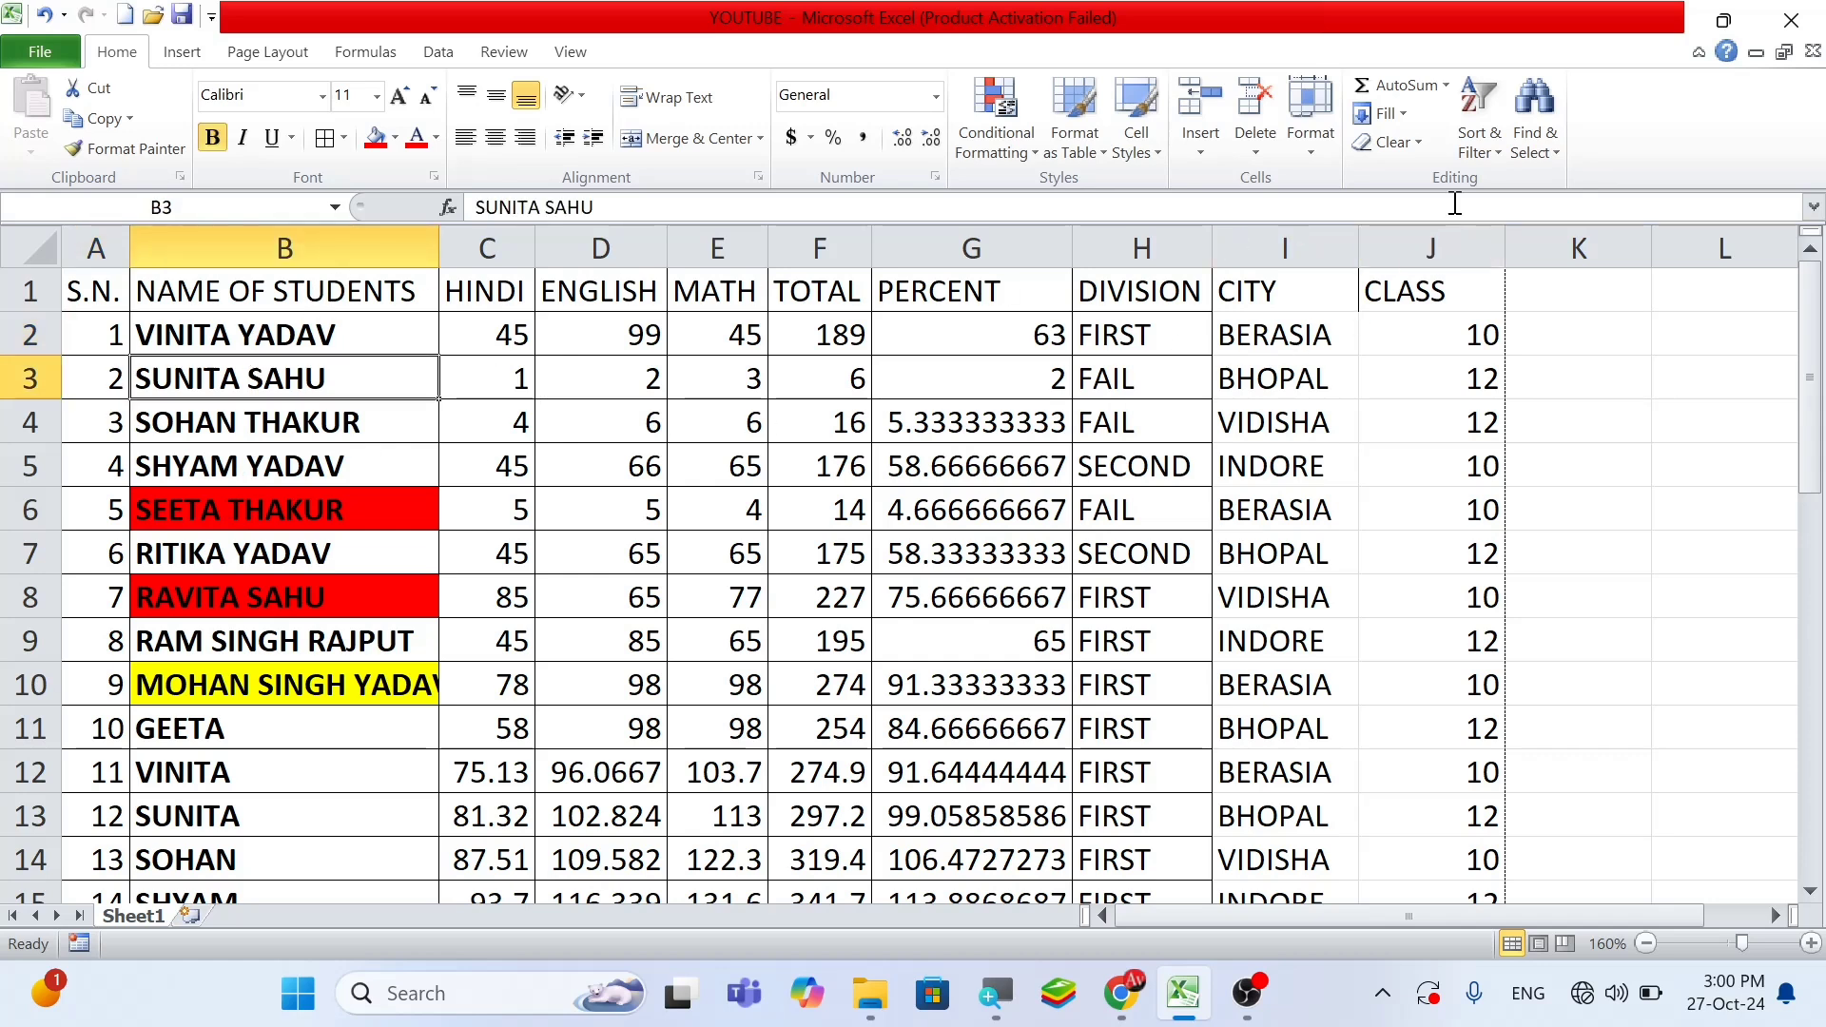
{"action": "left_click", "coordinate": [1533, 143]}
{"action": "left_click", "coordinate": [1555, 186]}
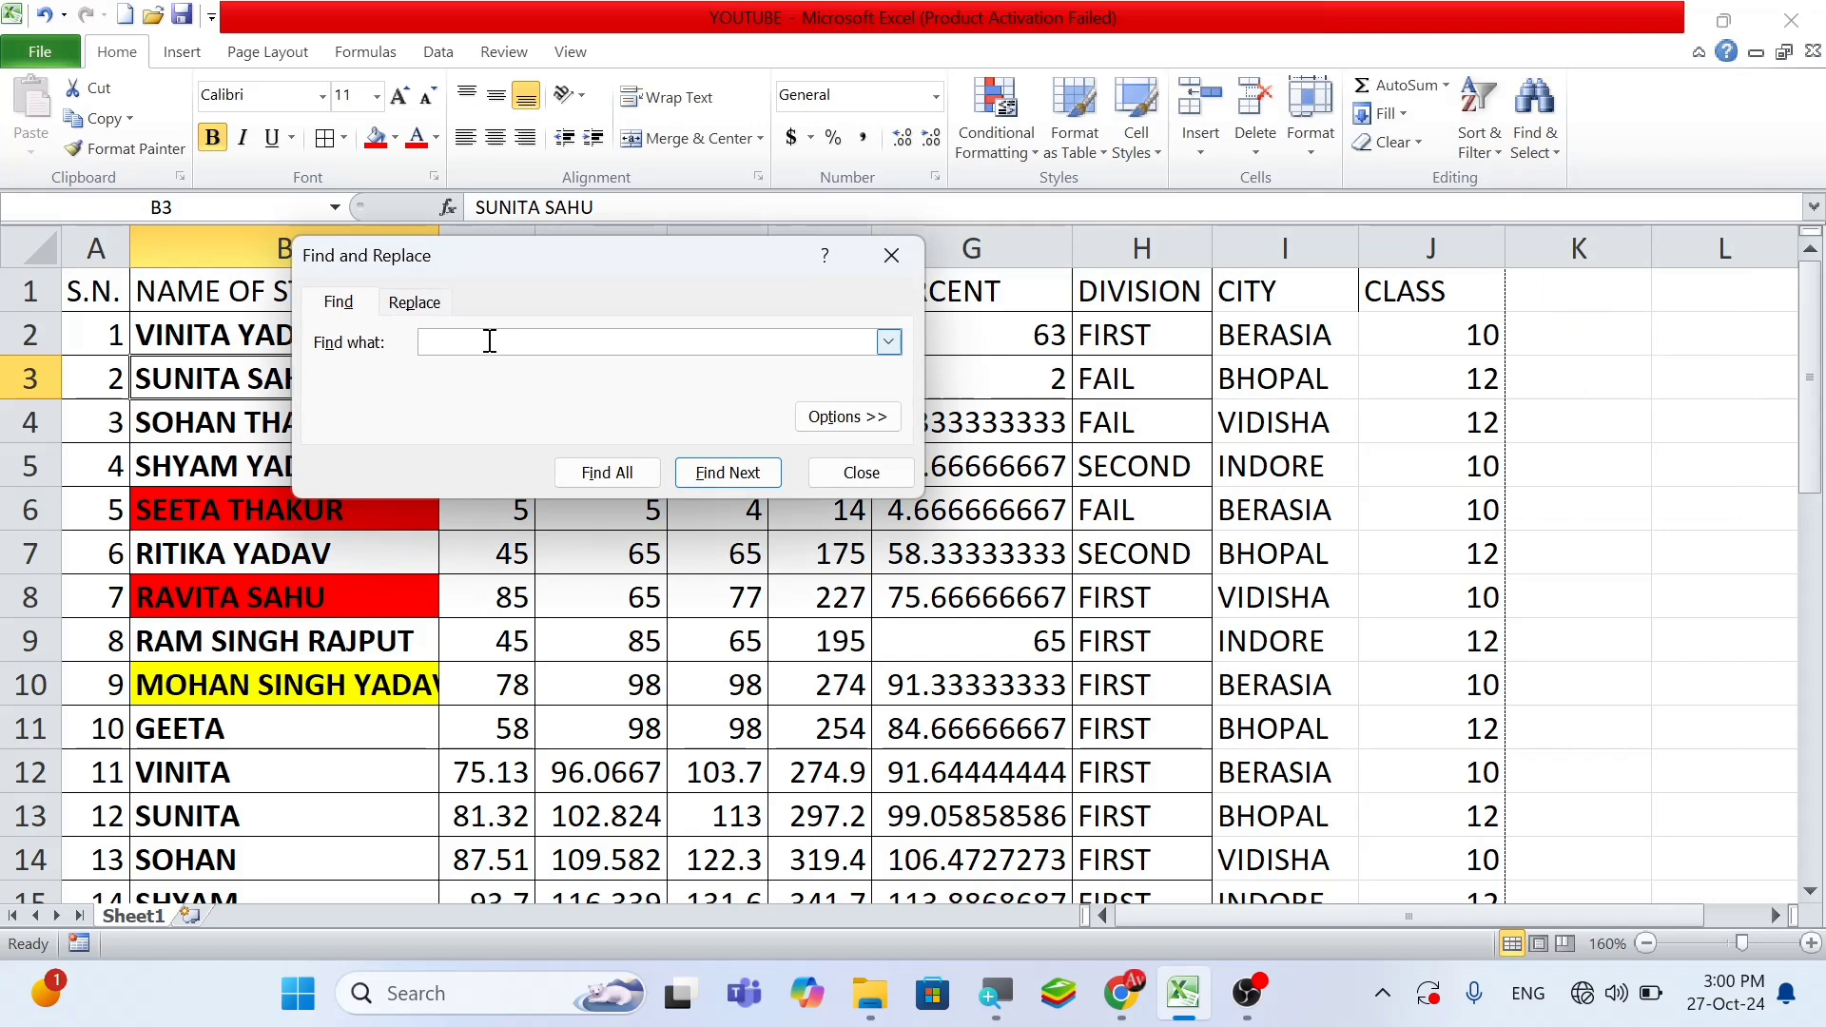
{"action": "left_click", "coordinate": [720, 475]}
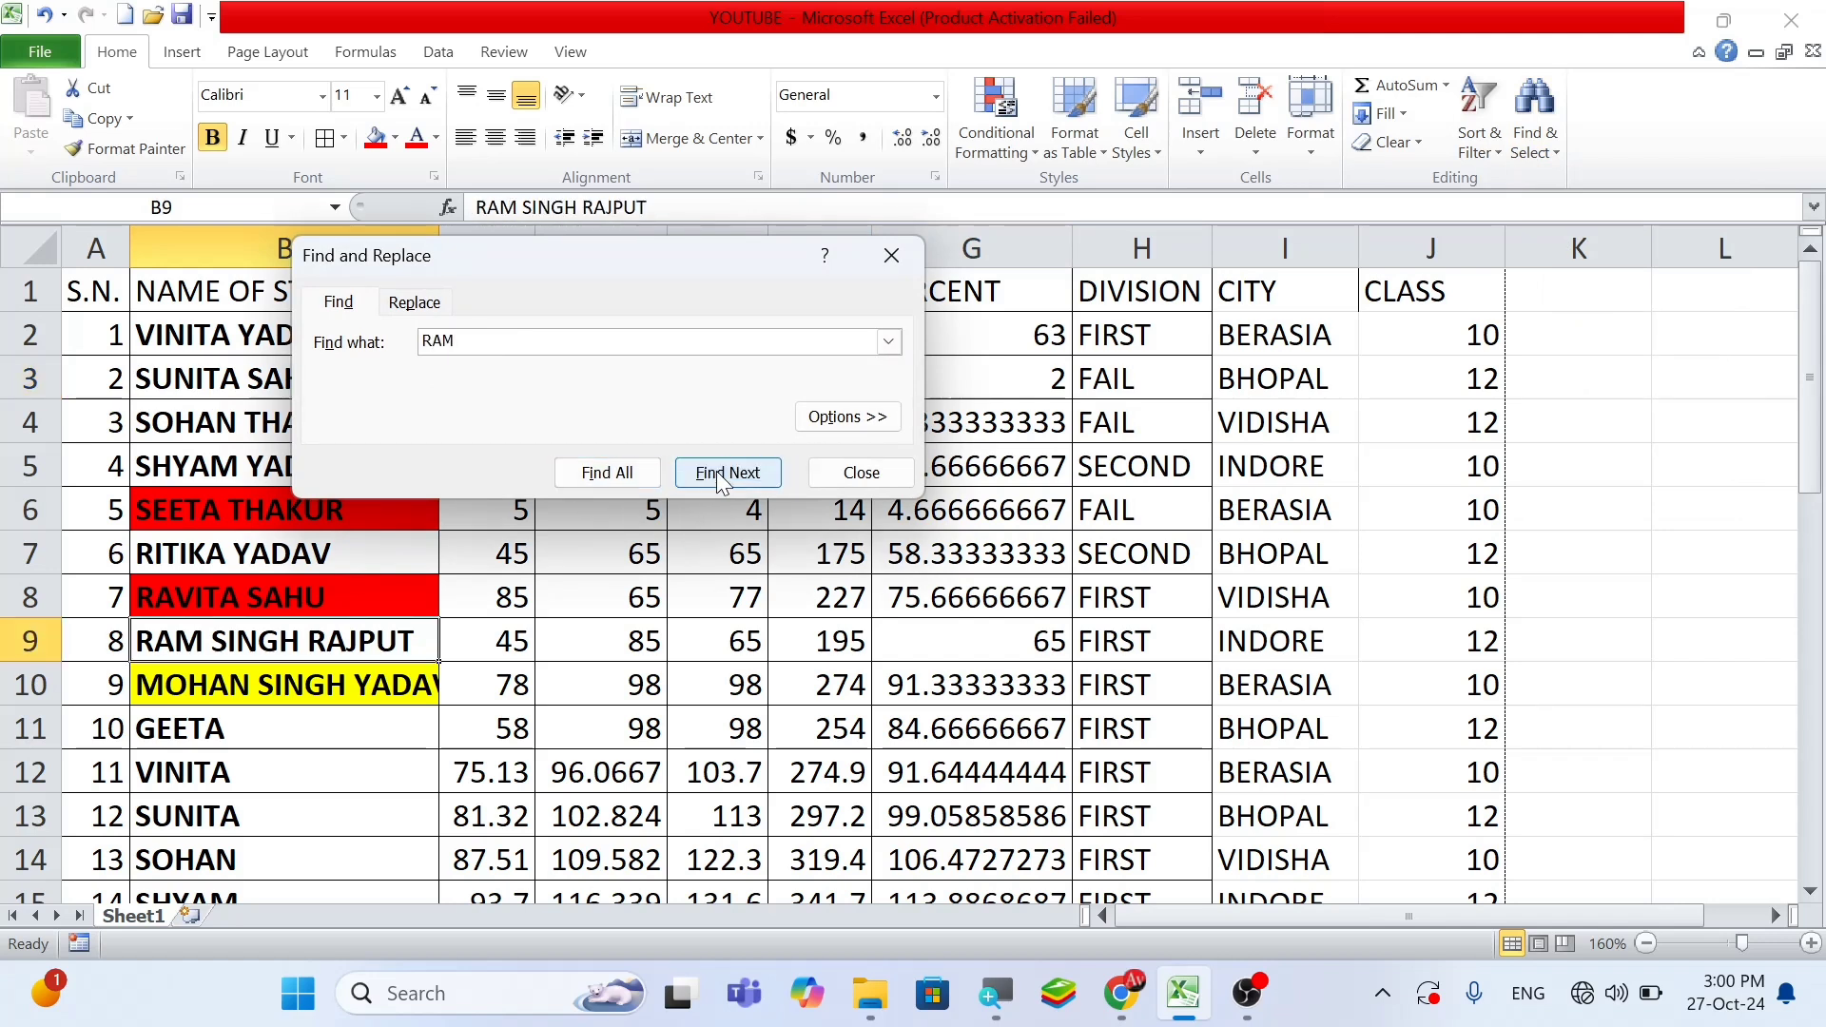
{"action": "left_click", "coordinate": [720, 476]}
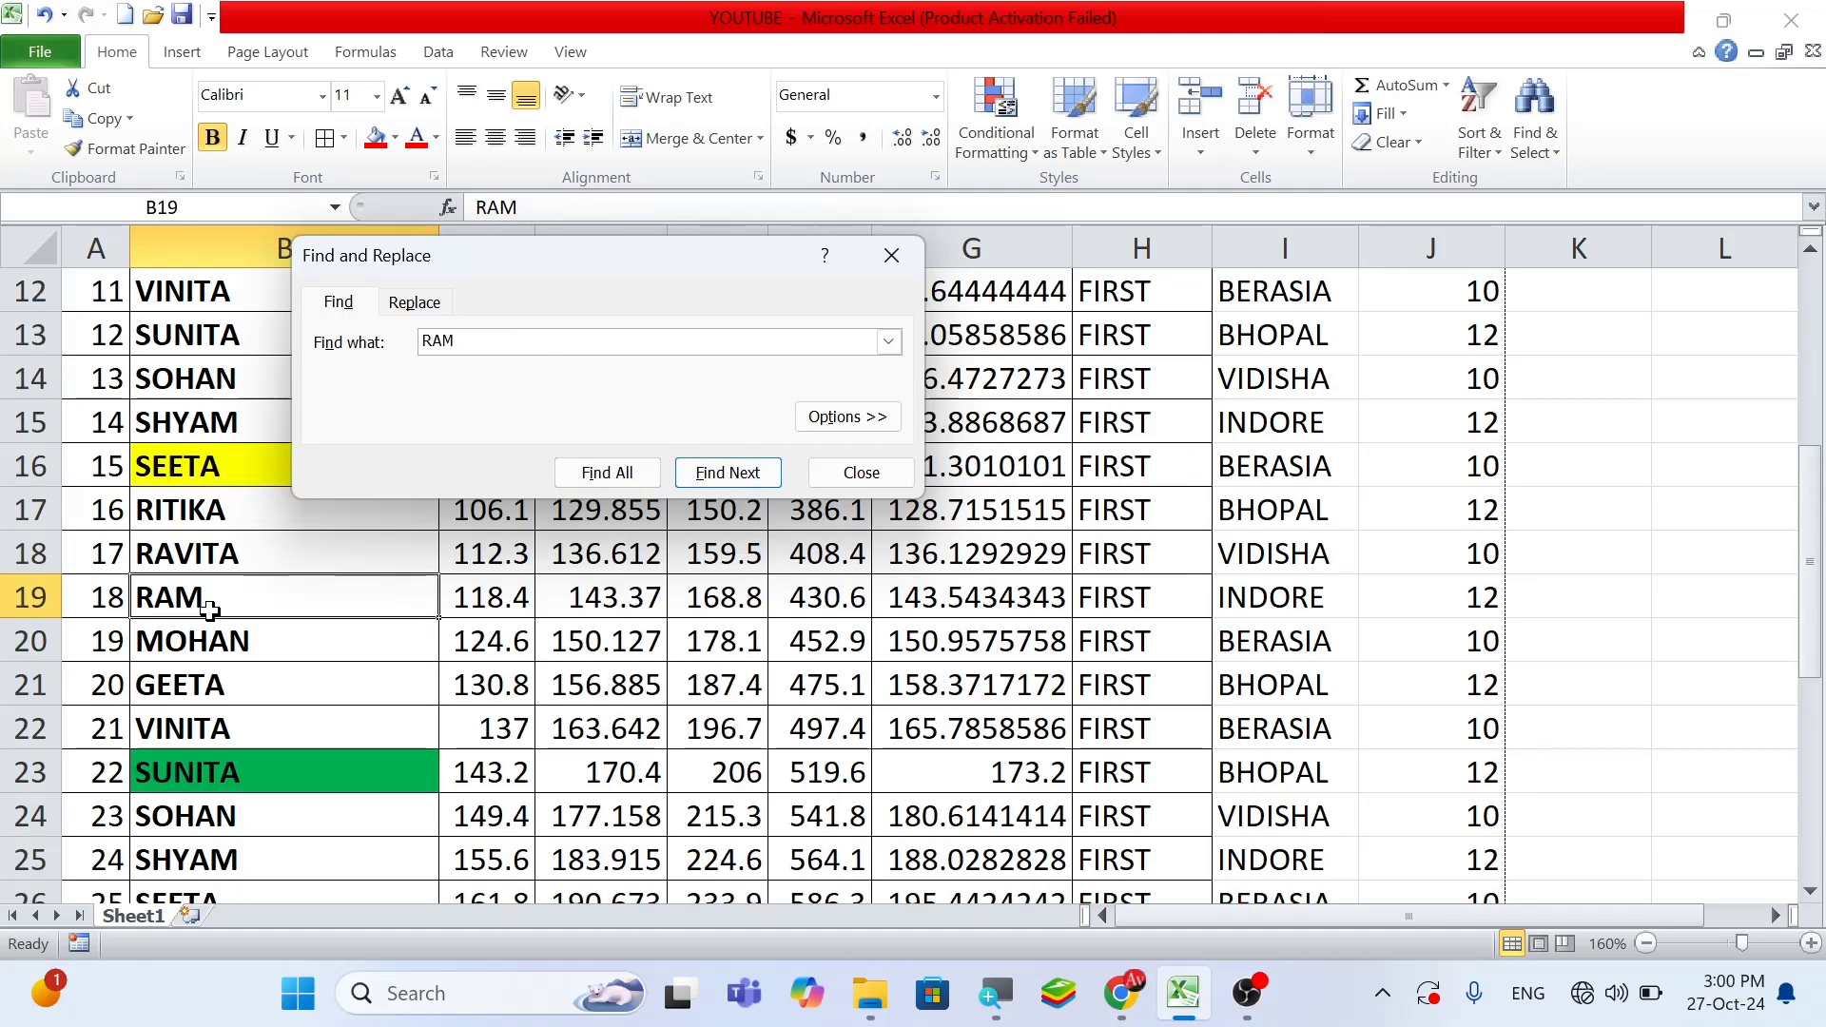
{"action": "left_click", "coordinate": [734, 477]}
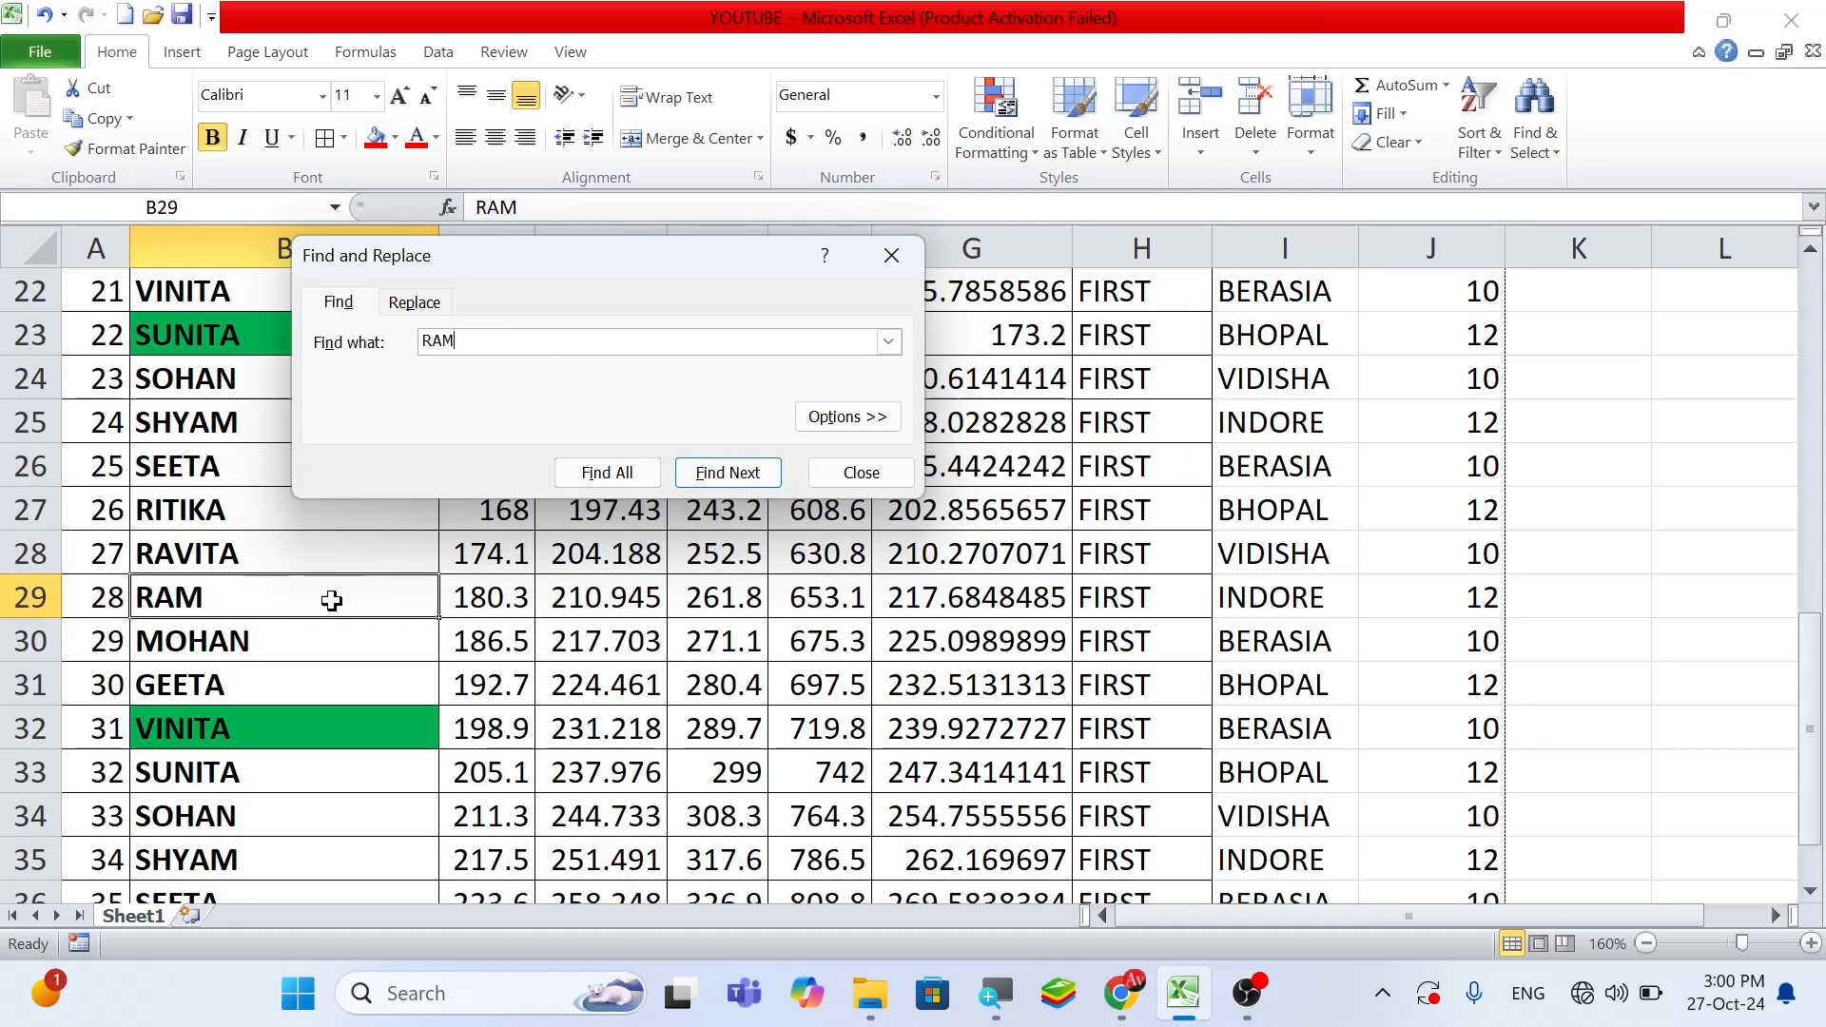
{"action": "left_click", "coordinate": [713, 476]}
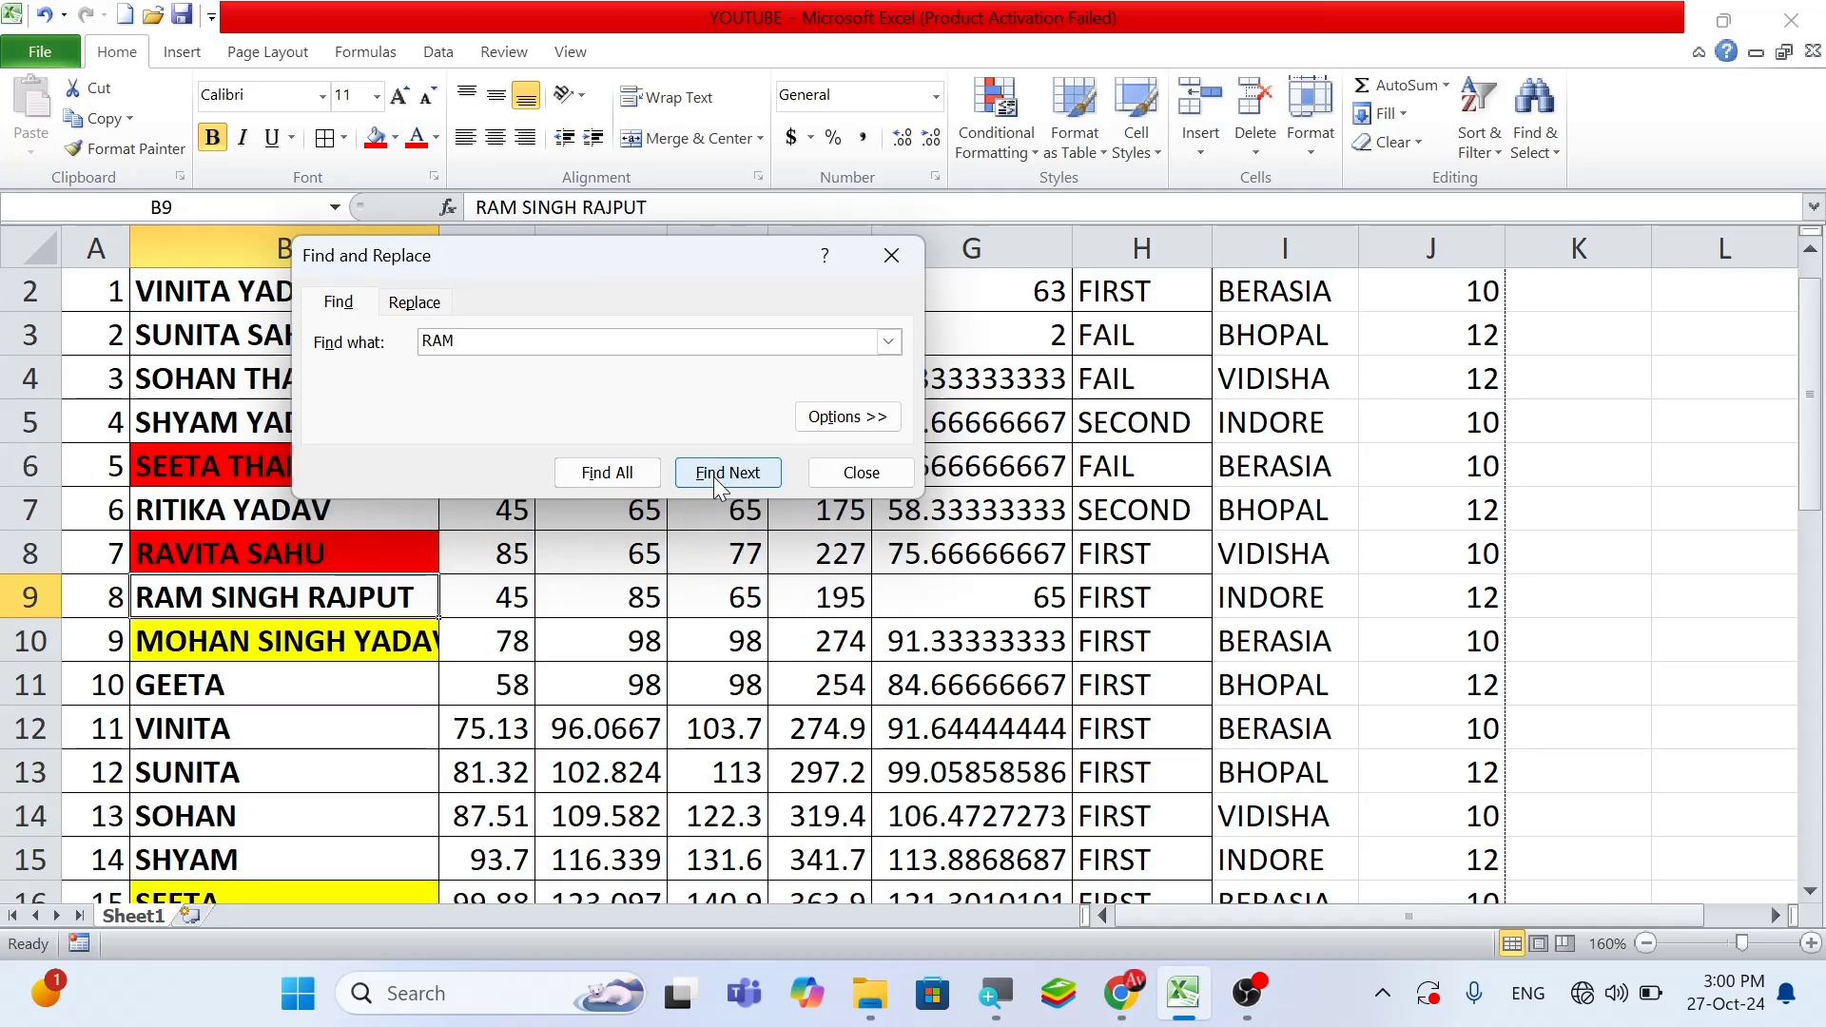
Find the first name of the student in B10, step through the matches in the name column, and close the search
{"action": "left_click_drag", "start_coordinate": [481, 342], "coordinate": [328, 335]}
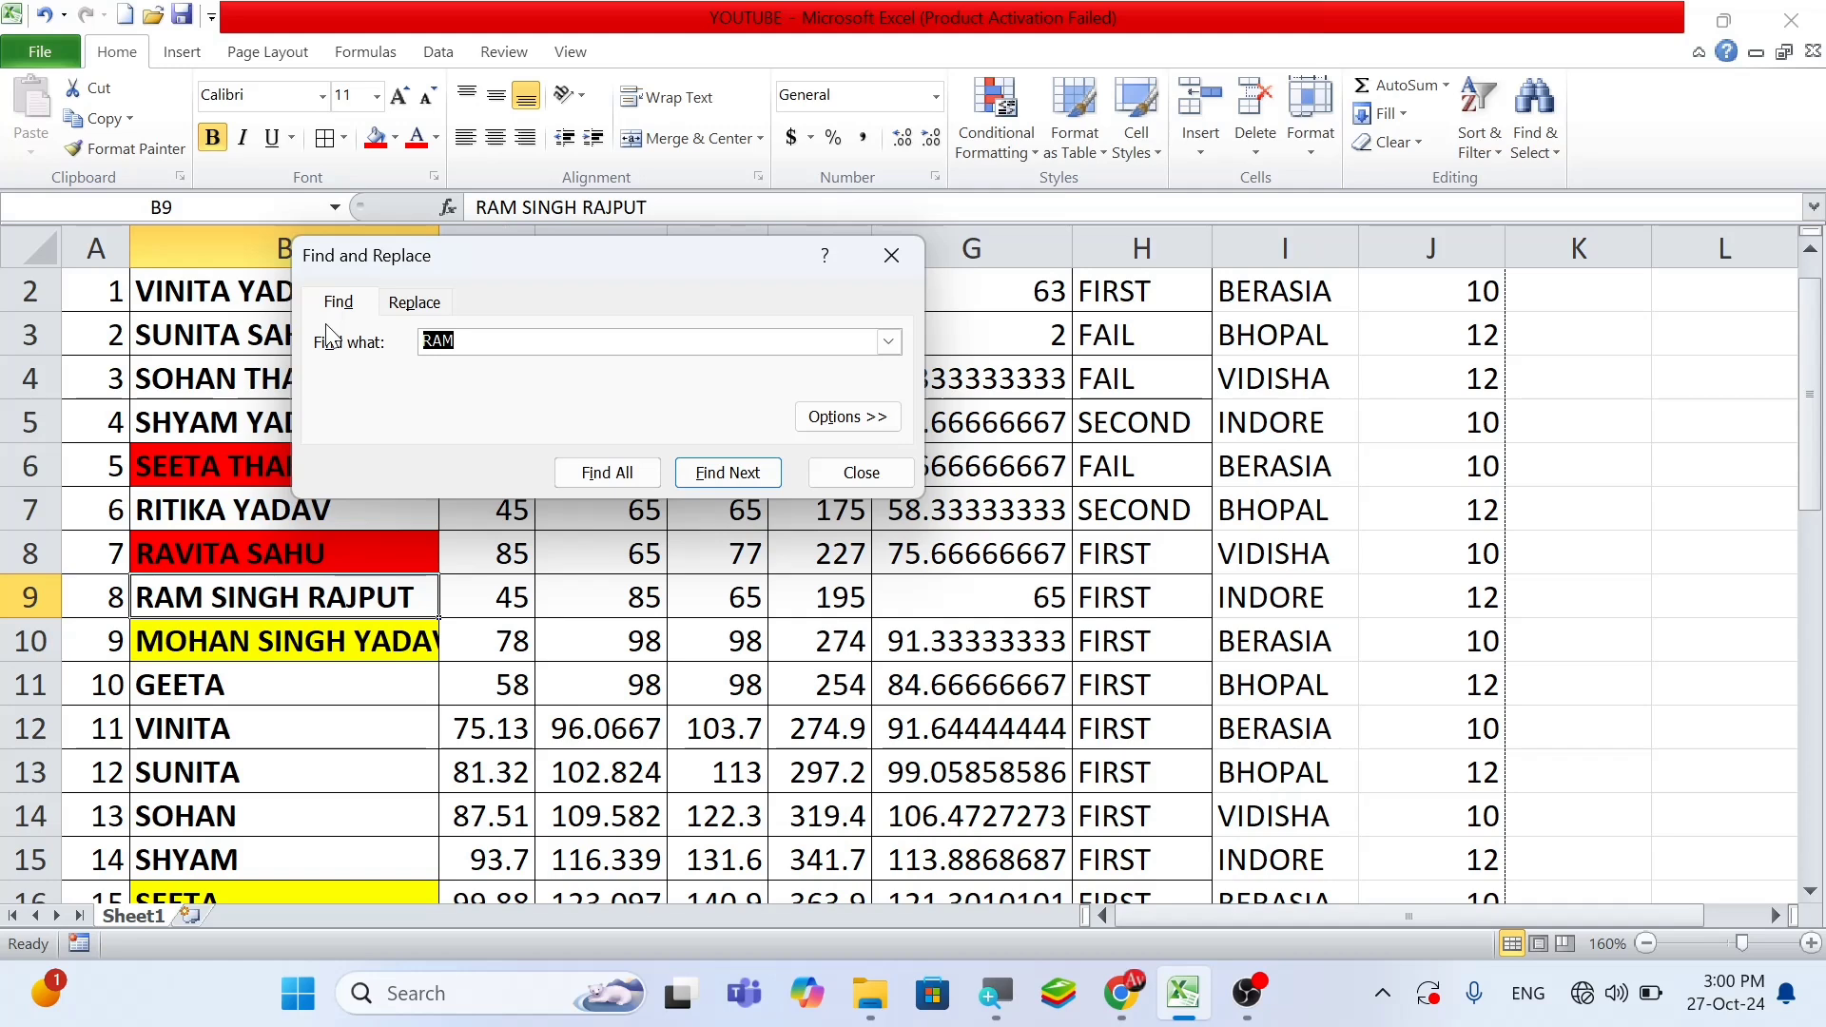
{"action": "type", "text": "MOHAN"}
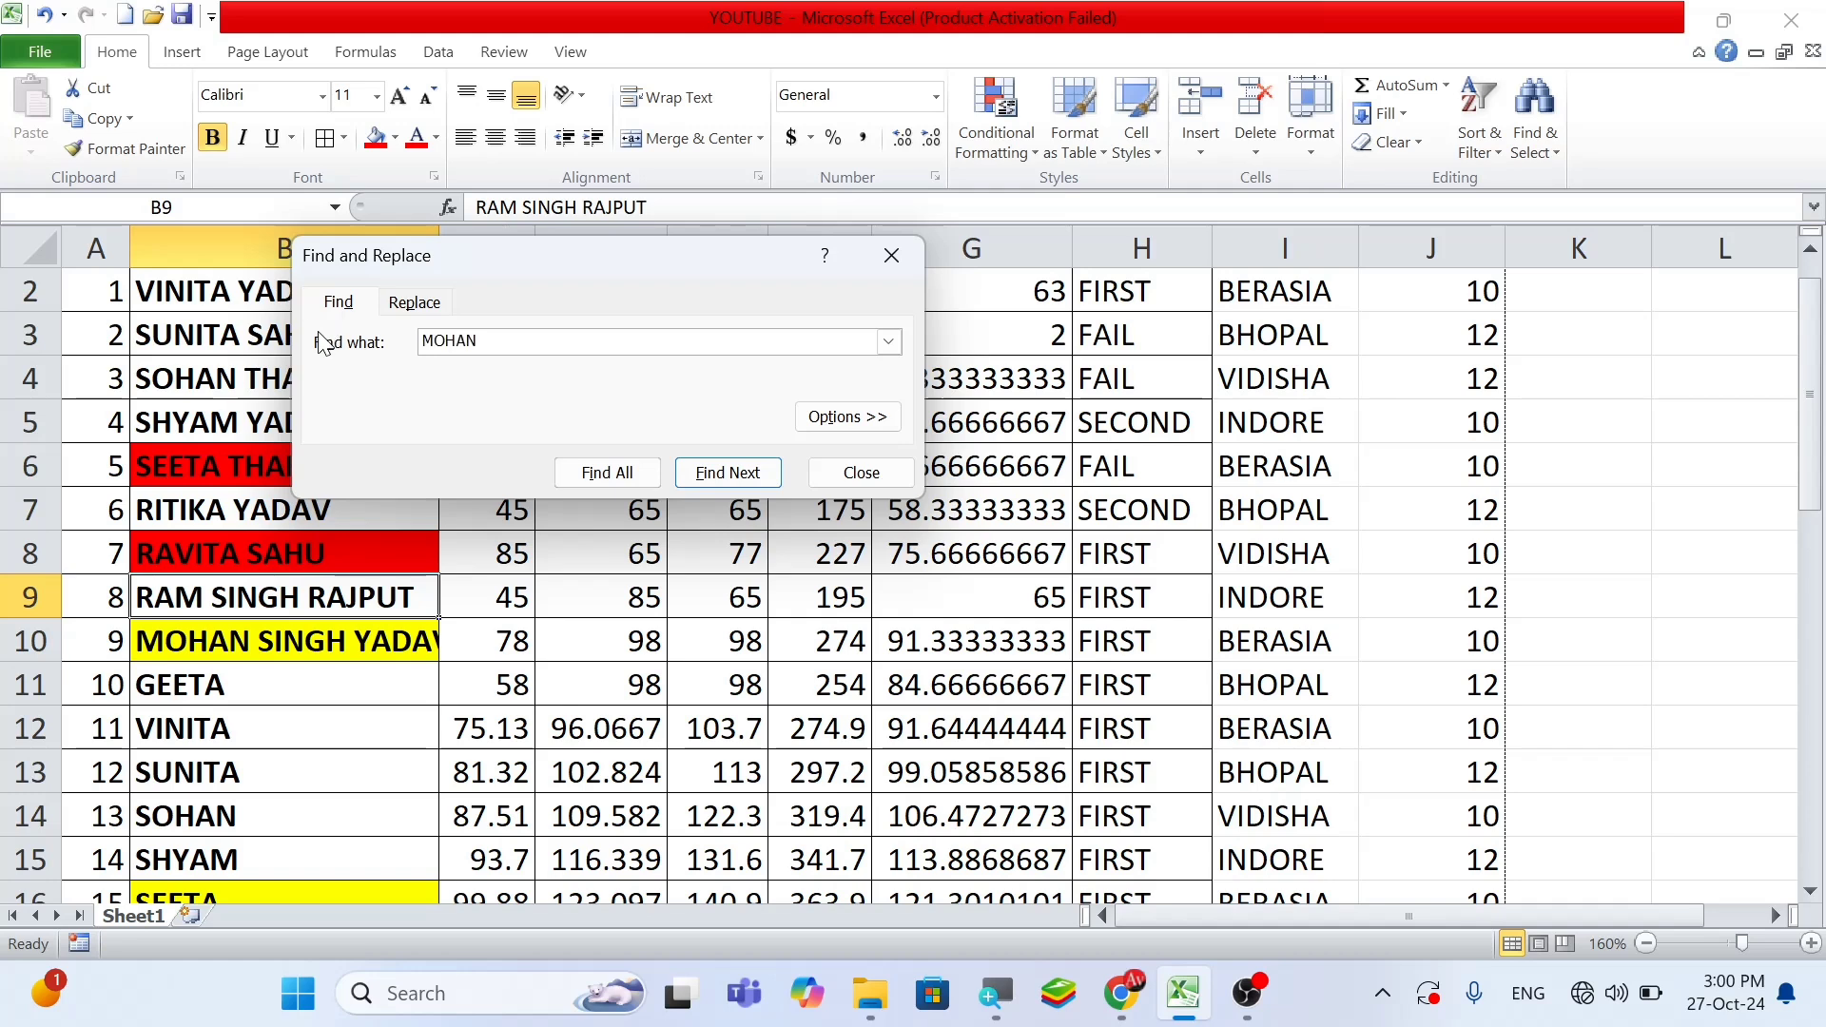
{"action": "left_click", "coordinate": [711, 474]}
{"action": "left_click", "coordinate": [708, 475]}
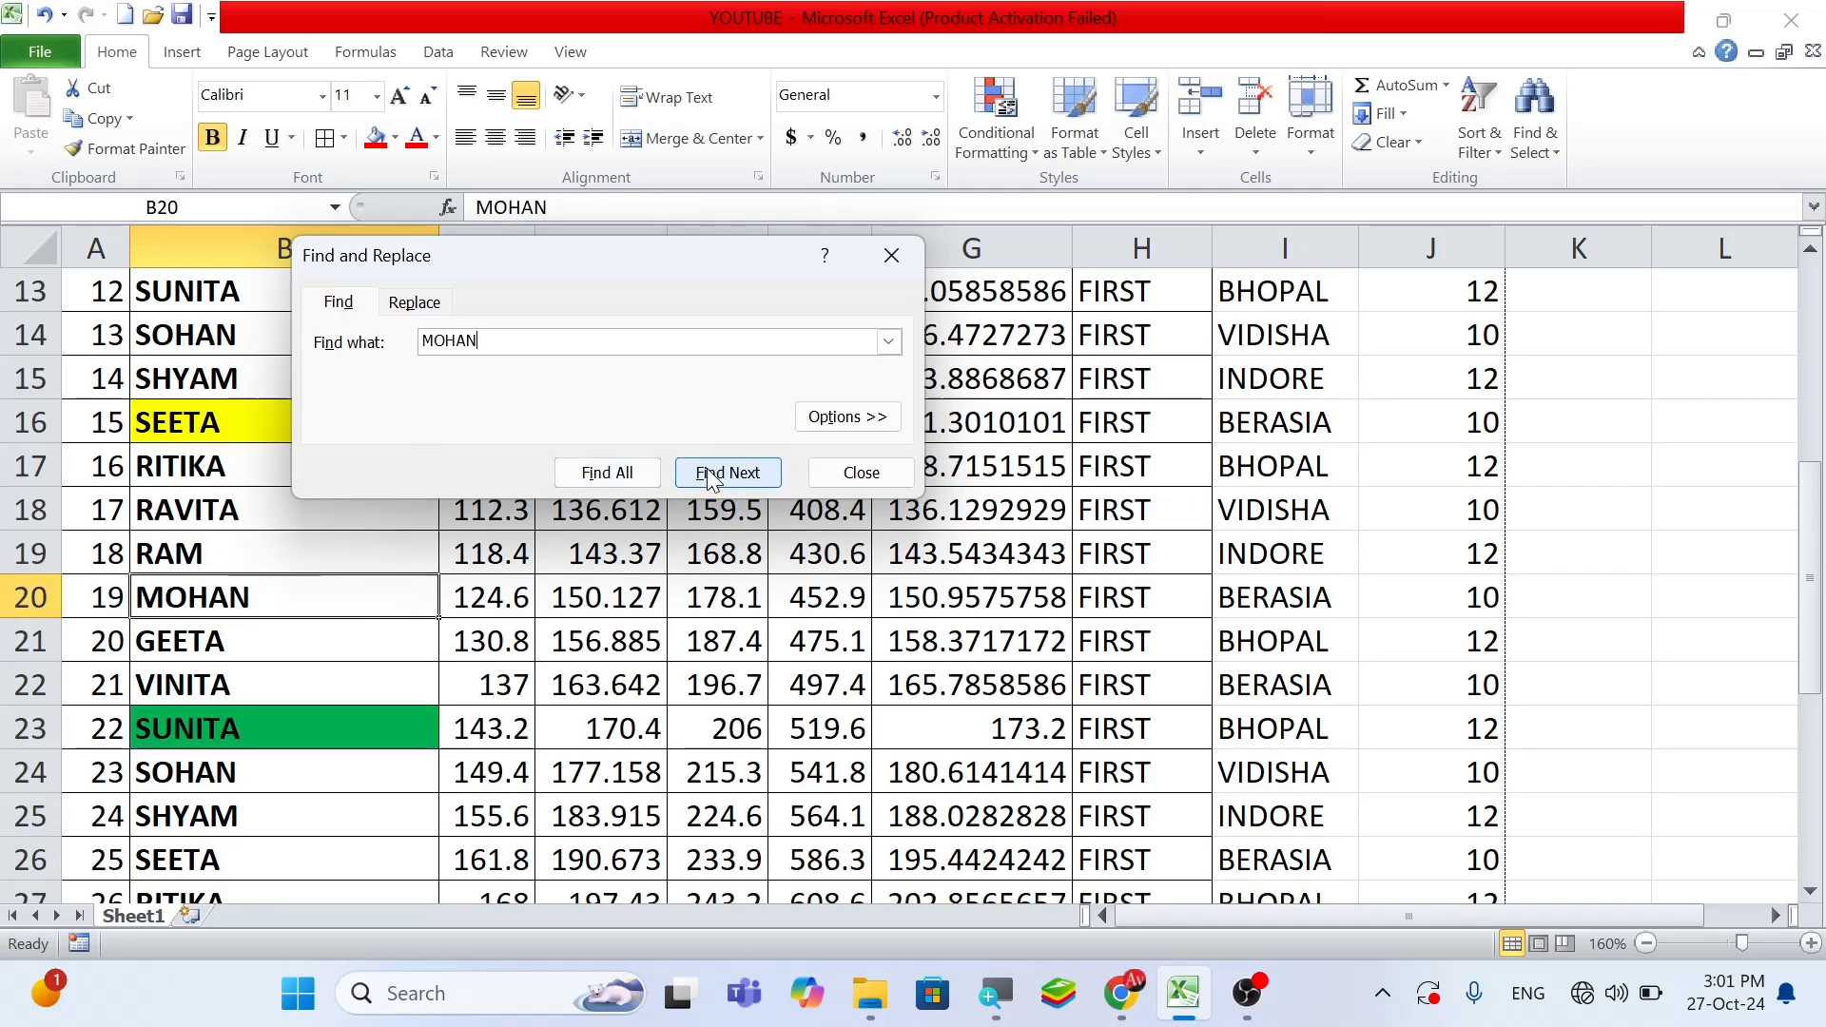
{"action": "left_click", "coordinate": [709, 475]}
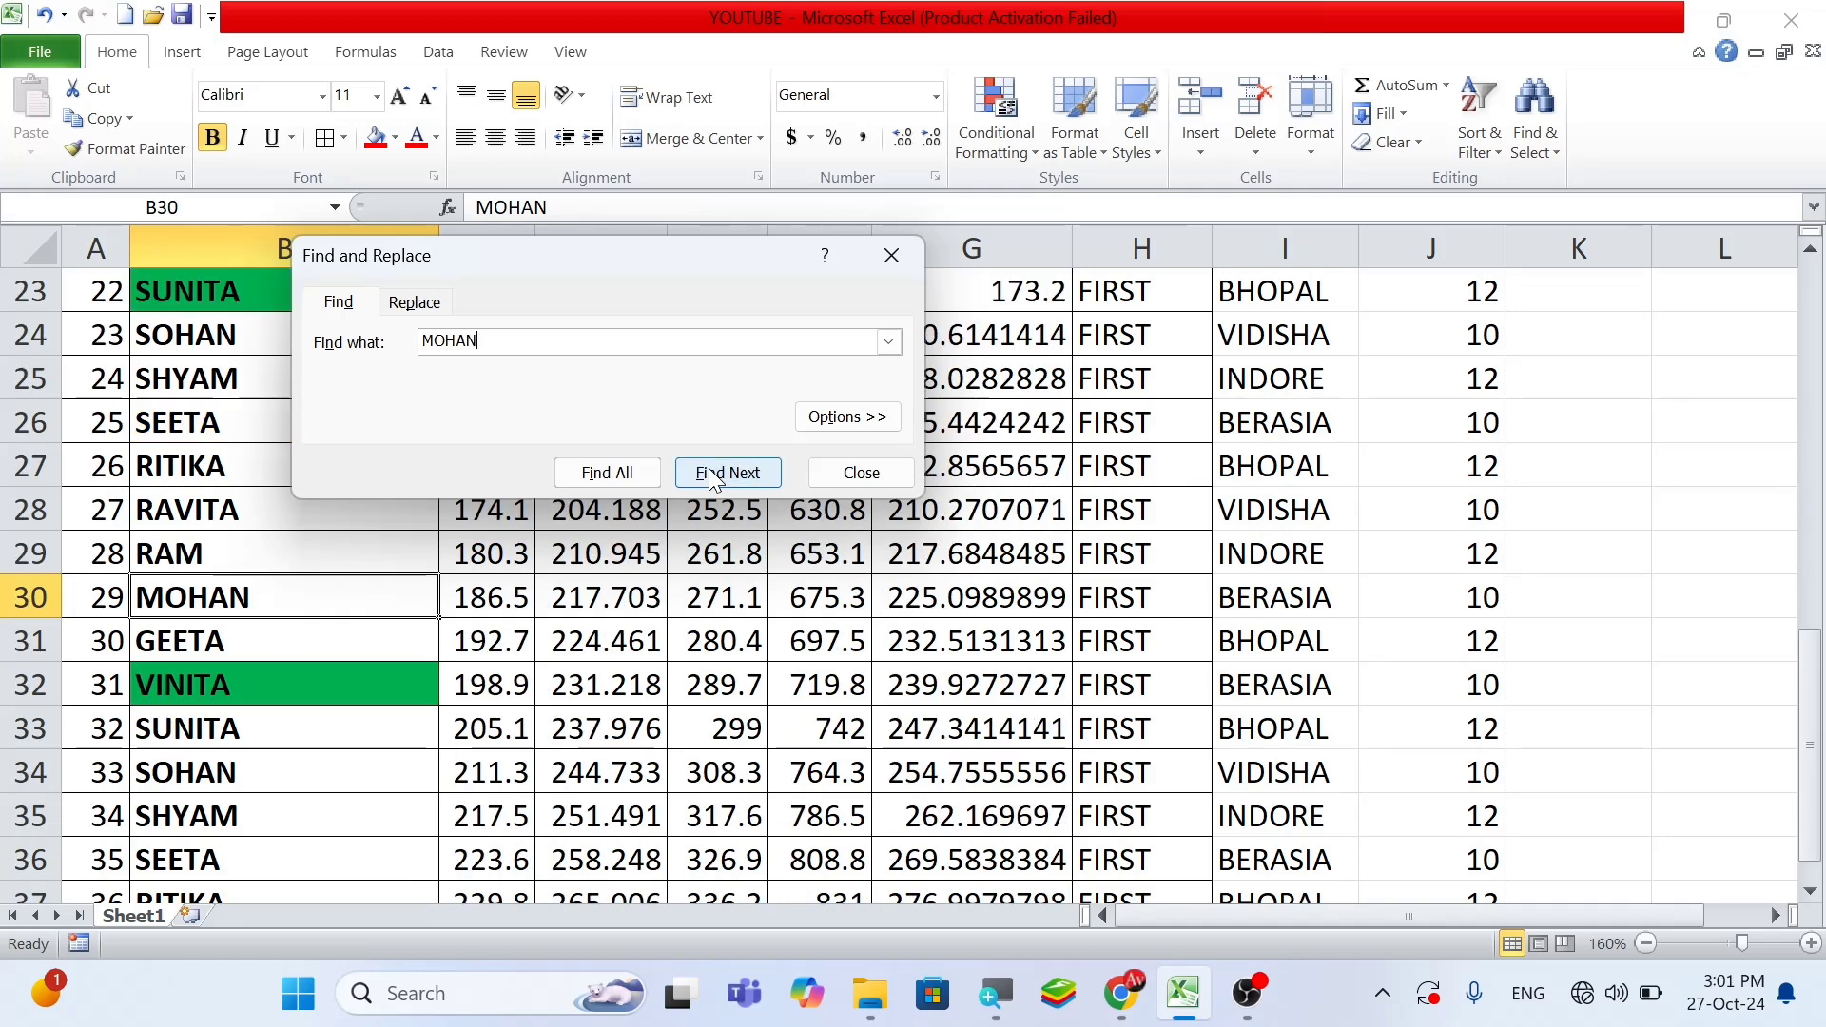
{"action": "left_click", "coordinate": [837, 480]}
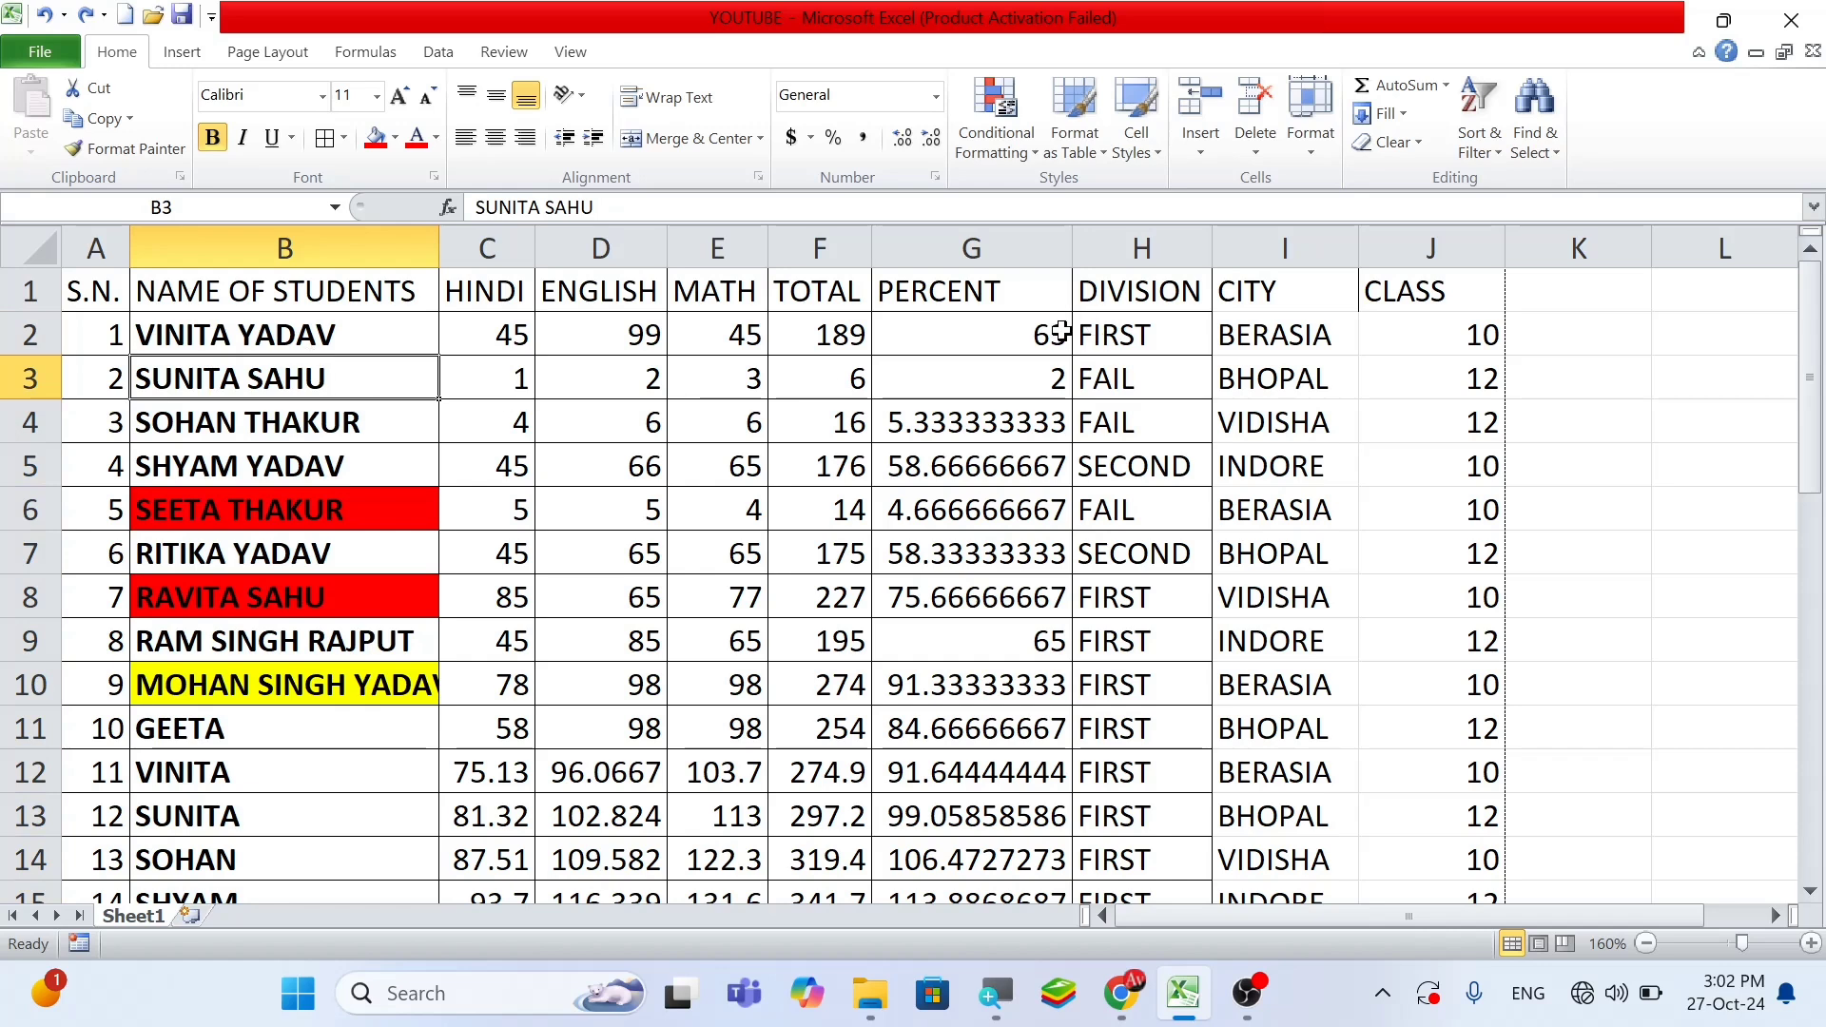
Select all student names in the NAME OF STUDENTS column, from B2 down to B37
{"action": "left_click", "coordinate": [1555, 138]}
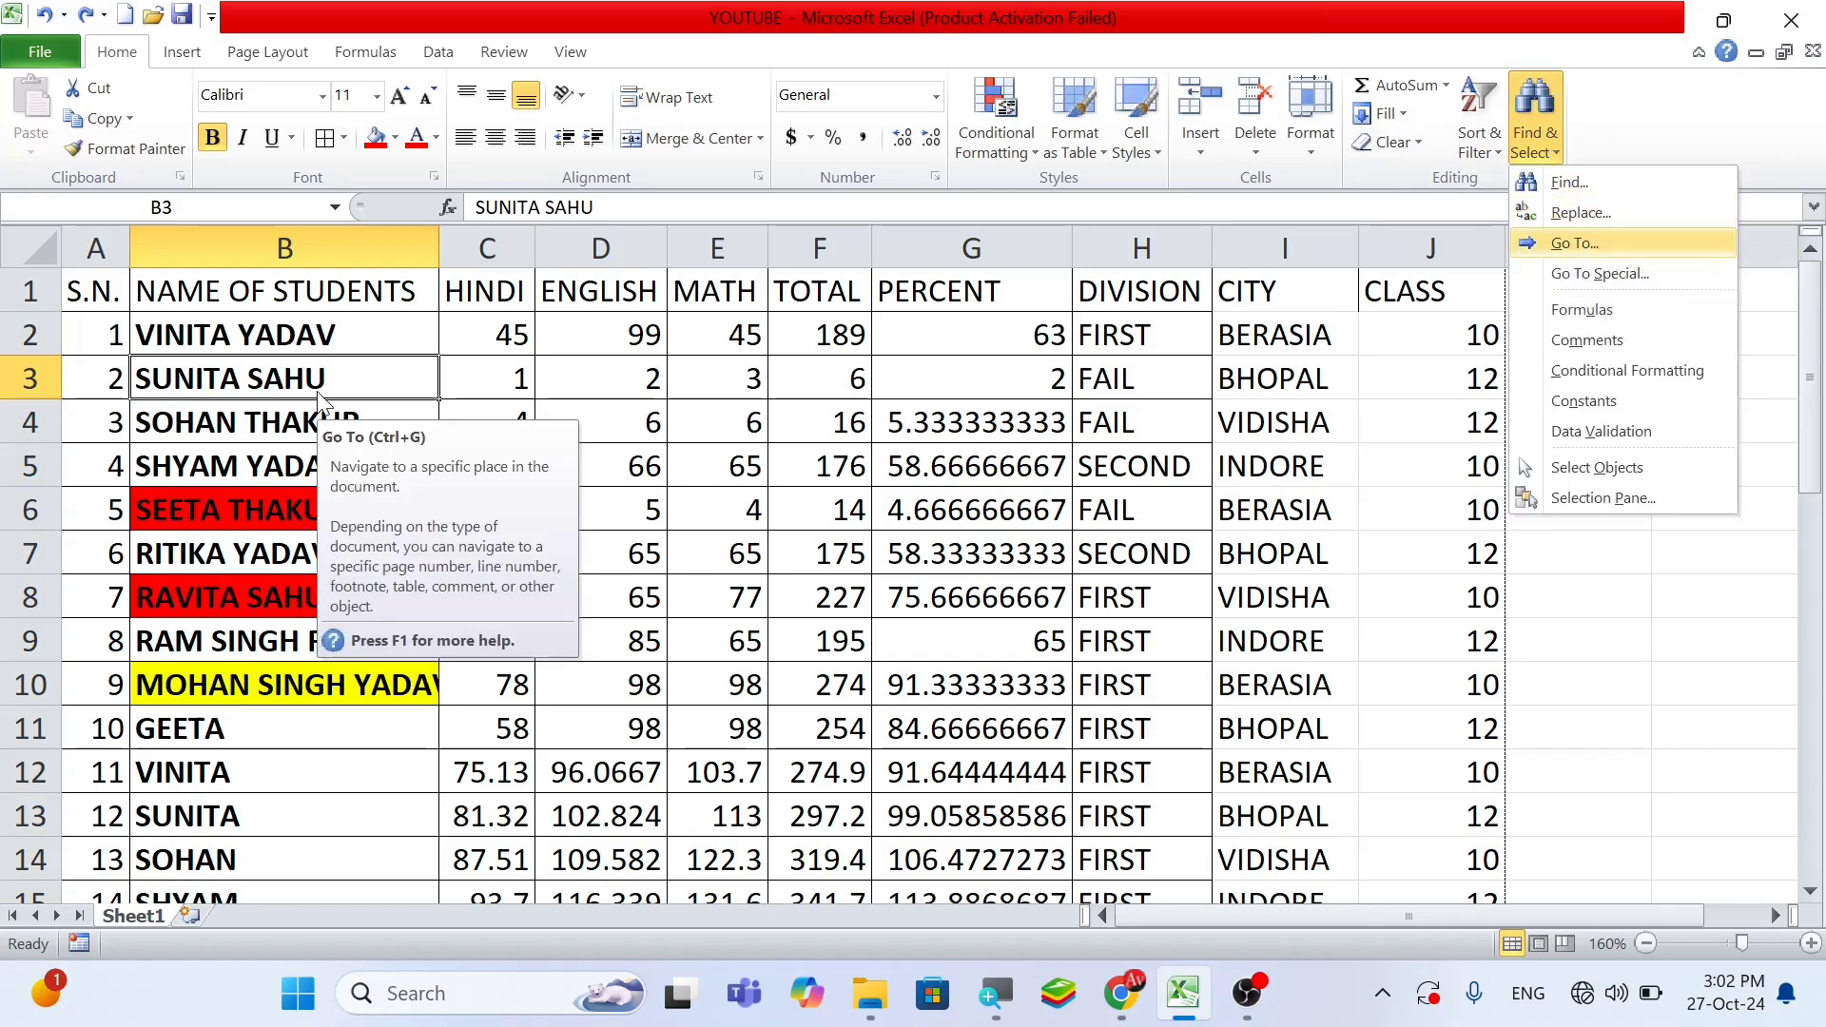
{"action": "left_click", "coordinate": [261, 324]}
{"action": "left_click", "coordinate": [297, 335]}
{"action": "key", "text": "ctrl+shift+Down"}
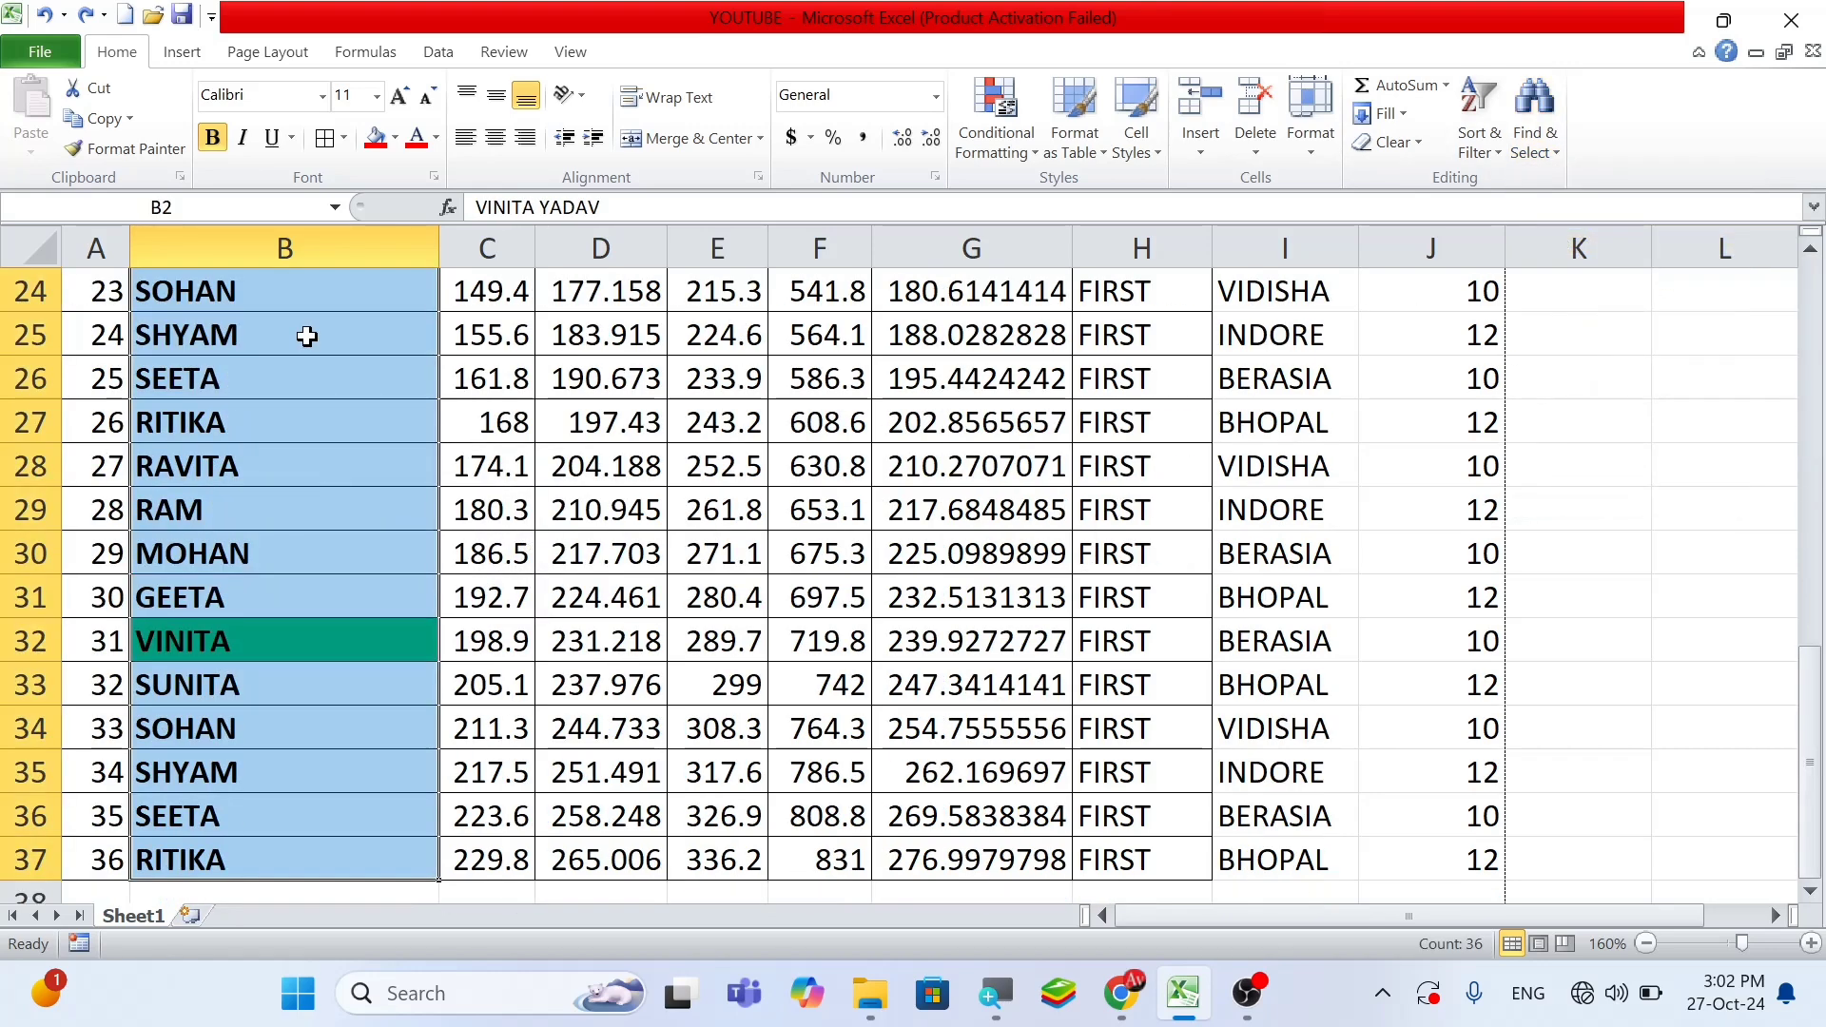
{"action": "scroll", "coordinate": [266, 428], "scroll_direction": "up", "scroll_amount": 4}
{"action": "scroll", "coordinate": [190, 532], "scroll_direction": "up", "scroll_amount": 3}
{"action": "scroll", "coordinate": [200, 570], "scroll_direction": "down", "scroll_amount": 5}
{"action": "scroll", "coordinate": [219, 609], "scroll_direction": "up", "scroll_amount": 2}
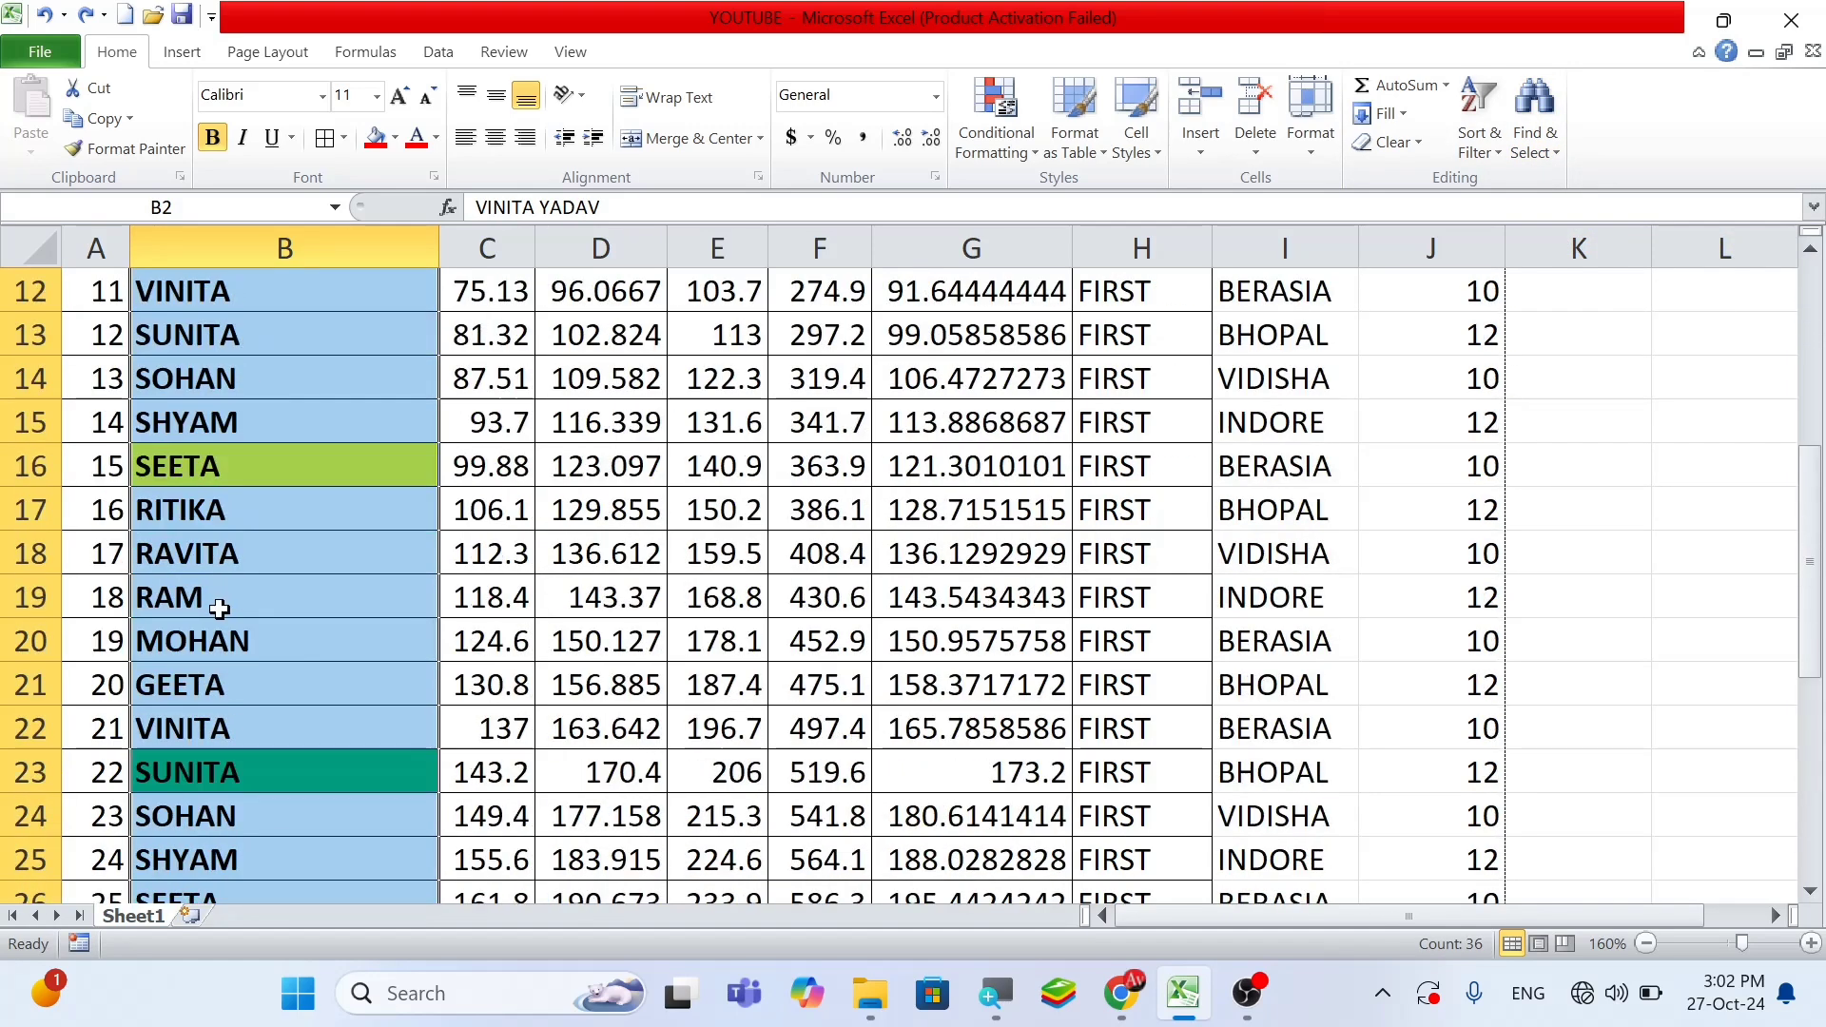
{"action": "scroll", "coordinate": [204, 618], "scroll_direction": "up", "scroll_amount": 2}
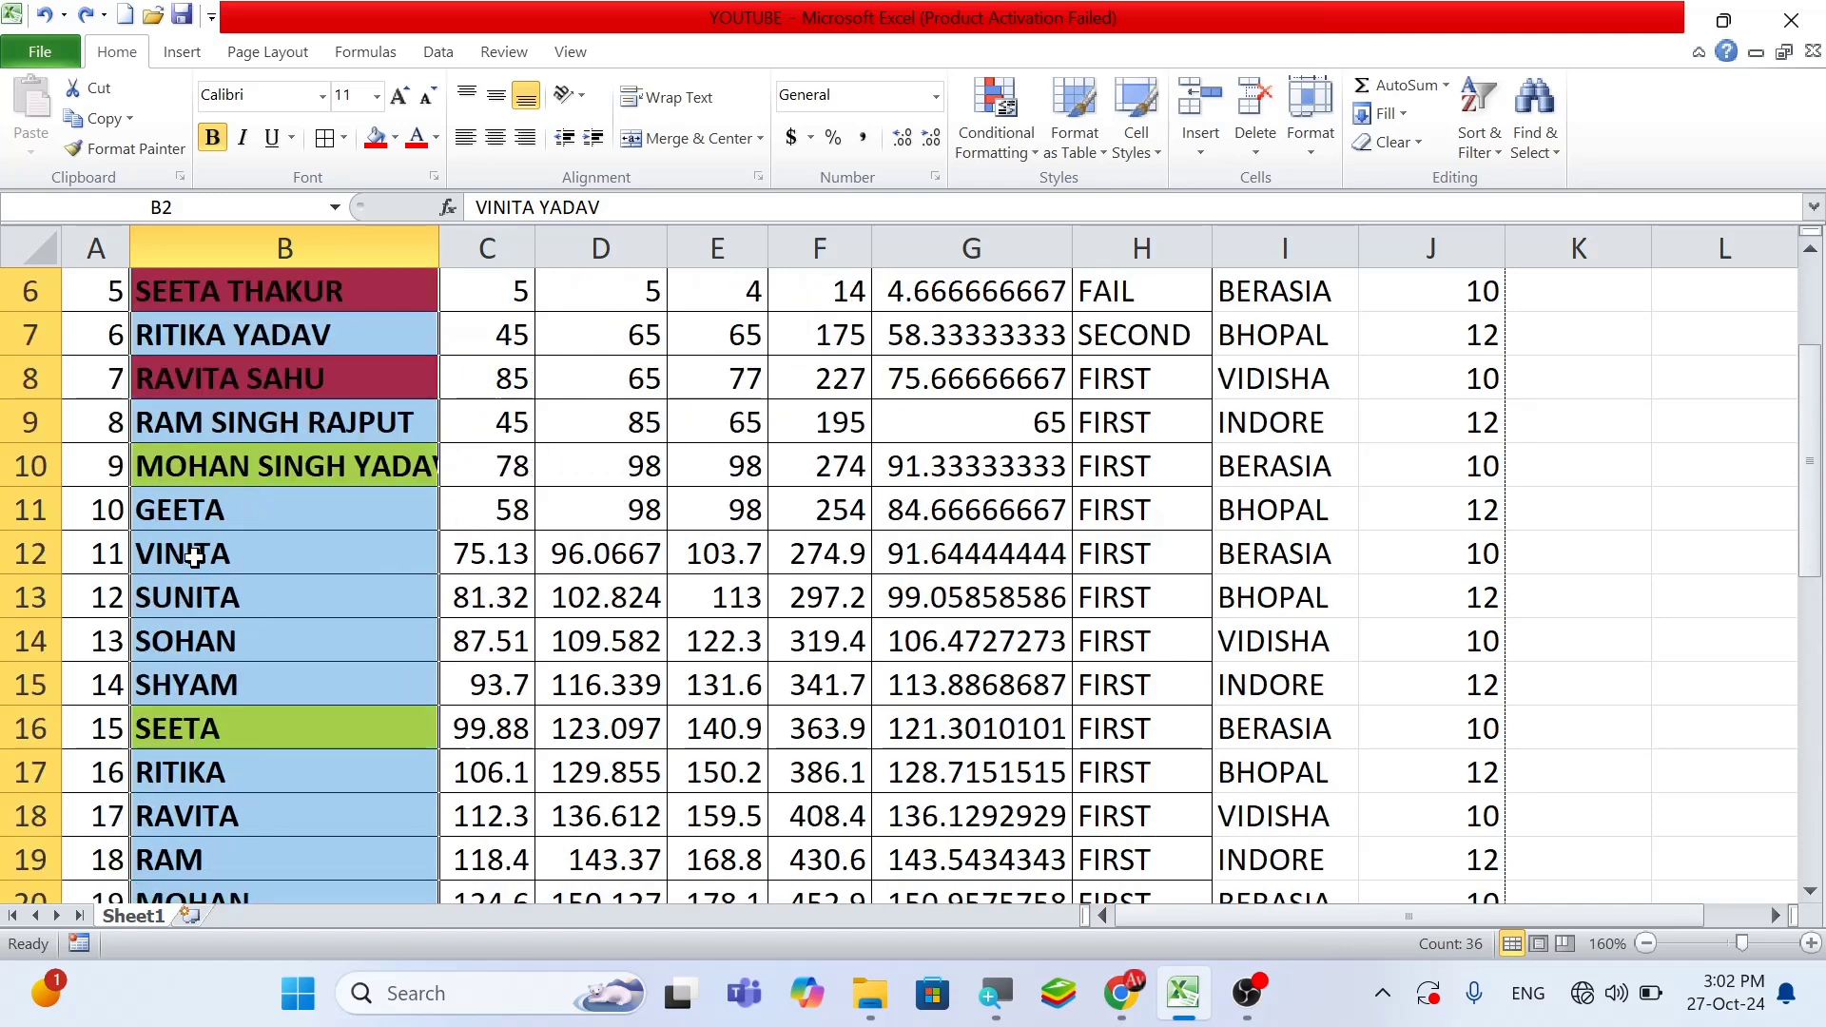
Set up a Replace on the selected names, searching for the first name in B2 and entering a different first name as replacement
{"action": "left_click", "coordinate": [1537, 140]}
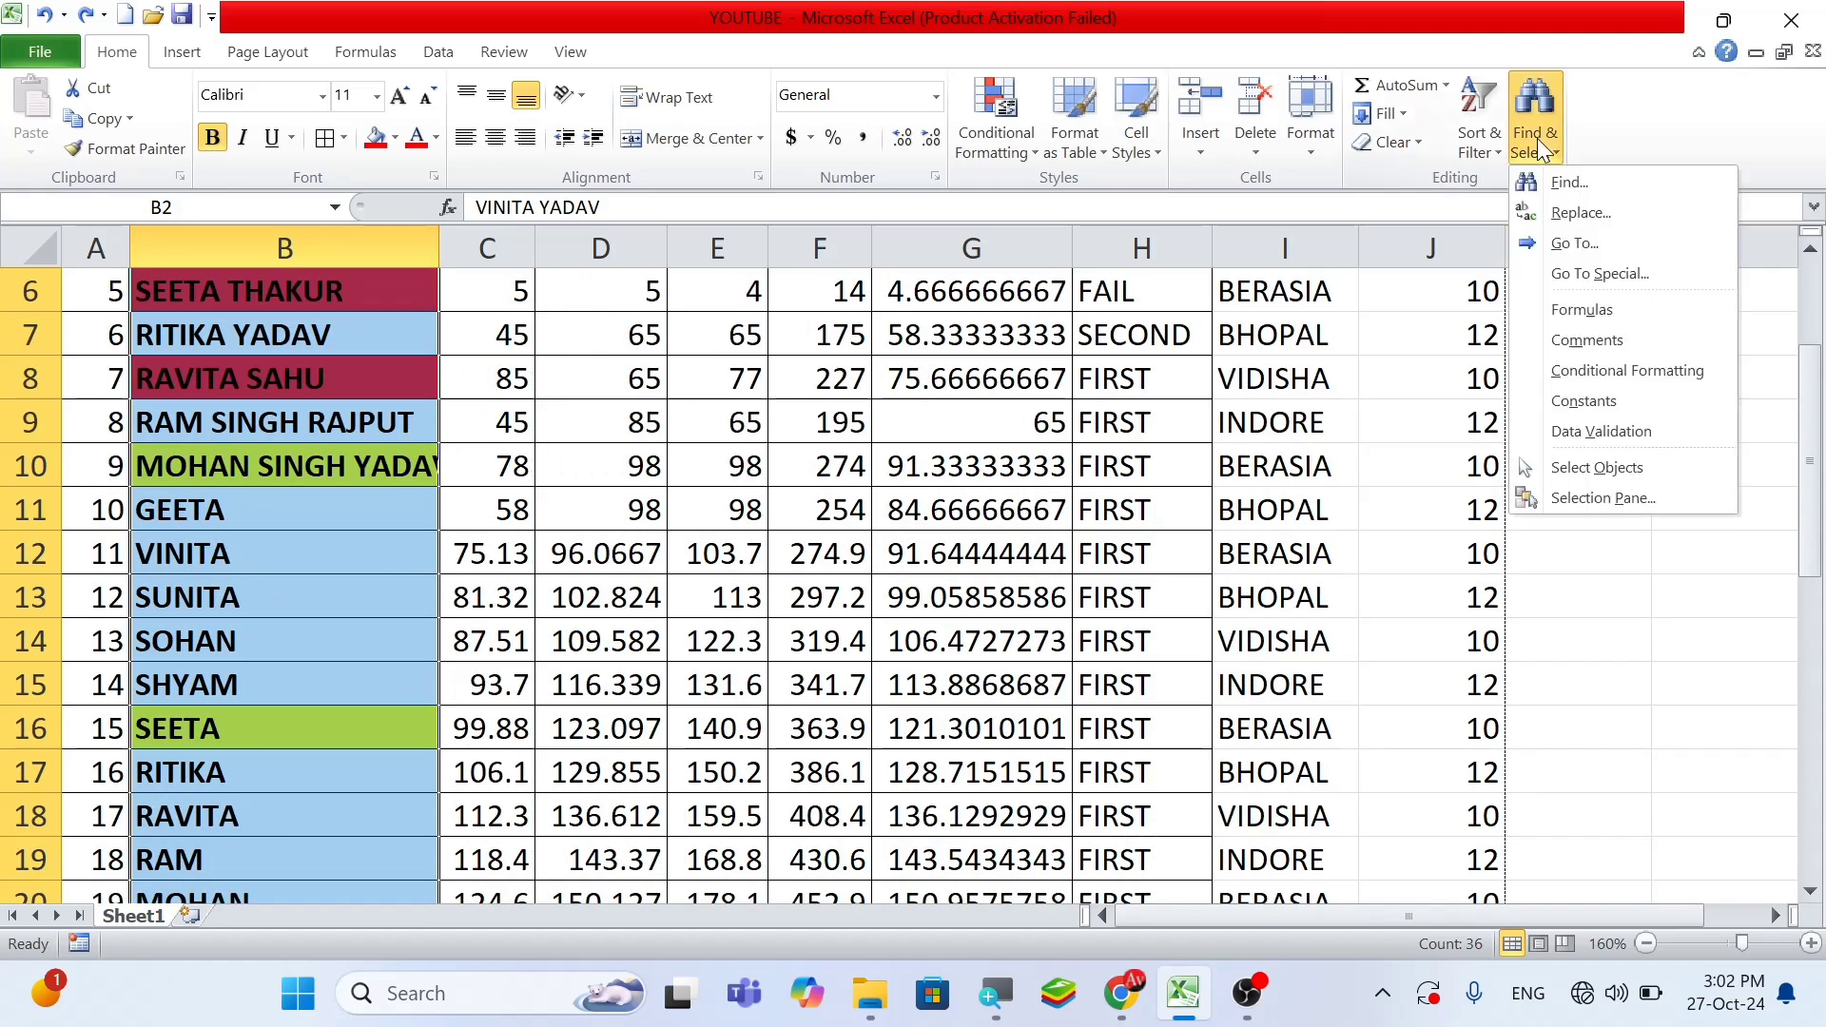
{"action": "left_click", "coordinate": [1580, 213]}
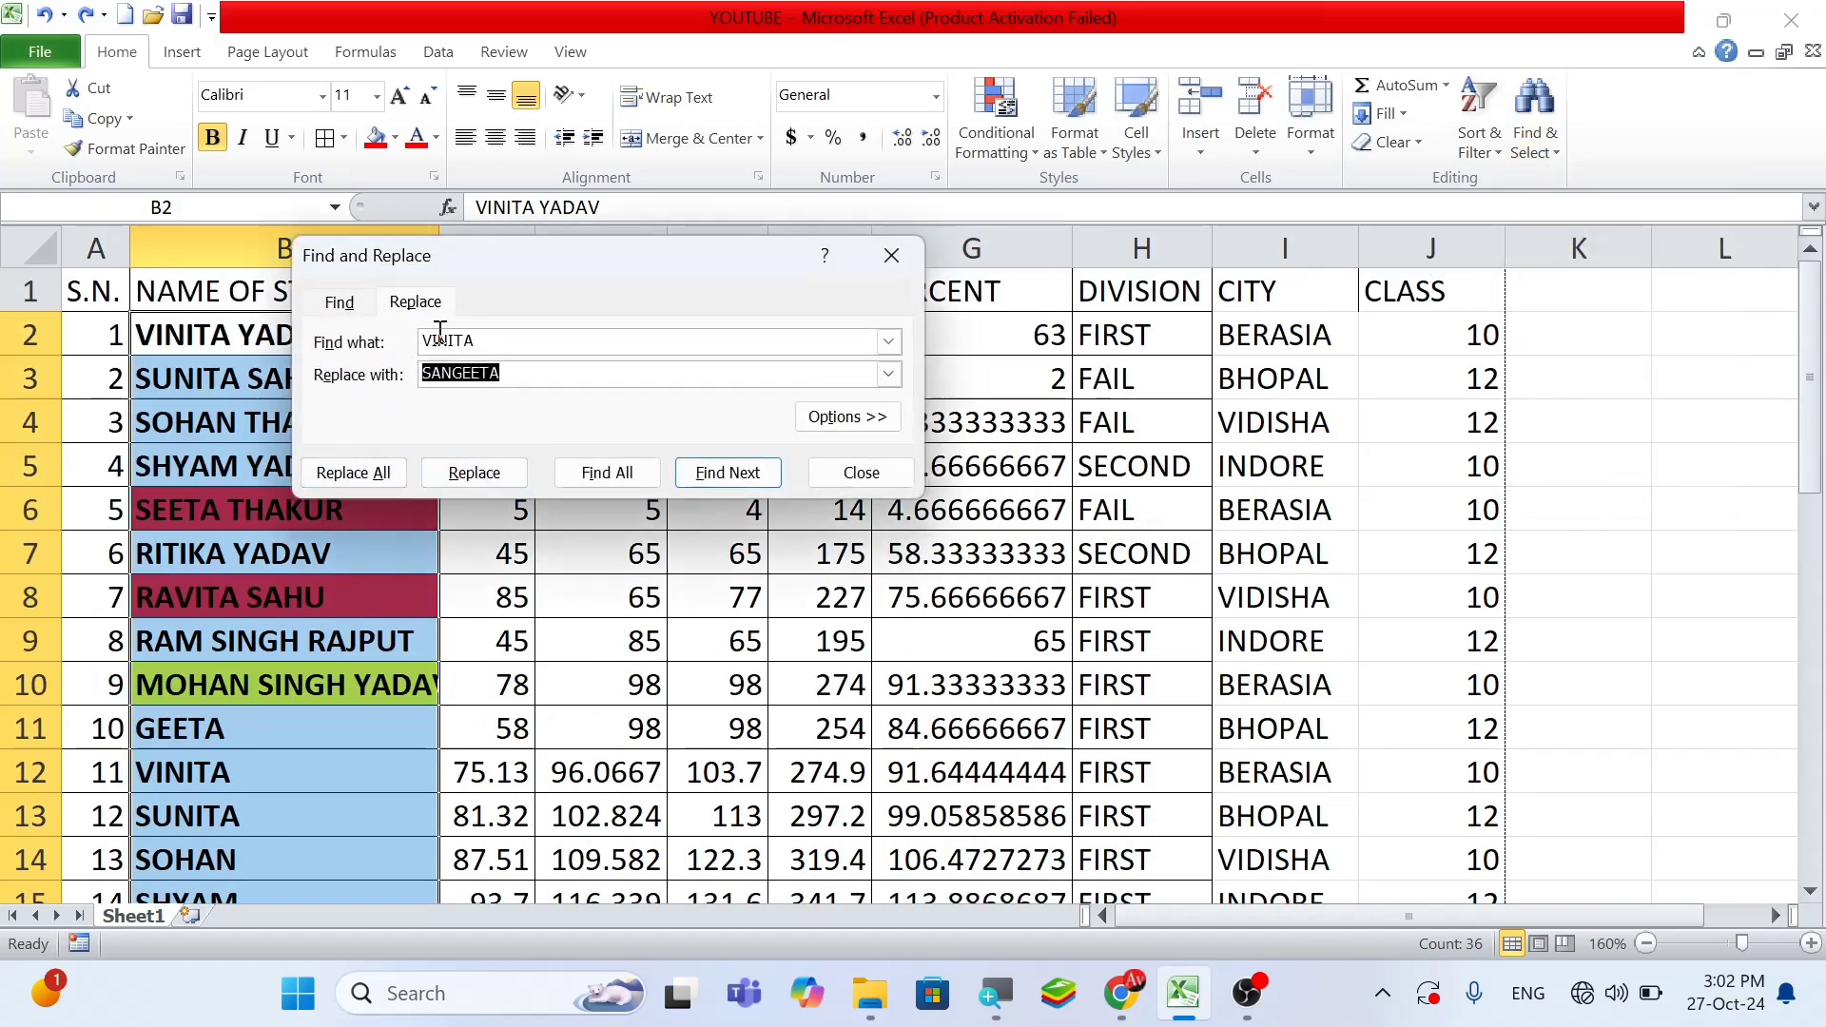
{"action": "left_click", "coordinate": [507, 340]}
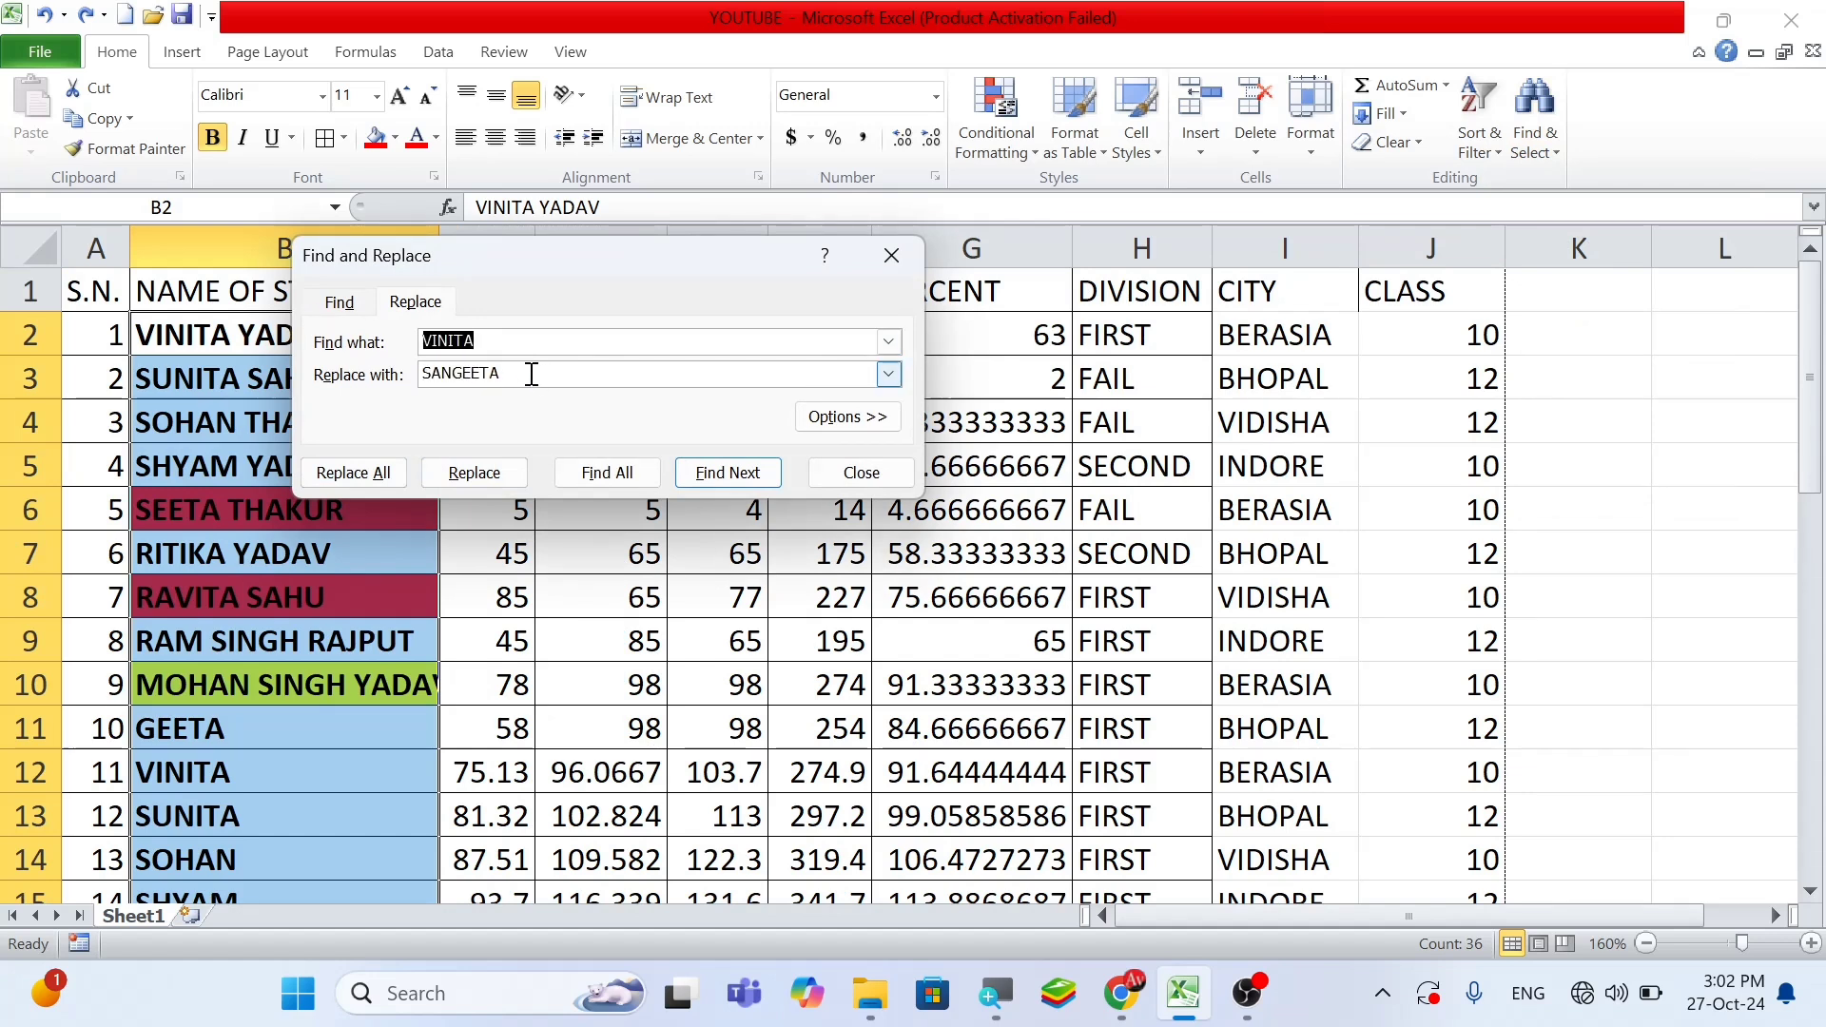
{"action": "key", "text": "Tab"}
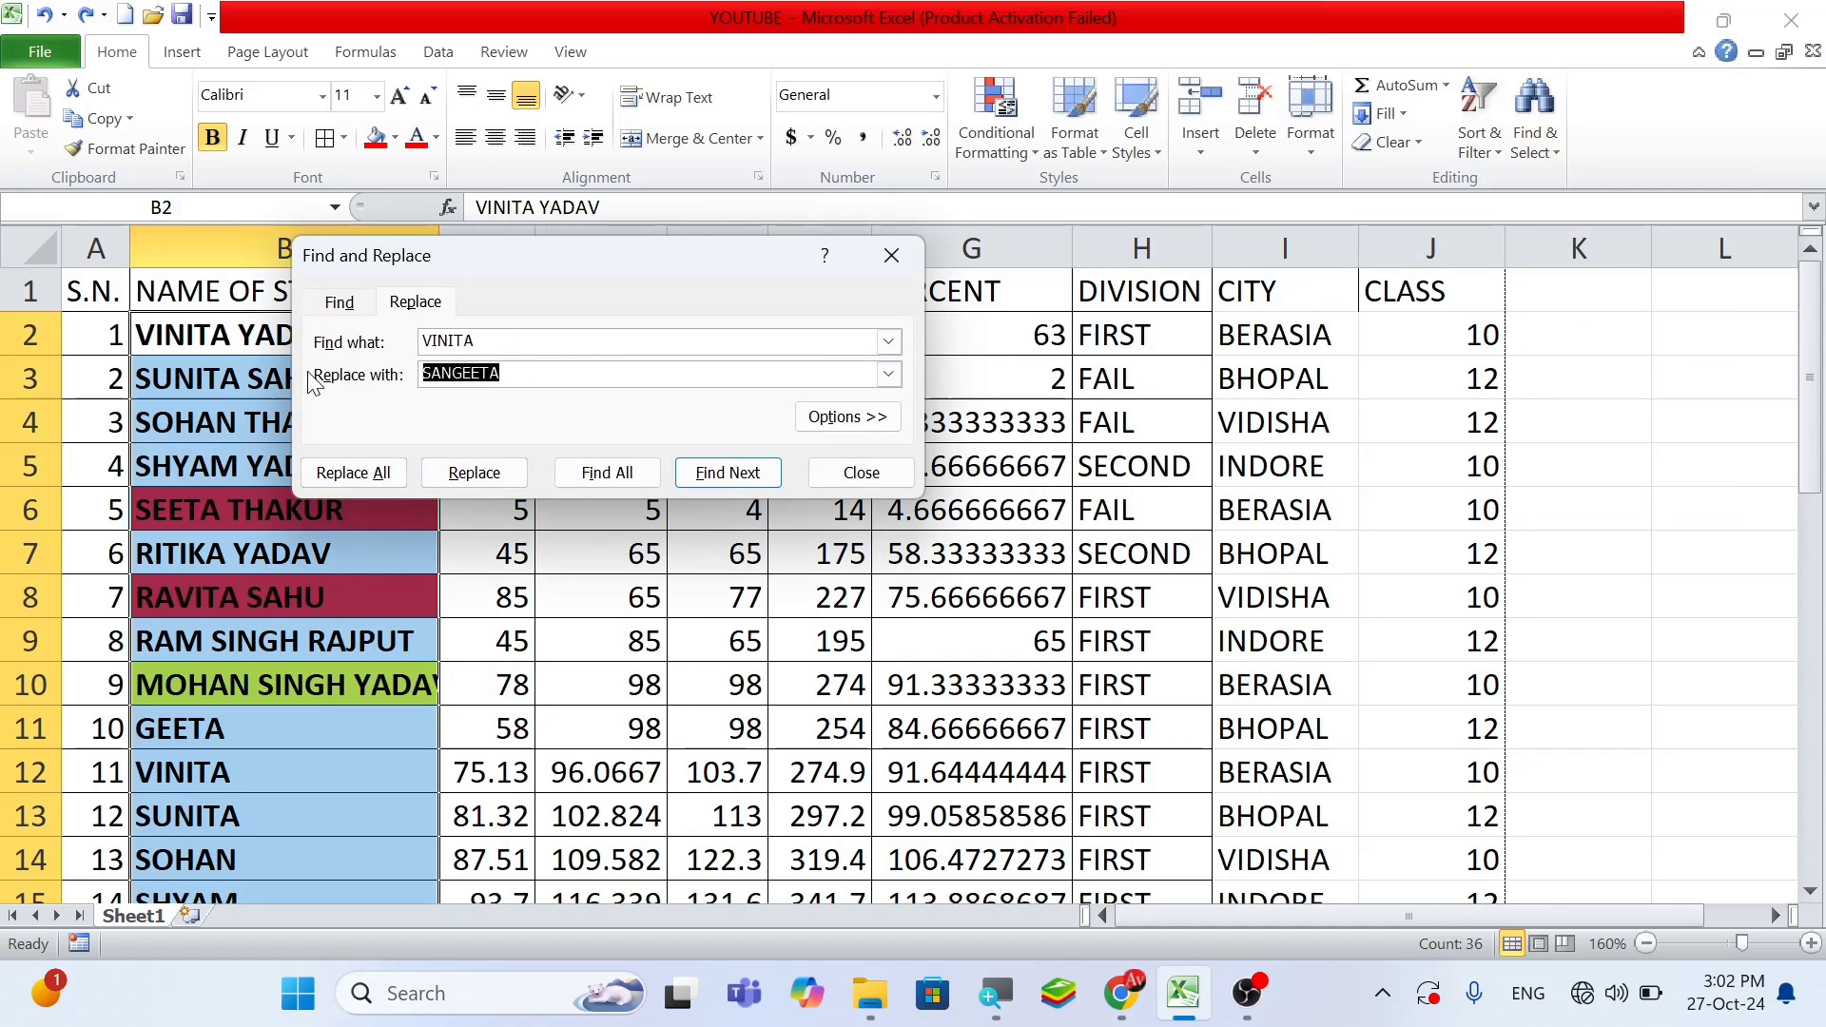
{"action": "key", "text": "BackSpace"}
{"action": "type", "text": "S"}
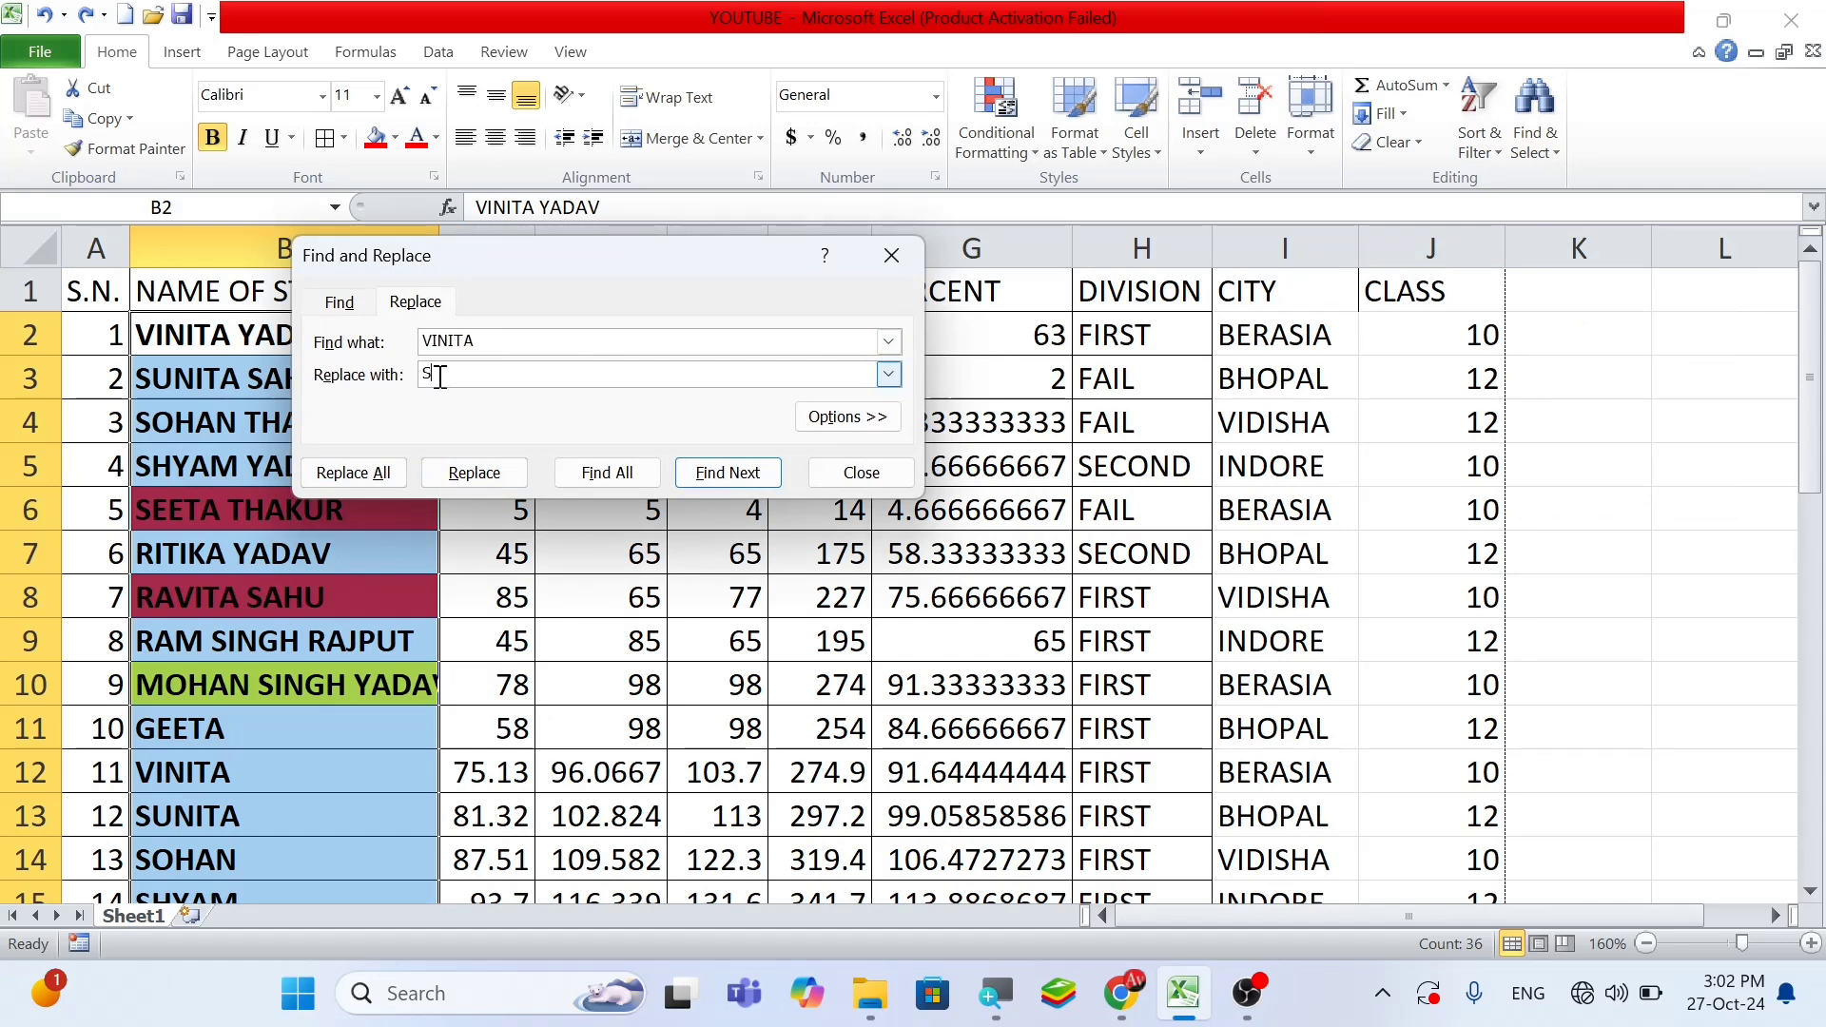
{"action": "type", "text": "ANGEETA"}
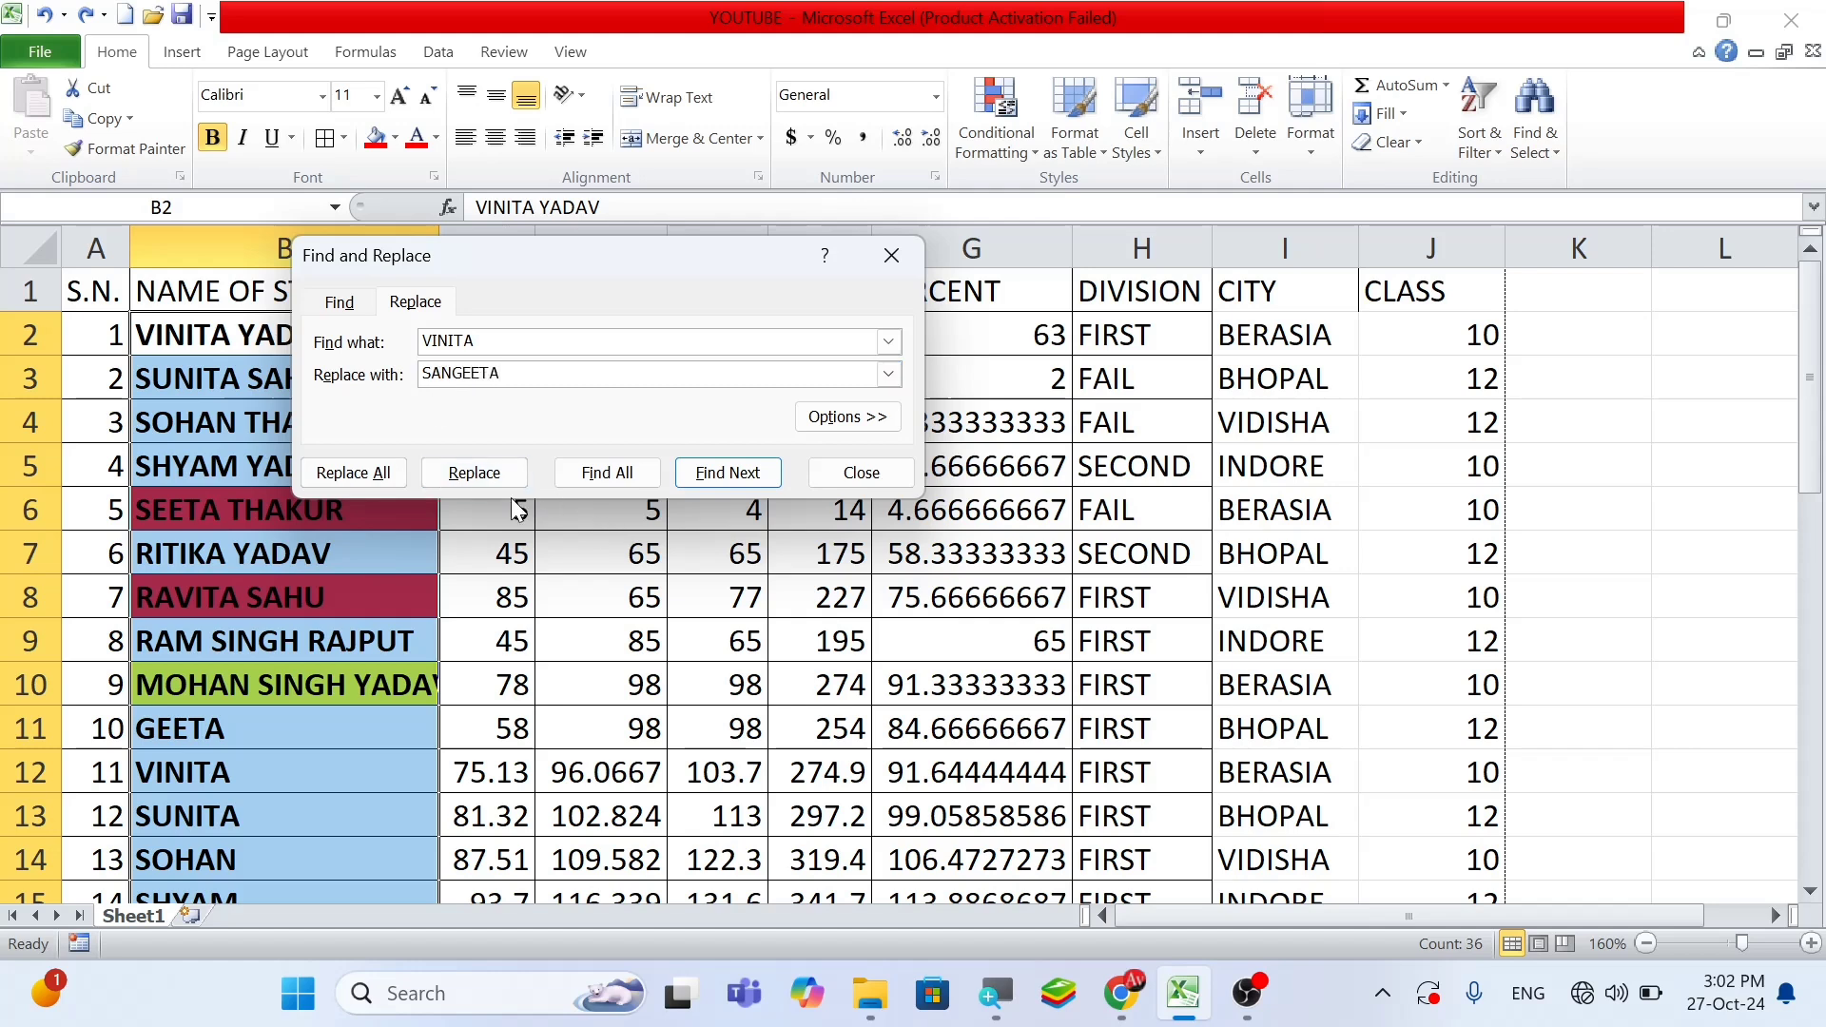
Replace the first two matches one at a time, replace all remaining matches at once, and finish with only B7 selected
{"action": "left_click", "coordinate": [474, 474]}
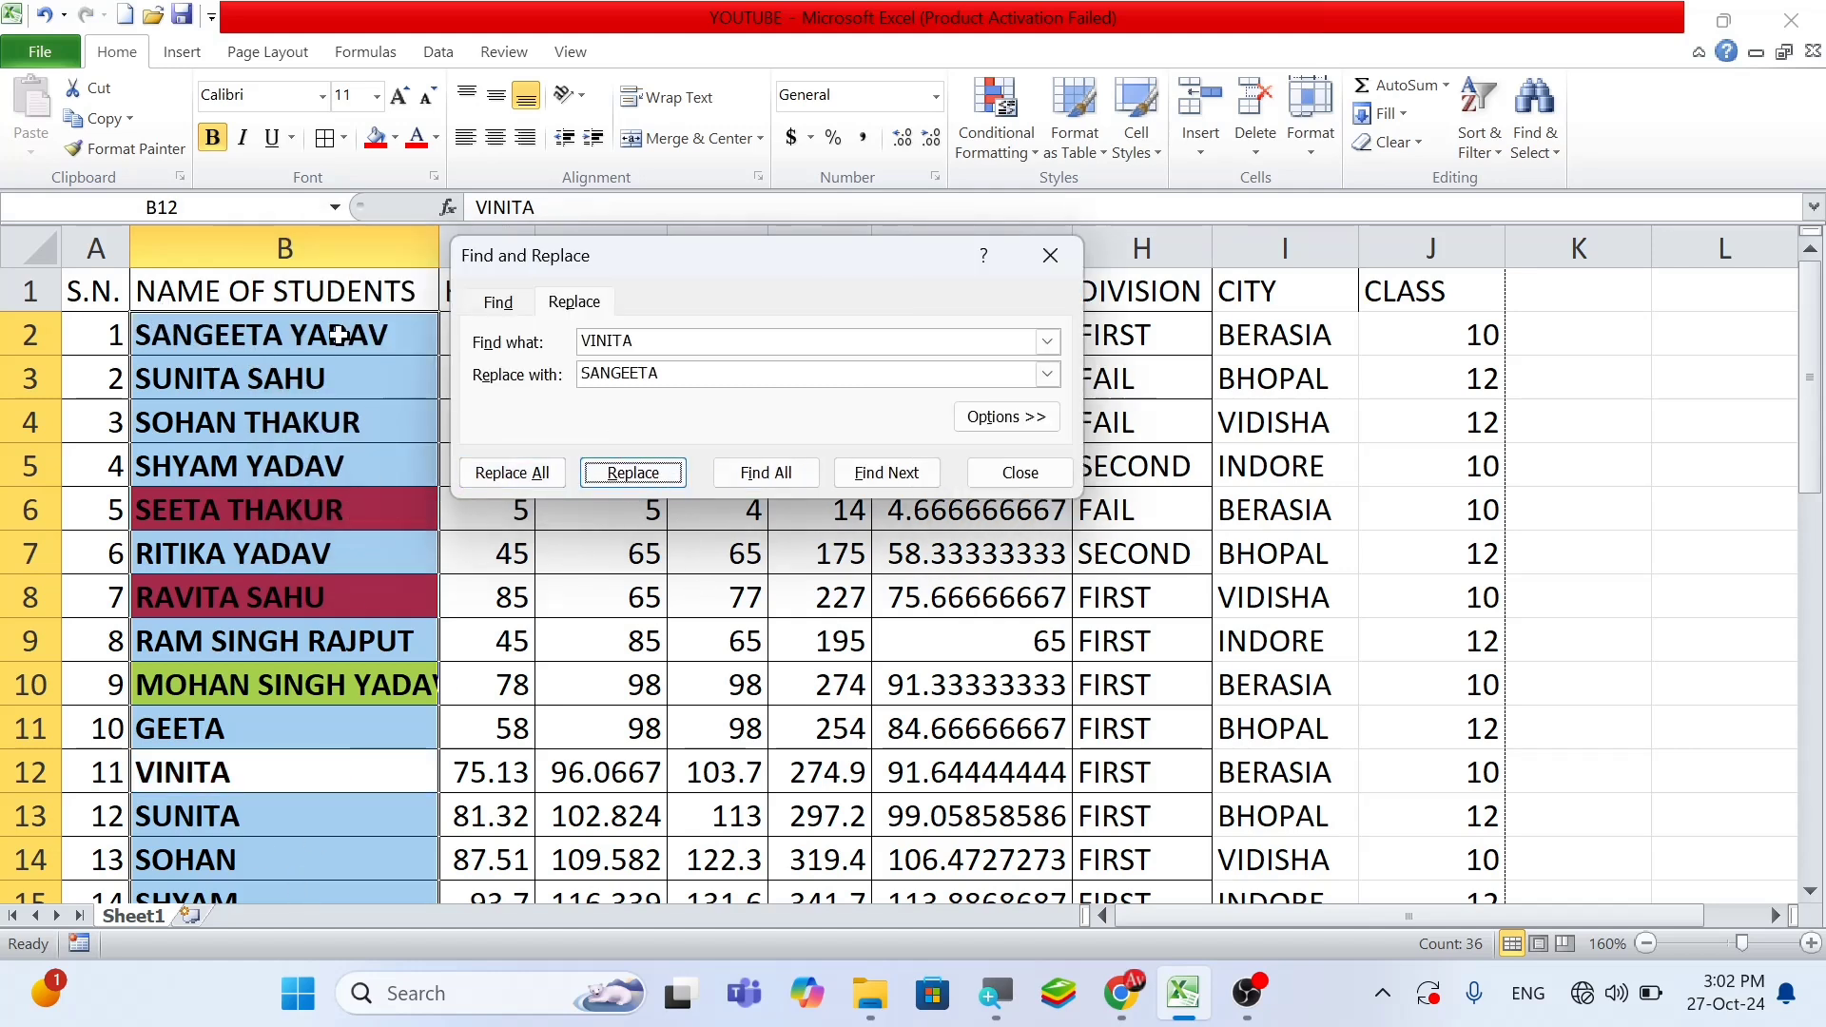
{"action": "left_click", "coordinate": [647, 475]}
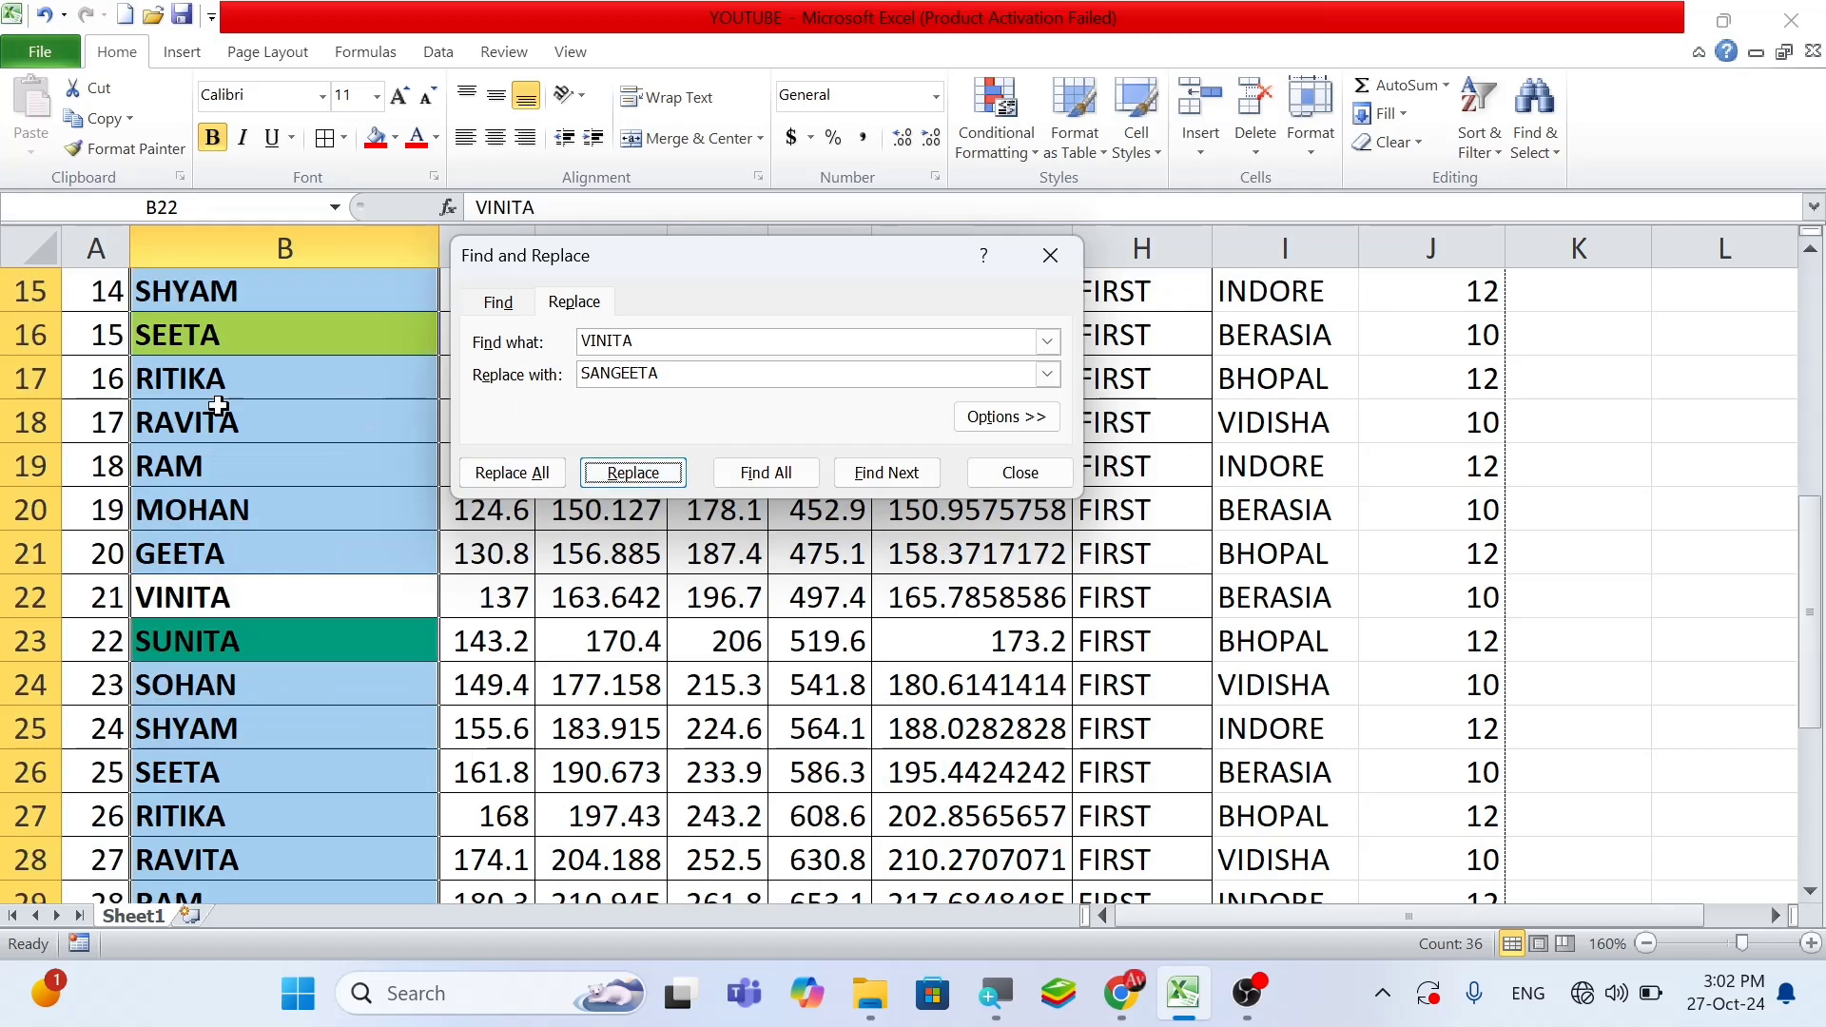
{"action": "left_click", "coordinate": [514, 477]}
{"action": "left_click", "coordinate": [914, 564]}
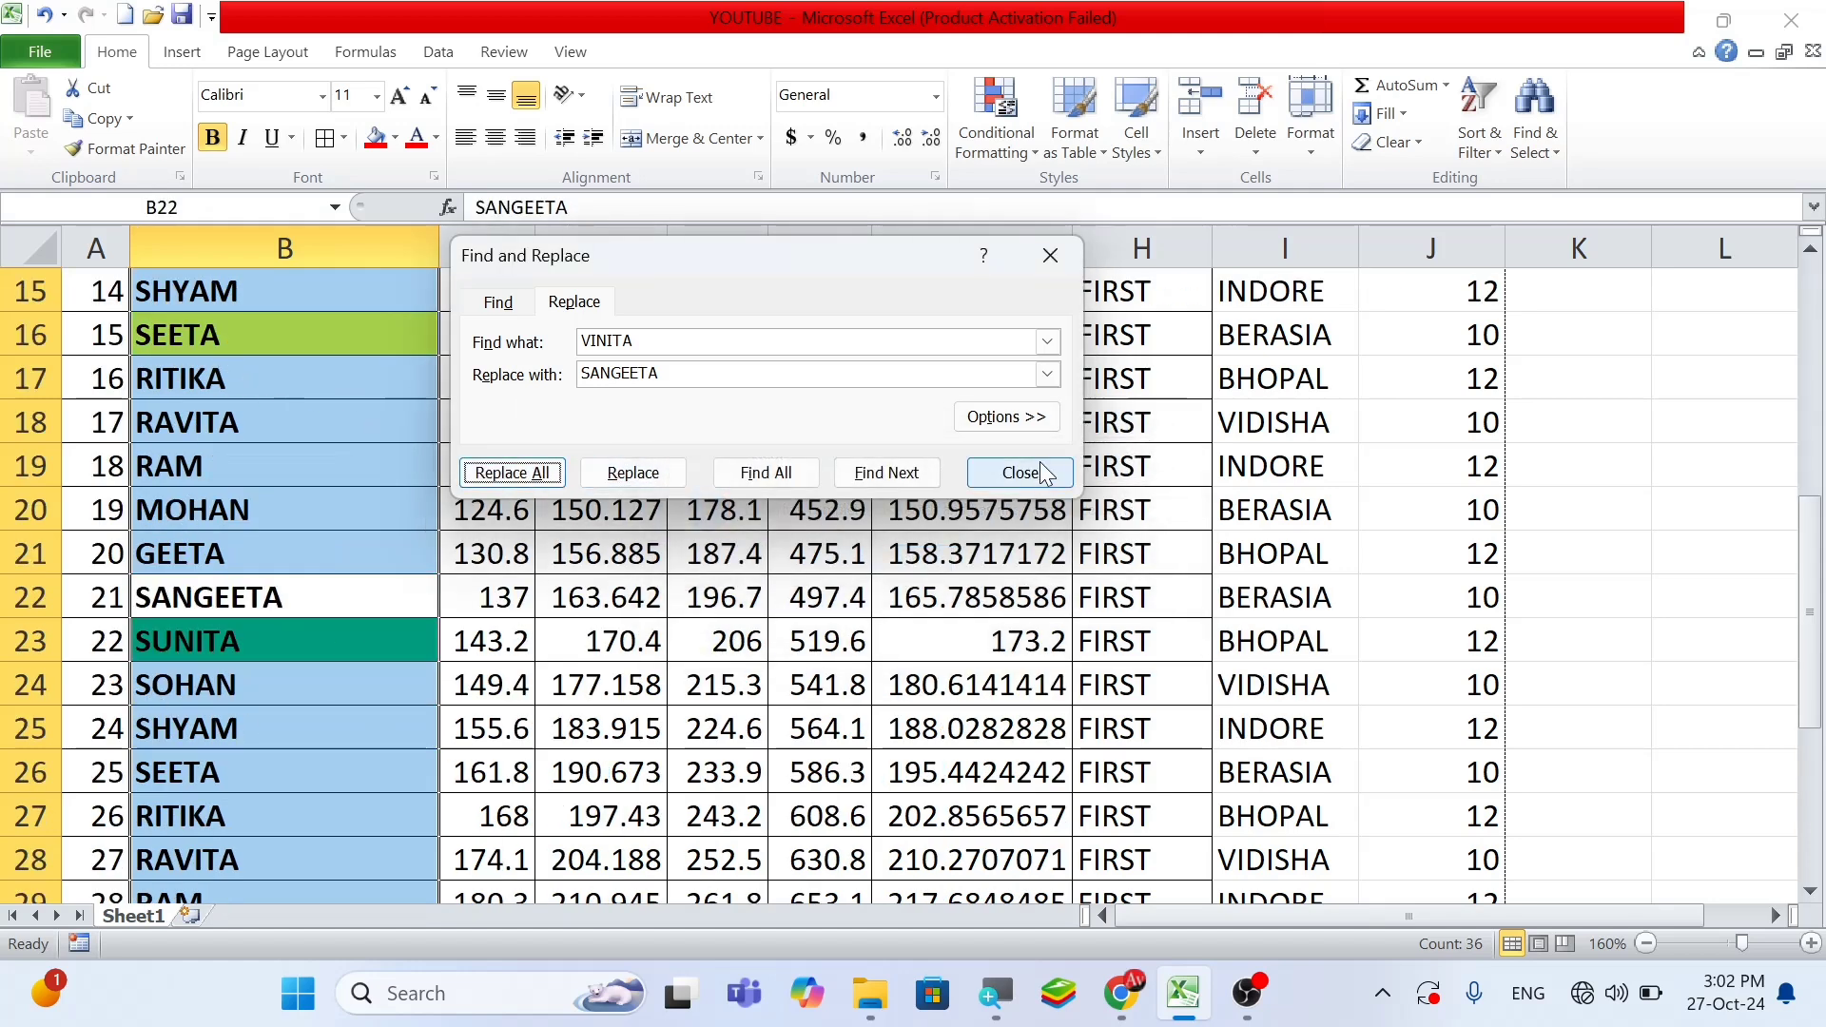
{"action": "left_click", "coordinate": [1018, 472]}
{"action": "scroll", "coordinate": [380, 589], "scroll_direction": "up", "scroll_amount": 5}
{"action": "scroll", "coordinate": [262, 570], "scroll_direction": "down", "scroll_amount": 9}
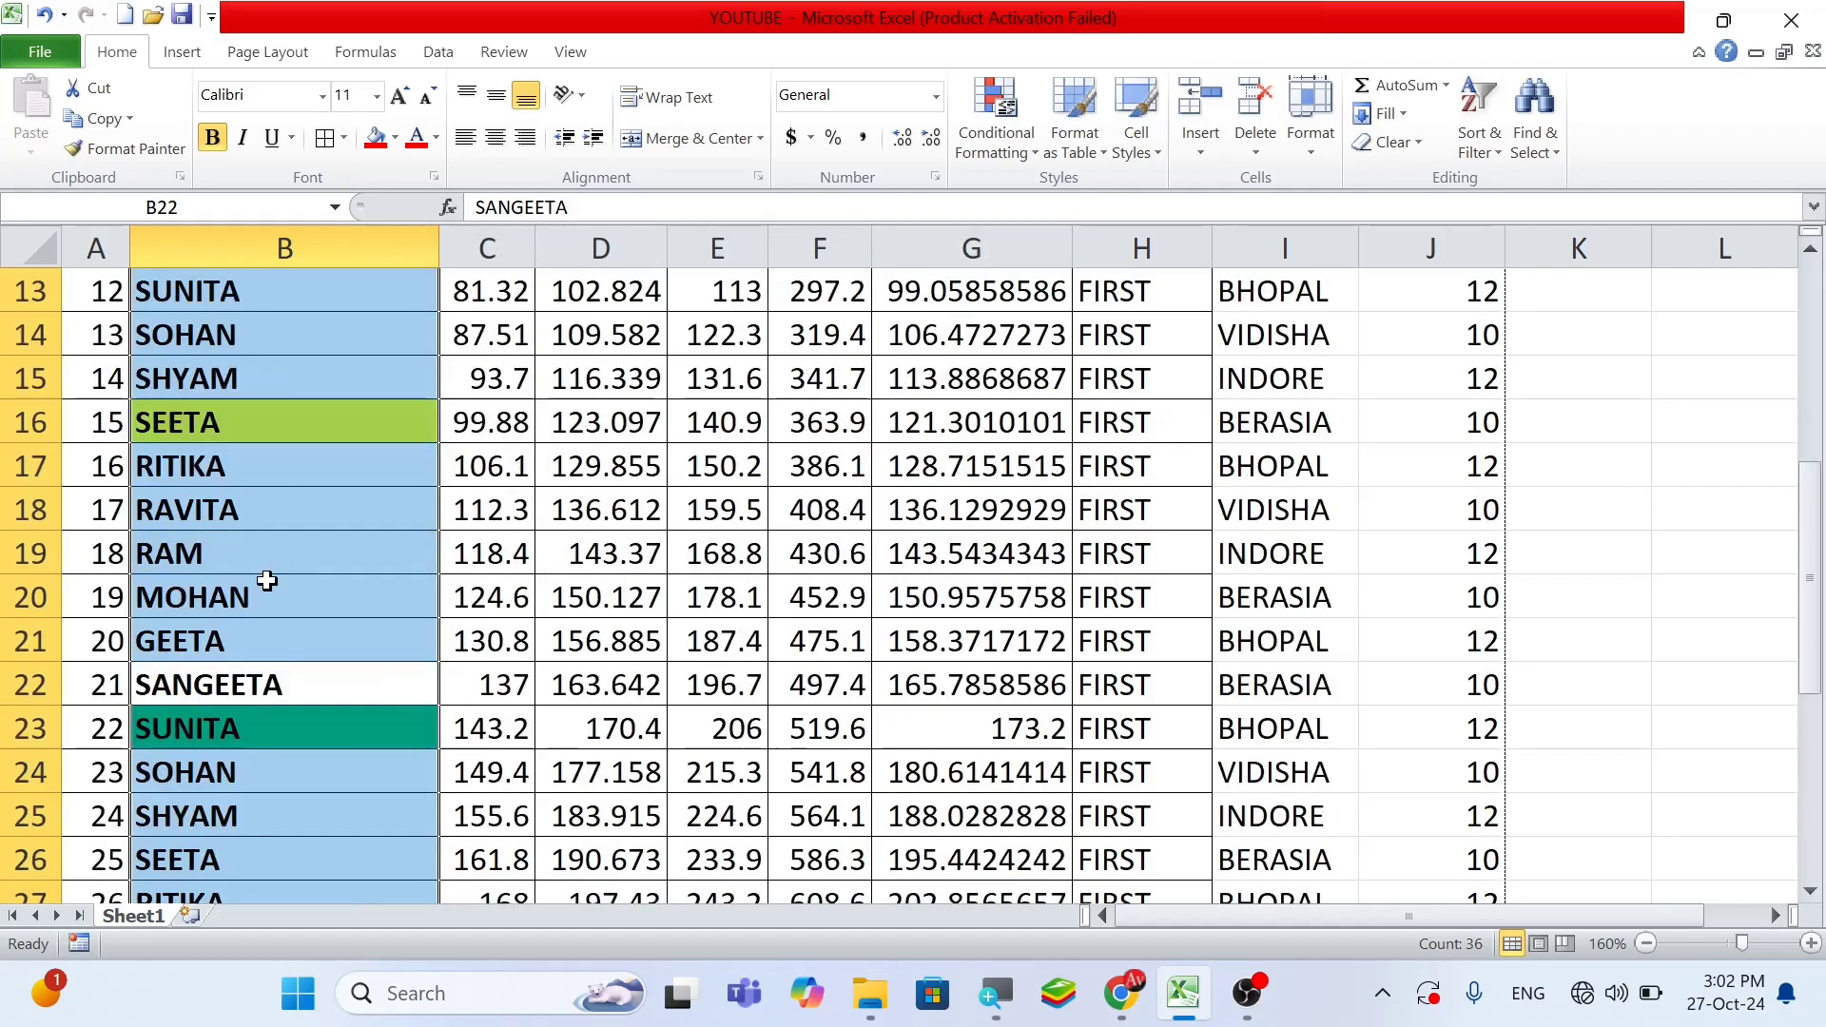
{"action": "scroll", "coordinate": [265, 628], "scroll_direction": "up", "scroll_amount": 9}
{"action": "left_click", "coordinate": [270, 561]}
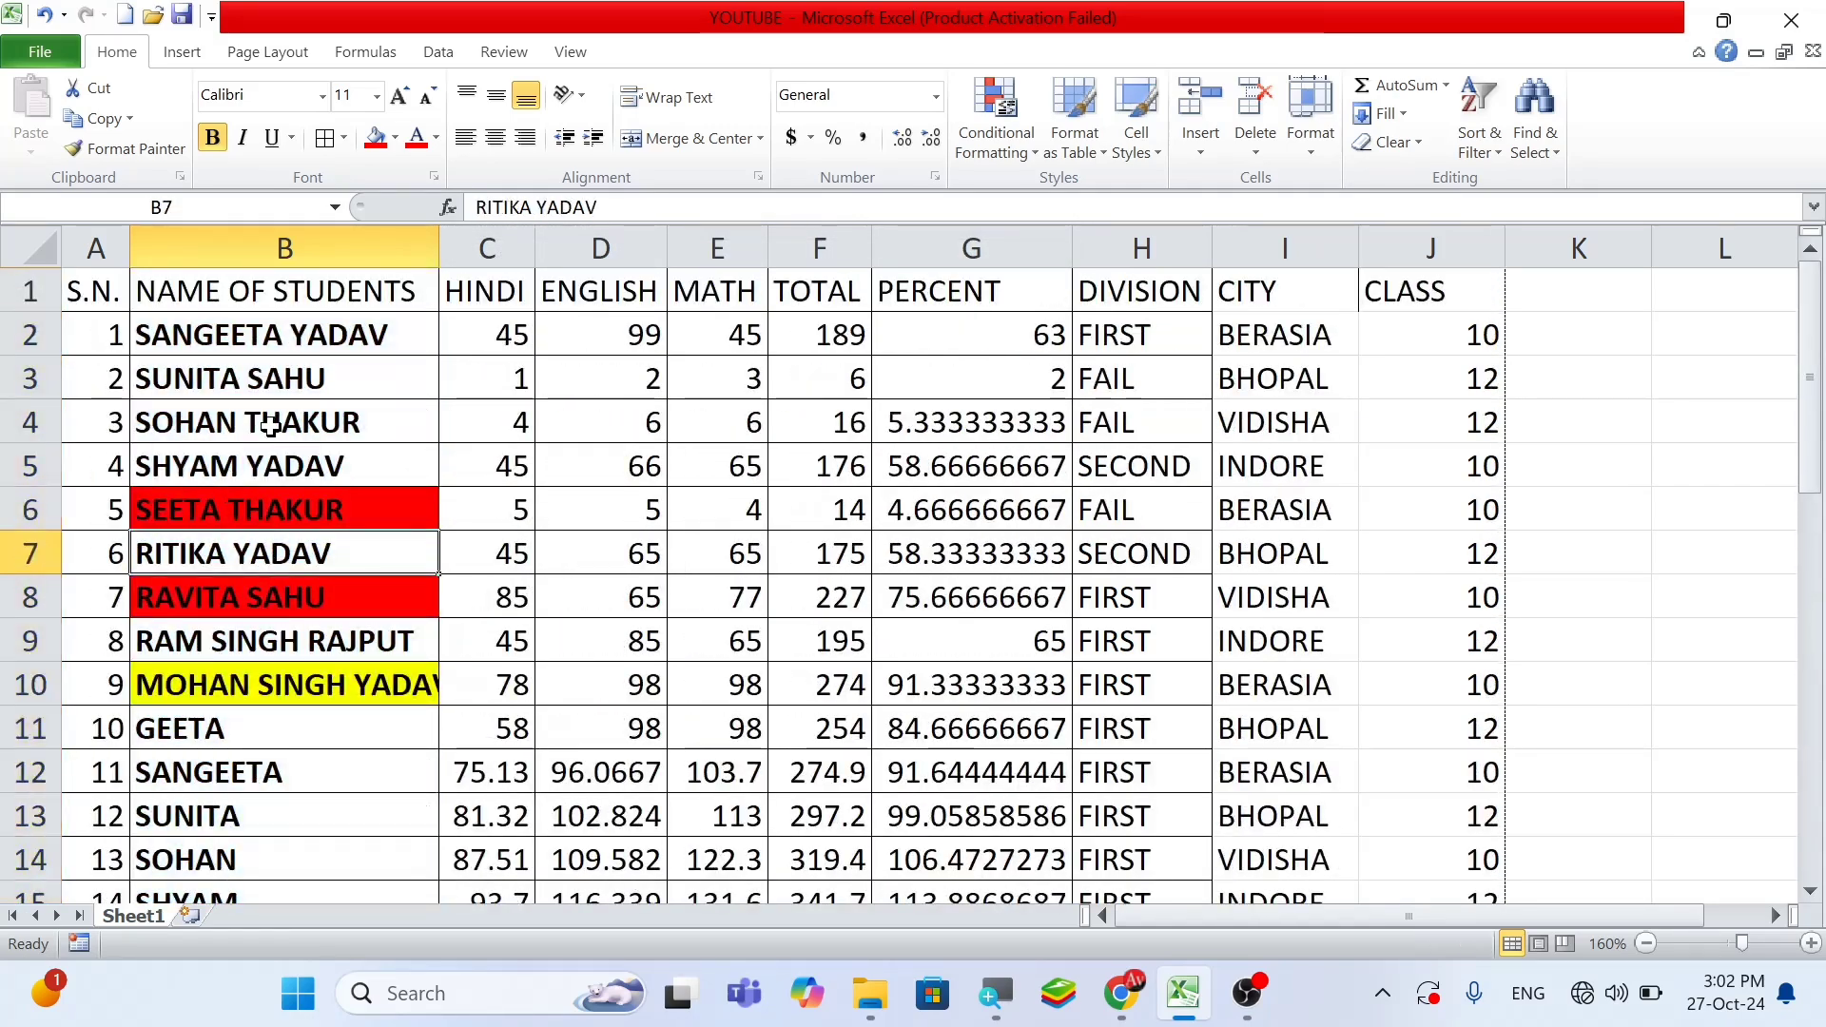